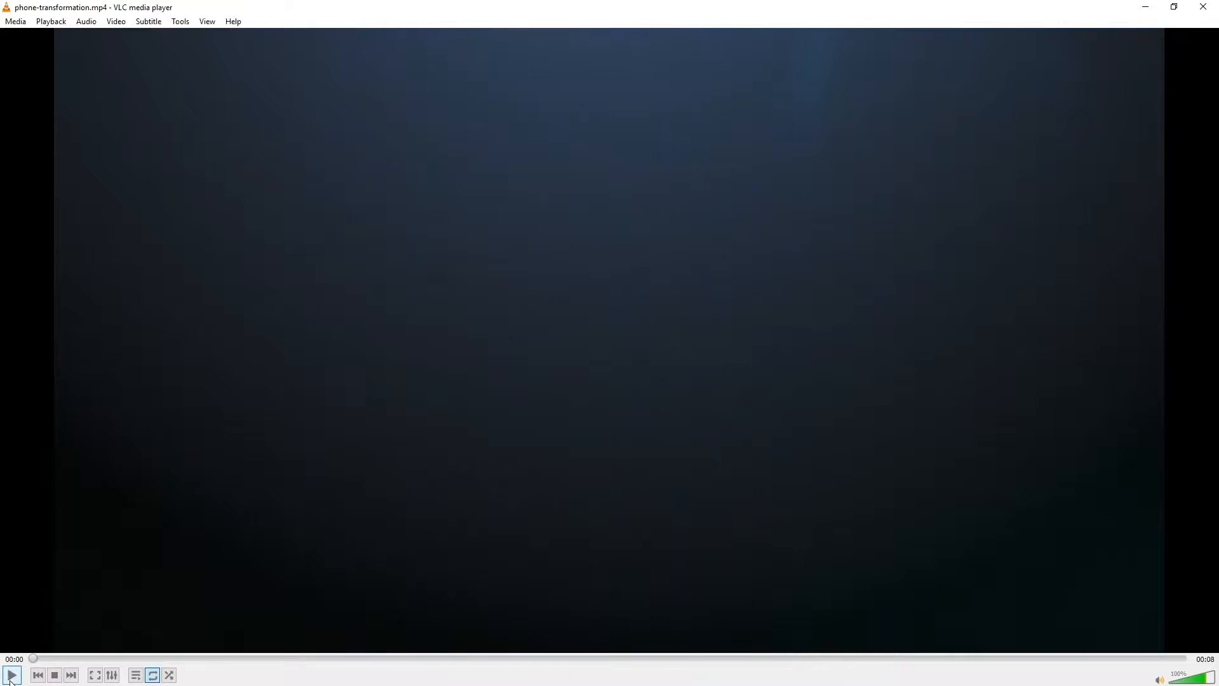
- Play the finished phone-transformation.mp4 render in VLC to examine the effect, and pause it near the end
{"action": "left_click", "coordinate": [11, 675]}
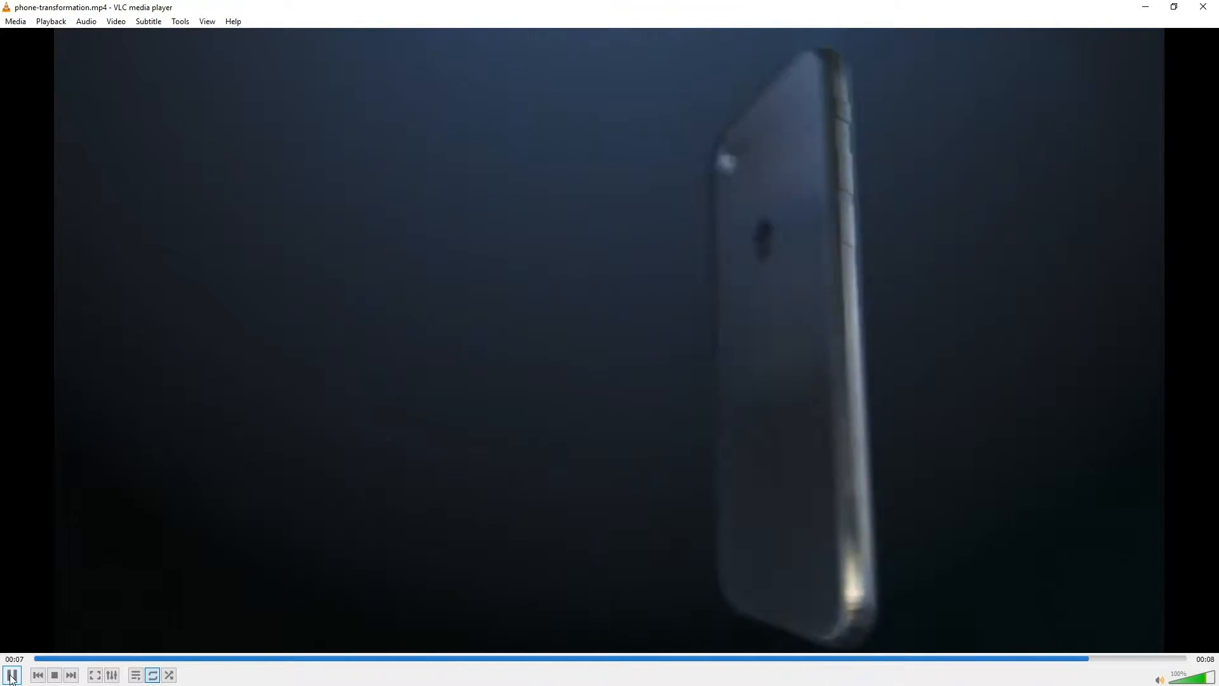
{"action": "left_click", "coordinate": [11, 676]}
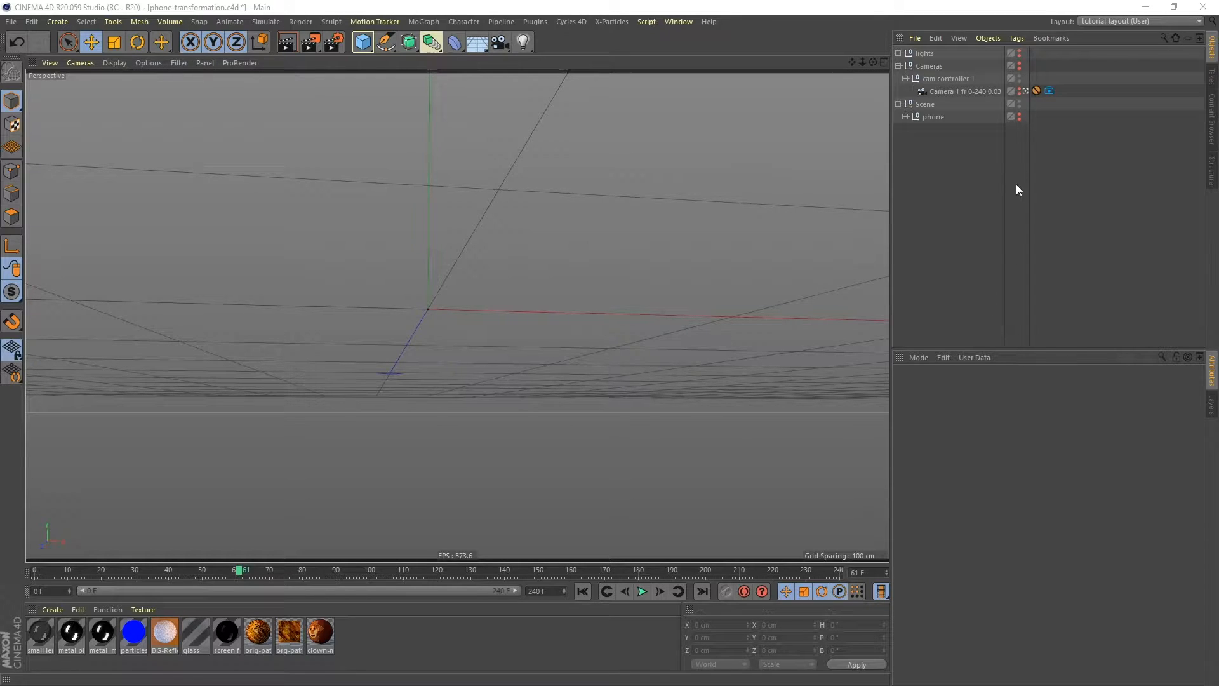
- Switch to Cinema 4D, unhide the phone and play the camera animation from the first frame to review it, then stop playback
{"action": "left_click", "coordinate": [1019, 115]}
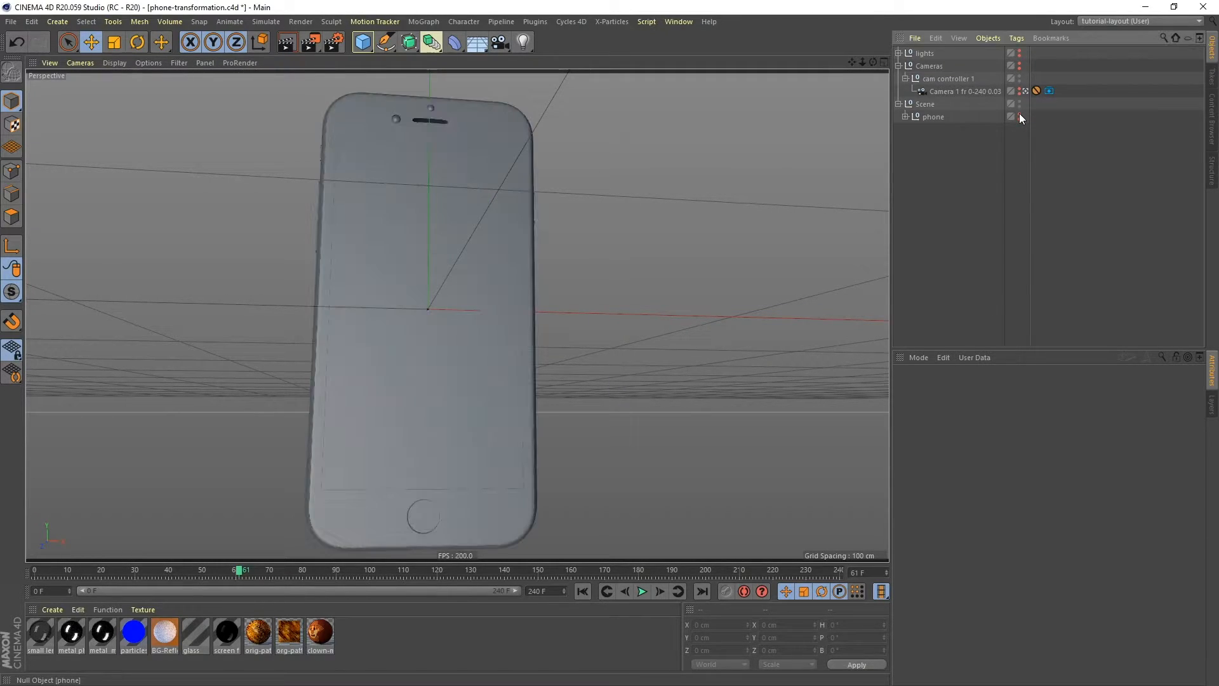
{"action": "left_click", "coordinate": [583, 592]}
{"action": "left_click", "coordinate": [641, 590]}
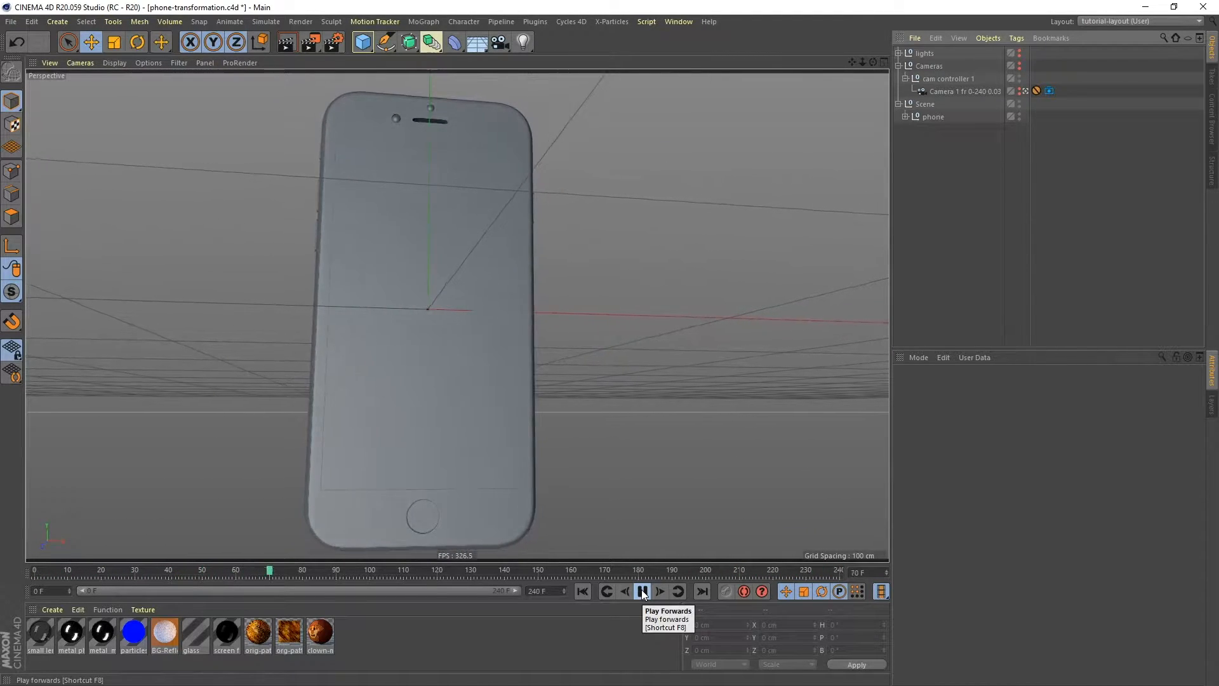
{"action": "left_click", "coordinate": [643, 591]}
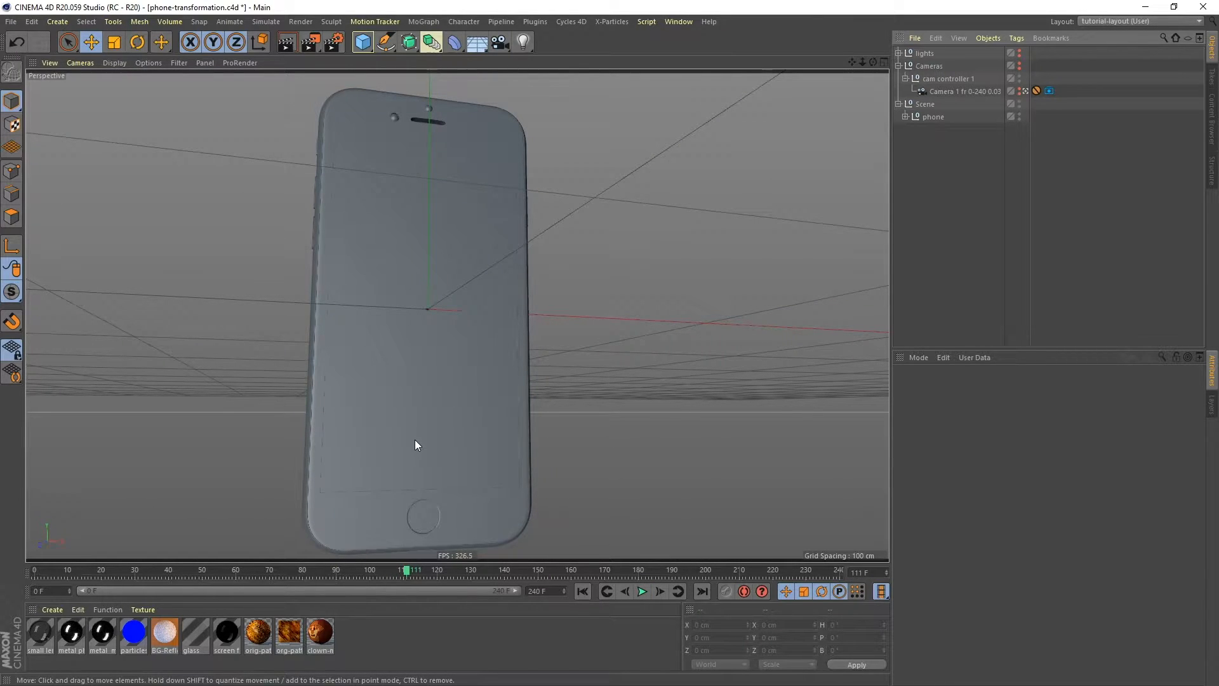
- Hide the phone group in the scene again and stop looking through Camera 1
{"action": "left_click", "coordinate": [1019, 115]}
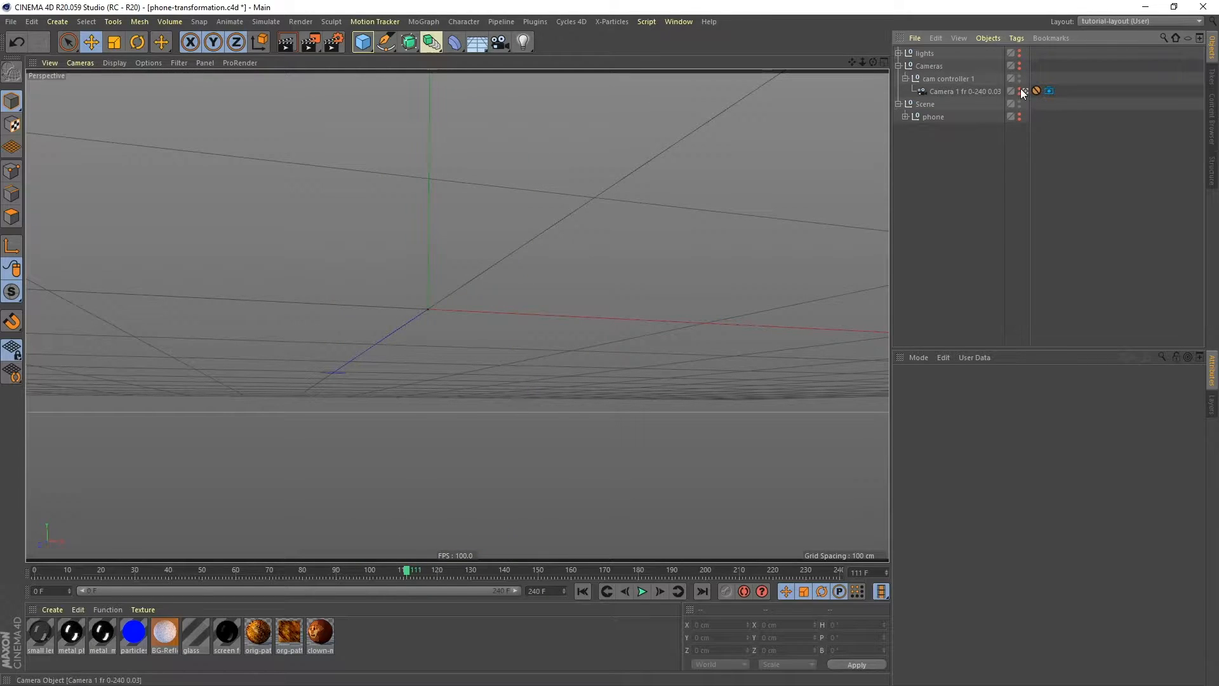
{"action": "left_click", "coordinate": [1025, 90]}
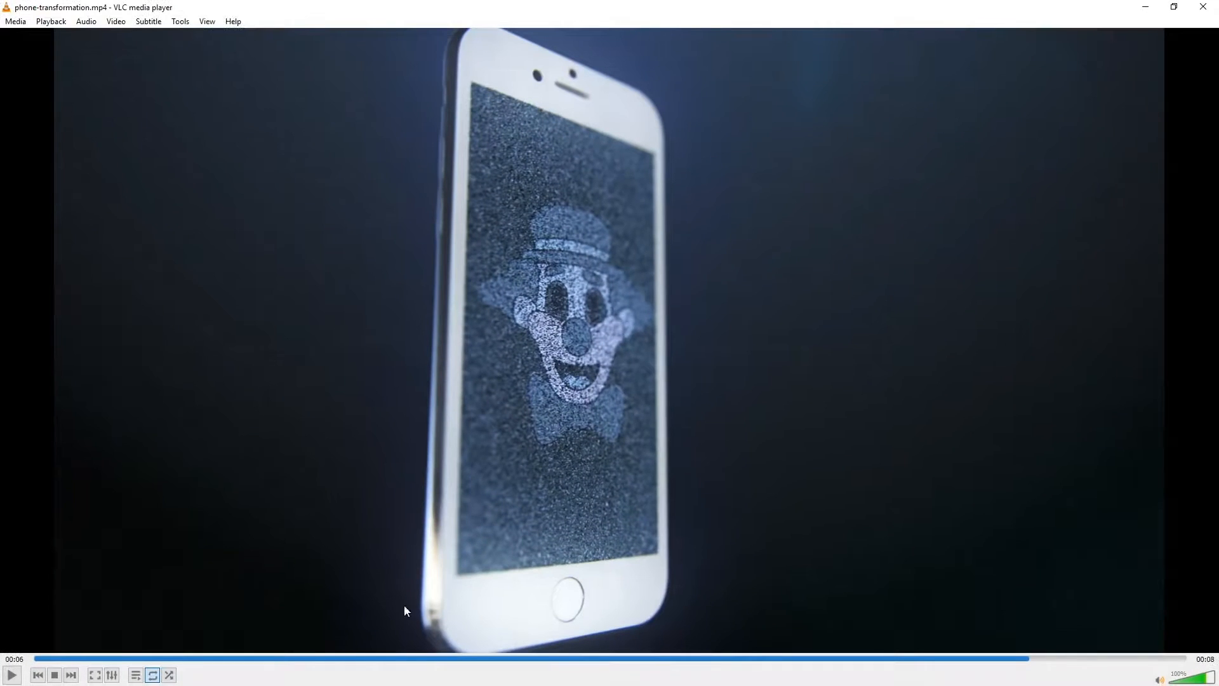
- In VLC, scrub the finished render to around the two-second mark to examine the particle pattern on the phone screen, and return to Cinema 4D
{"action": "left_click", "coordinate": [316, 658]}
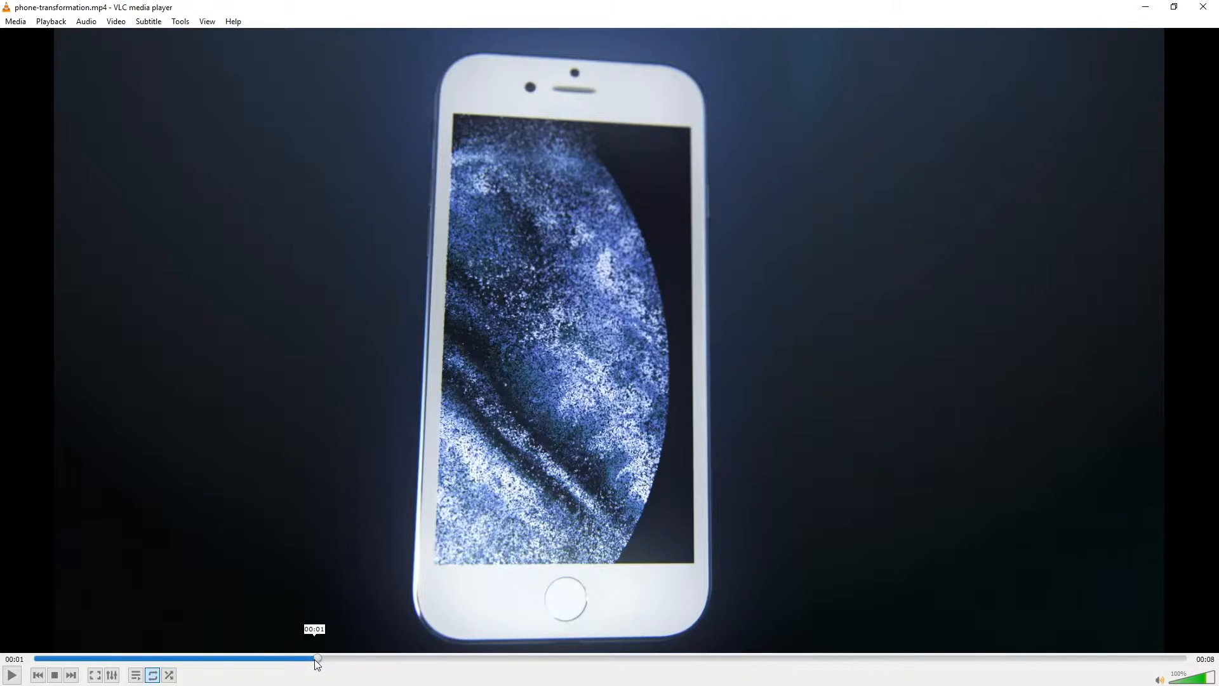
{"action": "left_click_drag", "start_coordinate": [315, 658], "coordinate": [268, 657]}
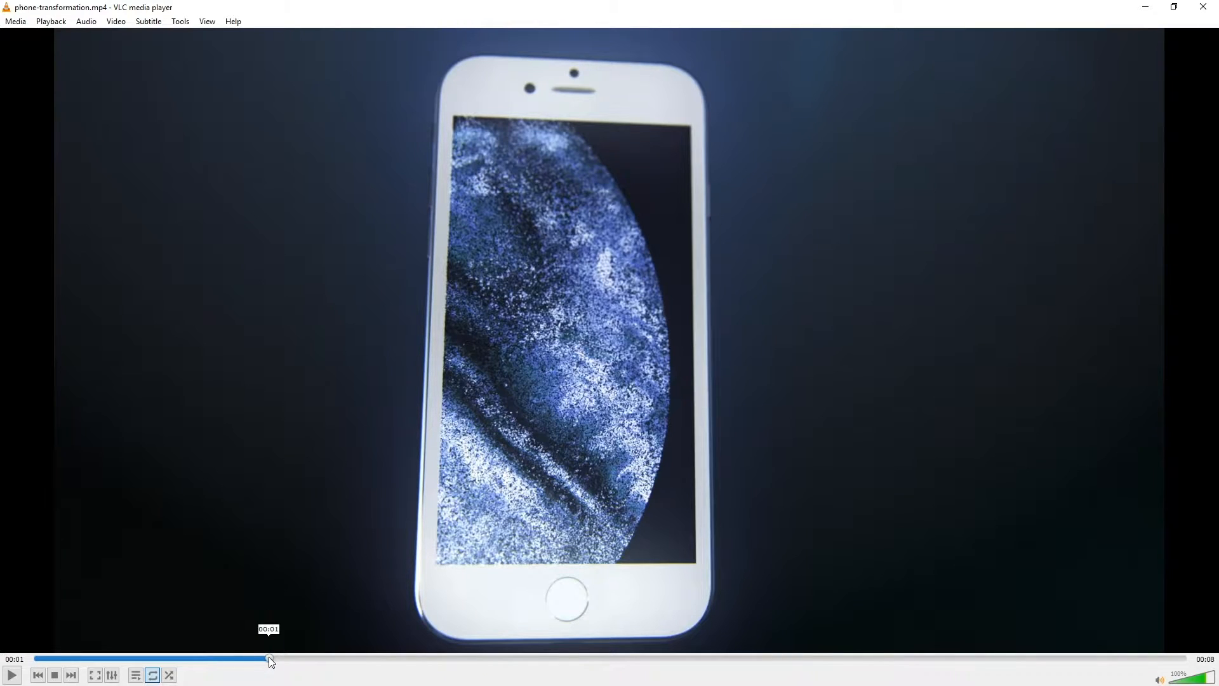
{"action": "left_click_drag", "start_coordinate": [269, 658], "coordinate": [337, 658]}
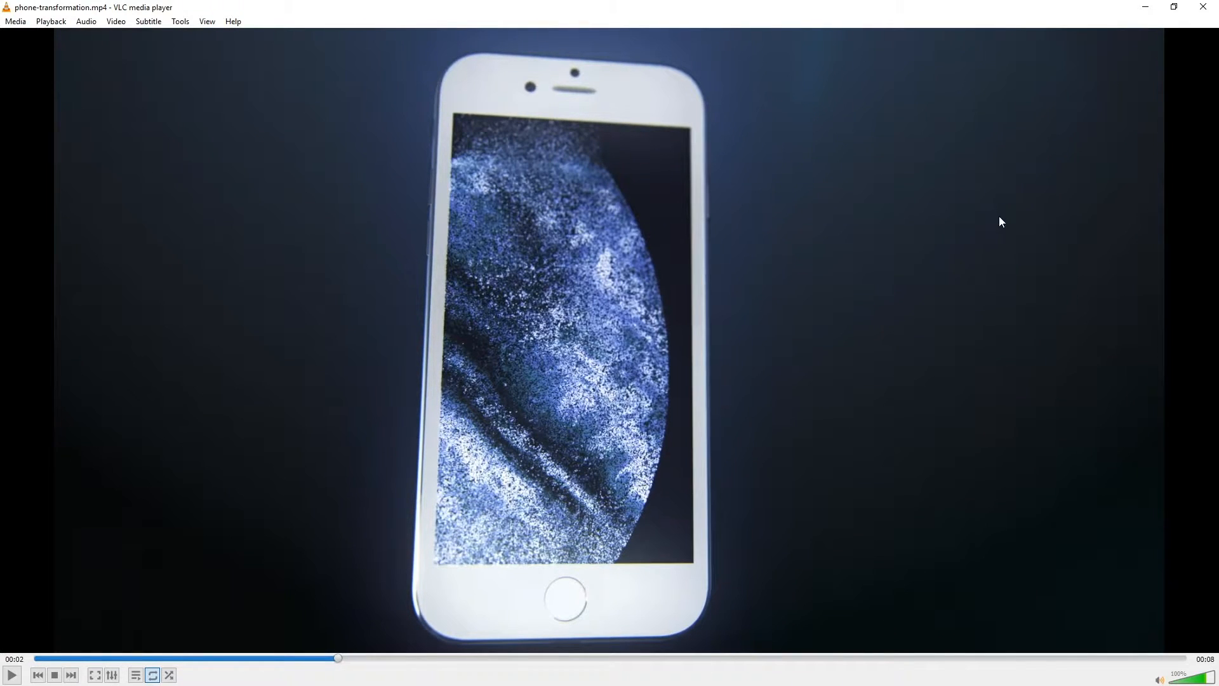
{"action": "left_click", "coordinate": [1147, 9]}
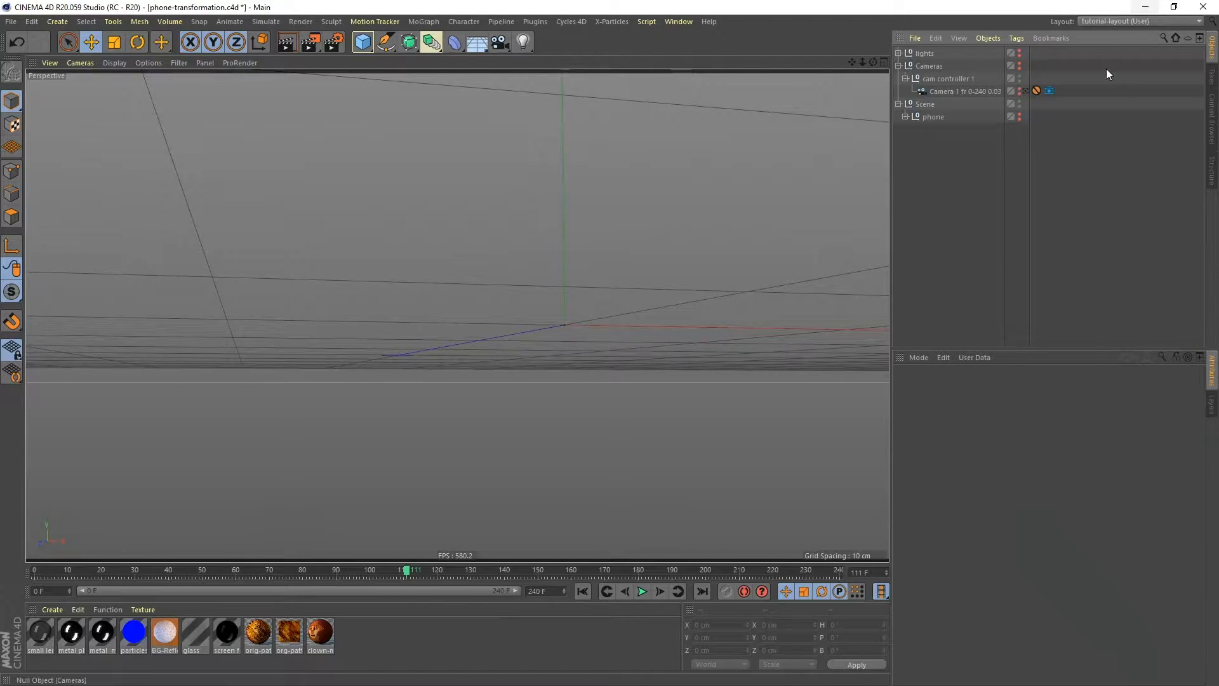
- Add a Plane primitive to the scene and switch the viewport to the Top view
{"action": "left_click", "coordinate": [363, 42]}
{"action": "left_click", "coordinate": [478, 81]}
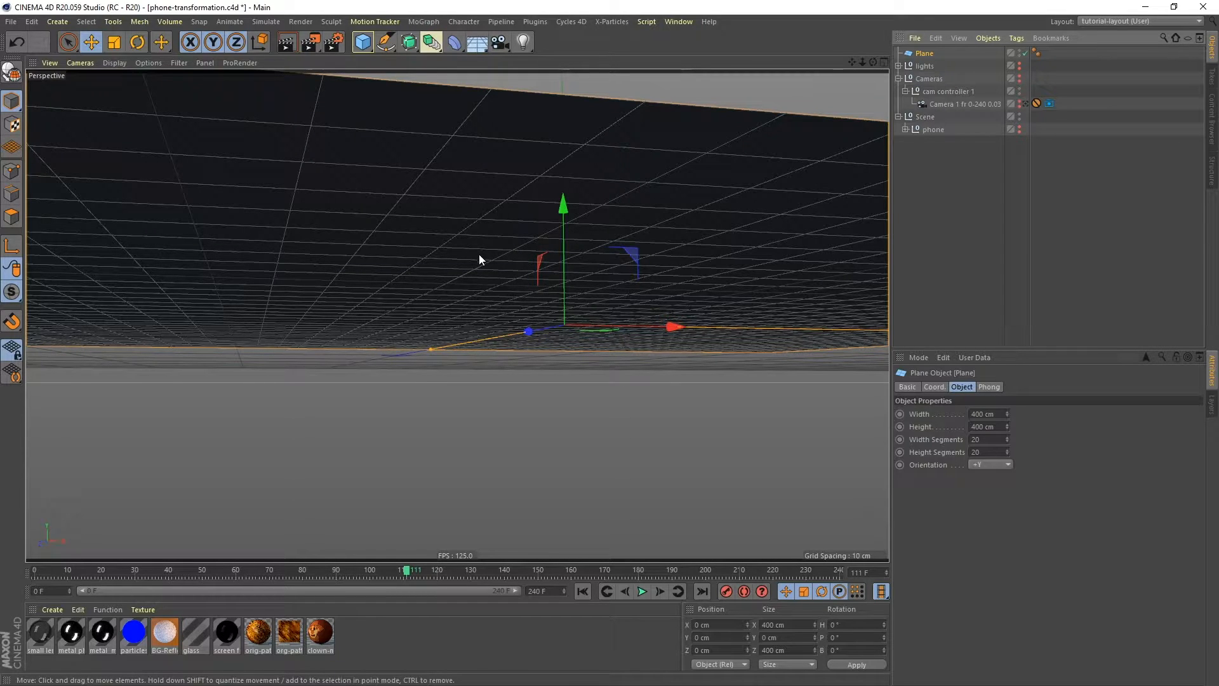
{"action": "key", "text": "F2"}
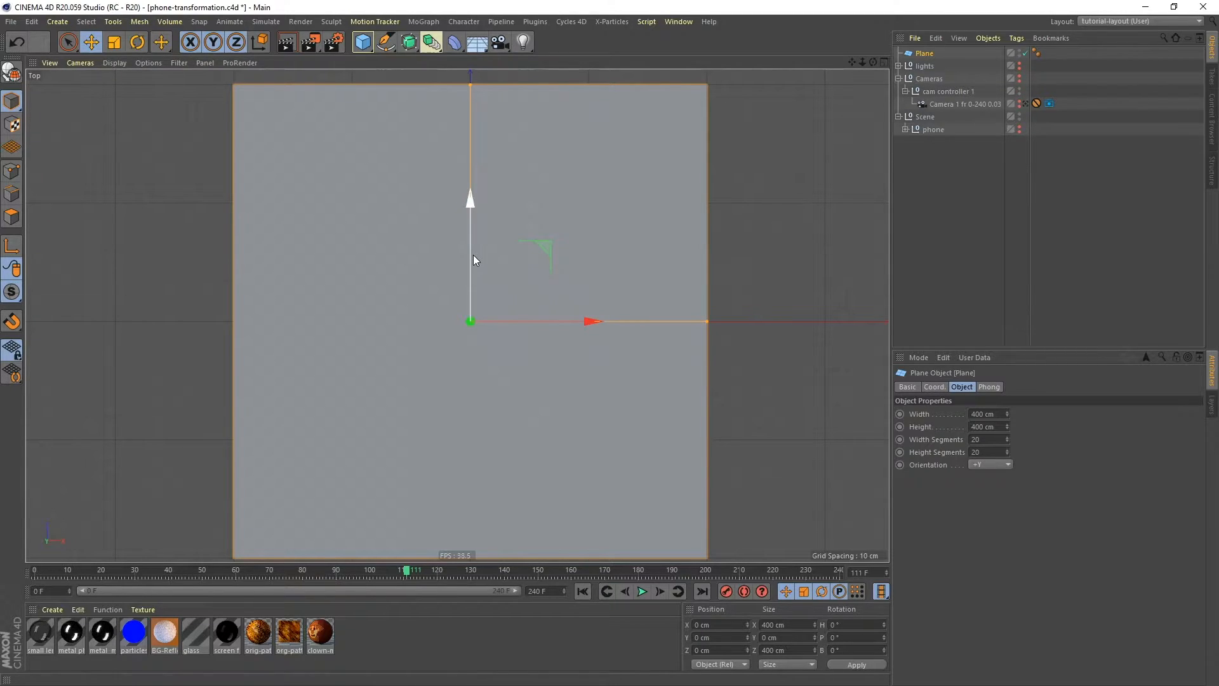
- Create a new material named noise-base and apply it to the plane
{"action": "double_click", "coordinate": [386, 639]}
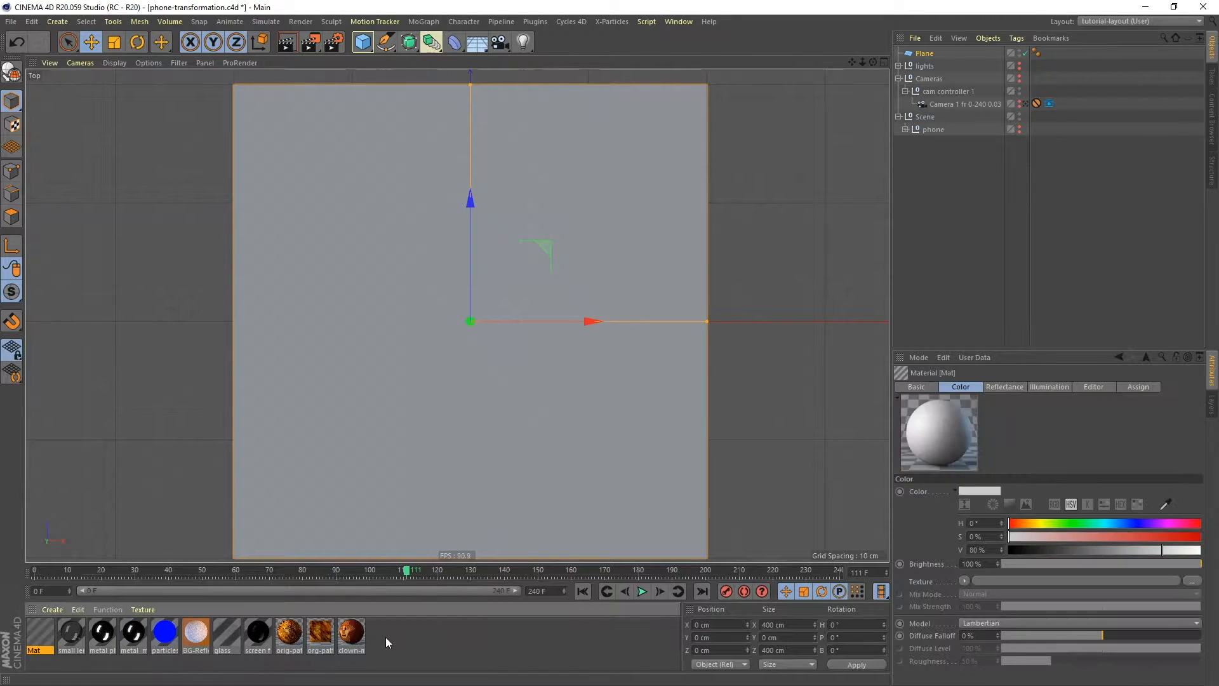
{"action": "double_click", "coordinate": [42, 649]}
{"action": "type", "text": "roiuse"}
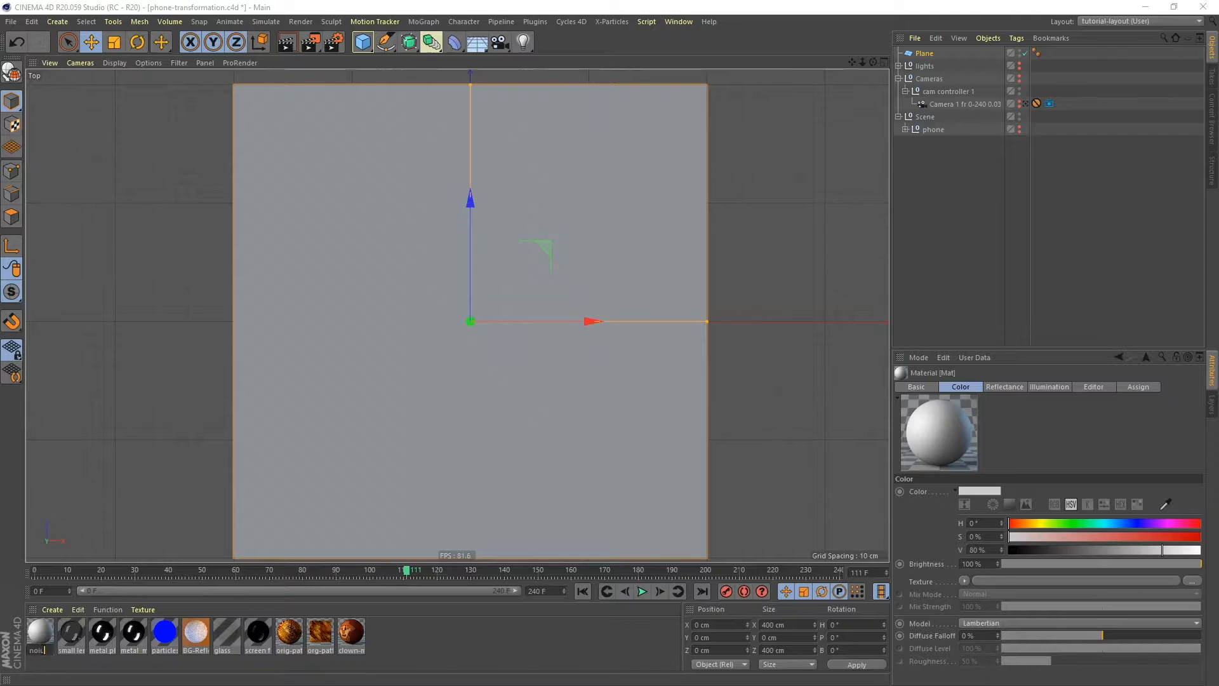
{"action": "key", "text": "Return"}
{"action": "key", "text": "BackSpace"}
{"action": "key", "text": "BackSpace"}
{"action": "type", "text": "se-base"}
{"action": "key", "text": "Return"}
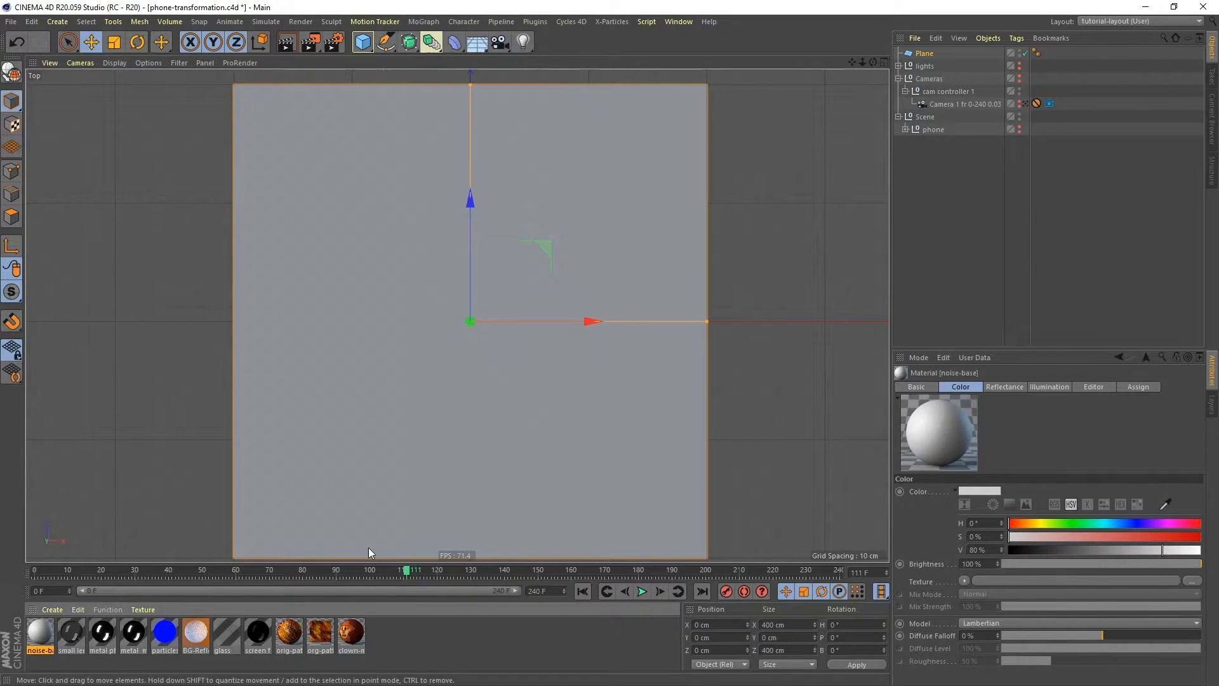
{"action": "left_click_drag", "start_coordinate": [40, 641], "coordinate": [933, 144]}
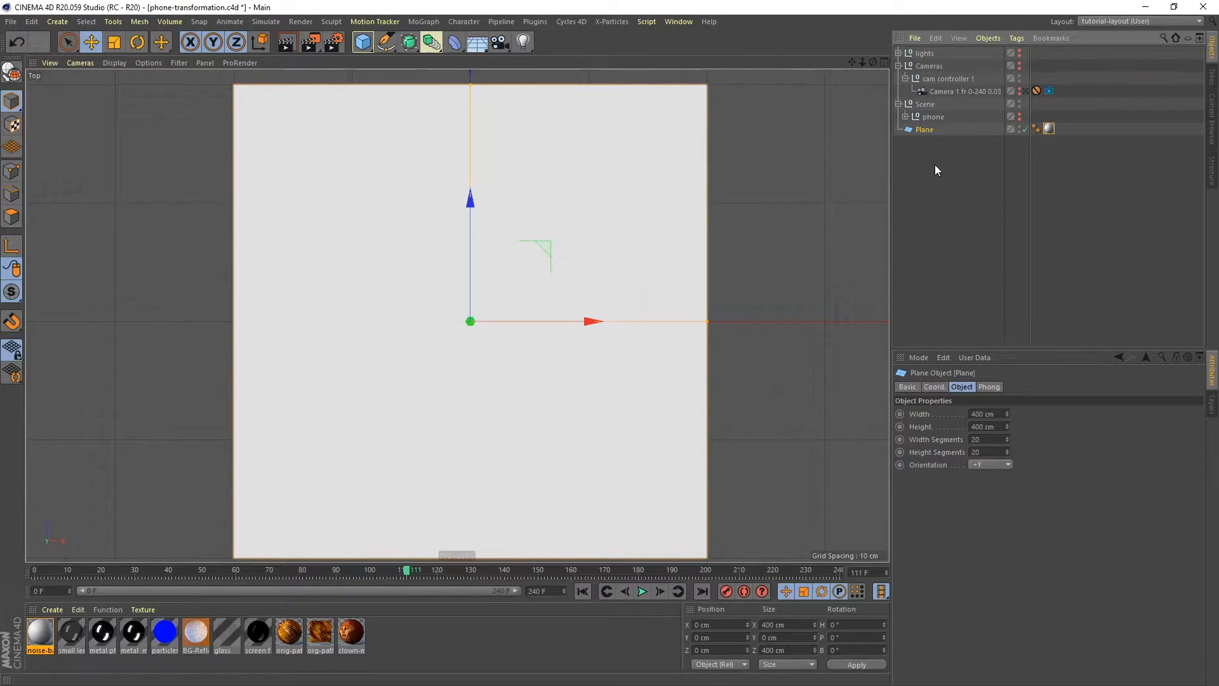
- Open the noise-base material for editing and disable its Reflectance channel
{"action": "left_click", "coordinate": [40, 631]}
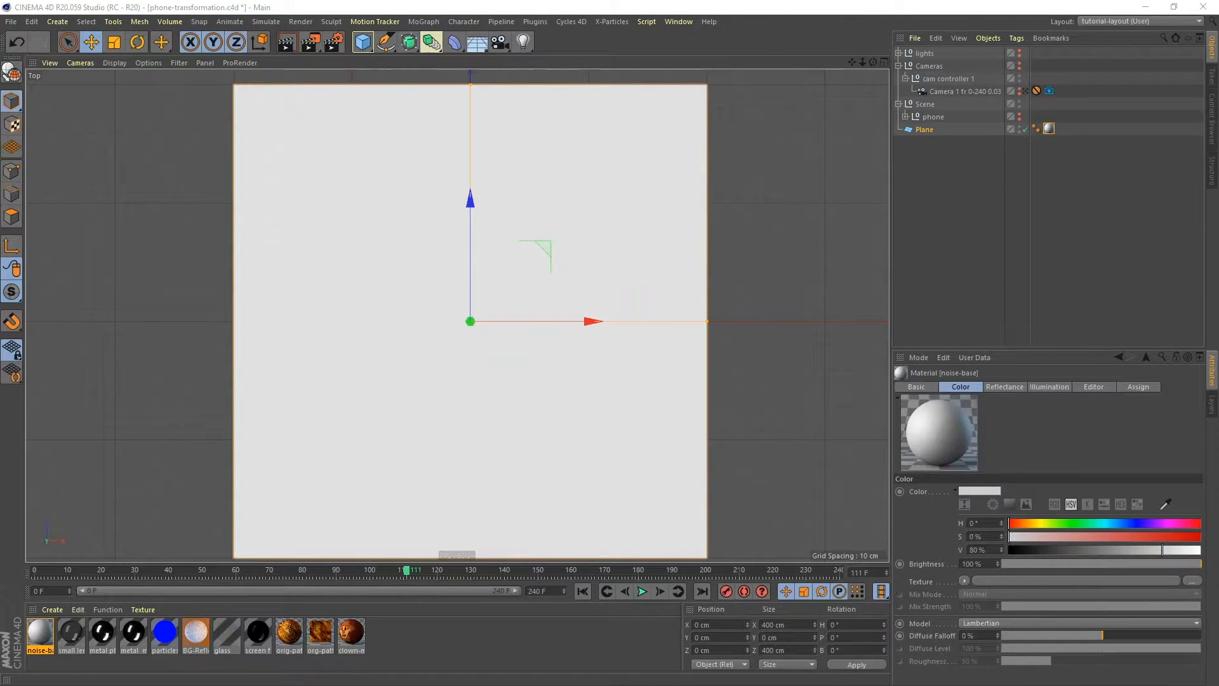
{"action": "double_click", "coordinate": [40, 631]}
{"action": "left_click_drag", "start_coordinate": [882, 173], "coordinate": [1008, 121]}
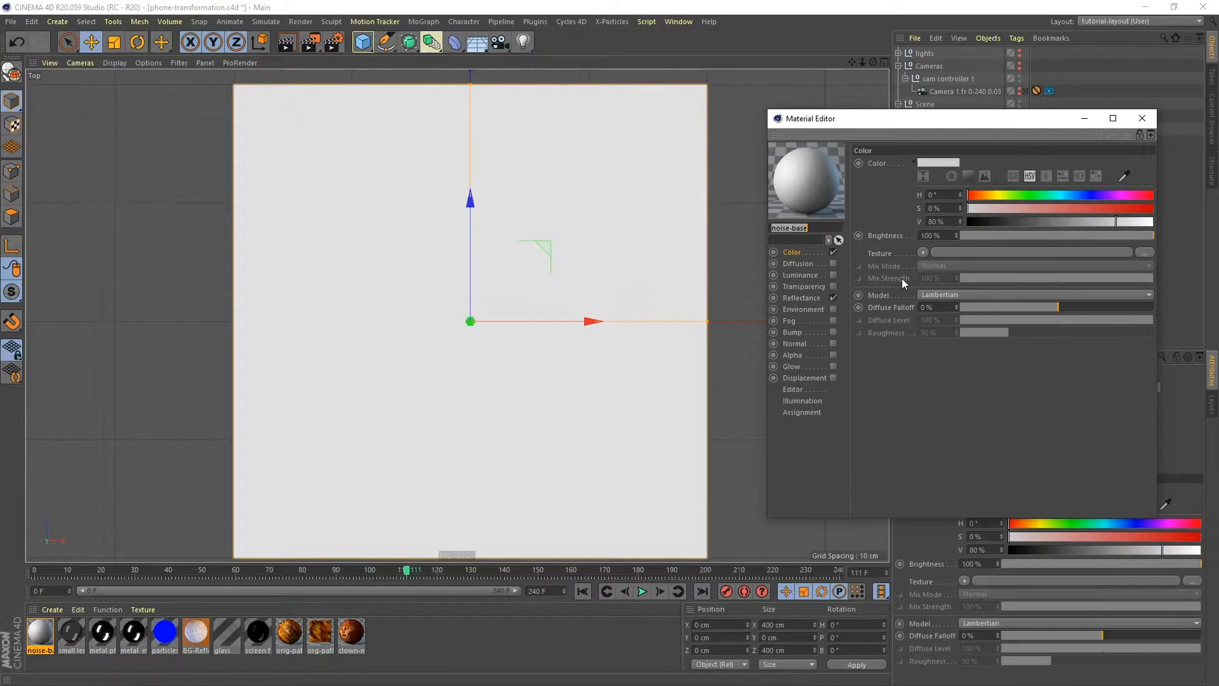
{"action": "left_click", "coordinate": [833, 297]}
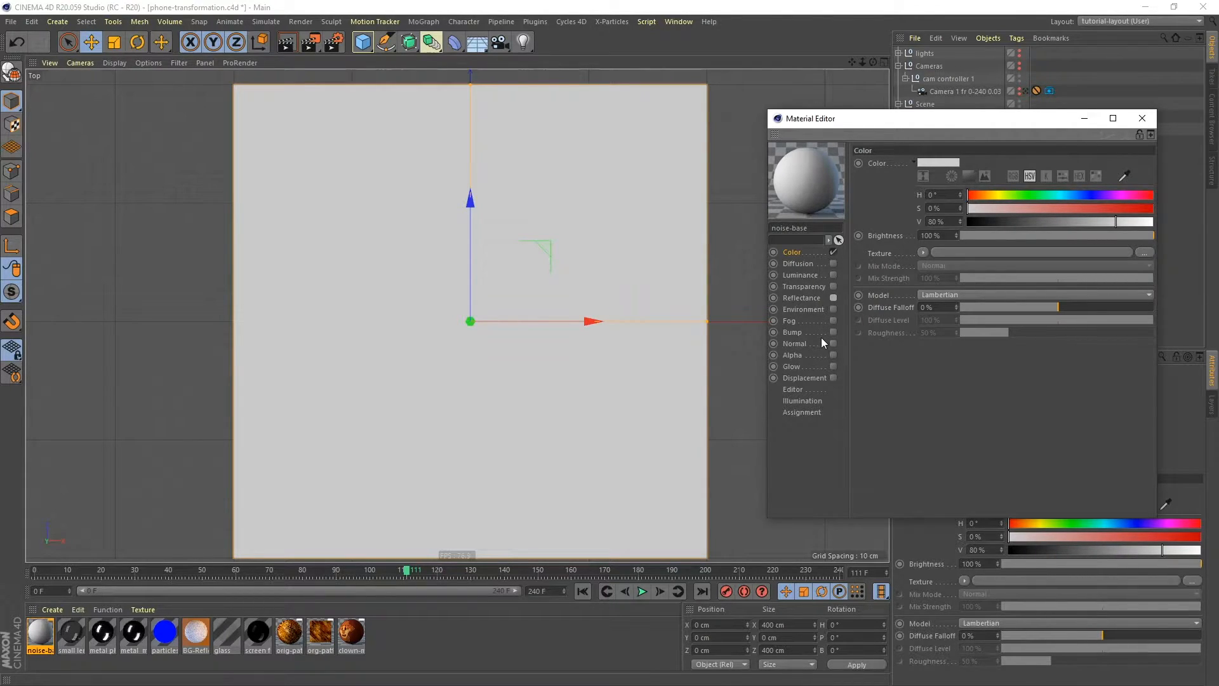
- Set the noise-base material's texture preview size to 2048x2048 (16 MB)
{"action": "left_click", "coordinate": [792, 390]}
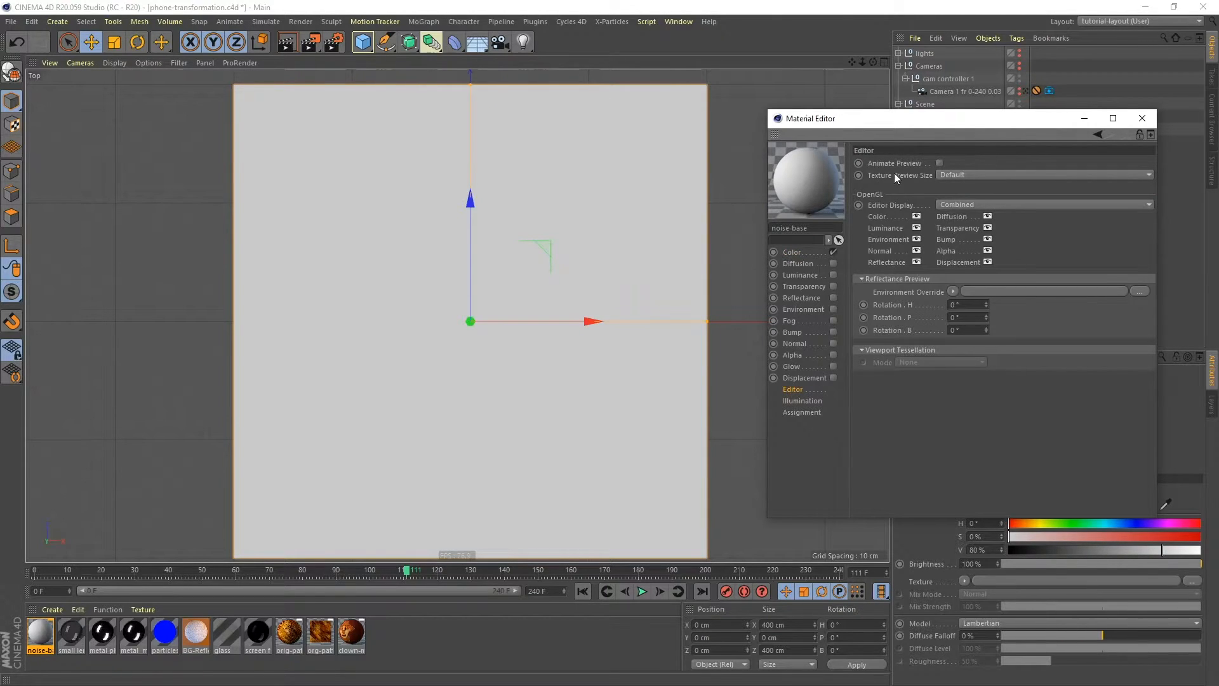
{"action": "left_click", "coordinate": [993, 178]}
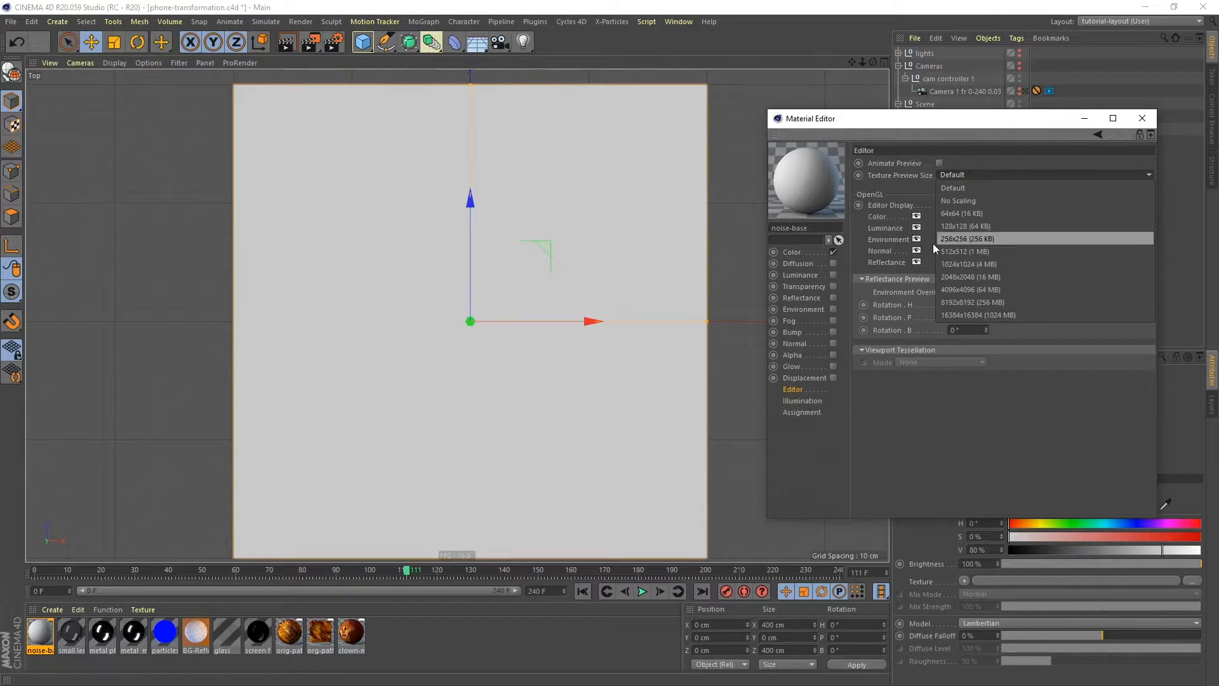
{"action": "left_click", "coordinate": [975, 277]}
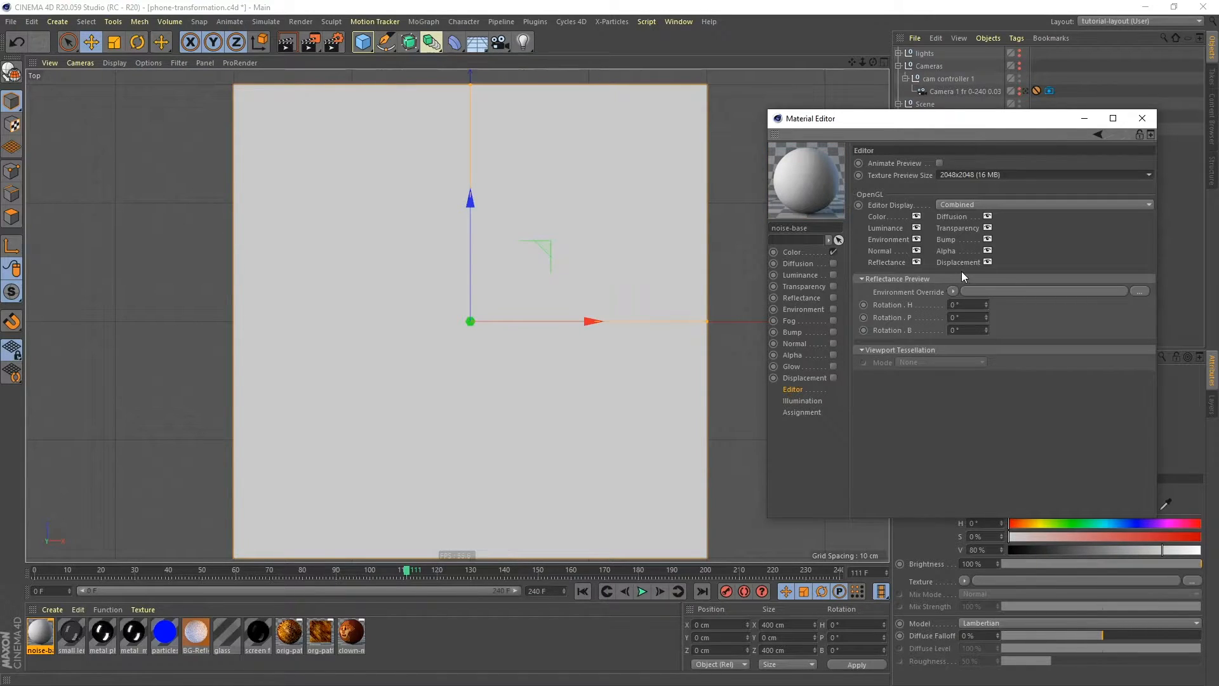
- Load a Layer shader as the noise-base material's Color texture and add a Noise shader inside it
{"action": "left_click", "coordinate": [791, 252]}
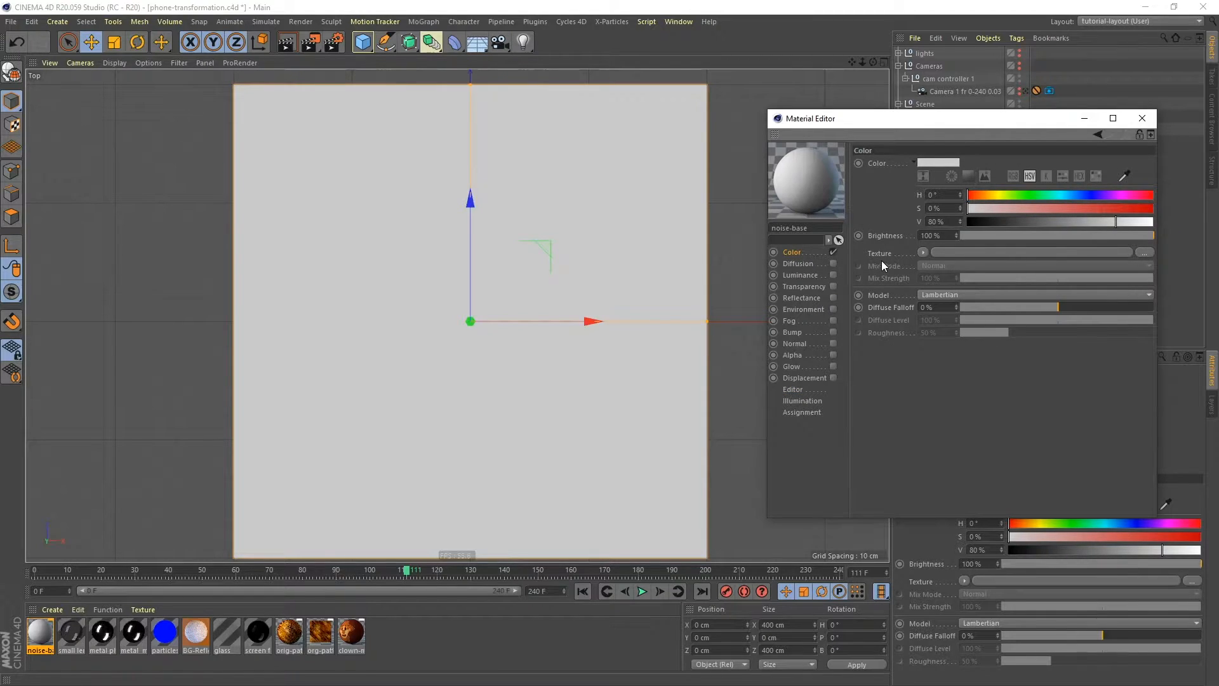
{"action": "left_click", "coordinate": [924, 252]}
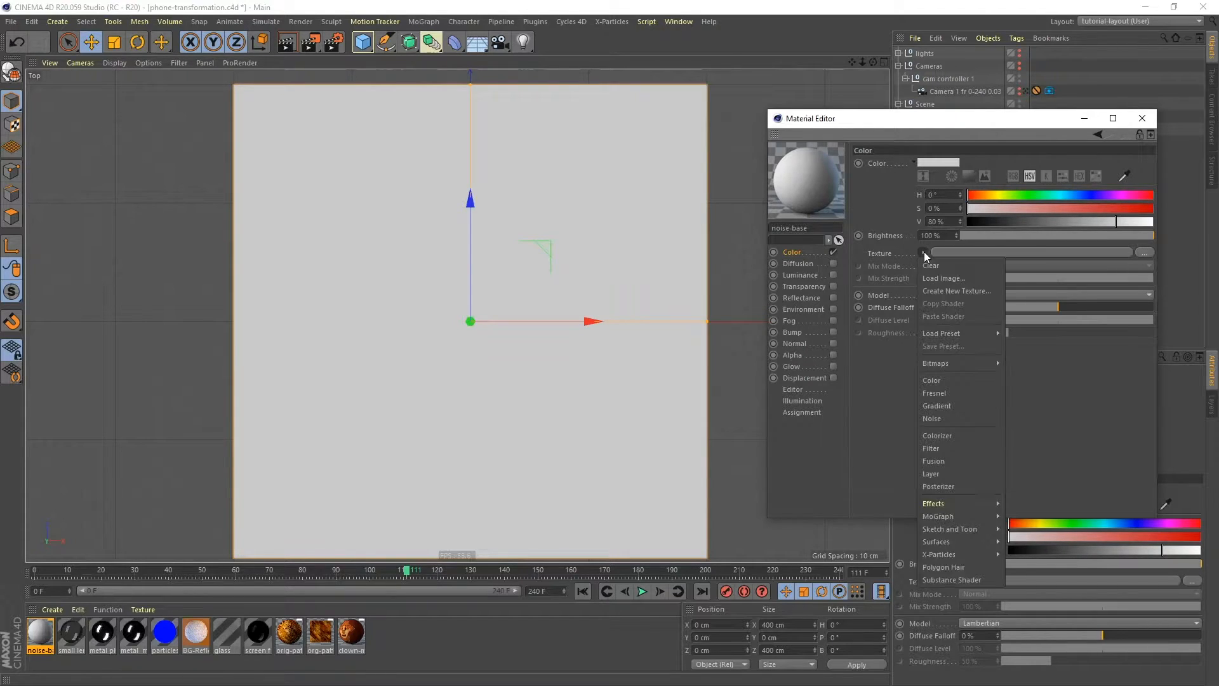
{"action": "left_click", "coordinate": [942, 475]}
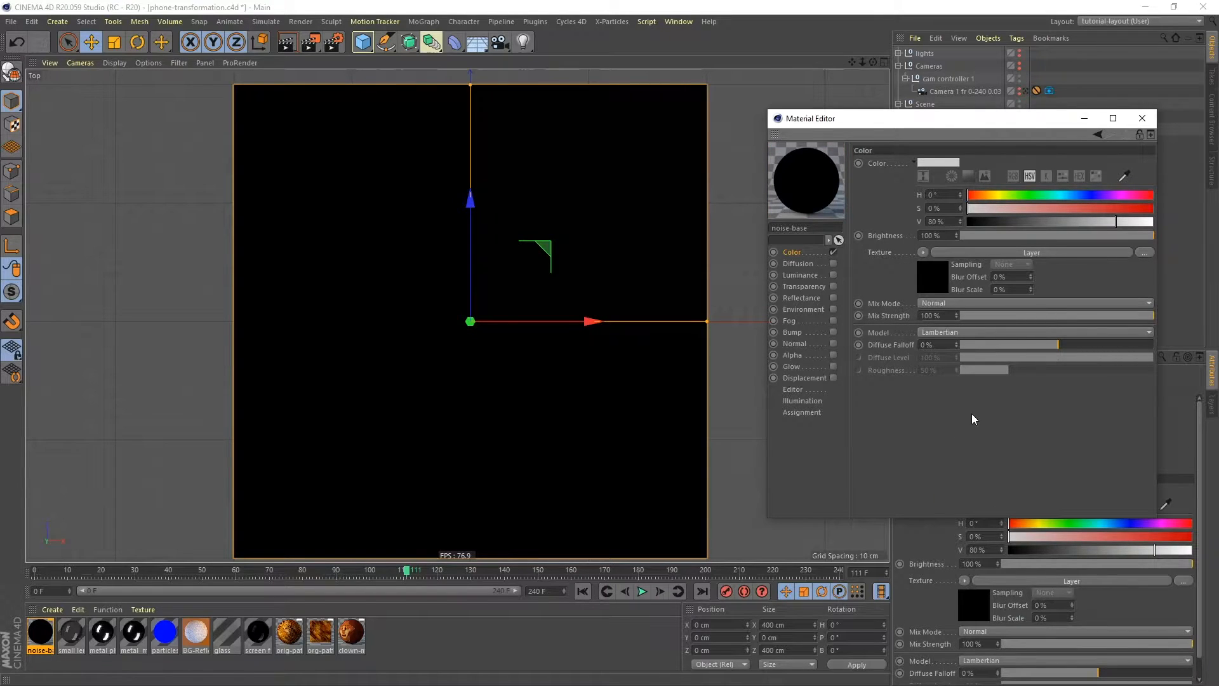
{"action": "left_click", "coordinate": [981, 253]}
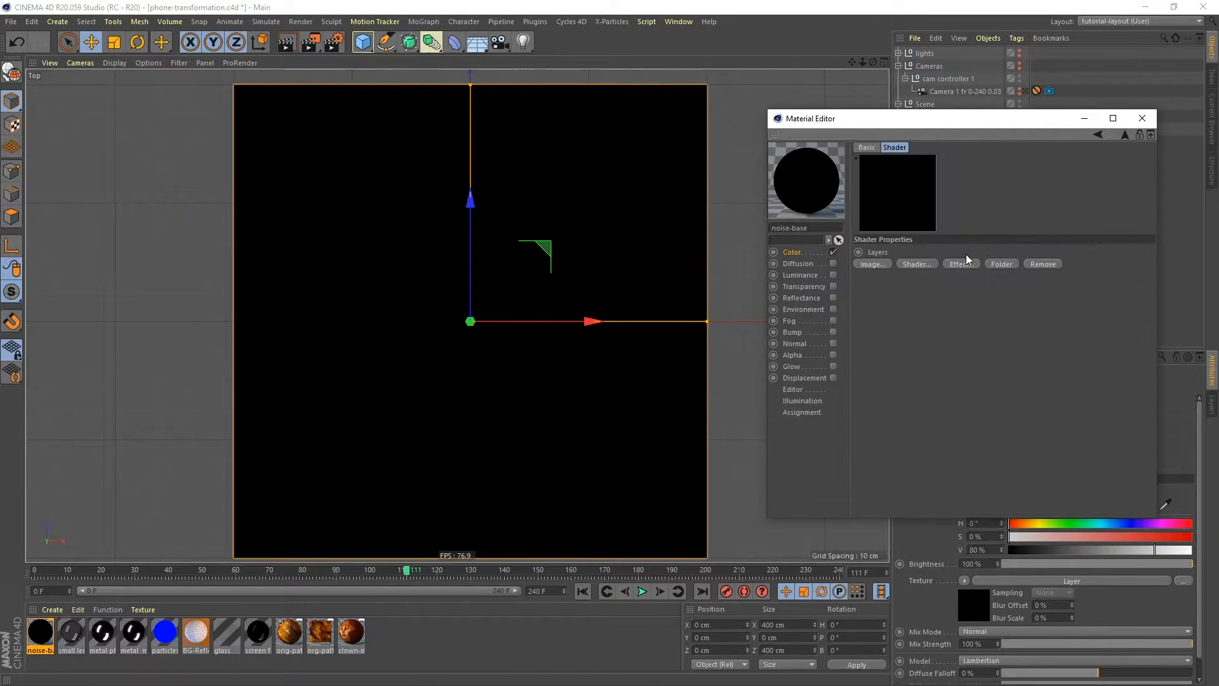
{"action": "left_click", "coordinate": [914, 264]}
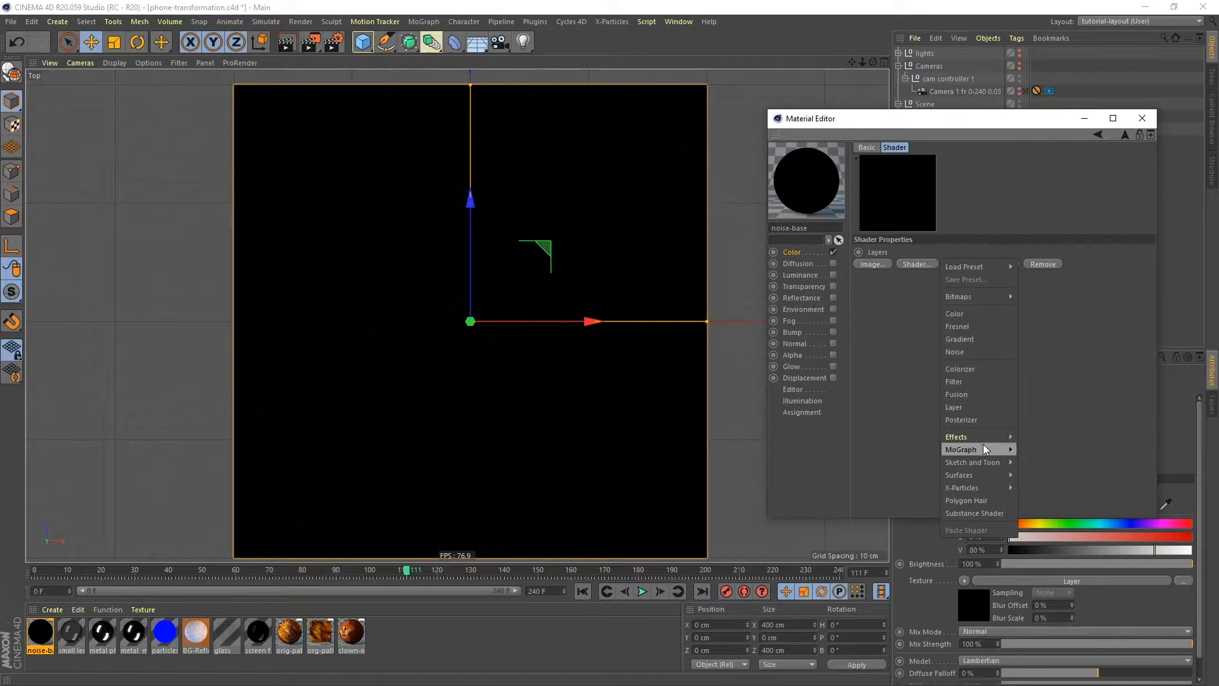
{"action": "left_click", "coordinate": [968, 353]}
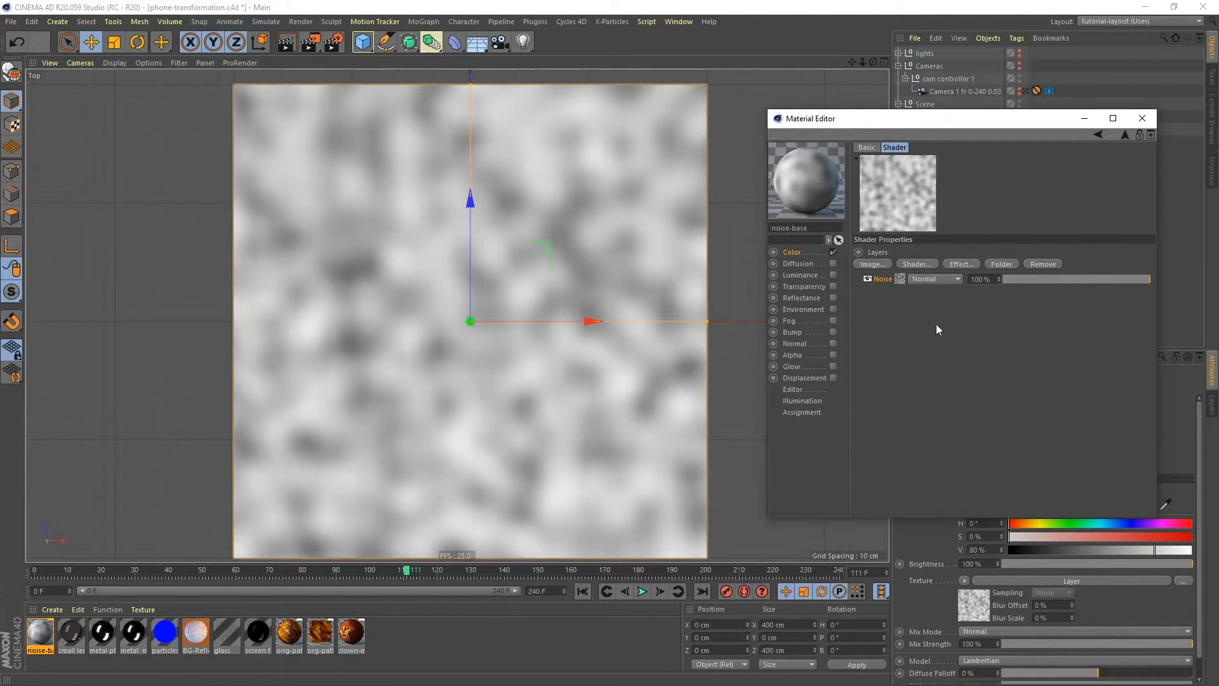
- Set the Noise shader's noise type to Displaced Turbulence and its space to UV (2D)
{"action": "left_click", "coordinate": [900, 280]}
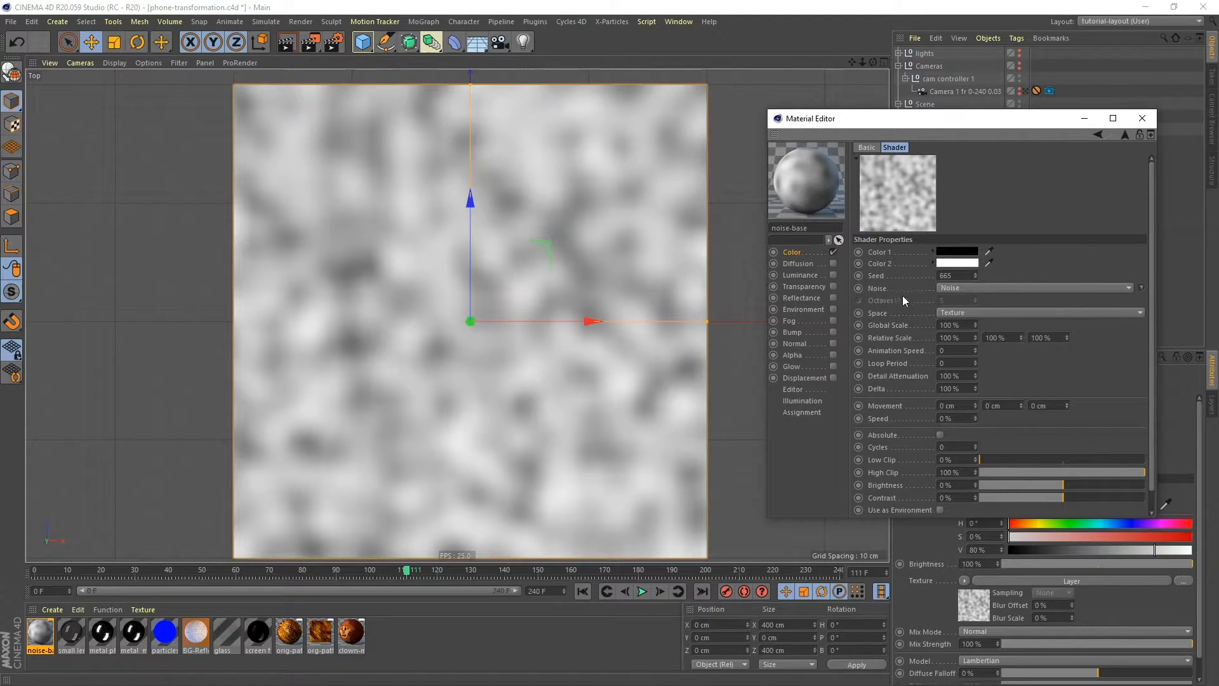
{"action": "left_click", "coordinate": [949, 288]}
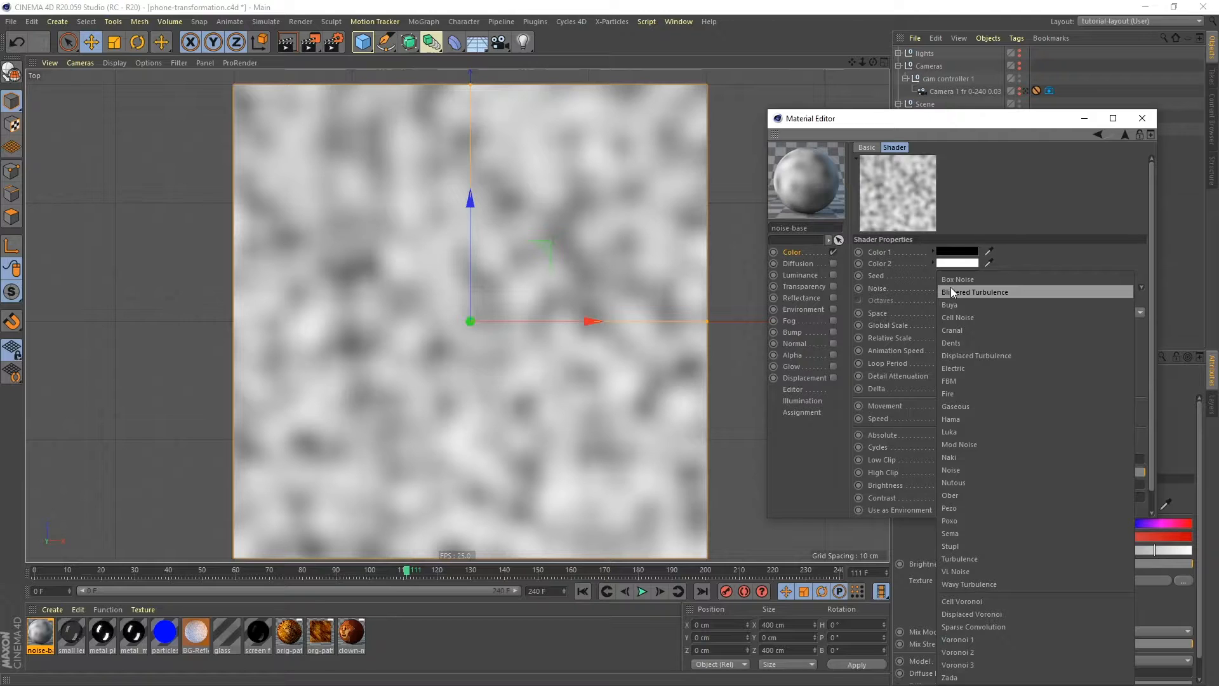
{"action": "left_click", "coordinate": [982, 355]}
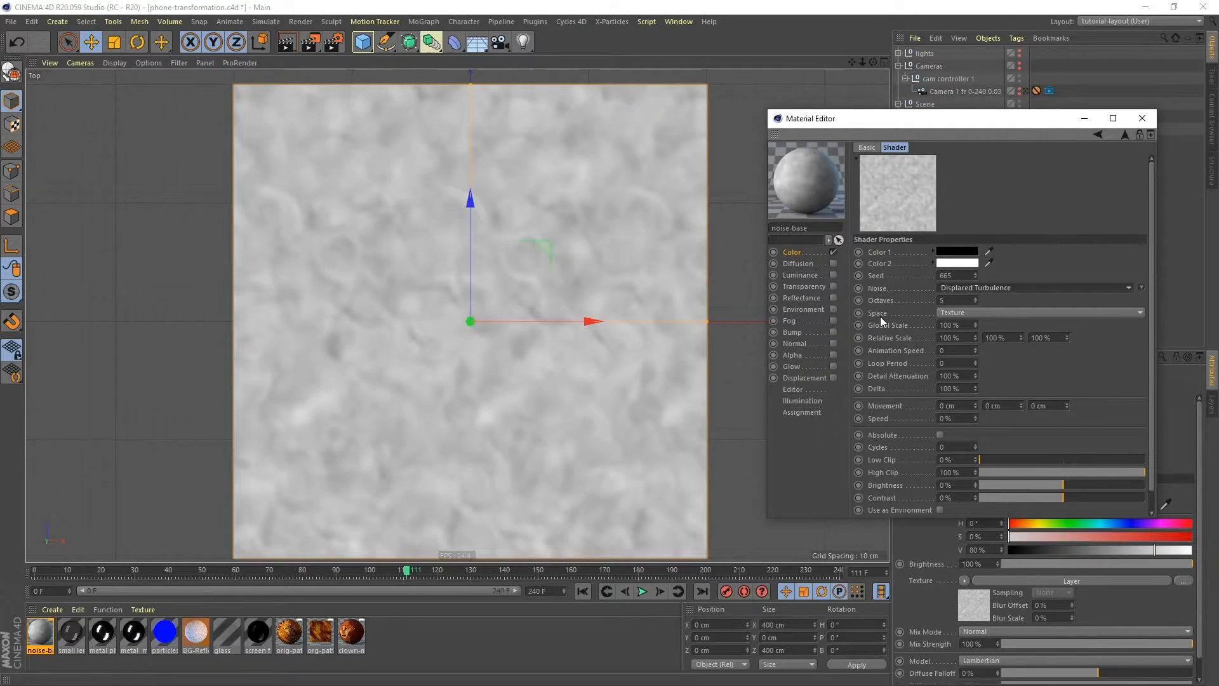
{"action": "left_click", "coordinate": [966, 312]}
{"action": "left_click", "coordinate": [949, 325]}
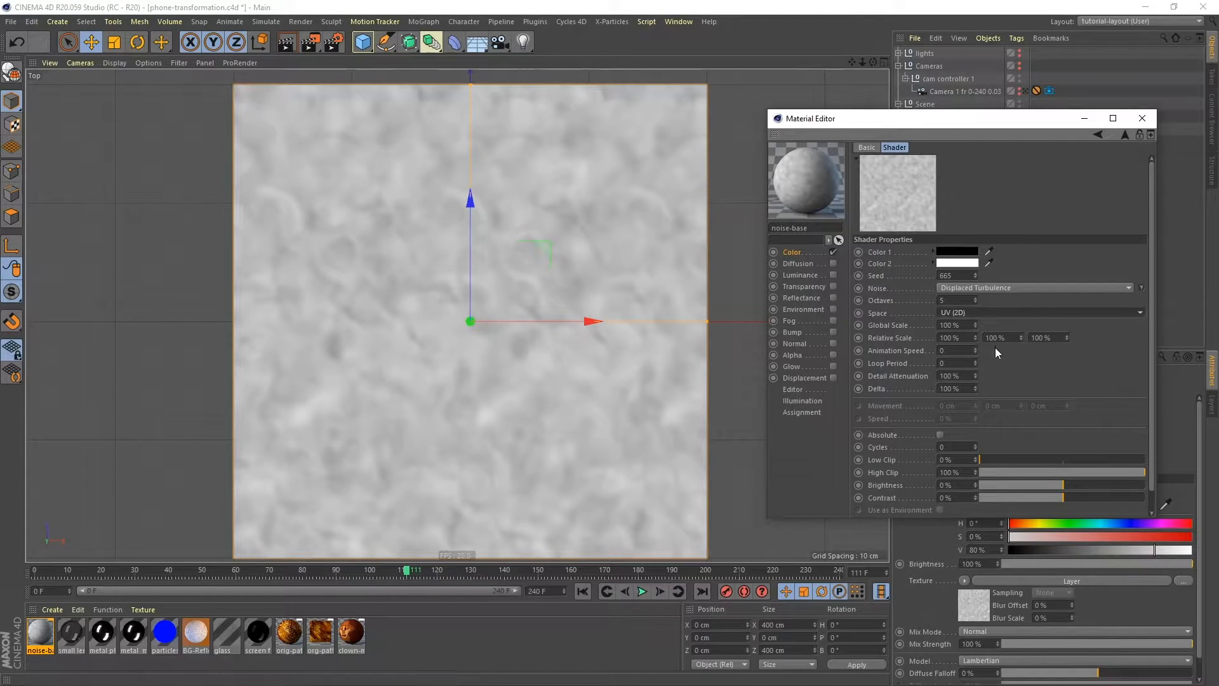
- Set the Noise shader's Global Scale to 255%
{"action": "left_click", "coordinate": [961, 324]}
{"action": "type", "text": "2"}
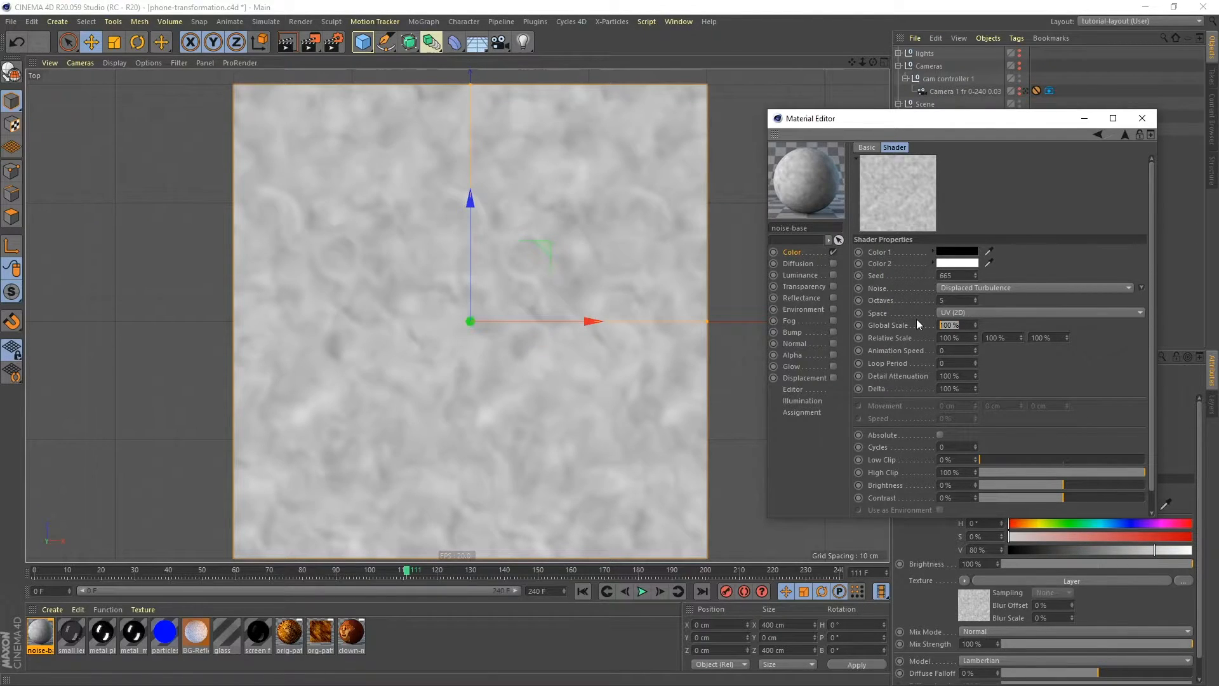
{"action": "type", "text": "55"}
{"action": "key", "text": "Return"}
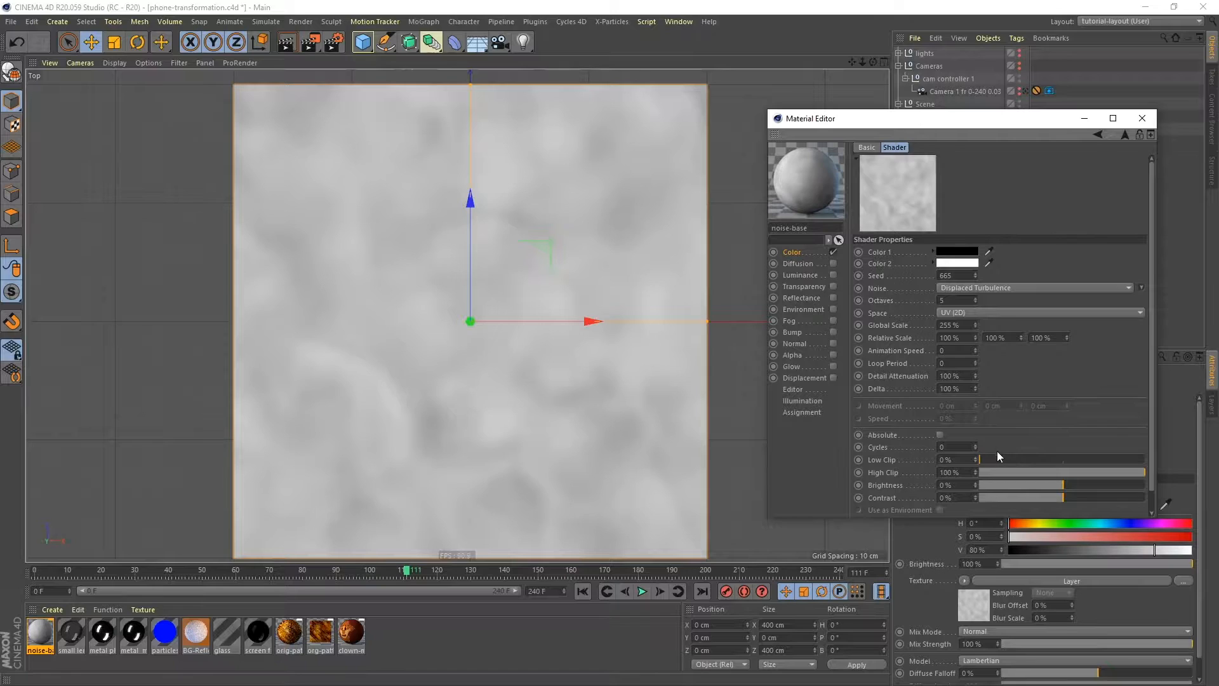
- Set the Displaced Turbulence noise's Low Clip to 2% and Contrast to 63%, and return to the layer list
{"action": "left_click_drag", "start_coordinate": [977, 459], "coordinate": [980, 459]}
{"action": "left_click_drag", "start_coordinate": [1058, 496], "coordinate": [1090, 500]}
{"action": "left_click_drag", "start_coordinate": [1118, 500], "coordinate": [1116, 500]}
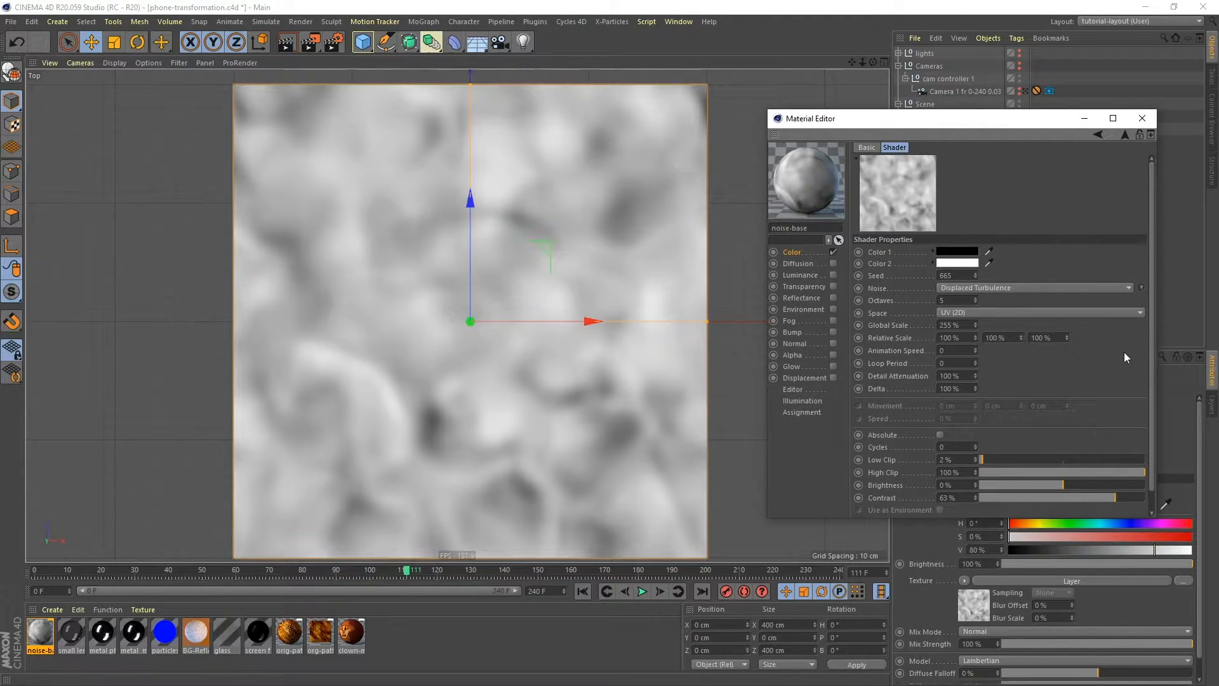
{"action": "left_click", "coordinate": [1095, 134]}
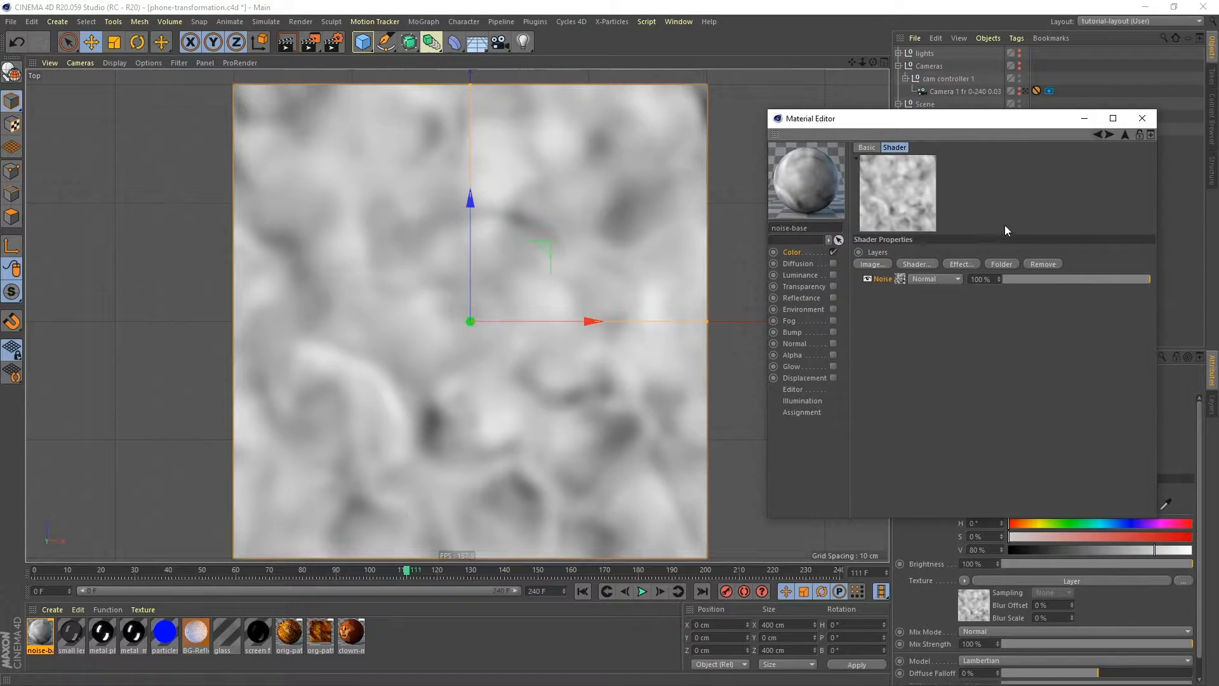
- Add a Distort effect above the Noise layer and set its noise type to Turbulence
{"action": "left_click", "coordinate": [969, 261]}
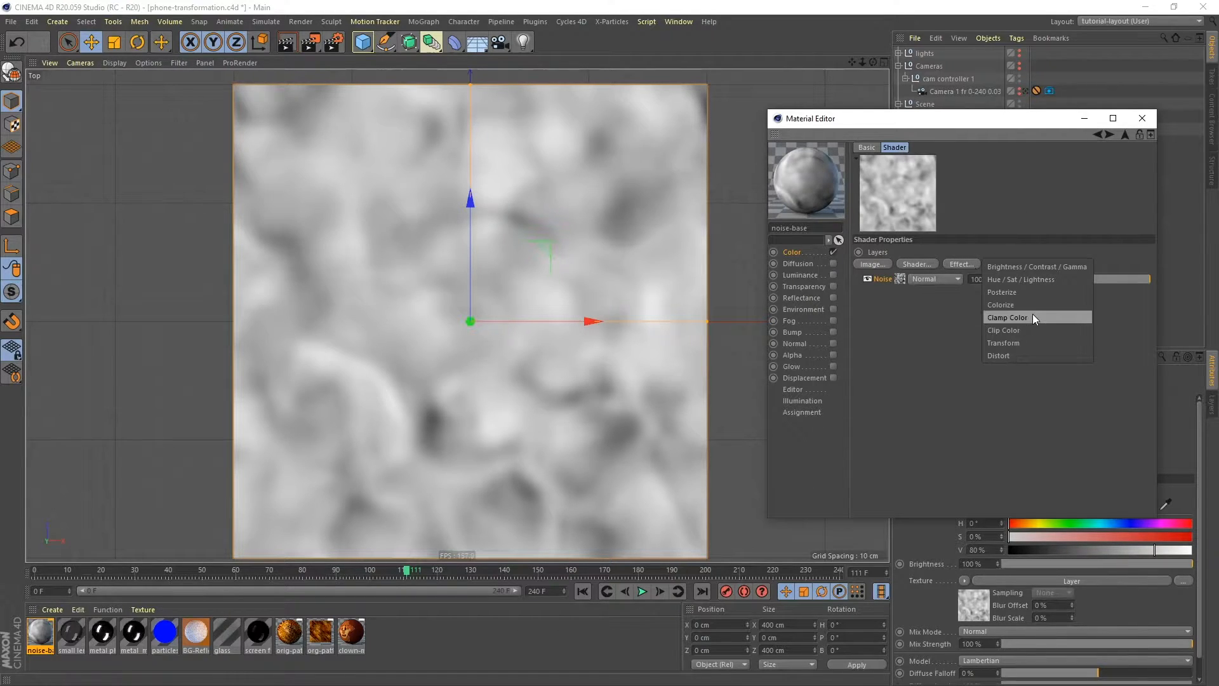
{"action": "left_click", "coordinate": [1000, 355]}
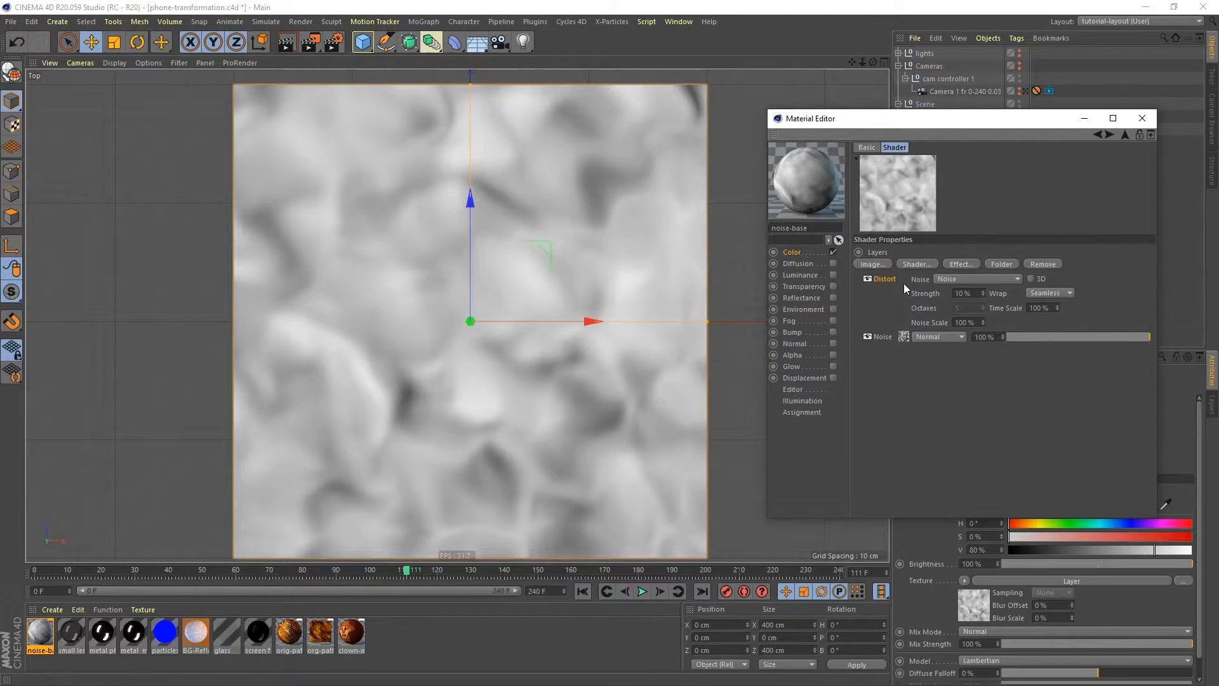
{"action": "left_click", "coordinate": [1008, 280]}
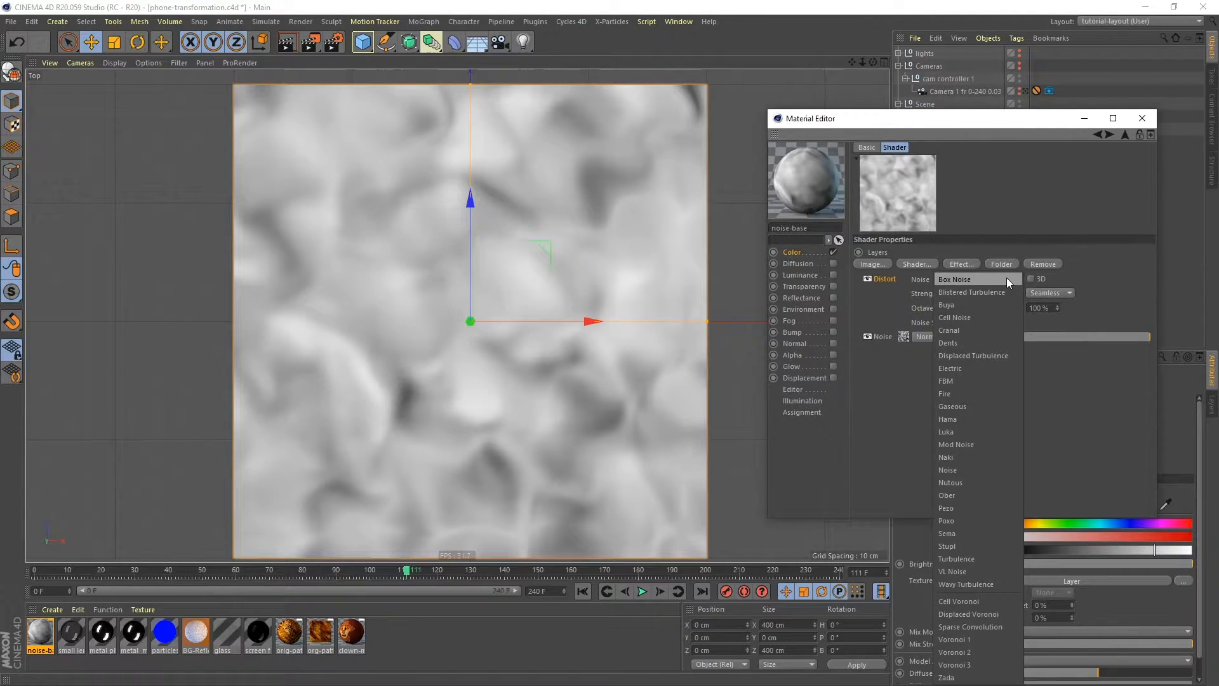
{"action": "left_click", "coordinate": [981, 557]}
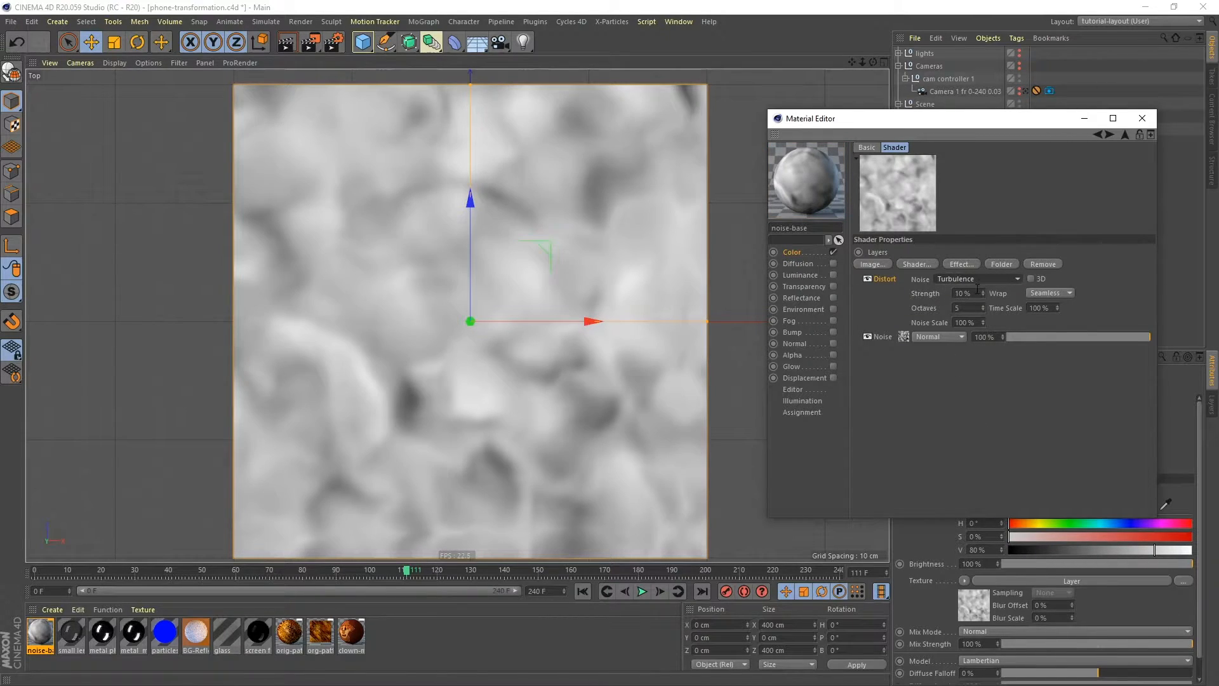
- Set the Distort effect's Strength to 100% and Noise Scale to 39%
{"action": "left_click_drag", "start_coordinate": [976, 292], "coordinate": [947, 295]}
{"action": "type", "text": "100"}
{"action": "key", "text": "Return"}
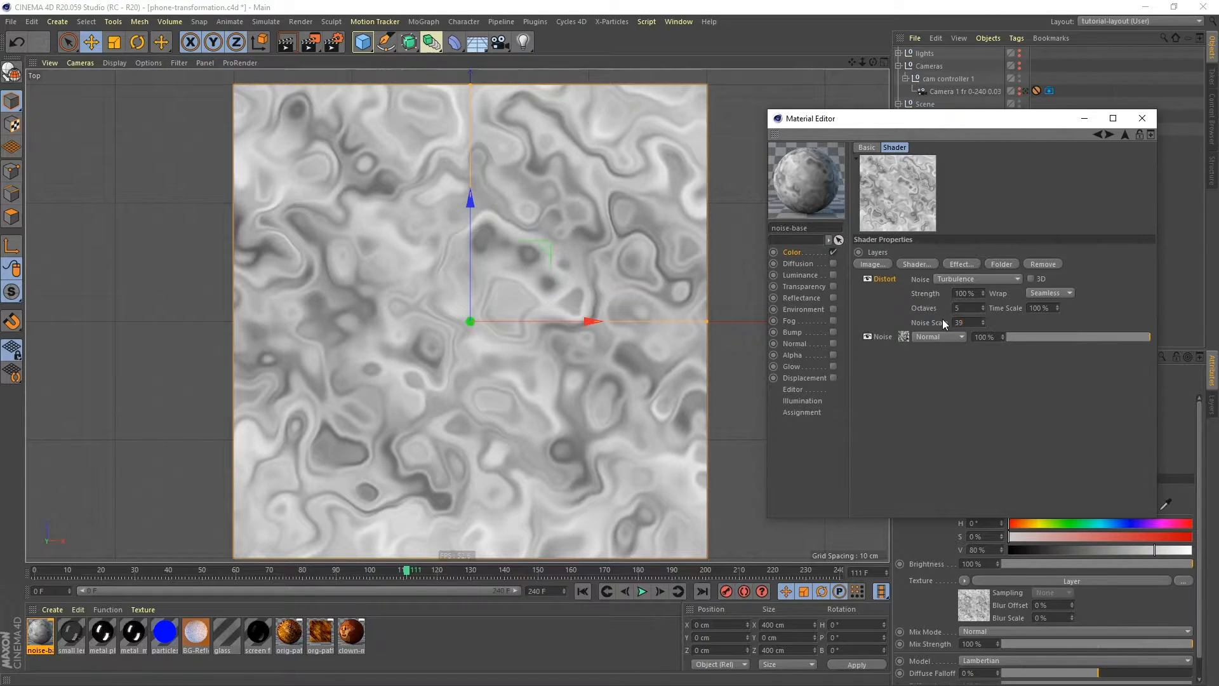
{"action": "key", "text": "Return"}
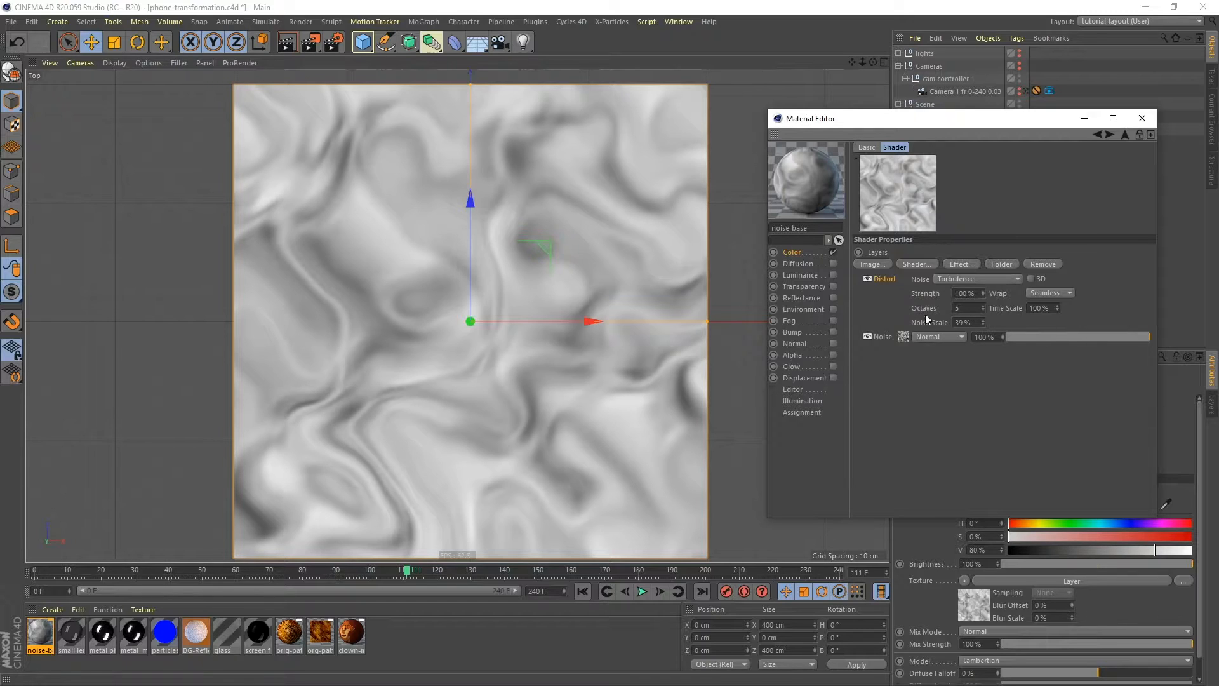
- Rename the Noise layer disp turbNoise and group it with the Distort effect in a new folder
{"action": "double_click", "coordinate": [883, 337]}
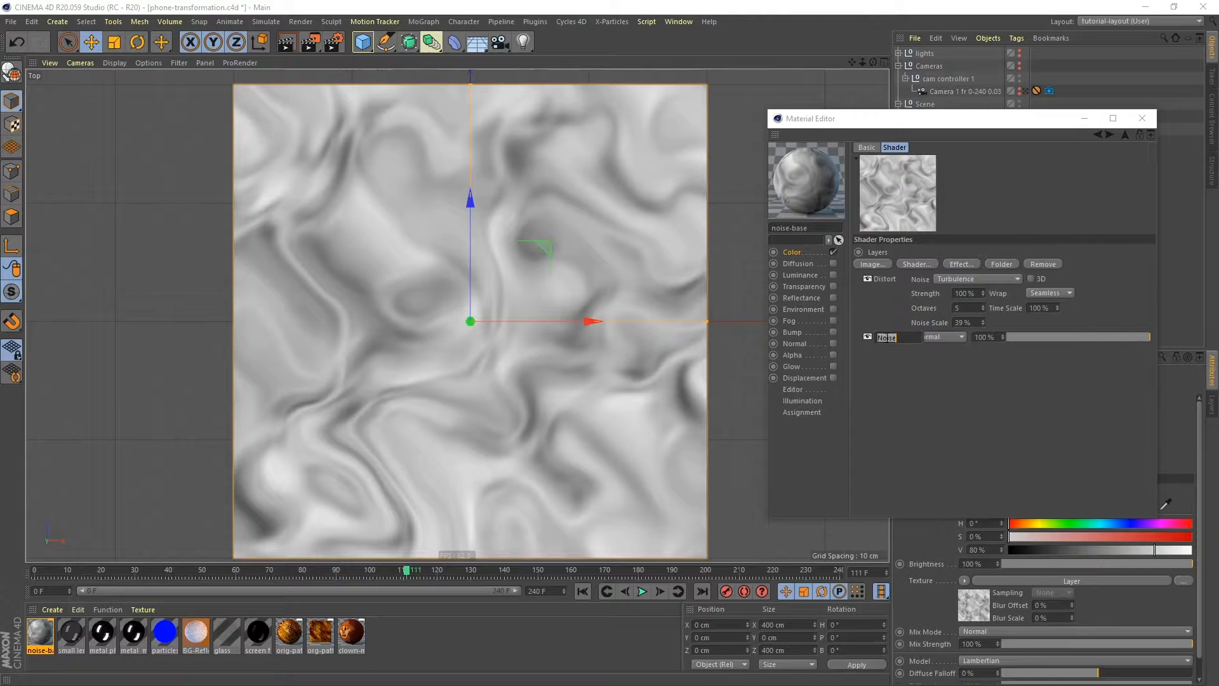
{"action": "left_click", "coordinate": [879, 338]}
{"action": "type", "text": "disp turb"}
{"action": "key", "text": "Return"}
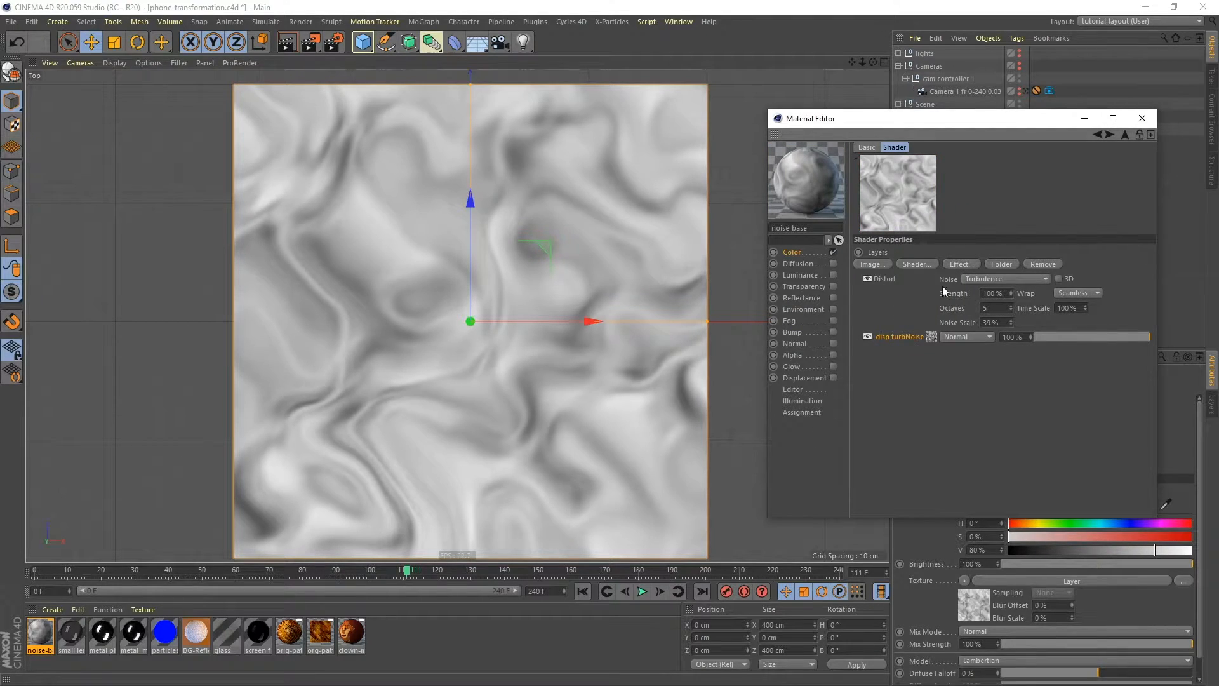
{"action": "left_click", "coordinate": [1001, 264]}
{"action": "left_click_drag", "start_coordinate": [886, 352], "coordinate": [890, 283]}
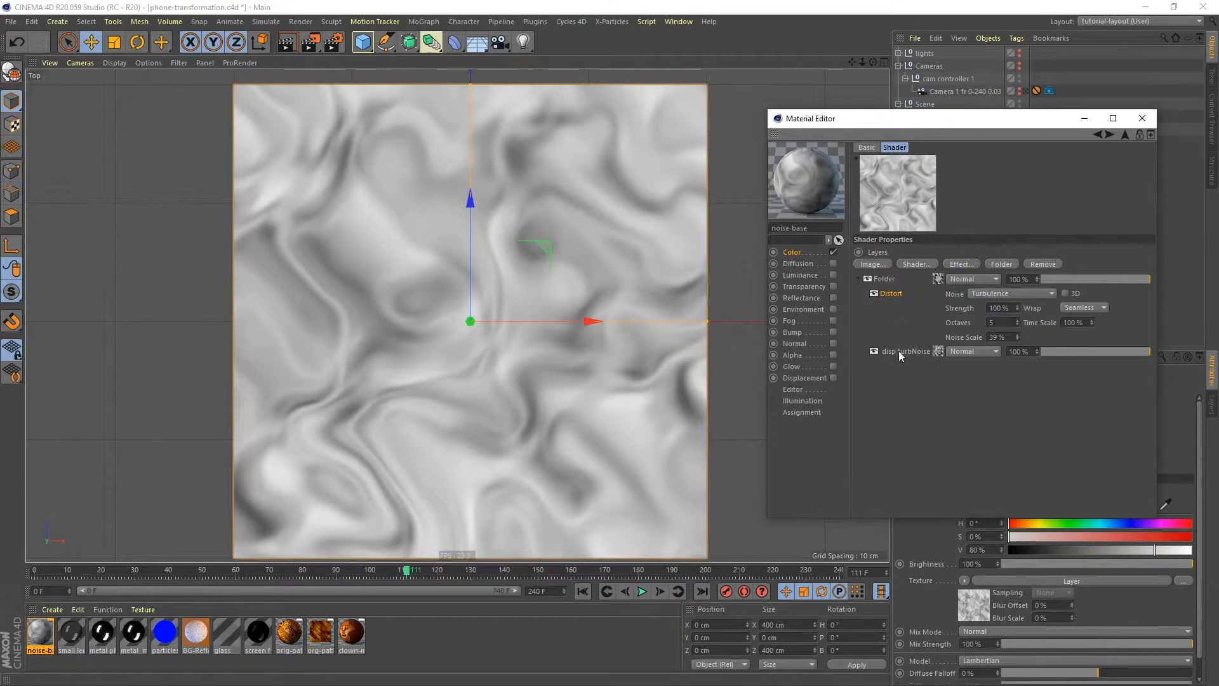
- Add a new Noise shader layer and move it out of the folder to the top of the layer stack
{"action": "left_click", "coordinate": [914, 264]}
{"action": "left_click", "coordinate": [984, 351]}
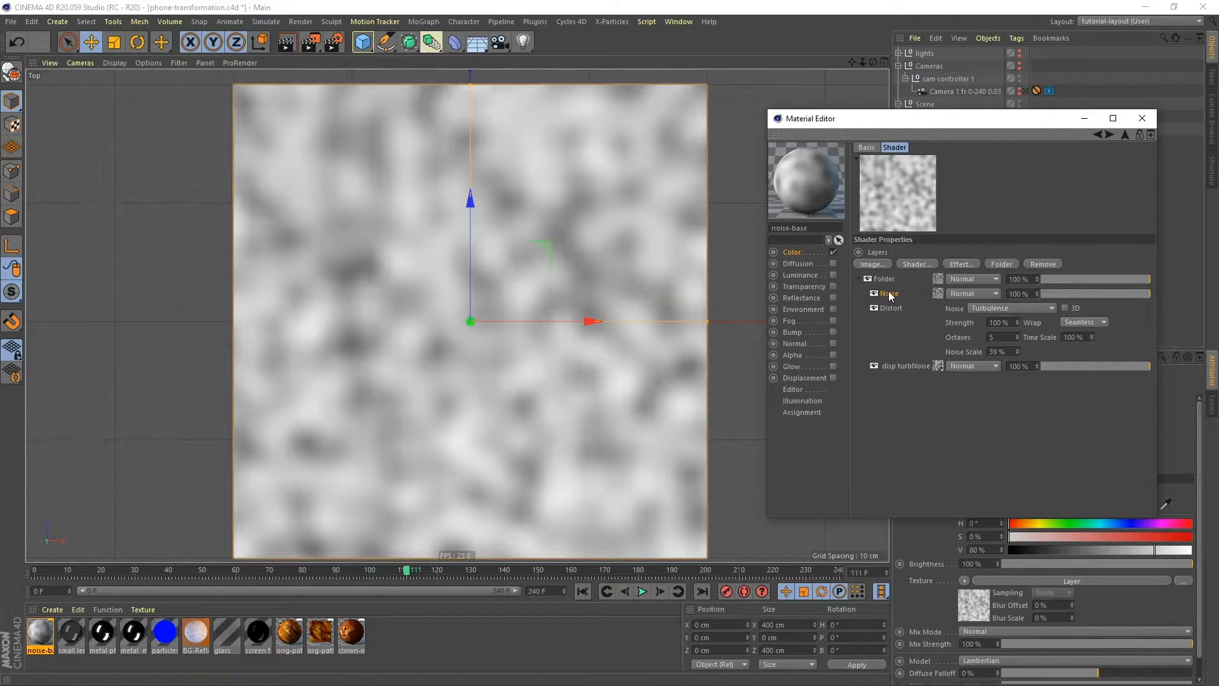
{"action": "left_click_drag", "start_coordinate": [889, 294], "coordinate": [889, 273]}
- Rename the layer folder base mat and collapse it
{"action": "double_click", "coordinate": [886, 292]}
{"action": "type", "text": "base mat"}
{"action": "key", "text": "Return"}
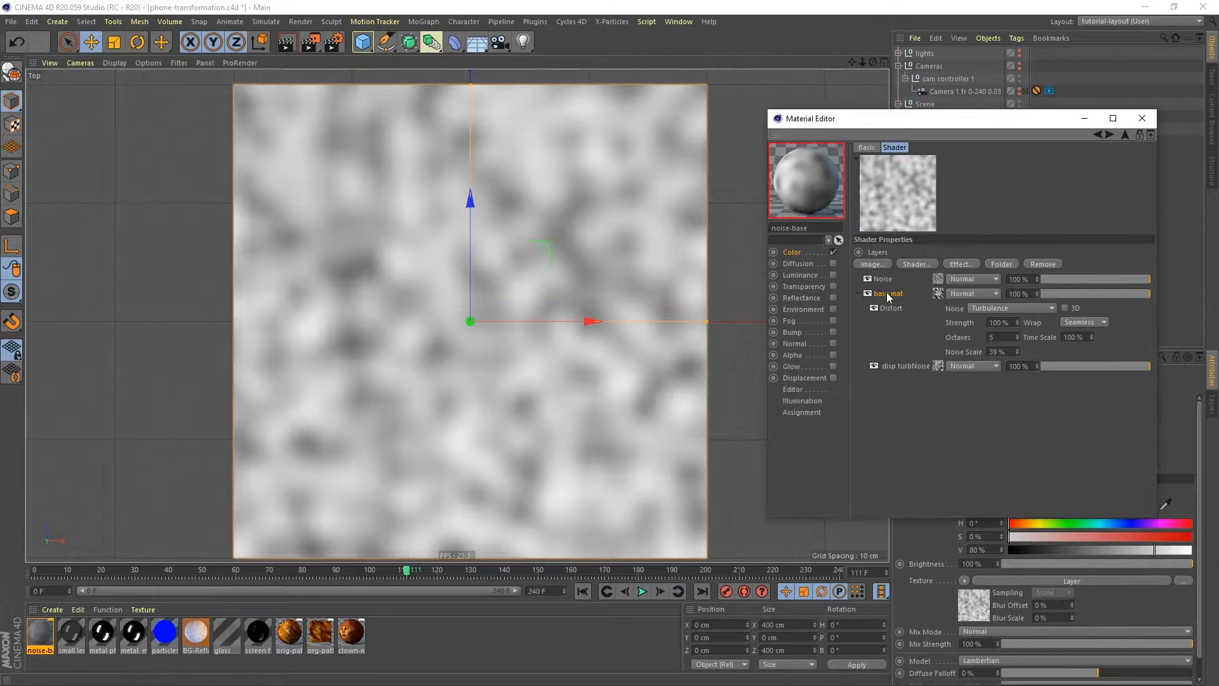
{"action": "left_click", "coordinate": [857, 293]}
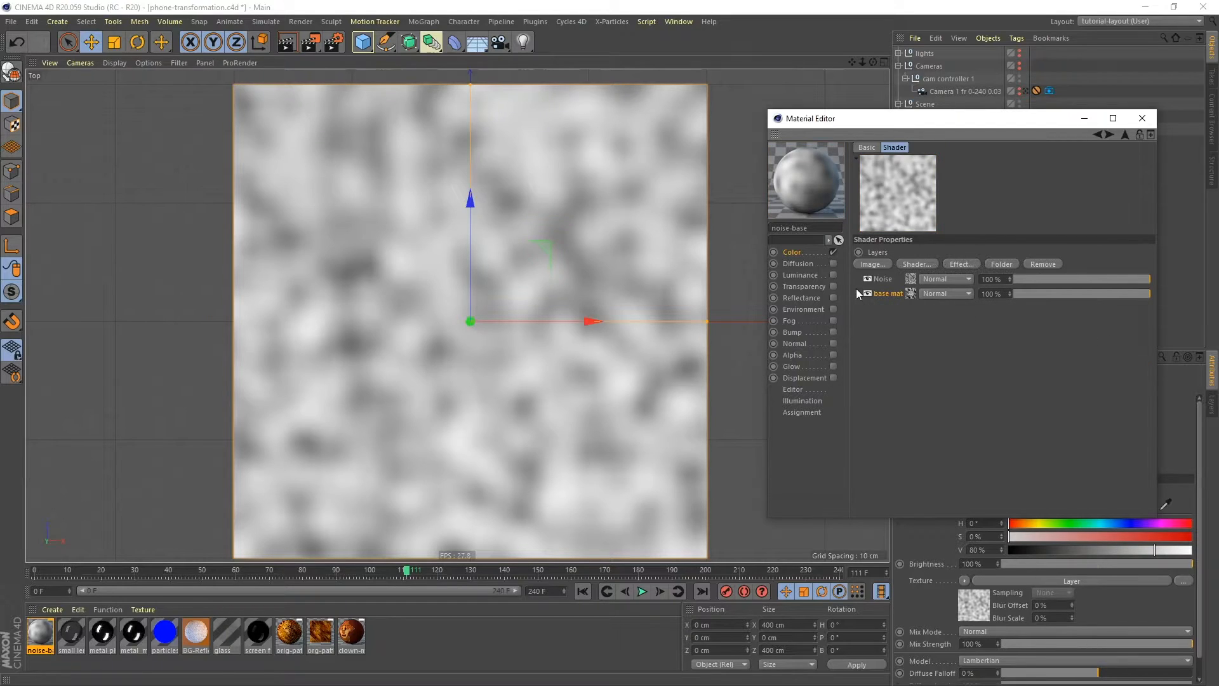
- Set the top Noise layer's noise type to Cranal with 2 octaves
{"action": "left_click", "coordinate": [910, 279]}
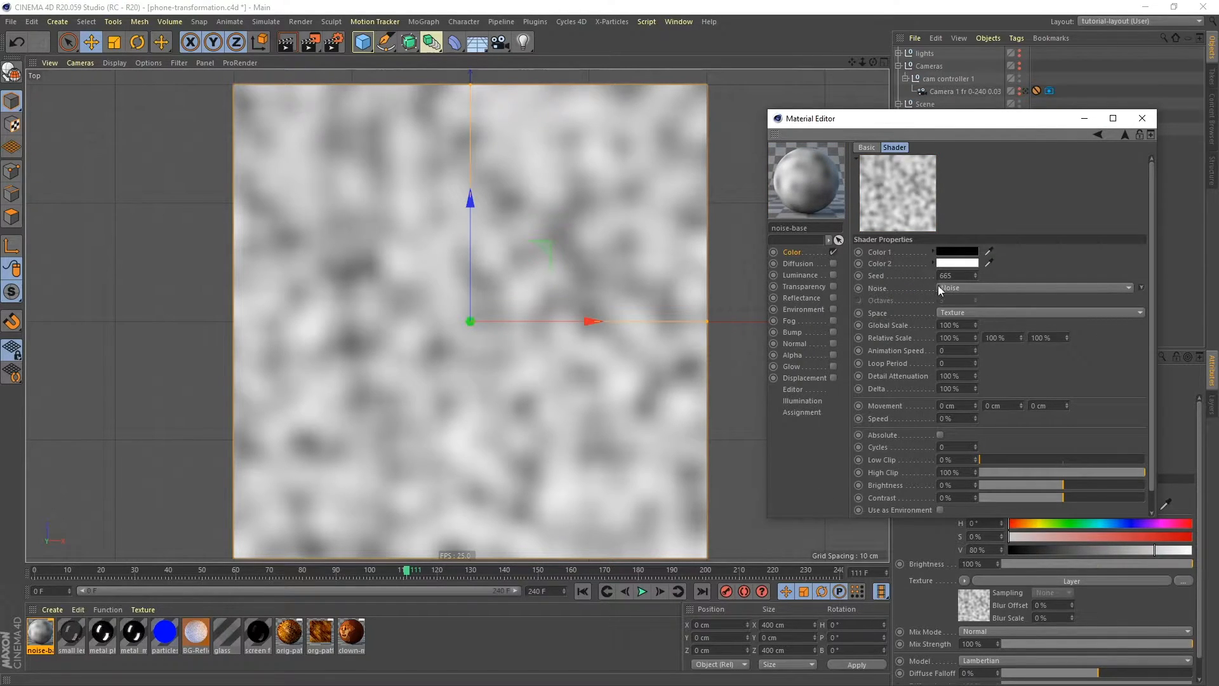
{"action": "left_click", "coordinate": [960, 288]}
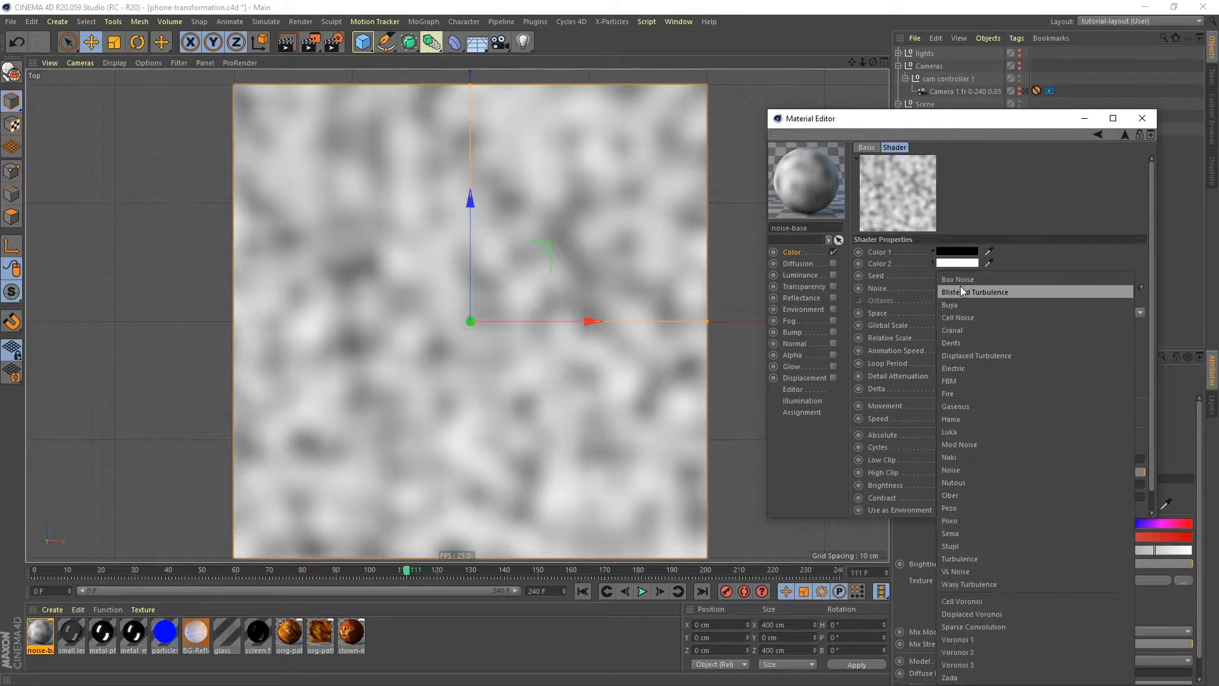
{"action": "left_click", "coordinate": [970, 332]}
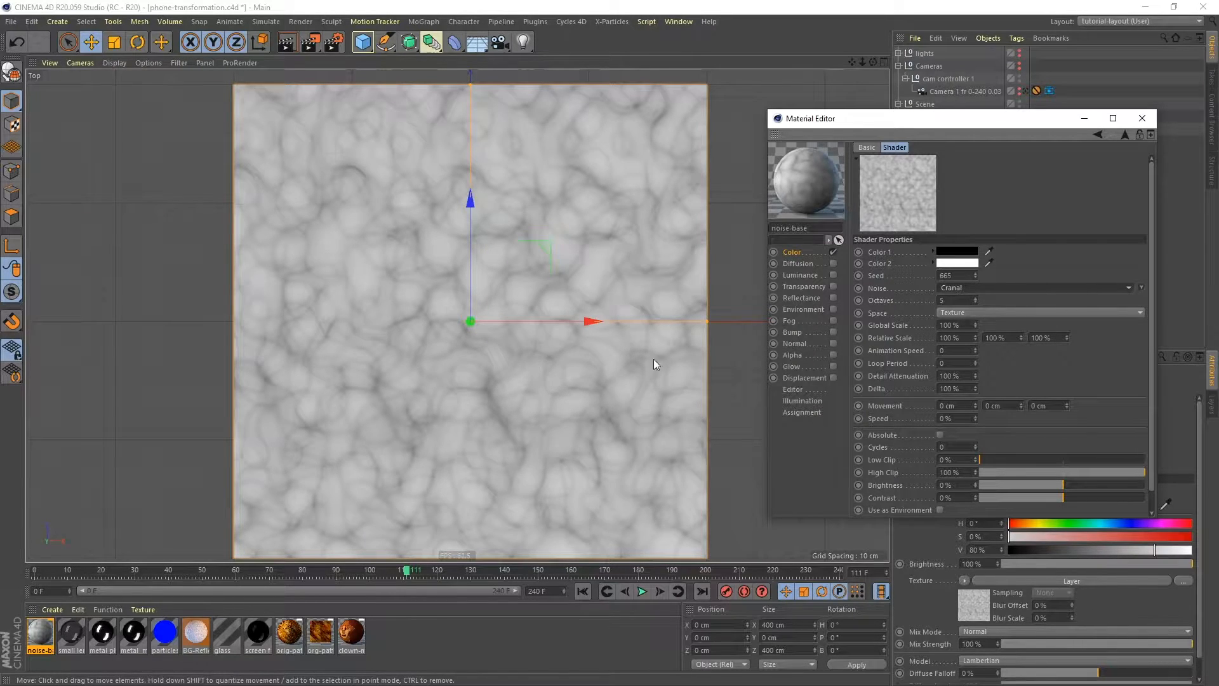
{"action": "left_click_drag", "start_coordinate": [950, 300], "coordinate": [912, 300]}
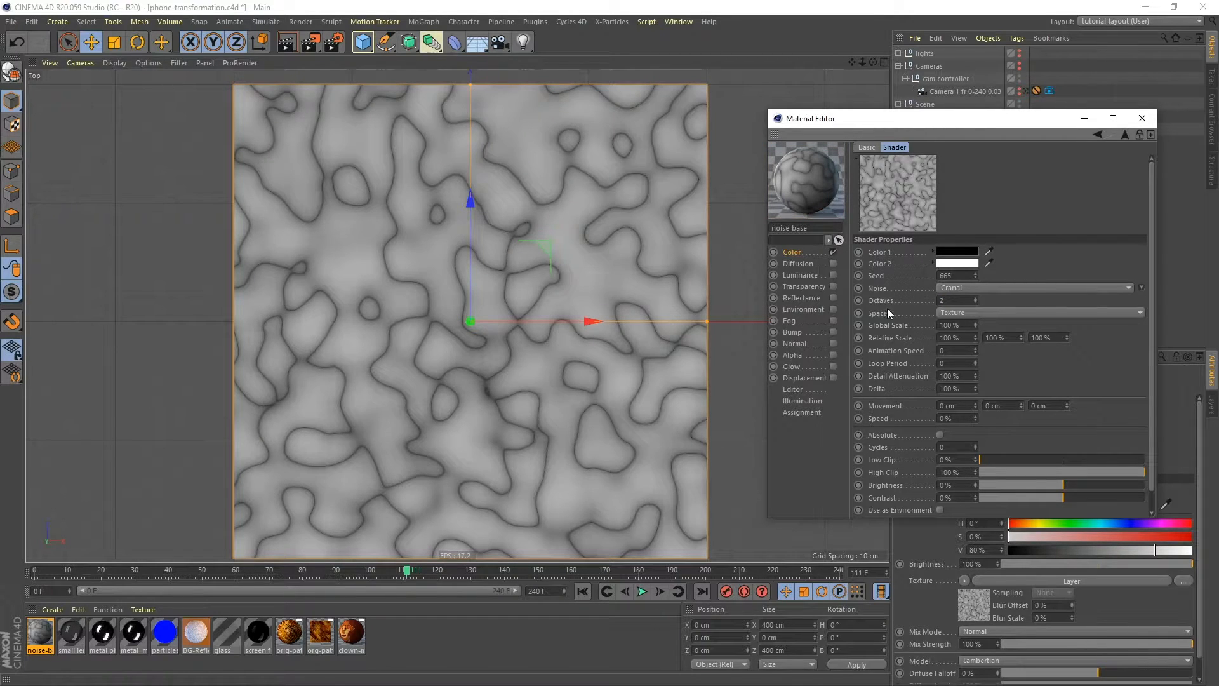
- Set the Cranal noise's space to UV (2D) and its Global Scale to 383%
{"action": "left_click", "coordinate": [971, 312]}
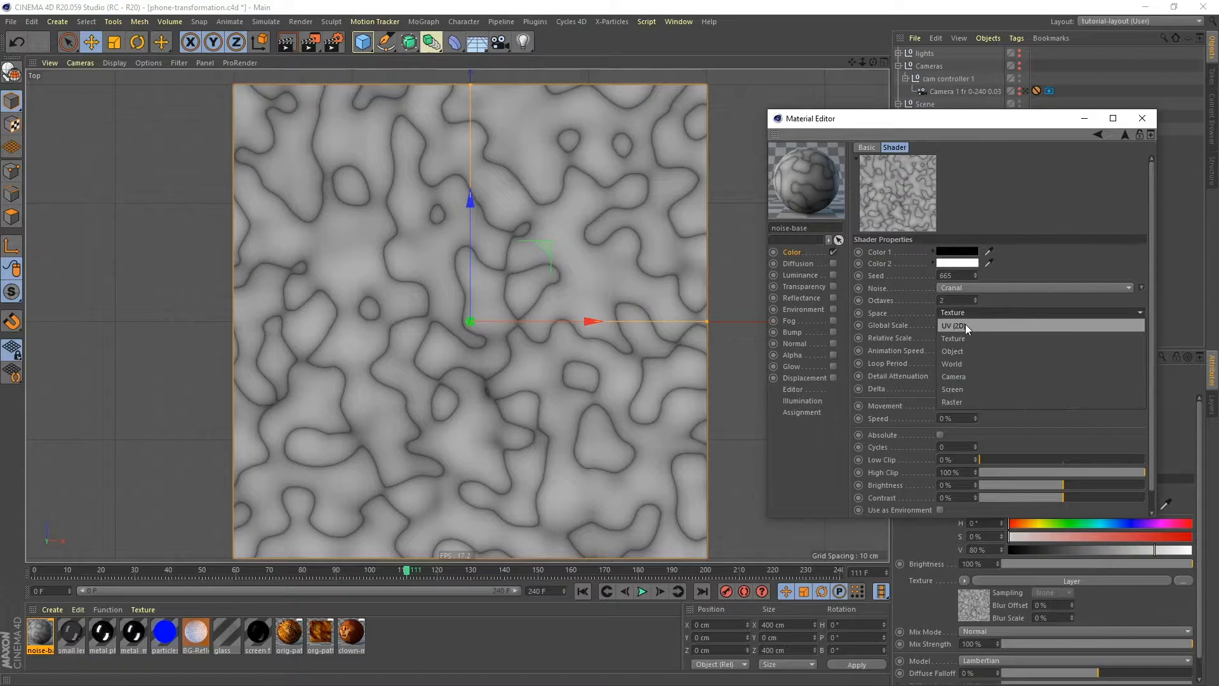
{"action": "left_click", "coordinate": [965, 325]}
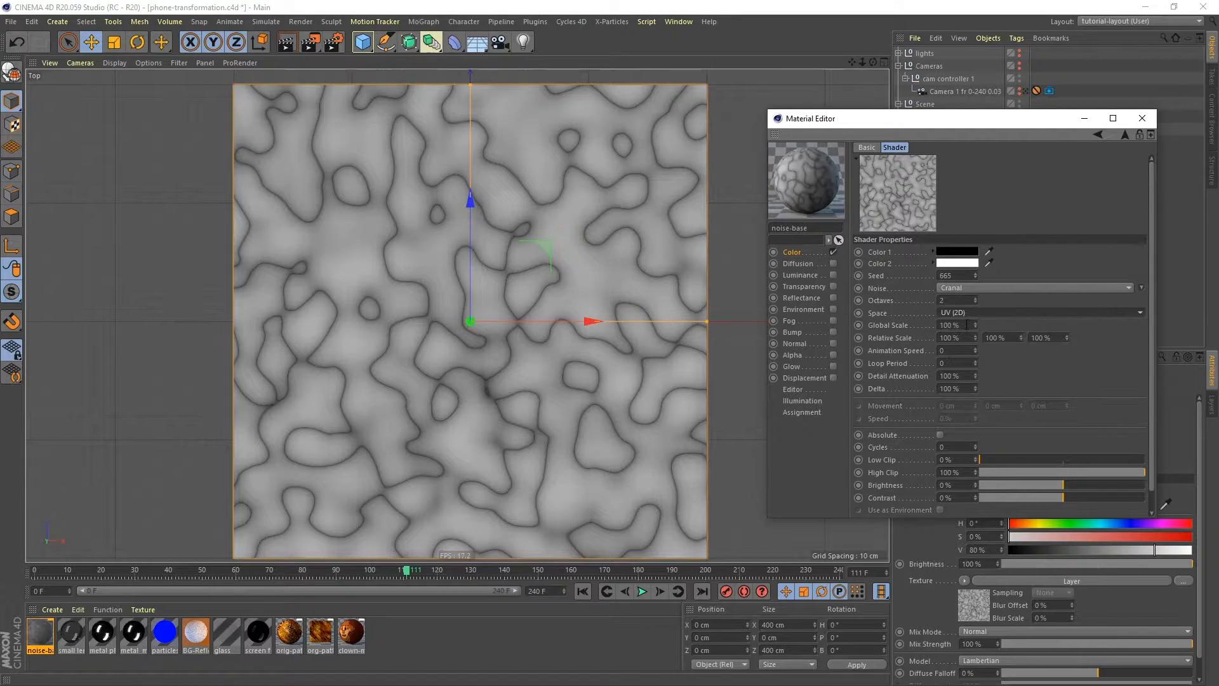
{"action": "left_click", "coordinate": [966, 325]}
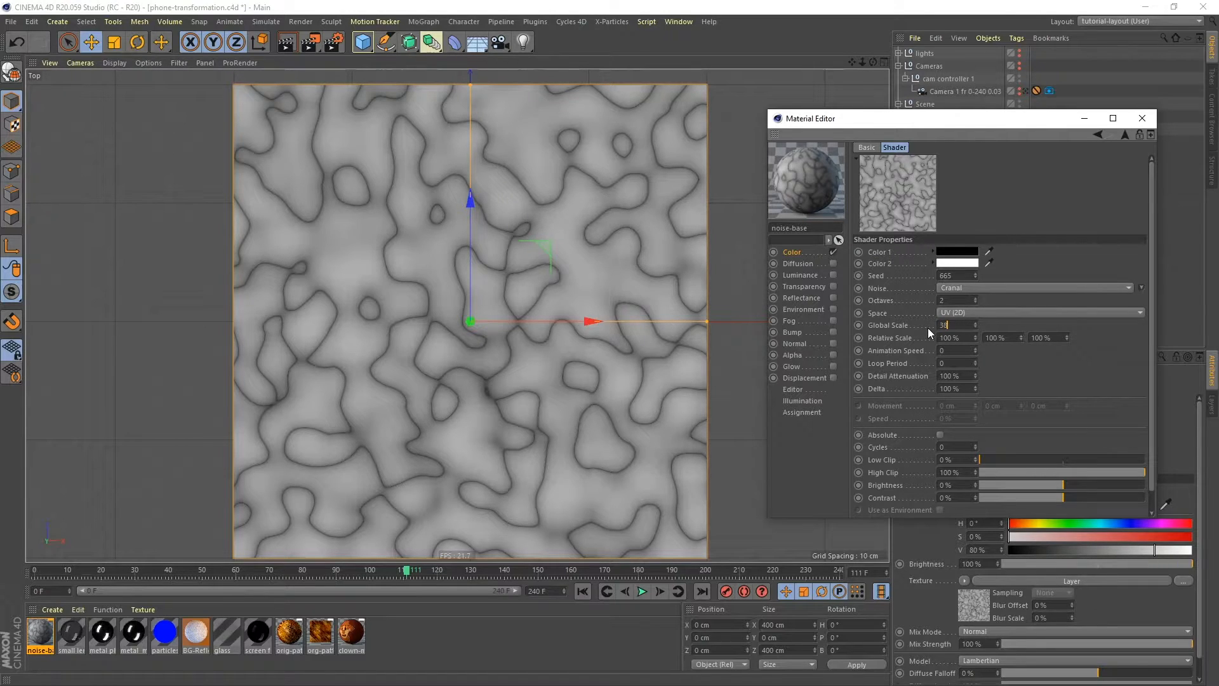
{"action": "key", "text": "Return"}
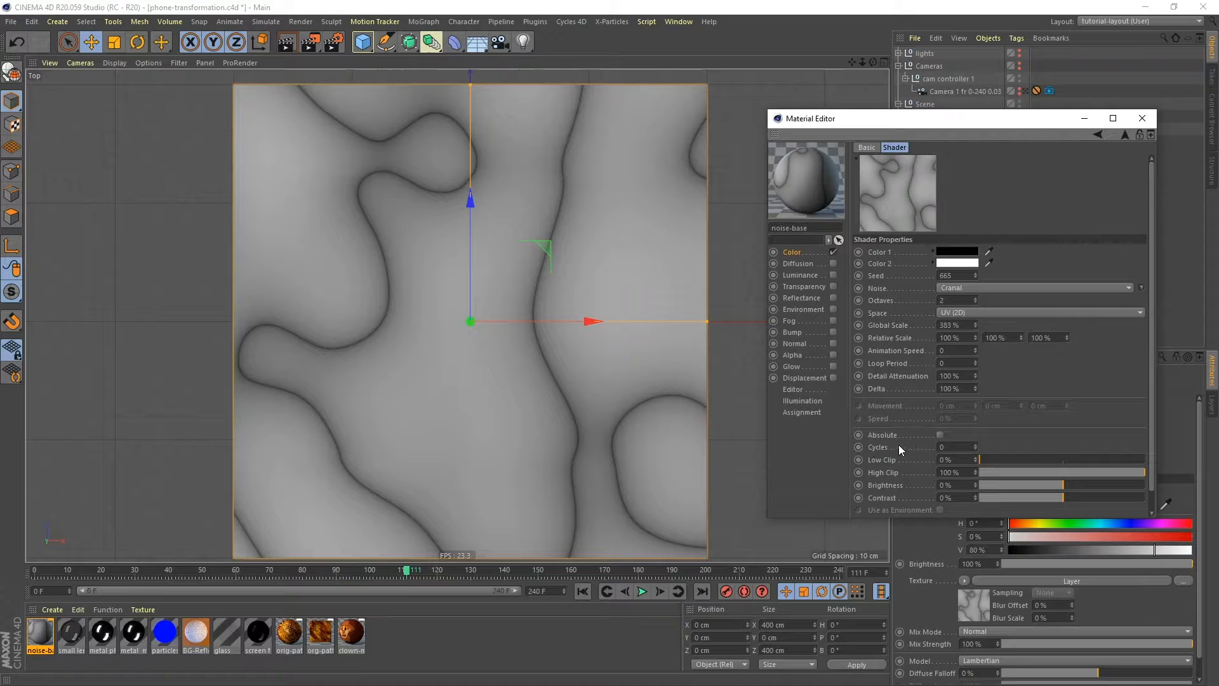
- Set the Cranal noise's Cycles to 4.4
{"action": "left_click", "coordinate": [975, 445]}
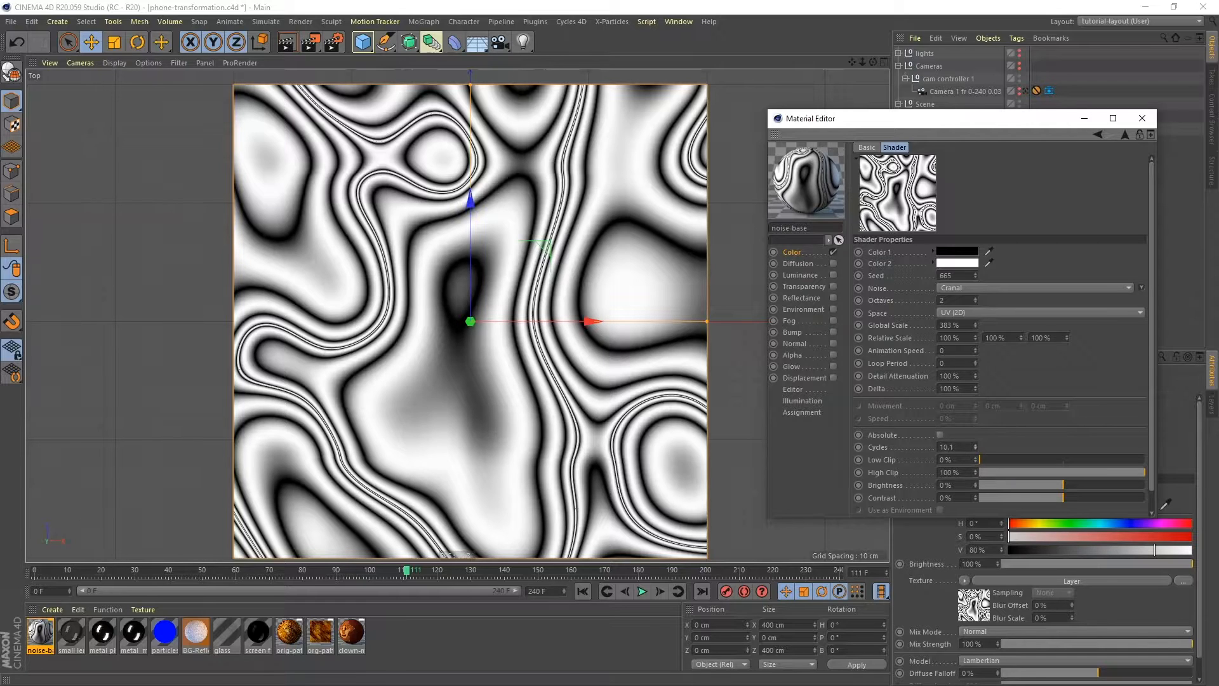
{"action": "left_click_drag", "start_coordinate": [976, 447], "coordinate": [948, 464]}
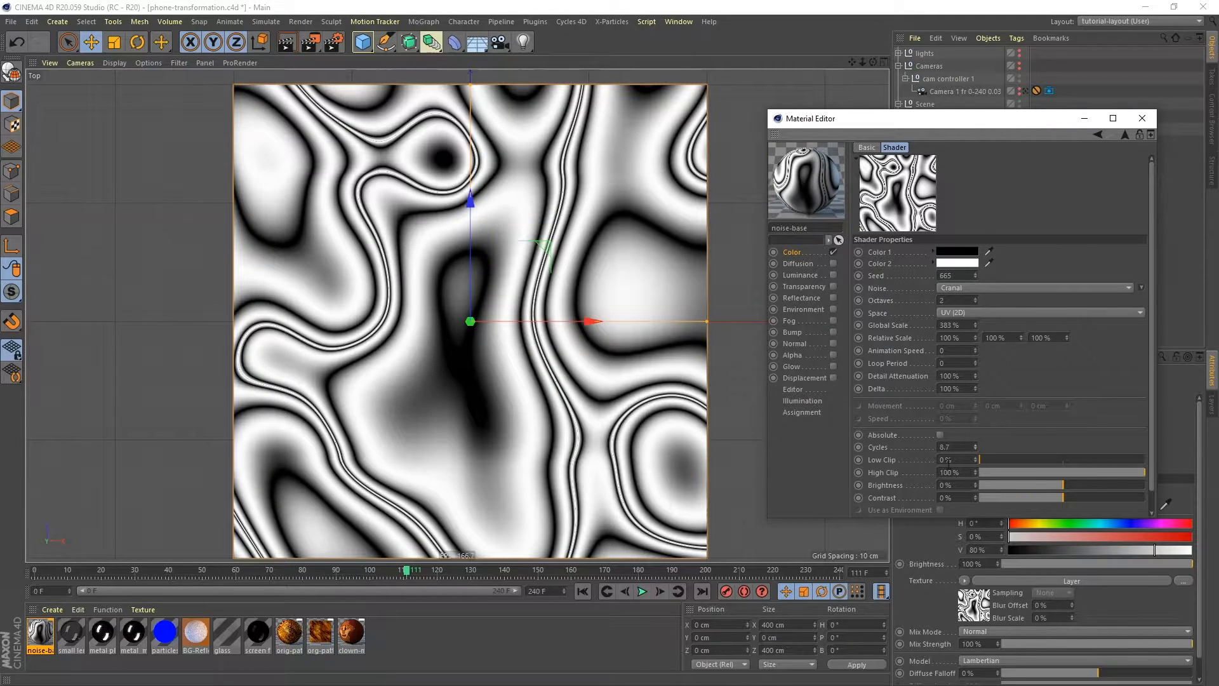
{"action": "left_click", "coordinate": [952, 447]}
{"action": "type", "text": "4.4"}
{"action": "key", "text": "Return"}
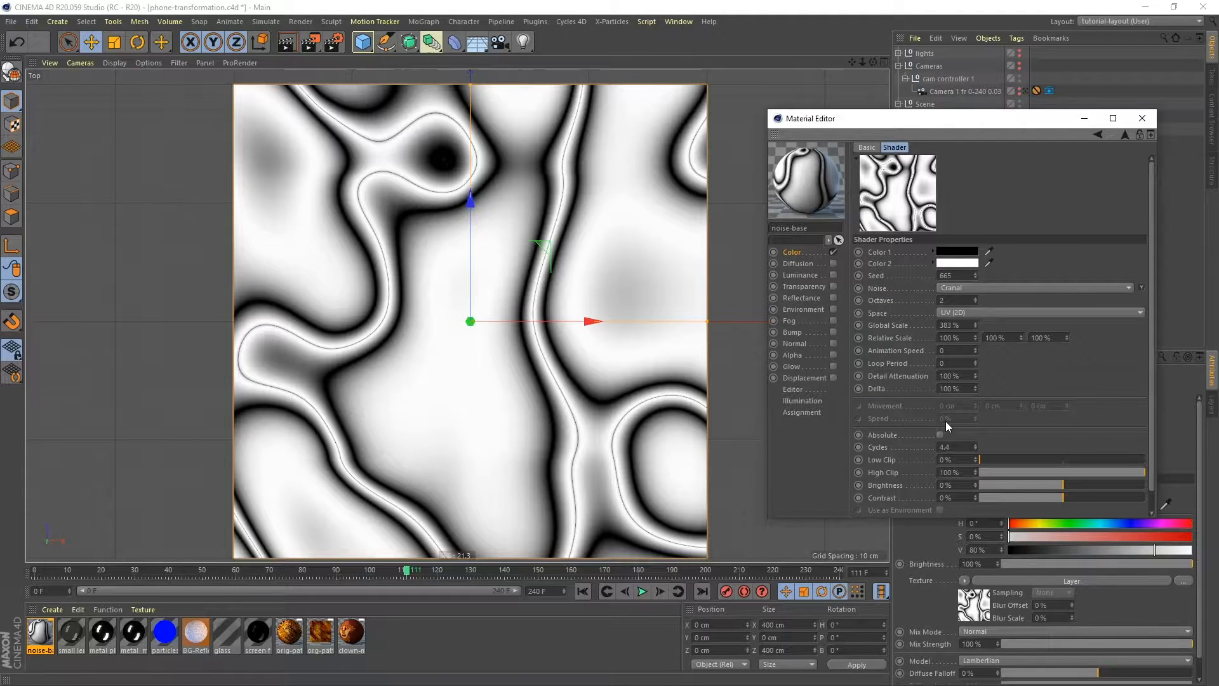
- Set the Cranal noise's Low Clip to 3%, High Clip to 97% and Contrast to 6%
{"action": "left_click_drag", "start_coordinate": [974, 456], "coordinate": [975, 456]}
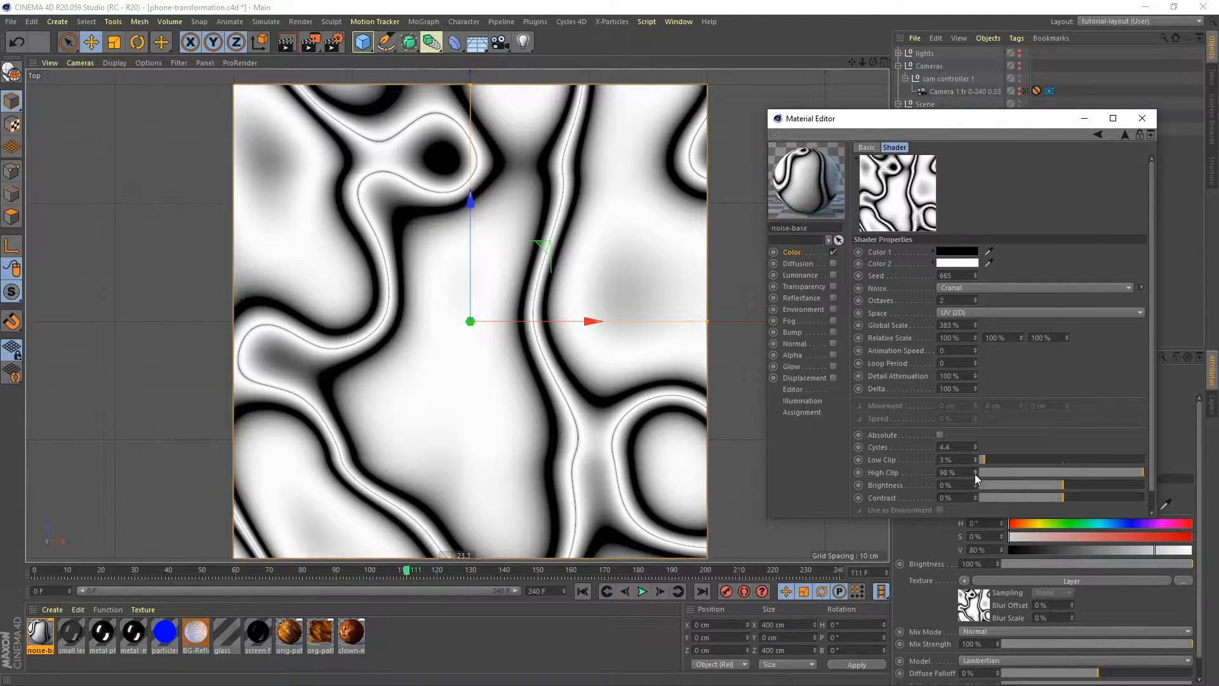
{"action": "left_click_drag", "start_coordinate": [973, 474], "coordinate": [974, 474]}
{"action": "left_click_drag", "start_coordinate": [977, 495], "coordinate": [974, 495]}
{"action": "left_click", "coordinate": [975, 495]}
{"action": "left_click", "coordinate": [975, 494]}
{"action": "left_click", "coordinate": [975, 495]}
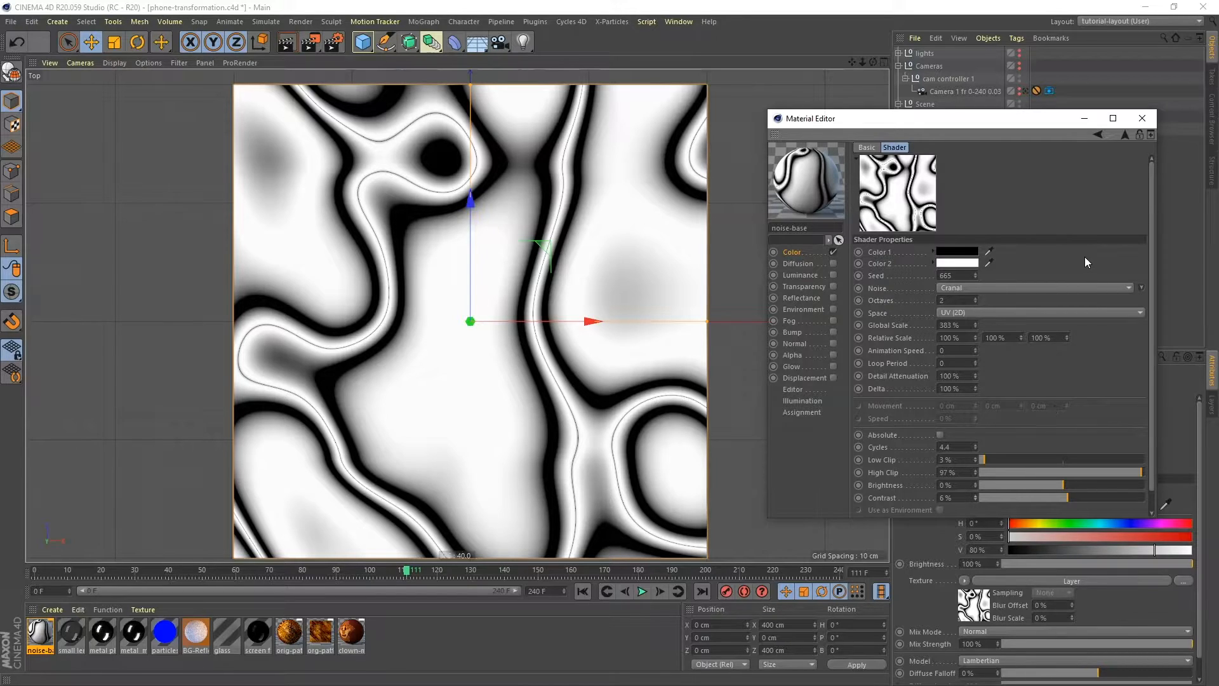
- Return to the layer list and set the Cranal Noise layer's blend mode to Multiply
{"action": "left_click", "coordinate": [1097, 135]}
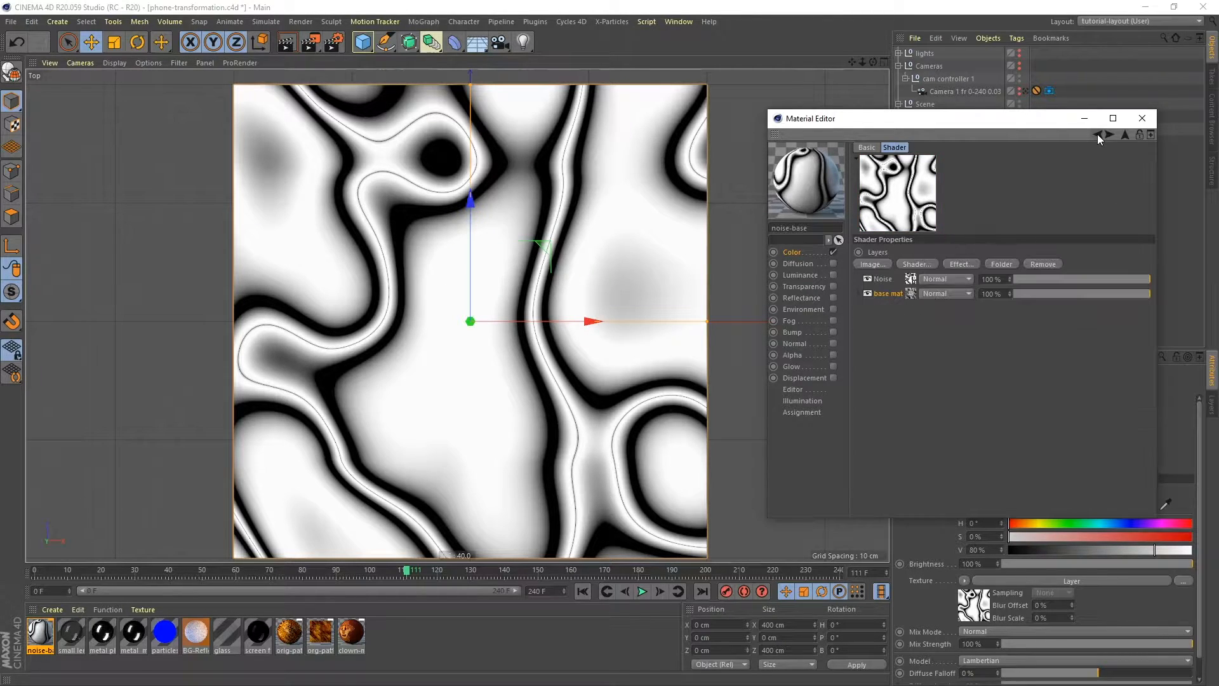
{"action": "left_click", "coordinate": [956, 280]}
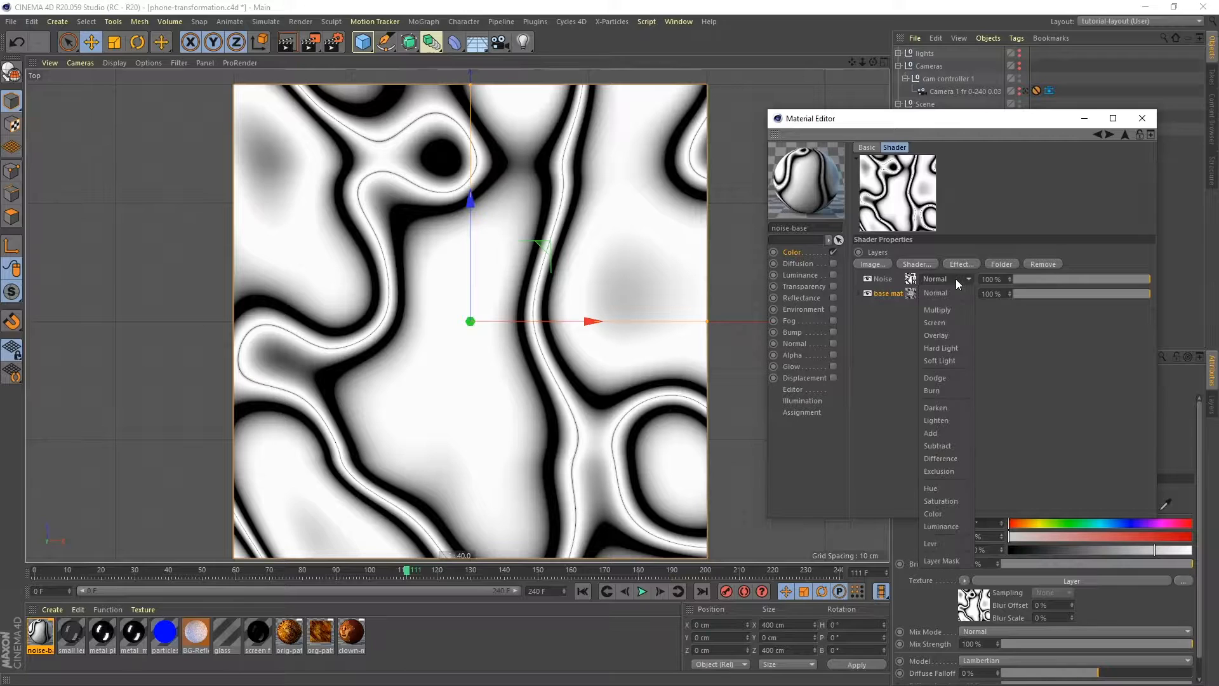
{"action": "left_click", "coordinate": [954, 311]}
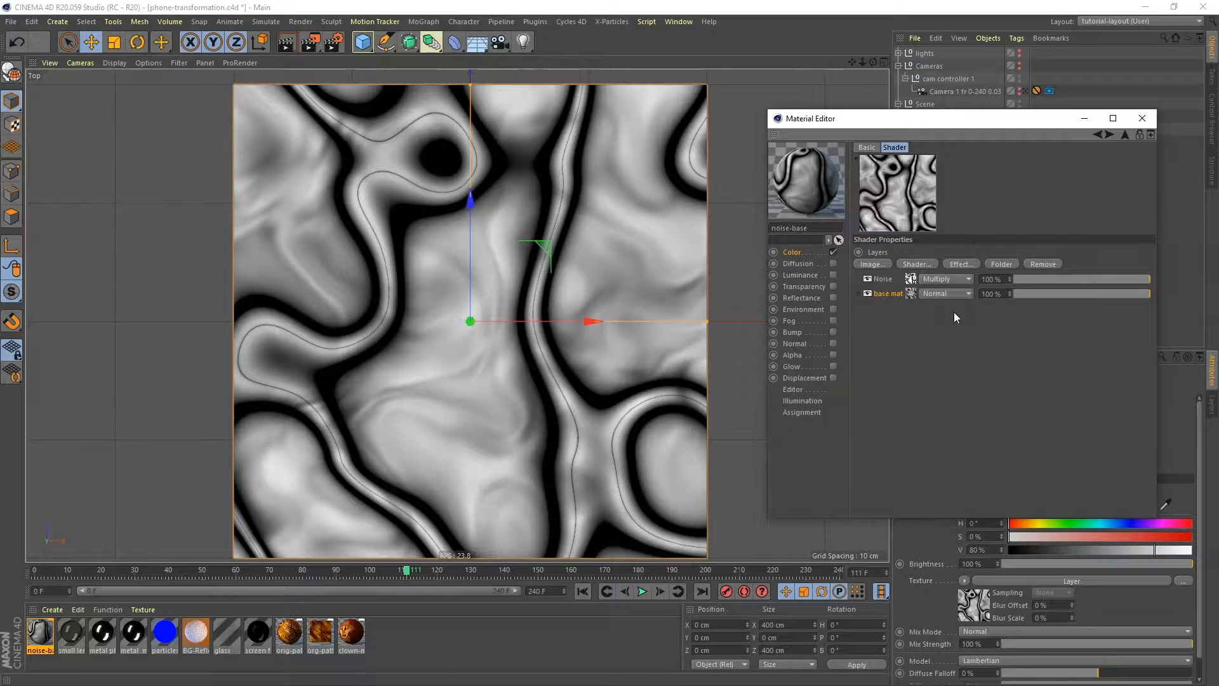
- Add a second Distort effect at the top of the layer stack, above the Noise layer, and collapse the base mat folder
{"action": "left_click", "coordinate": [953, 262]}
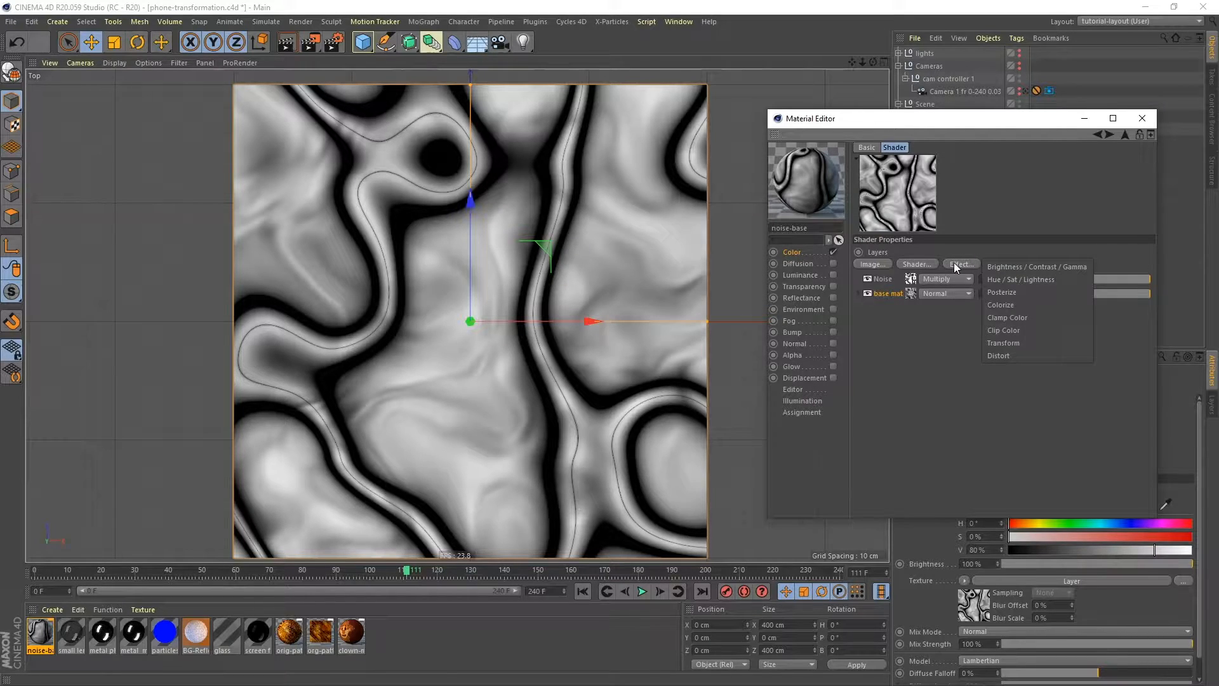
{"action": "left_click", "coordinate": [1008, 354]}
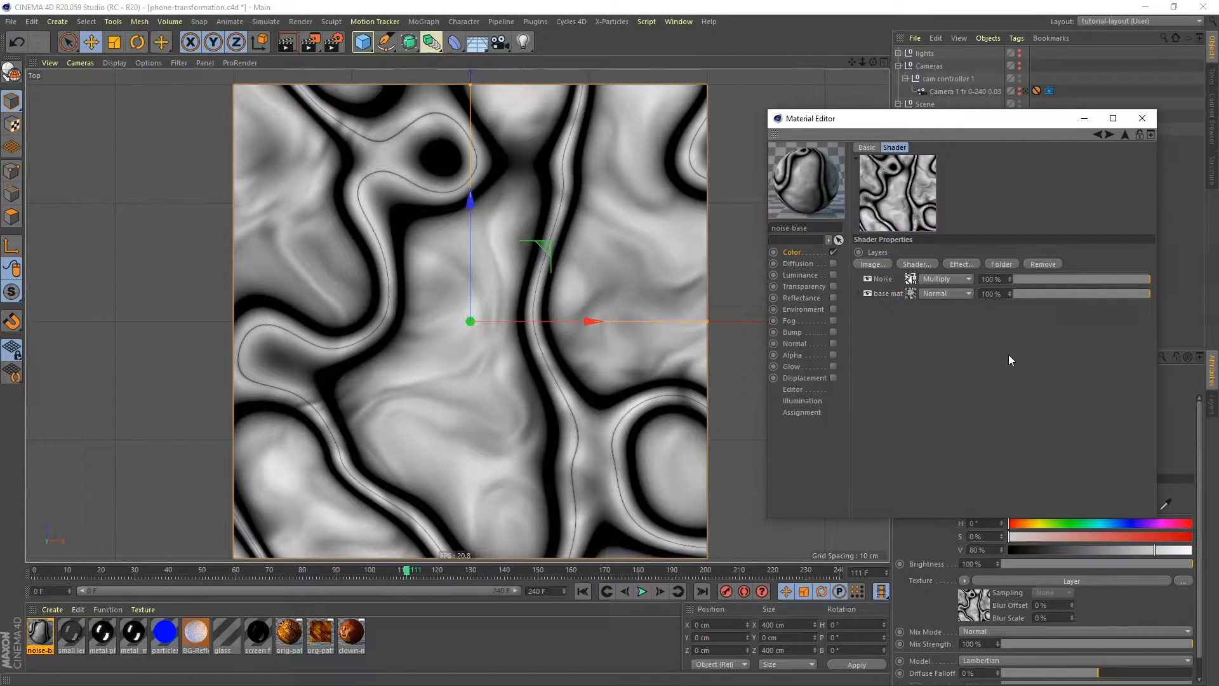
{"action": "left_click", "coordinate": [860, 293]}
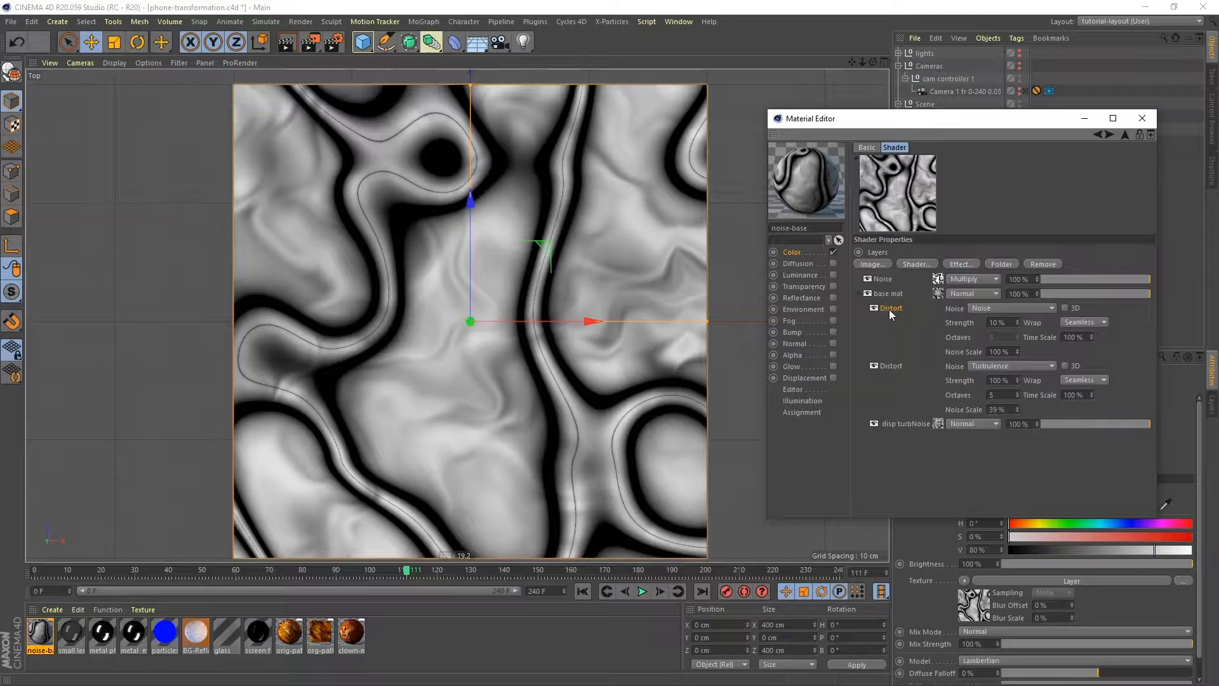
{"action": "left_click_drag", "start_coordinate": [893, 307], "coordinate": [890, 274]}
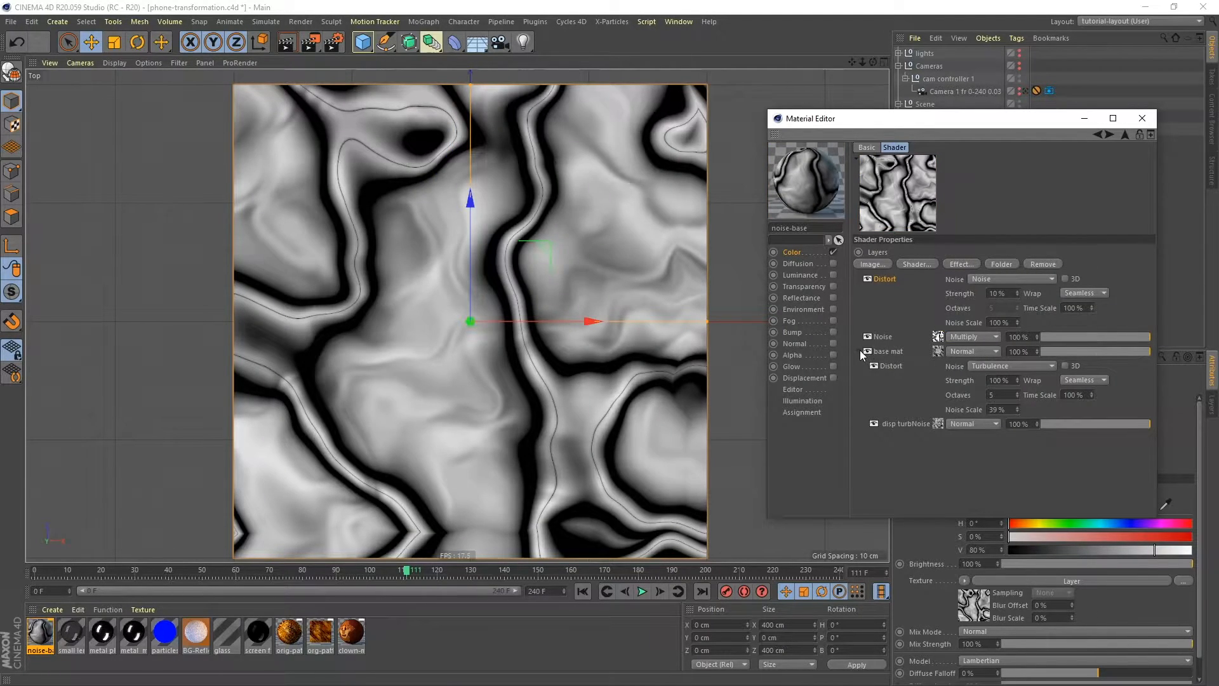
{"action": "left_click", "coordinate": [860, 350]}
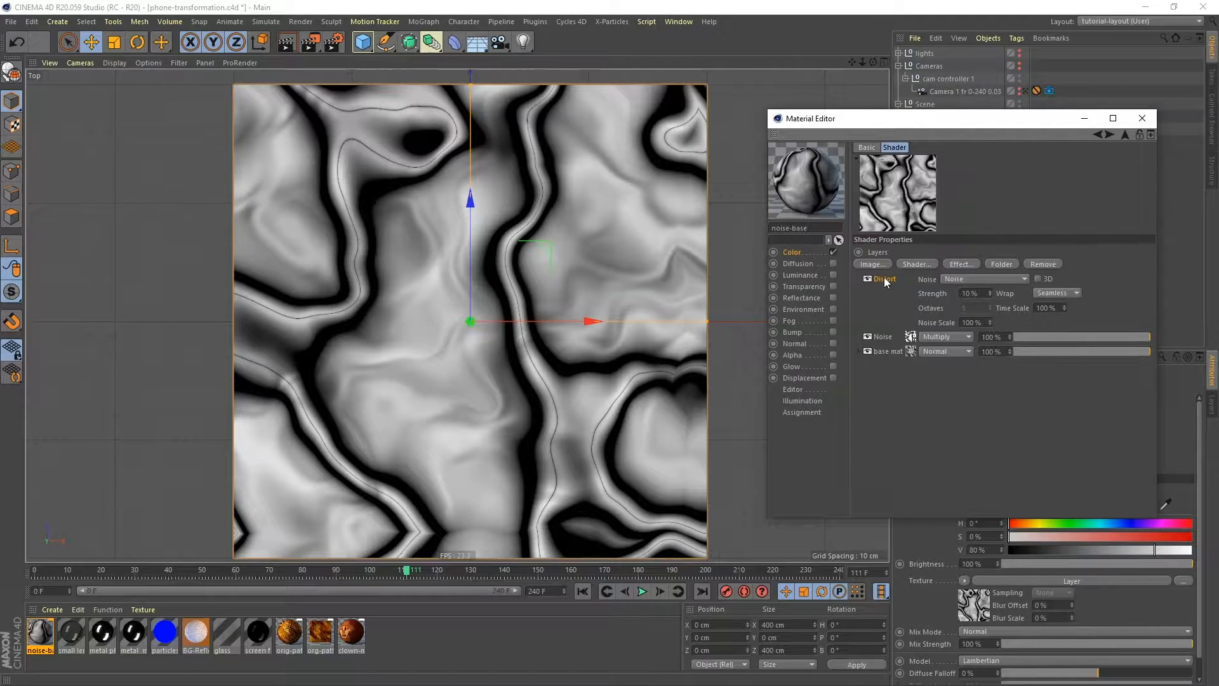
- Change the top Distort effect's noise type to Poxo and set its Strength to 100%
{"action": "left_click", "coordinate": [978, 278]}
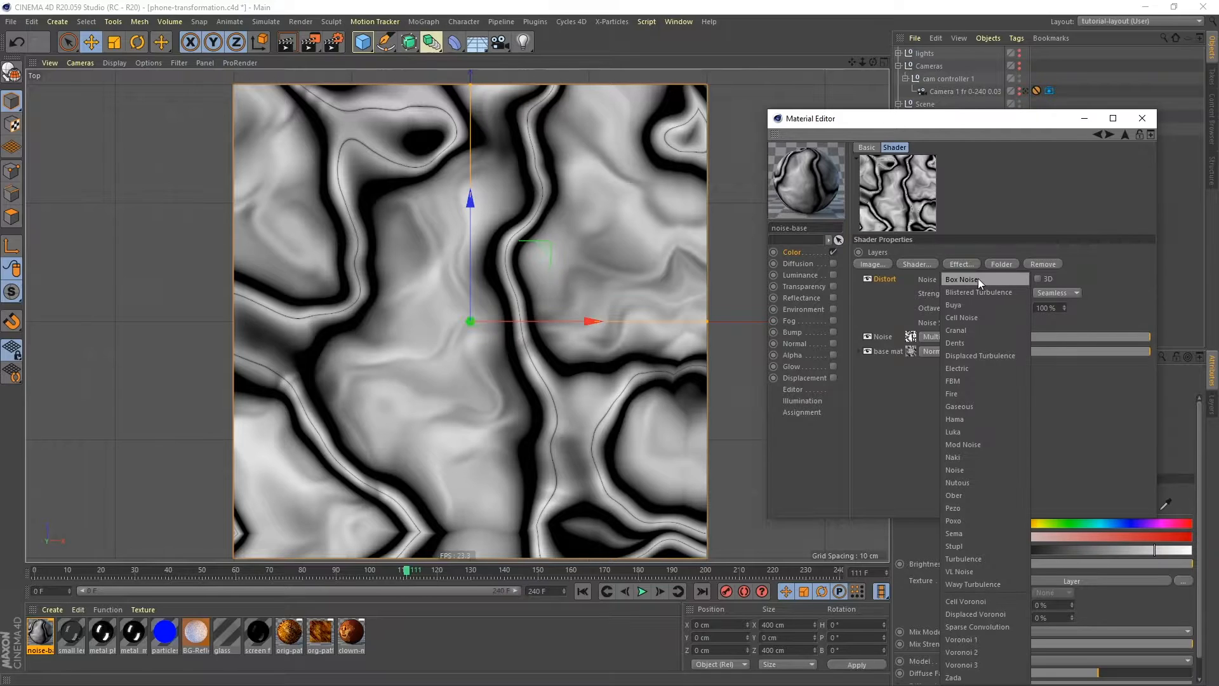
{"action": "left_click", "coordinate": [978, 520]}
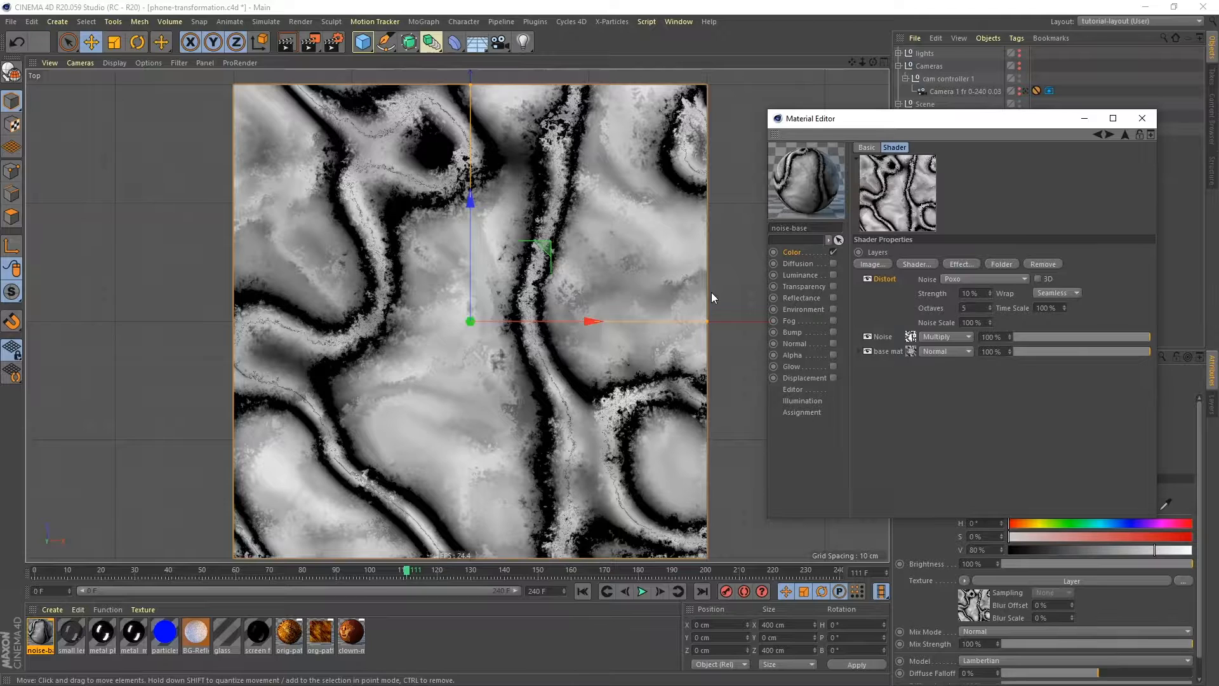
{"action": "type", "text": "100"}
{"action": "key", "text": "Return"}
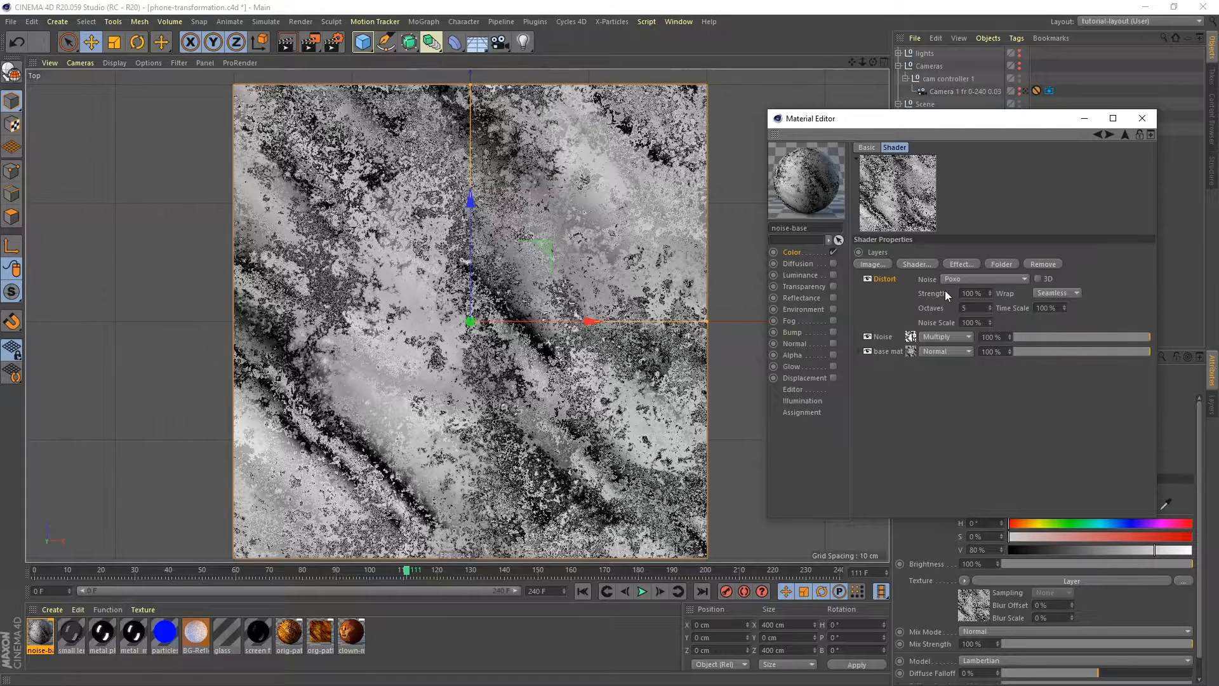
- Set the top Distort effect's Noise Scale to 150%
{"action": "left_click_drag", "start_coordinate": [991, 322], "coordinate": [989, 321]}
{"action": "double_click", "coordinate": [975, 323]}
{"action": "type", "text": "150"}
{"action": "key", "text": "Return"}
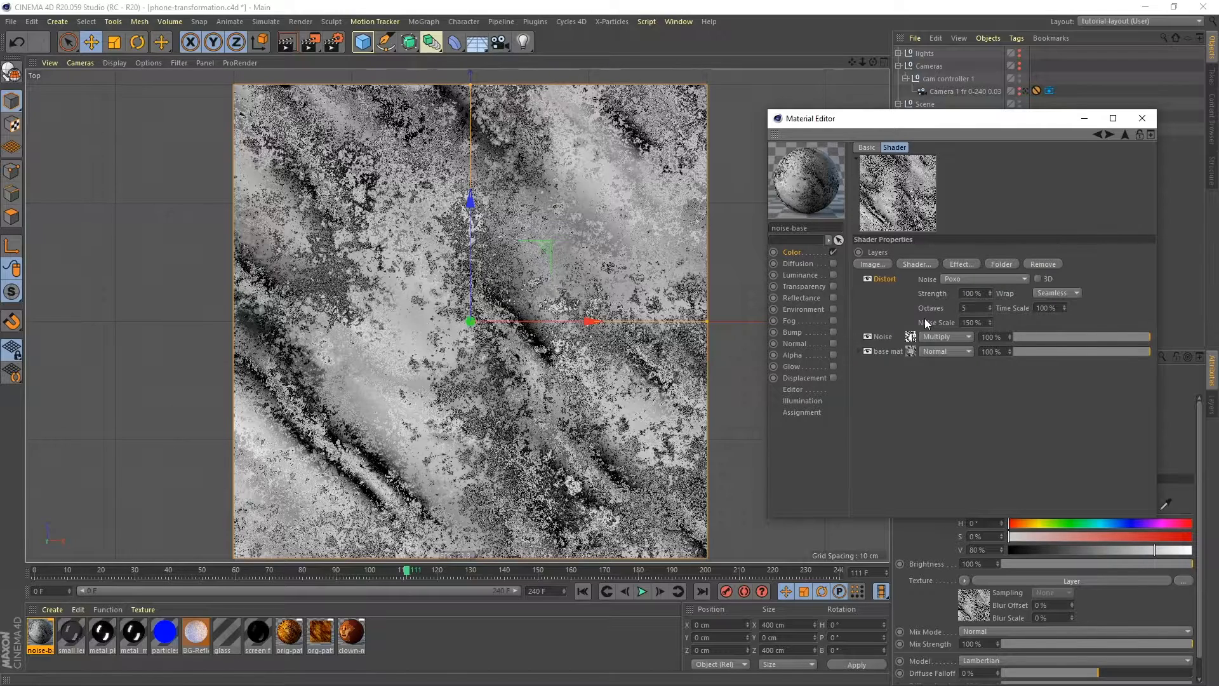
- Add a Colorize effect on top of the layer stack and load the Flame 1 gradient preset into it
{"action": "left_click", "coordinate": [962, 264]}
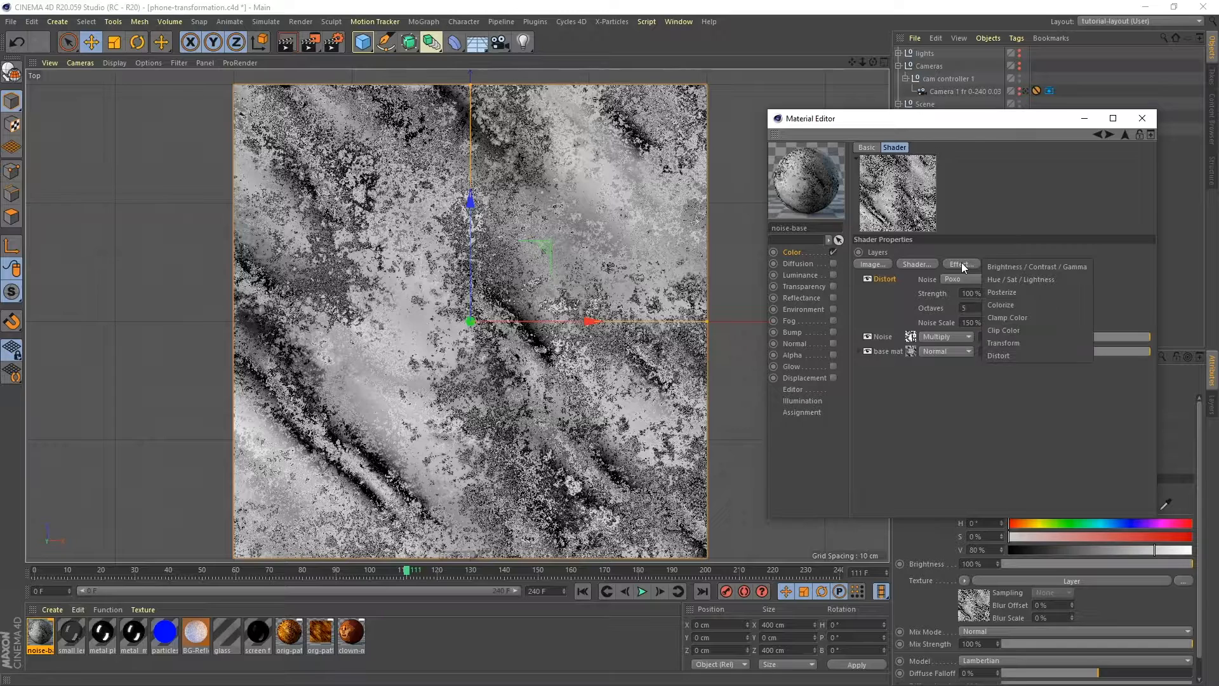
{"action": "left_click", "coordinate": [1007, 306]}
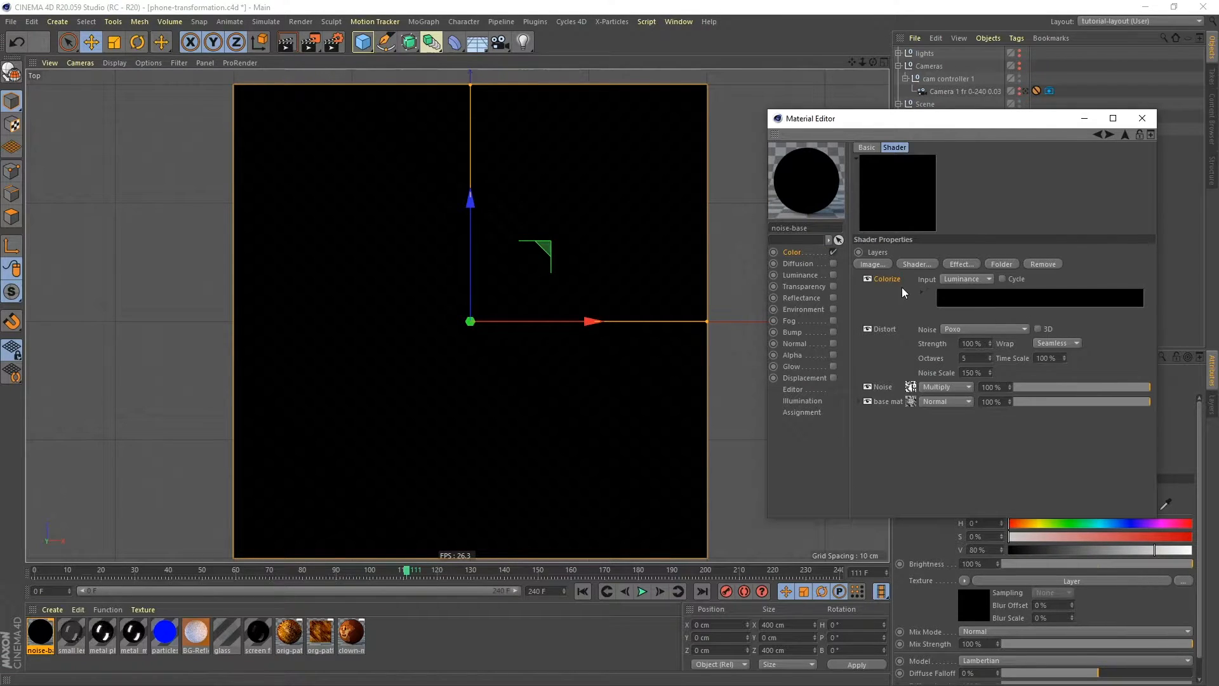
{"action": "left_click", "coordinate": [921, 290]}
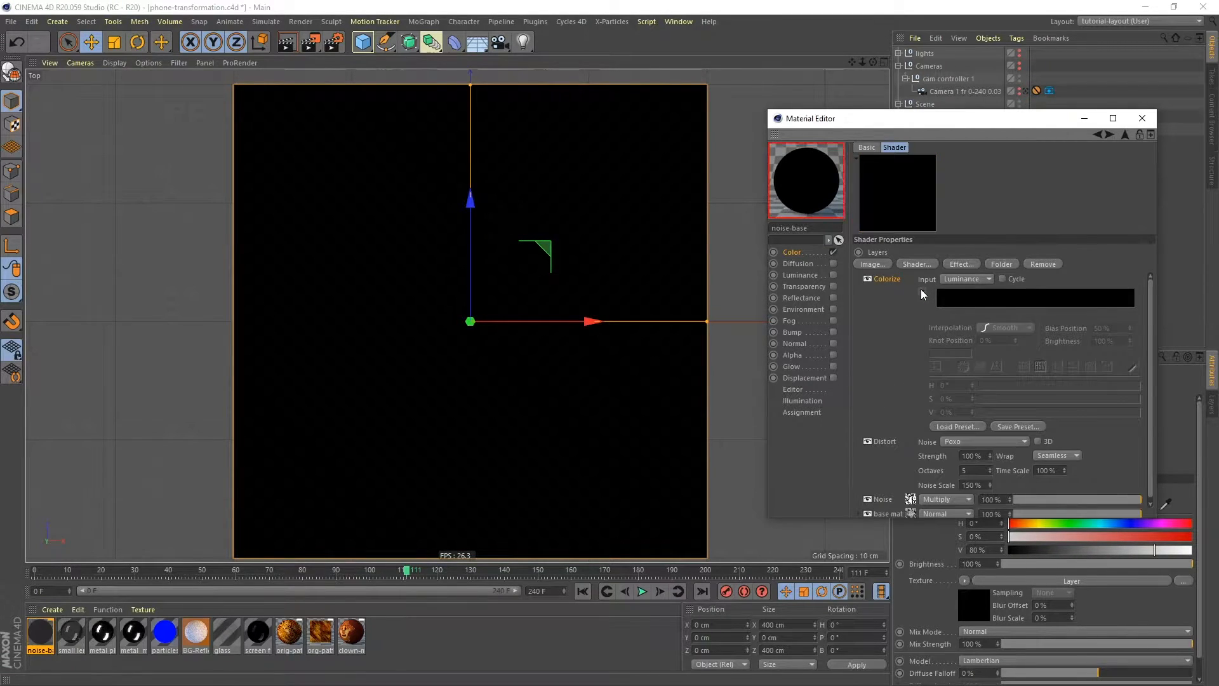
{"action": "left_click", "coordinate": [952, 426]}
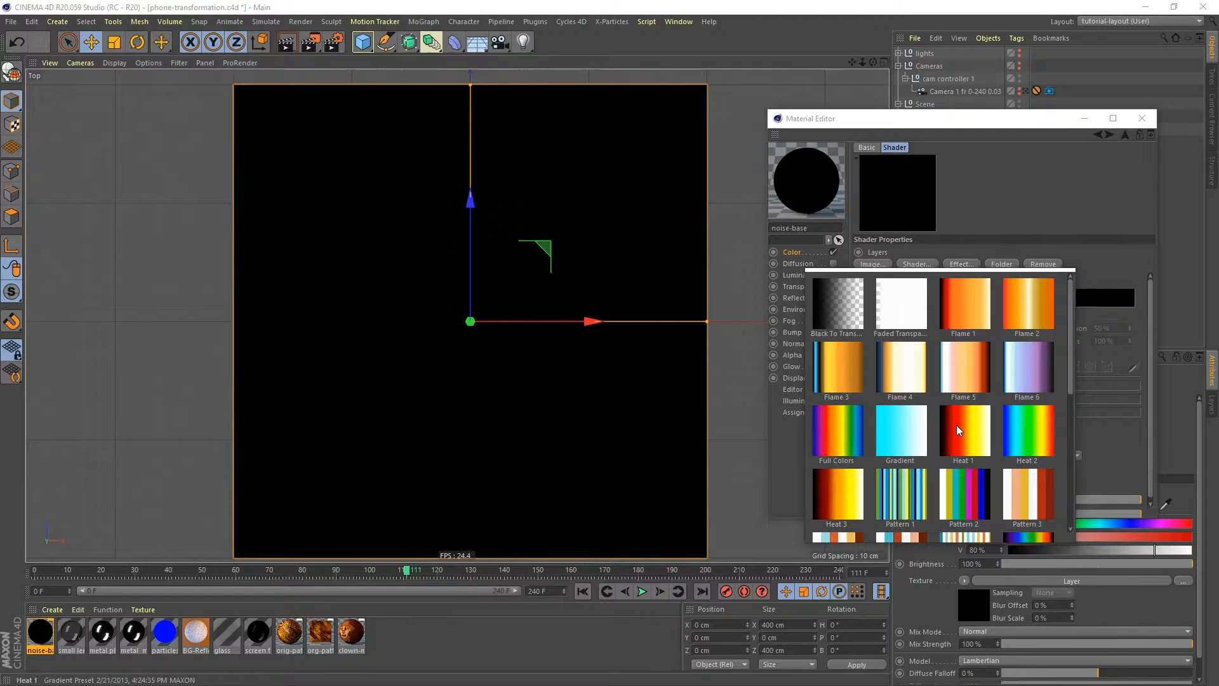
{"action": "double_click", "coordinate": [966, 300]}
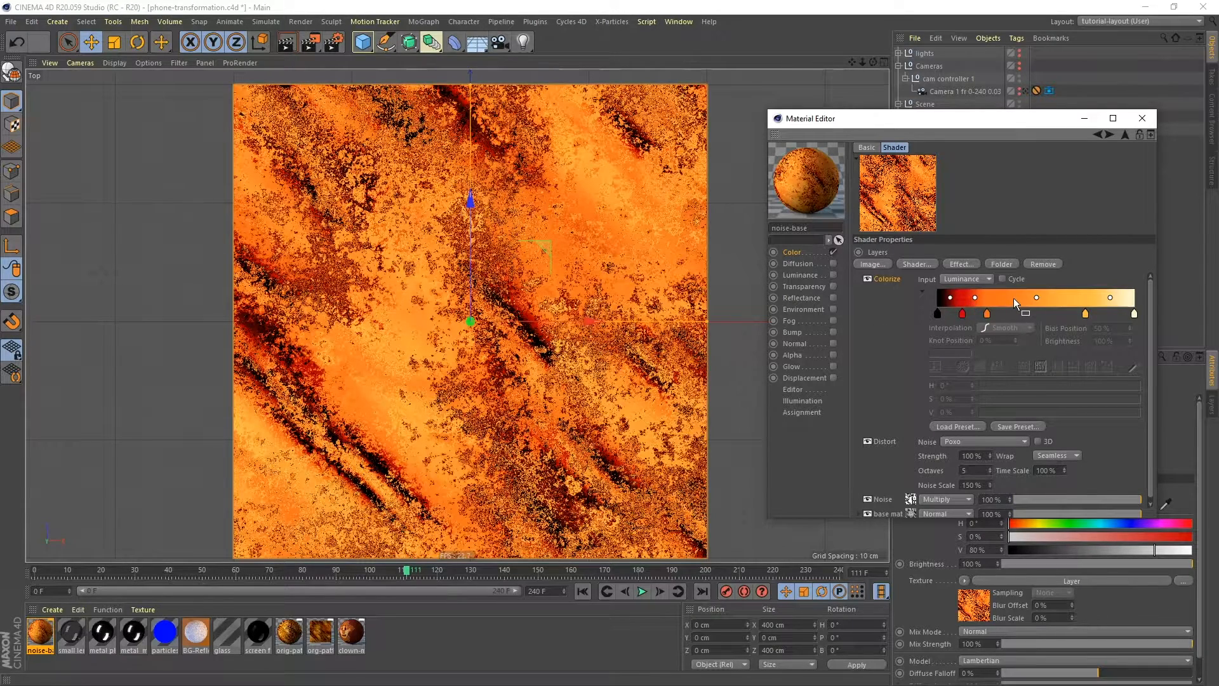
- Reposition the Colorize gradient knots, with black at about 6% and red at about 24%, and pull the orange, yellow and cream knots closer together
{"action": "mouse_move", "coordinate": [987, 313]}
{"action": "left_mouse_down"}
{"action": "mouse_move", "coordinate": [1032, 314]}
{"action": "mouse_move", "coordinate": [975, 310]}
{"action": "mouse_move", "coordinate": [991, 314]}
{"action": "left_mouse_up"}
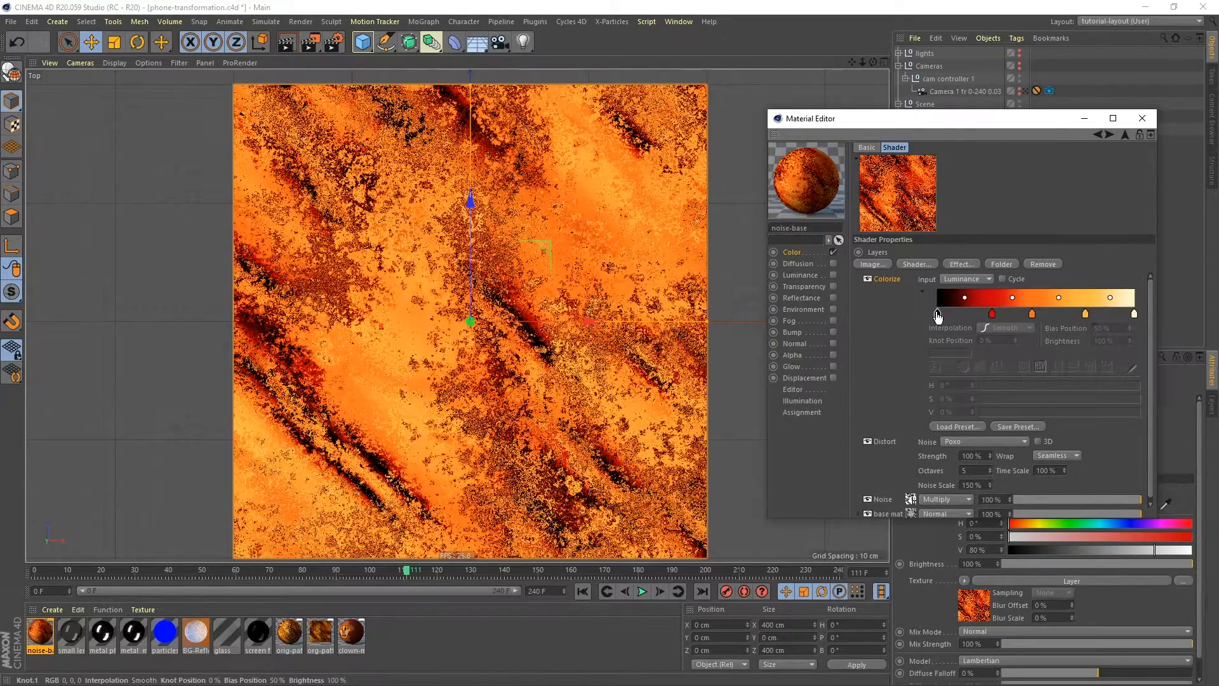
{"action": "left_click_drag", "start_coordinate": [1085, 314], "coordinate": [1113, 314]}
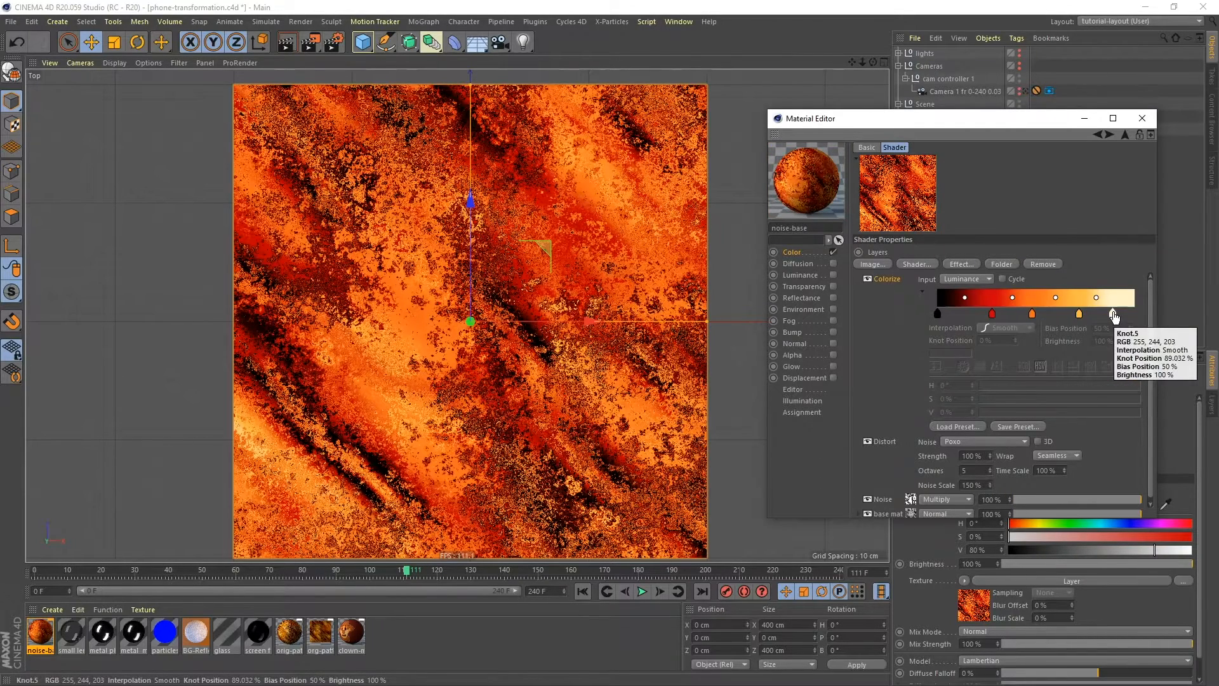
{"action": "left_click_drag", "start_coordinate": [1079, 314], "coordinate": [984, 314]}
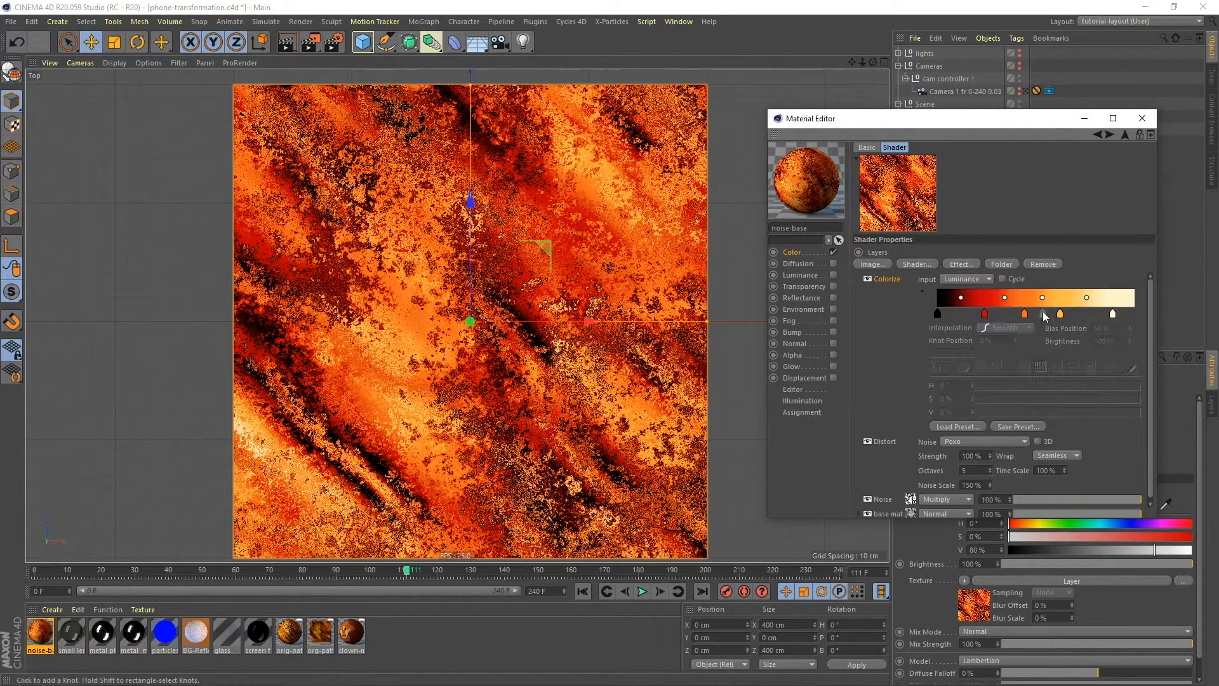
{"action": "left_click_drag", "start_coordinate": [1113, 315], "coordinate": [1077, 316]}
{"action": "left_click_drag", "start_coordinate": [937, 313], "coordinate": [950, 316]}
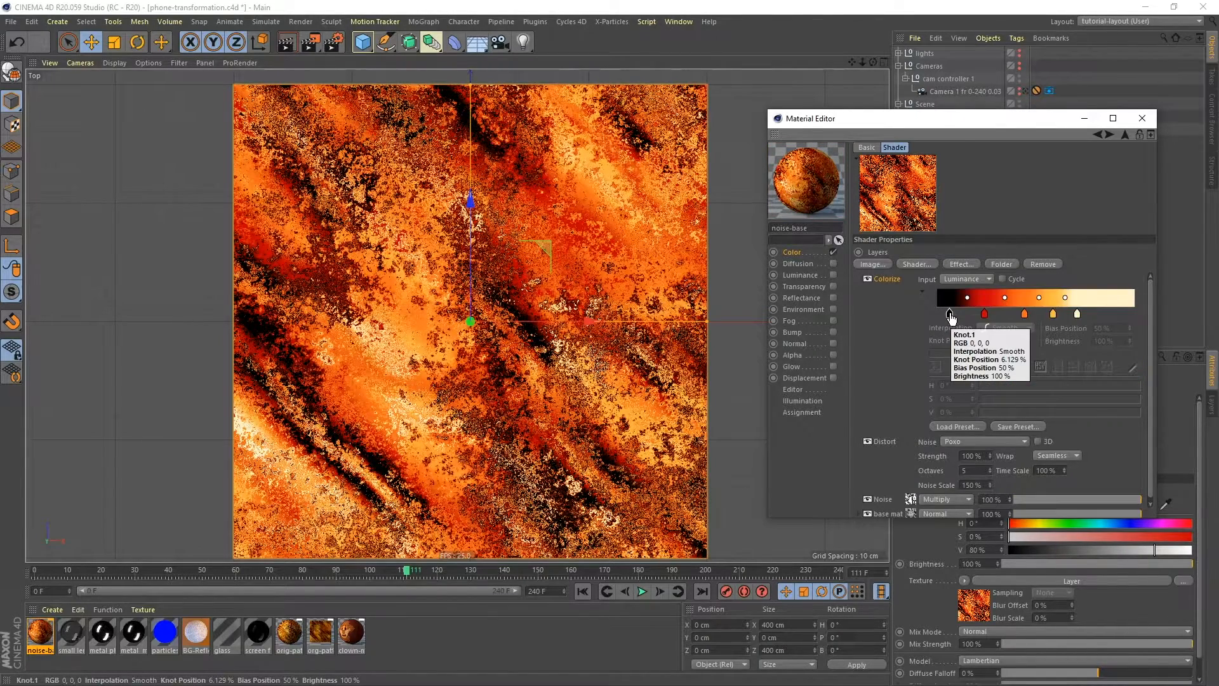
{"action": "left_click", "coordinate": [950, 315]}
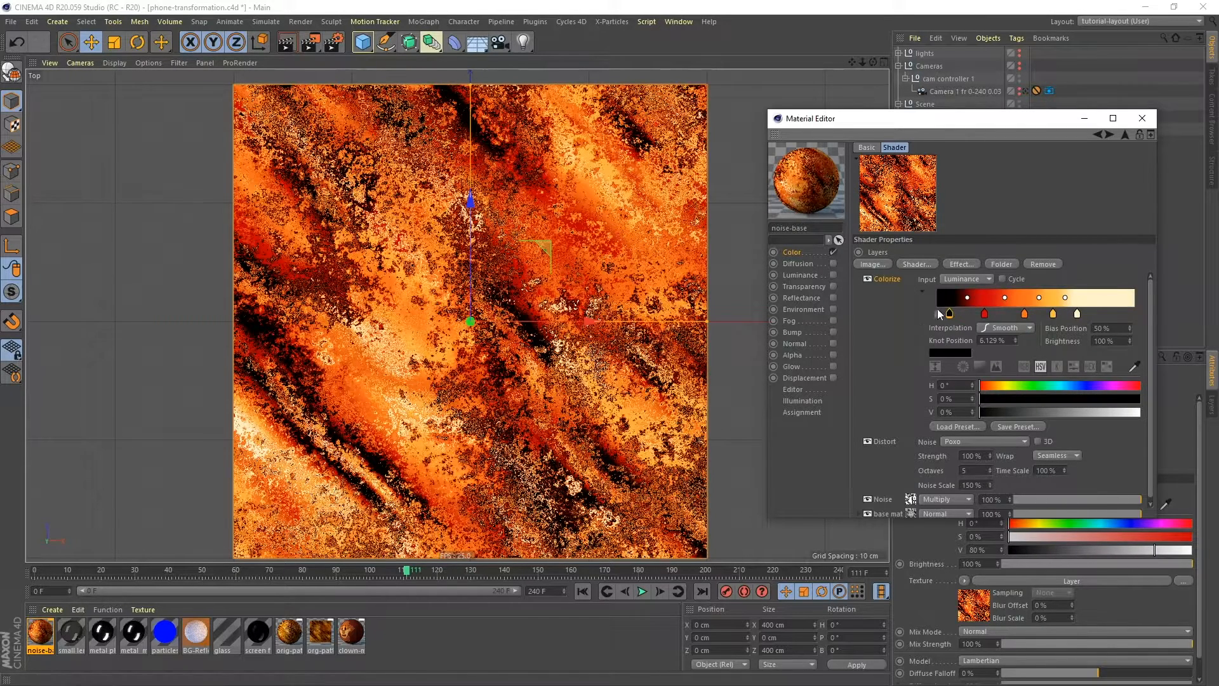
- Add a Brightness / Contrast / Gamma effect above Colorize with Contrast at 12% and Gamma at 1.2
{"action": "left_click", "coordinate": [961, 262]}
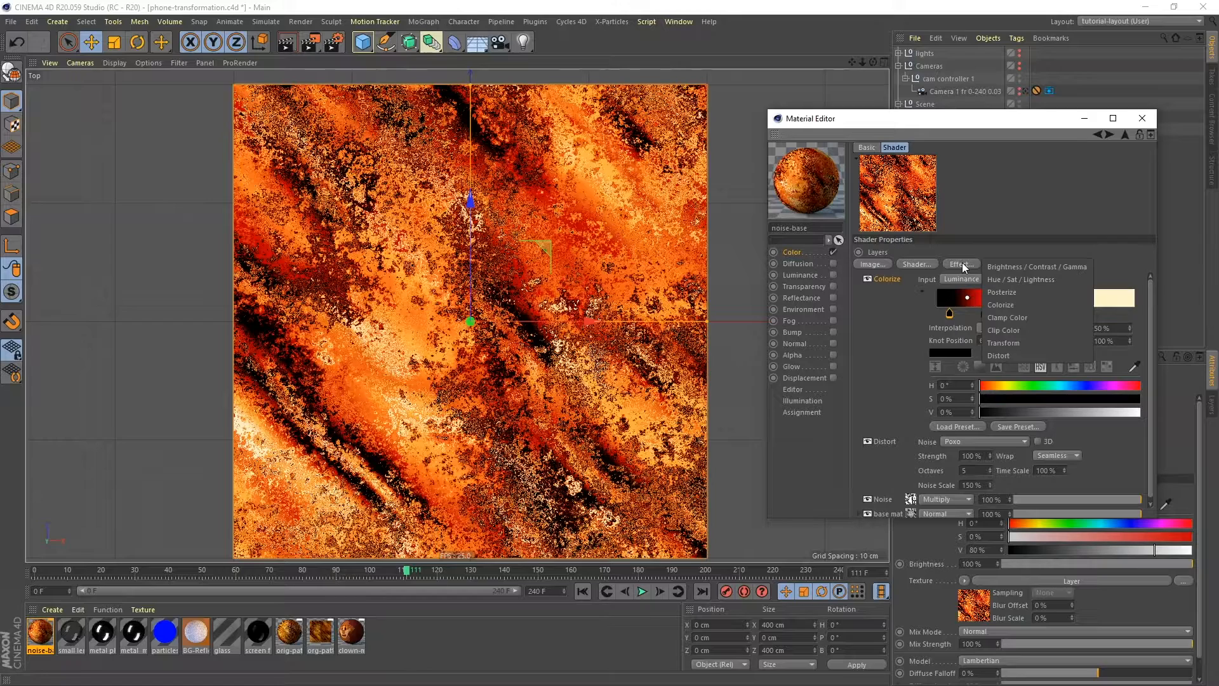
{"action": "left_click", "coordinate": [1028, 265]}
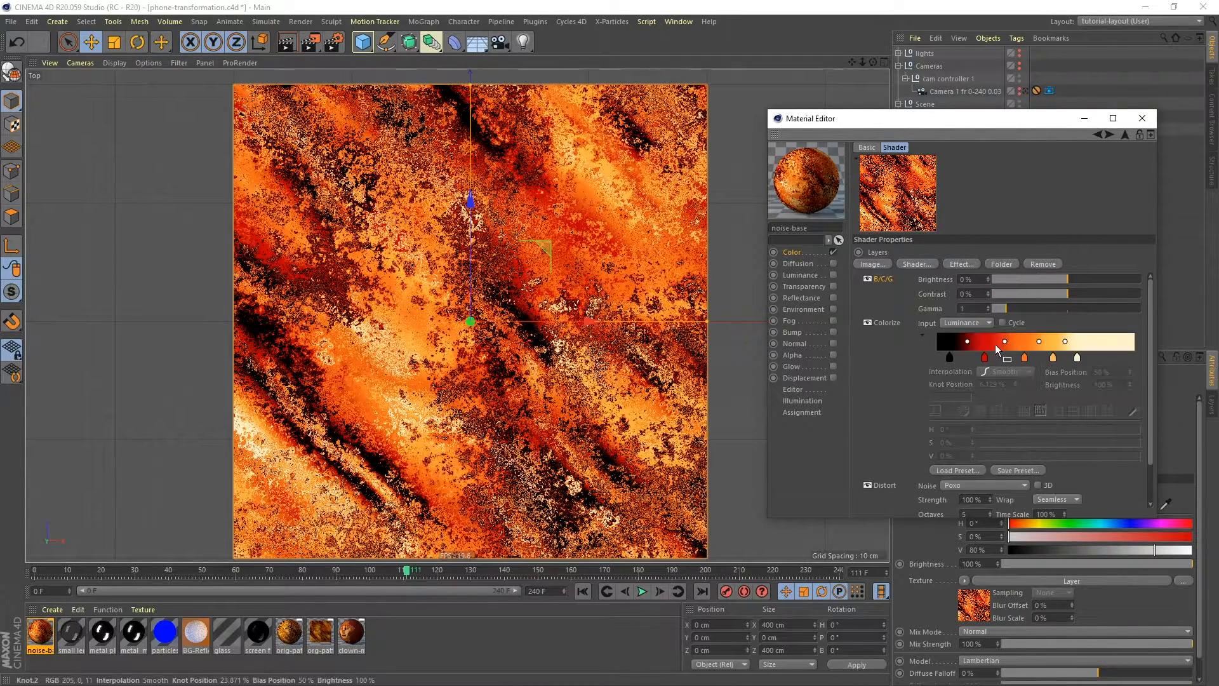
{"action": "left_click", "coordinate": [987, 292]}
{"action": "left_click", "coordinate": [987, 291]}
{"action": "left_click", "coordinate": [987, 291]}
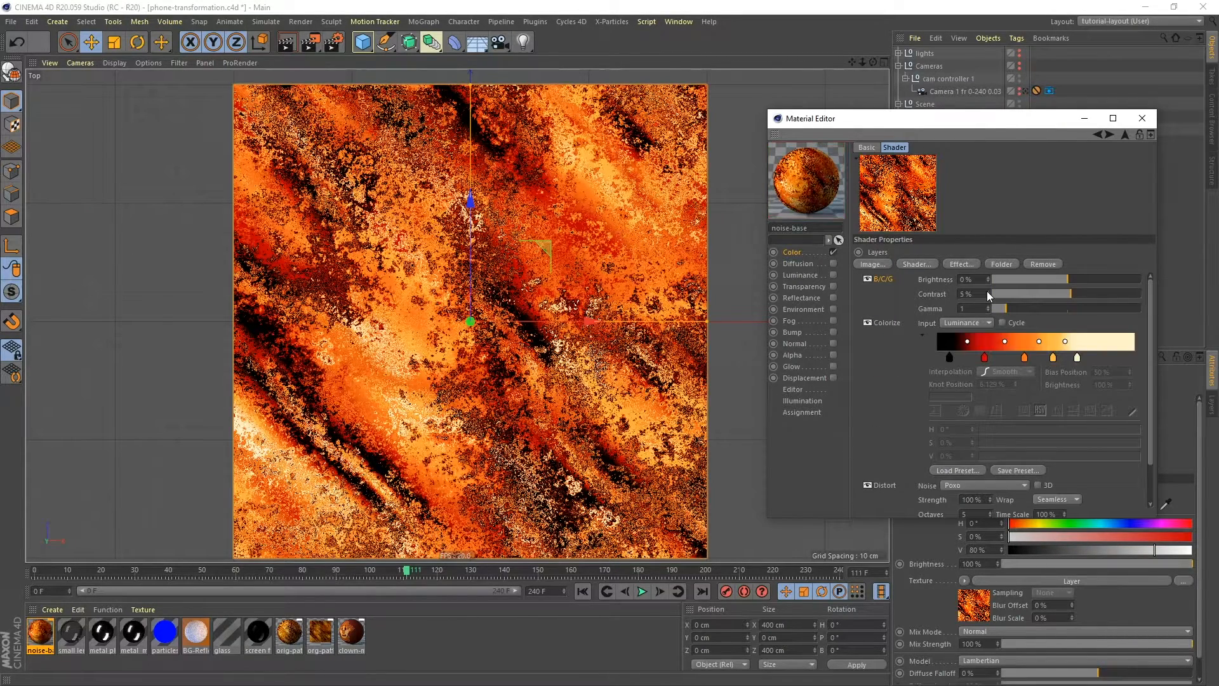
{"action": "left_click", "coordinate": [987, 291]}
{"action": "left_click", "coordinate": [987, 291]}
{"action": "left_click", "coordinate": [988, 292]}
{"action": "left_click", "coordinate": [987, 291]}
{"action": "left_click", "coordinate": [987, 291]}
{"action": "left_click", "coordinate": [987, 291]}
{"action": "left_click", "coordinate": [987, 291]}
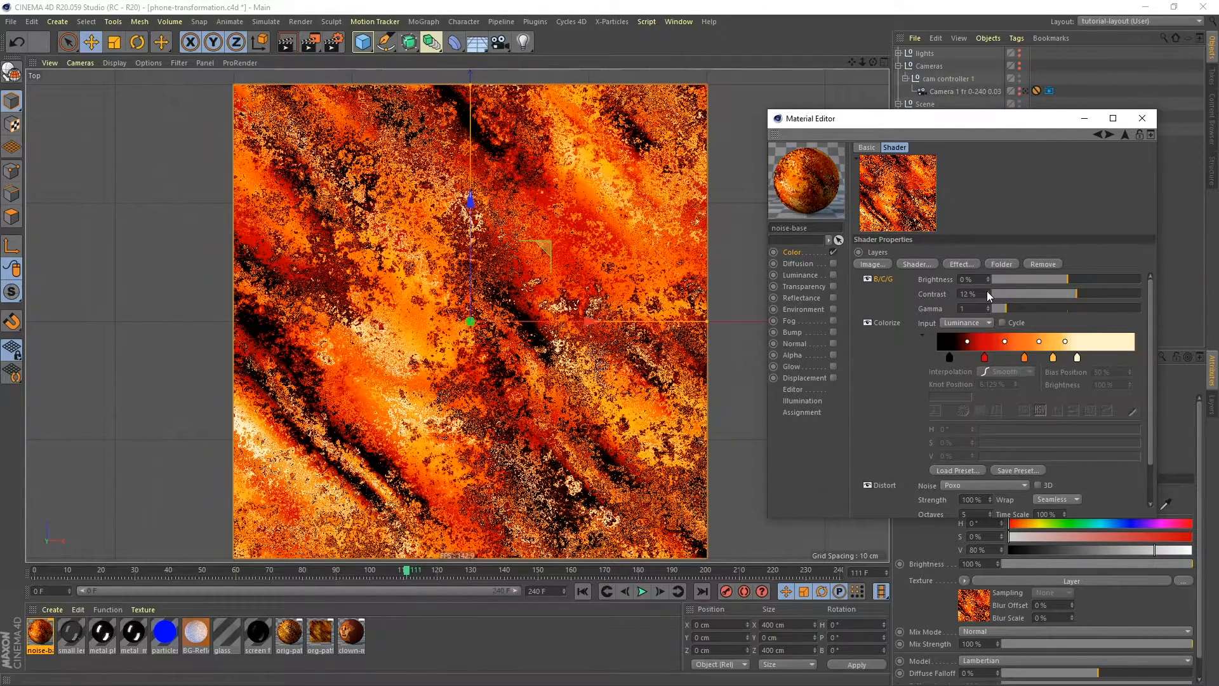
{"action": "left_click", "coordinate": [988, 306]}
{"action": "left_click", "coordinate": [988, 306]}
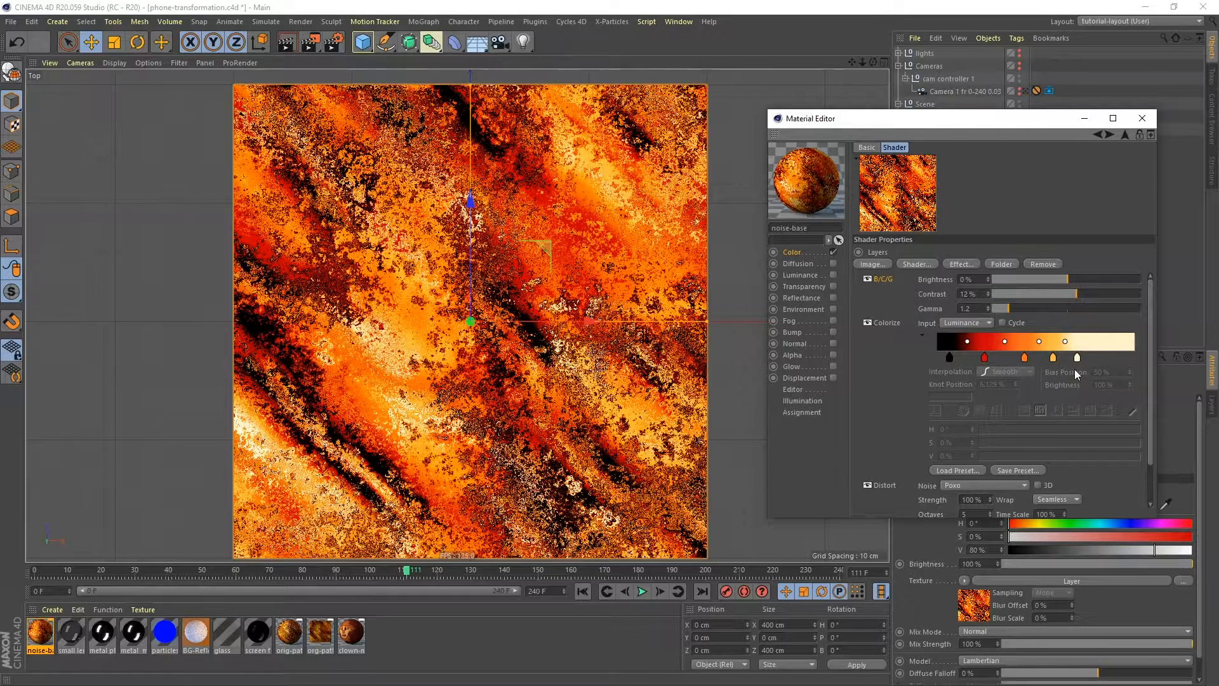
- Close the Material Editor and add a Bake Texture tag to the Plane object
{"action": "left_click_drag", "start_coordinate": [1150, 327], "coordinate": [1146, 292]}
{"action": "left_click_drag", "start_coordinate": [1011, 132], "coordinate": [958, 131]}
{"action": "left_click", "coordinate": [1097, 118]}
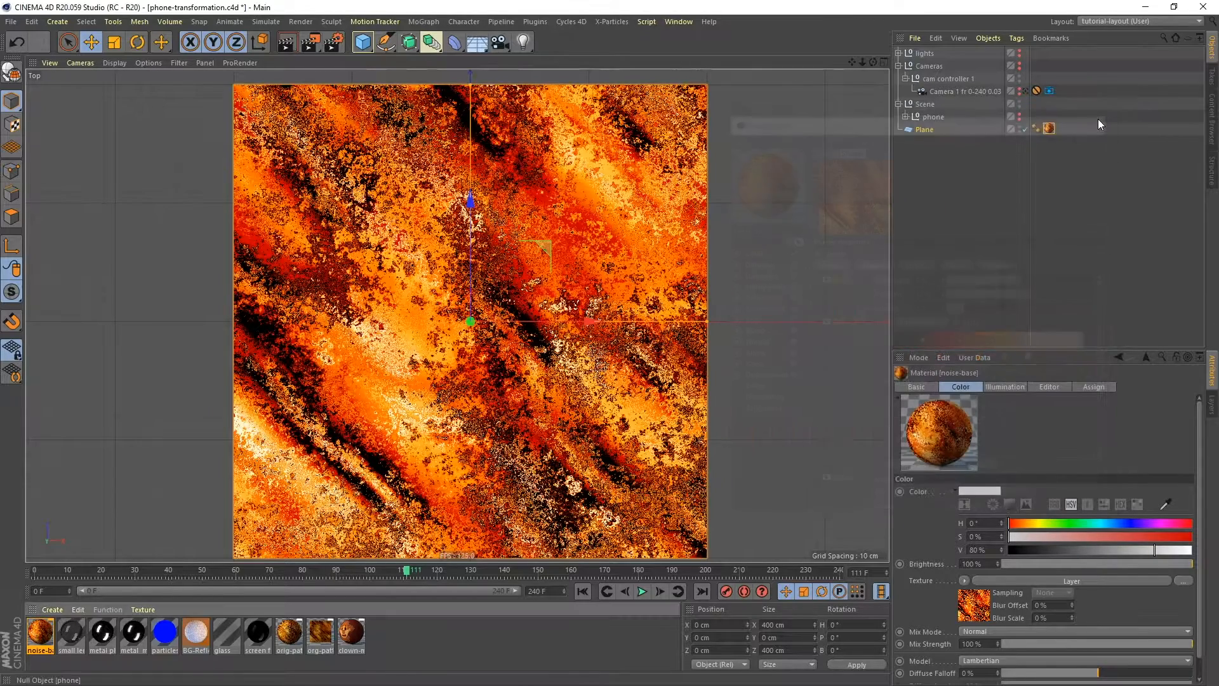
{"action": "left_click", "coordinate": [924, 130]}
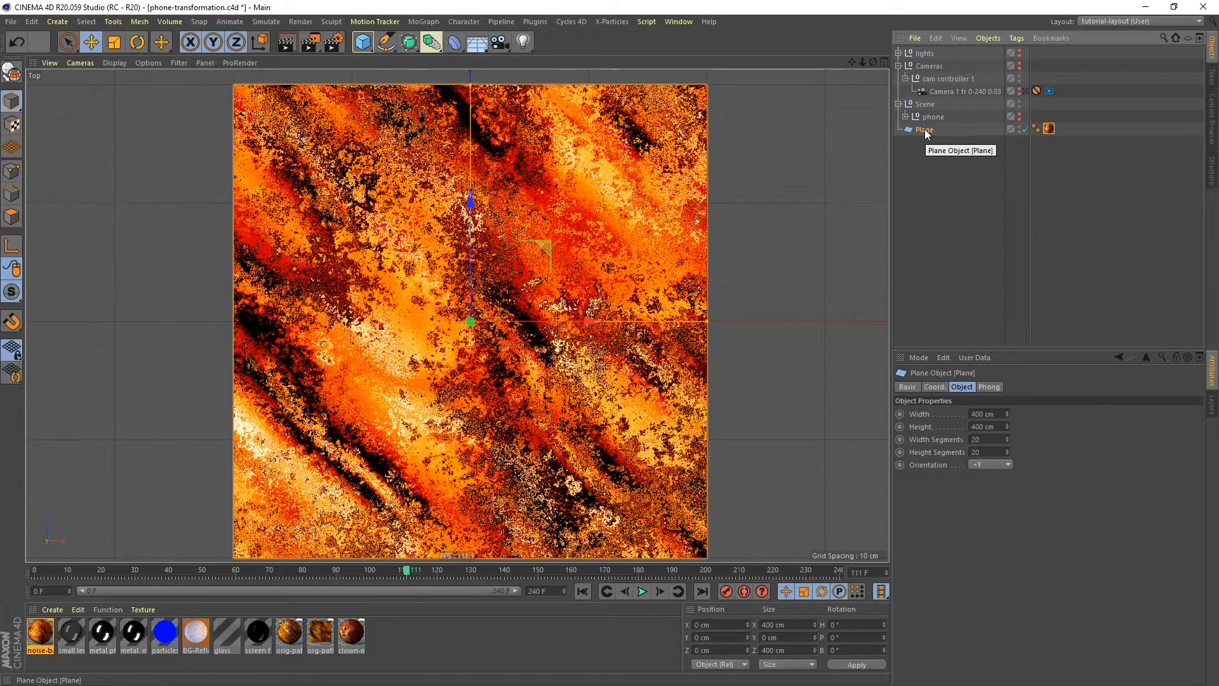
{"action": "right_click", "coordinate": [924, 130]}
{"action": "mouse_move", "coordinate": [1042, 139]}
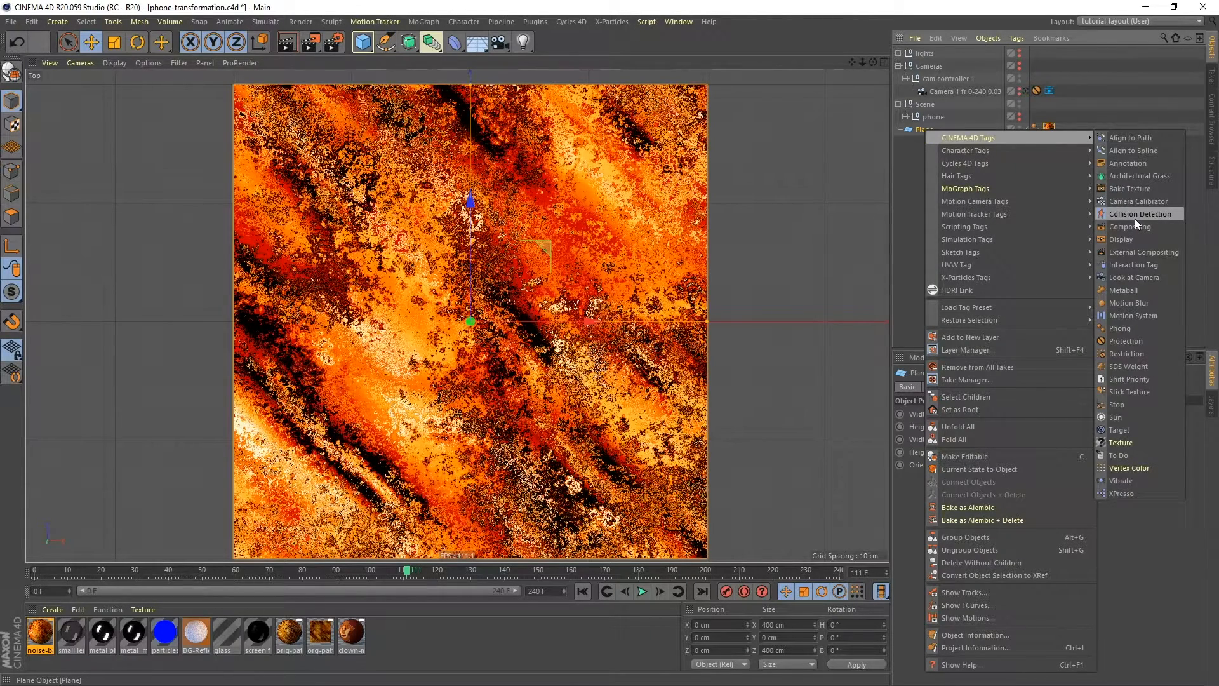
{"action": "left_click", "coordinate": [1104, 190]}
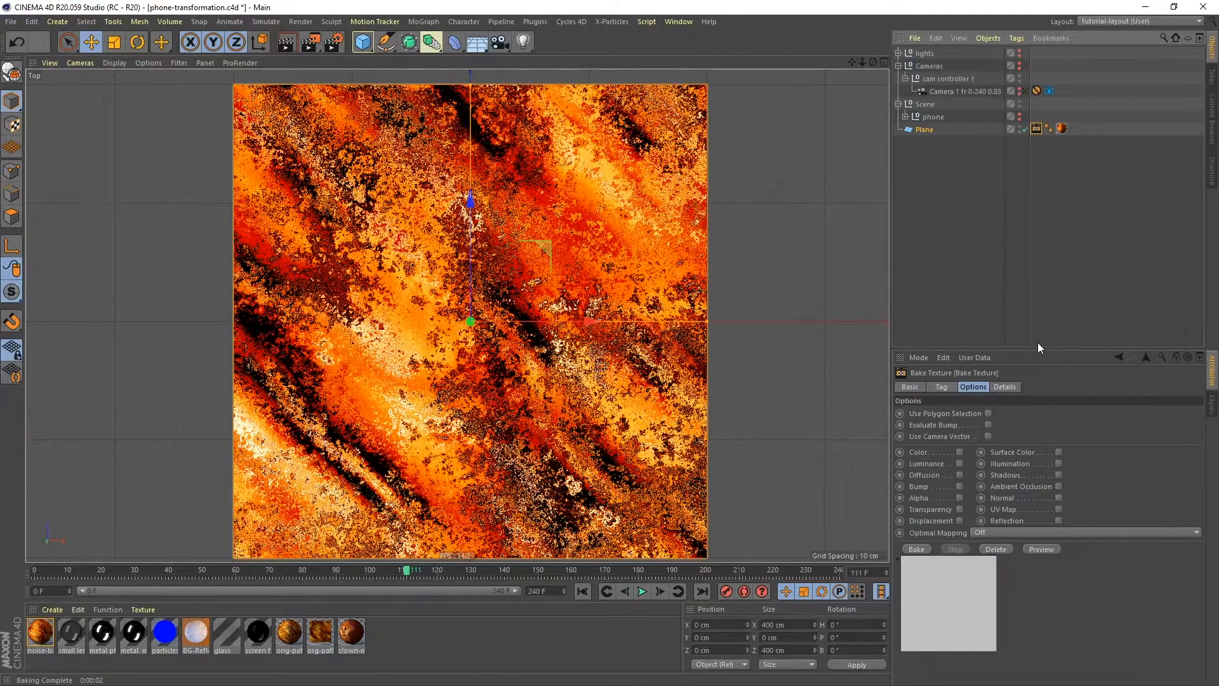
- Set the Bake Texture tag's output file to "baked" in the project's tex folder
{"action": "left_click", "coordinate": [942, 388]}
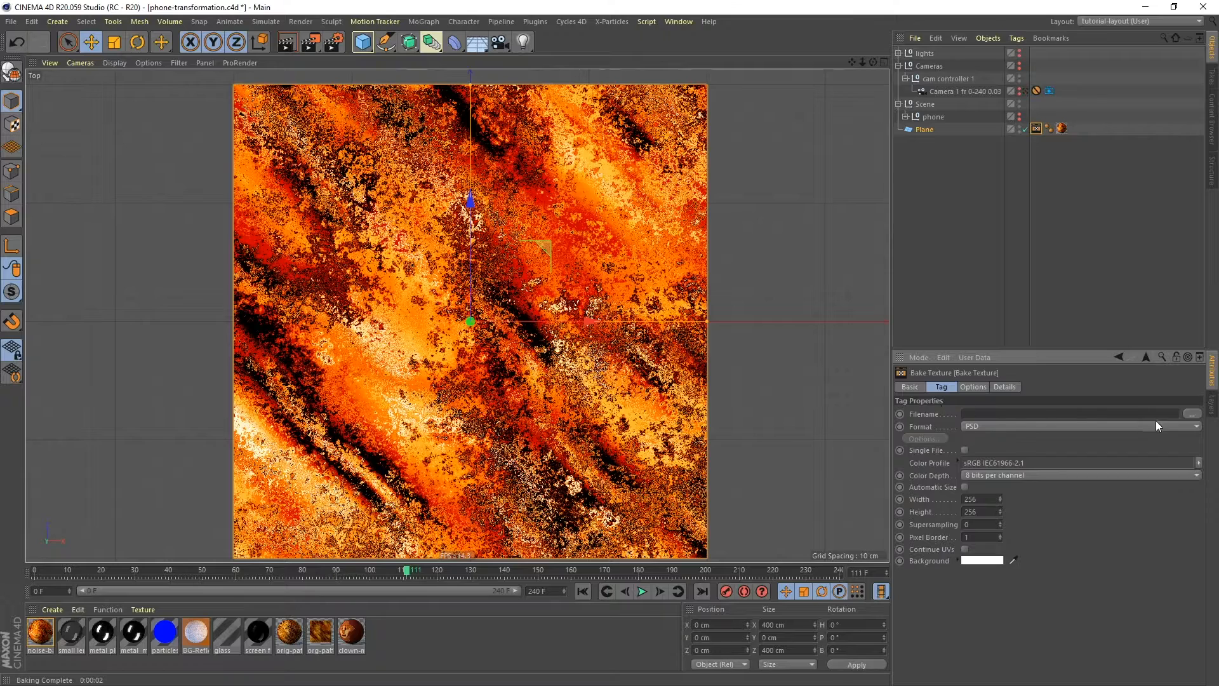
{"action": "left_click", "coordinate": [1190, 414]}
{"action": "left_click_drag", "start_coordinate": [422, 28], "coordinate": [554, 33]}
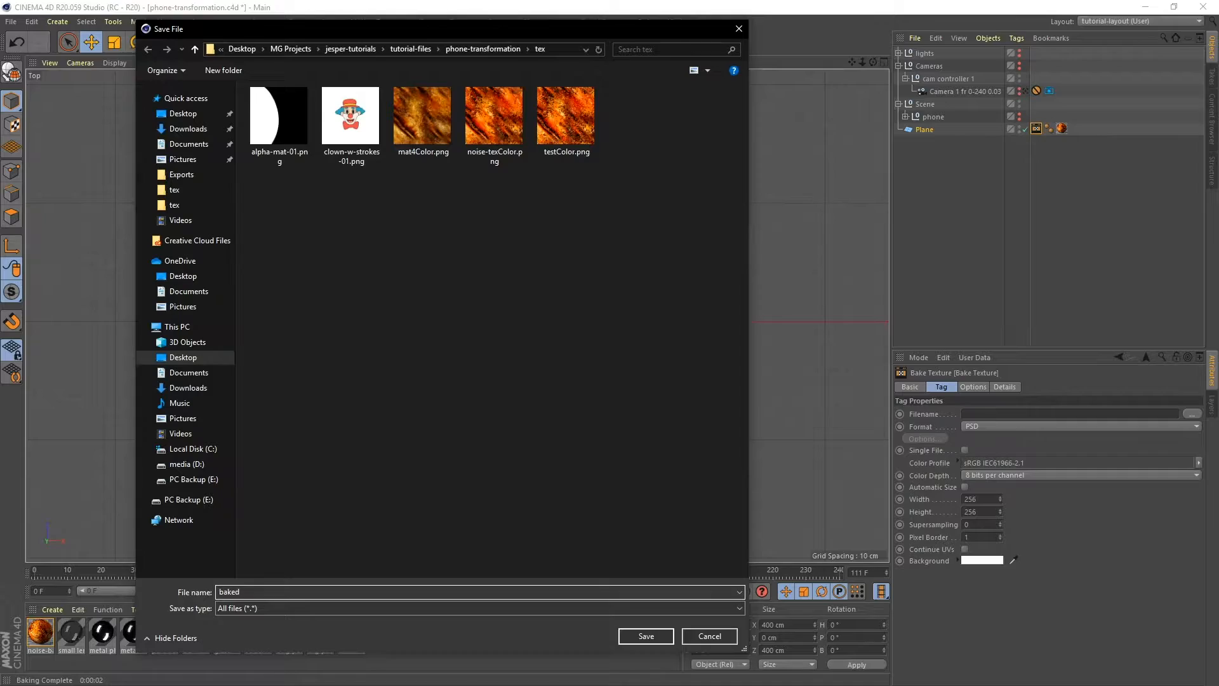
{"action": "left_click", "coordinate": [646, 636]}
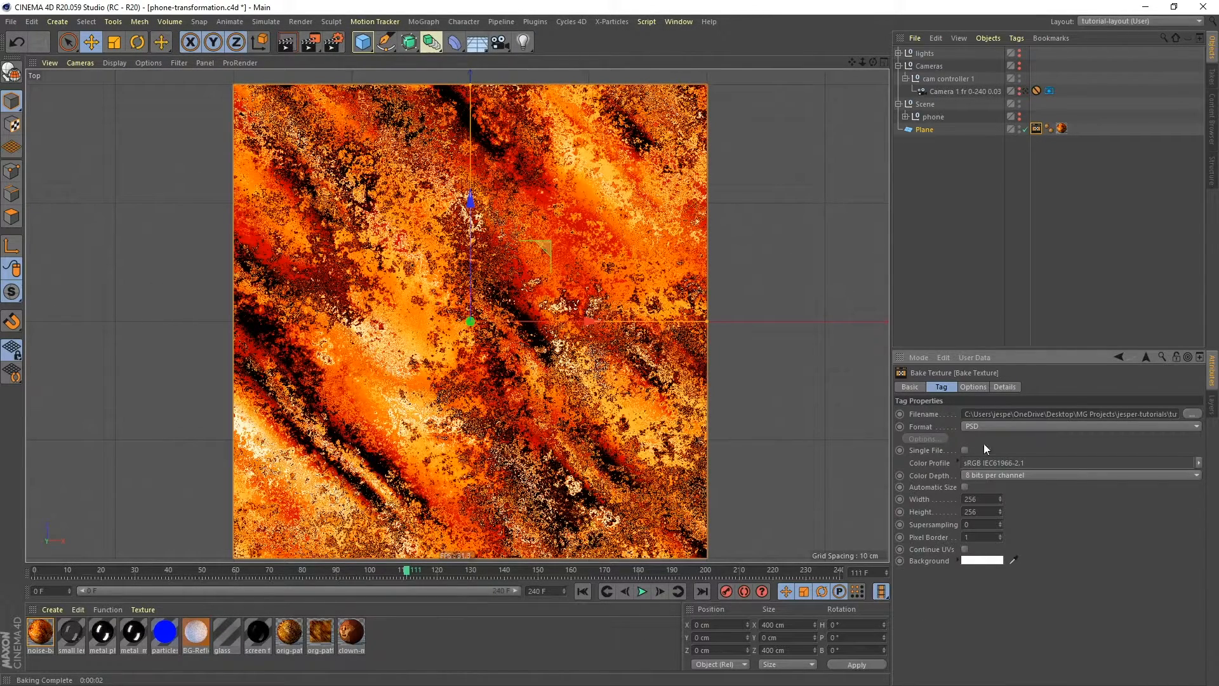
- Set the bake format to PNG and its Width and Height to 2048 pixels
{"action": "left_click", "coordinate": [989, 428]}
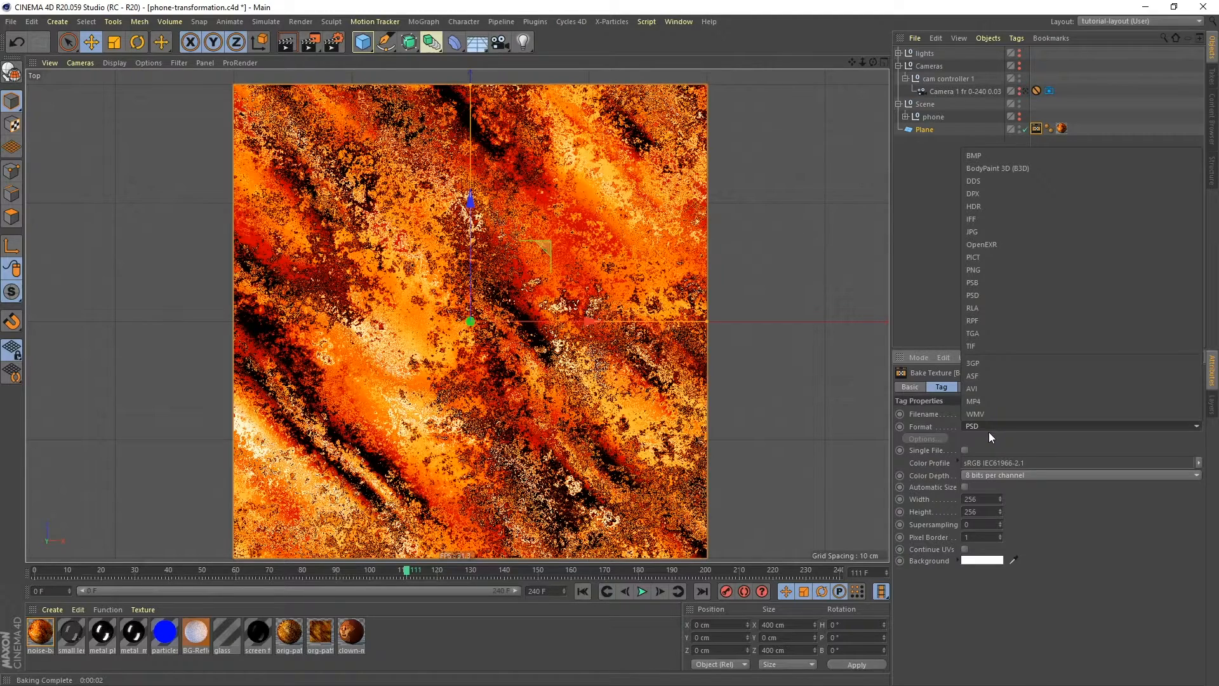
{"action": "left_click", "coordinate": [977, 269]}
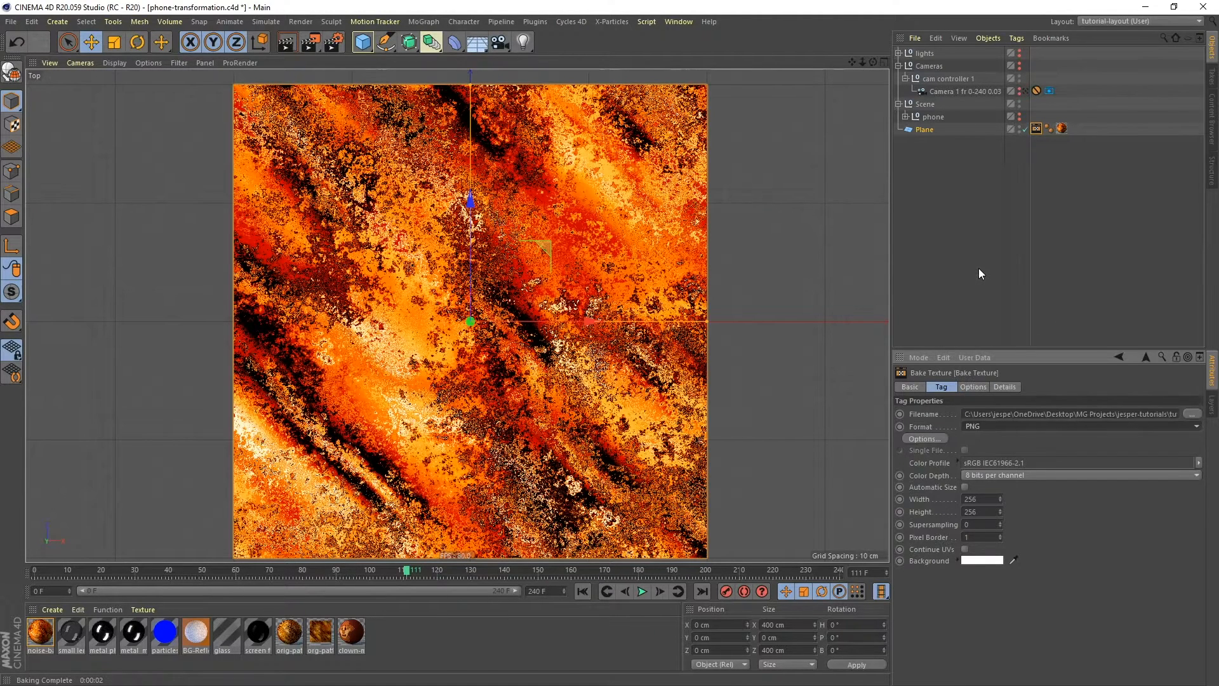
{"action": "double_click", "coordinate": [983, 500]}
{"action": "type", "text": "2048"}
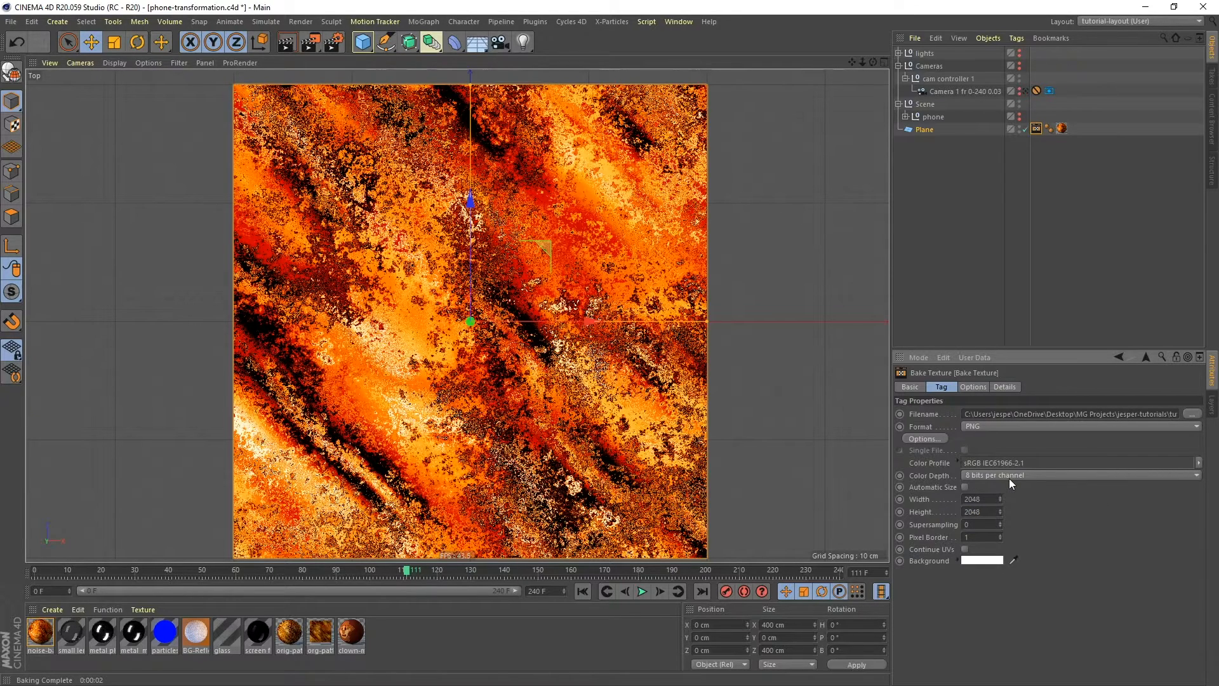
- Enable the Color channel in the Bake Texture options and bake the texture
{"action": "left_click", "coordinate": [973, 387]}
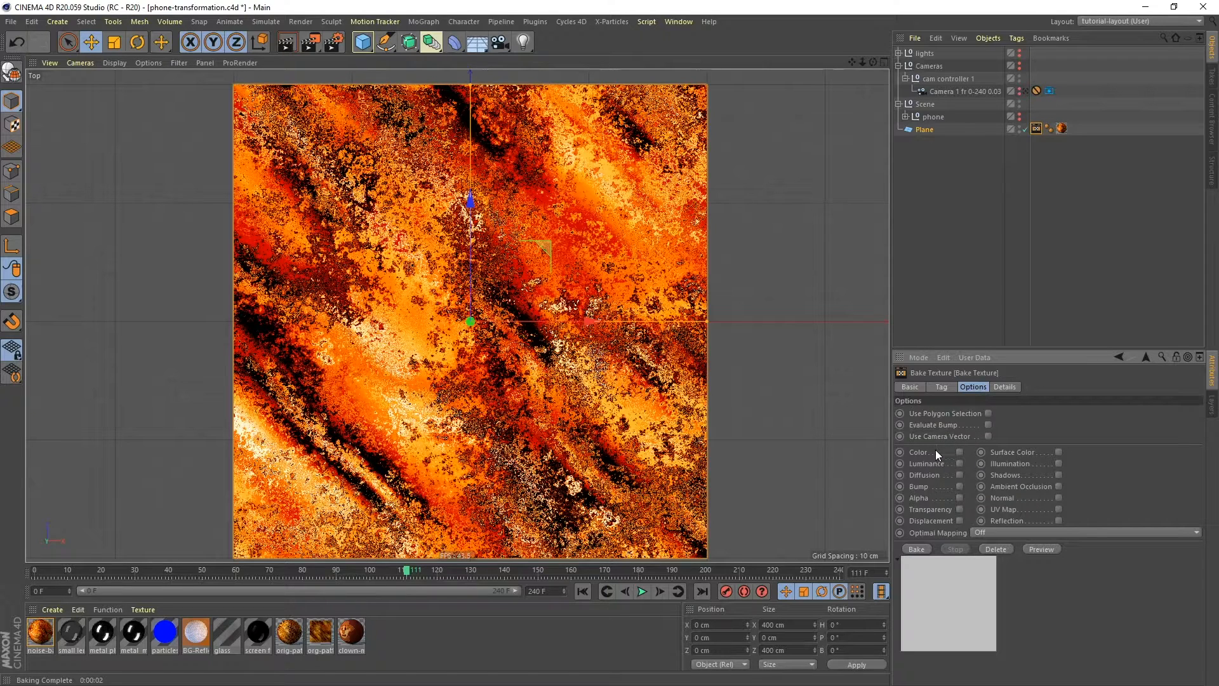
{"action": "left_click", "coordinate": [959, 452]}
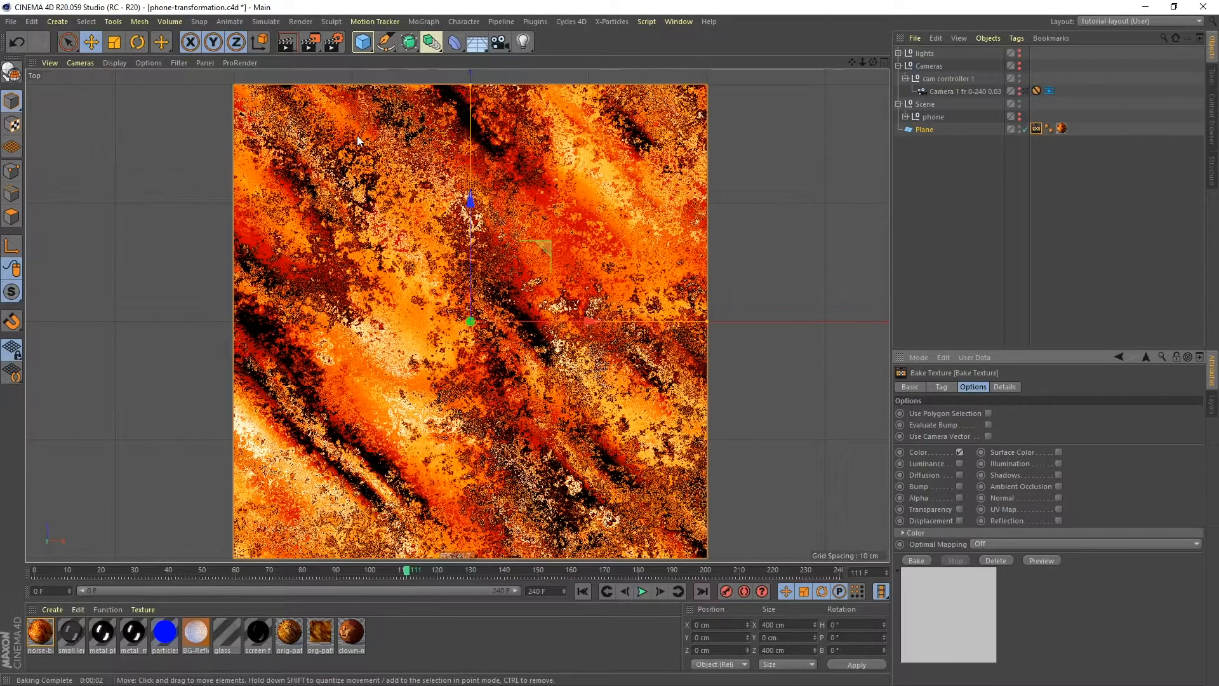
{"action": "left_click", "coordinate": [915, 559]}
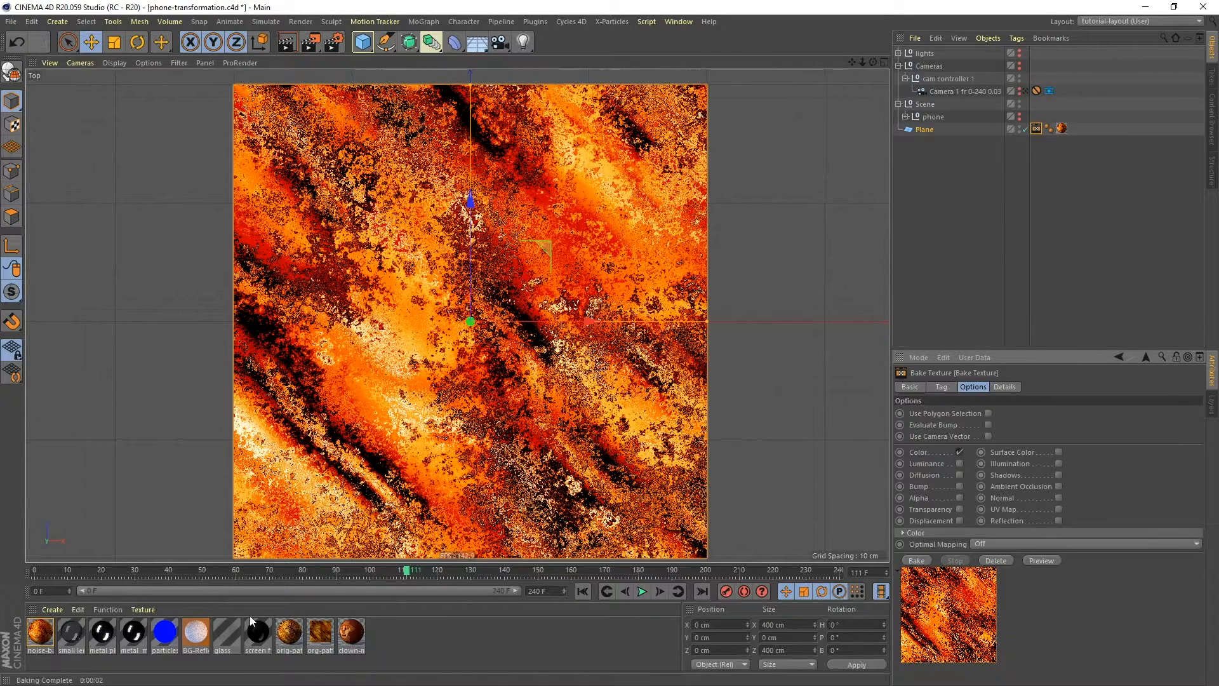
- Create a new material named baked-mat and open it in the Material Editor beside the plane
{"action": "double_click", "coordinate": [394, 633]}
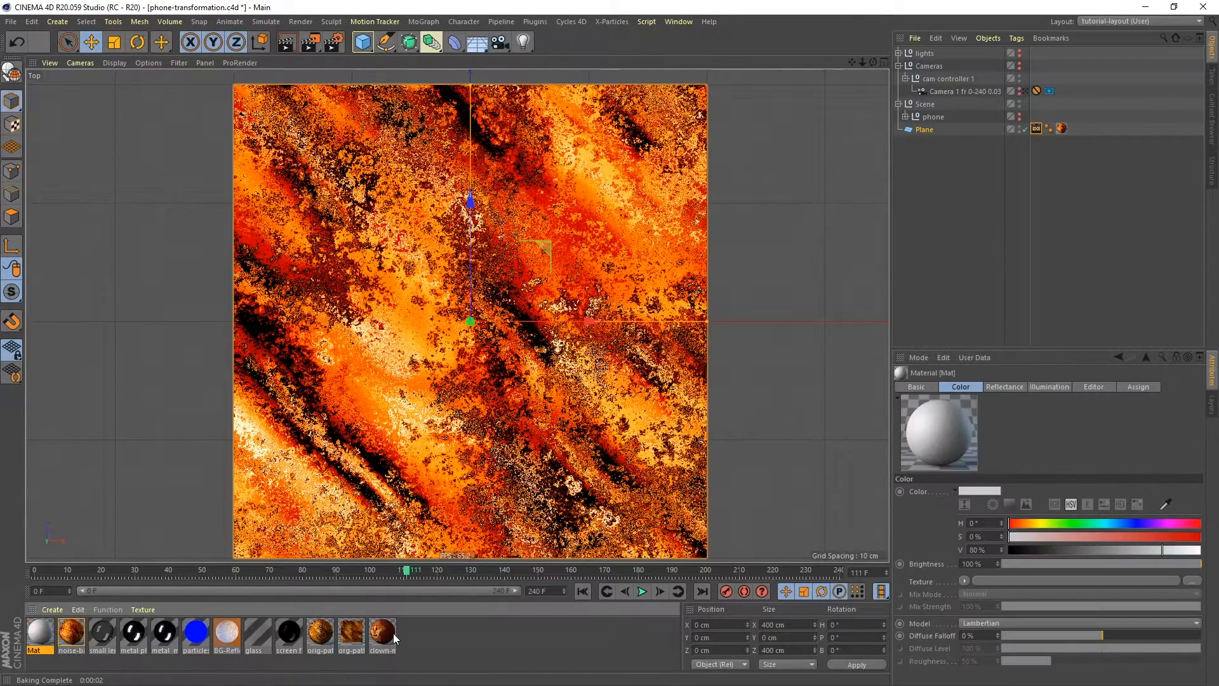
{"action": "double_click", "coordinate": [37, 650]}
{"action": "type", "text": "baked-m"}
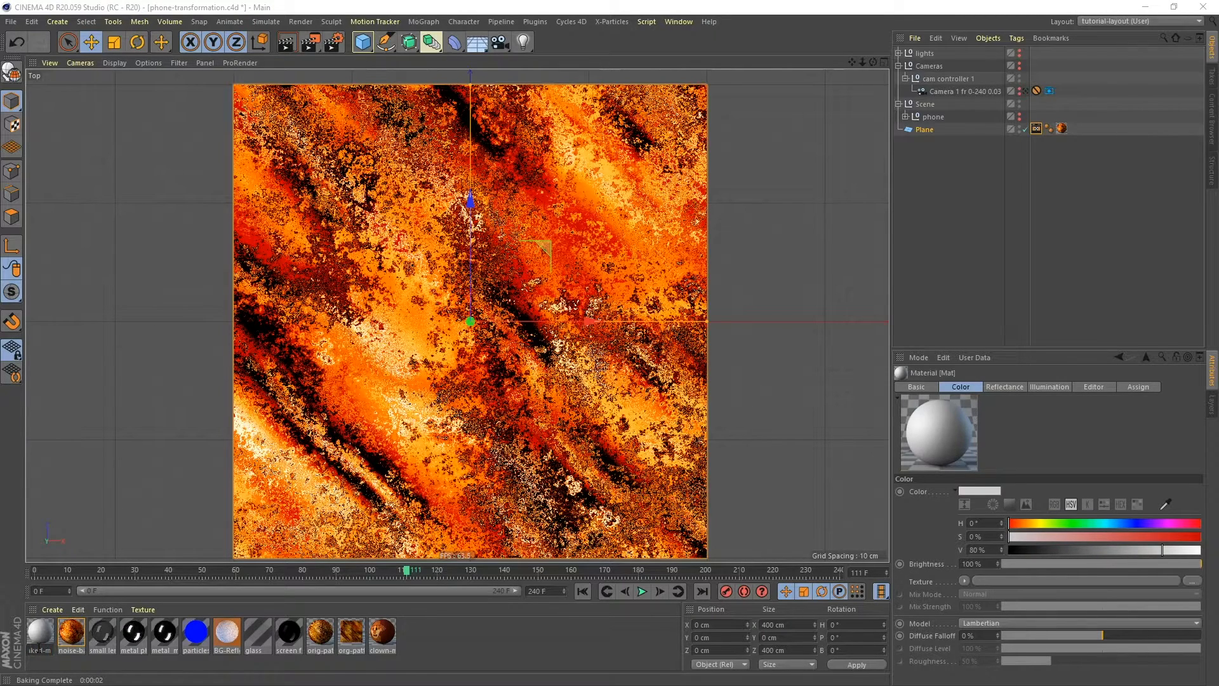
{"action": "key", "text": "Return"}
{"action": "left_click_drag", "start_coordinate": [1218, 151], "coordinate": [961, 159]}
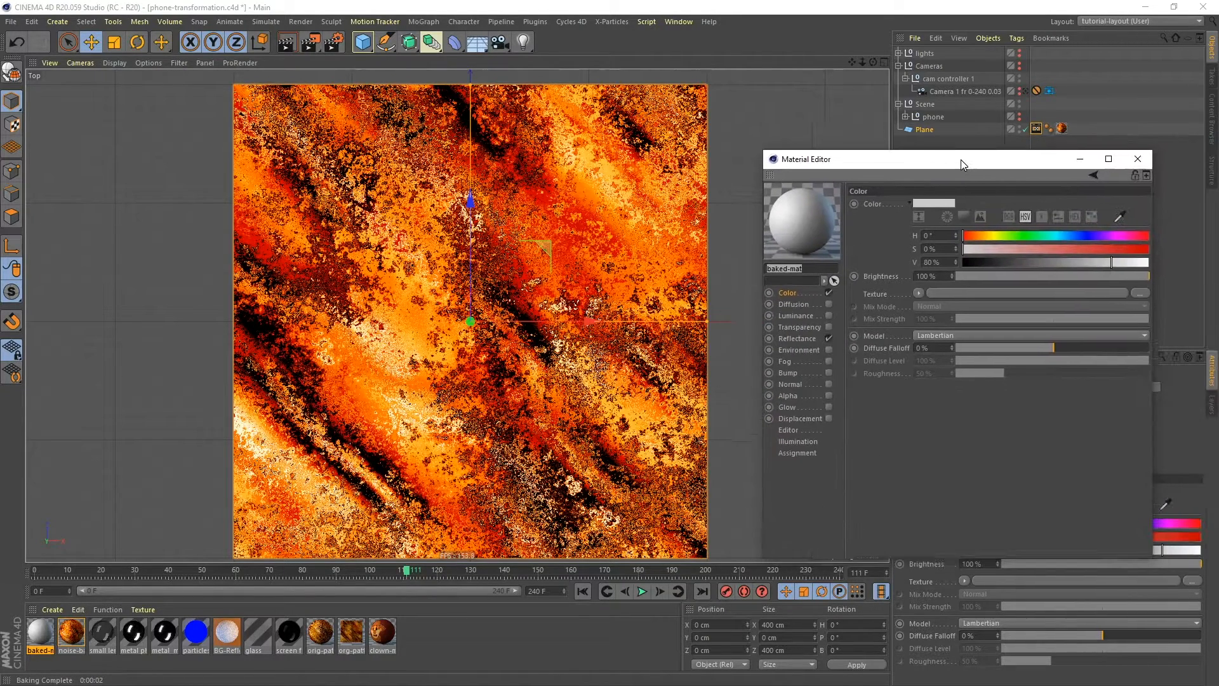
- Disable Reflectance on baked-mat and load bakedColor.png from the tex folder as its Color texture
{"action": "left_click", "coordinate": [829, 338]}
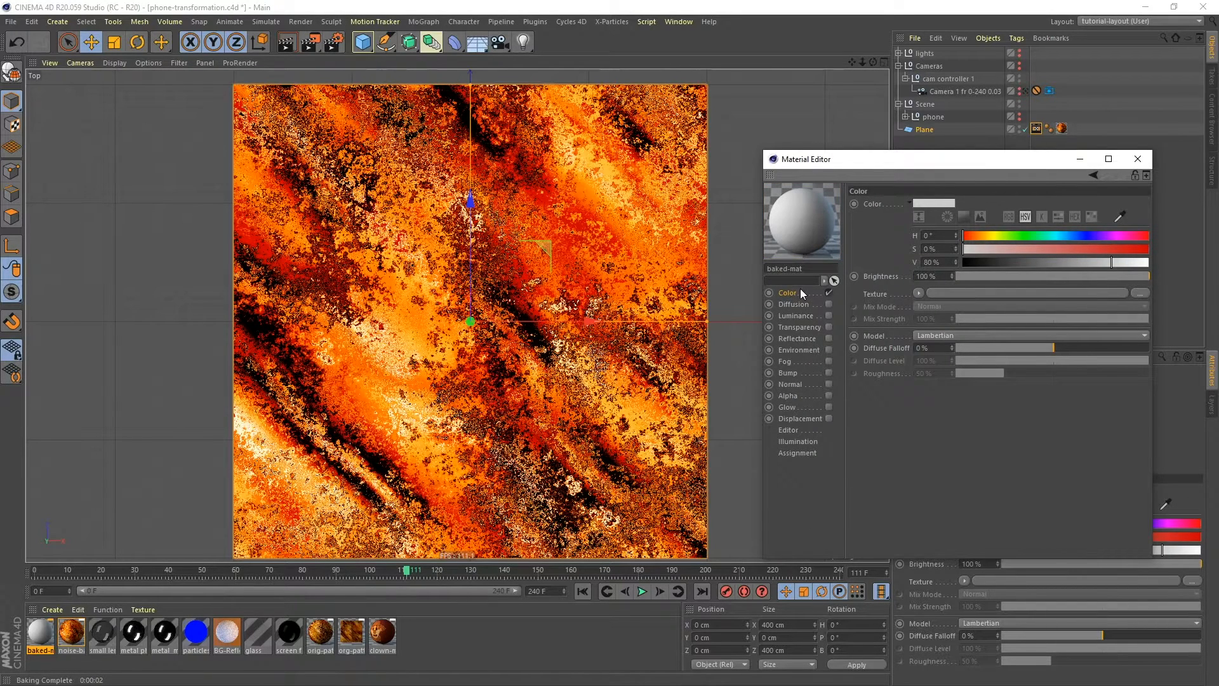
{"action": "left_click", "coordinate": [917, 292]}
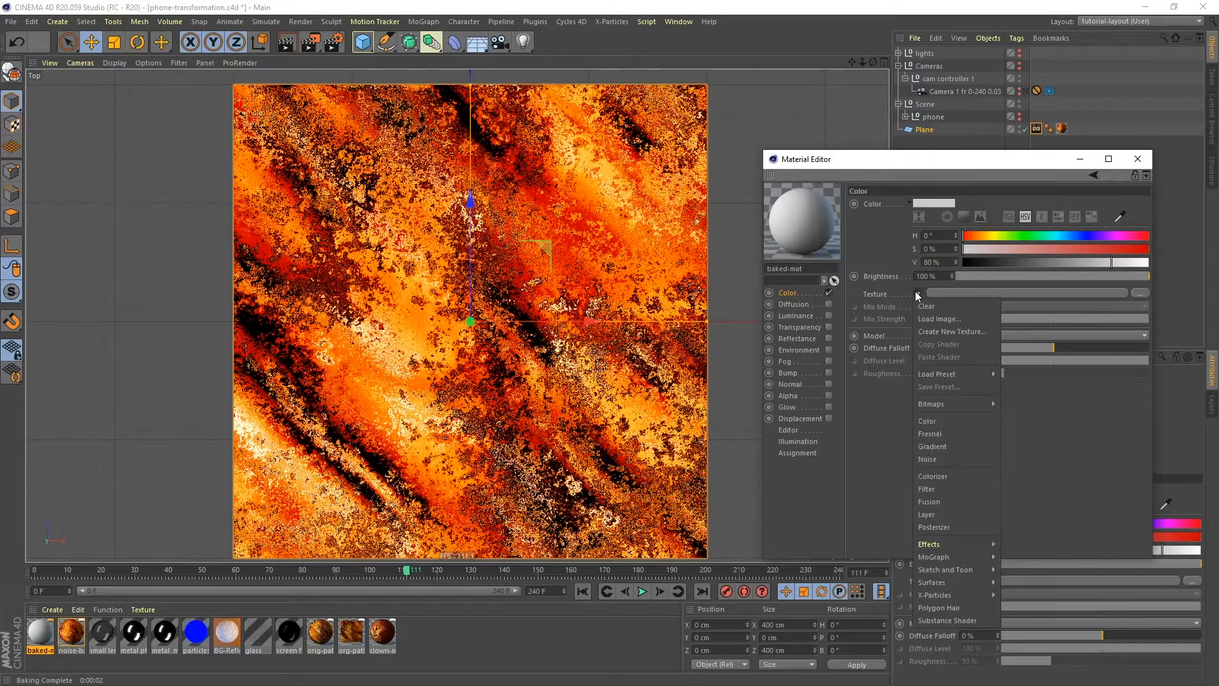
{"action": "left_click", "coordinate": [935, 318]}
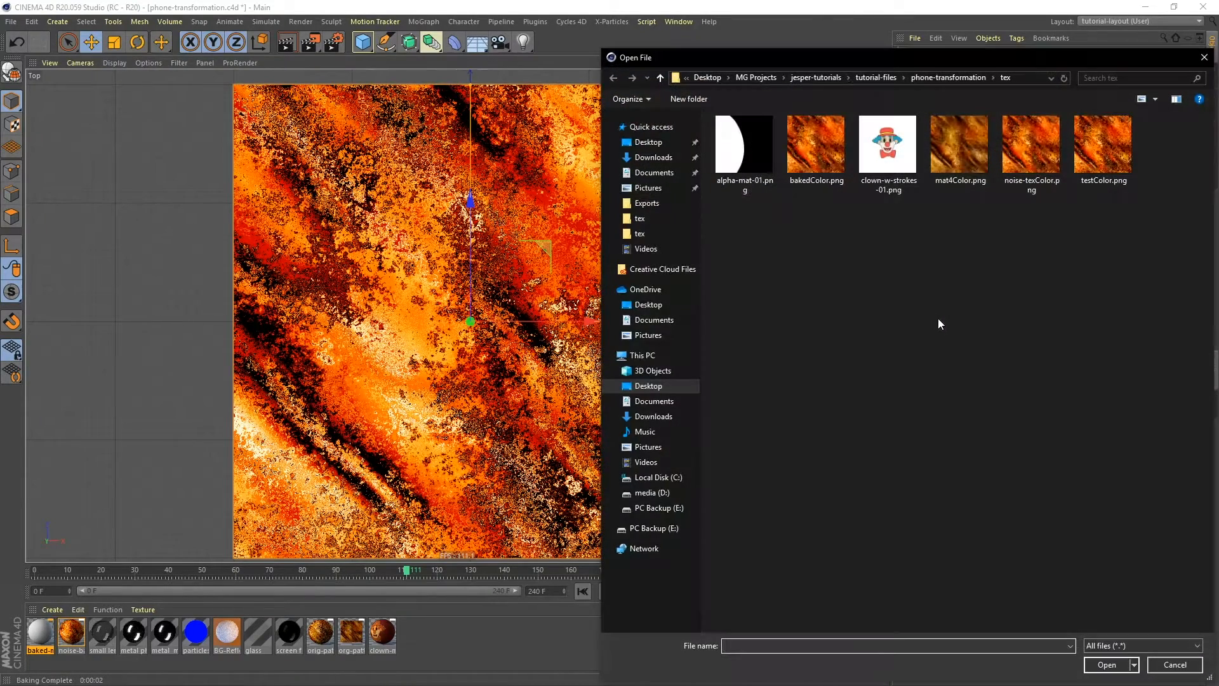
{"action": "left_click", "coordinate": [810, 142]}
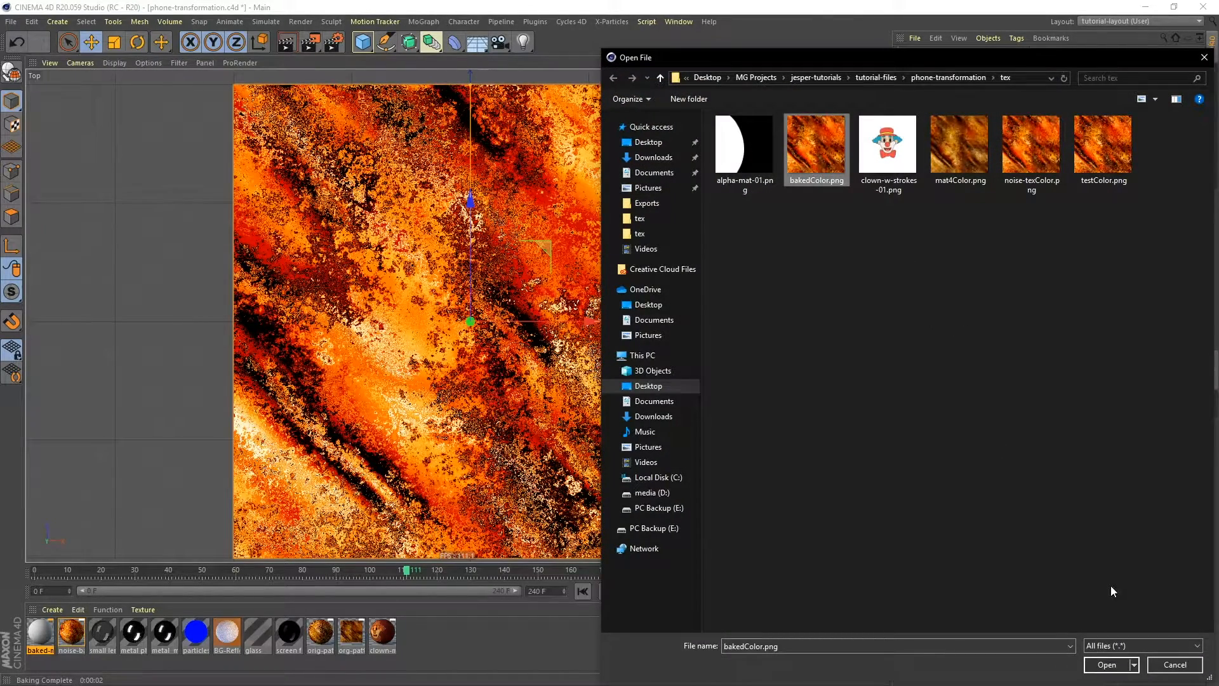
{"action": "left_click", "coordinate": [1105, 665]}
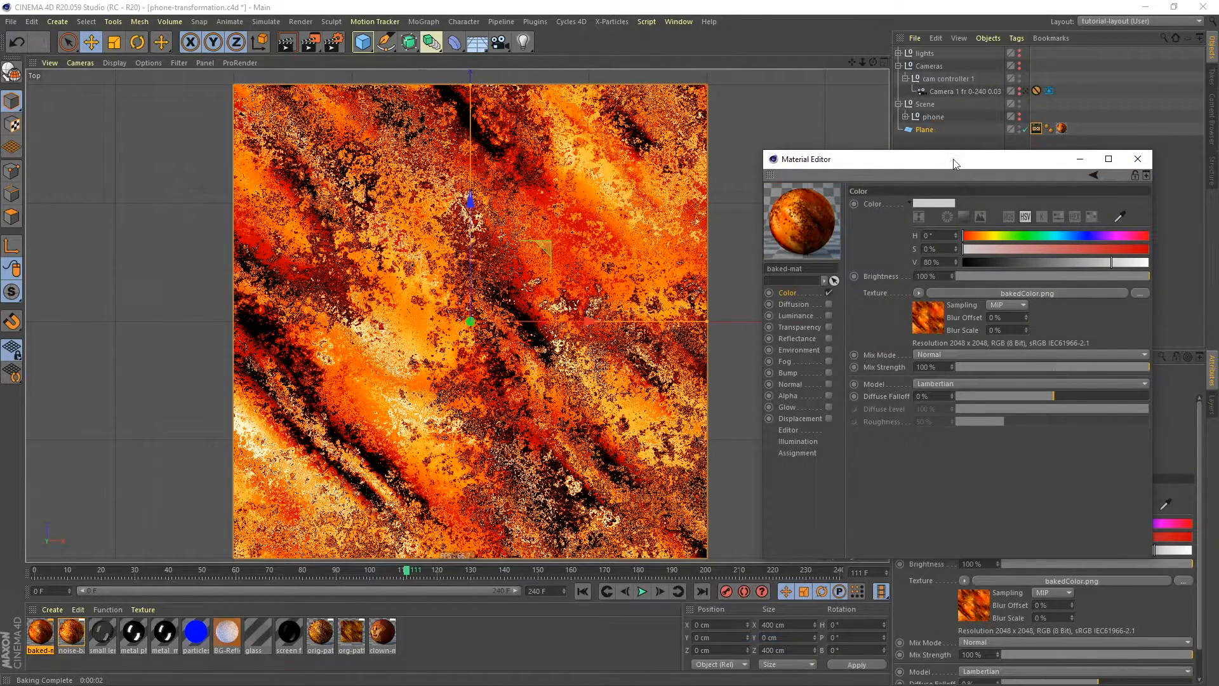
- Close the material's editor and apply baked-mat to the Plane as an additional texture tag after noise-base
{"action": "left_click_drag", "start_coordinate": [953, 159], "coordinate": [839, 153]}
{"action": "left_click", "coordinate": [1024, 157]}
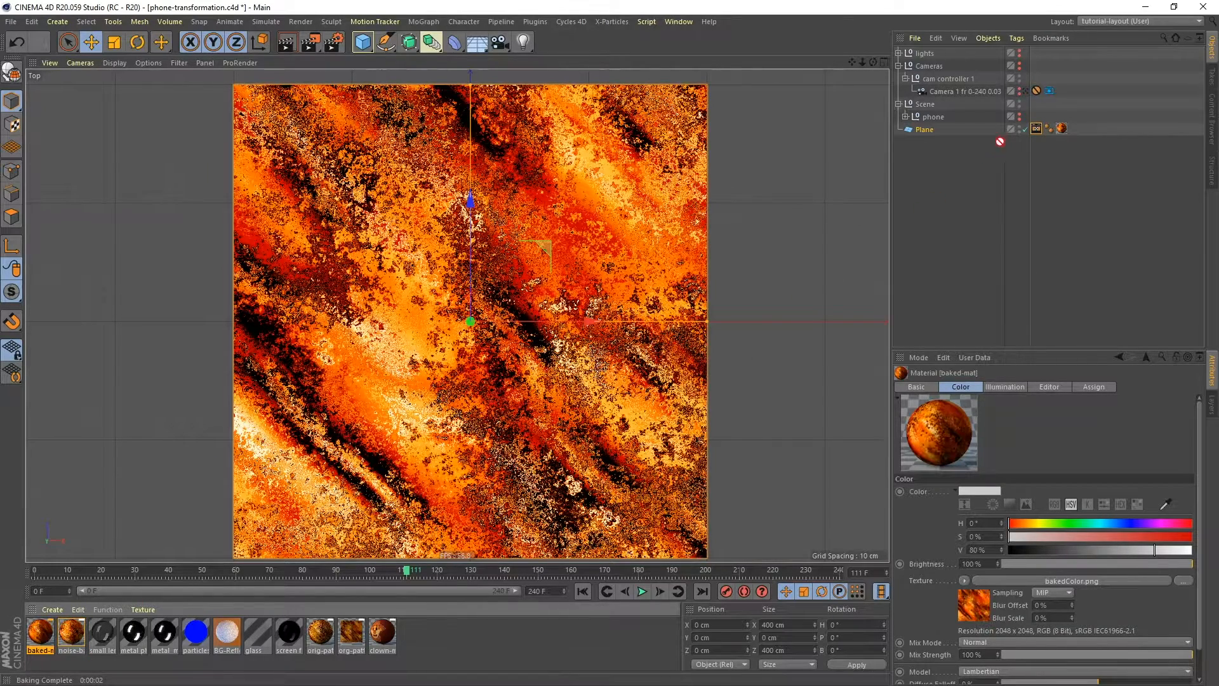
{"action": "left_click_drag", "start_coordinate": [939, 134], "coordinate": [1068, 129]}
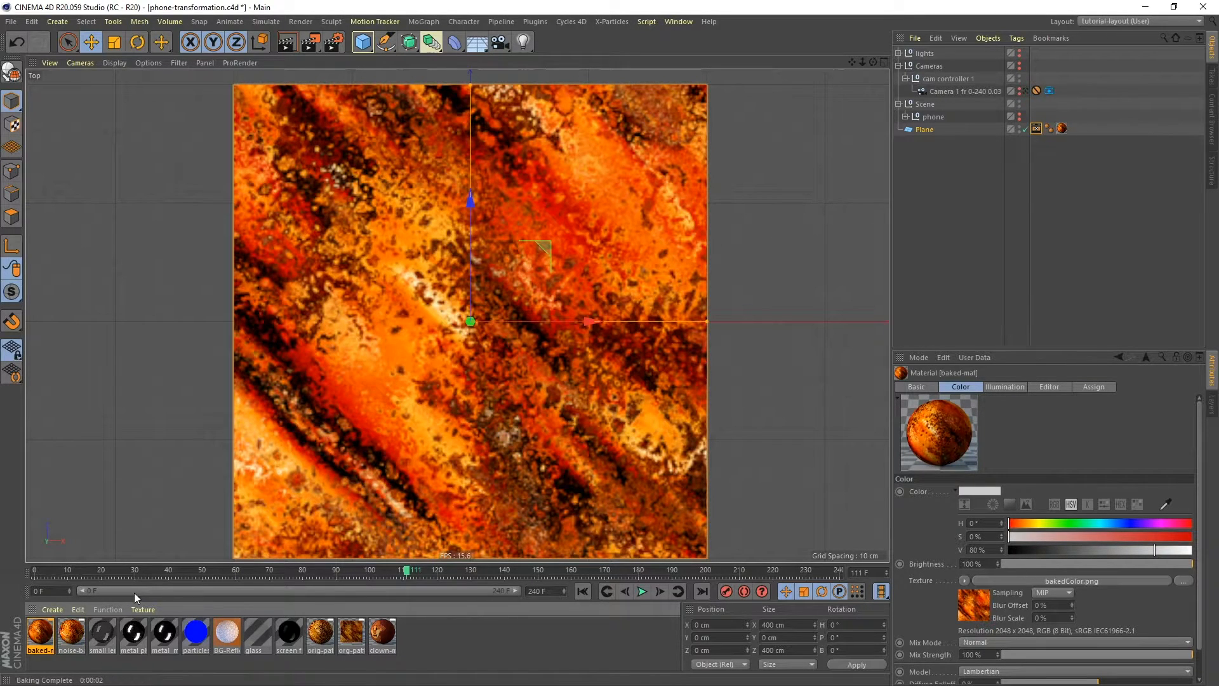
{"action": "left_click_drag", "start_coordinate": [39, 641], "coordinate": [1061, 129]}
{"action": "left_click_drag", "start_coordinate": [39, 638], "coordinate": [924, 133]}
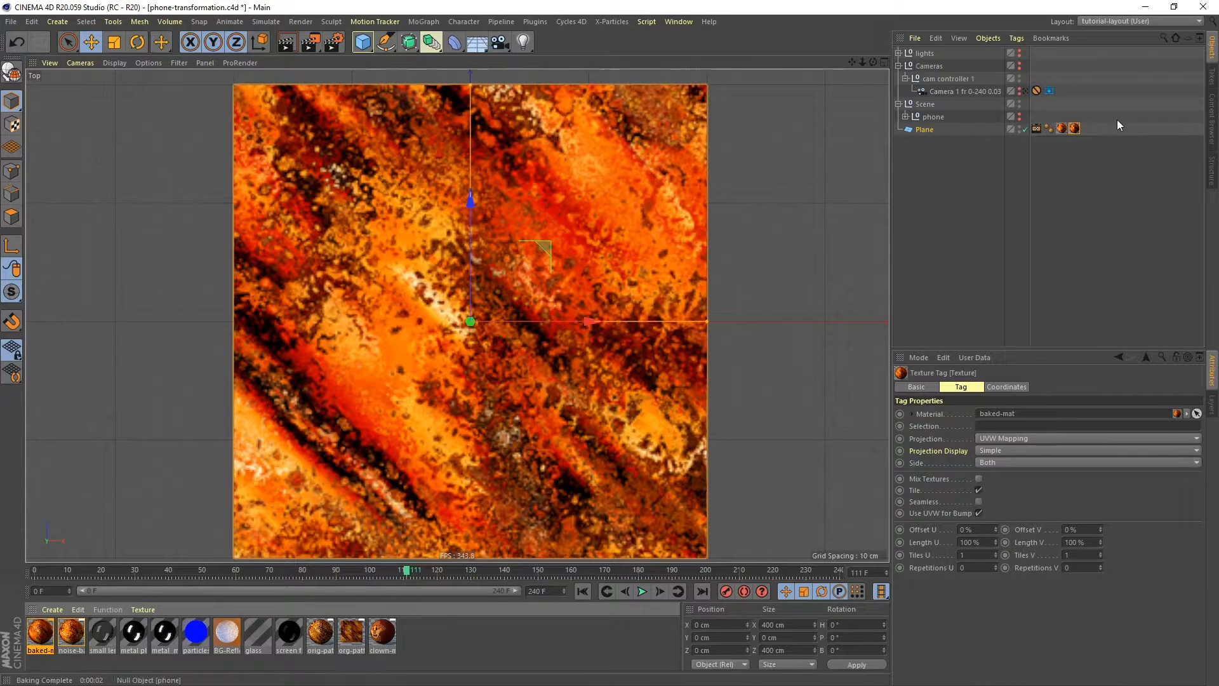
{"action": "left_click", "coordinate": [1061, 128]}
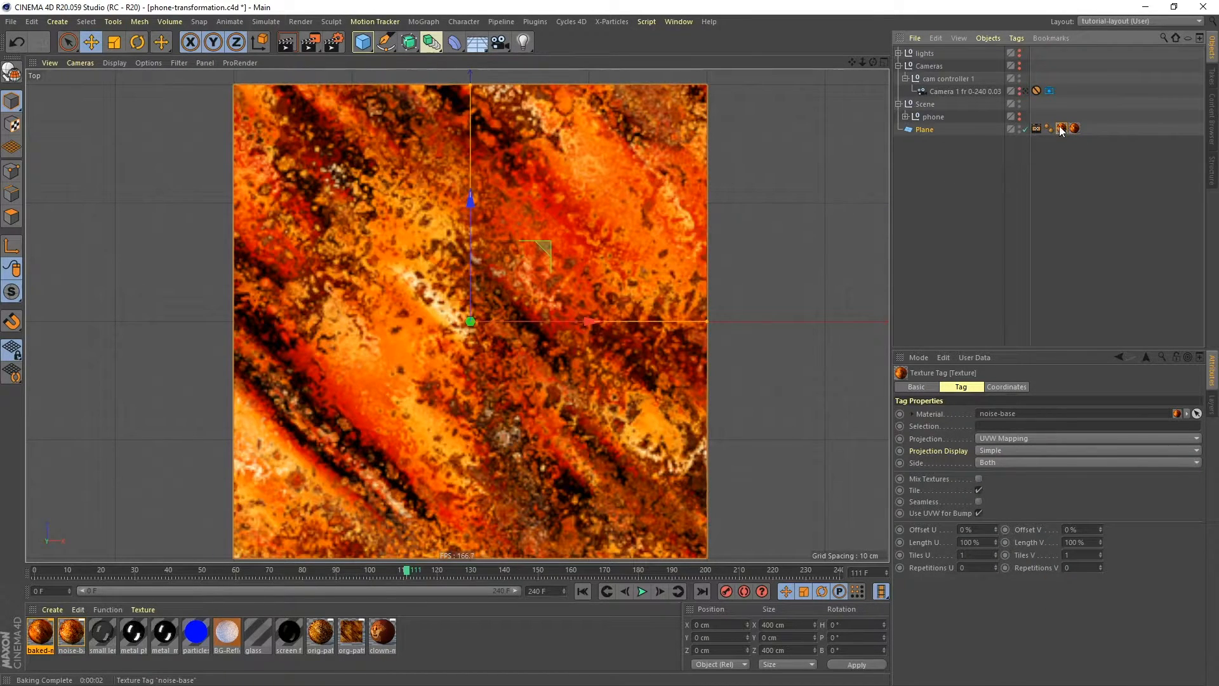
{"action": "left_click_drag", "start_coordinate": [1084, 125], "coordinate": [1083, 128]}
{"action": "left_click", "coordinate": [1062, 128]}
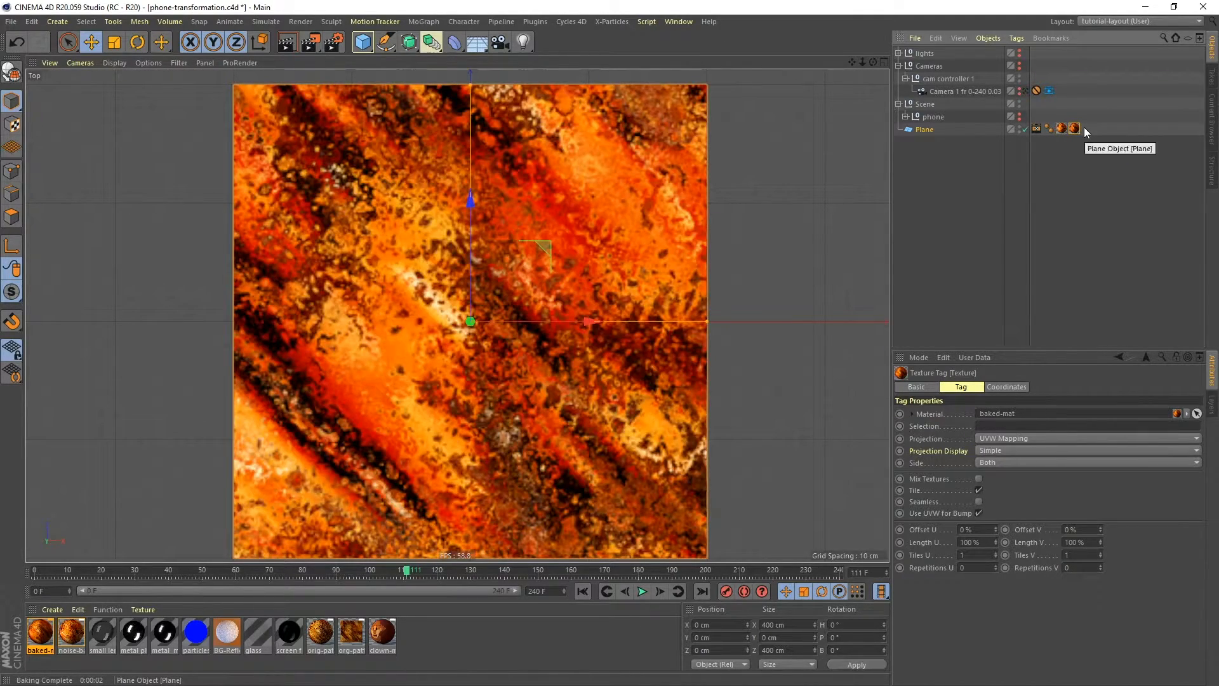
- Set baked-mat's Texture Preview Size to 2048x2048 and delete the noise-base texture tag from the Plane
{"action": "left_click", "coordinate": [40, 625]}
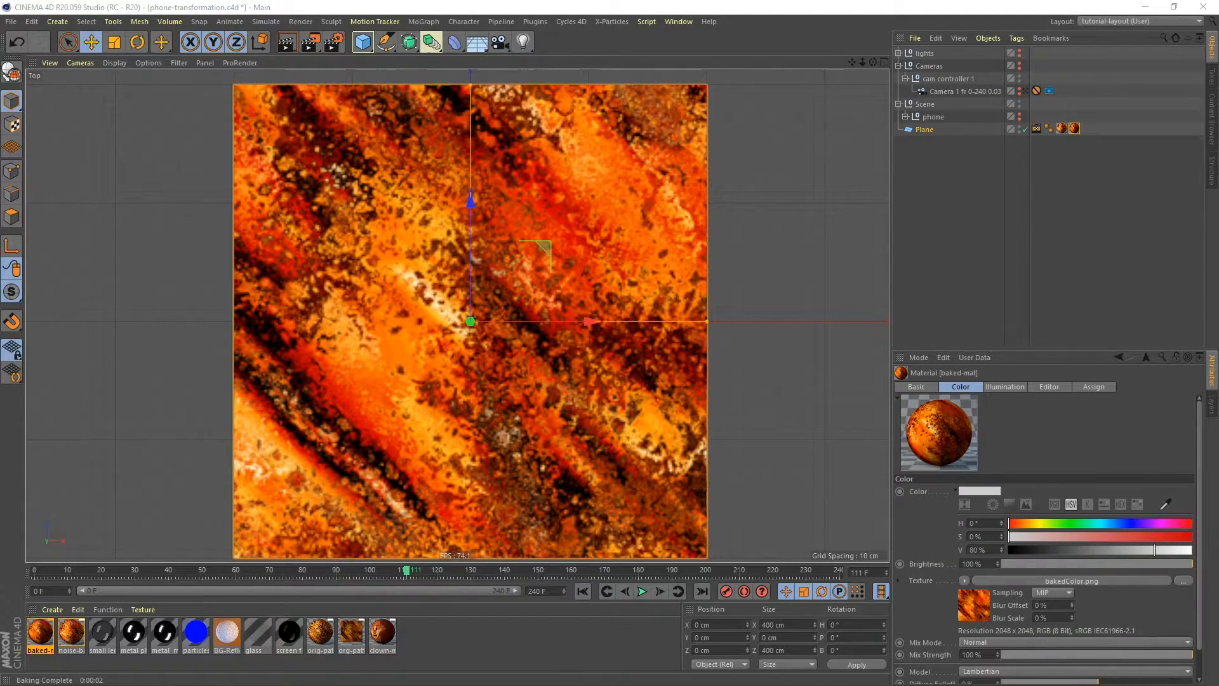
{"action": "left_click_drag", "start_coordinate": [1218, 209], "coordinate": [905, 125]}
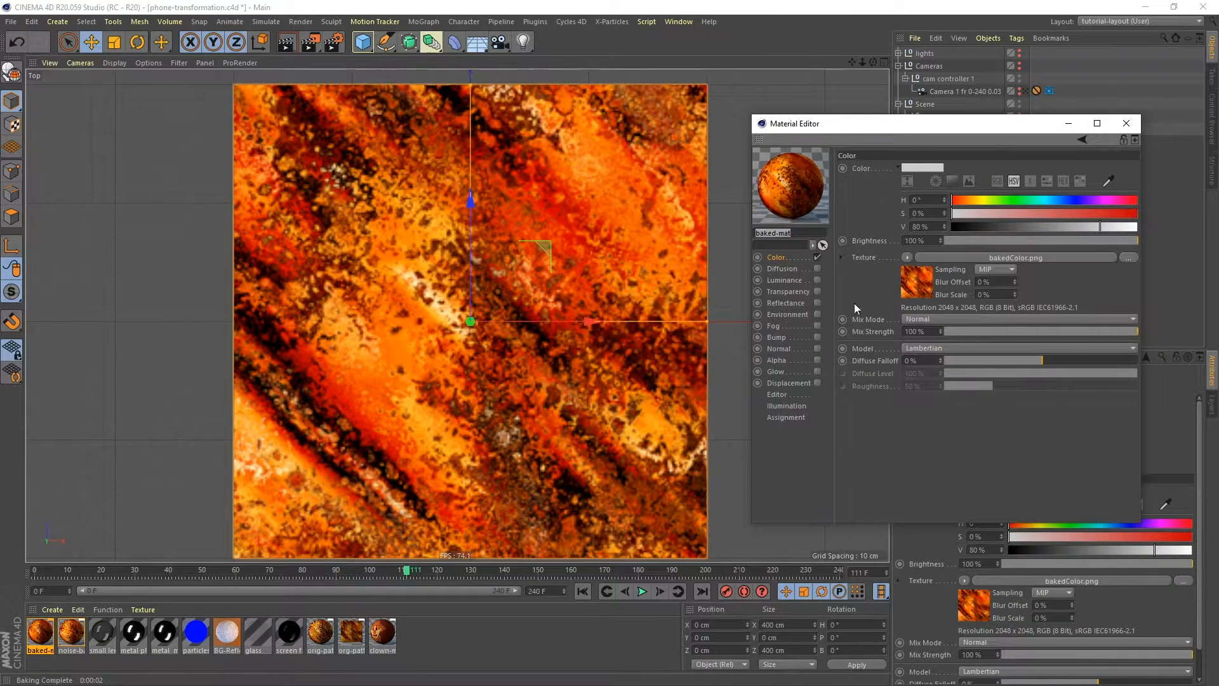
{"action": "left_click", "coordinate": [776, 394]}
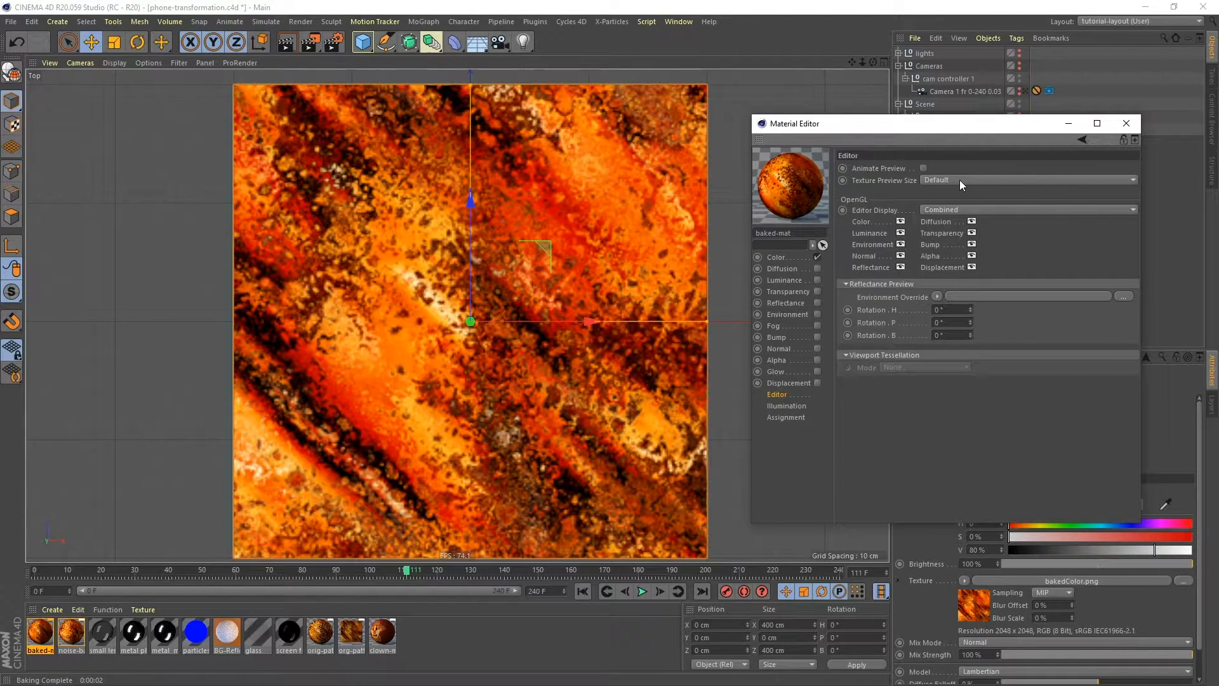
{"action": "left_click", "coordinate": [984, 179]}
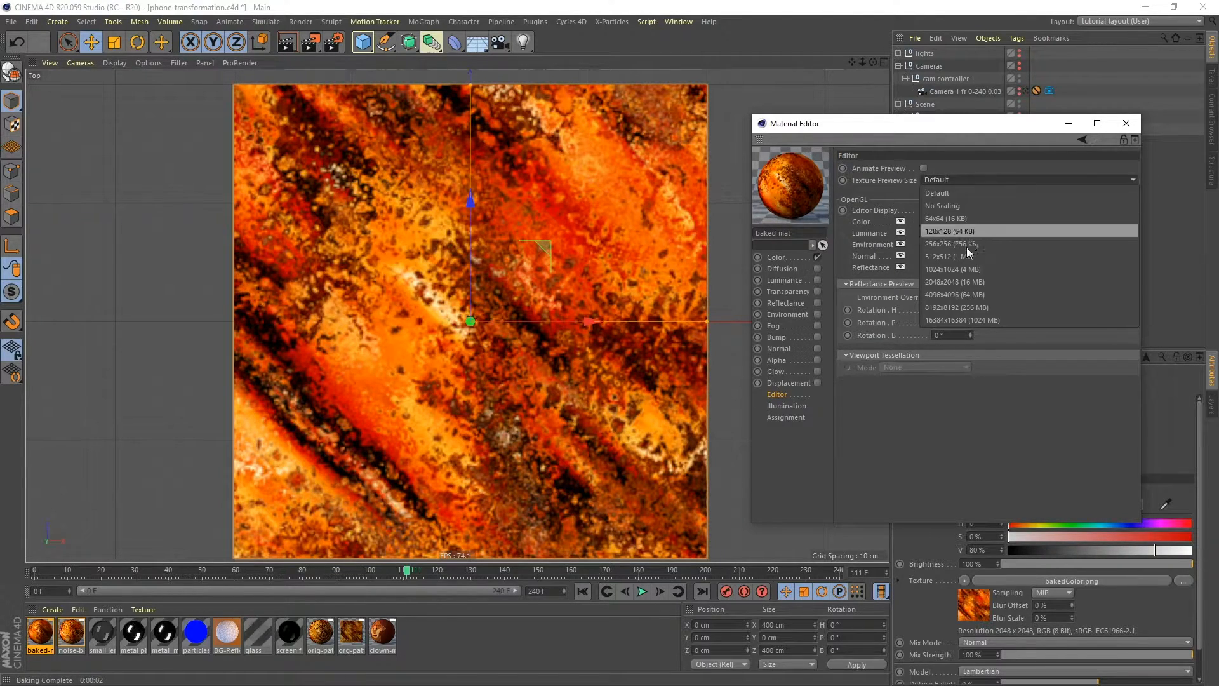
{"action": "left_click", "coordinate": [954, 281]}
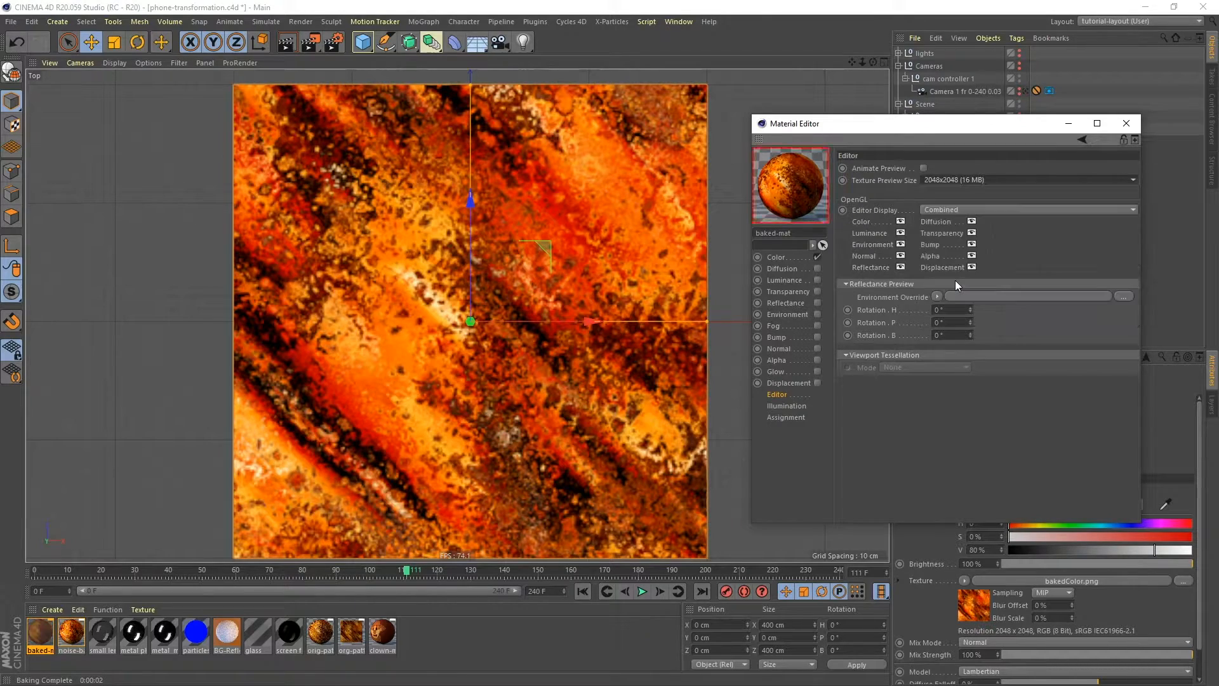
{"action": "left_click", "coordinate": [1126, 124]}
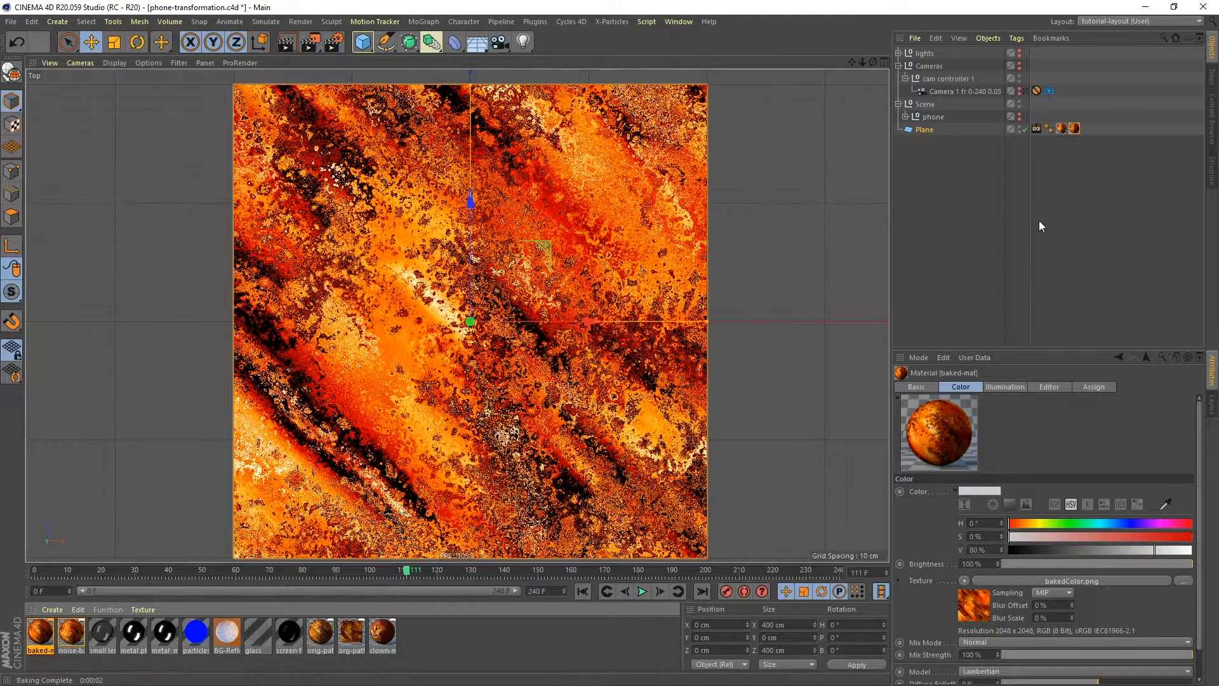
{"action": "left_click", "coordinate": [1061, 129]}
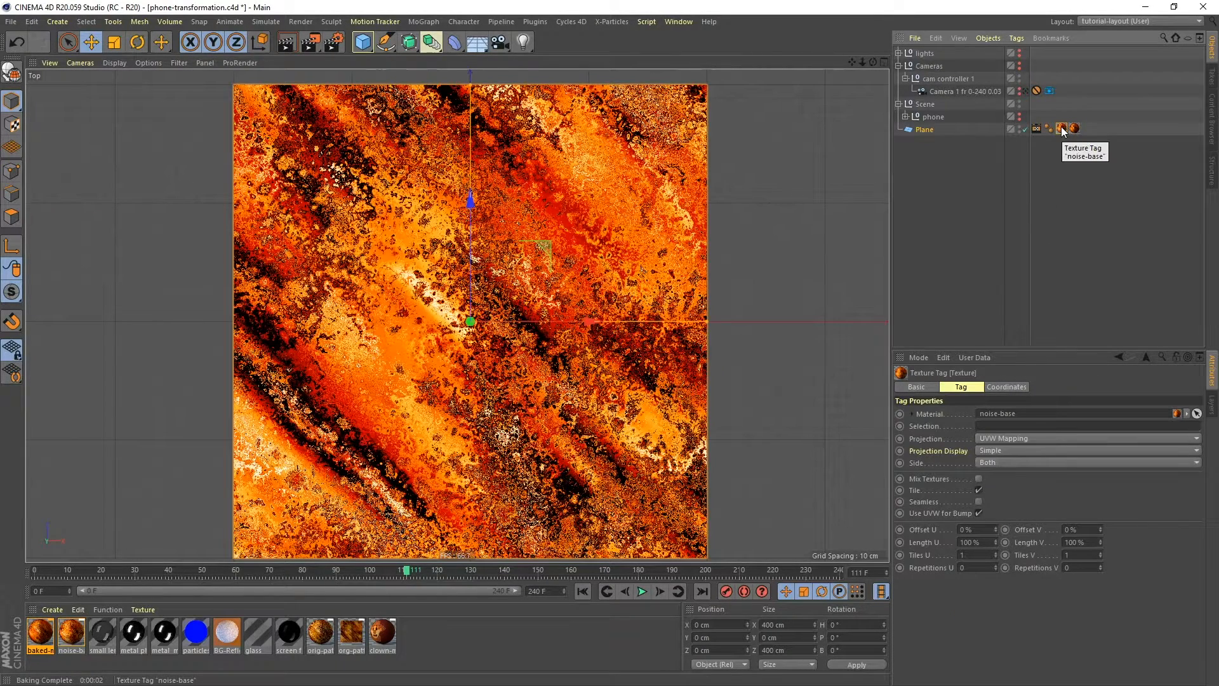
{"action": "key", "text": "Delete"}
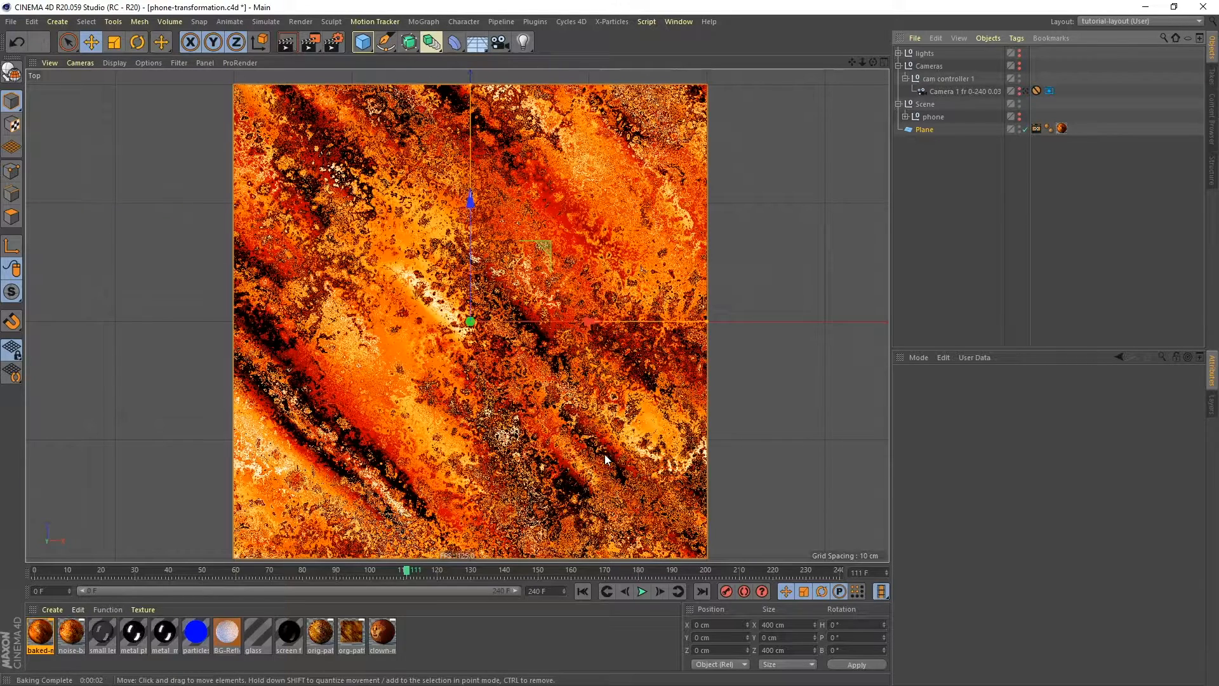
- Open clown-mat in the Material Editor and go into the Layer shader of its Color channel
{"action": "left_click", "coordinate": [386, 633]}
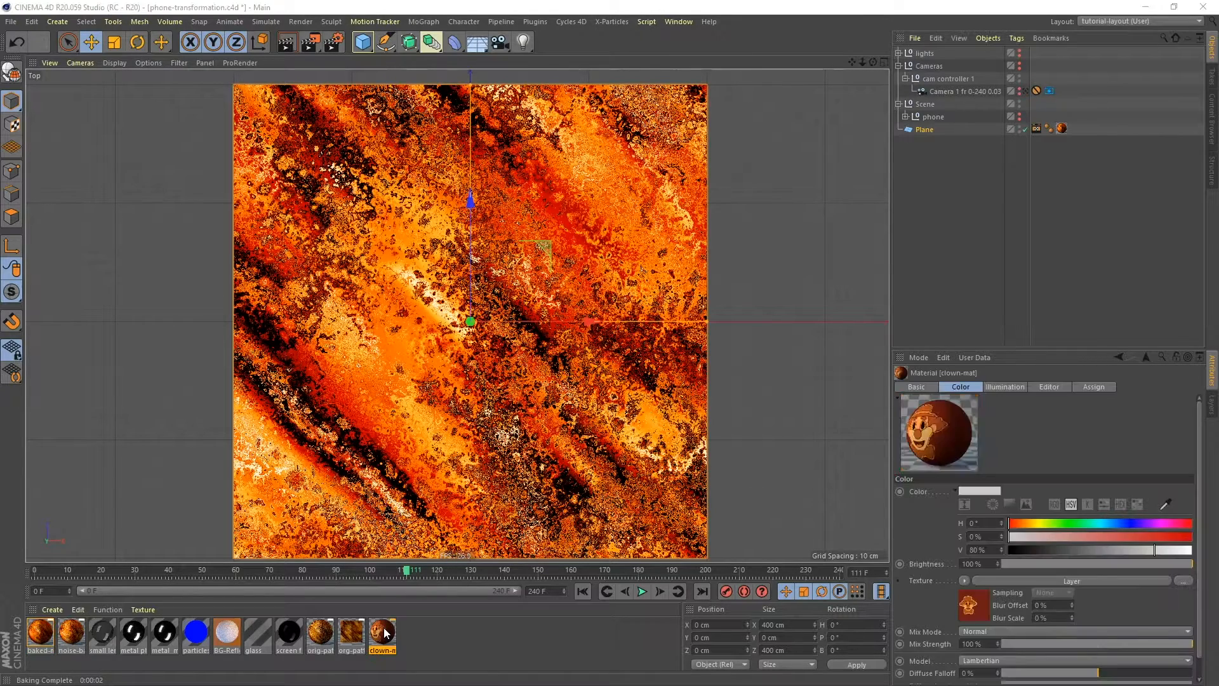
{"action": "left_click_drag", "start_coordinate": [733, 156], "coordinate": [865, 86]}
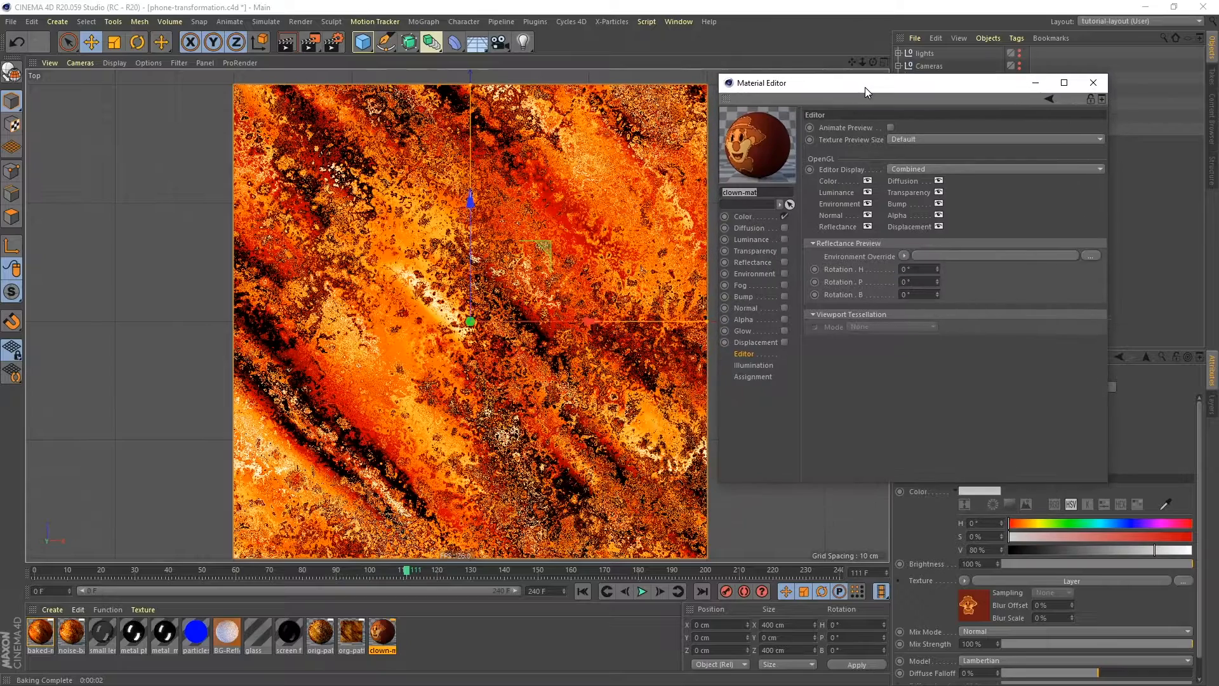
{"action": "left_click", "coordinate": [742, 217]}
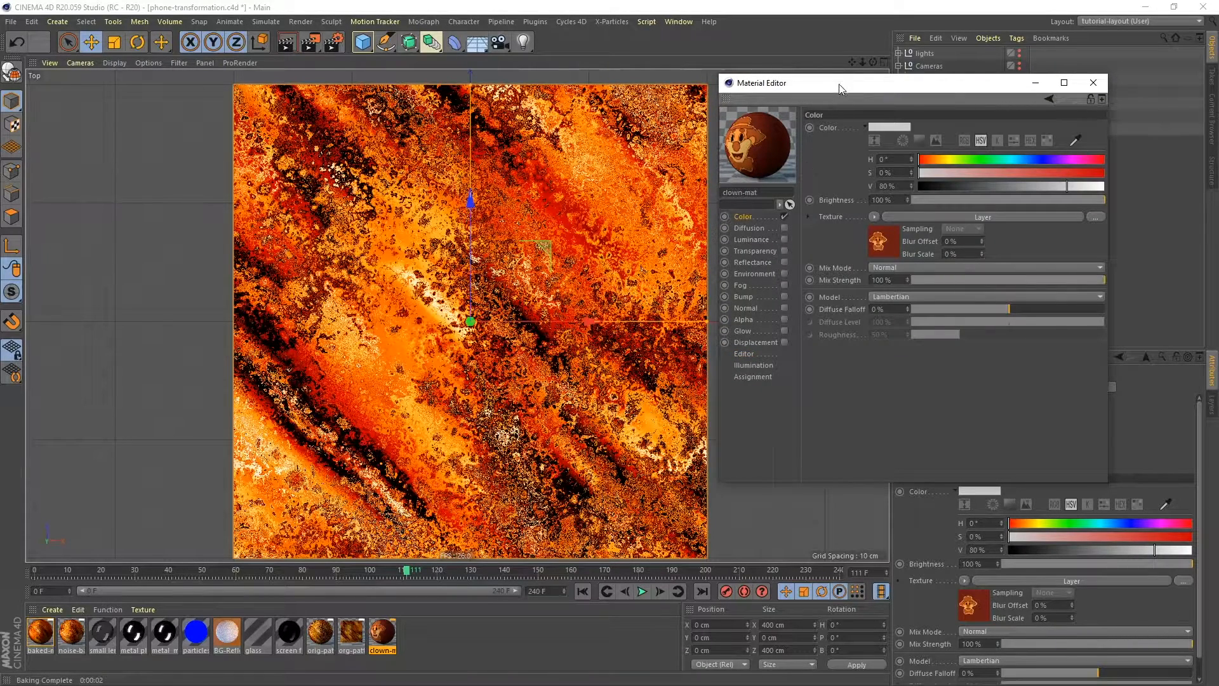
{"action": "left_click_drag", "start_coordinate": [840, 90], "coordinate": [844, 64]}
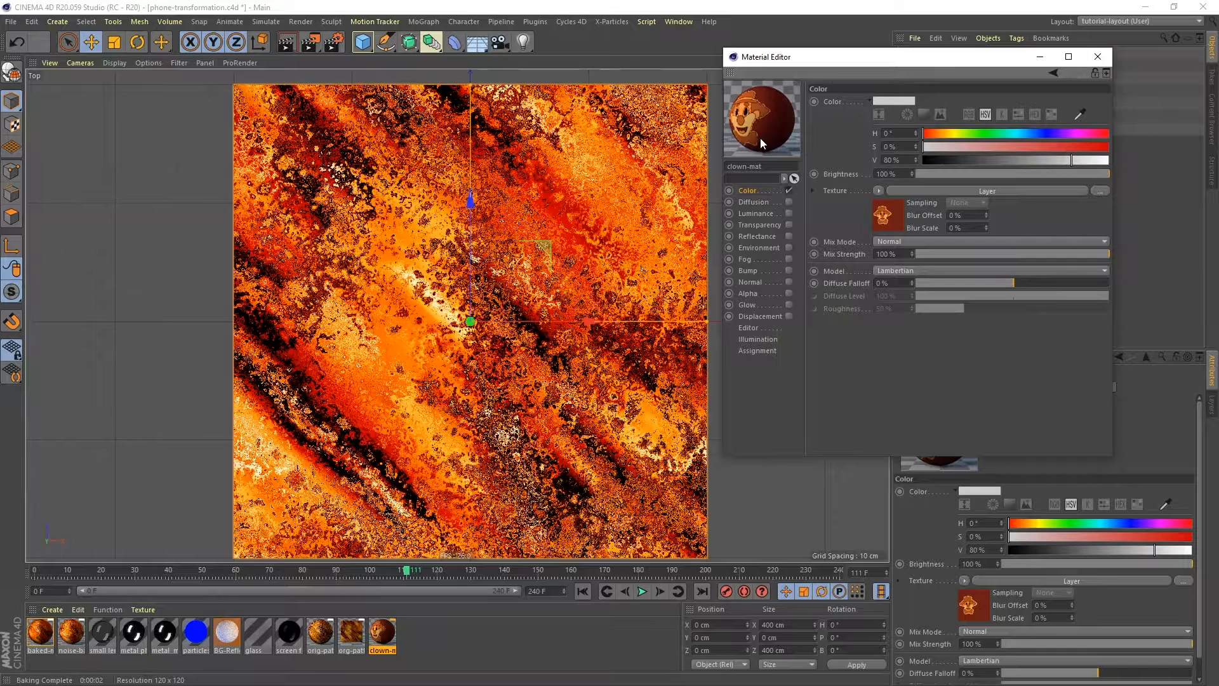
{"action": "left_click", "coordinate": [915, 190]}
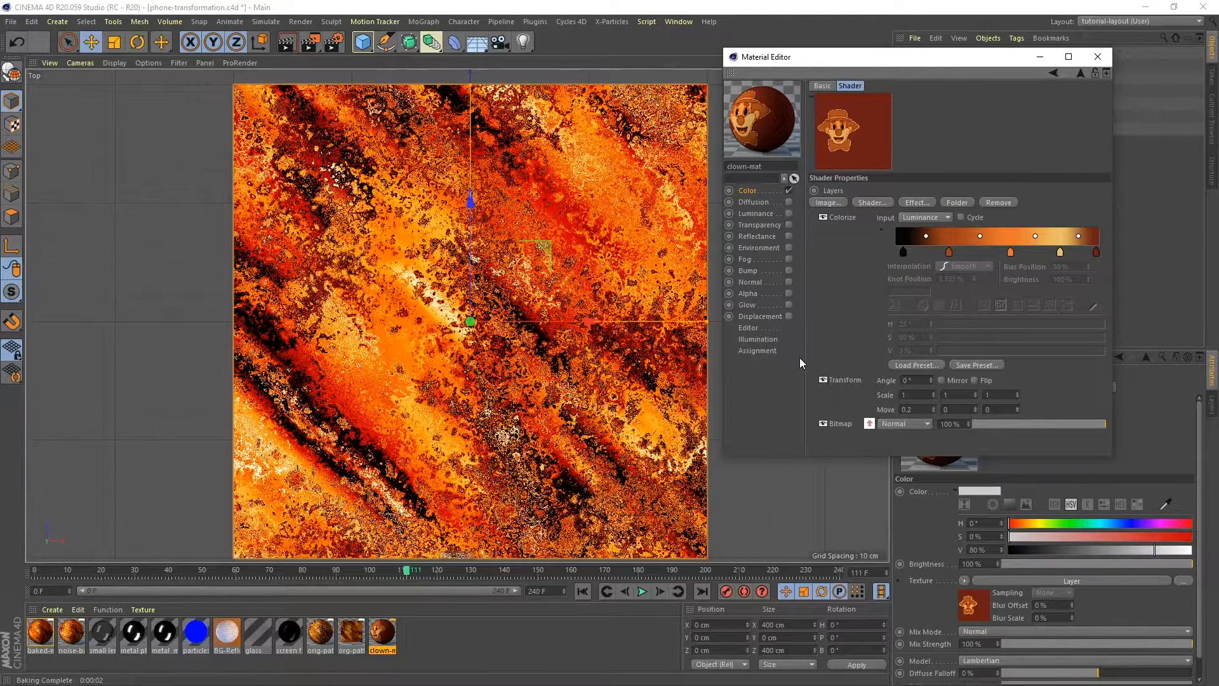
- Disable the Transform effect in clown-mat's Layer shader, switching Colorize off and on again to compare, and close the editor
{"action": "left_click", "coordinate": [823, 217]}
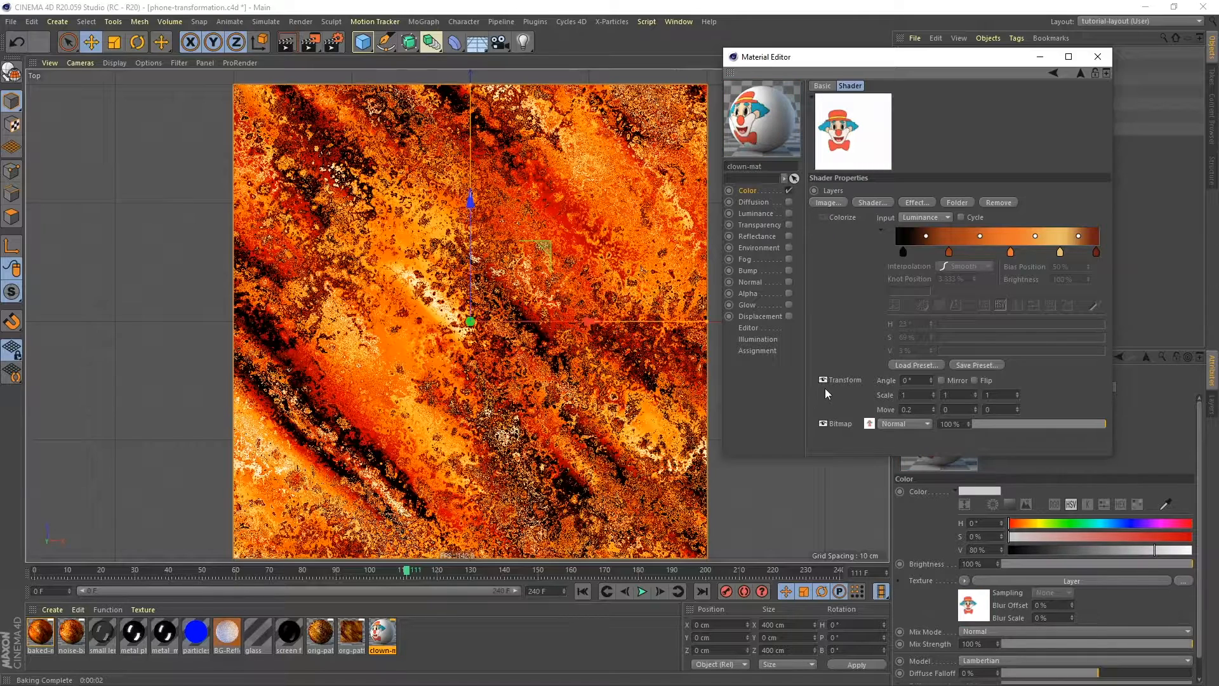
{"action": "left_click", "coordinate": [822, 379]}
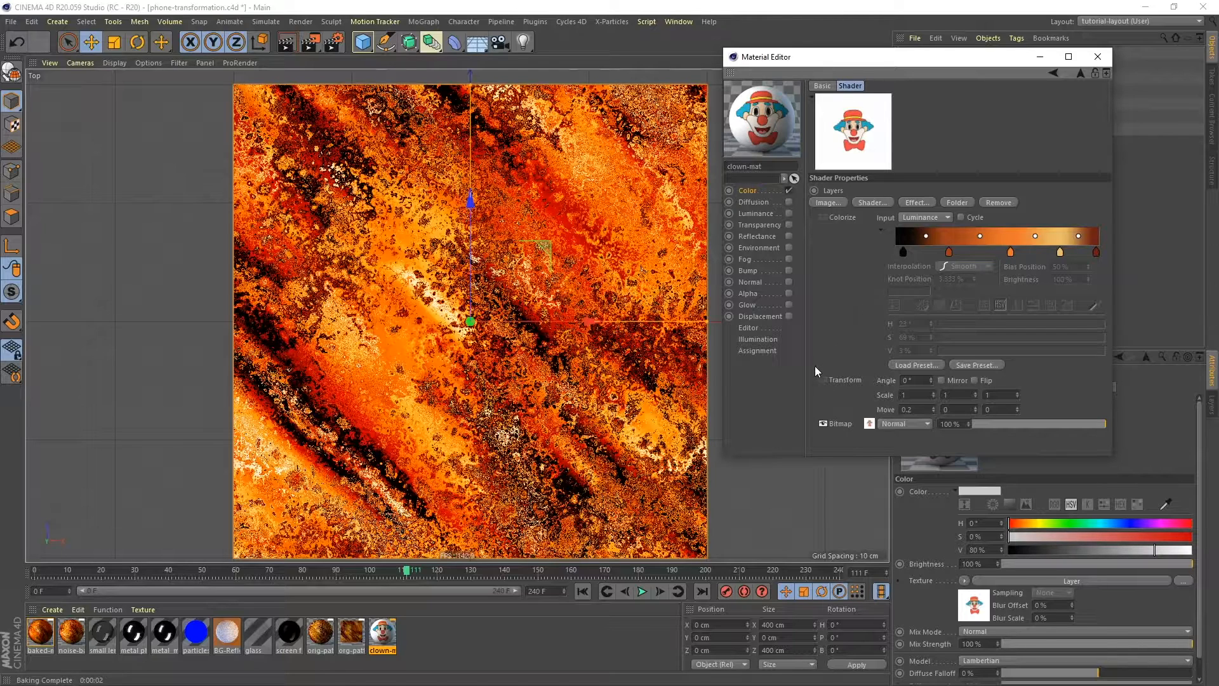
{"action": "left_click", "coordinate": [822, 381]}
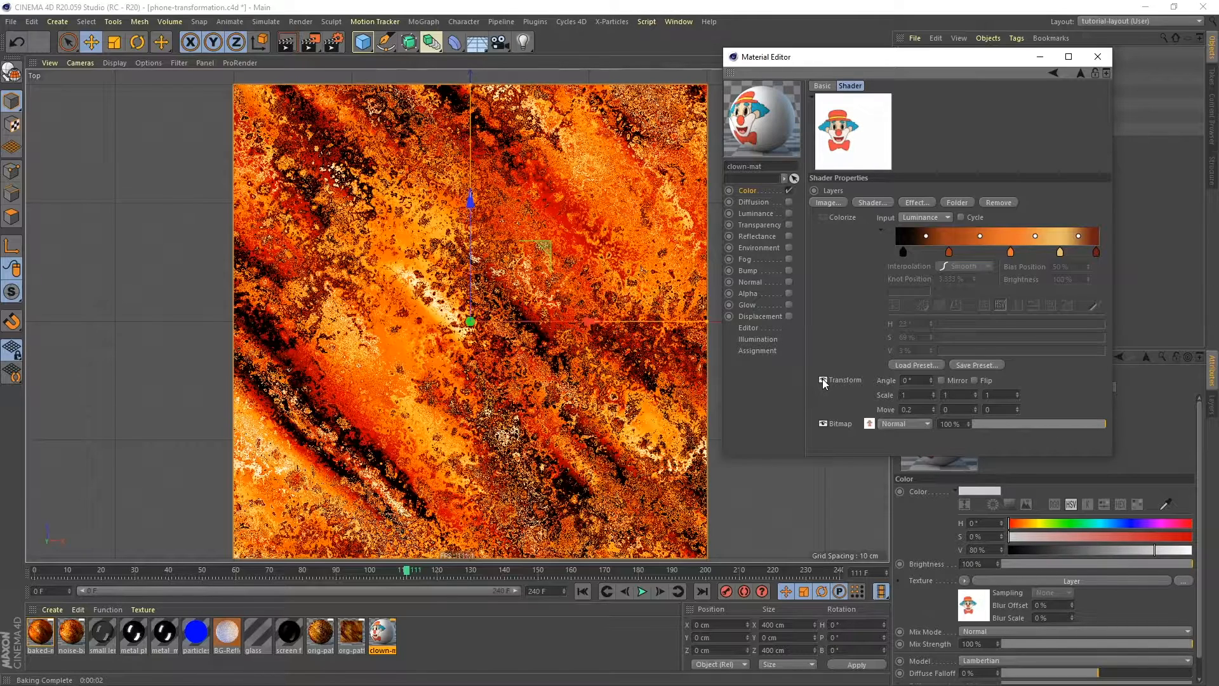
{"action": "left_click", "coordinate": [823, 380]}
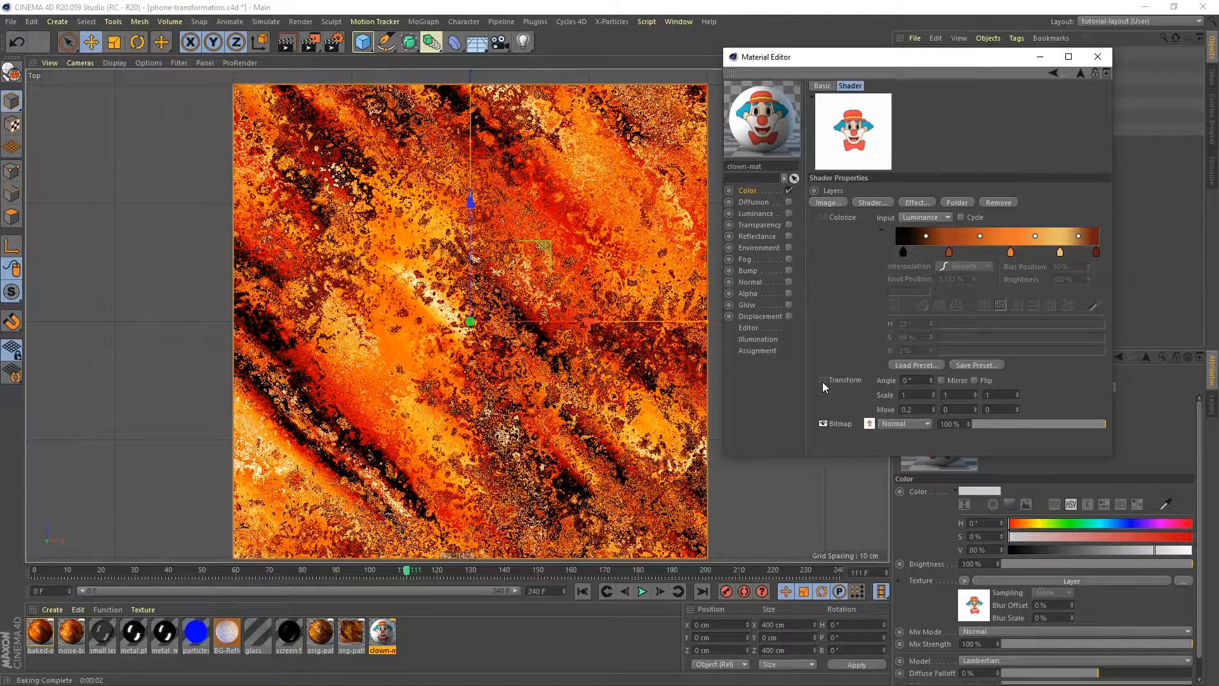
{"action": "left_click", "coordinate": [823, 217]}
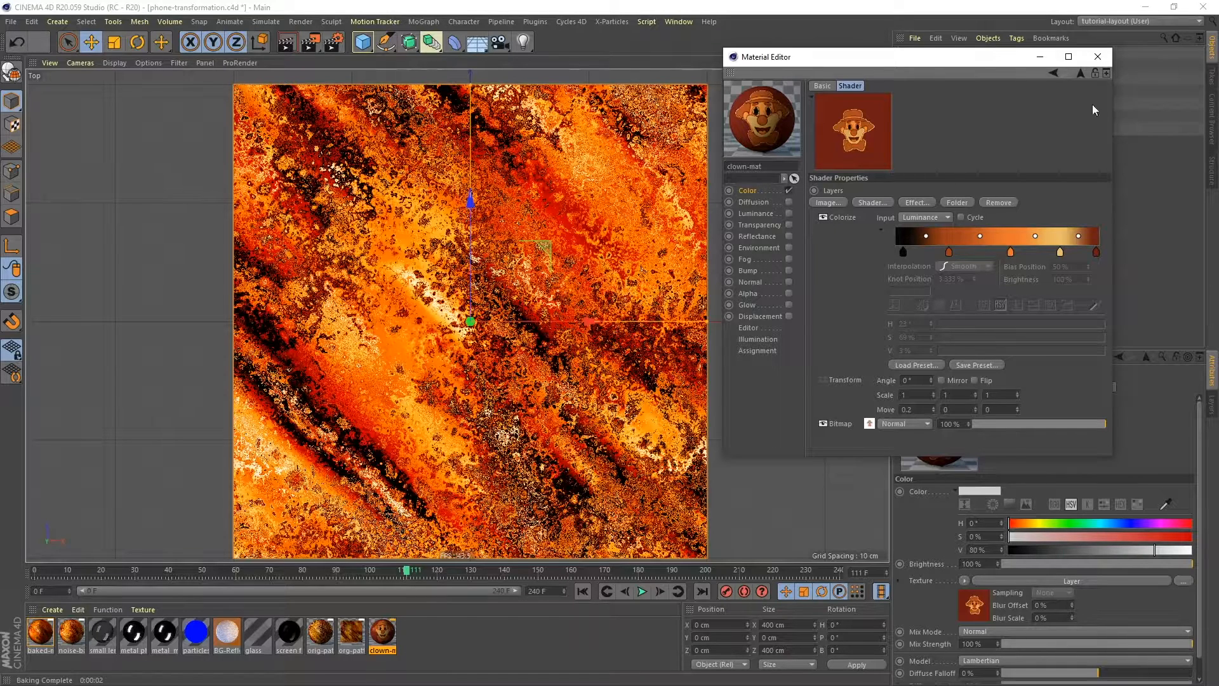
{"action": "left_click", "coordinate": [1097, 57]}
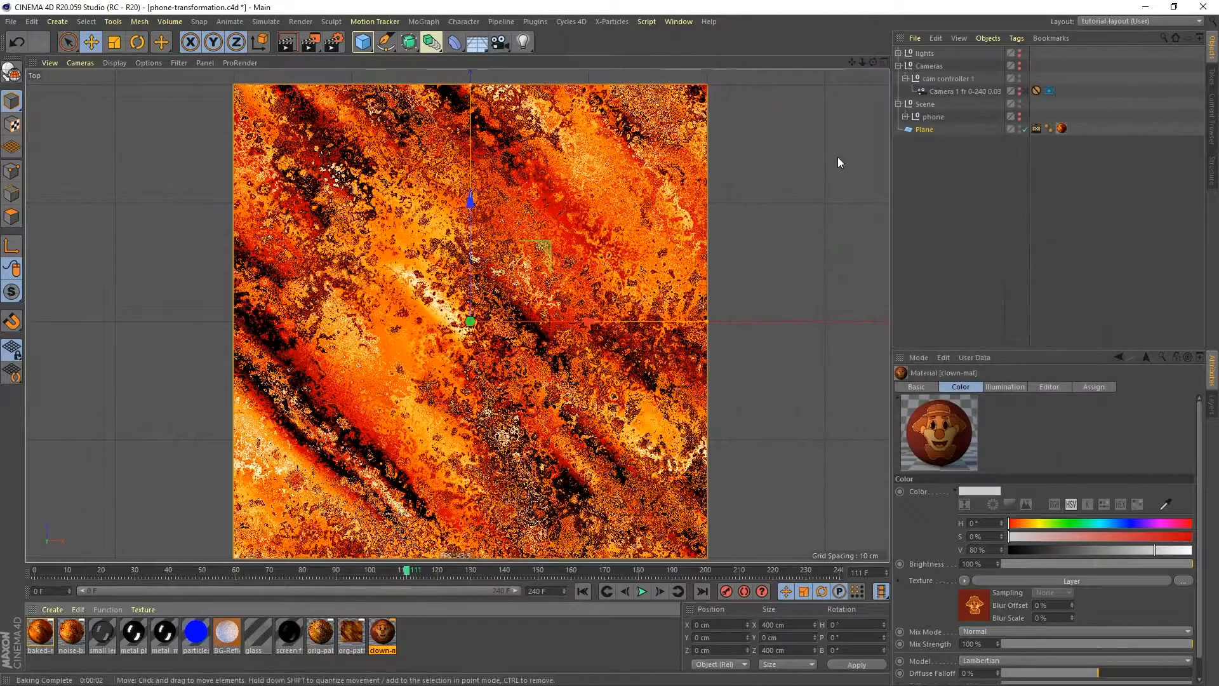
- Apply clown-mat to the Plane and set its texture tag's Selection to "y"
{"action": "left_click_drag", "start_coordinate": [386, 631], "coordinate": [929, 129]}
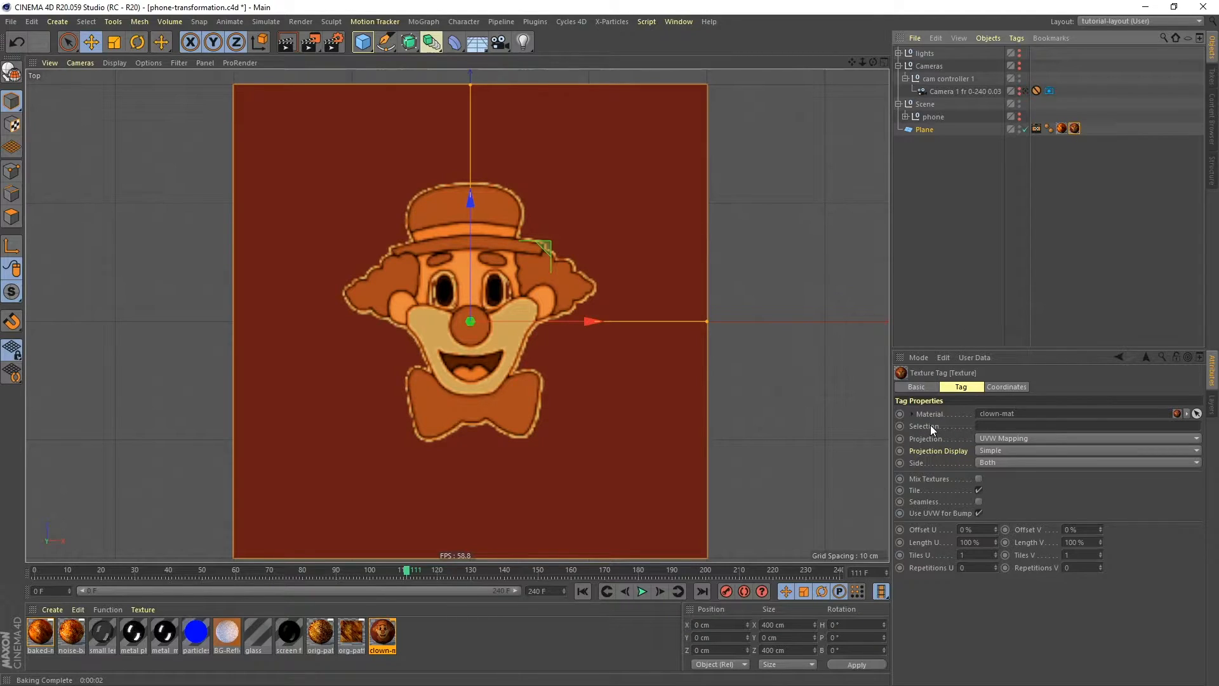
{"action": "left_click", "coordinate": [1016, 425]}
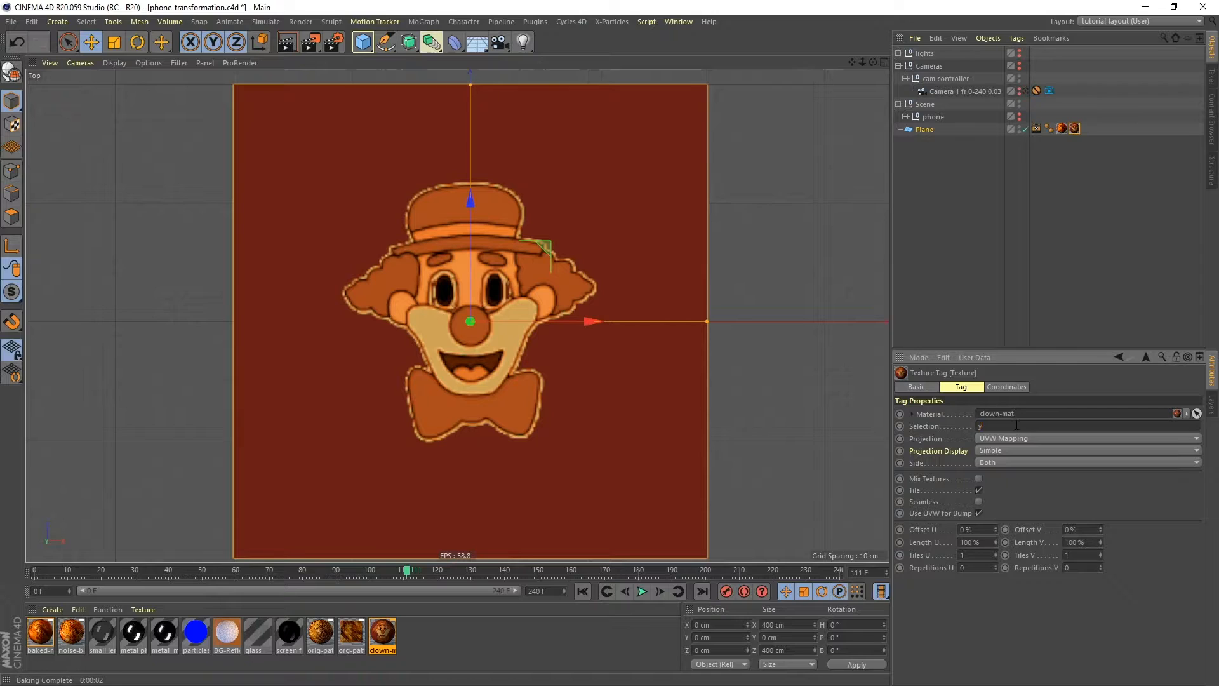
{"action": "key", "text": "Return"}
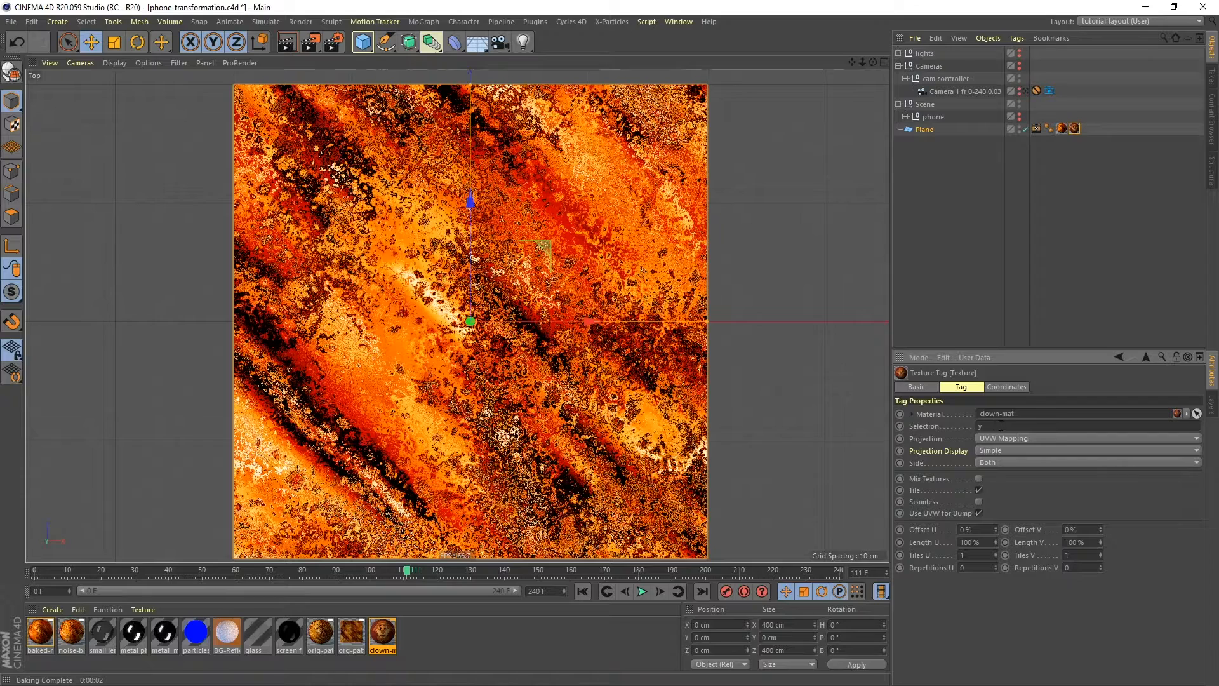
- Set the Selection of the Plane's baked-mat texture tag to "y"
{"action": "left_click", "coordinate": [1062, 128]}
{"action": "left_click", "coordinate": [988, 427]}
{"action": "key", "text": "Return"}
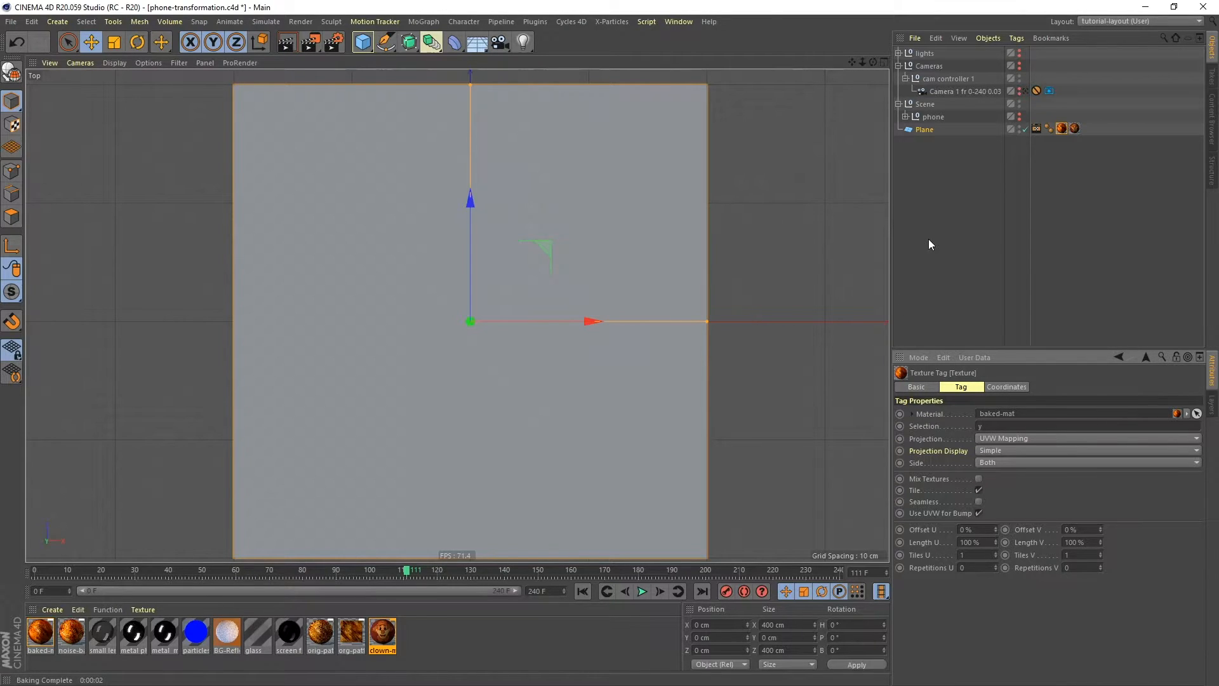
- Add an X-Particles xpSystem to the scene
{"action": "left_click", "coordinate": [603, 21]}
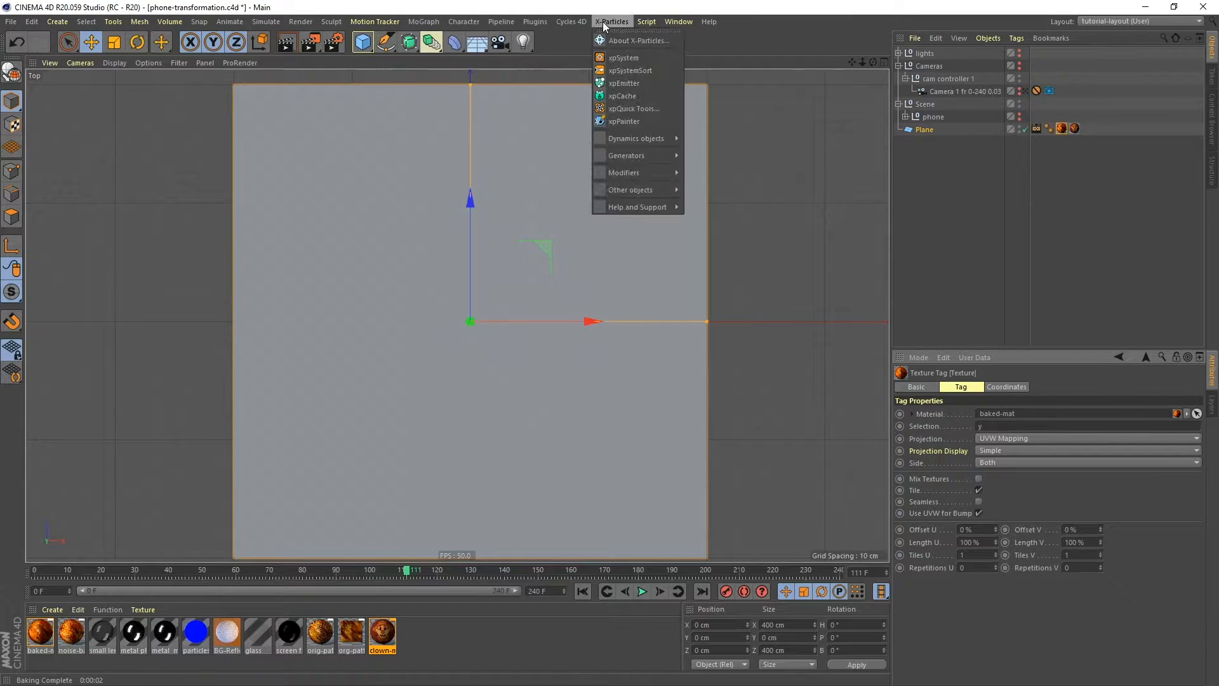
{"action": "left_click", "coordinate": [620, 59]}
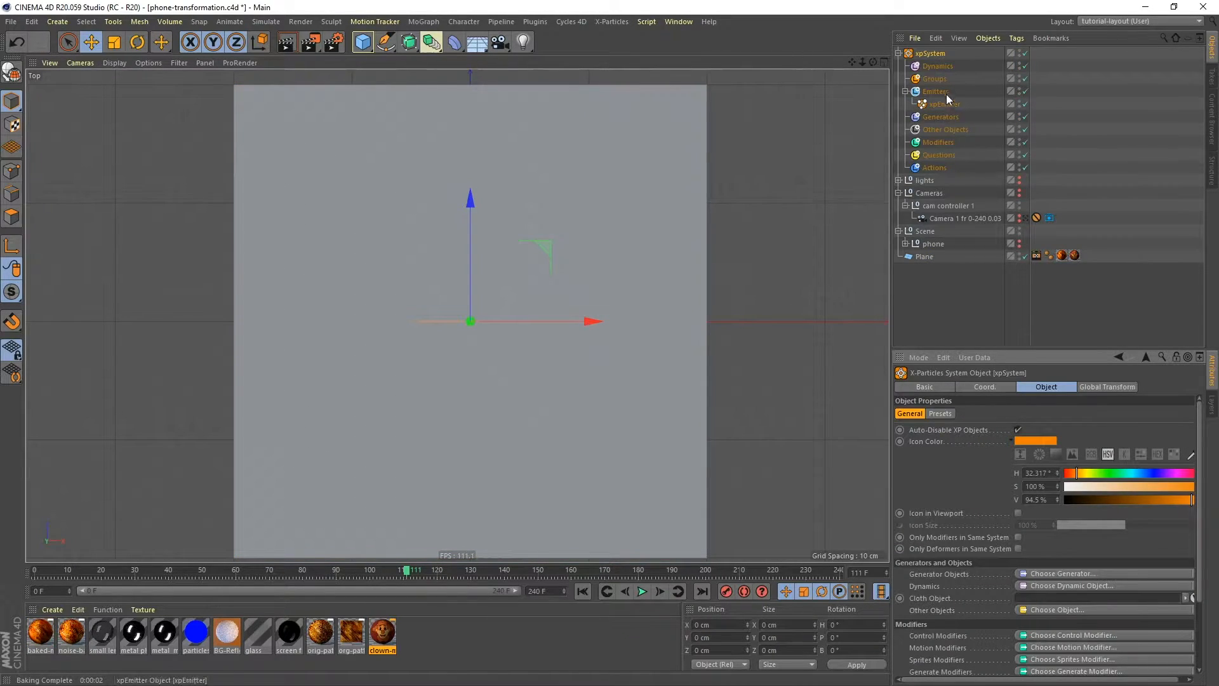
- Move the xpSystem below the Plane in the object hierarchy and preview the xpEmitter's default emission from the first frame in perspective view
{"action": "left_click_drag", "start_coordinate": [933, 55], "coordinate": [924, 273]}
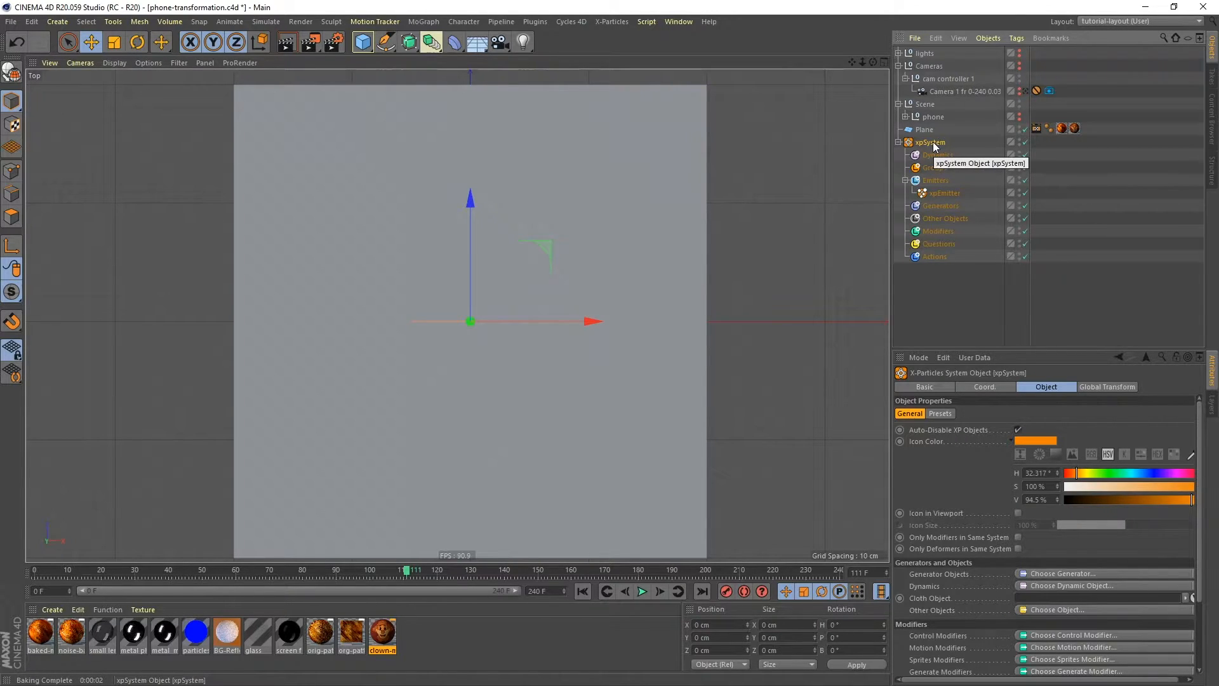
{"action": "left_click", "coordinate": [933, 192]}
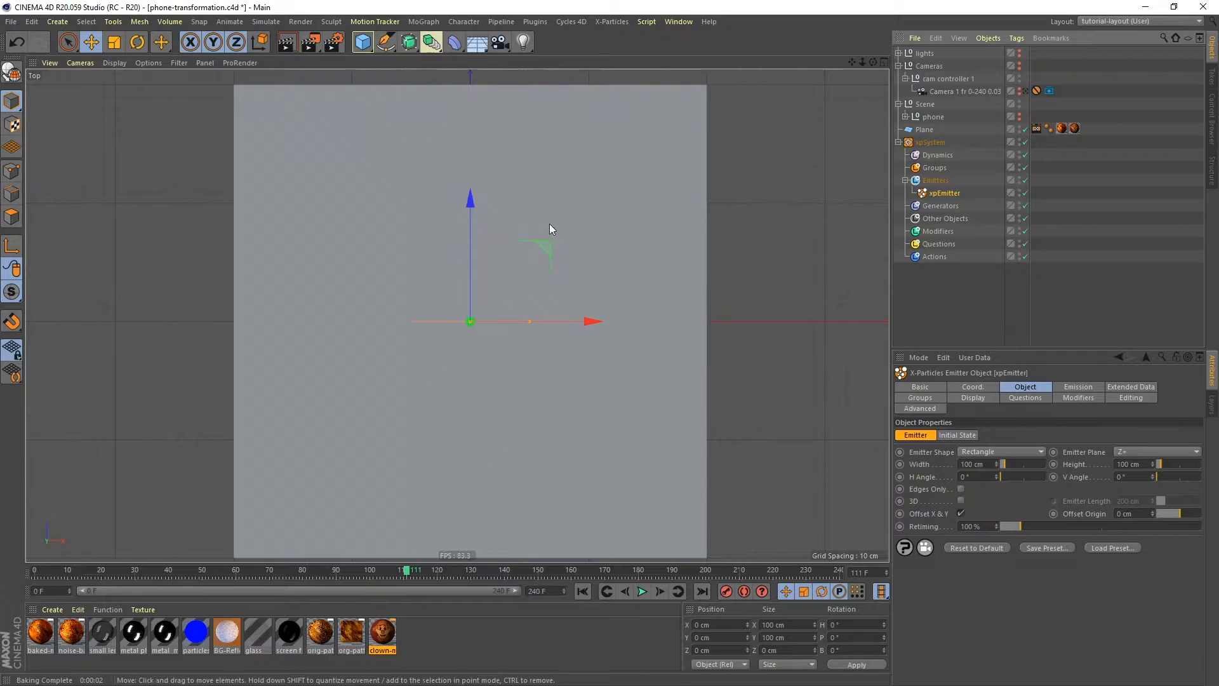
{"action": "key", "text": "F1"}
{"action": "left_click_drag", "start_coordinate": [597, 250], "coordinate": [551, 382], "text": "alt"}
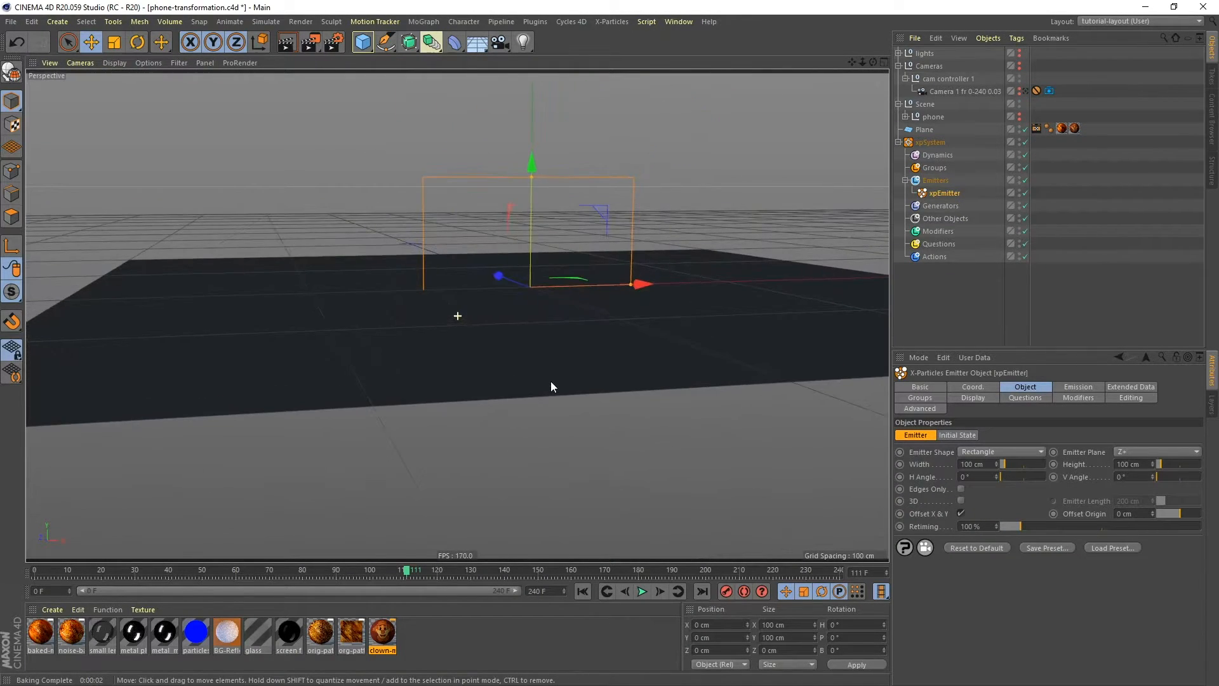
{"action": "left_click_drag", "start_coordinate": [581, 322], "coordinate": [594, 322], "text": "alt"}
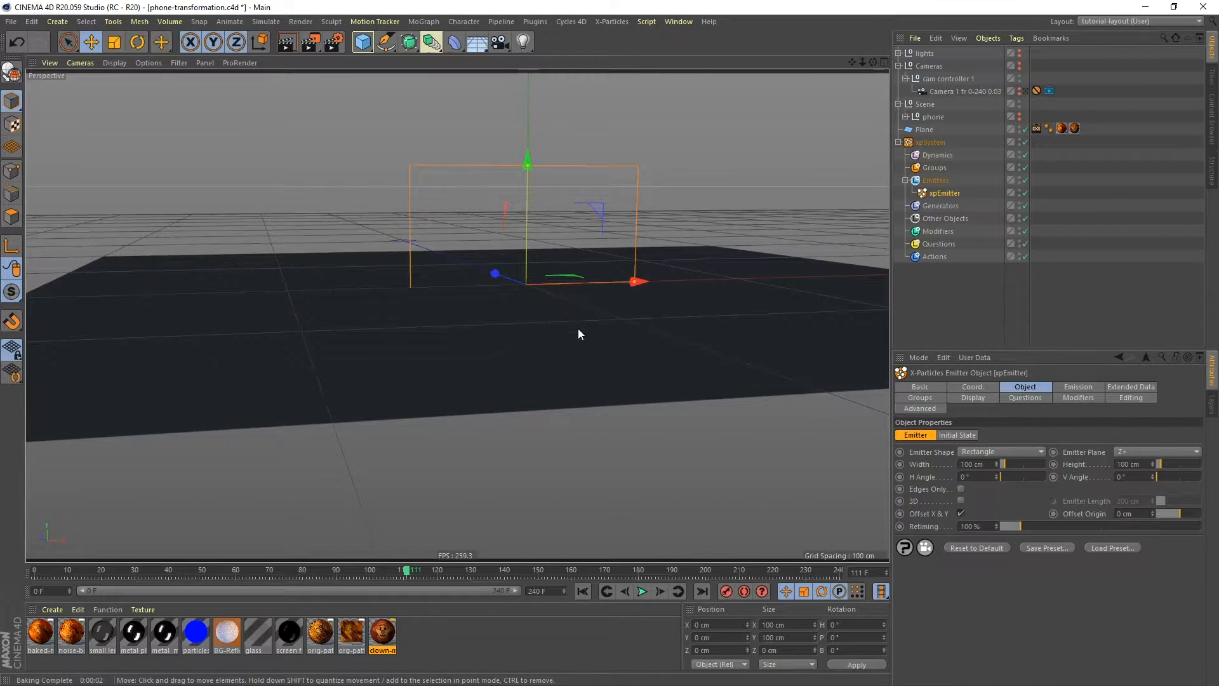
{"action": "left_click", "coordinate": [584, 591]}
{"action": "left_click", "coordinate": [643, 590]}
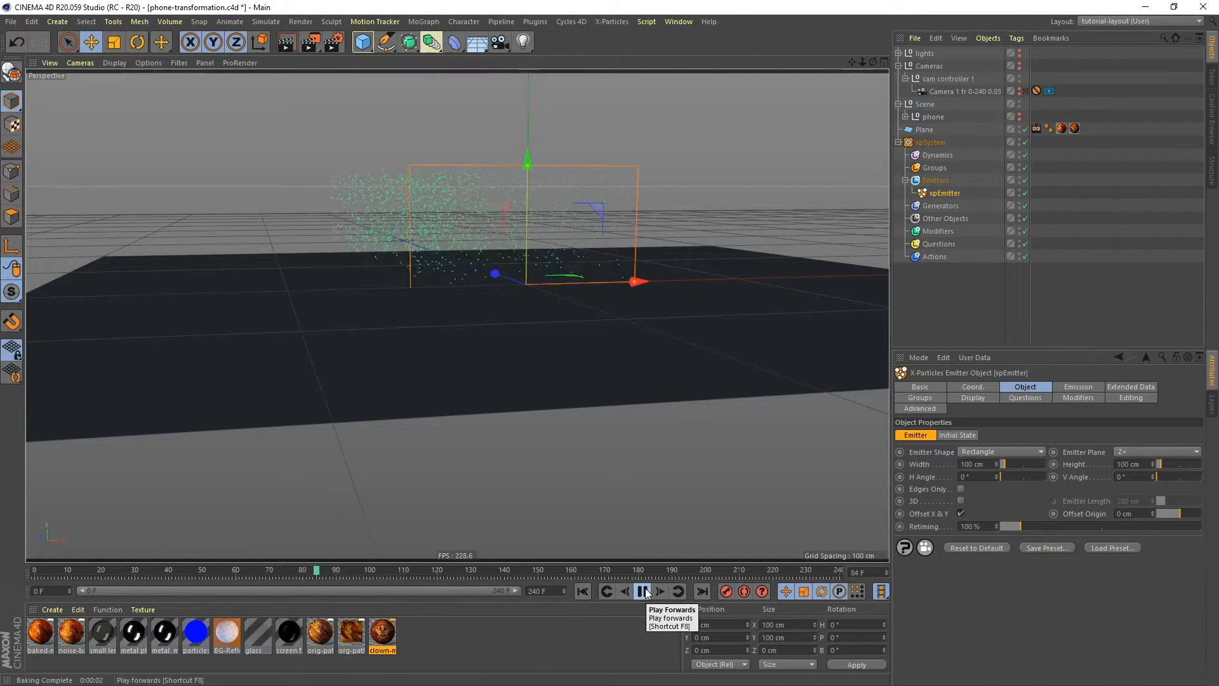
{"action": "left_click", "coordinate": [643, 591]}
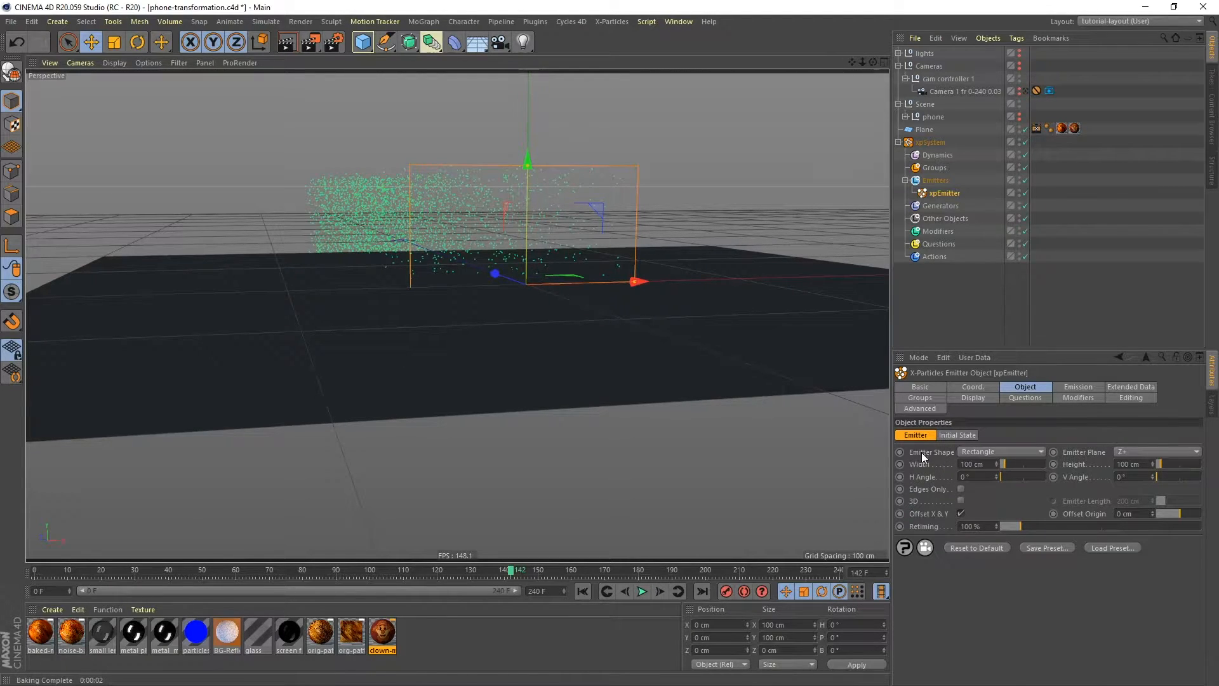
- Set the xpEmitter's Emitter Shape to Object and assign the Plane as its source object
{"action": "left_click", "coordinate": [999, 450]}
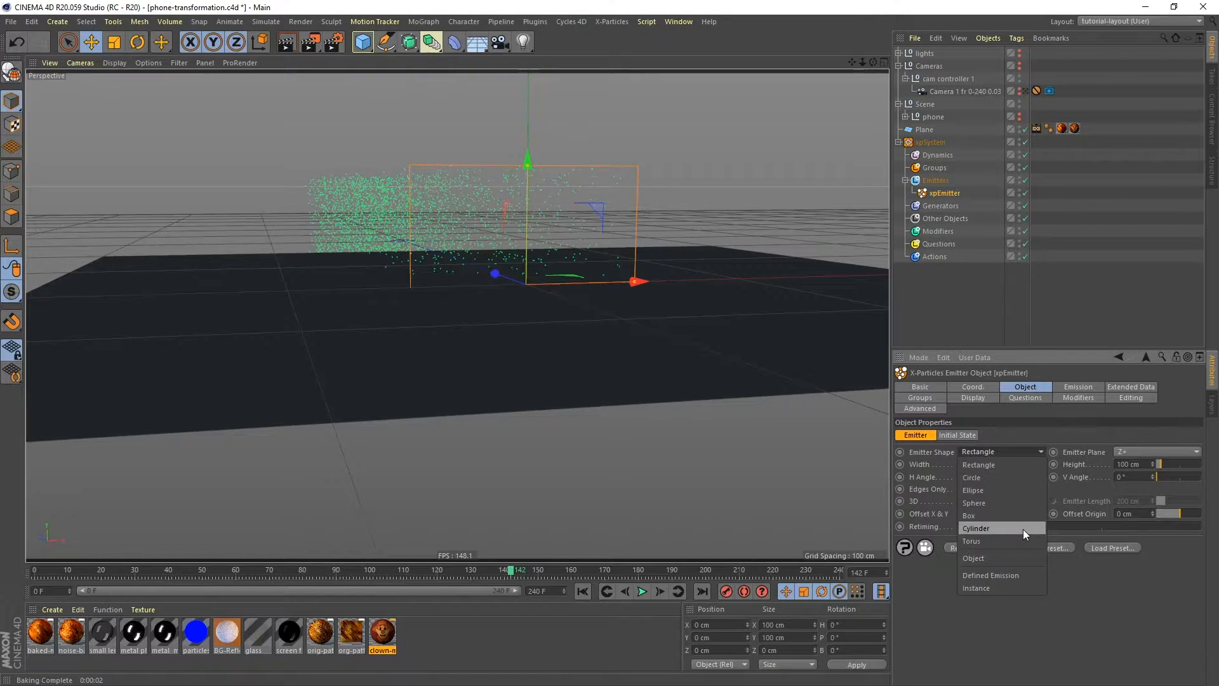
{"action": "left_click", "coordinate": [980, 558]}
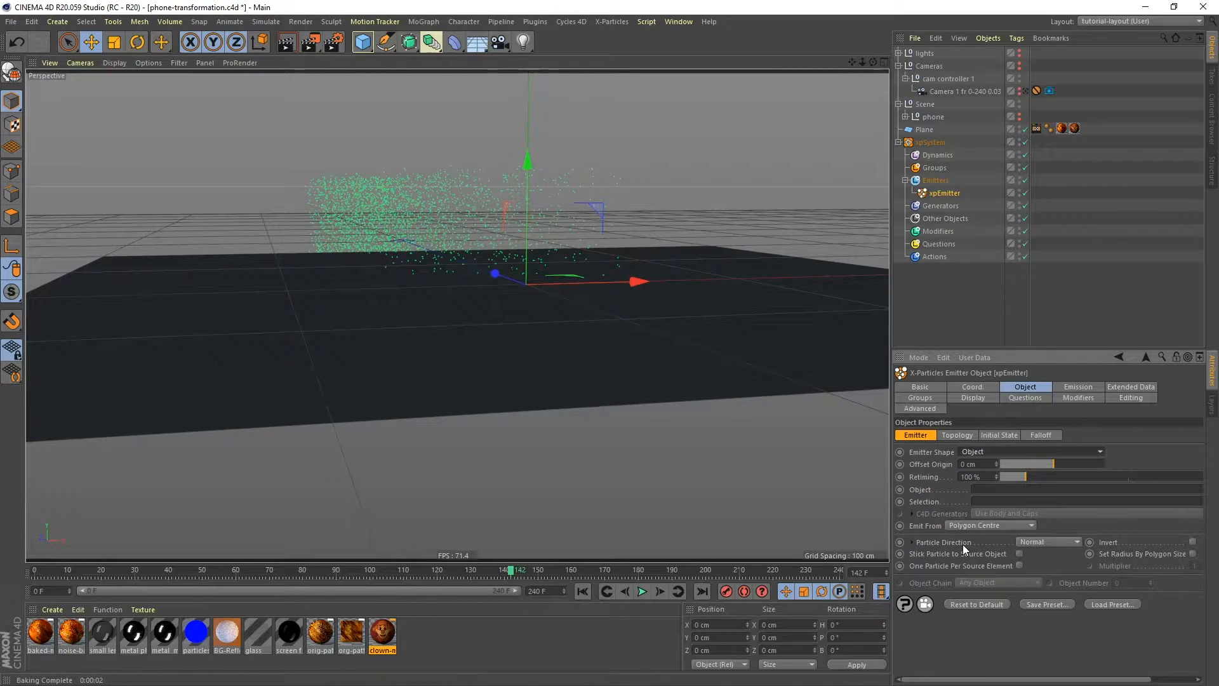
{"action": "left_click_drag", "start_coordinate": [924, 128], "coordinate": [994, 495]}
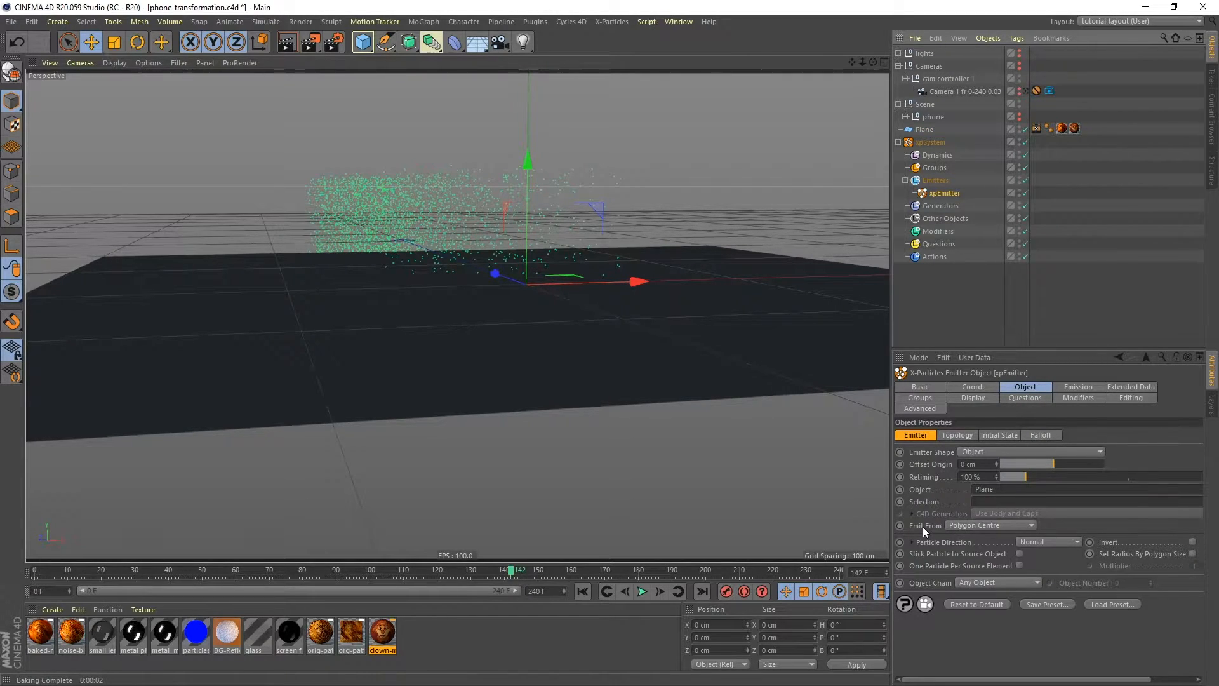
- Set the emitter to emit from Texture and assign the Plane's baked-mat texture tag as its Texture Tag
{"action": "left_click", "coordinate": [1022, 524]}
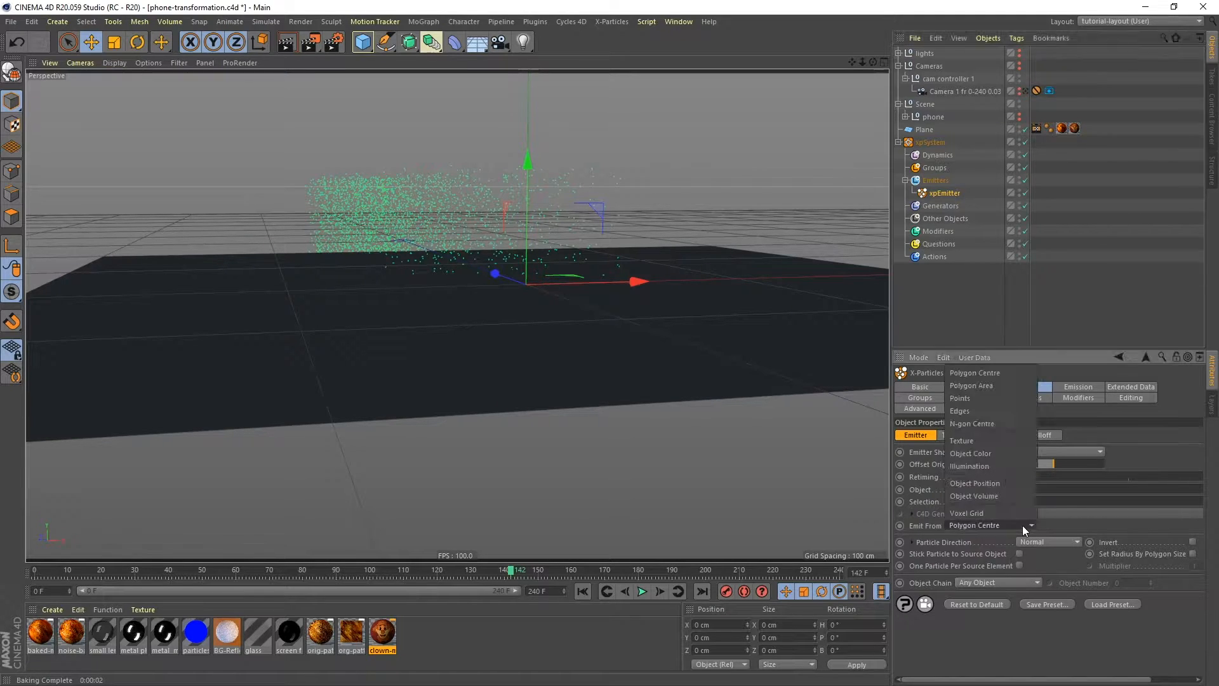
{"action": "left_click", "coordinate": [972, 439]}
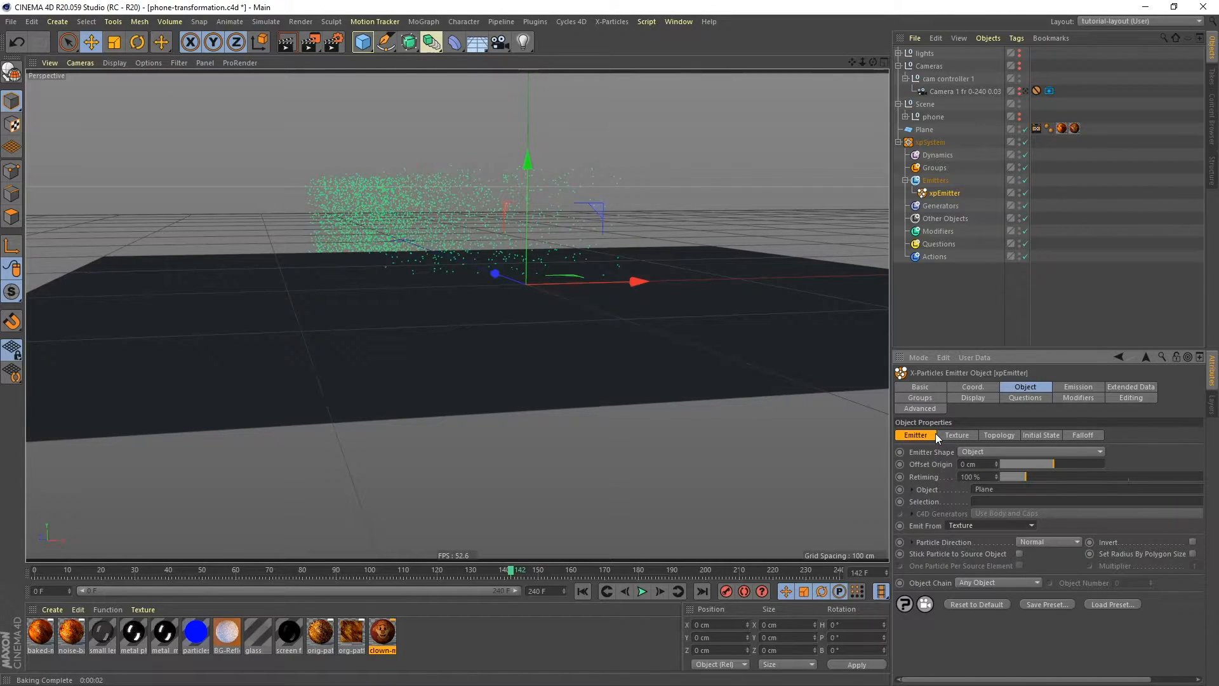
{"action": "left_click", "coordinate": [954, 435]}
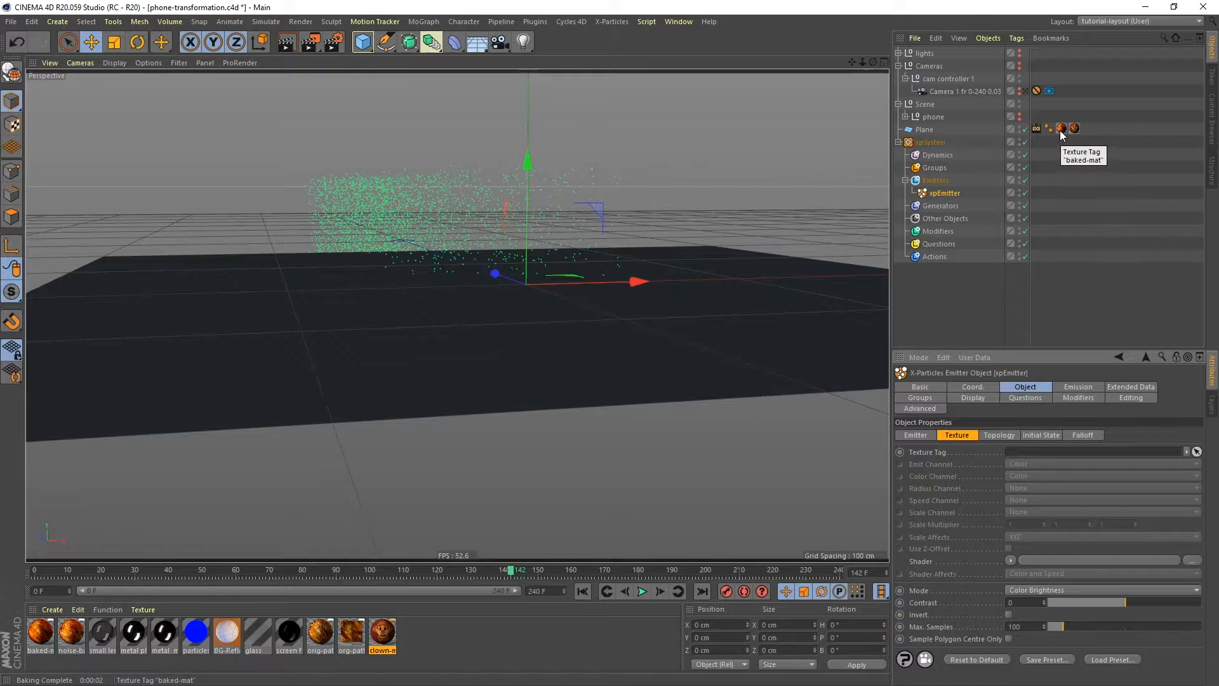
{"action": "left_click_drag", "start_coordinate": [1061, 130], "coordinate": [1025, 452]}
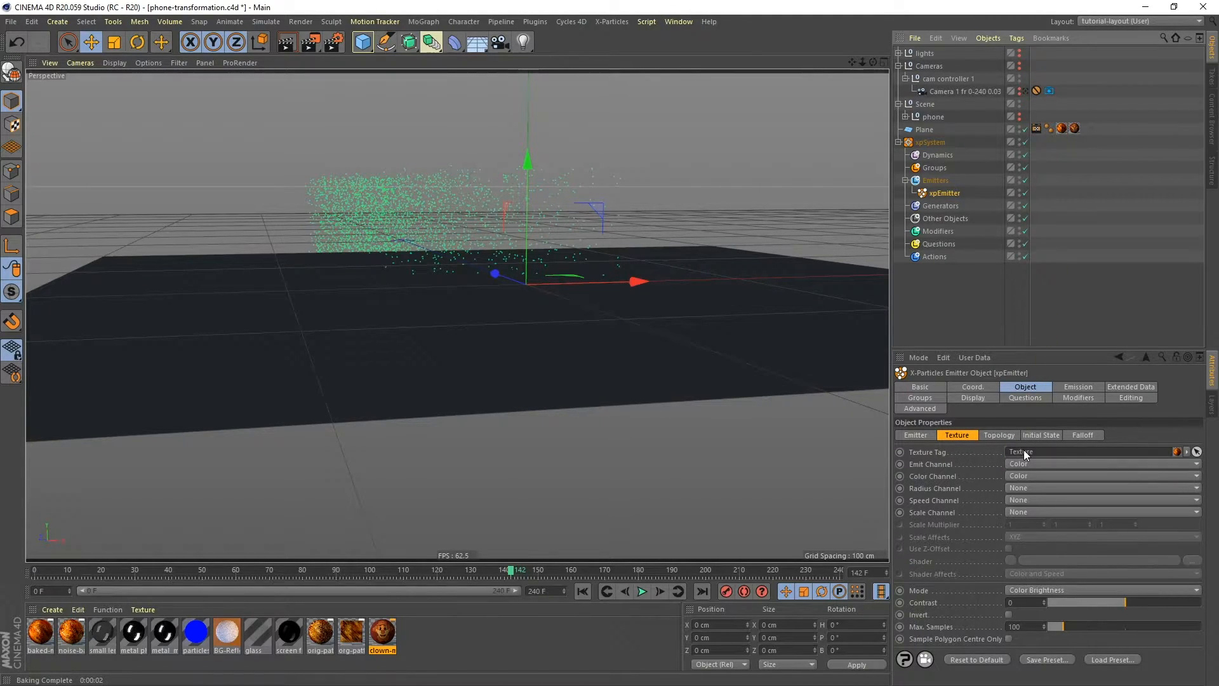
- Play the simulation from the first frame and examine the texture-based emission over the Plane
{"action": "left_click_drag", "start_coordinate": [566, 311], "coordinate": [634, 272], "text": "alt"}
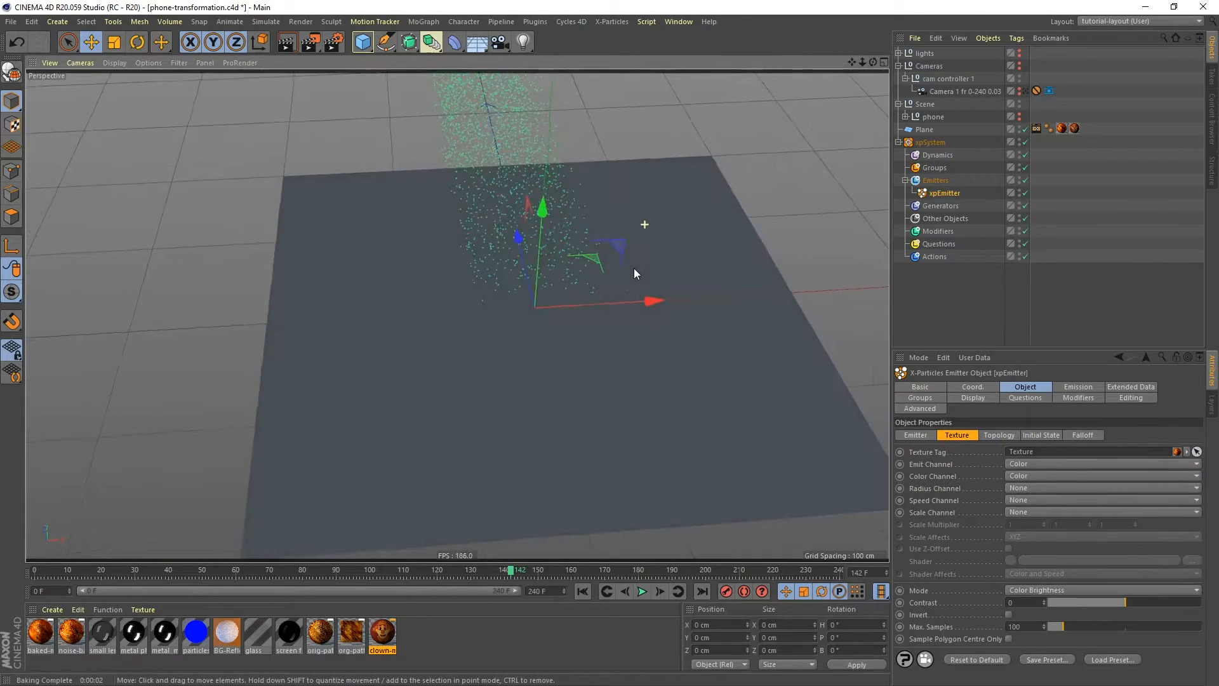
{"action": "left_click", "coordinate": [583, 591]}
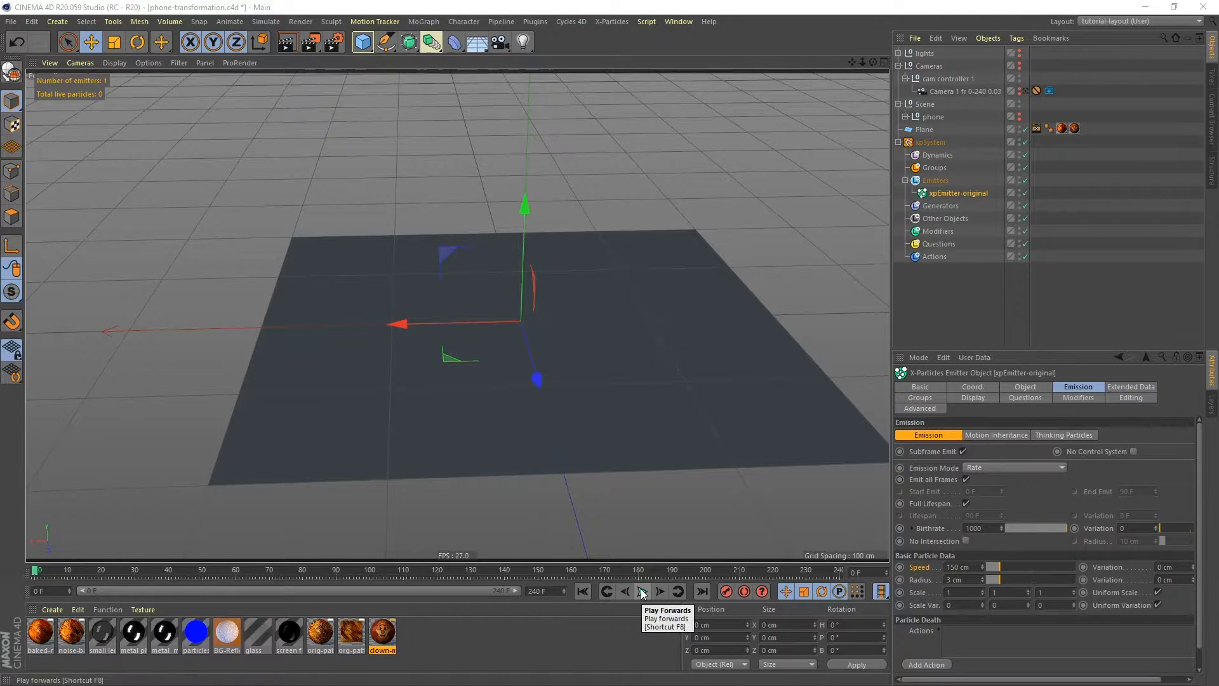
{"action": "left_click", "coordinate": [642, 592]}
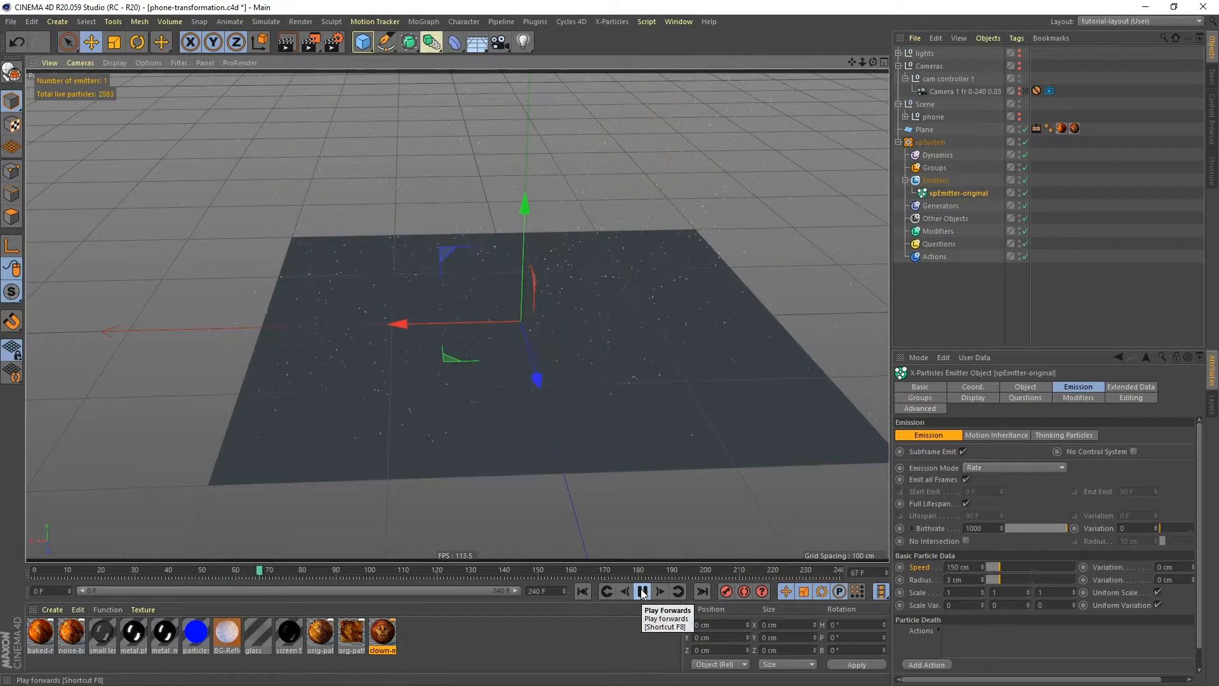
{"action": "left_click", "coordinate": [642, 592]}
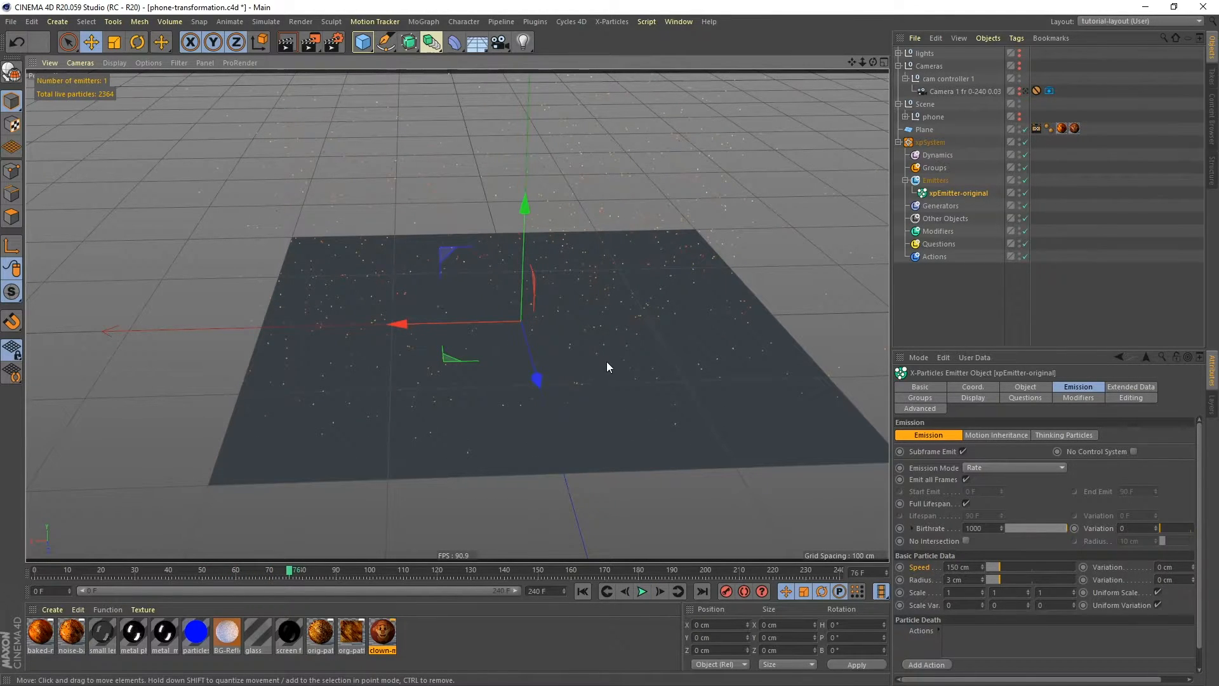
{"action": "mouse_move", "coordinate": [579, 371]}
{"action": "left_mouse_down", "text": "alt"}
{"action": "mouse_move", "coordinate": [574, 341]}
{"action": "mouse_move", "coordinate": [584, 383]}
{"action": "left_mouse_up", "text": "alt"}
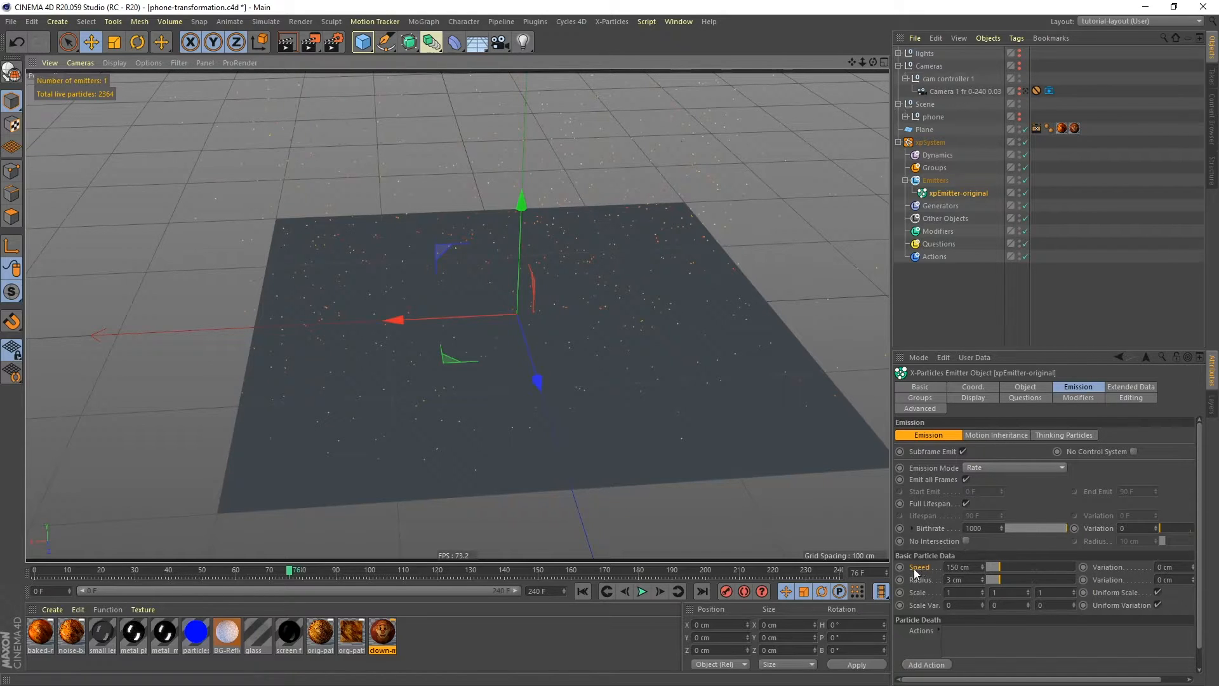
- Set xpEmitter-original's particle Speed to 0 cm and its Emission Mode to Shot, and replay the simulation from the first frame
{"action": "left_click", "coordinate": [955, 566]}
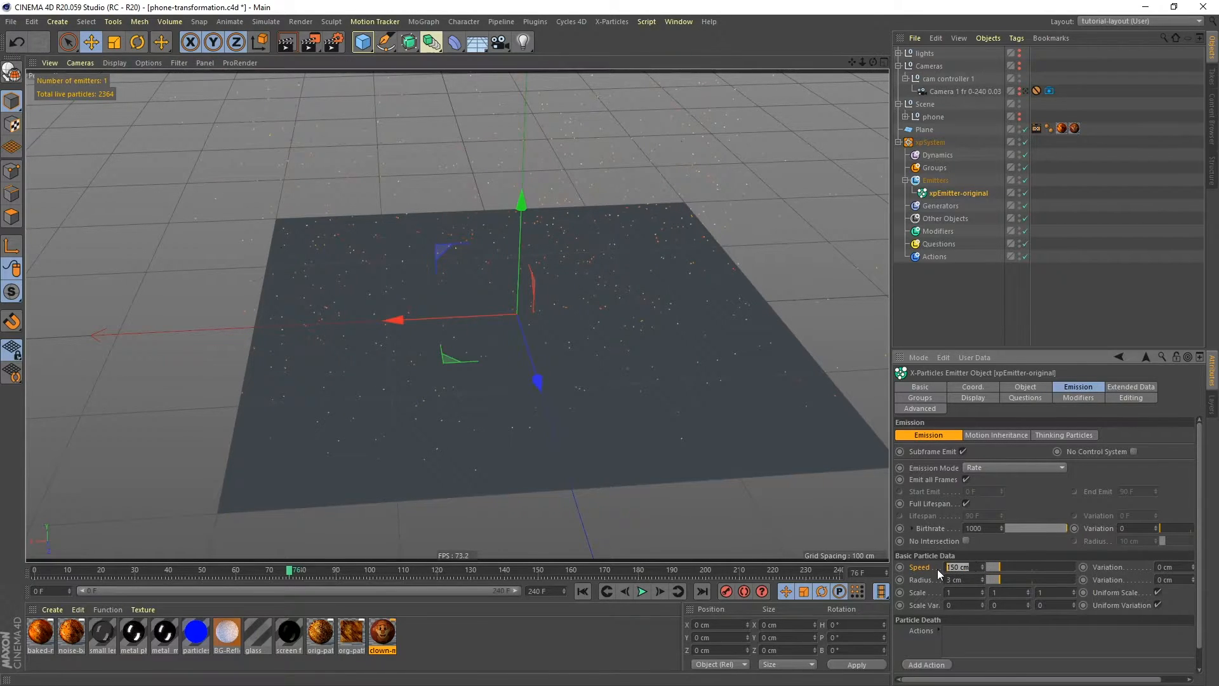
{"action": "type", "text": "0"}
{"action": "key", "text": "Return"}
{"action": "left_click", "coordinate": [1006, 467]}
{"action": "left_click", "coordinate": [981, 505]}
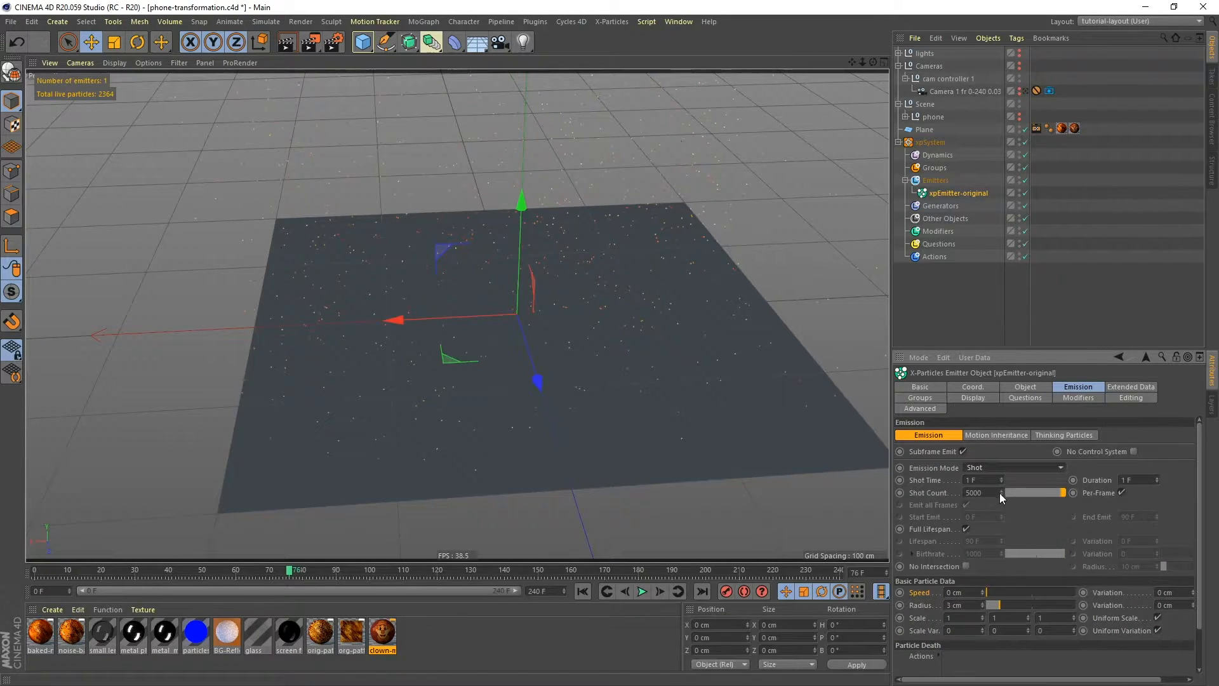
{"action": "left_click", "coordinate": [991, 493]}
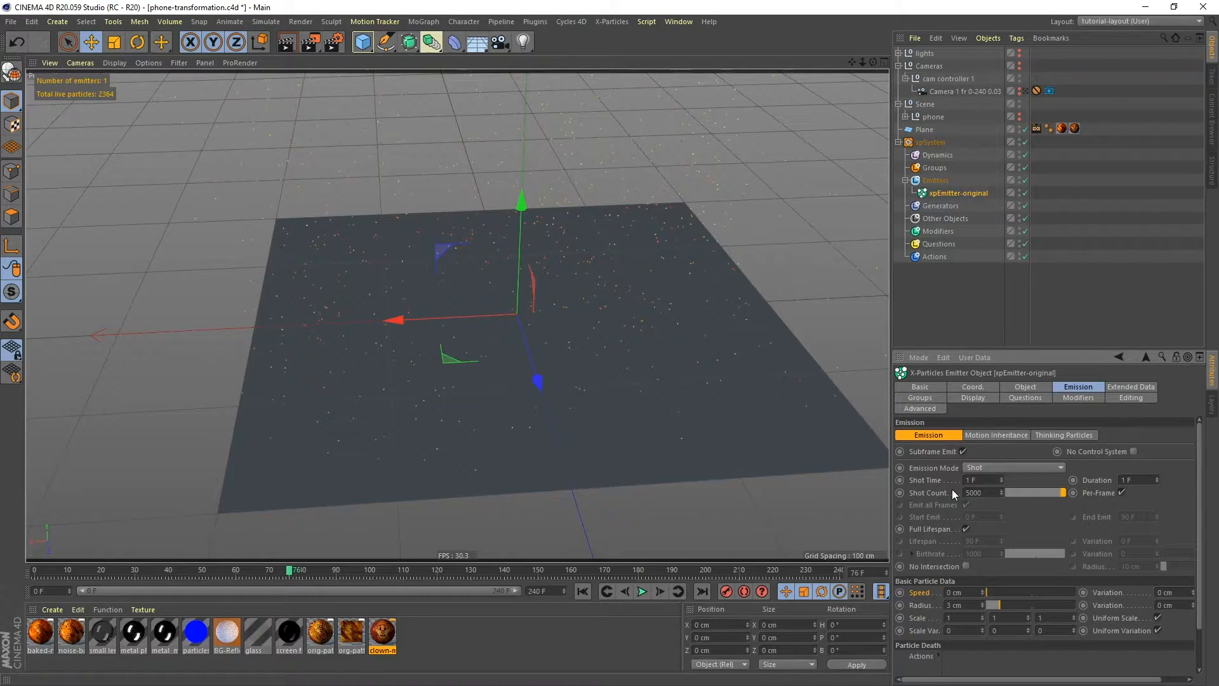
{"action": "left_click", "coordinate": [581, 590]}
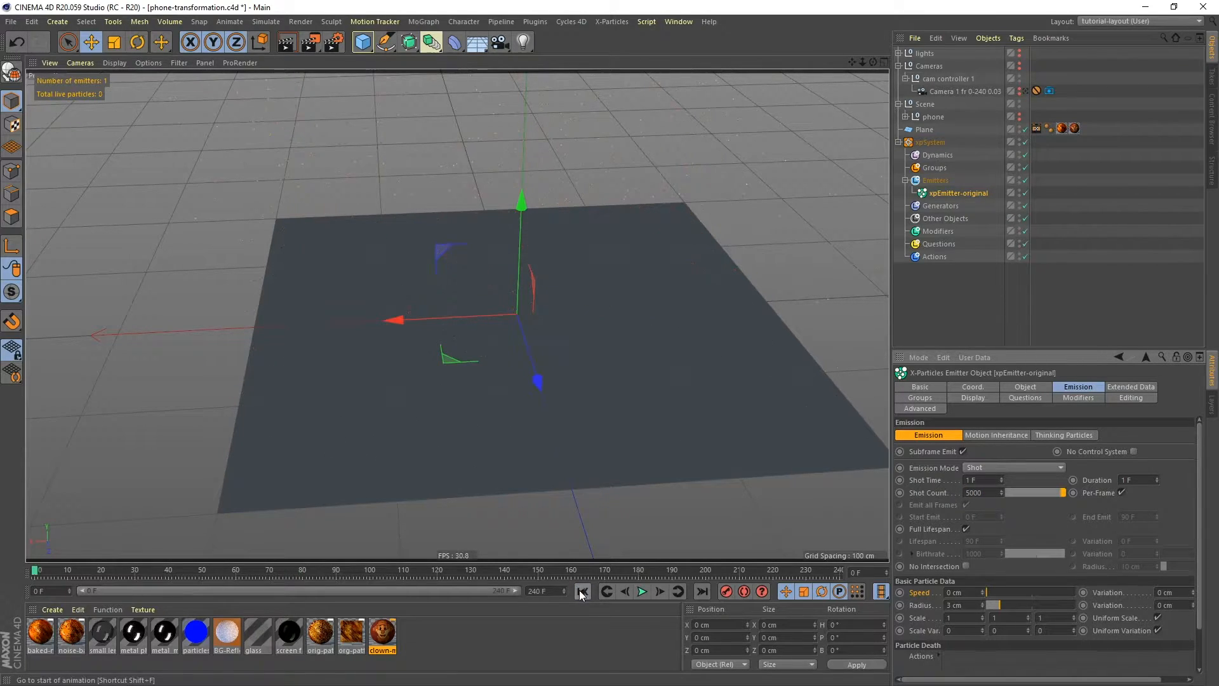
{"action": "left_click", "coordinate": [639, 591]}
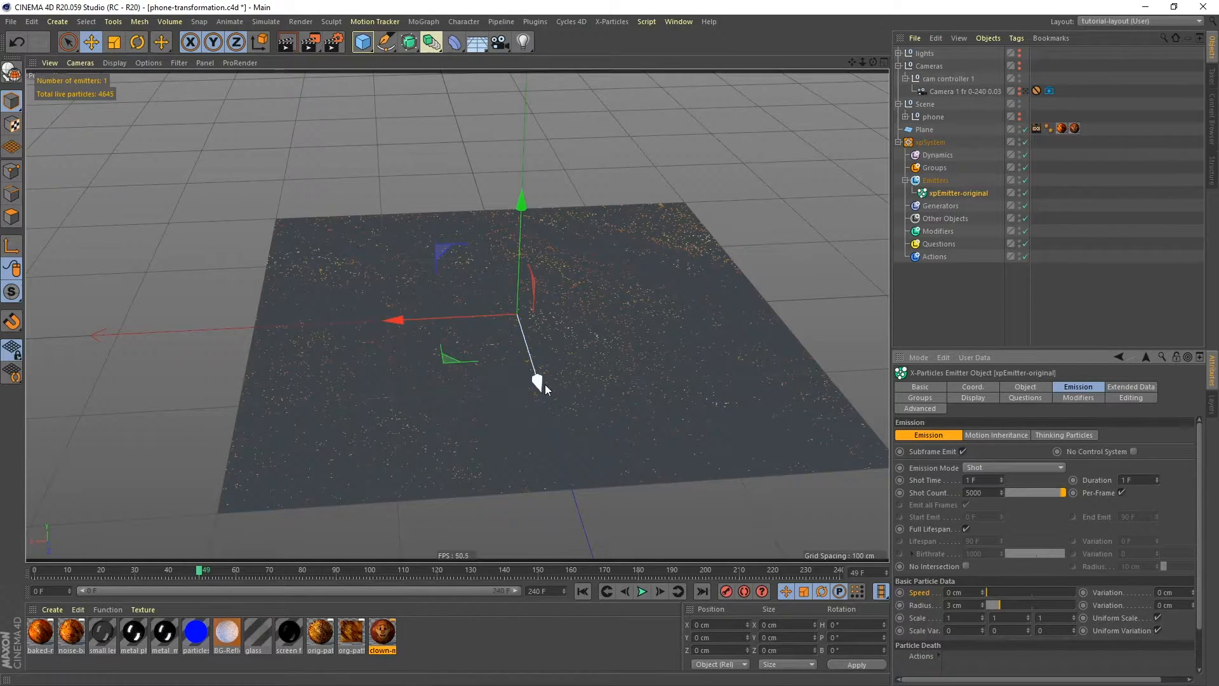
- Set the Editor Display of xpEmitter-original's particles to Circle
{"action": "left_click", "coordinate": [980, 395]}
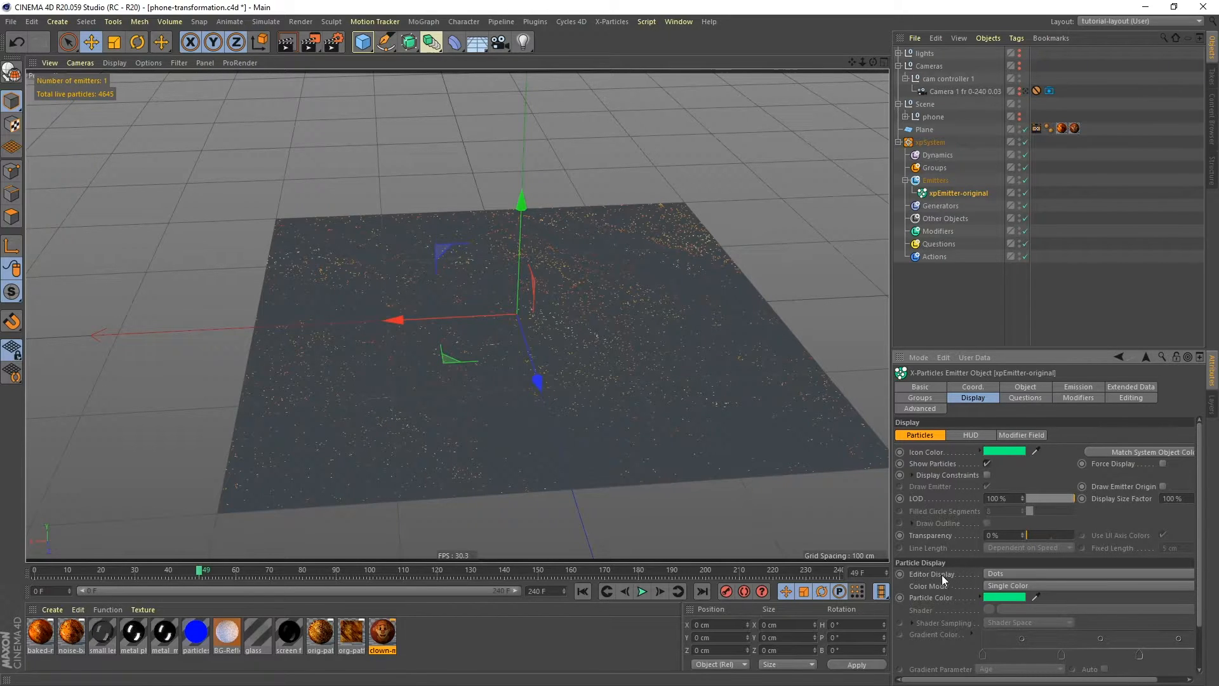
{"action": "left_click", "coordinate": [1011, 574]}
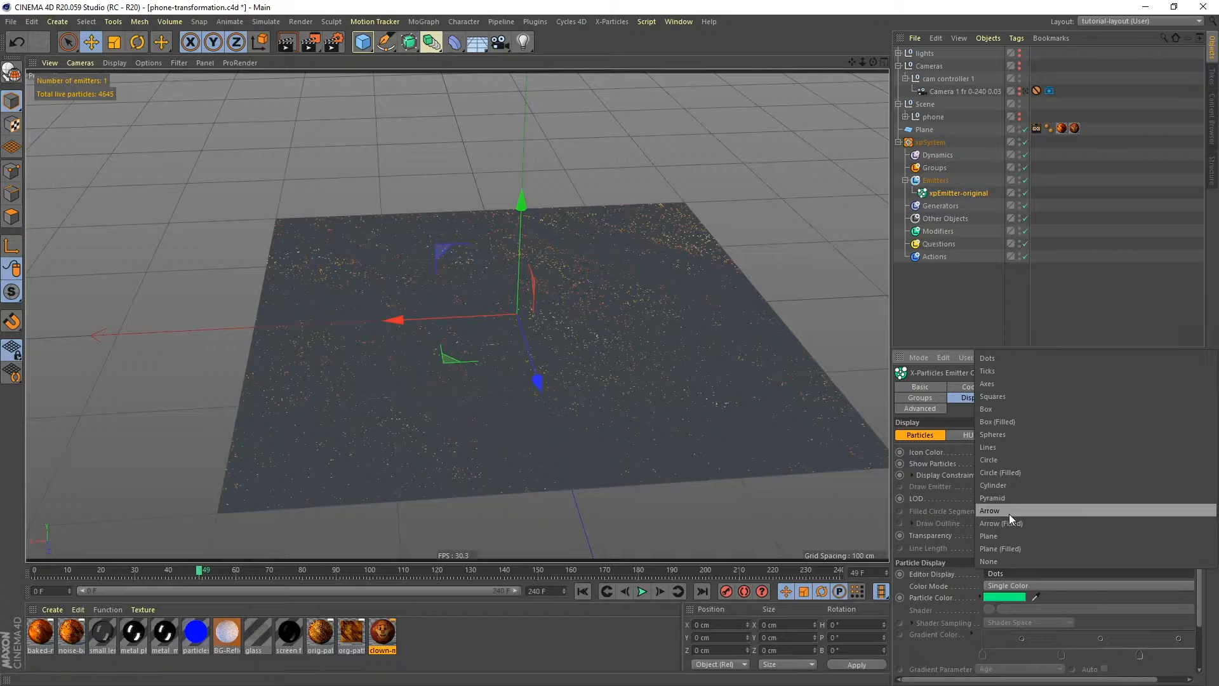
{"action": "left_click", "coordinate": [1000, 458]}
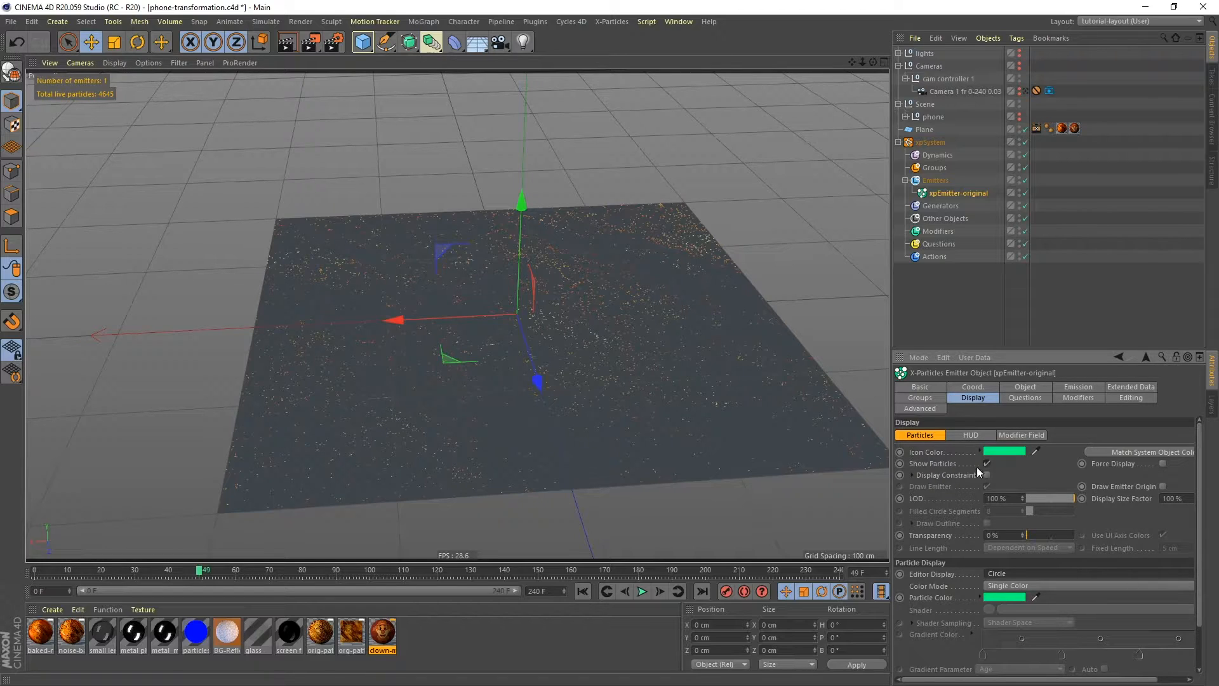
- Replay the simulation from the first frame and examine from close up how the circle particles sit relative to the Plane's surface
{"action": "left_click", "coordinate": [583, 592]}
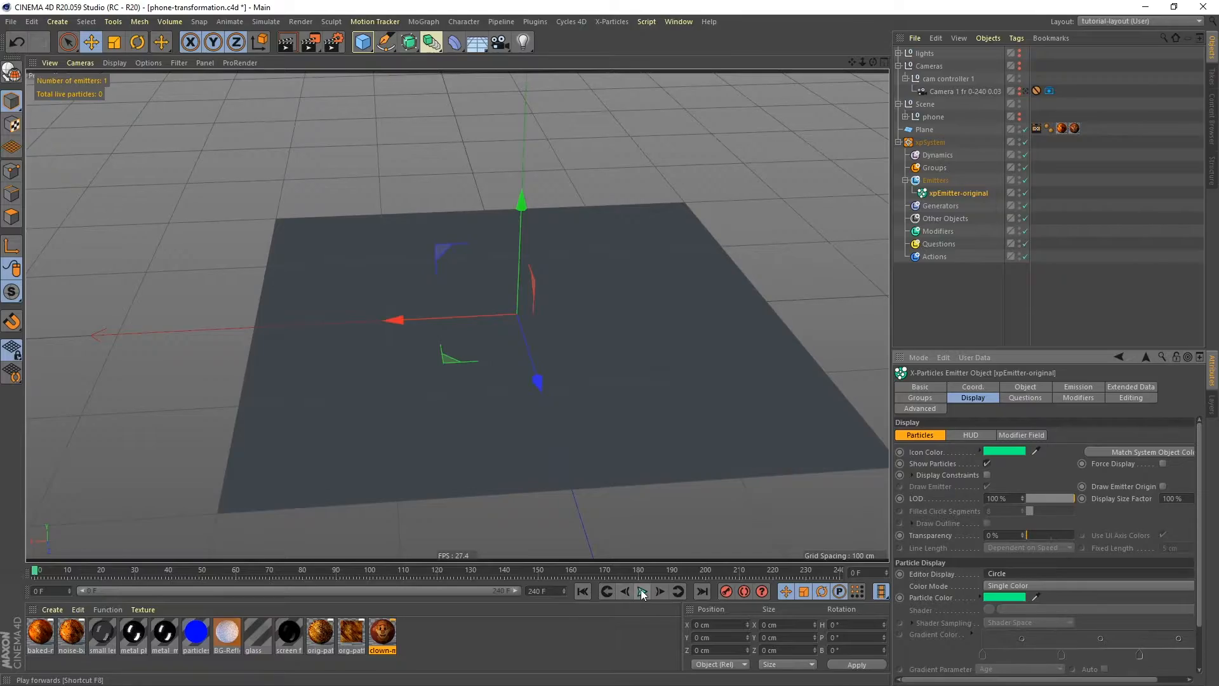
{"action": "left_click", "coordinate": [642, 592]}
{"action": "left_click", "coordinate": [643, 592]}
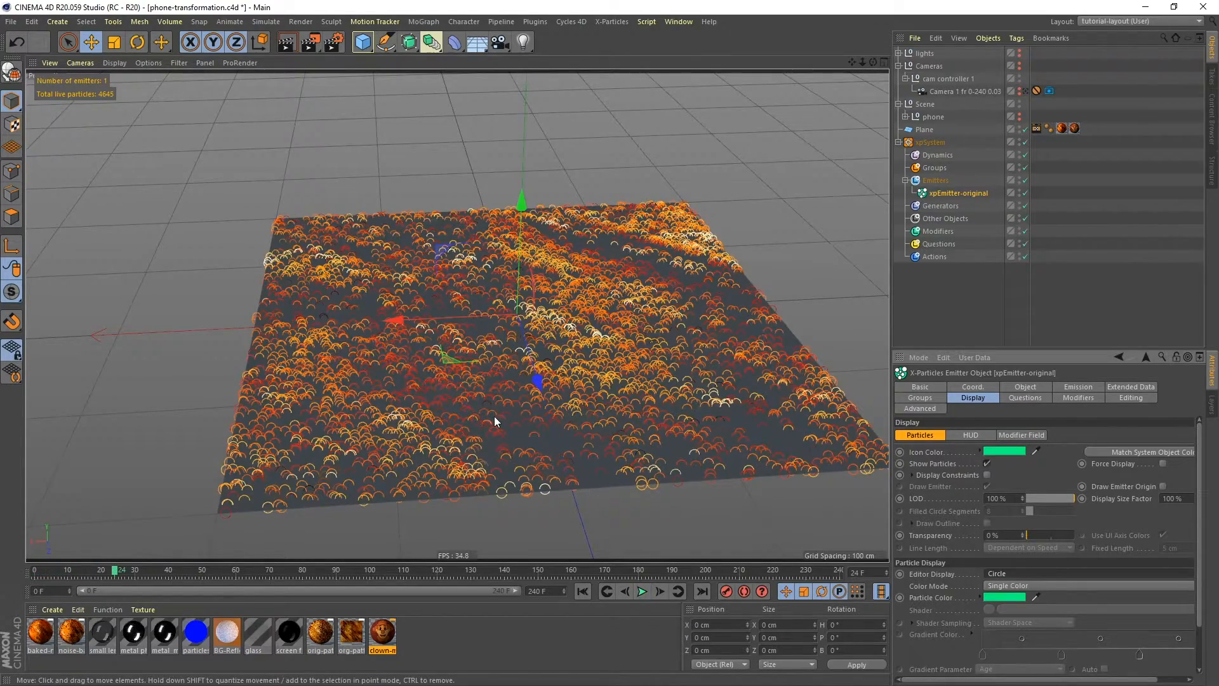
{"action": "right_click_drag", "start_coordinate": [494, 416], "coordinate": [532, 421], "text": "alt"}
{"action": "middle_click_drag", "start_coordinate": [532, 421], "coordinate": [478, 317], "text": "alt"}
{"action": "right_click_drag", "start_coordinate": [478, 322], "coordinate": [473, 303], "text": "alt"}
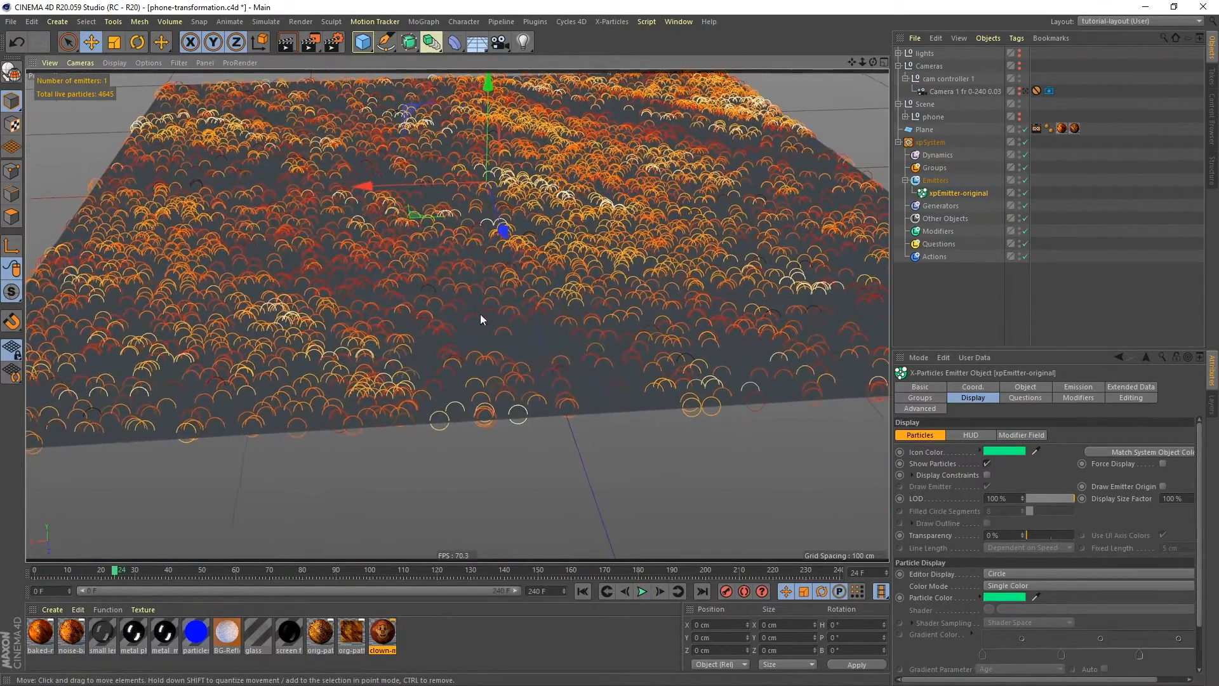
{"action": "left_click_drag", "start_coordinate": [551, 369], "coordinate": [527, 291], "text": "alt"}
{"action": "mouse_move", "coordinate": [512, 370]}
{"action": "left_mouse_down", "text": "alt"}
{"action": "mouse_move", "coordinate": [517, 331]}
{"action": "mouse_move", "coordinate": [506, 402]}
{"action": "mouse_move", "coordinate": [509, 348]}
{"action": "mouse_move", "coordinate": [515, 375]}
{"action": "mouse_move", "coordinate": [527, 371]}
{"action": "left_mouse_up", "text": "alt"}
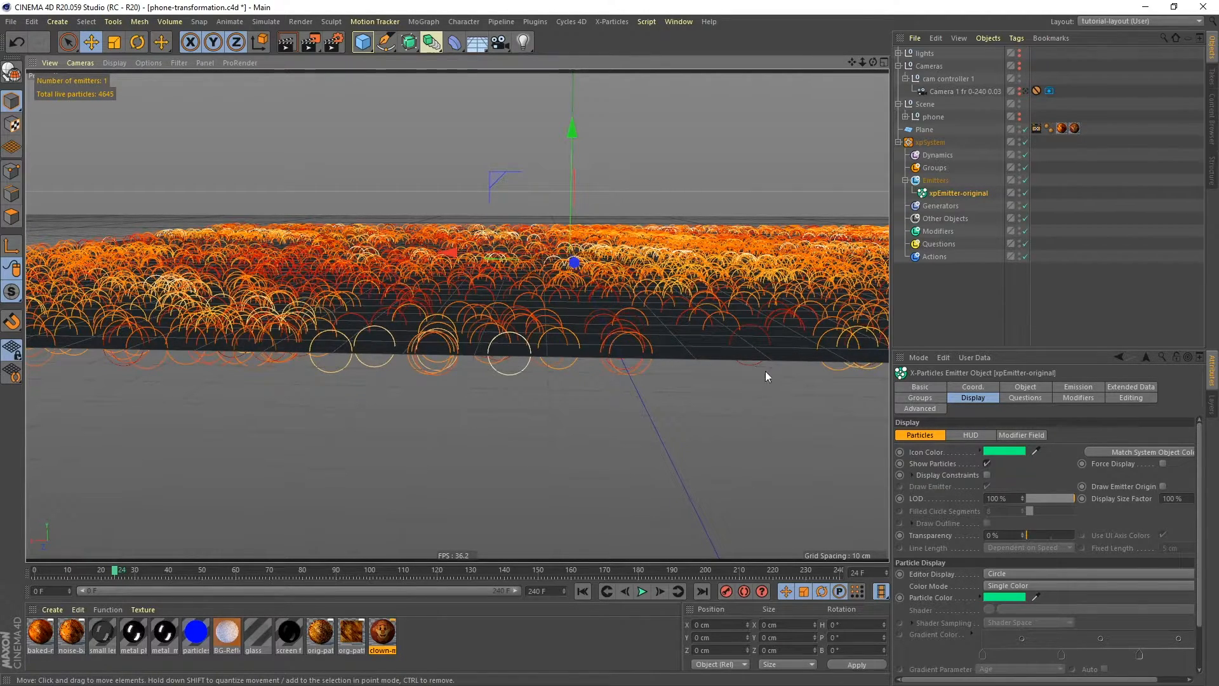
- Set xpEmitter-original's Offset Origin to 3 cm, matching the particle radius, and restart the simulation to frame 1
{"action": "left_click", "coordinate": [1021, 387]}
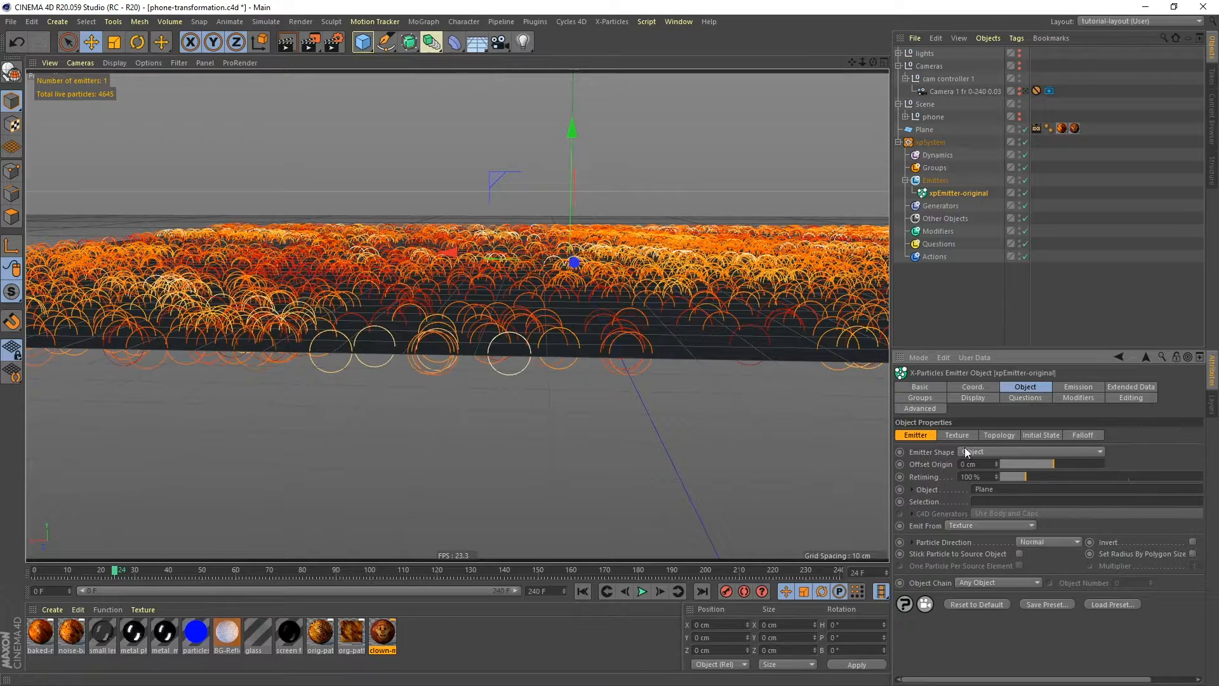
{"action": "left_click", "coordinate": [1073, 388]}
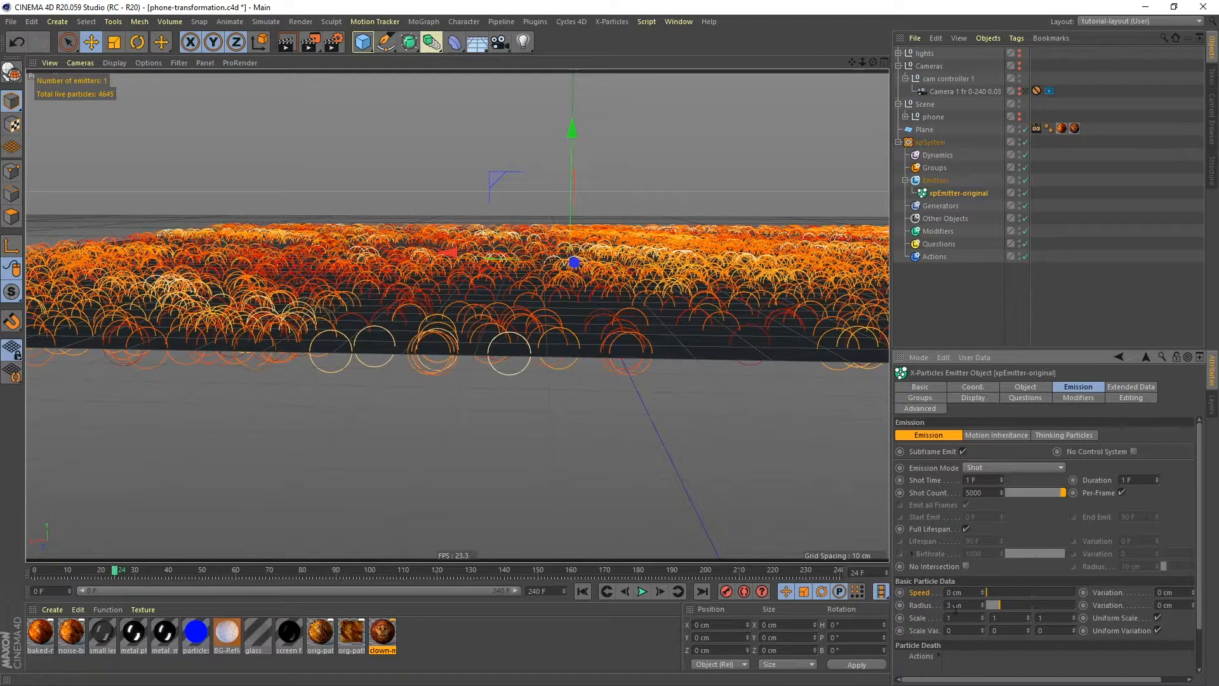
{"action": "left_click", "coordinate": [1014, 388]}
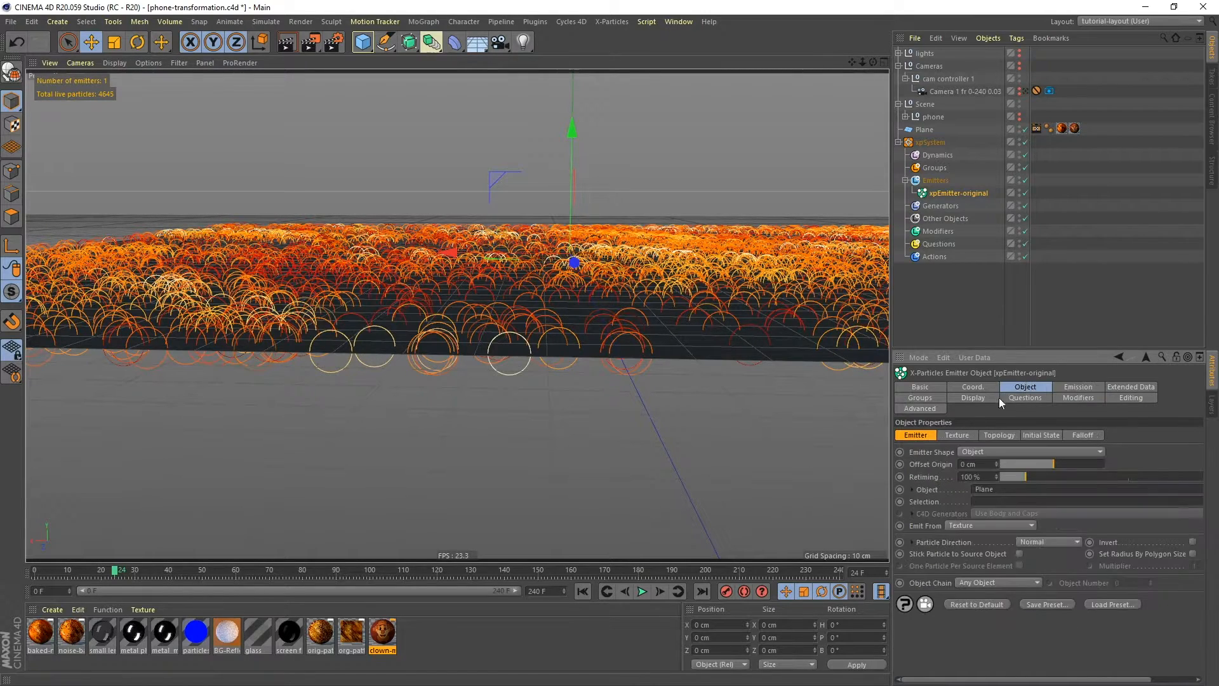
{"action": "double_click", "coordinate": [973, 462]}
{"action": "type", "text": "3"}
{"action": "left_click", "coordinate": [583, 591]}
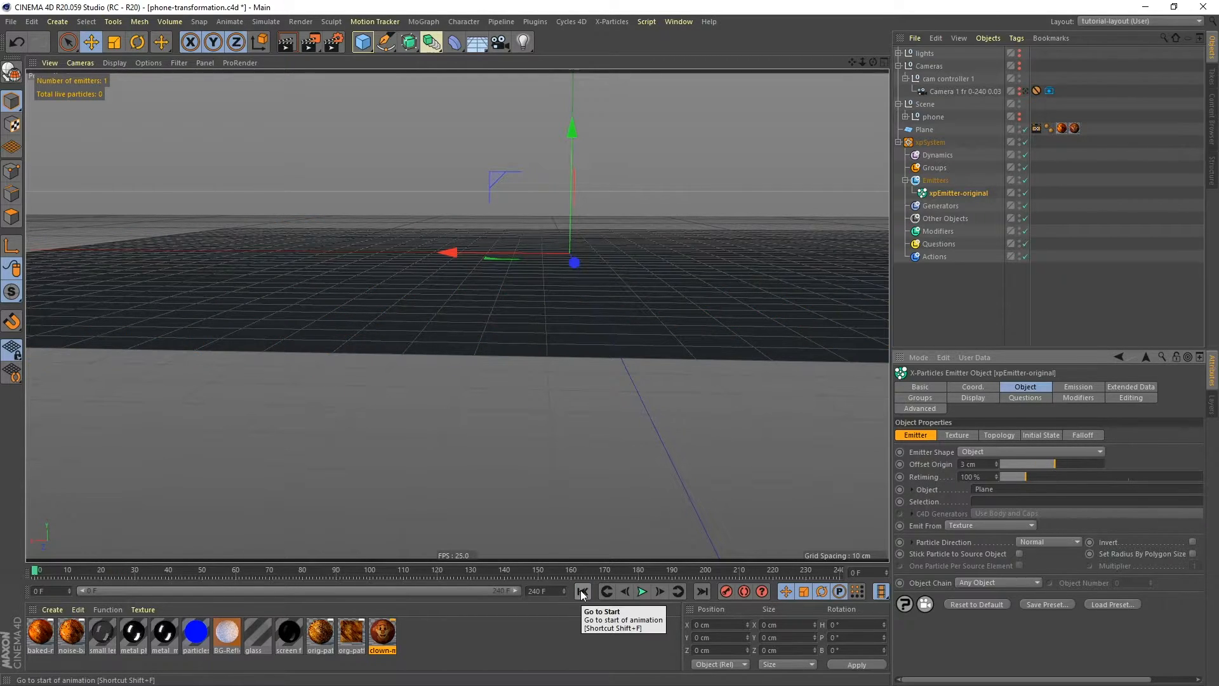
{"action": "key", "text": "g"}
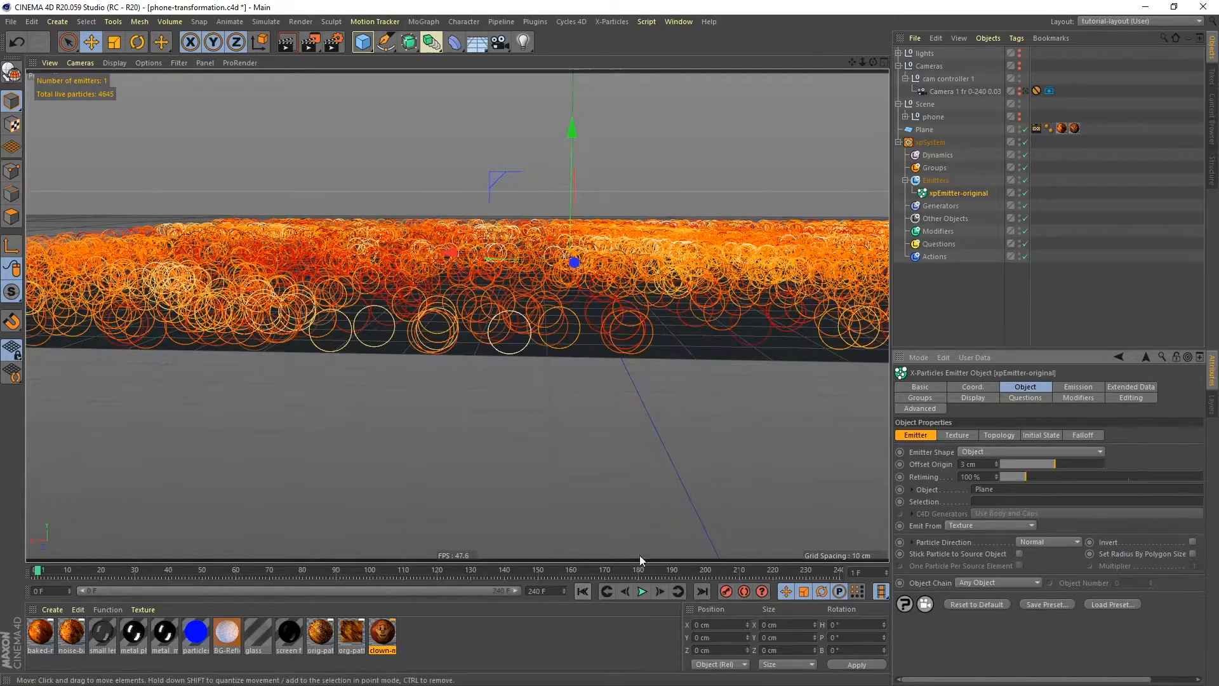
- Duplicate xpEmitter-original within the Emitters group and rename the copy xpEmitter-inherited
{"action": "left_click_drag", "start_coordinate": [655, 341], "coordinate": [671, 291], "text": "alt"}
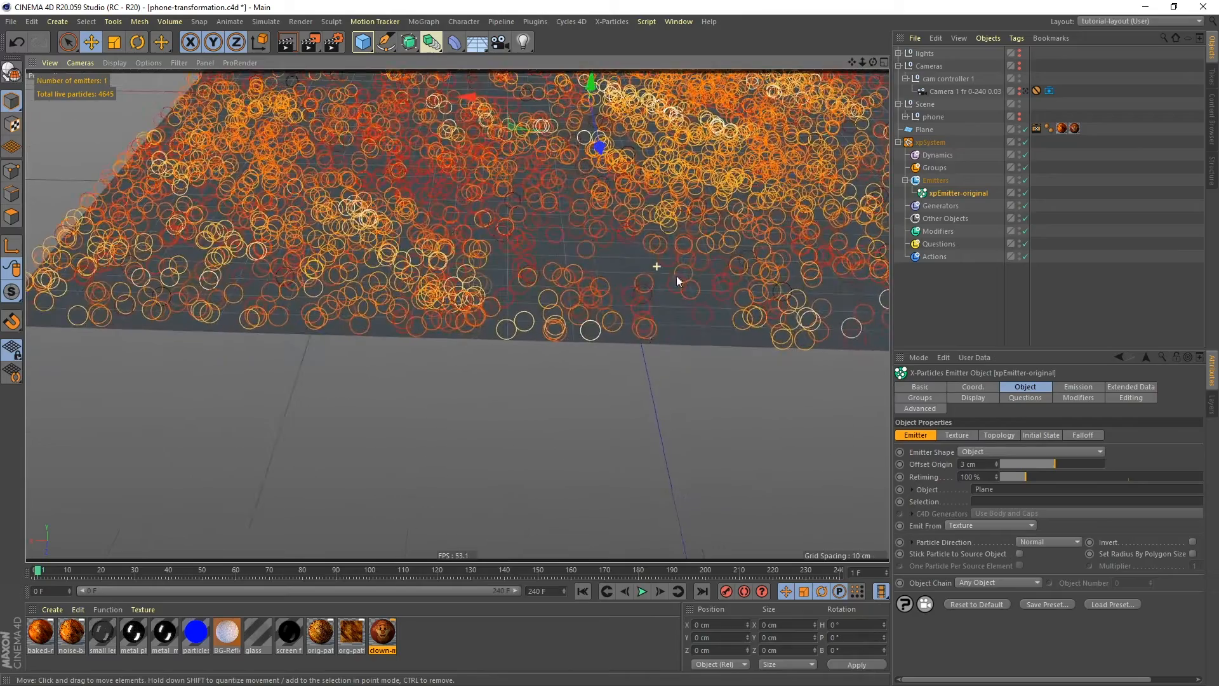
{"action": "scroll", "coordinate": [691, 238], "scroll_direction": "down", "scroll_amount": 5}
{"action": "middle_click_drag", "start_coordinate": [729, 198], "coordinate": [628, 330], "text": "alt"}
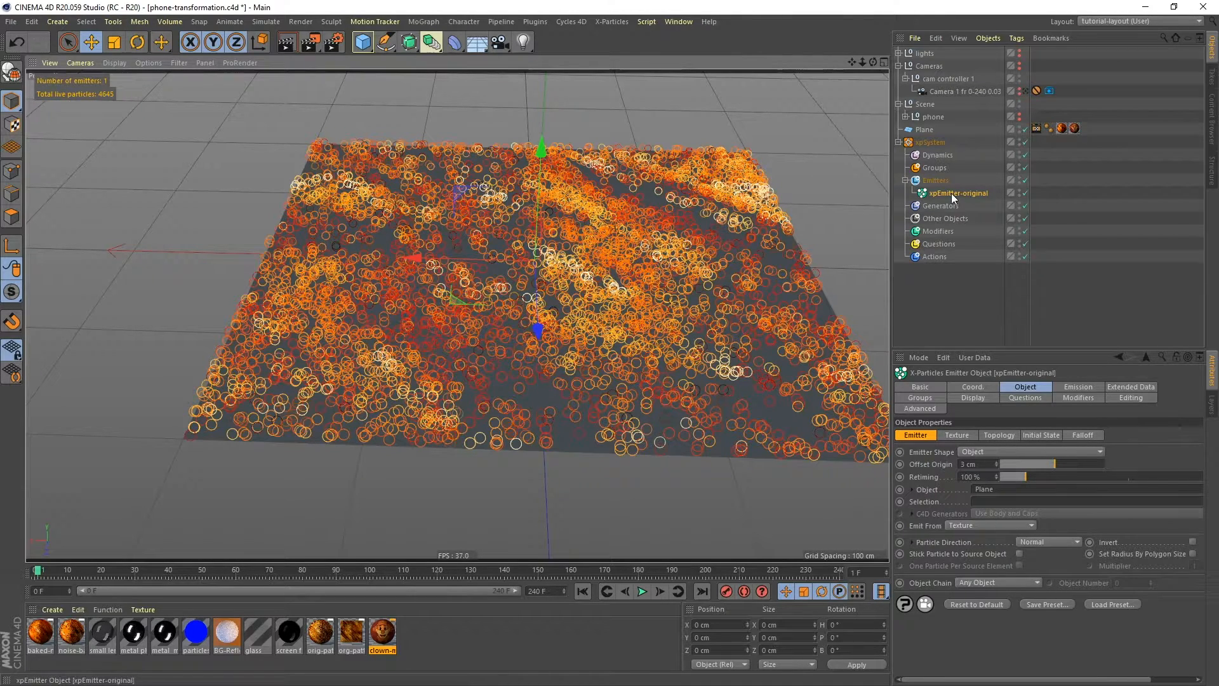
{"action": "left_click_drag", "start_coordinate": [944, 192], "coordinate": [943, 185], "text": "ctrl"}
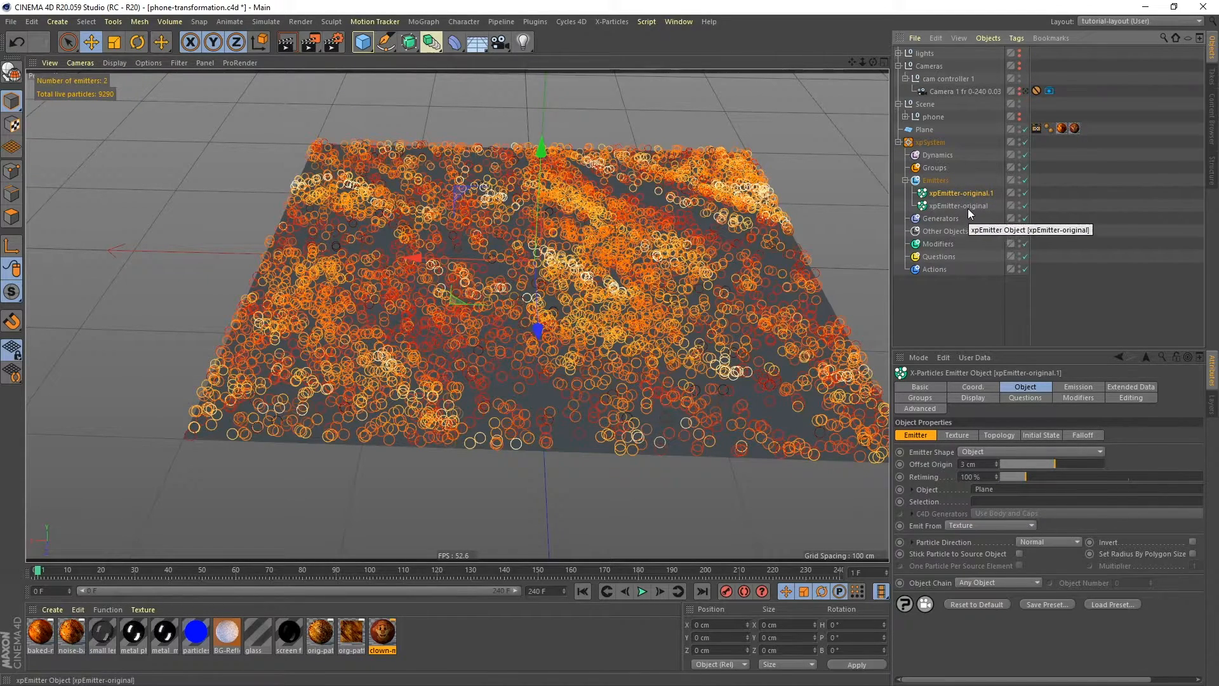
{"action": "double_click", "coordinate": [975, 192]}
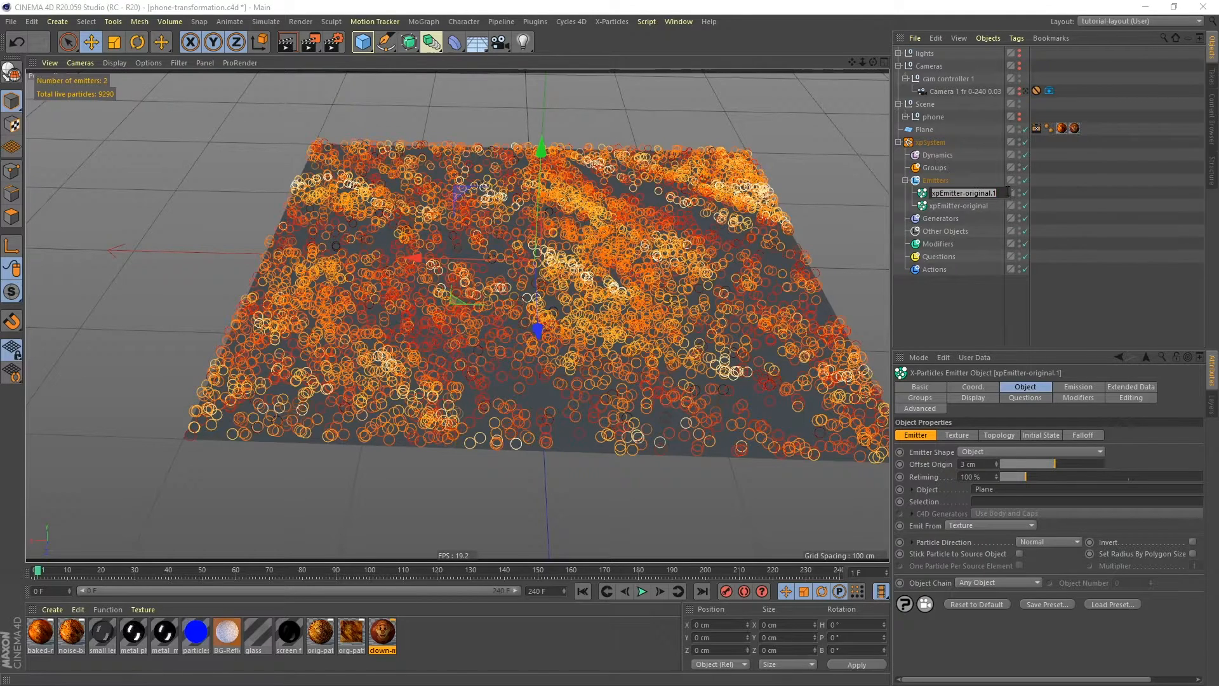
{"action": "left_click", "coordinate": [1003, 192]}
{"action": "key", "text": "BackSpace"}
{"action": "key", "text": "BackSpace"}
{"action": "key", "text": "BackSpace"}
{"action": "key", "text": "BackSpace"}
{"action": "key", "text": "BackSpace"}
{"action": "key", "text": "BackSpace"}
{"action": "key", "text": "BackSpace"}
{"action": "key", "text": "BackSpace"}
{"action": "key", "text": "BackSpace"}
{"action": "type", "text": "inherited"}
{"action": "key", "text": "Return"}
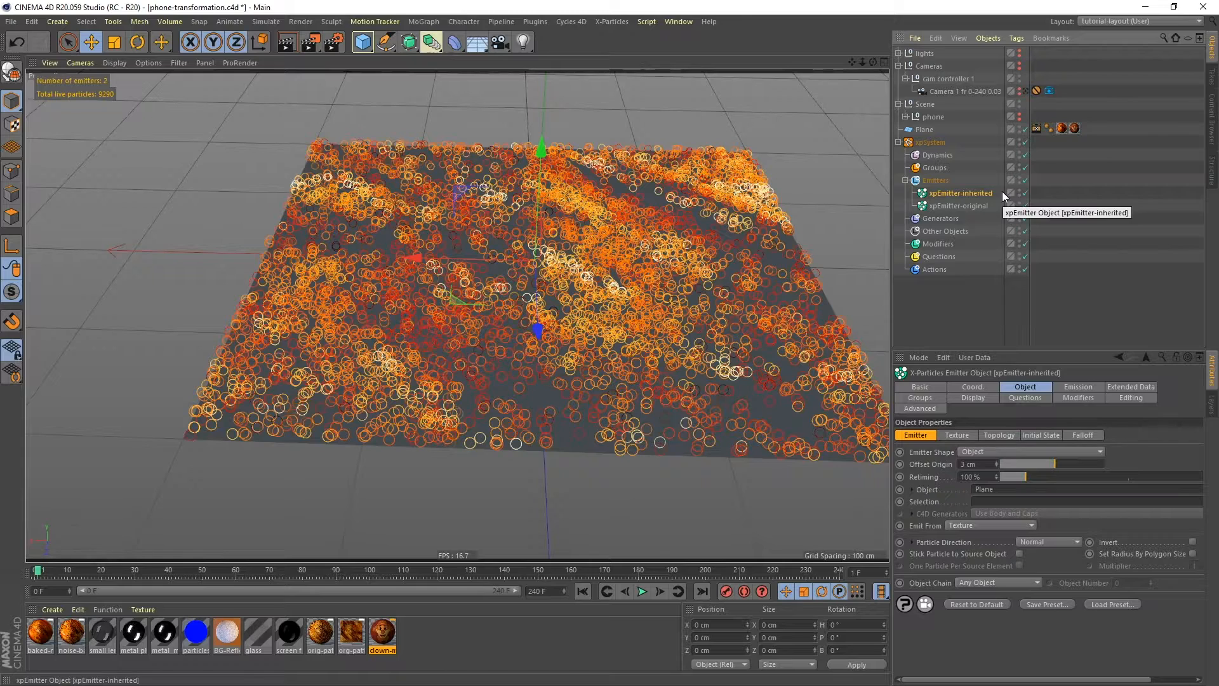
- Give xpEmitter-original a red Icon Color and disable the emitter
{"action": "left_click", "coordinate": [952, 204]}
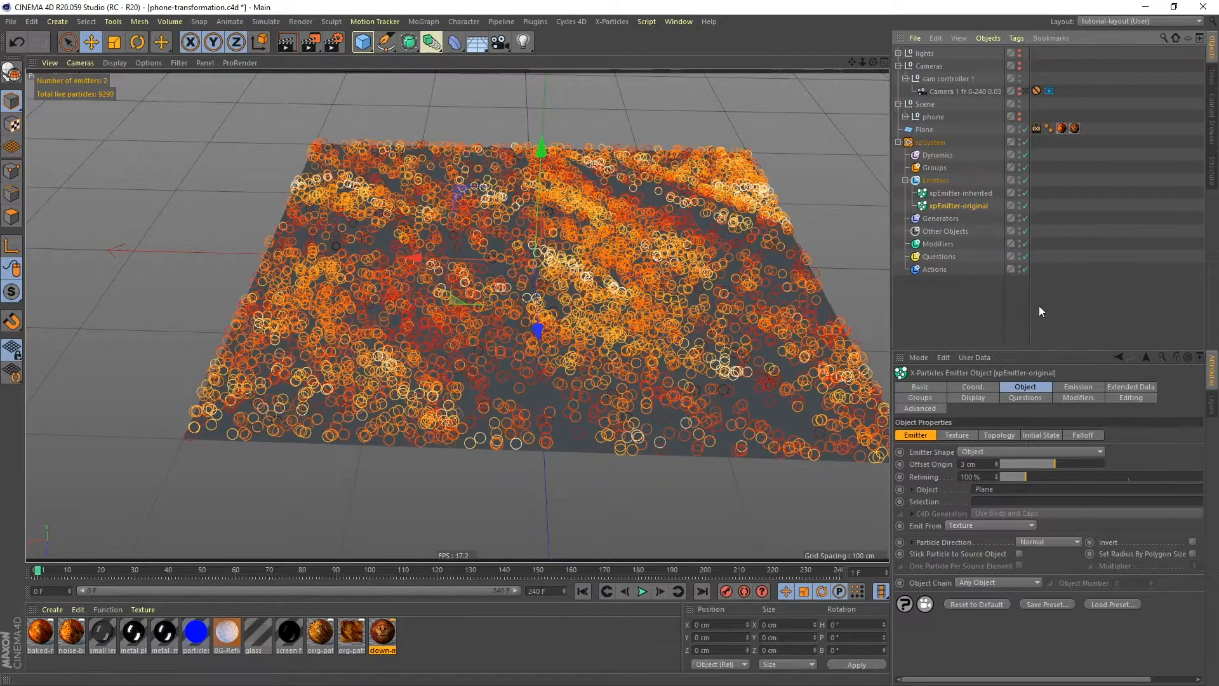
{"action": "left_click", "coordinate": [973, 398]}
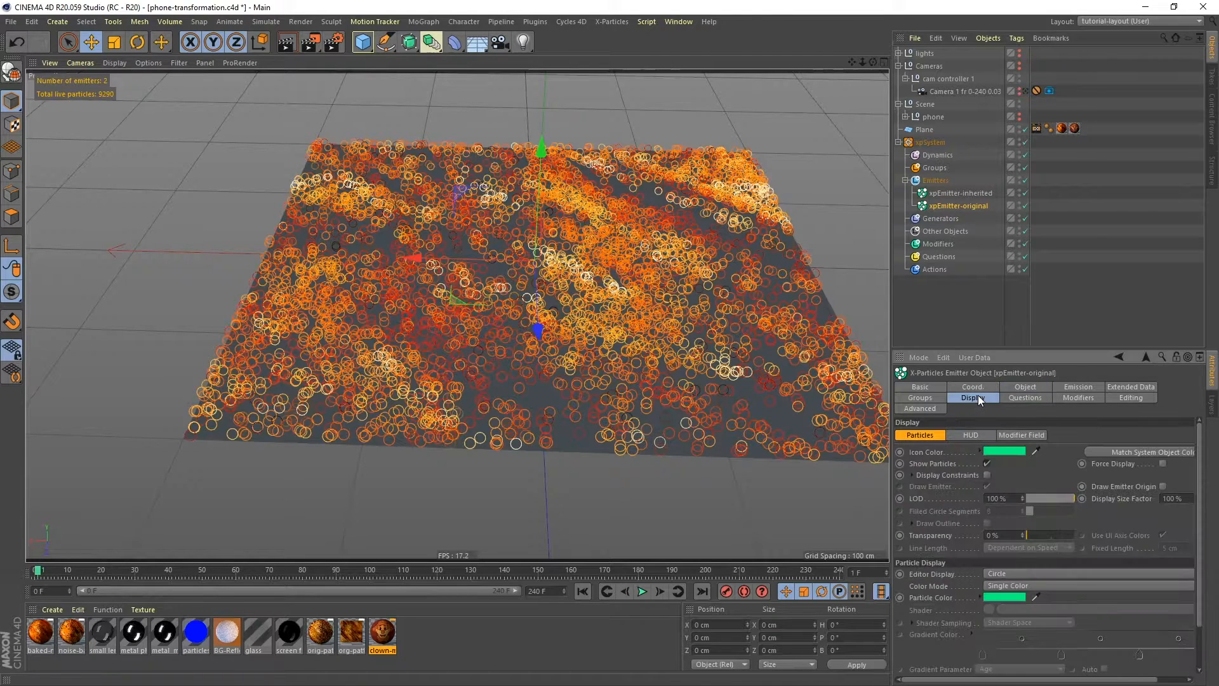
{"action": "left_click", "coordinate": [992, 452]}
{"action": "left_click_drag", "start_coordinate": [989, 448], "coordinate": [921, 453]}
{"action": "left_click", "coordinate": [1024, 205]}
{"action": "left_click", "coordinate": [584, 591]}
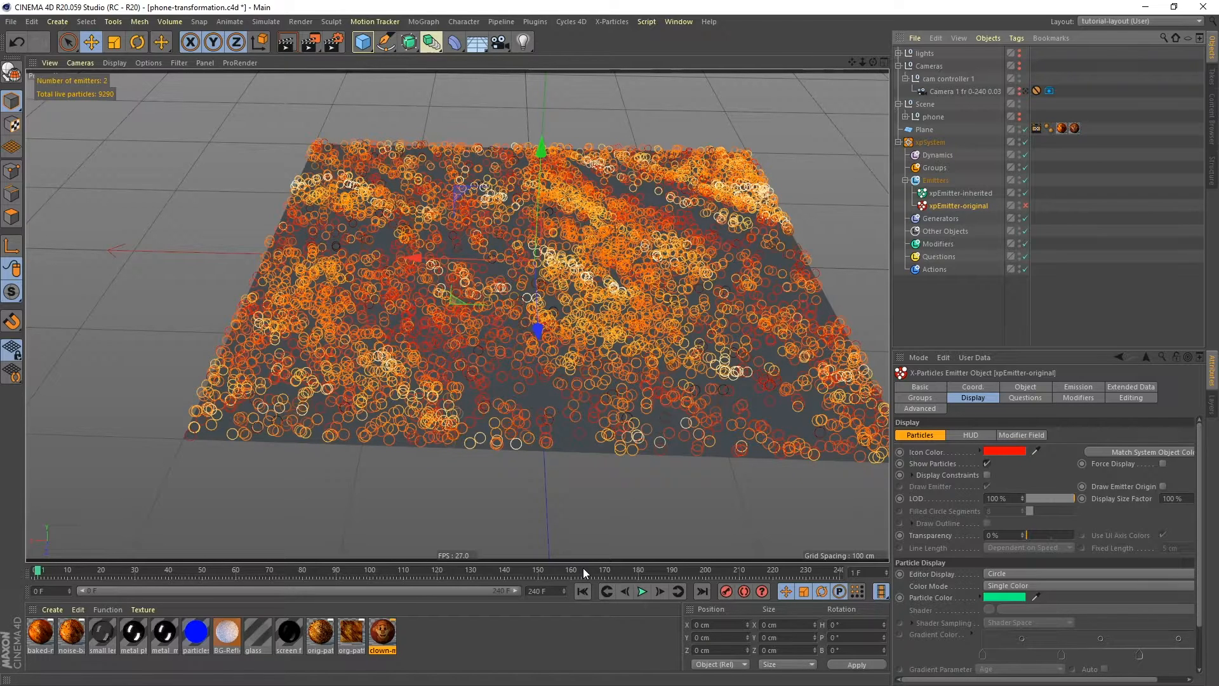
- Assign the Plane's clown-mat texture tag as xpEmitter-inherited's emission texture and restart the simulation to frame 1
{"action": "left_click", "coordinate": [958, 195]}
{"action": "left_click", "coordinate": [1024, 387]}
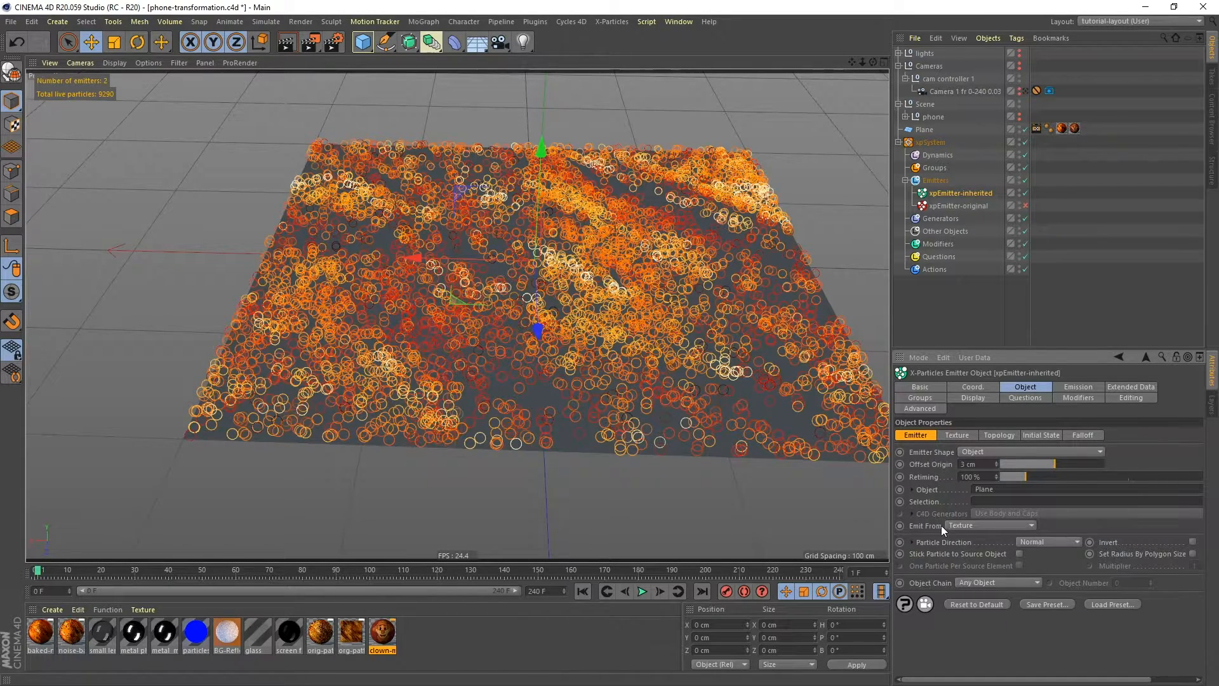
{"action": "left_click", "coordinate": [952, 433]}
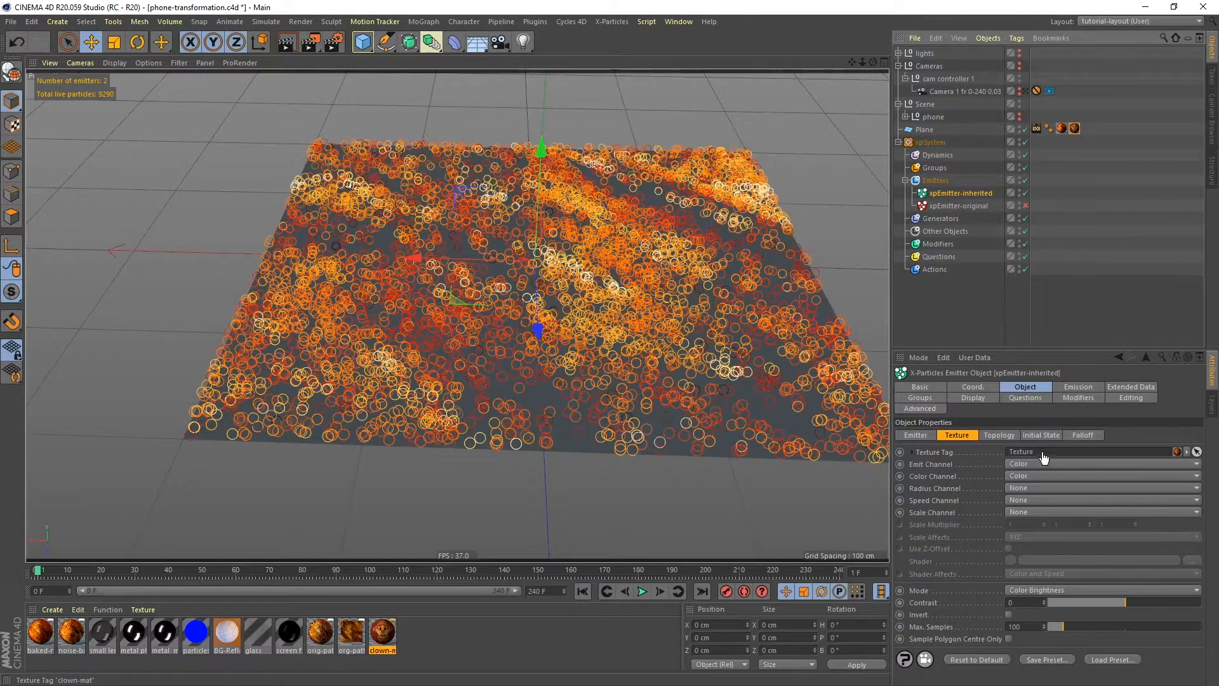
{"action": "left_click", "coordinate": [581, 591]}
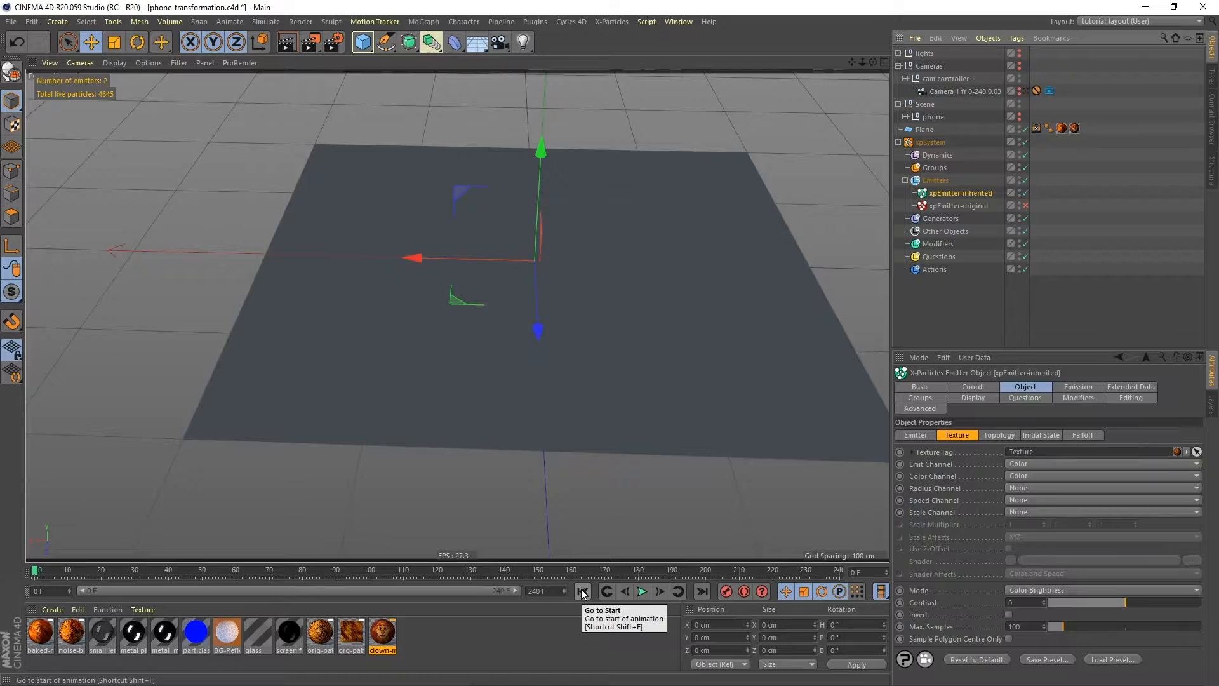
{"action": "key", "text": "g"}
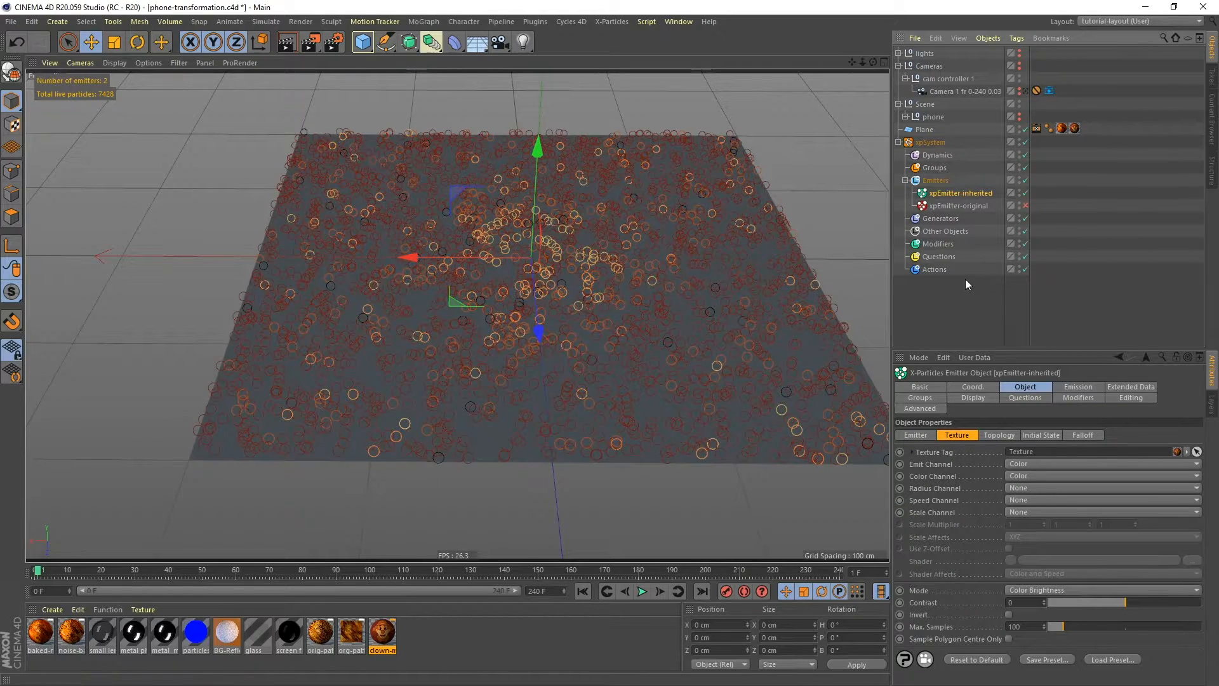
- Hide xpEmitter-inherited in the viewport and re-enable xpEmitter-original
{"action": "left_click", "coordinate": [928, 409]}
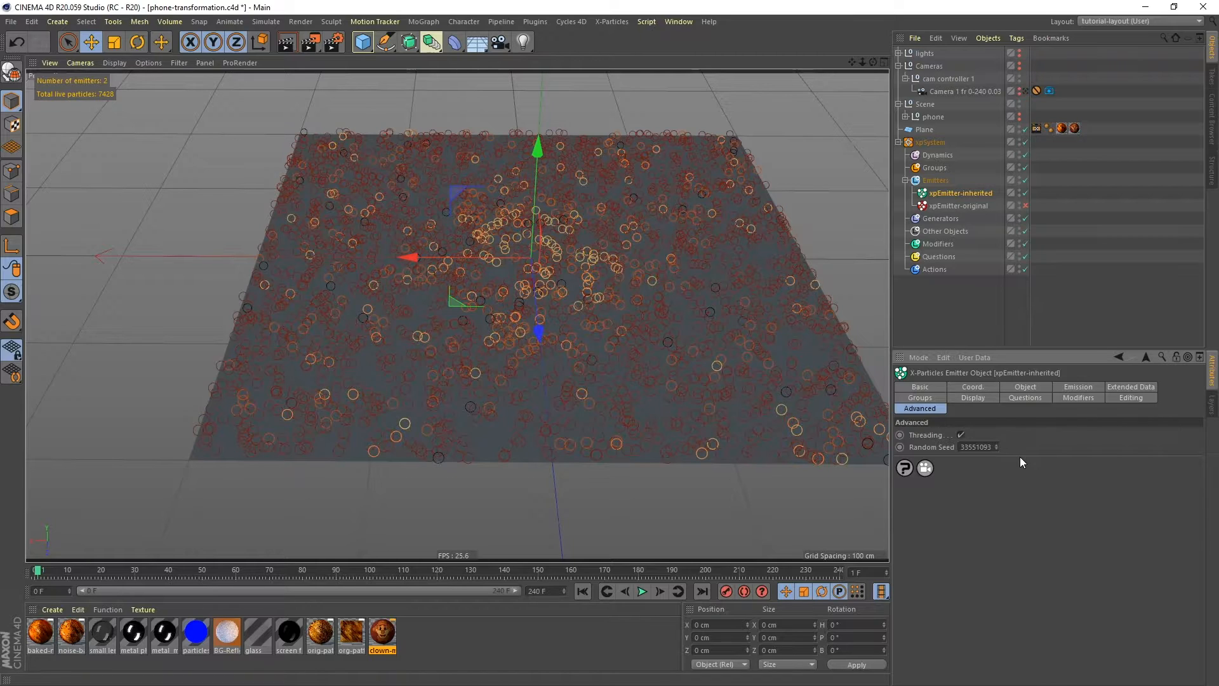
{"action": "left_click", "coordinate": [938, 244]}
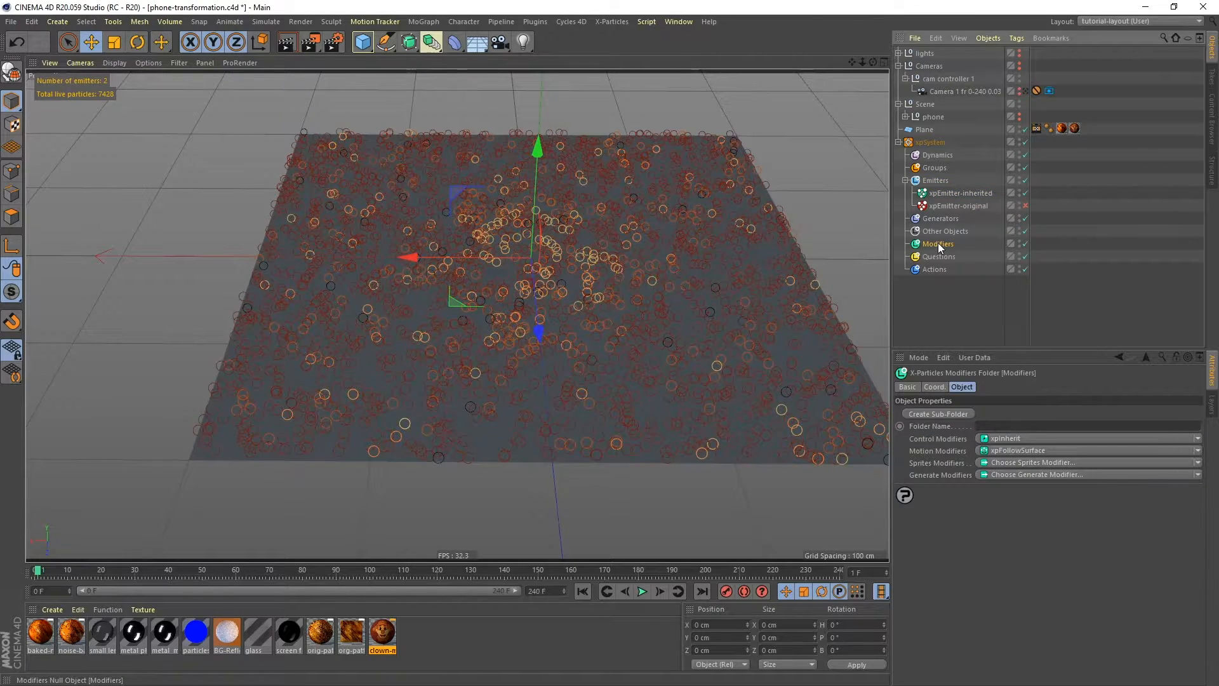
{"action": "left_click", "coordinate": [1019, 191]}
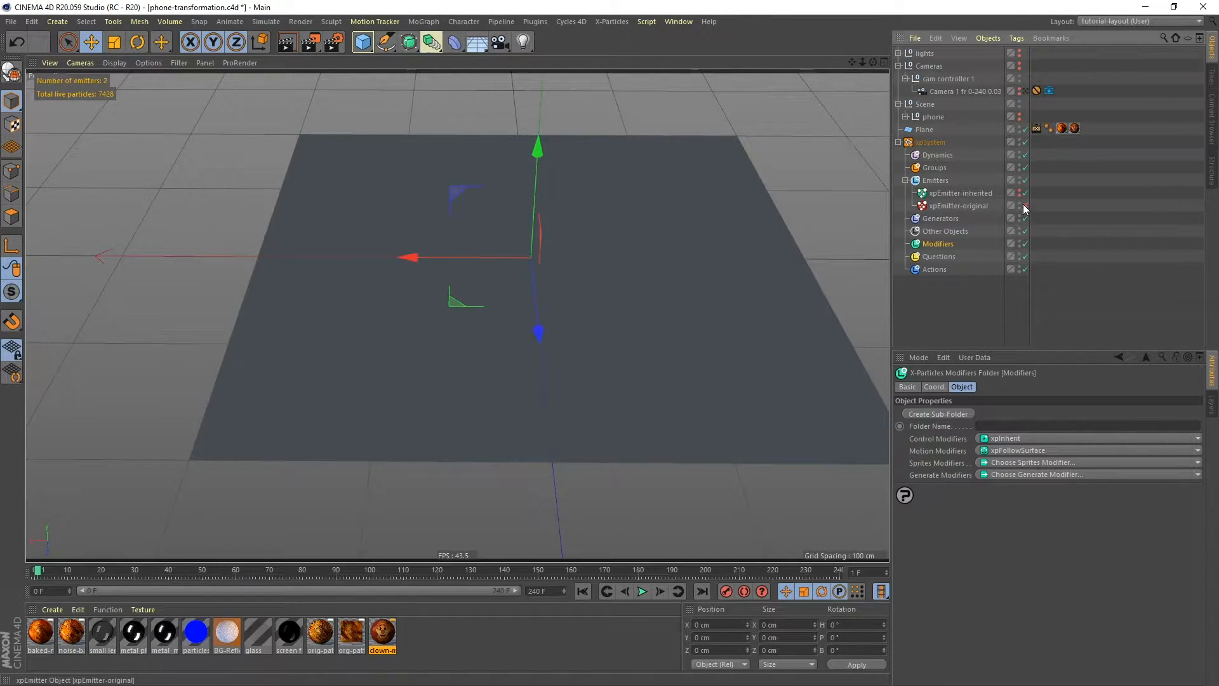
{"action": "left_click", "coordinate": [1024, 205]}
{"action": "left_click", "coordinate": [963, 205]}
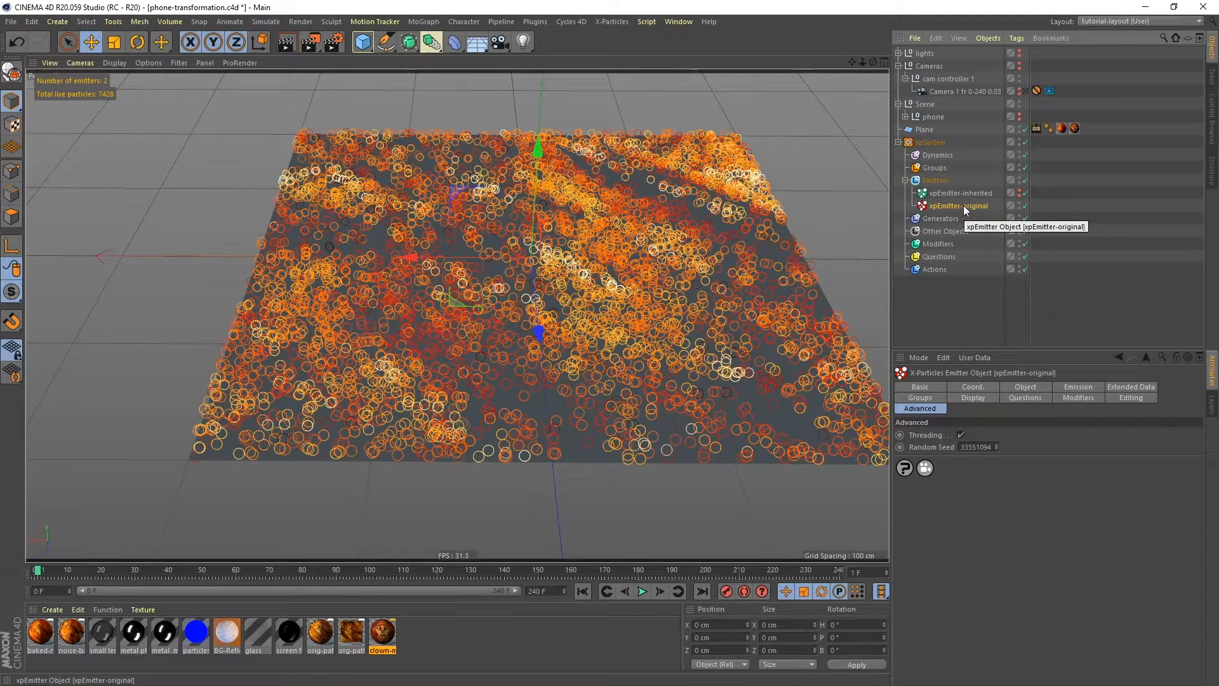
- Add an xpInherit control modifier to the Modifiers folder and set its Target Emitter to xpEmitter-inherited
{"action": "left_click", "coordinate": [940, 245]}
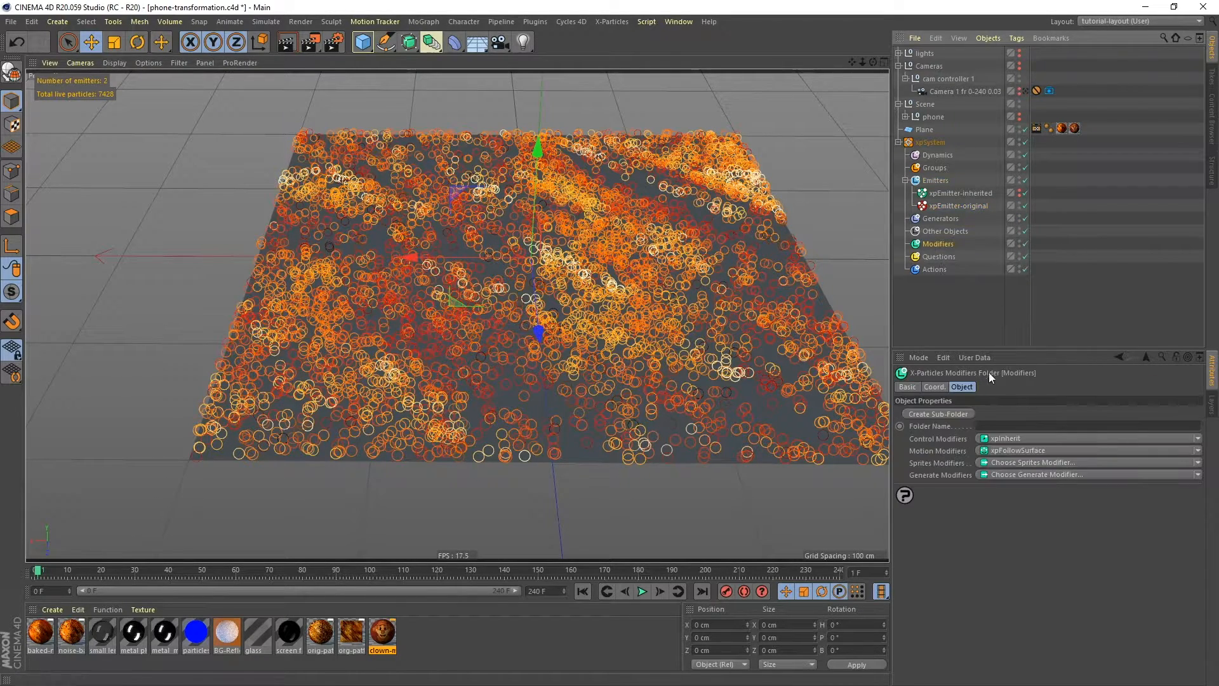
{"action": "left_click", "coordinate": [1003, 438]}
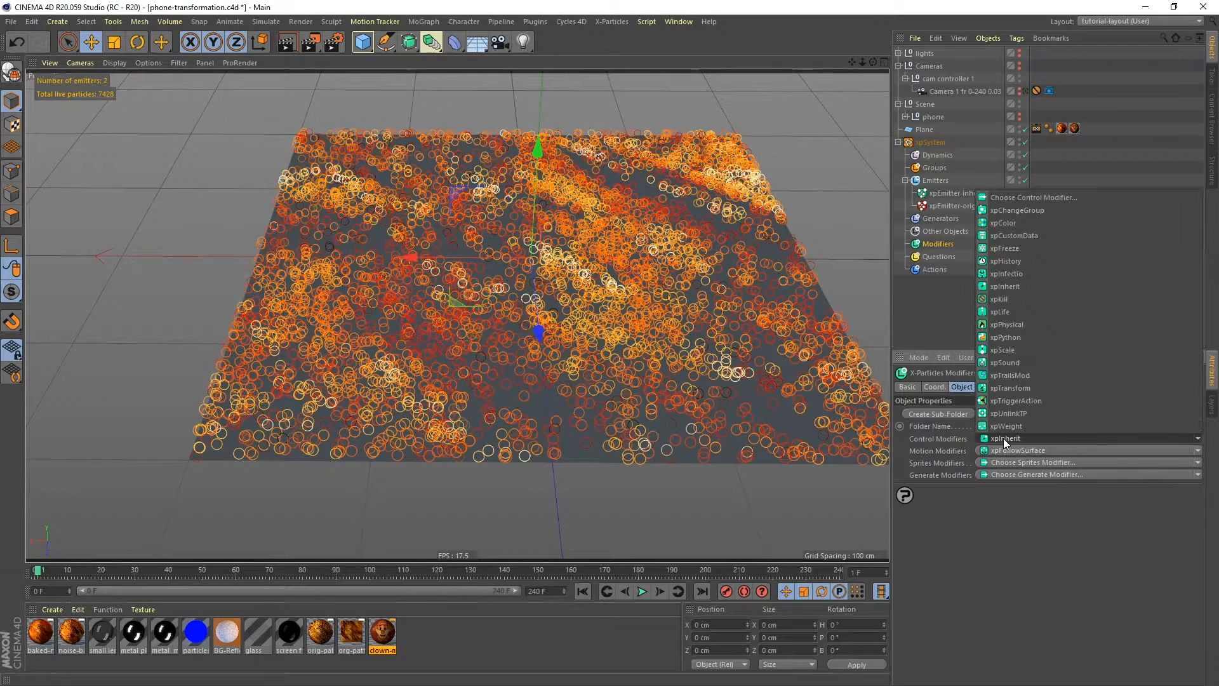
{"action": "left_click", "coordinate": [1004, 287]}
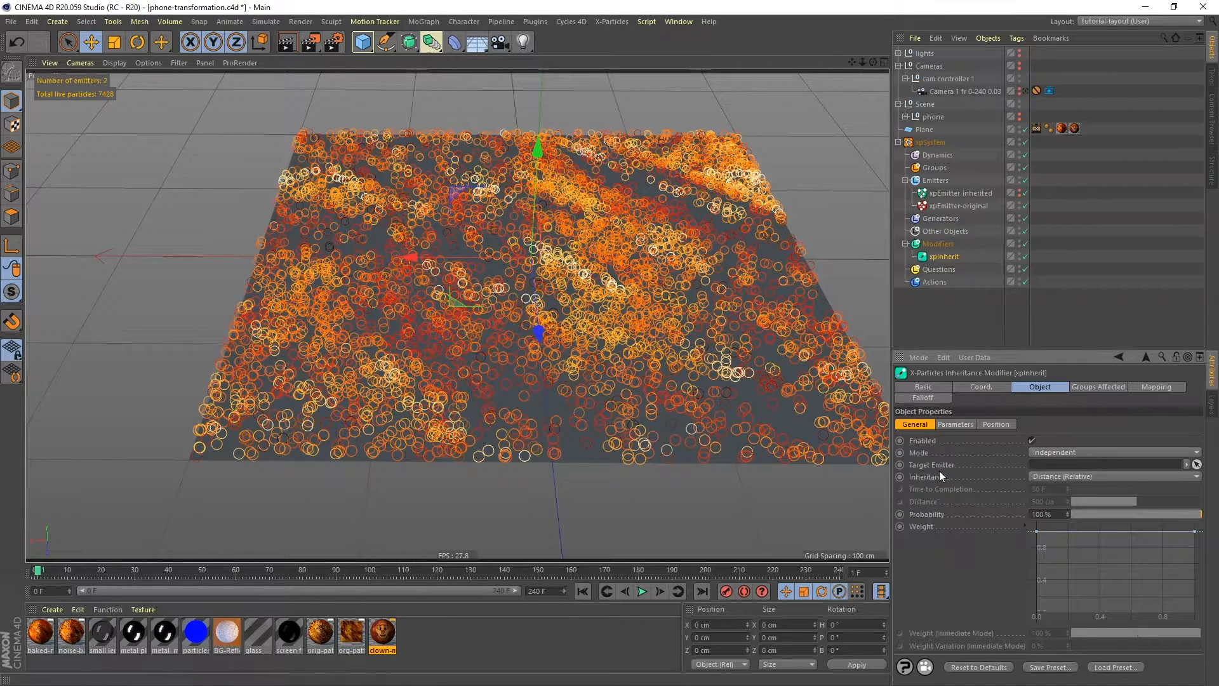
{"action": "left_click_drag", "start_coordinate": [946, 193], "coordinate": [1050, 464]}
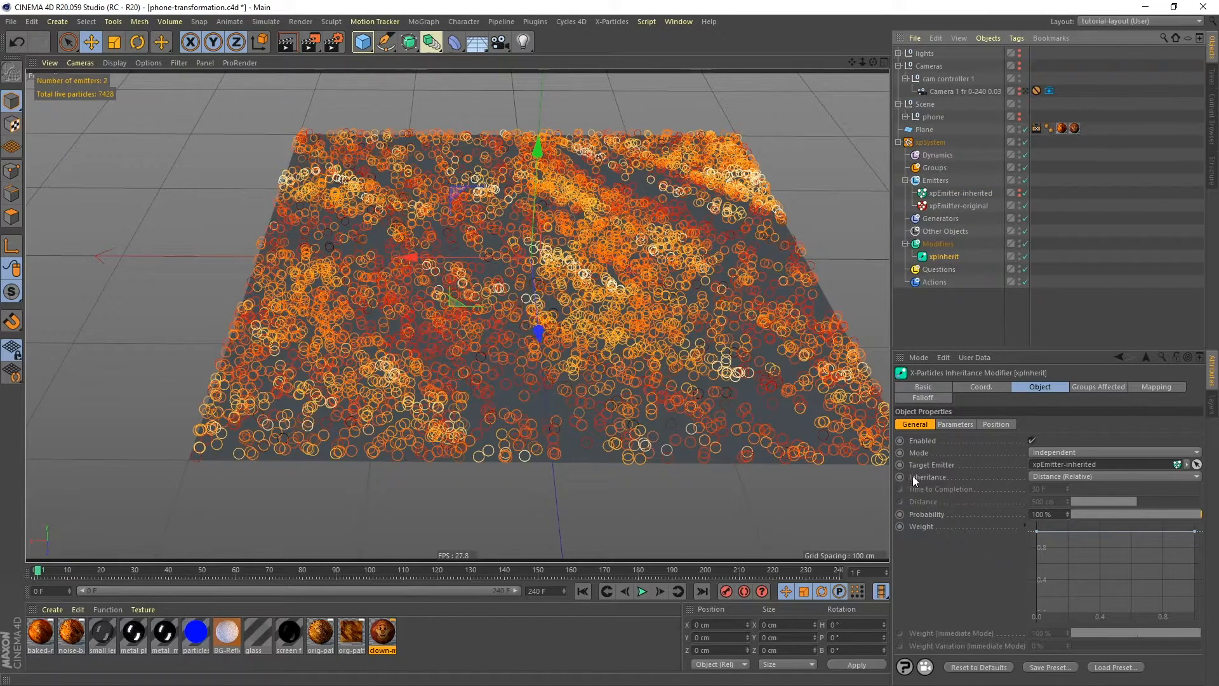
- Set xpInherit's Inheritance to Time and enable Position and Color as its inherited parameters
{"action": "left_click", "coordinate": [1057, 475]}
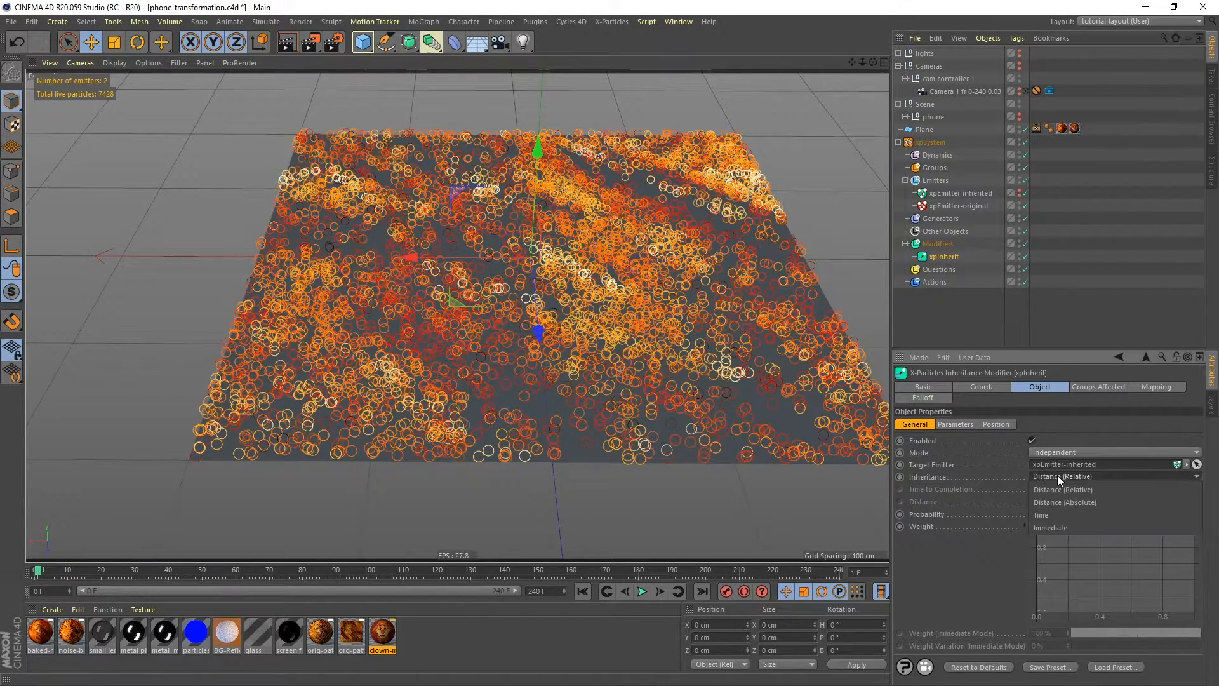
{"action": "left_click", "coordinate": [1041, 514]}
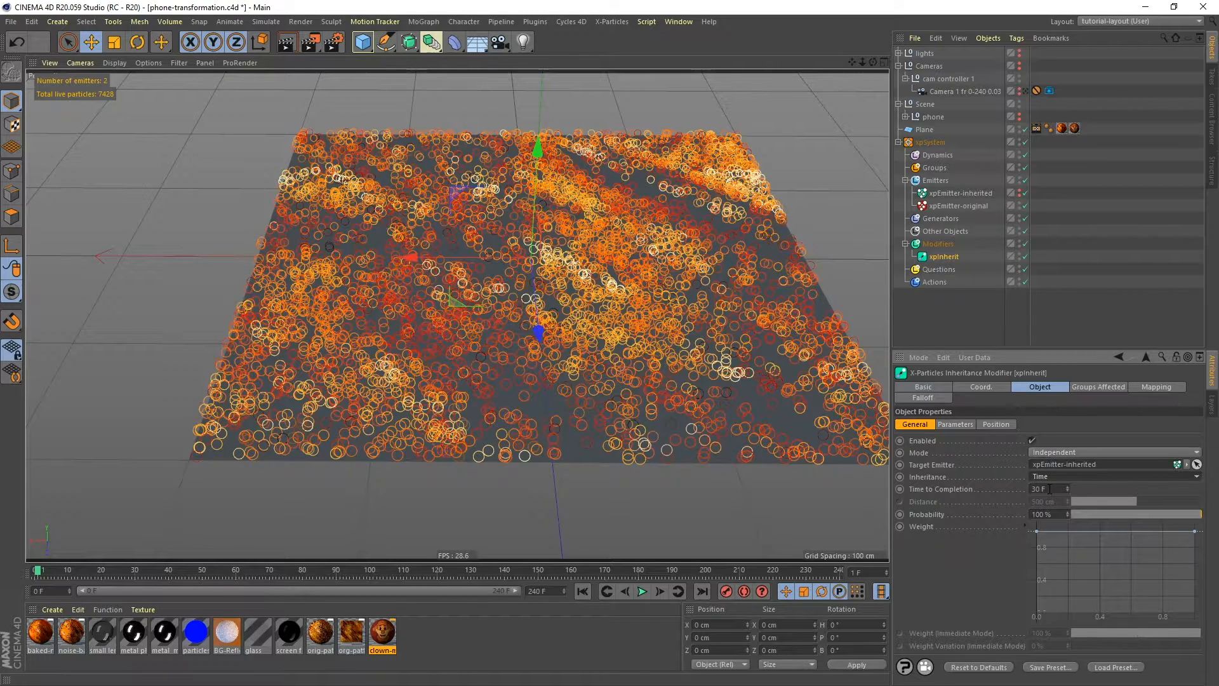
{"action": "left_click", "coordinate": [952, 426]}
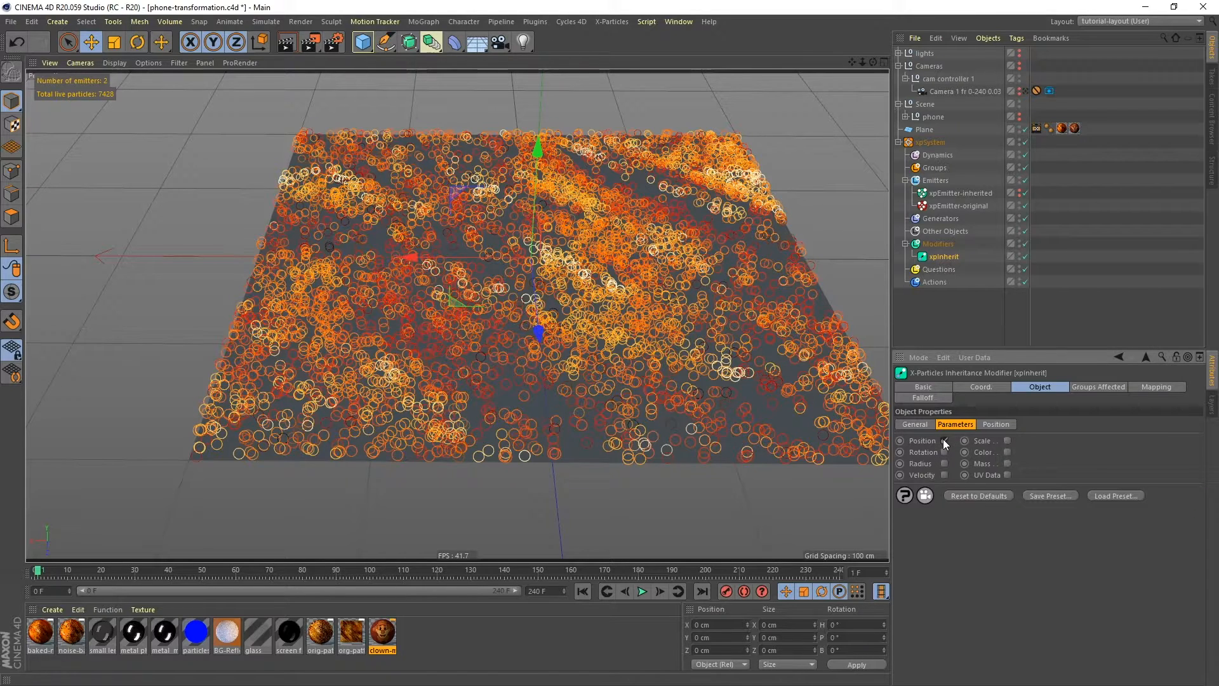
{"action": "left_click", "coordinate": [944, 440]}
{"action": "left_click", "coordinate": [1006, 452]}
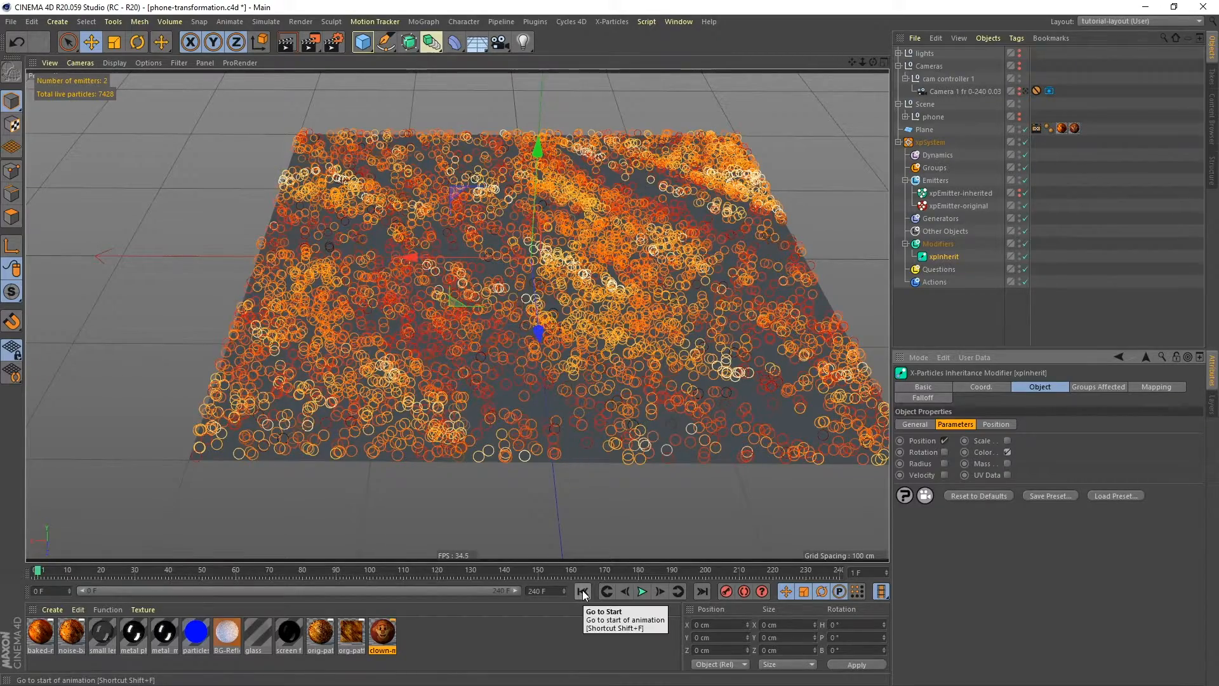
- Play the simulation from the first frame to examine the particles' transition towards the target emitter, and return to the start
{"action": "left_click", "coordinate": [582, 591]}
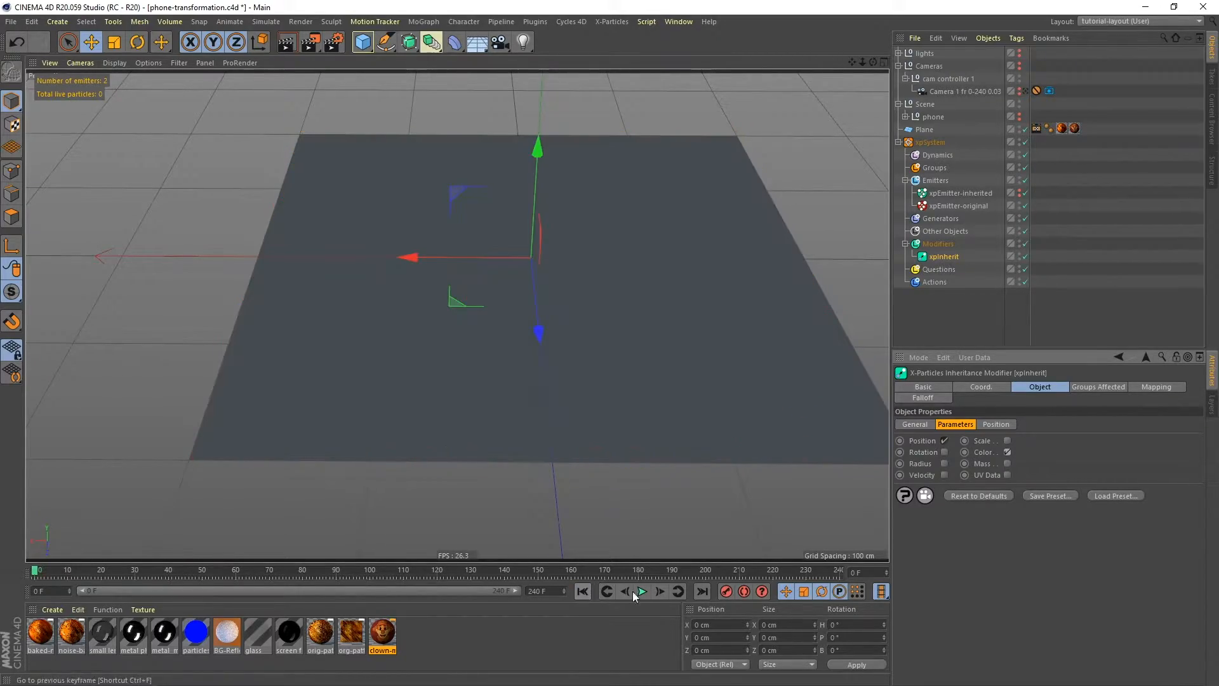
{"action": "left_click", "coordinate": [641, 591]}
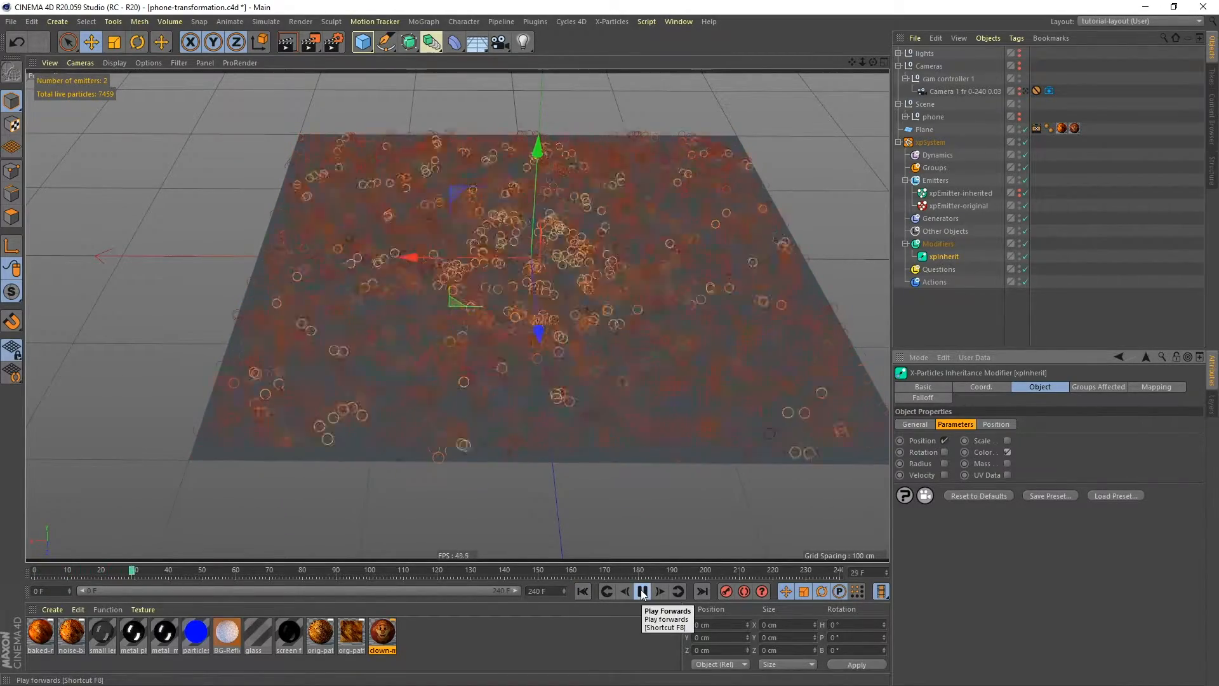
{"action": "left_click", "coordinate": [642, 591]}
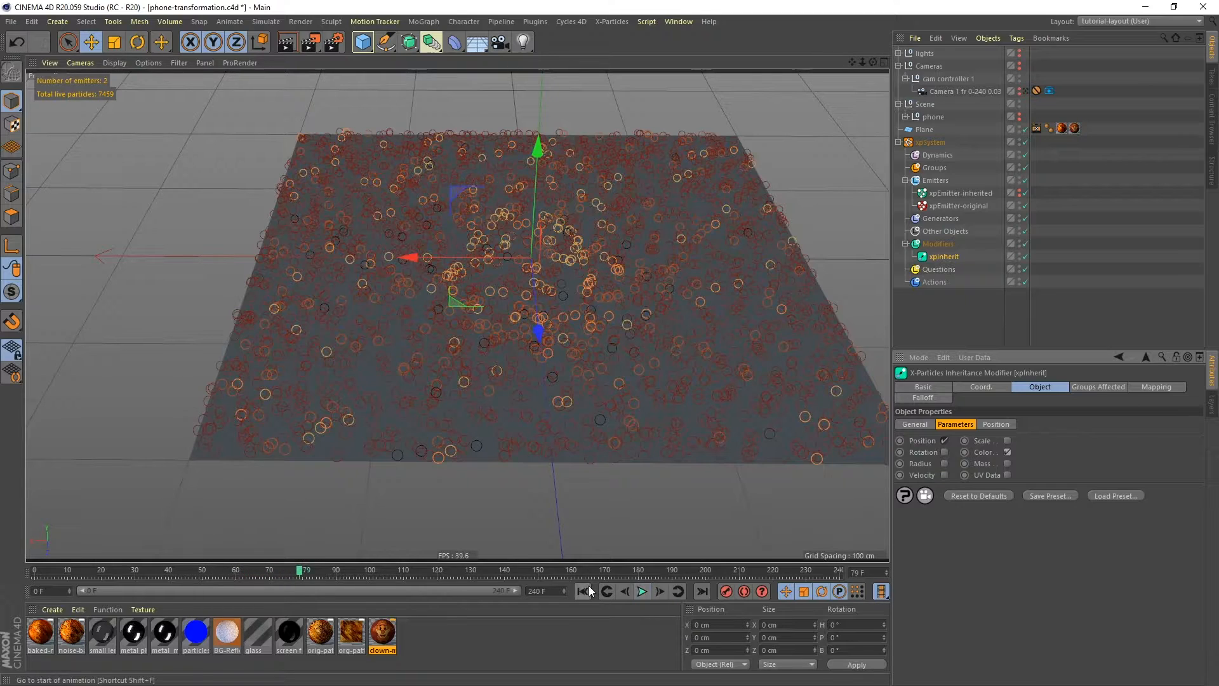
{"action": "left_click", "coordinate": [586, 591]}
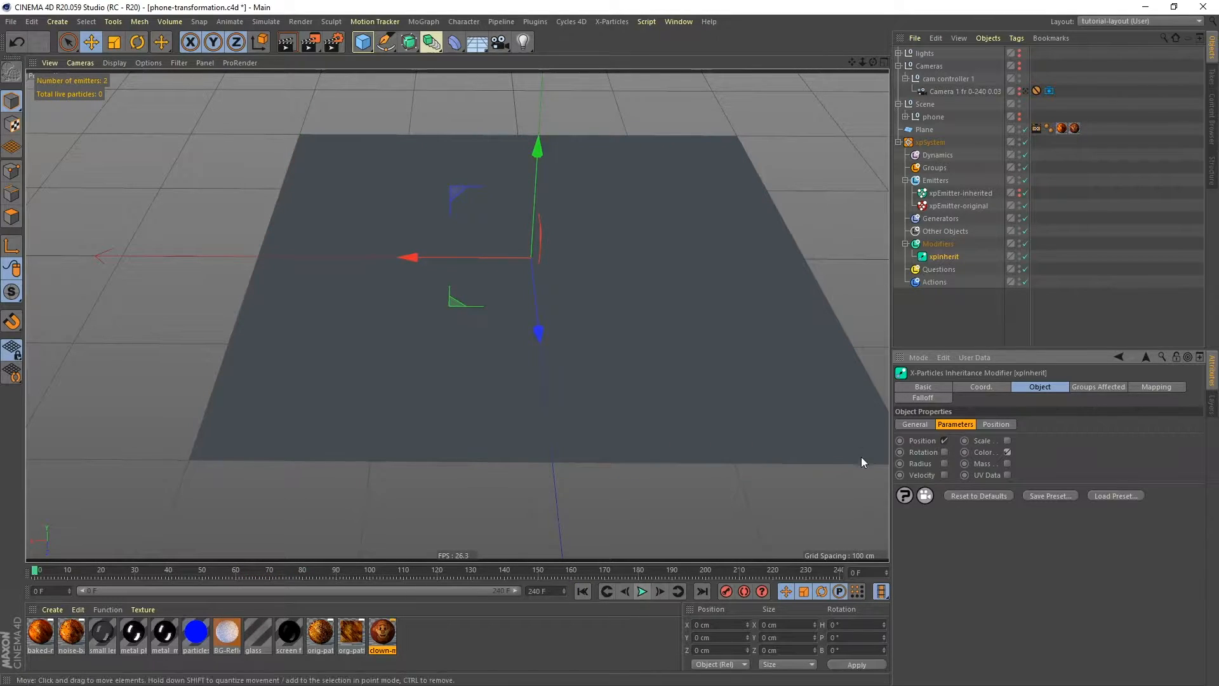
- Set xpInherit's Time to Completion to 60 F and play the simulation to check the slower transition
{"action": "left_click", "coordinate": [916, 424]}
{"action": "left_click", "coordinate": [1053, 489]}
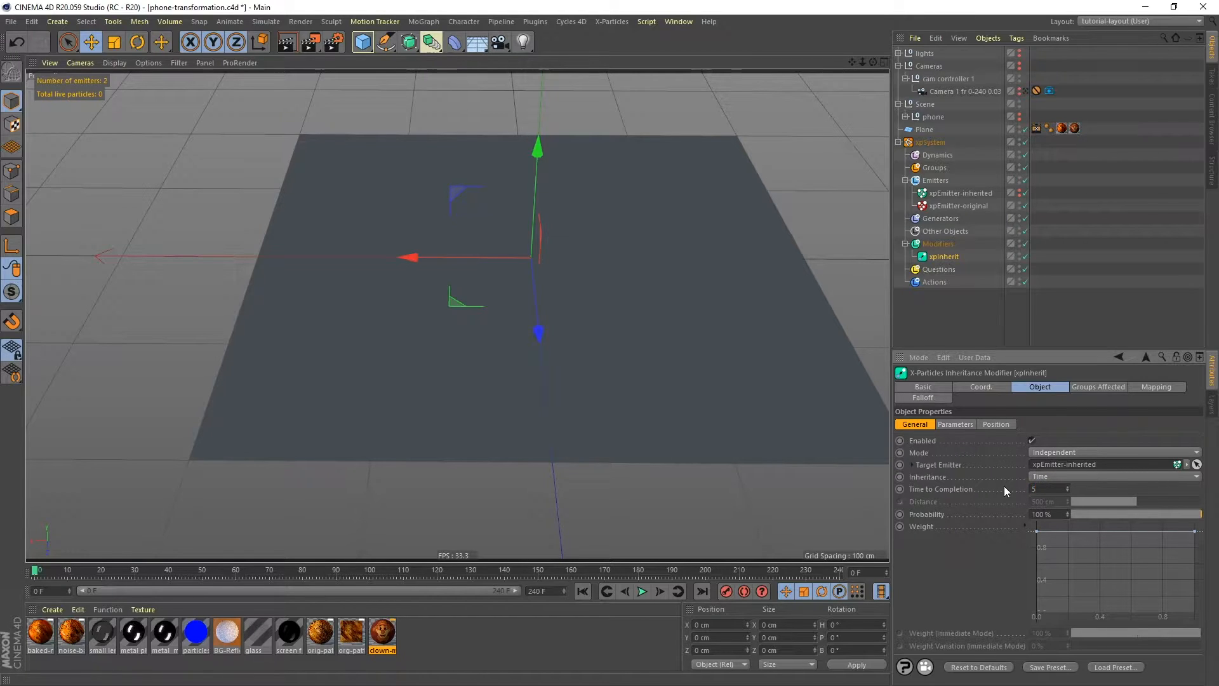
{"action": "type", "text": "60"}
{"action": "key", "text": "Return"}
{"action": "left_click", "coordinate": [642, 591]}
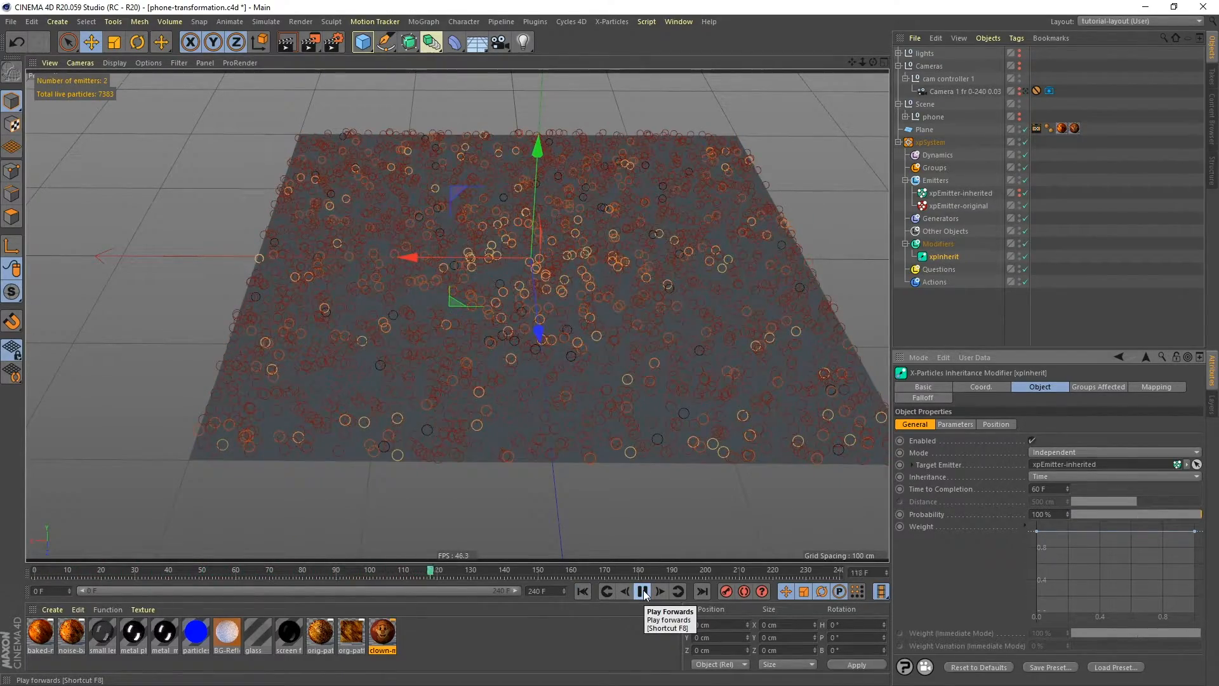
{"action": "left_click", "coordinate": [642, 591]}
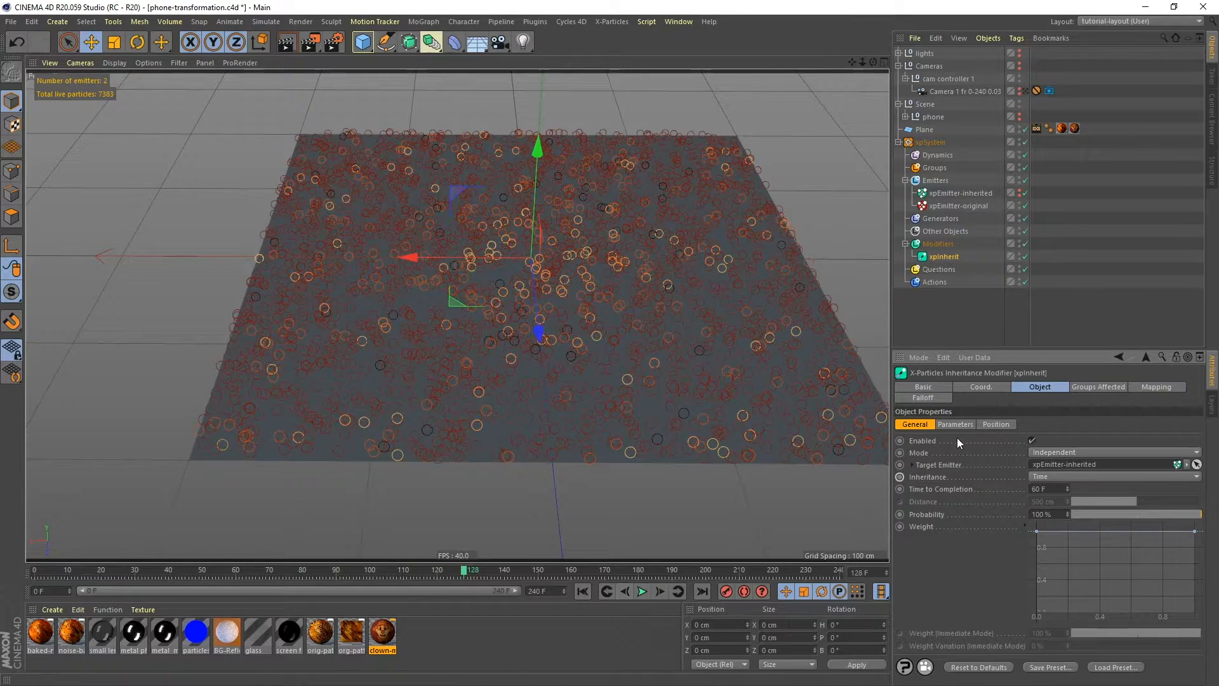
- Increase xpInherit's position Snap Distance to 80 cm and replay the simulation from the first frame
{"action": "left_click", "coordinate": [997, 424]}
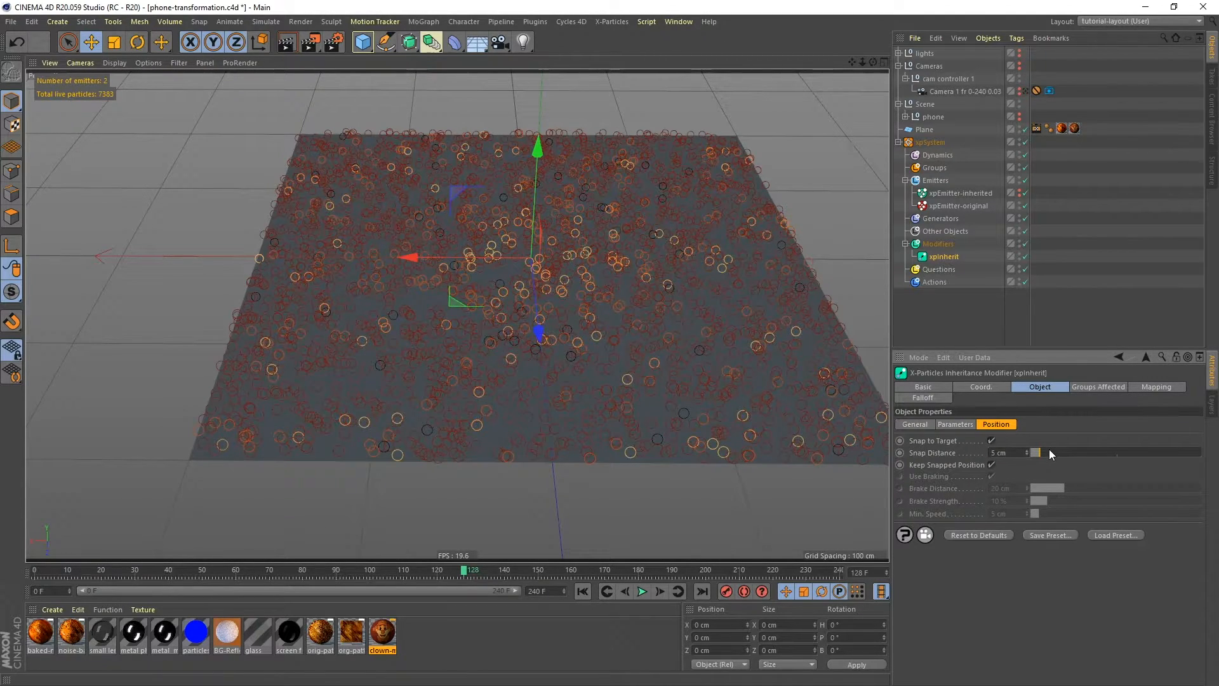
{"action": "left_click_drag", "start_coordinate": [1049, 449], "coordinate": [1168, 452]}
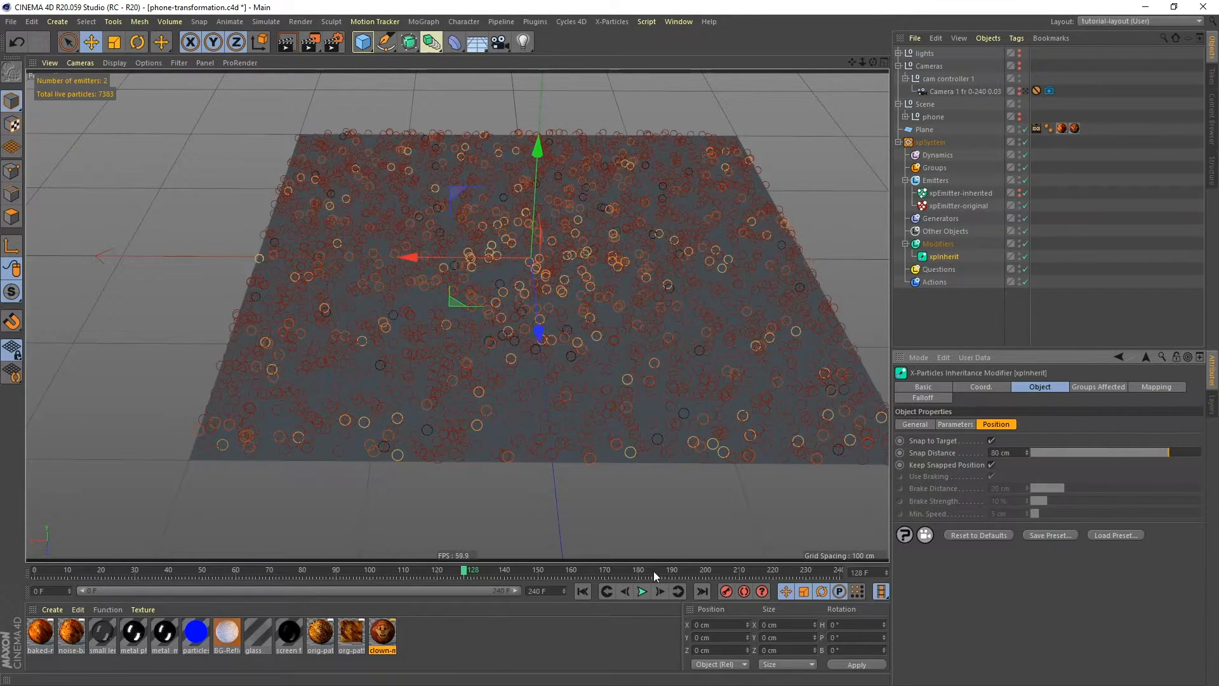
{"action": "left_click", "coordinate": [580, 591]}
{"action": "left_click", "coordinate": [642, 591]}
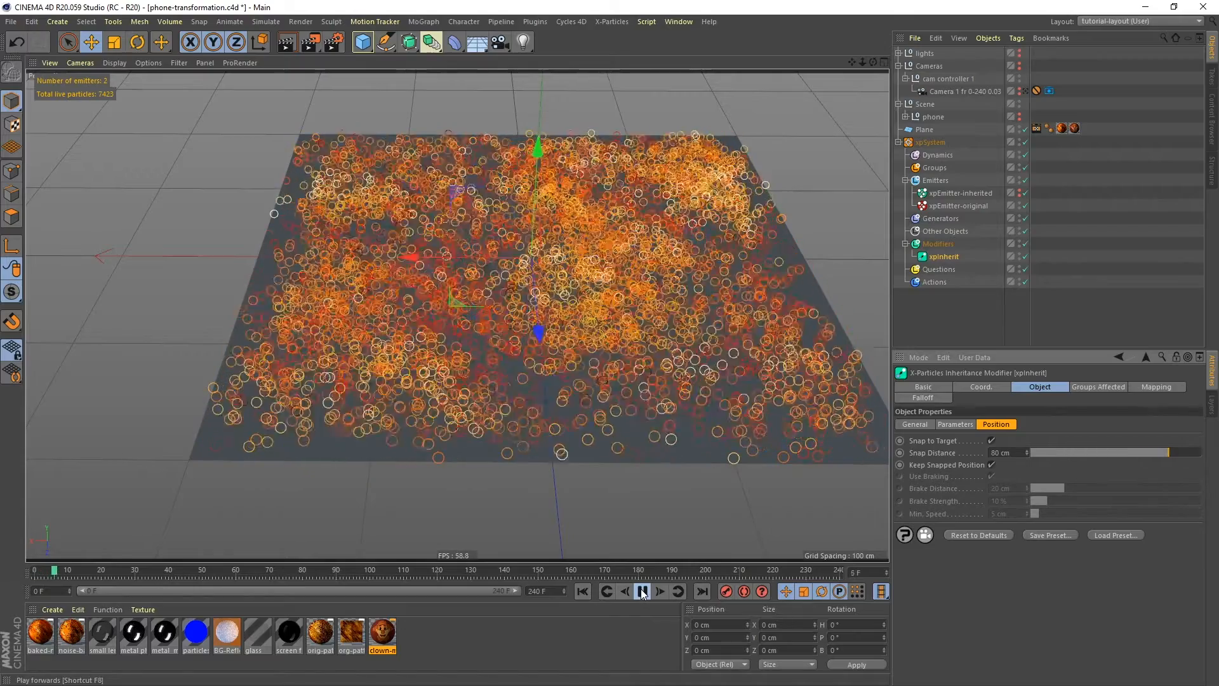
{"action": "left_click", "coordinate": [642, 591]}
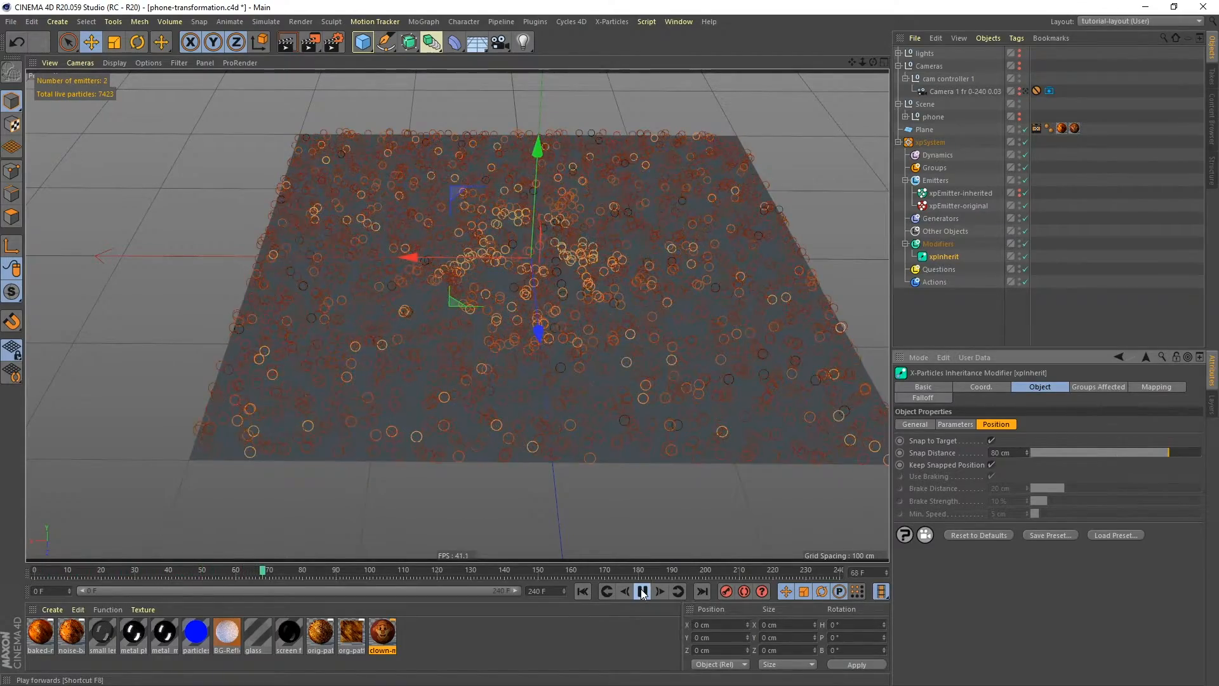
- Set xpInherit's position Snap Distance to 1 cm
{"action": "double_click", "coordinate": [1001, 452]}
{"action": "type", "text": "1"}
{"action": "key", "text": "Return"}
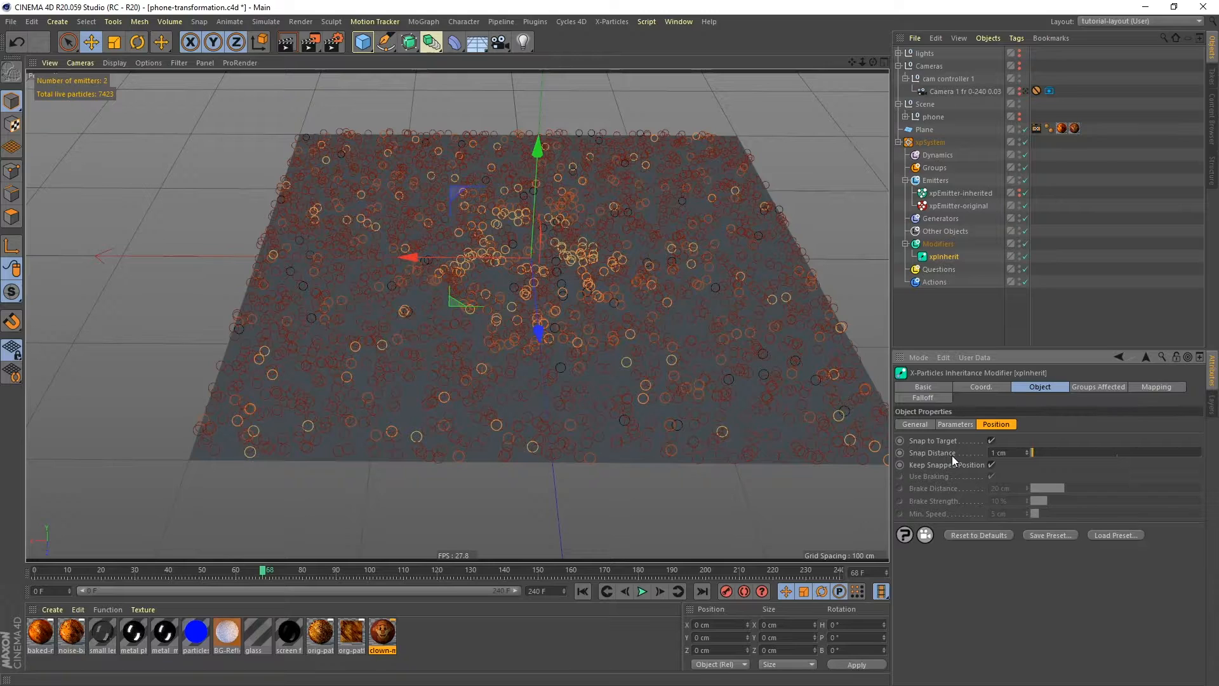
- Add a Linear Field to xpInherit's falloff and play the simulation from the first frame to check its effect
{"action": "scroll", "coordinate": [664, 291], "scroll_direction": "down", "scroll_amount": 5}
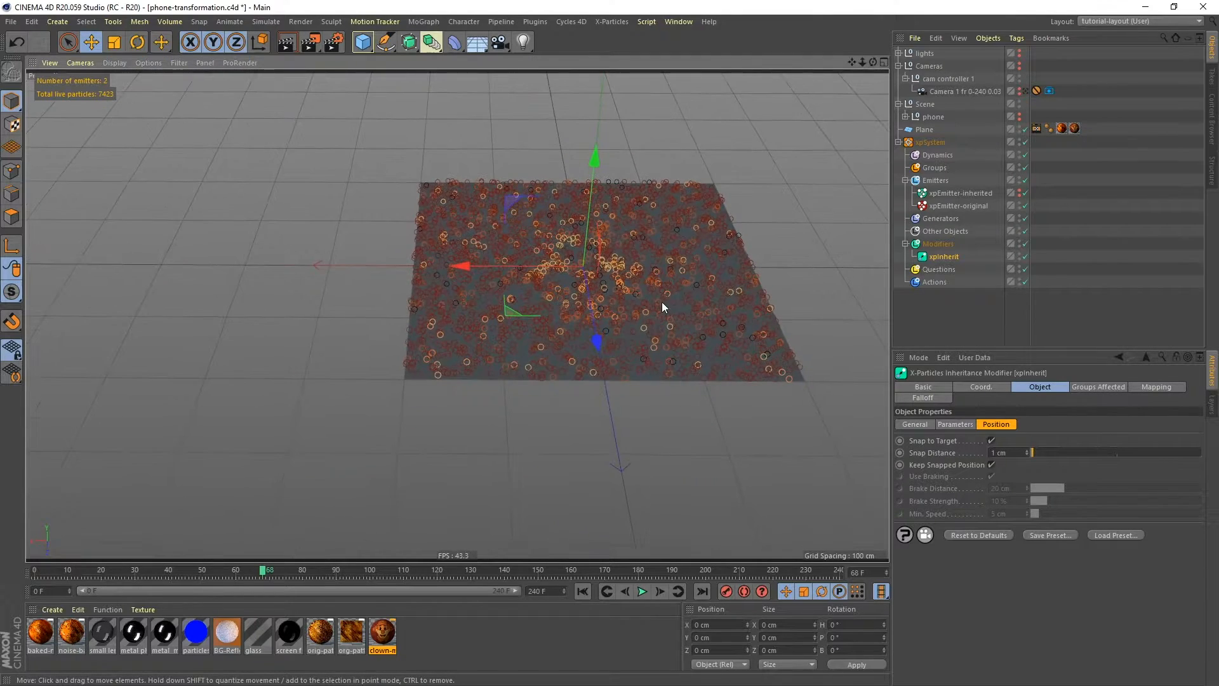
{"action": "left_click_drag", "start_coordinate": [697, 233], "coordinate": [695, 259], "text": "alt"}
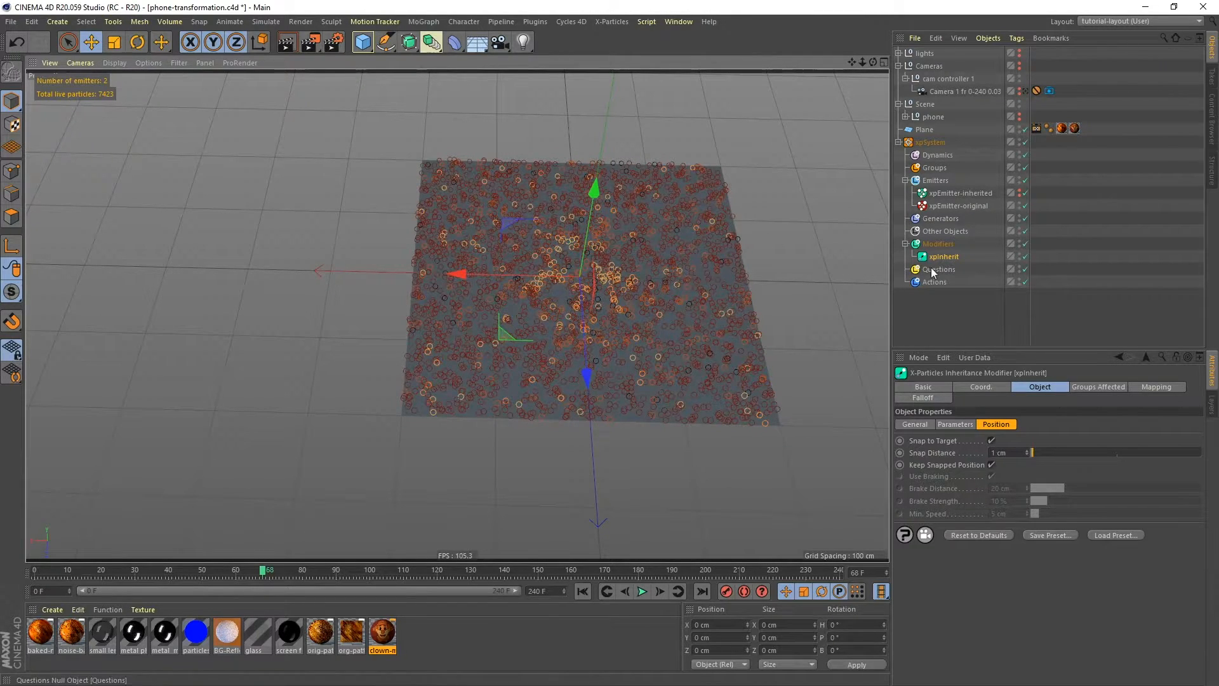
{"action": "left_click", "coordinate": [935, 395]}
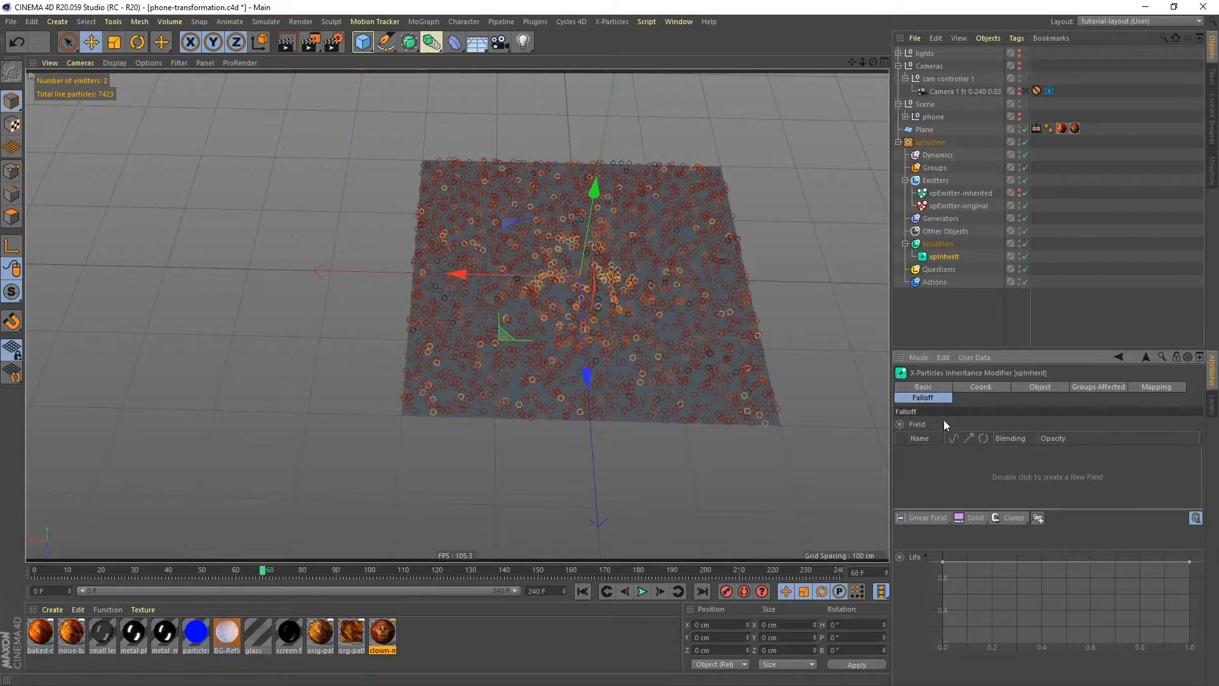
{"action": "left_click", "coordinate": [923, 517]}
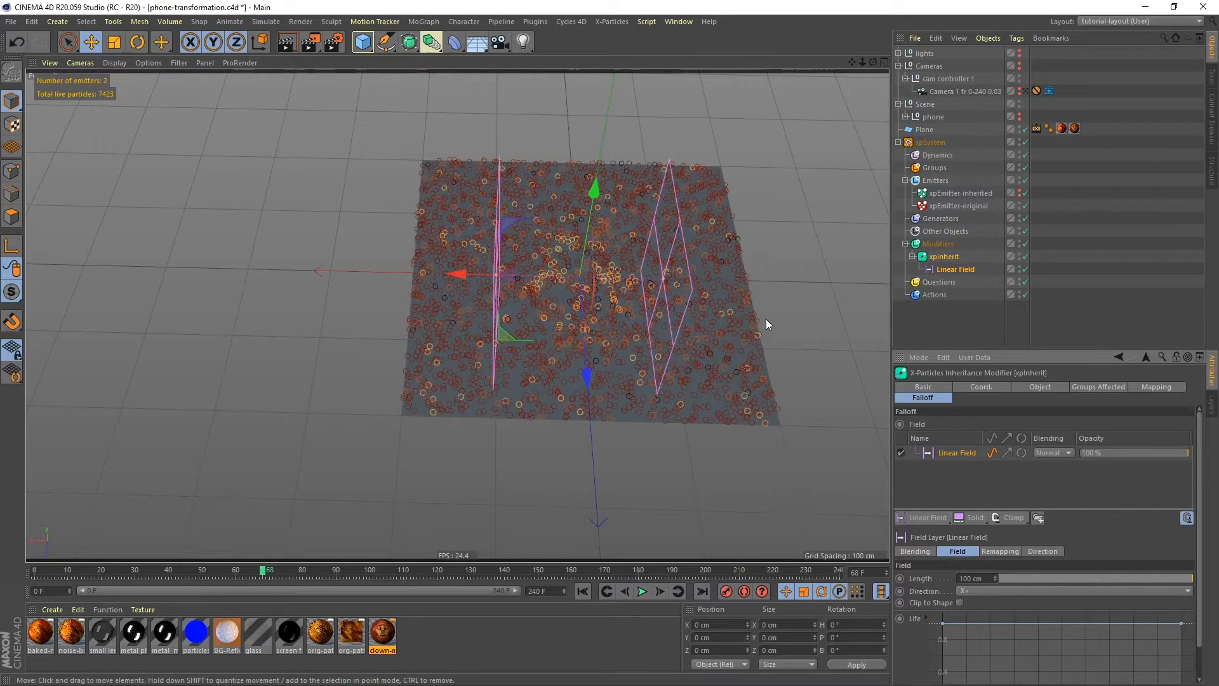
{"action": "left_click", "coordinate": [582, 590]}
{"action": "left_click", "coordinate": [641, 591]}
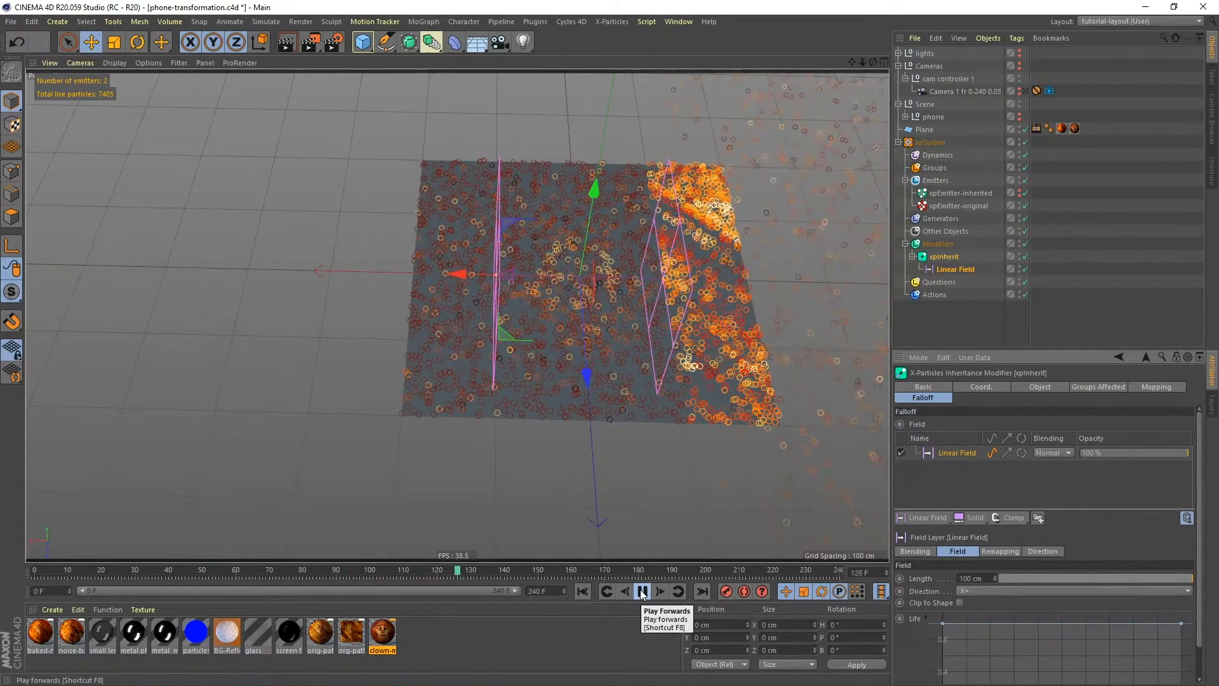
{"action": "left_click", "coordinate": [641, 591]}
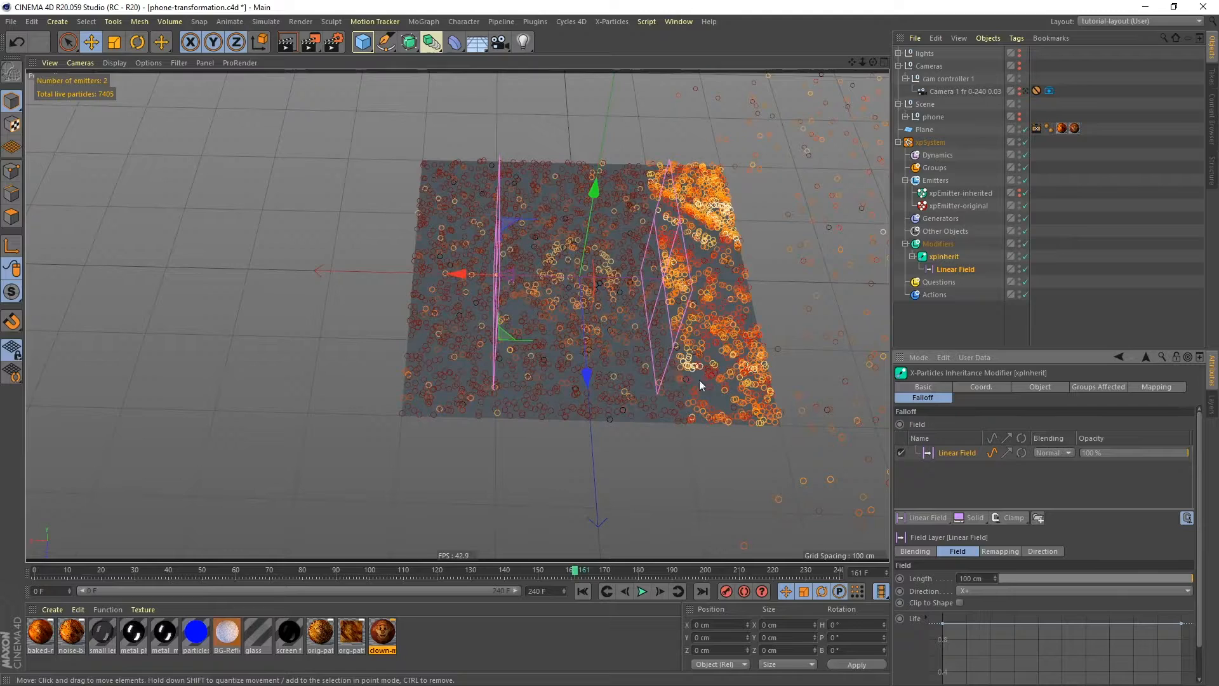
- Move the Linear Field along X to about -361 cm, beyond the Plane's edge, and replay the simulation from the first frame
{"action": "scroll", "coordinate": [698, 298], "scroll_direction": "down", "scroll_amount": 5}
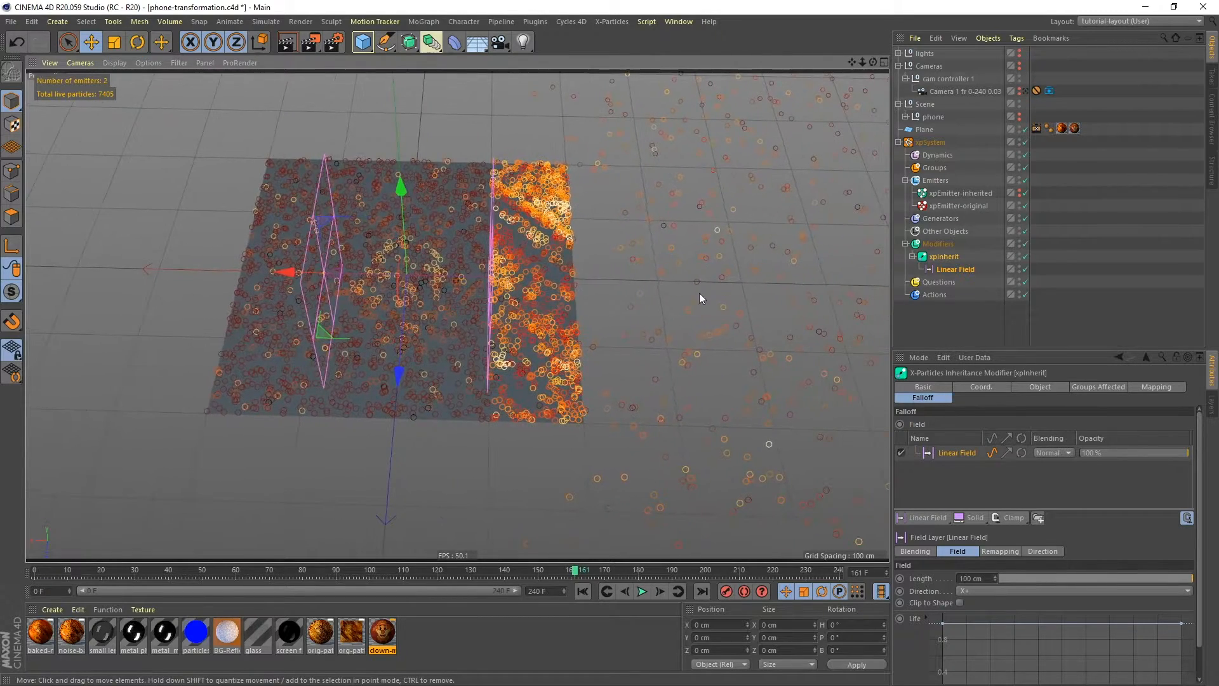
{"action": "scroll", "coordinate": [701, 317], "scroll_direction": "up", "scroll_amount": 1}
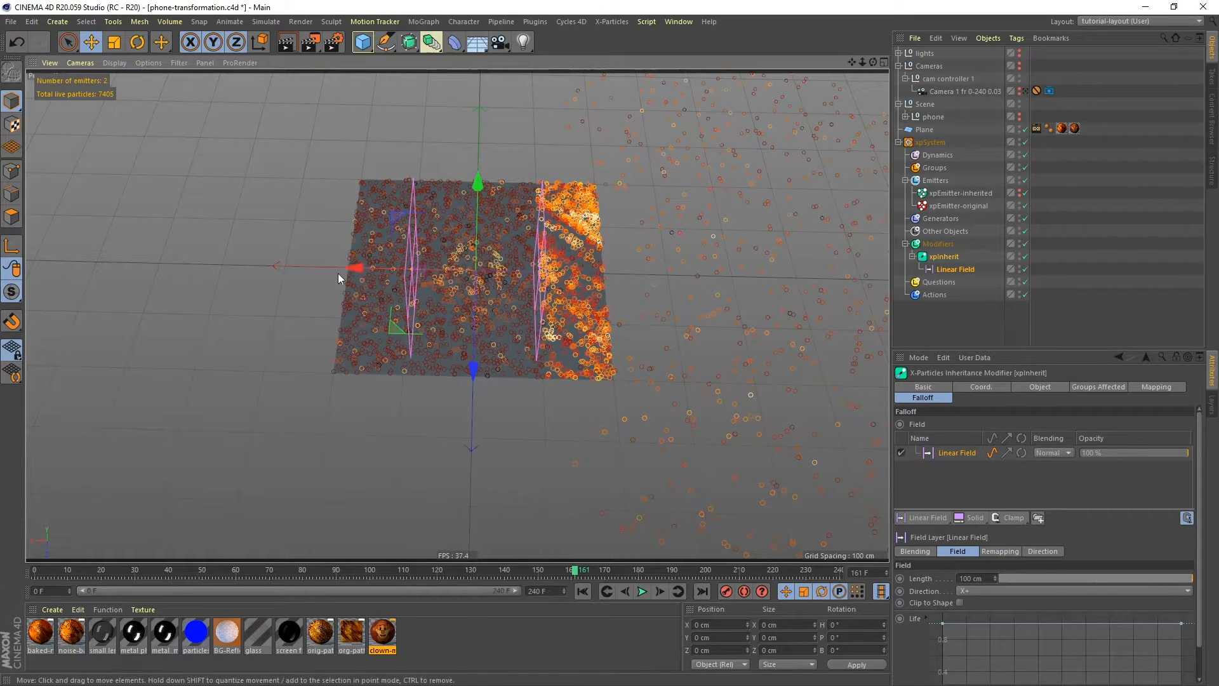
{"action": "left_click_drag", "start_coordinate": [349, 266], "coordinate": [581, 280]}
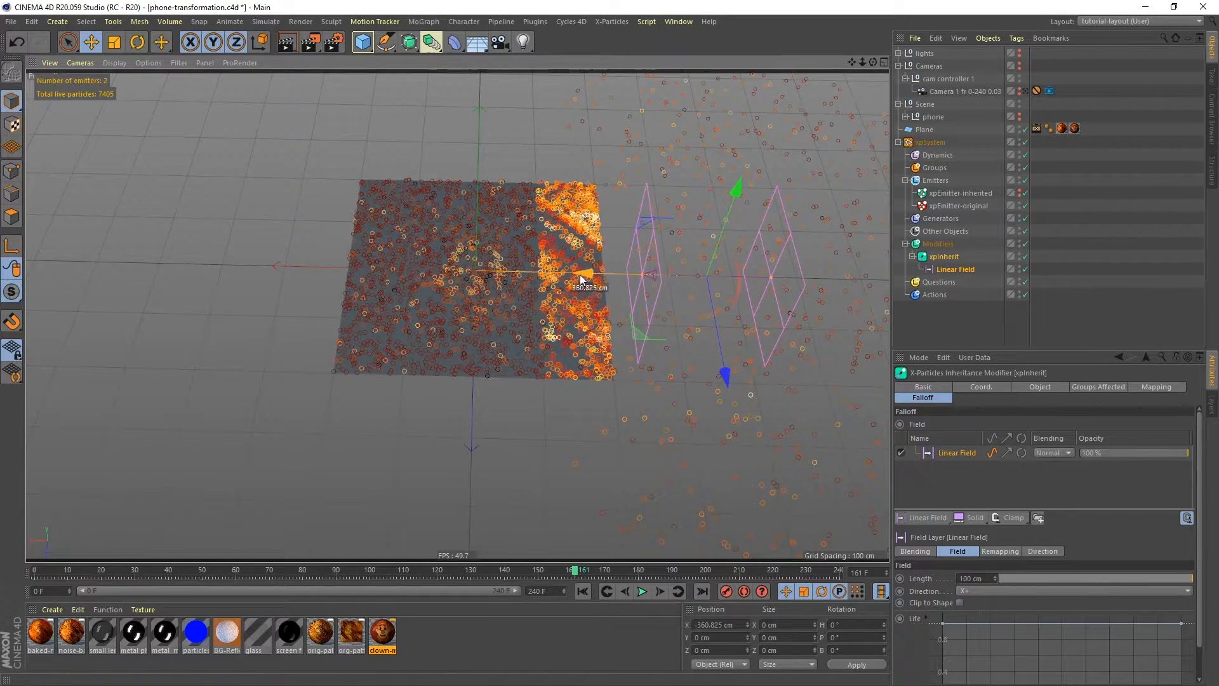
{"action": "left_click", "coordinate": [582, 591]}
{"action": "left_click", "coordinate": [642, 591]}
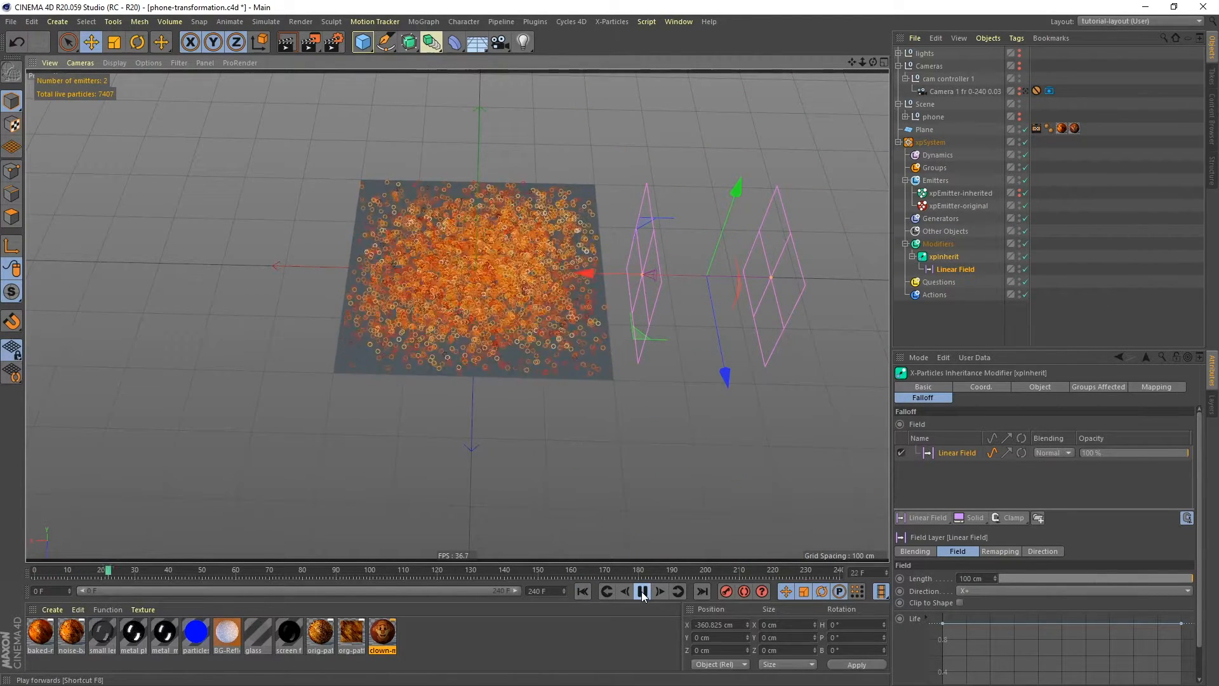
{"action": "left_click", "coordinate": [642, 592]}
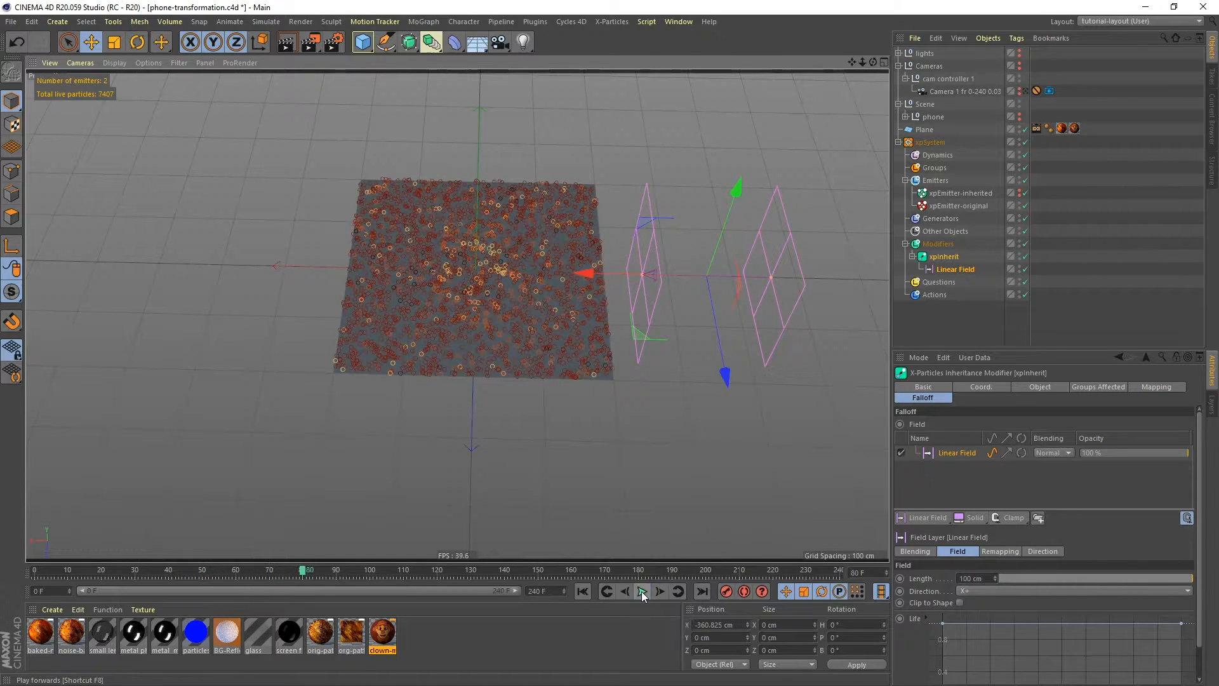
- Move the Linear Field across to the Plane's opposite side at about X 370 cm and replay the simulation
{"action": "left_click_drag", "start_coordinate": [585, 275], "coordinate": [126, 229]}
{"action": "left_click", "coordinate": [582, 591]}
{"action": "left_click", "coordinate": [643, 591]}
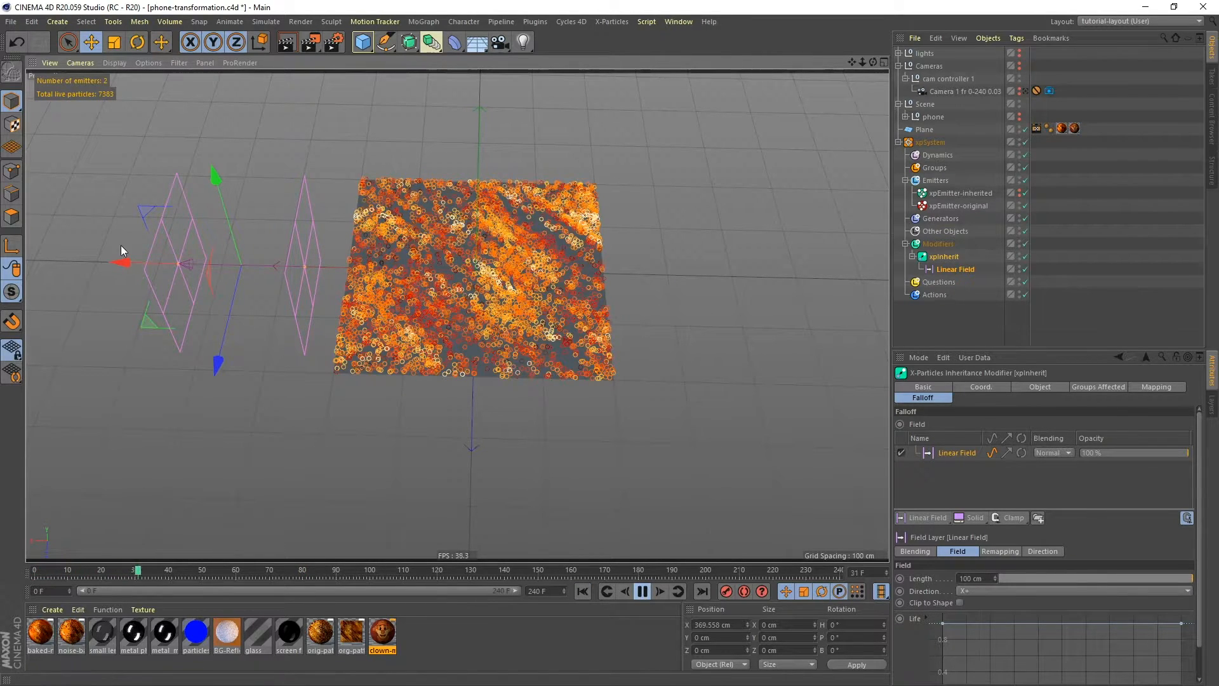
- Move the Linear Field back past the Plane to about X -372 cm and stop the playback
{"action": "left_click_drag", "start_coordinate": [122, 261], "coordinate": [593, 267]}
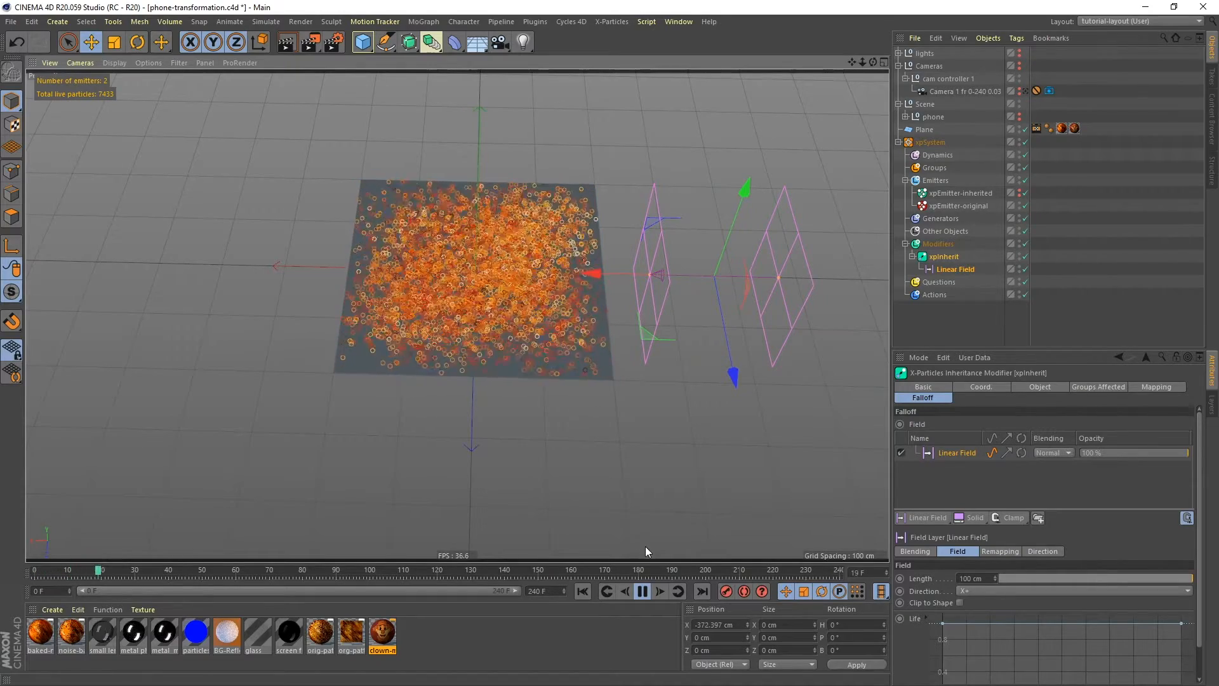
{"action": "left_click", "coordinate": [641, 591]}
{"action": "right_click_drag", "start_coordinate": [519, 335], "coordinate": [540, 273], "text": "alt"}
{"action": "middle_click_drag", "start_coordinate": [540, 273], "coordinate": [550, 309], "text": "alt"}
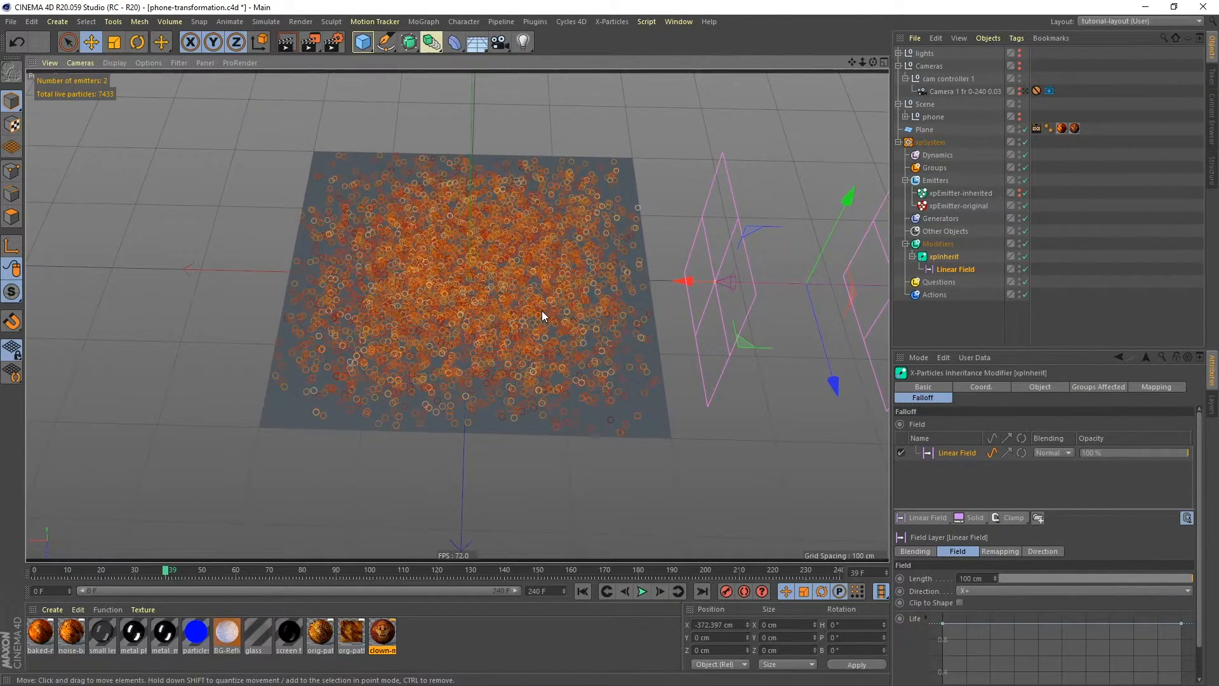
- Add an xpFollowSurface motion modifier and place it below xpInherit in the Modifiers group
{"action": "left_click", "coordinate": [942, 245]}
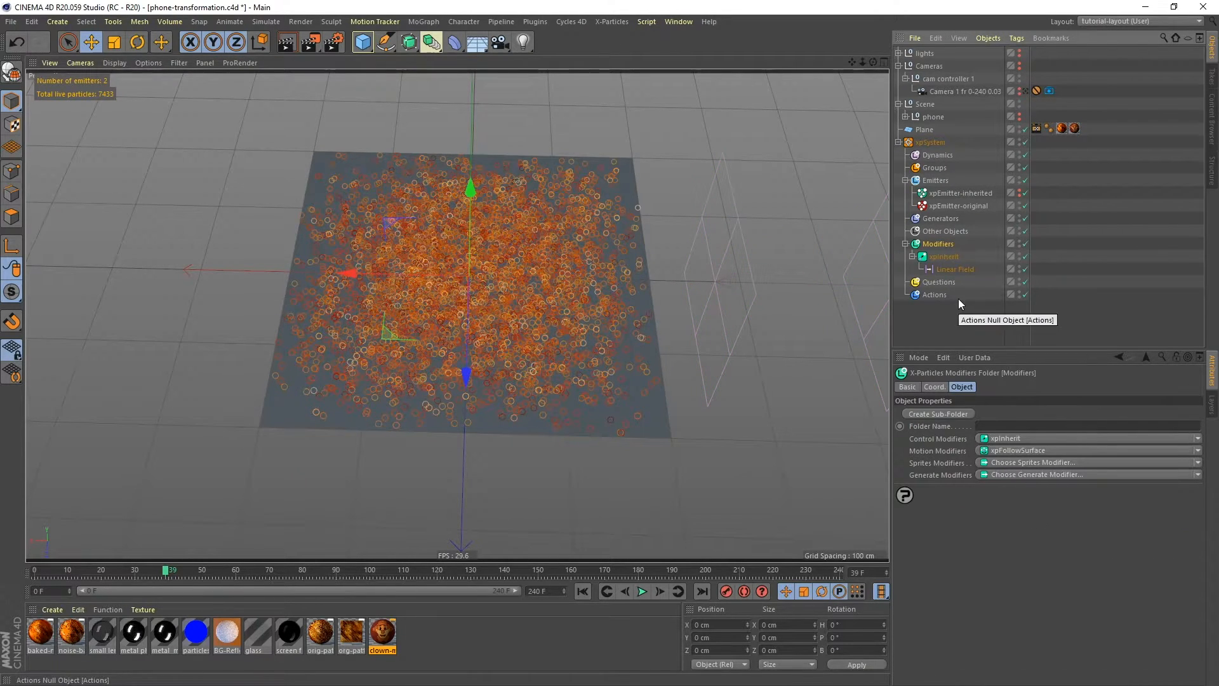
{"action": "left_click", "coordinate": [998, 449]}
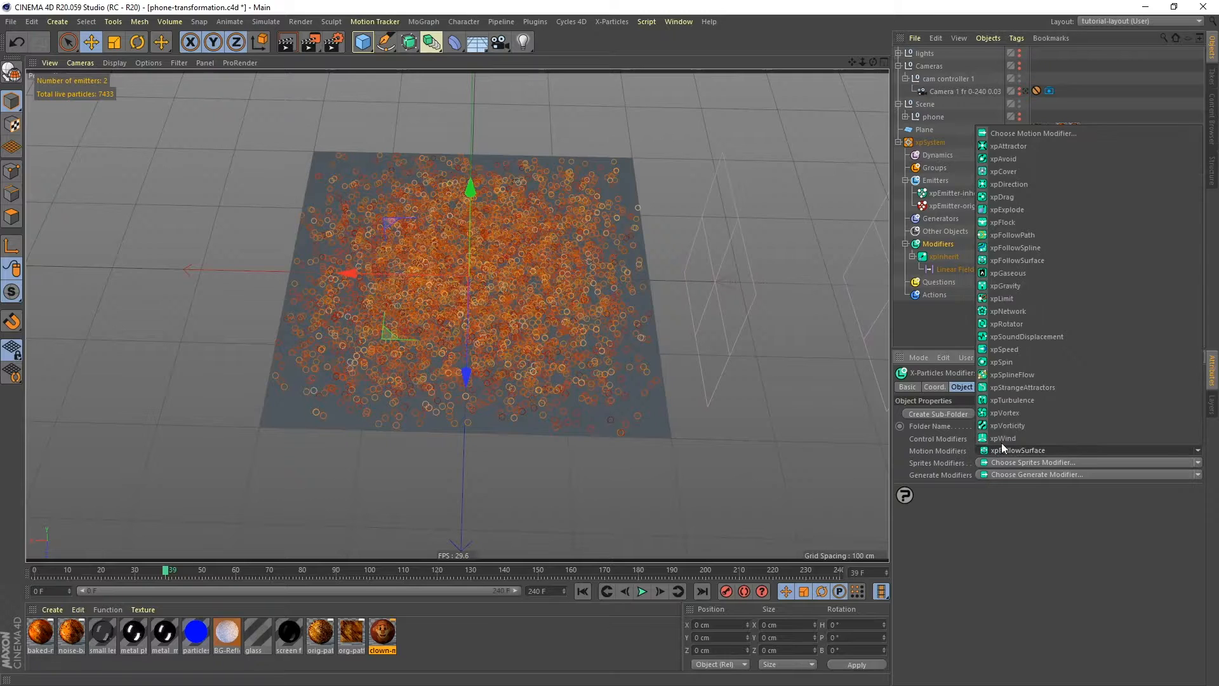
{"action": "left_click", "coordinate": [1030, 259]}
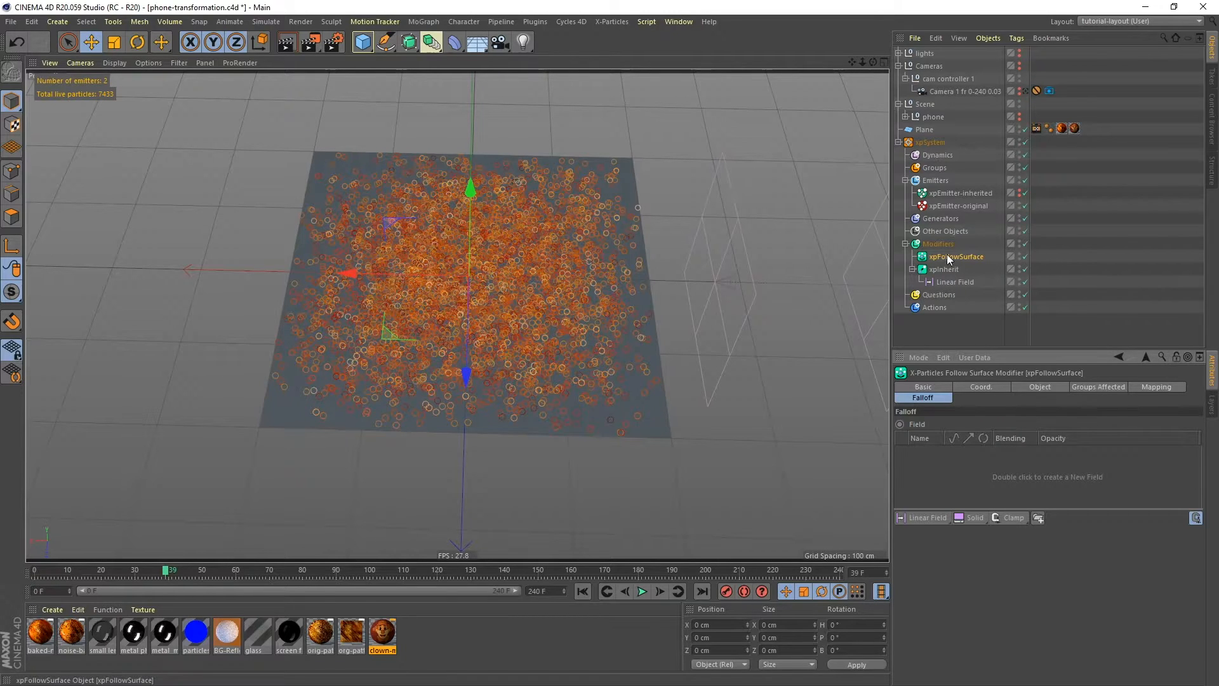
{"action": "left_click", "coordinate": [912, 269]}
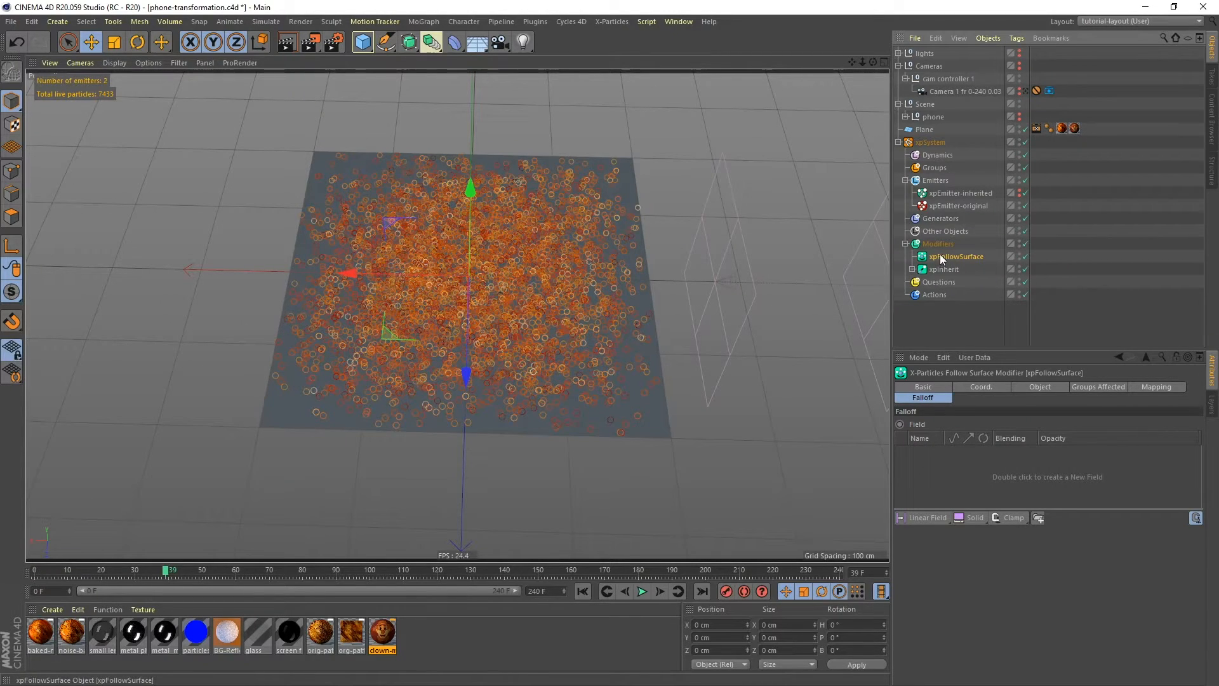
{"action": "left_click_drag", "start_coordinate": [941, 261], "coordinate": [938, 280]}
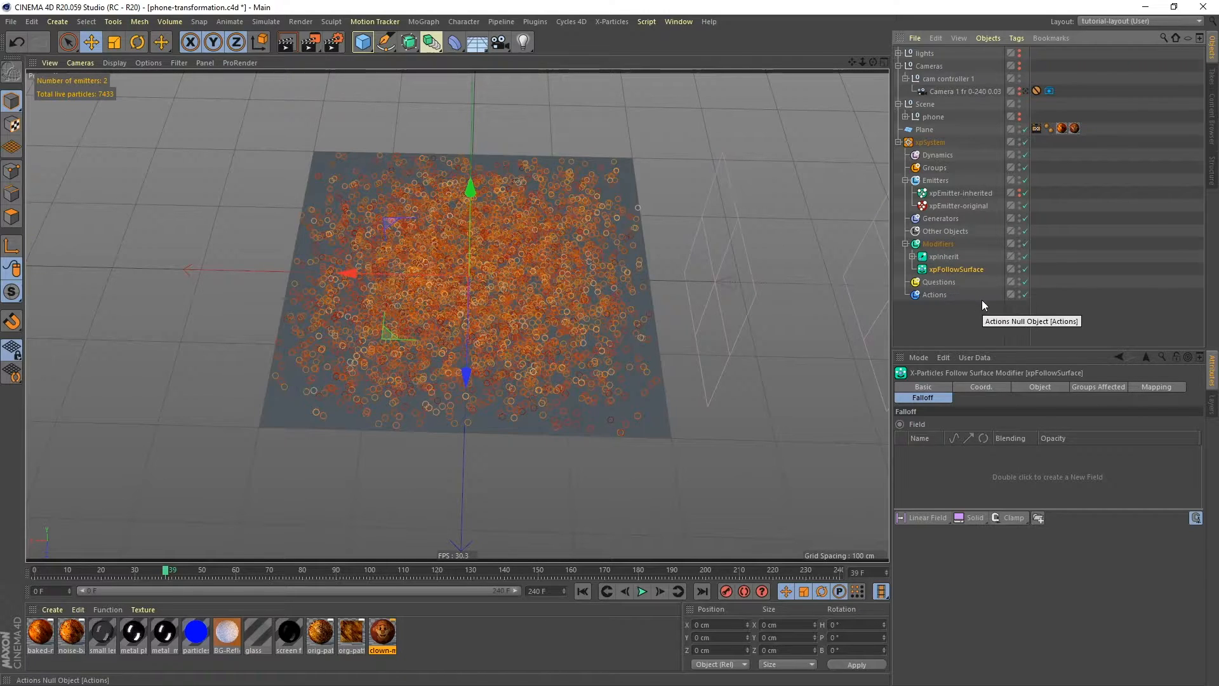
- Assign the Plane as xpFollowSurface's object with Pull at 100 %, and replay the simulation from the first frame
{"action": "left_click", "coordinate": [1043, 386]}
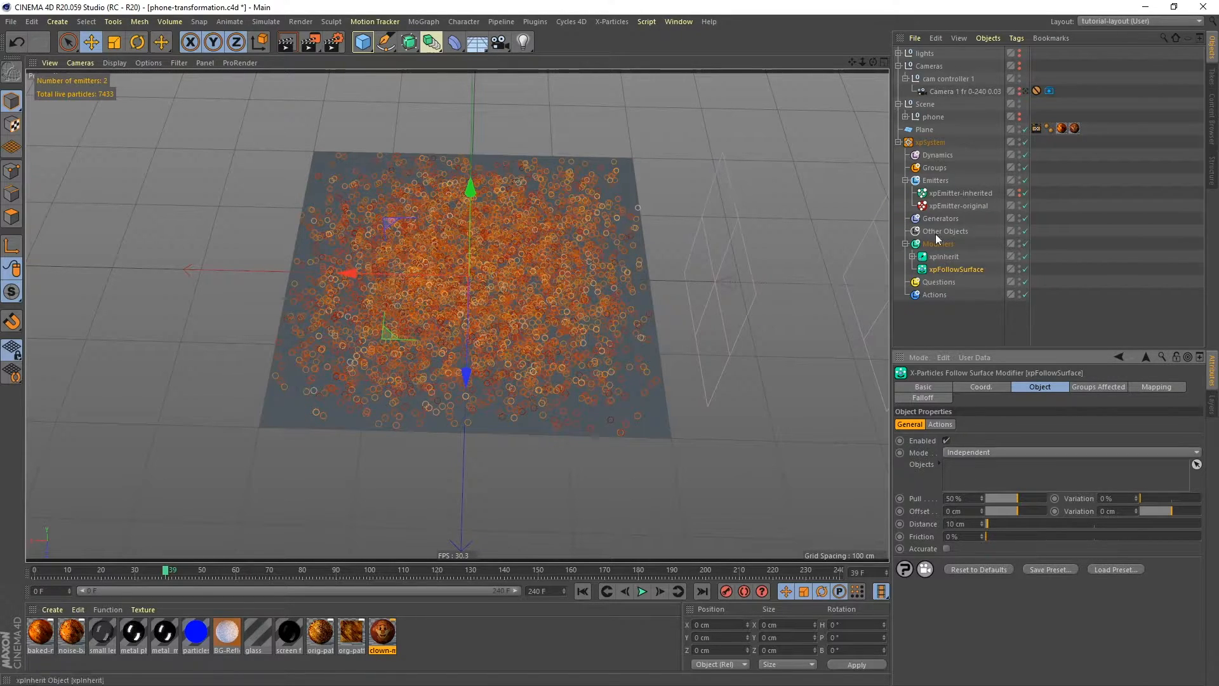
{"action": "left_click_drag", "start_coordinate": [922, 128], "coordinate": [962, 475]}
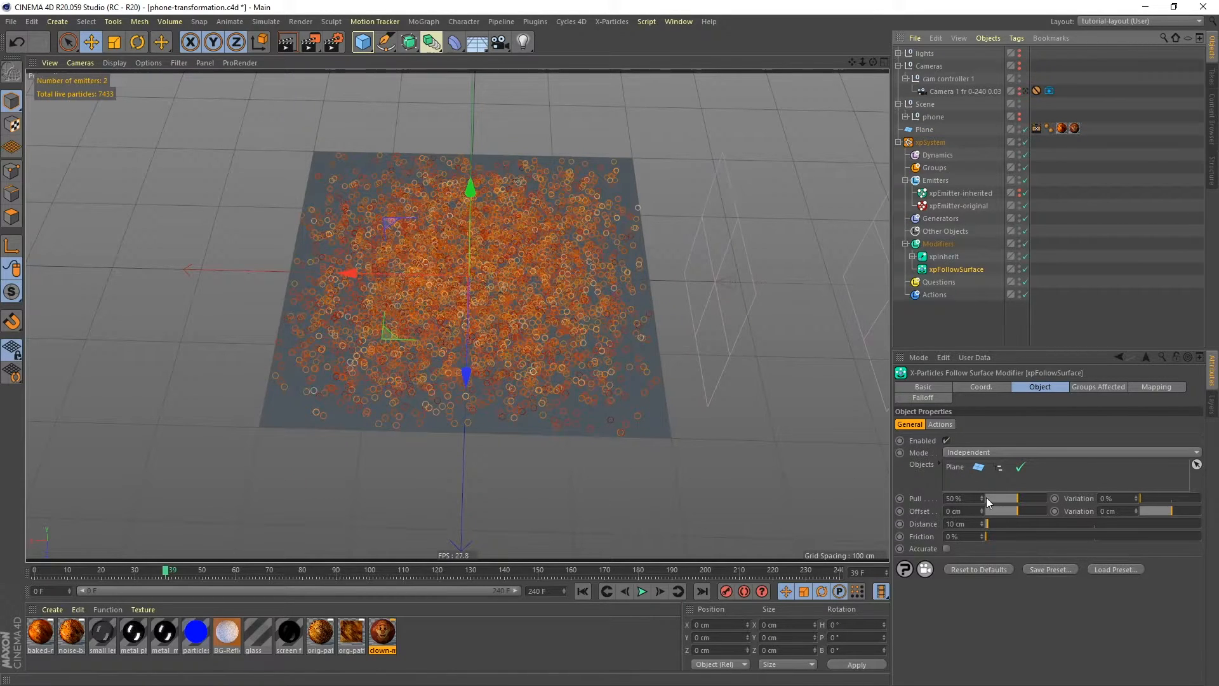
{"action": "left_click_drag", "start_coordinate": [1015, 497], "coordinate": [1075, 499]}
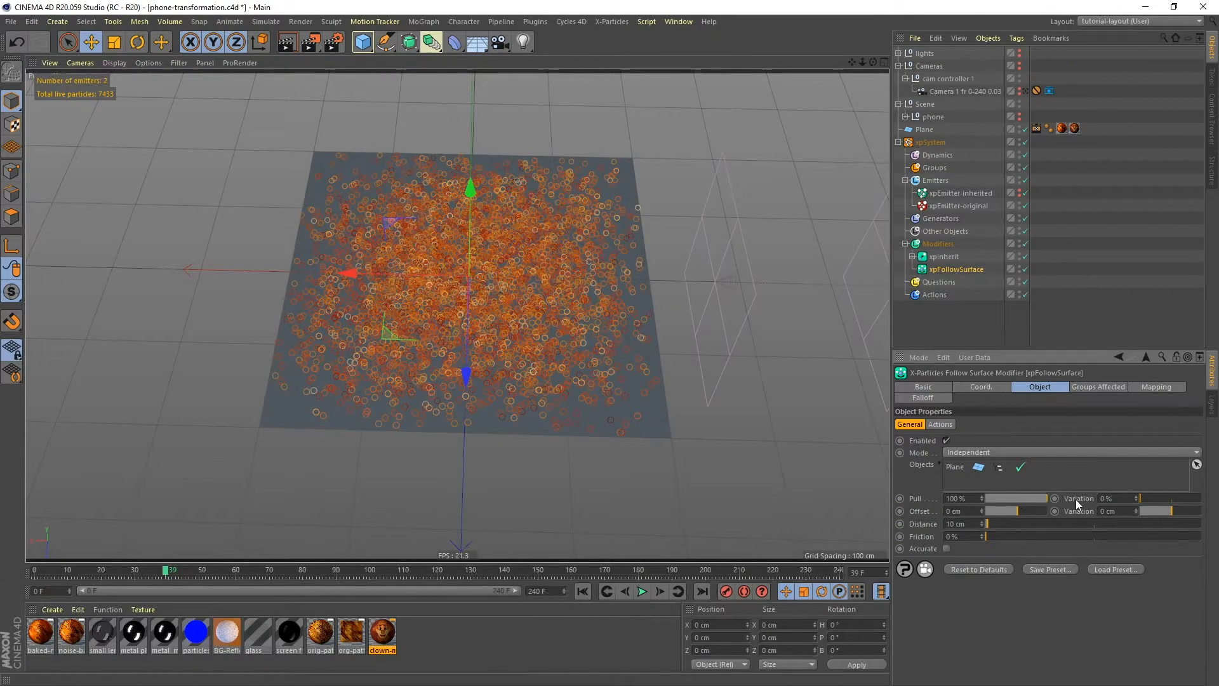
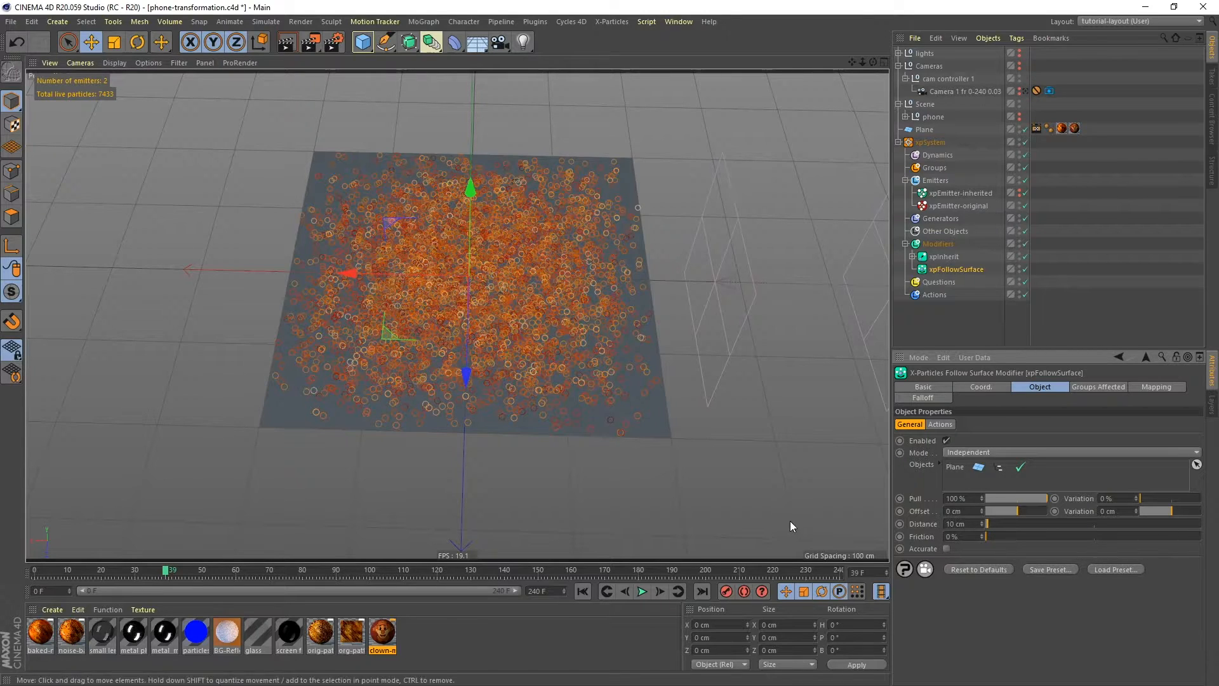
{"action": "left_click", "coordinate": [582, 591]}
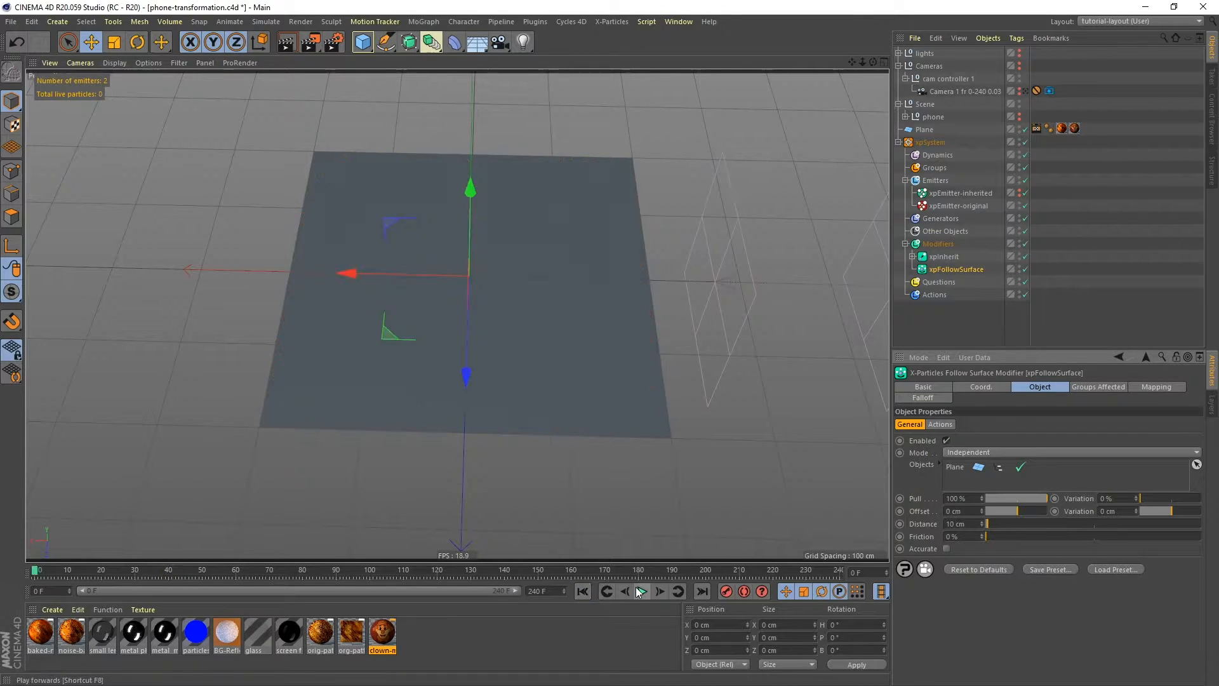
{"action": "left_click", "coordinate": [643, 590]}
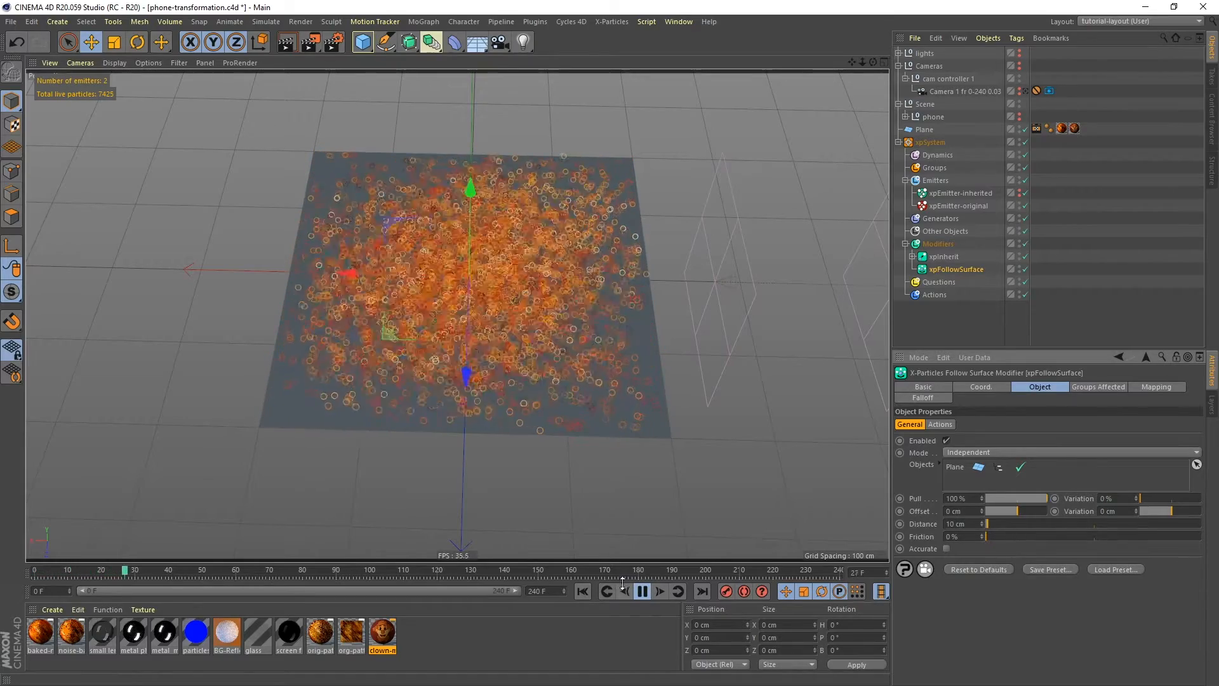
- Stop playback, move the xpInherit modifier's Linear Field along X to about 383 cm, play the simulation and rewind it
{"action": "left_click", "coordinate": [642, 591]}
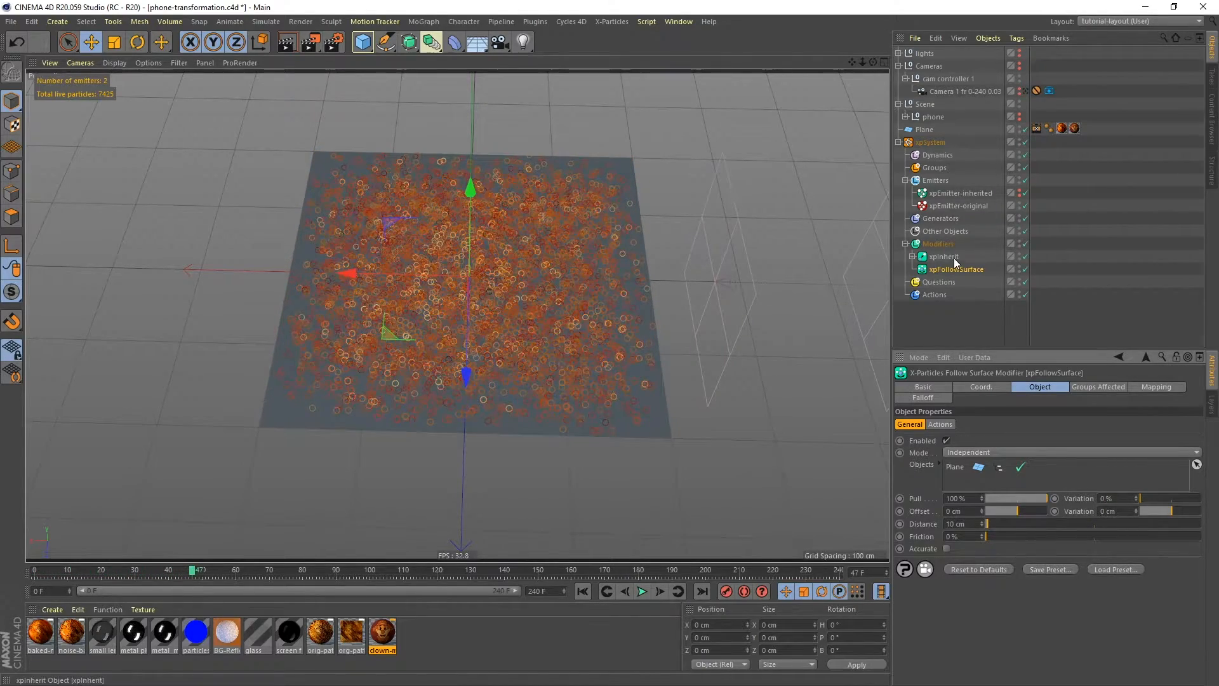
{"action": "left_click", "coordinate": [912, 256]}
{"action": "left_click", "coordinate": [947, 269]}
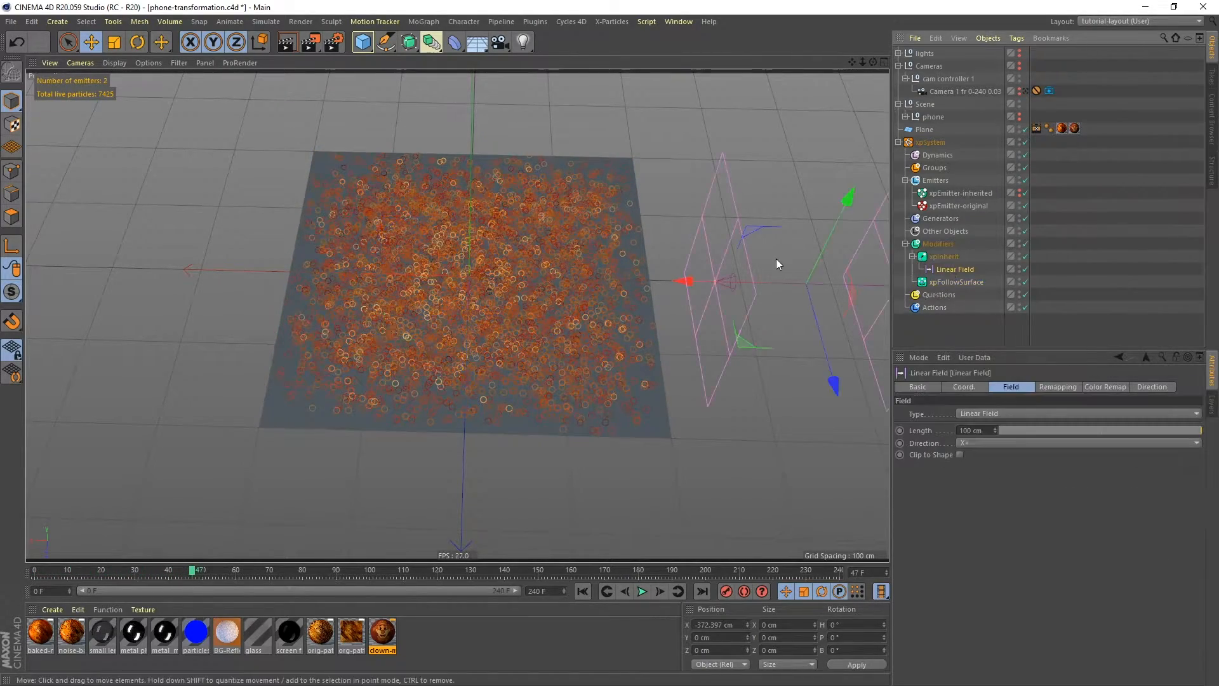
{"action": "left_click_drag", "start_coordinate": [680, 277], "coordinate": [39, 265]}
{"action": "left_click", "coordinate": [642, 591]}
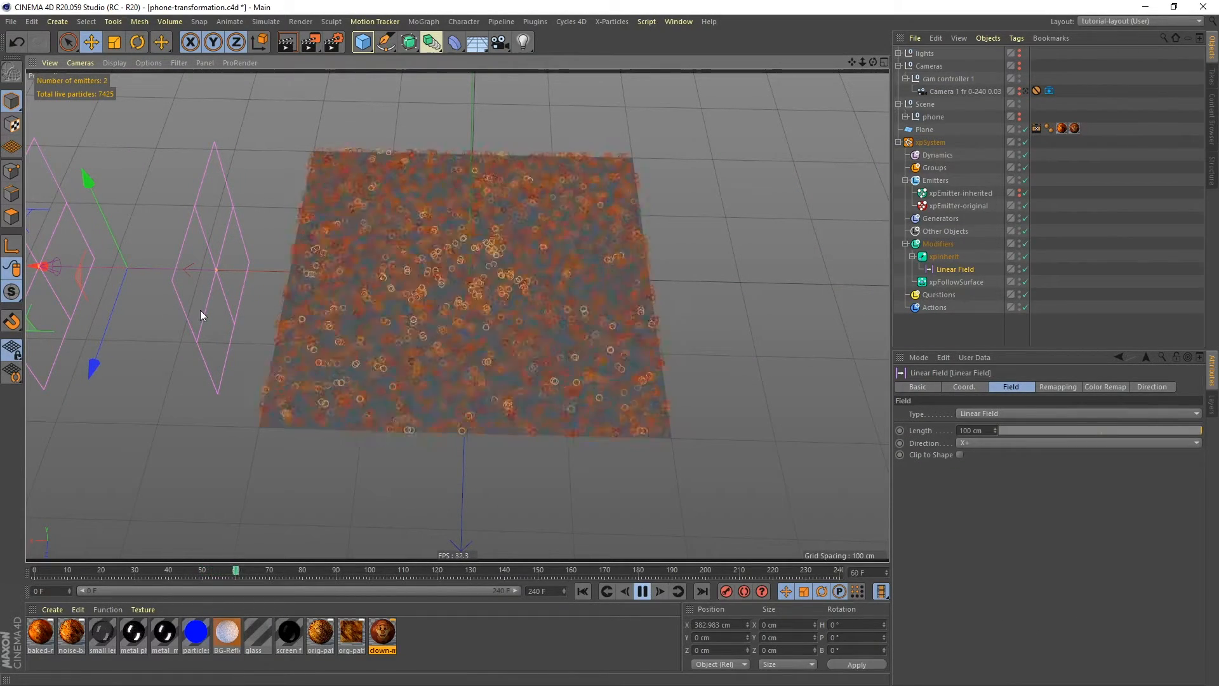
{"action": "left_click", "coordinate": [642, 591]}
{"action": "left_click", "coordinate": [582, 591]}
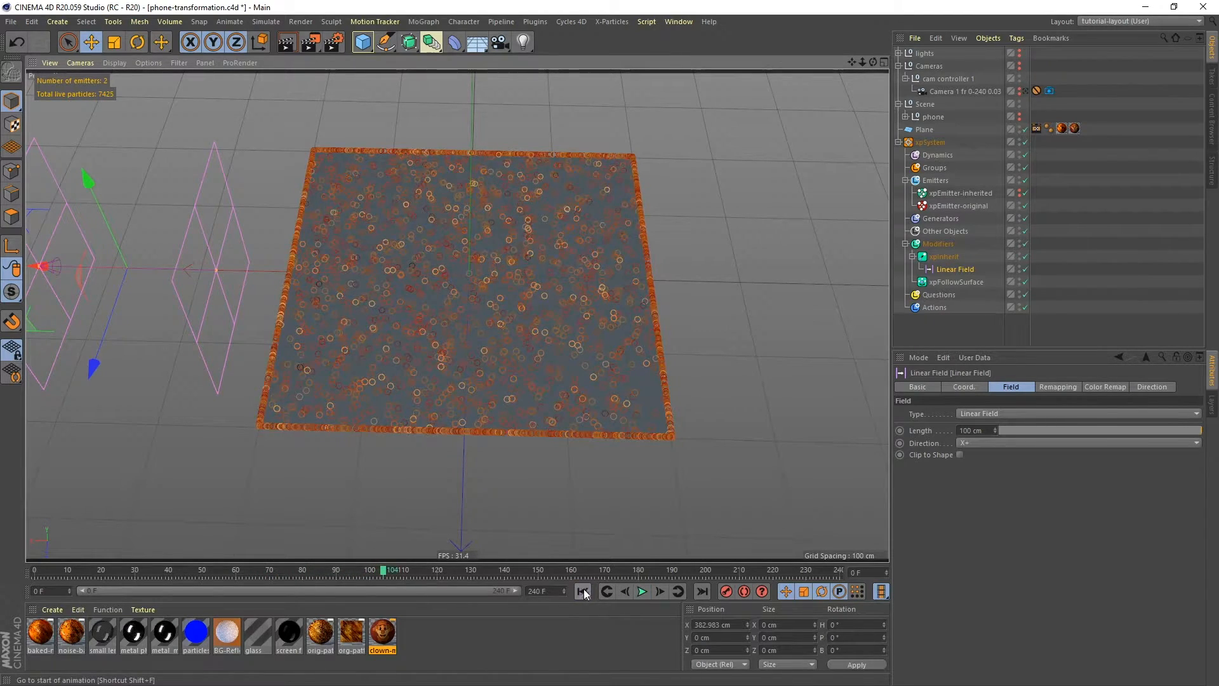
- Play the simulation while moving the Linear Field across the plane to about -454 cm in X, and stop playback
{"action": "left_click", "coordinate": [641, 591]}
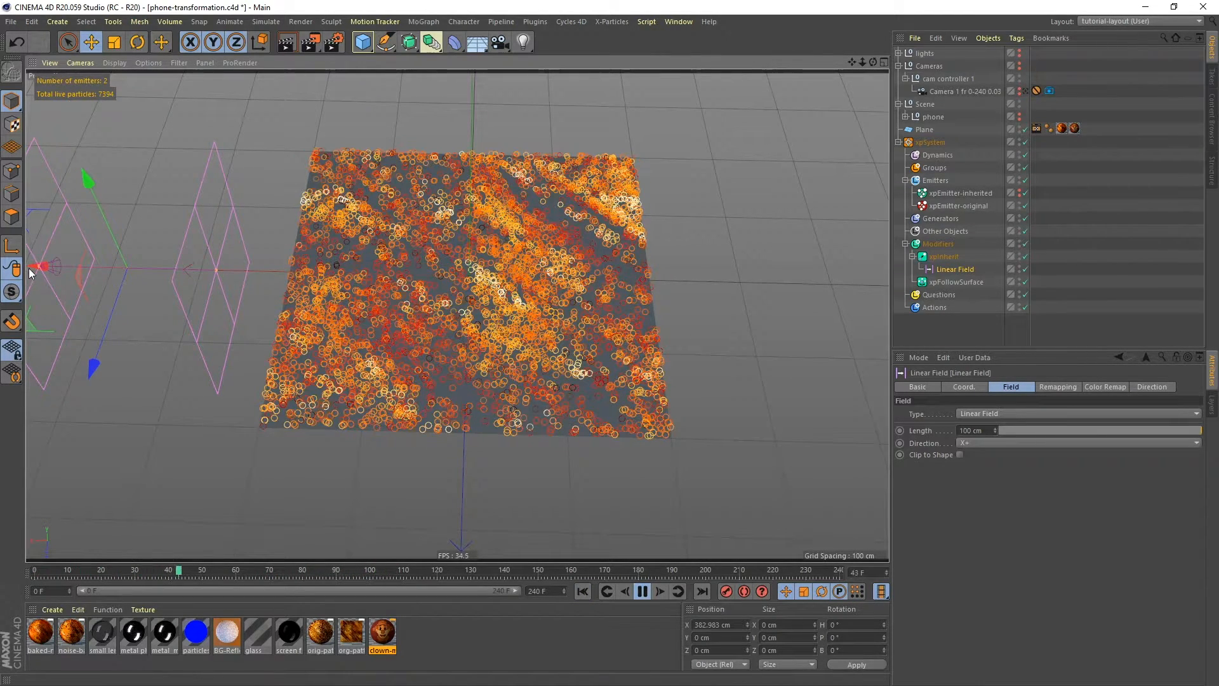
{"action": "left_click_drag", "start_coordinate": [32, 266], "coordinate": [784, 257]}
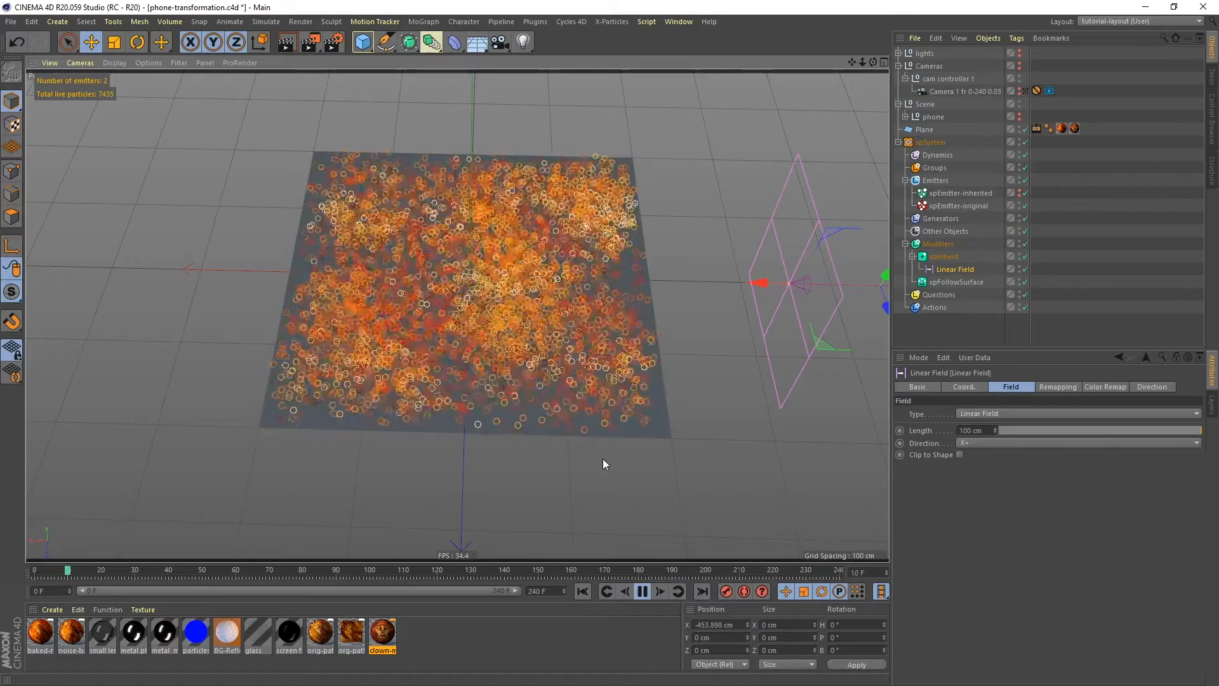
{"action": "left_click", "coordinate": [643, 590]}
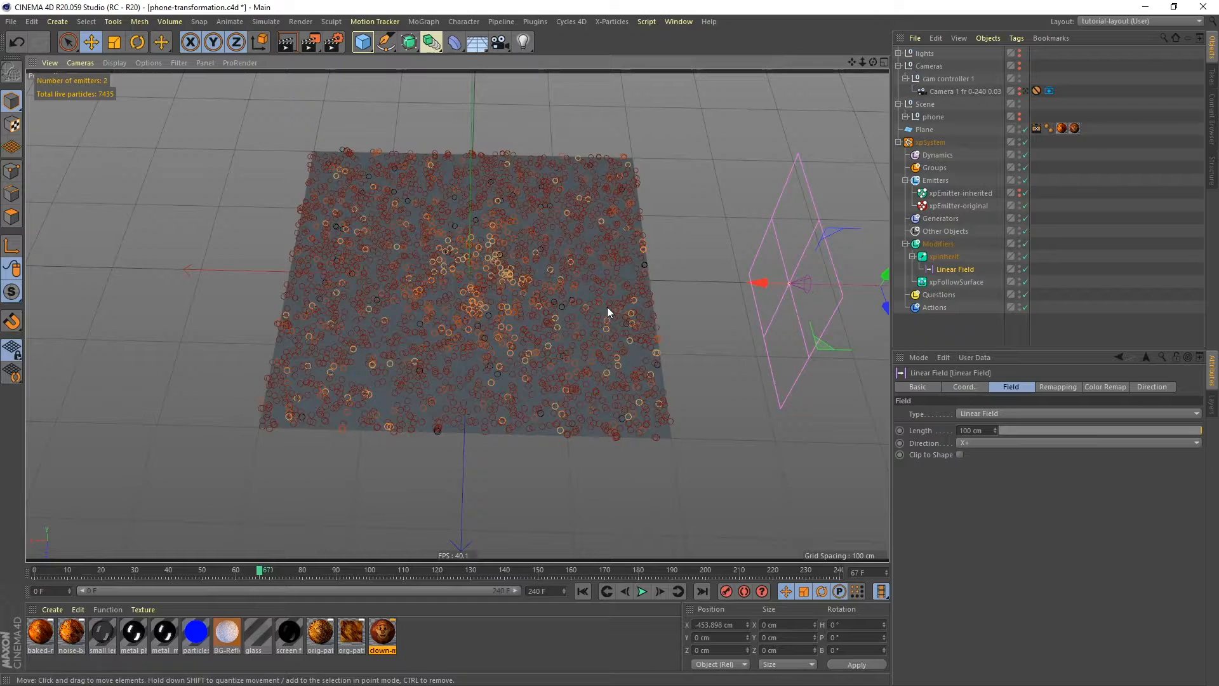
- Disable the Plane, expand the phone group and show it in the viewport, and return to frame 0
{"action": "left_click", "coordinate": [1021, 130]}
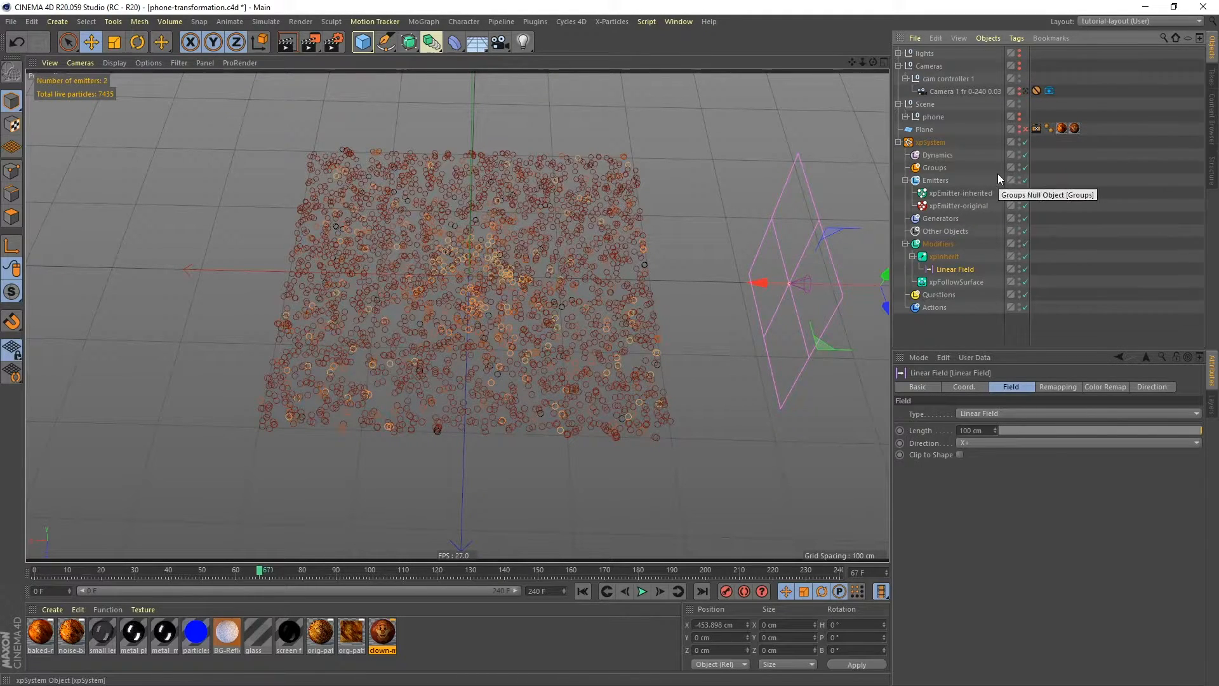
{"action": "left_click", "coordinate": [905, 117]}
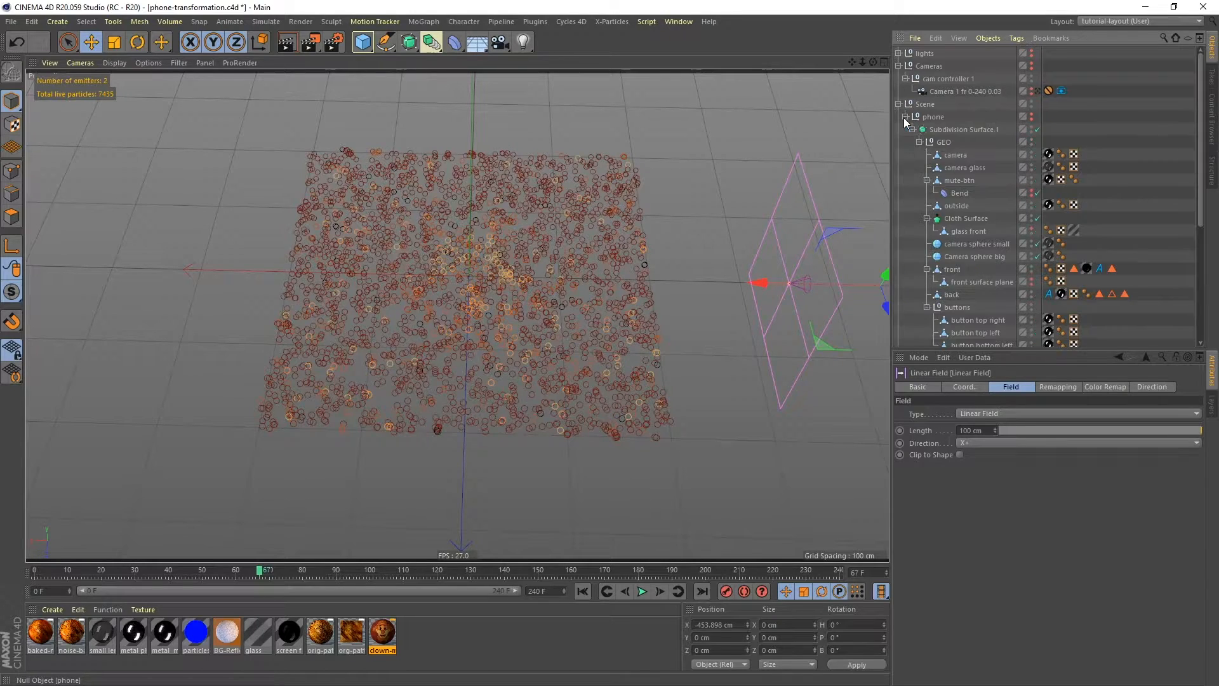
{"action": "left_click", "coordinate": [1031, 114]}
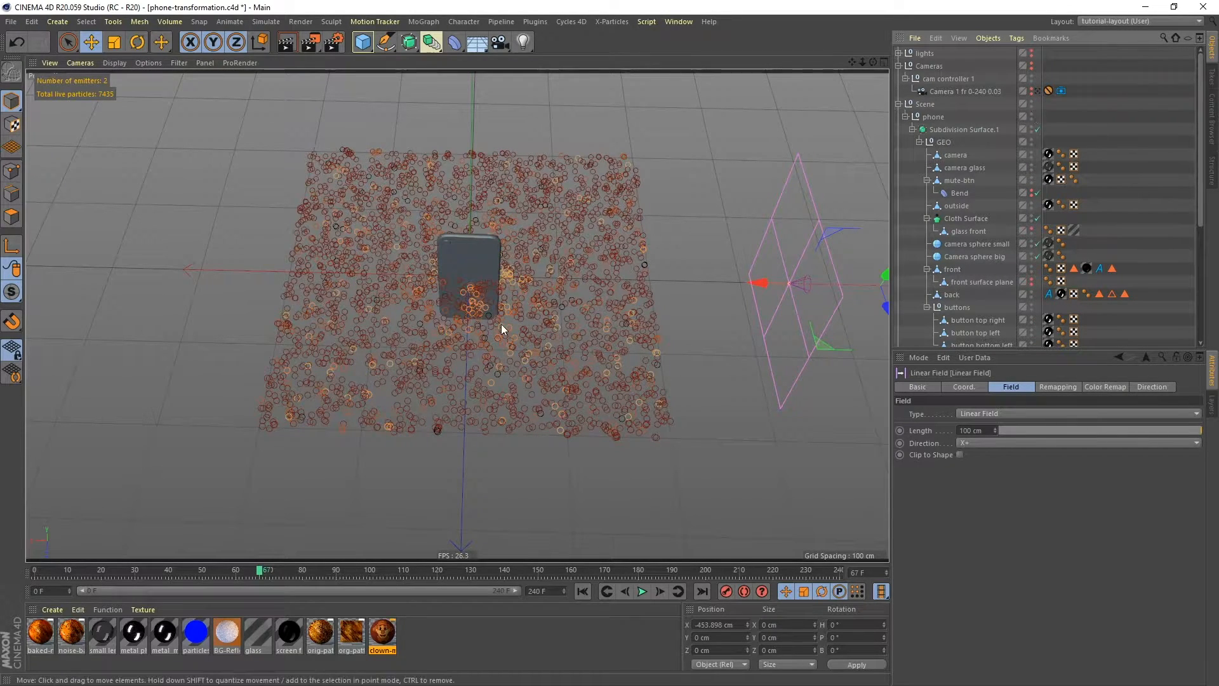
{"action": "left_click", "coordinate": [582, 591]}
{"action": "middle_click_drag", "start_coordinate": [748, 285], "coordinate": [515, 294], "text": "alt"}
{"action": "right_click_drag", "start_coordinate": [490, 295], "coordinate": [508, 252], "text": "alt"}
{"action": "left_click_drag", "start_coordinate": [508, 252], "coordinate": [511, 322], "text": "alt"}
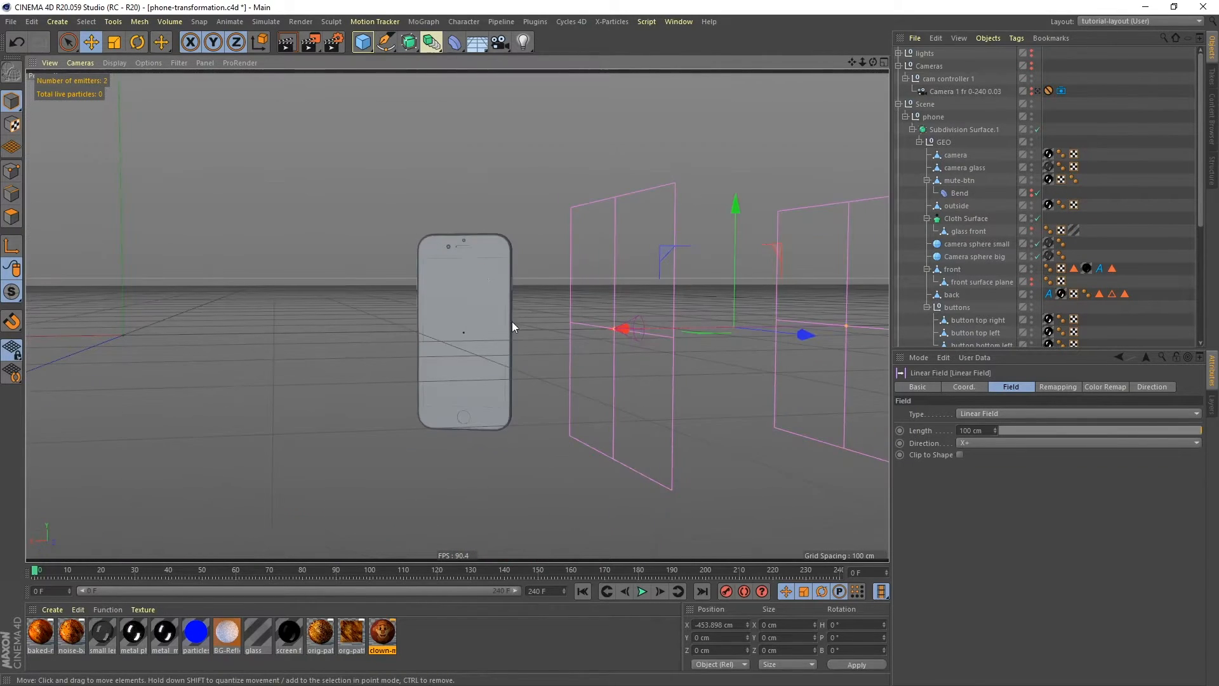
{"action": "right_click_drag", "start_coordinate": [493, 316], "coordinate": [521, 236], "text": "alt"}
{"action": "middle_click_drag", "start_coordinate": [457, 315], "coordinate": [500, 347], "text": "alt"}
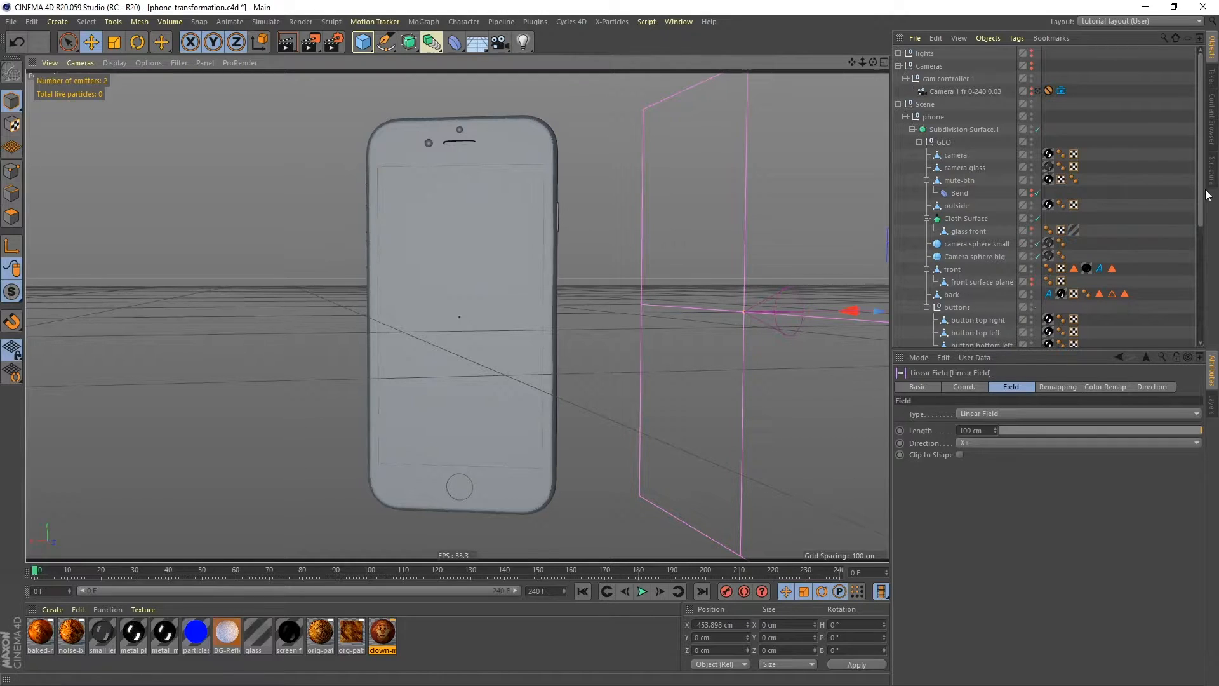
- Apply the baked-noise and clown-mat materials to the phone's front surface plane
{"action": "scroll", "coordinate": [1183, 278], "scroll_direction": "down", "scroll_amount": 5}
{"action": "scroll", "coordinate": [1182, 302], "scroll_direction": "up", "scroll_amount": 5}
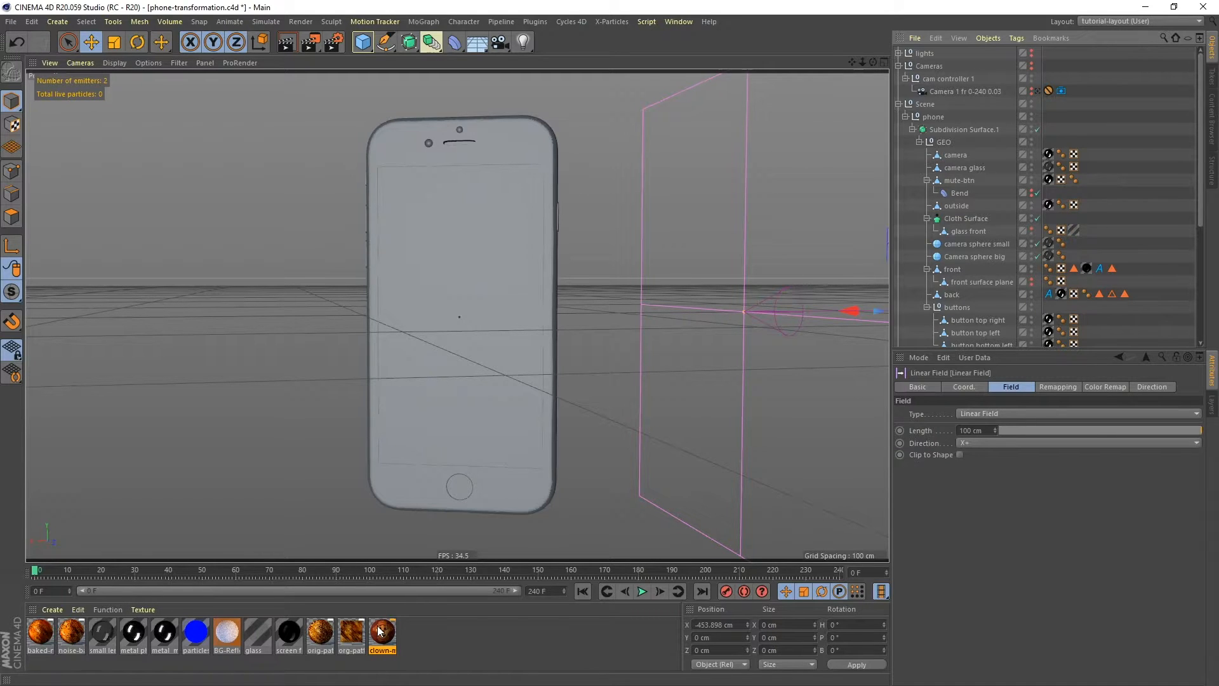
{"action": "left_click_drag", "start_coordinate": [41, 632], "coordinate": [971, 279]}
{"action": "left_click_drag", "start_coordinate": [383, 635], "coordinate": [977, 282]}
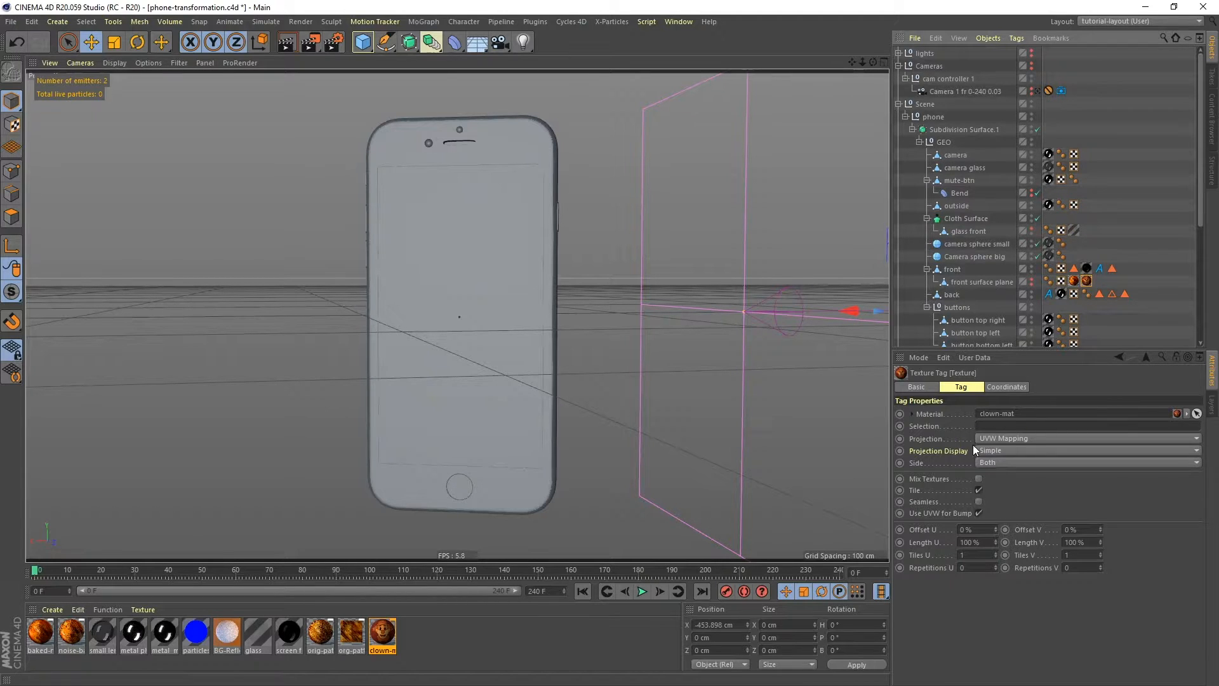
- Set the selection of the front surface plane's clown-mat and baked-noise texture tags to "y"
{"action": "left_click", "coordinate": [994, 426]}
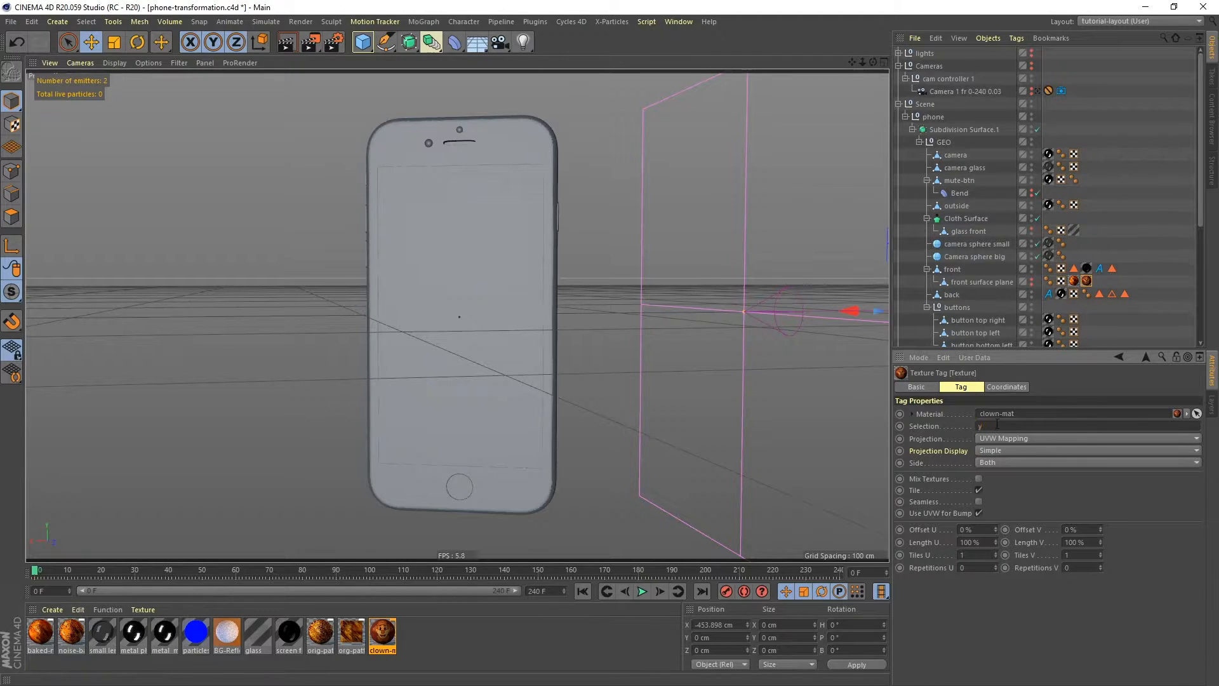
{"action": "left_click", "coordinate": [1074, 280]}
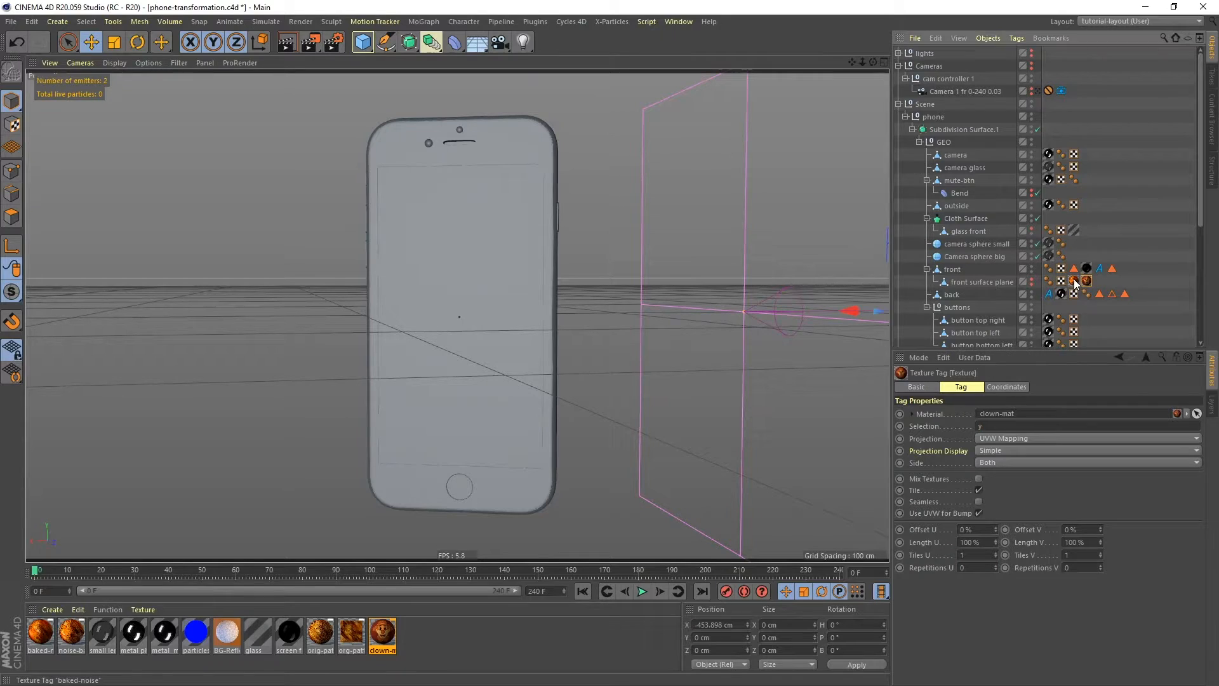
{"action": "left_click", "coordinate": [986, 425]}
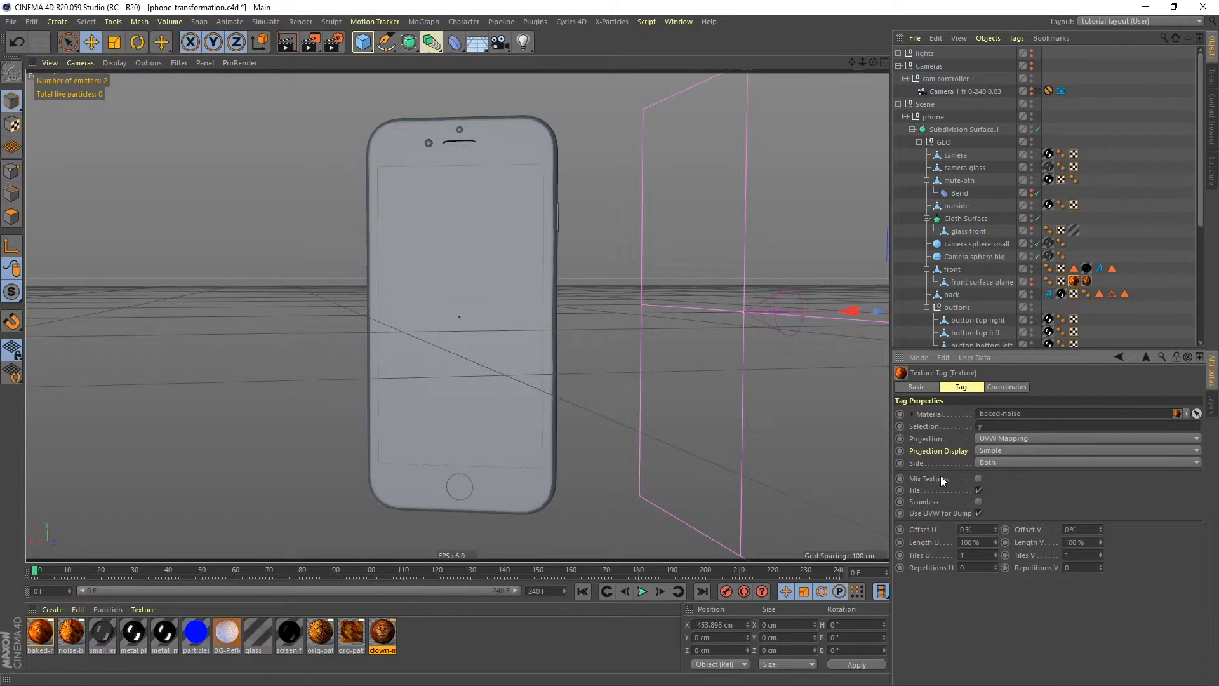
- Make xpEmitter-original emit from the front surface plane, using that object's baked-noise texture tag
{"action": "left_click_drag", "start_coordinate": [1200, 201], "coordinate": [1187, 311]}
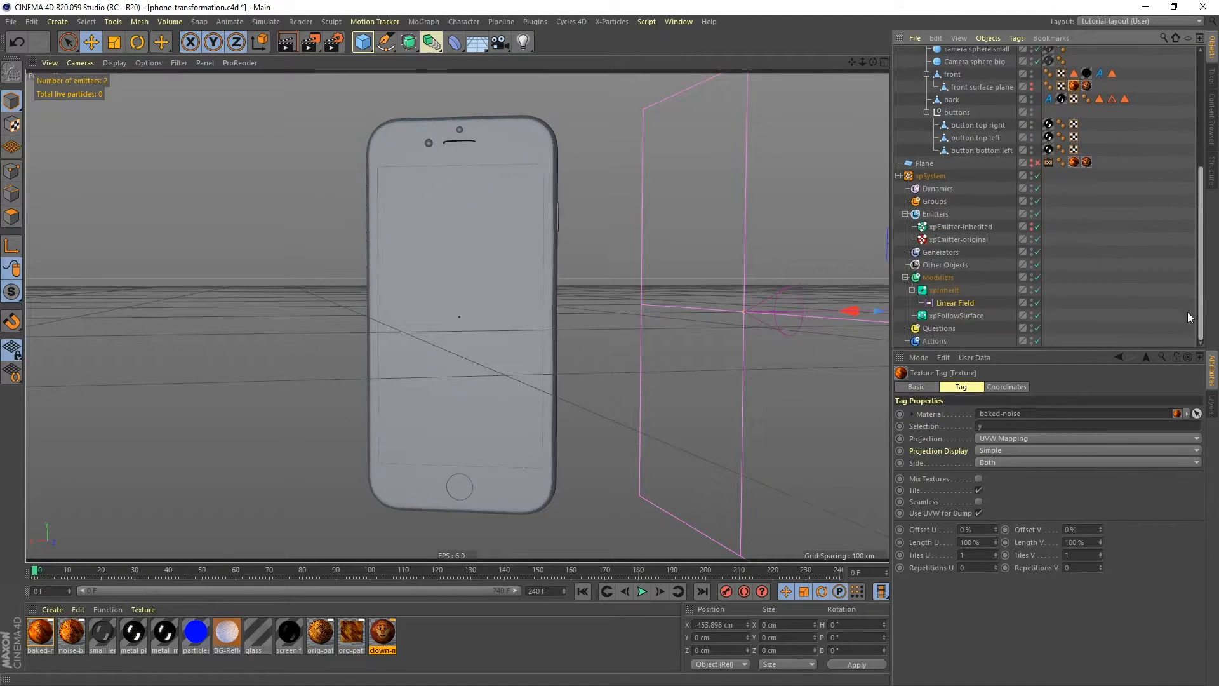
{"action": "left_click", "coordinate": [938, 242]}
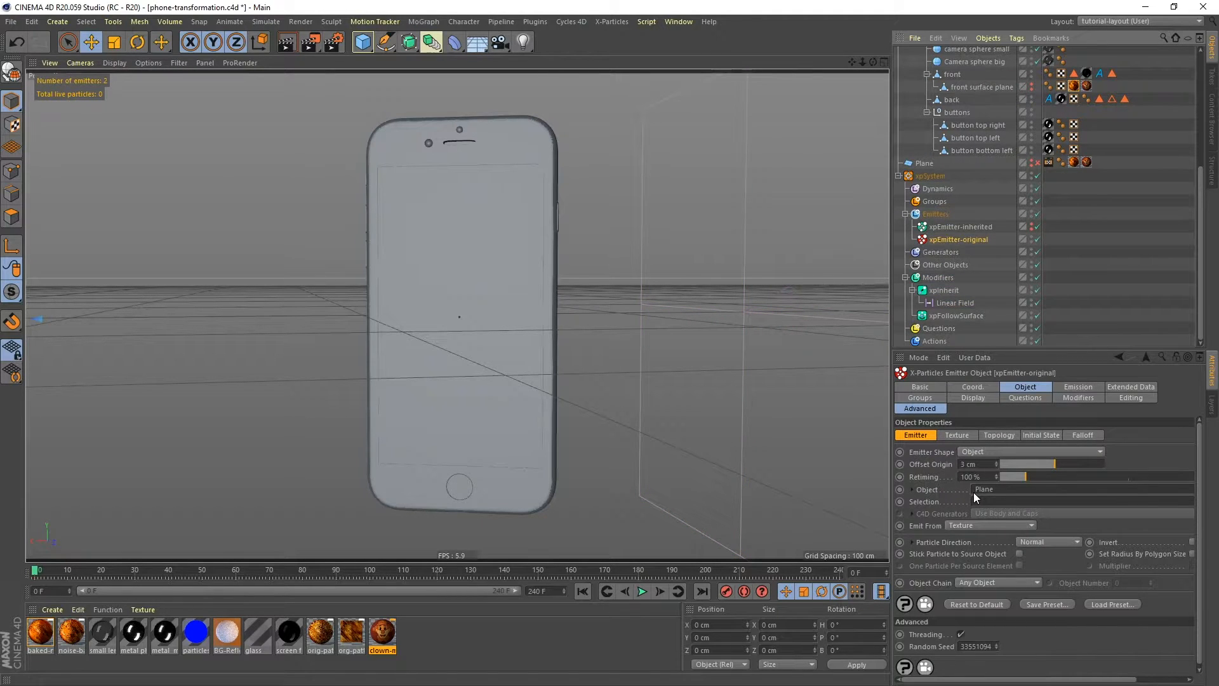
{"action": "left_click_drag", "start_coordinate": [1200, 304], "coordinate": [1201, 261]}
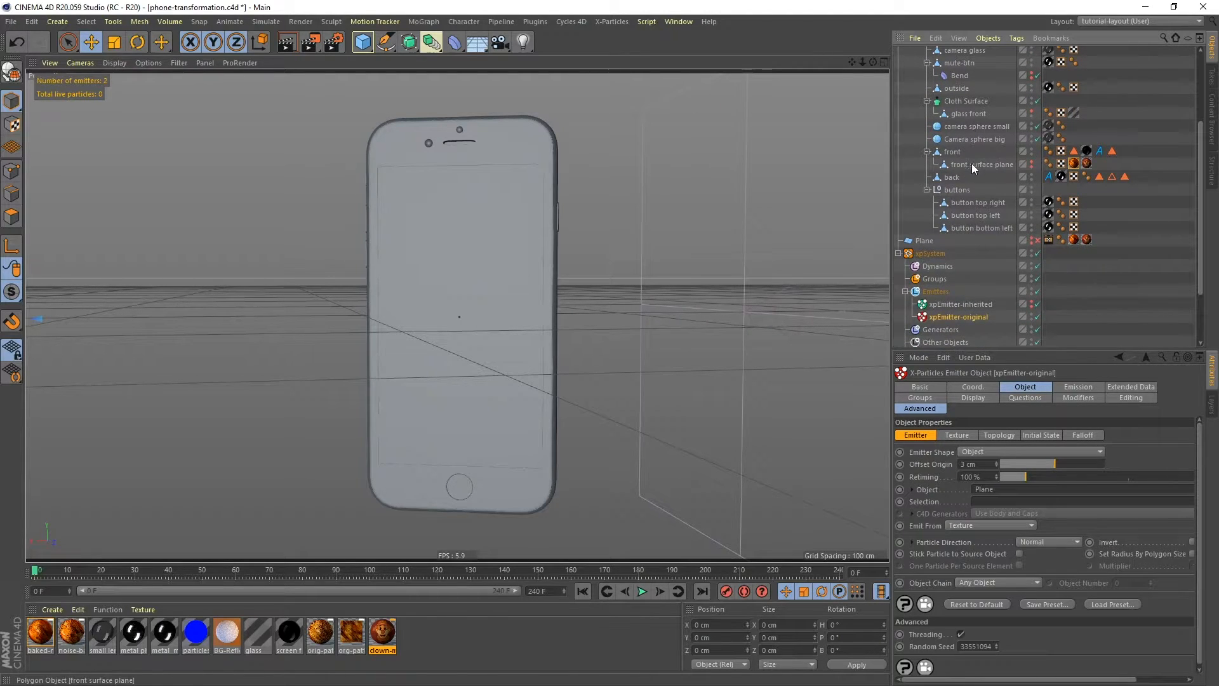
{"action": "left_click_drag", "start_coordinate": [972, 168], "coordinate": [1004, 489]}
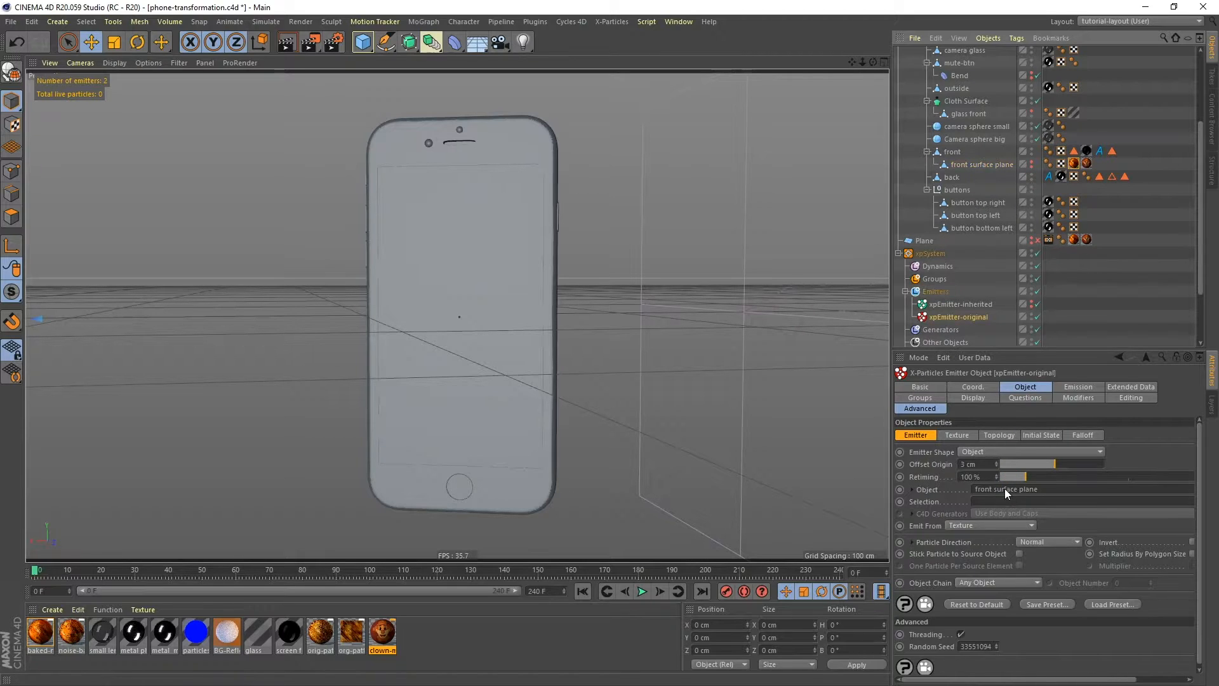
{"action": "left_click", "coordinate": [957, 434]}
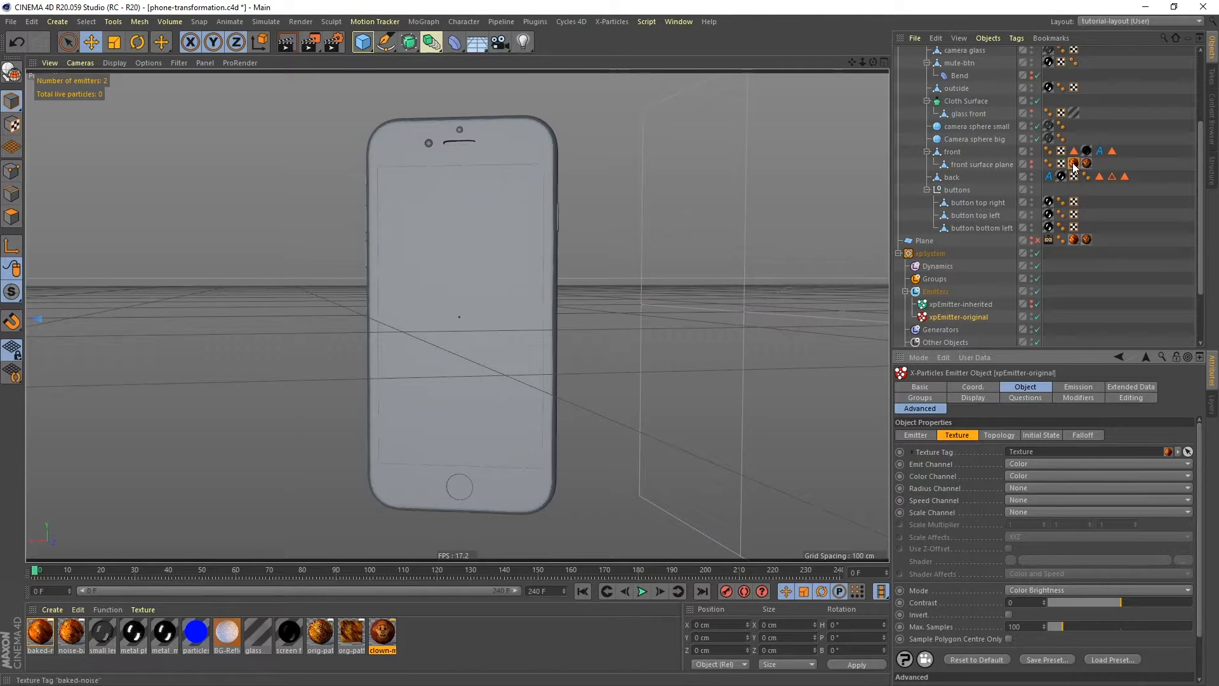
{"action": "left_click_drag", "start_coordinate": [1074, 165], "coordinate": [1064, 344]}
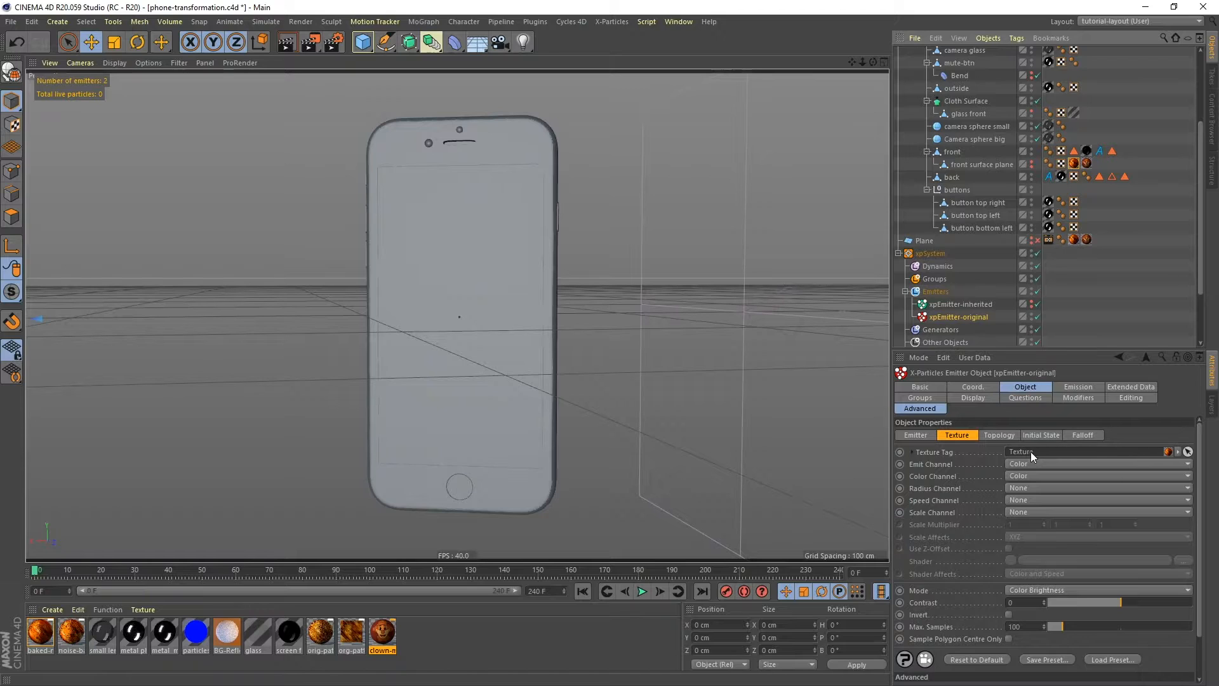
- Make xpEmitter-inherited emit from the front surface plane with its clown-mat texture tag, and play the simulation
{"action": "left_click", "coordinate": [954, 304]}
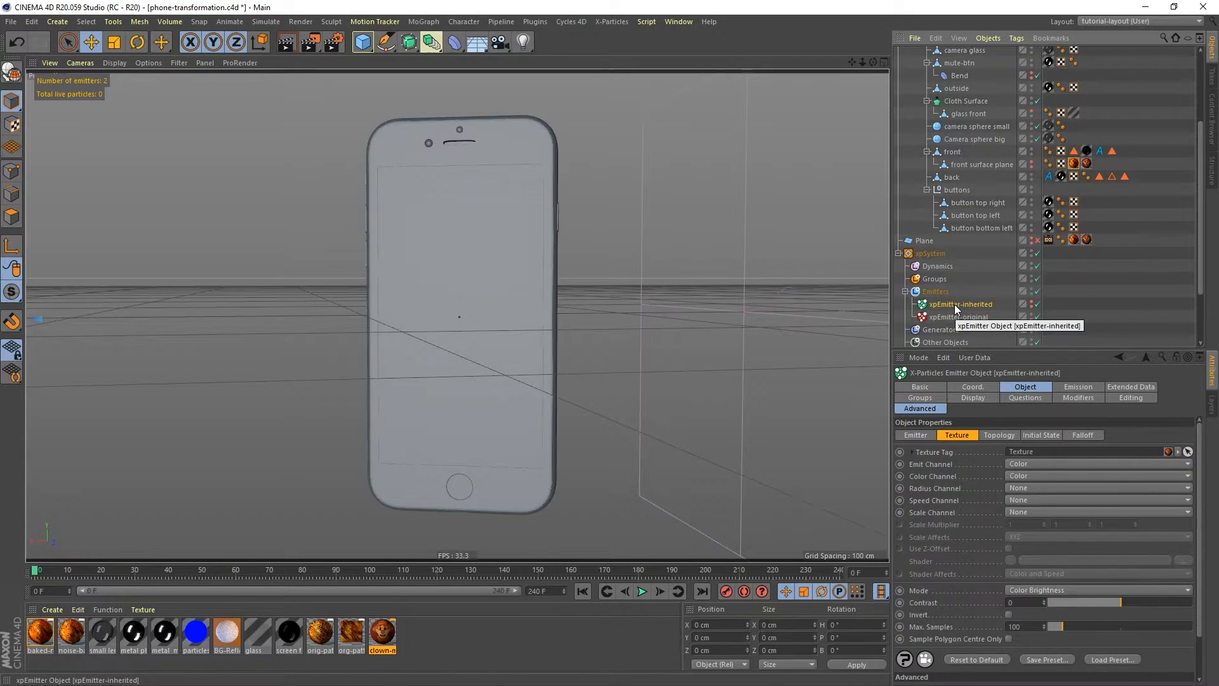
{"action": "left_click", "coordinate": [917, 435]}
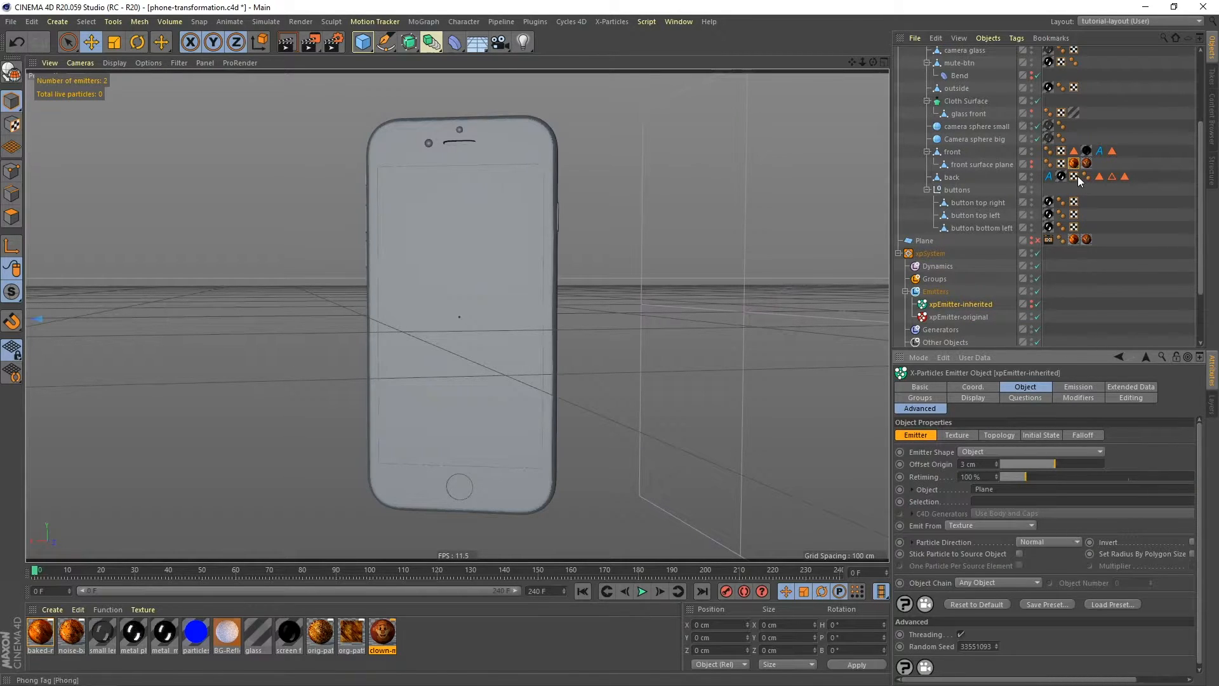
{"action": "left_click_drag", "start_coordinate": [995, 162], "coordinate": [1002, 496]}
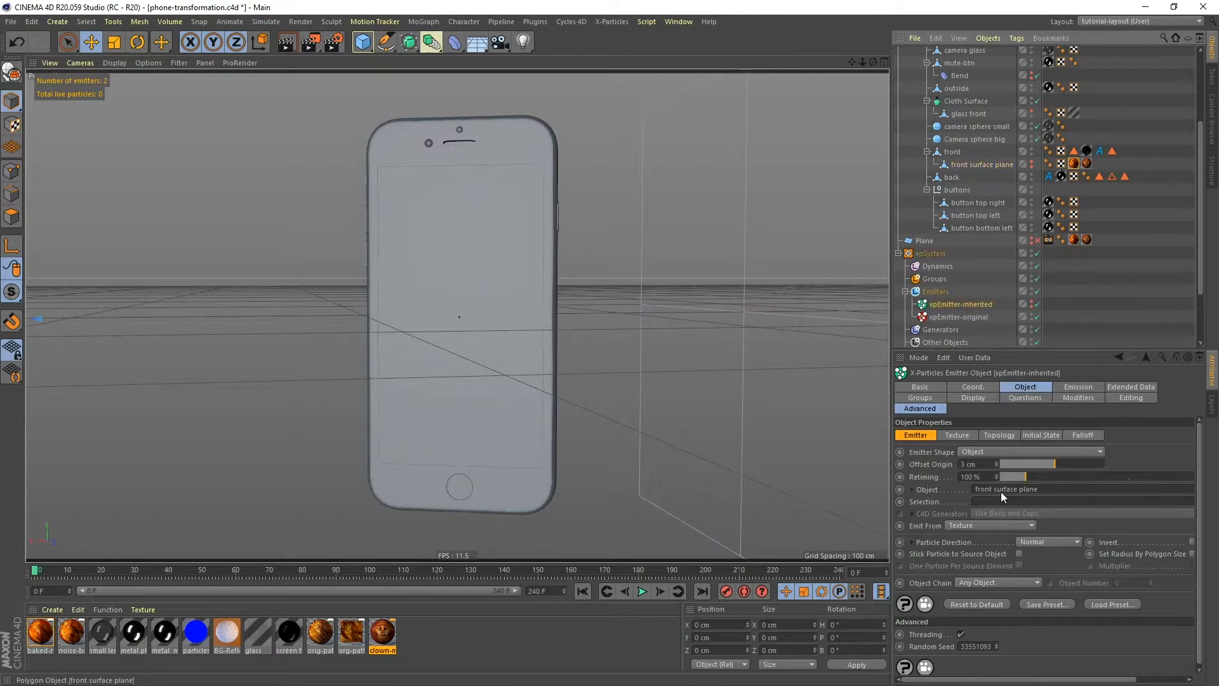
{"action": "left_click", "coordinate": [960, 437]}
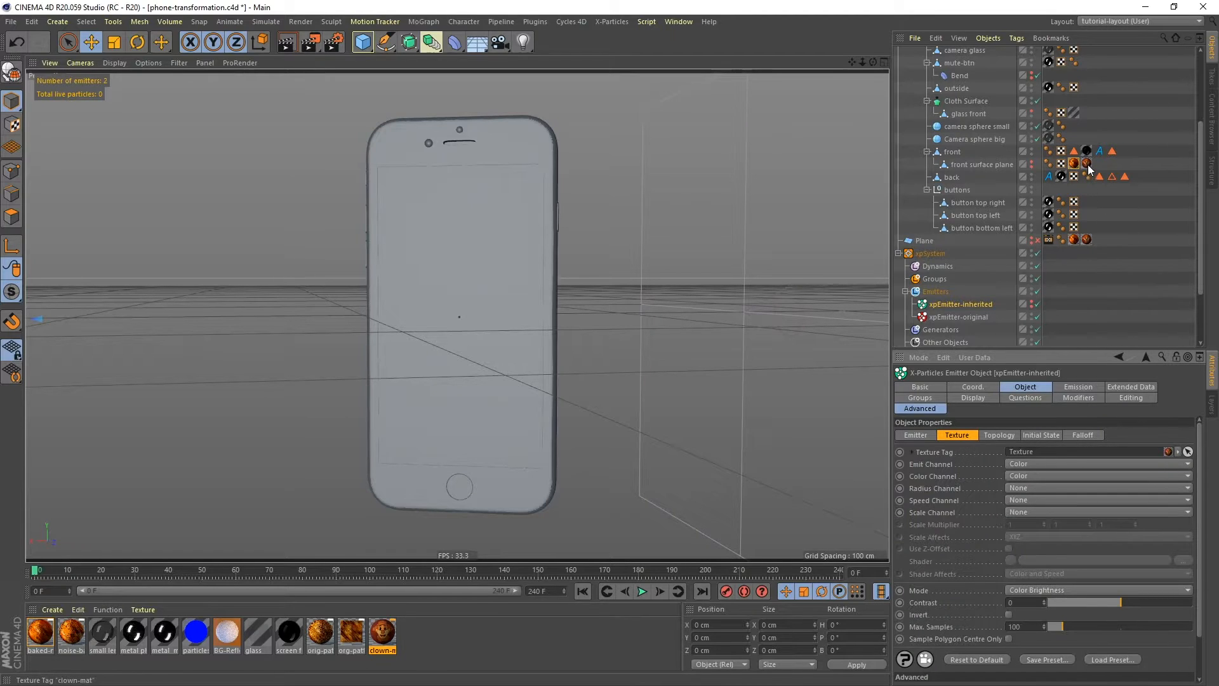
{"action": "left_click_drag", "start_coordinate": [1087, 163], "coordinate": [1066, 343]}
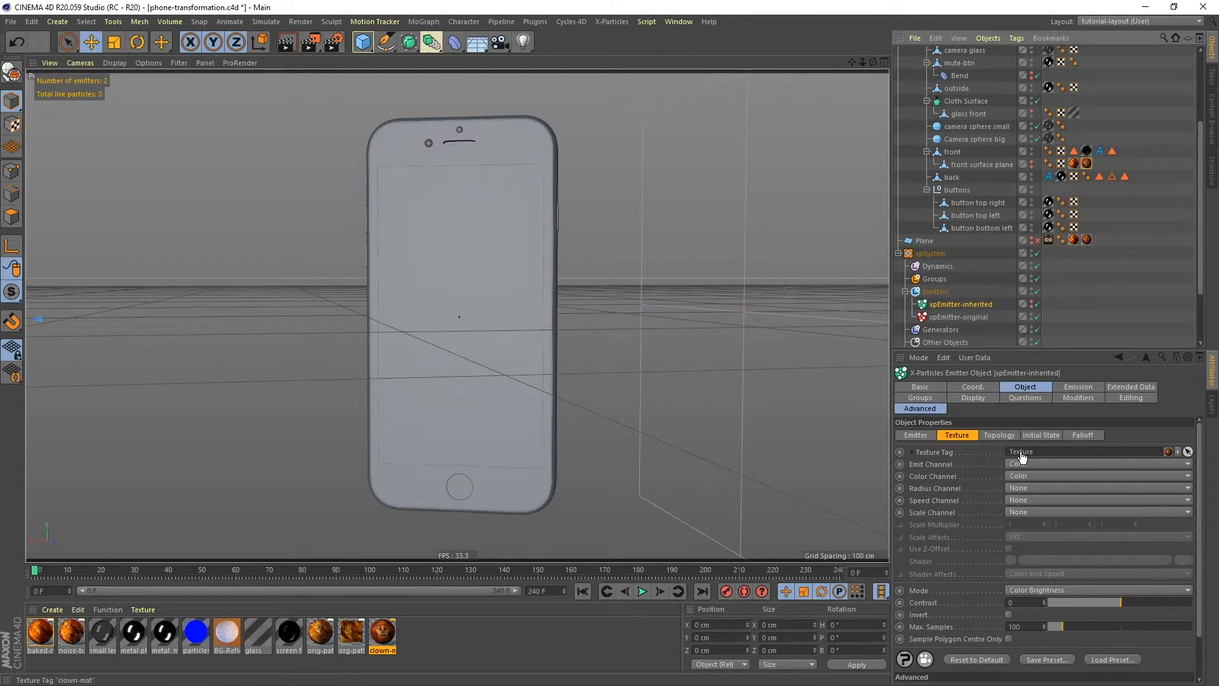
{"action": "left_click_drag", "start_coordinate": [1022, 455], "coordinate": [1022, 456]}
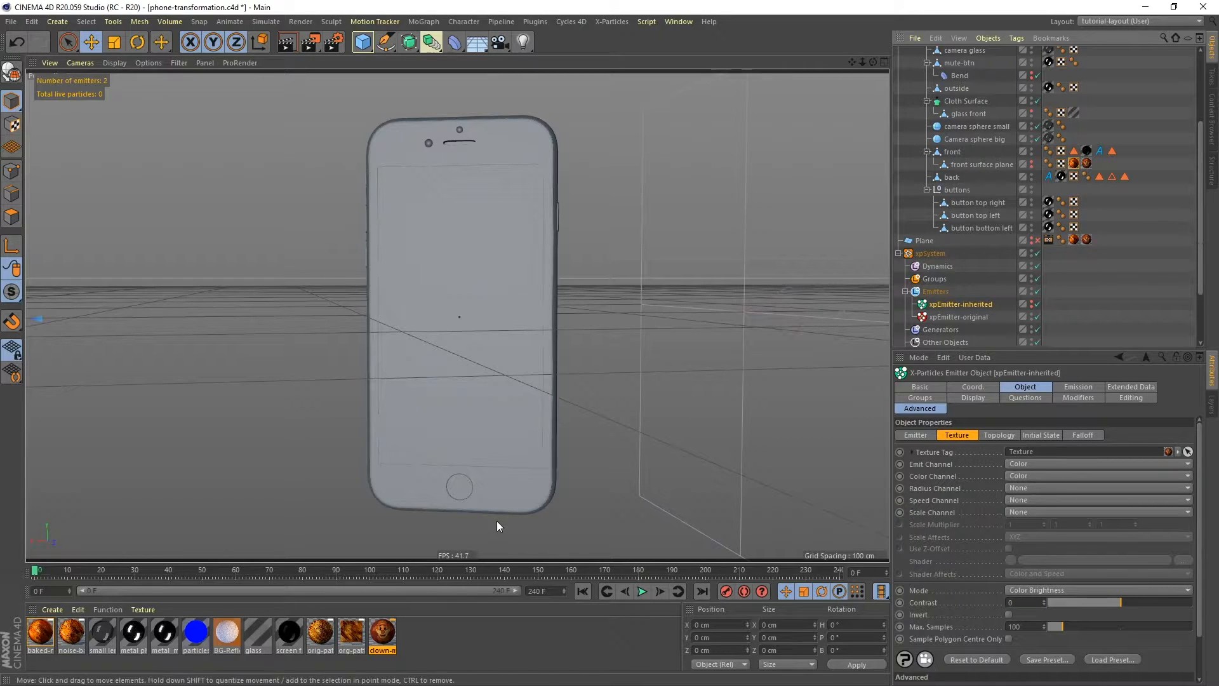
{"action": "key", "text": "F8"}
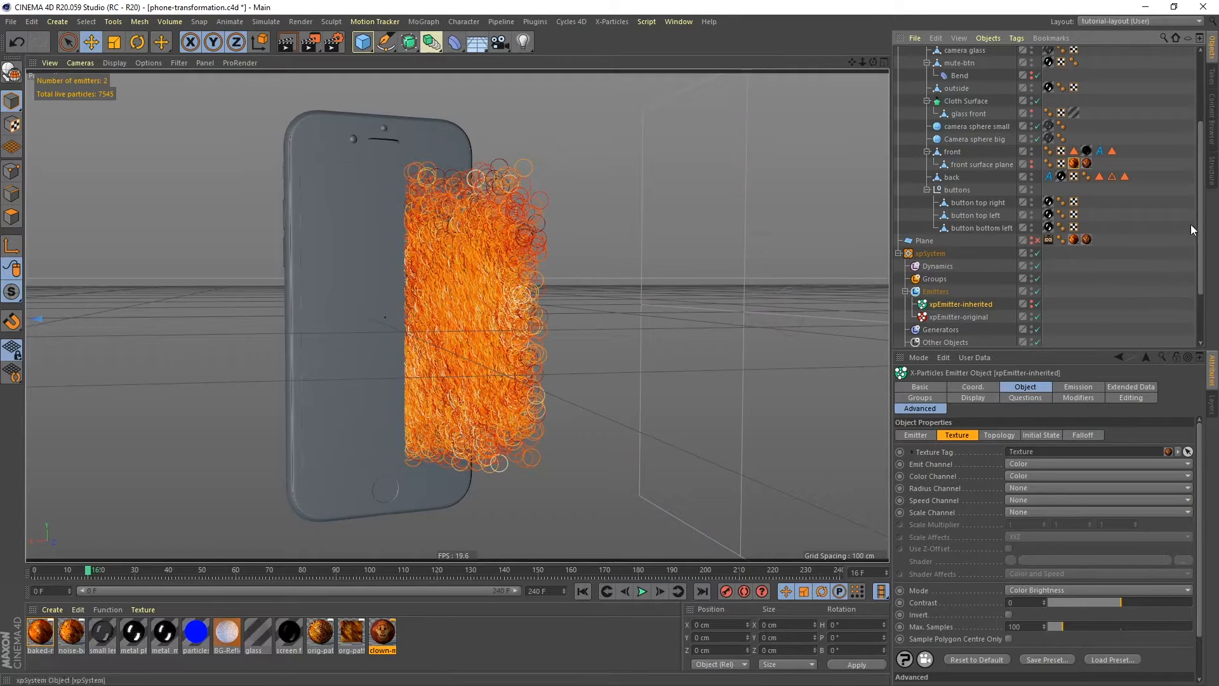
- Replace Plane with the front surface plane in the xpFollowSurface modifier's objects, and rewind the animation
{"action": "scroll", "coordinate": [935, 318], "scroll_direction": "down", "scroll_amount": 3}
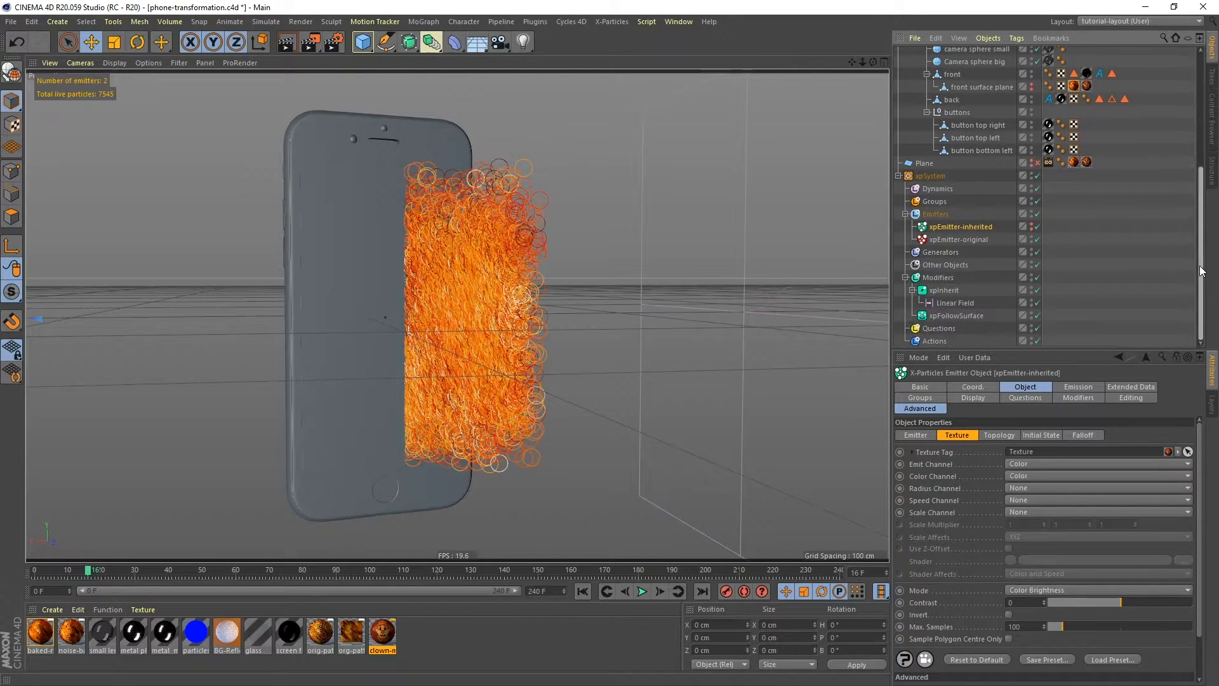
{"action": "left_click", "coordinate": [949, 315]}
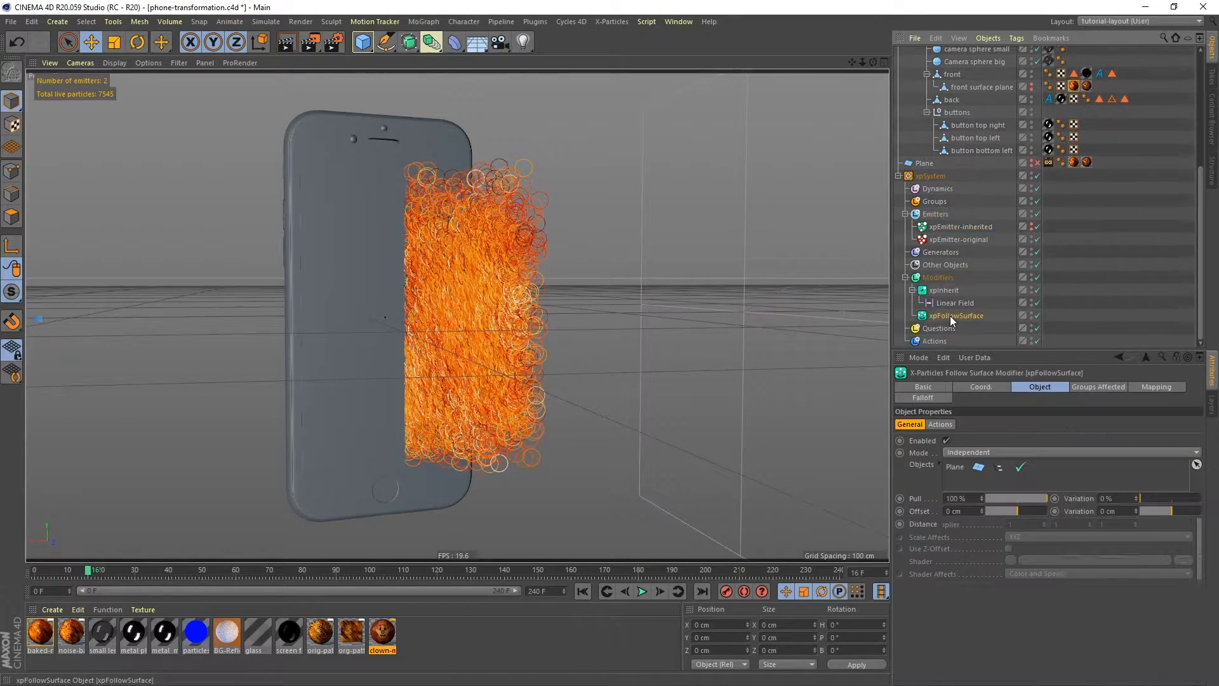
{"action": "left_click", "coordinate": [951, 468]}
{"action": "key", "text": "Delete"}
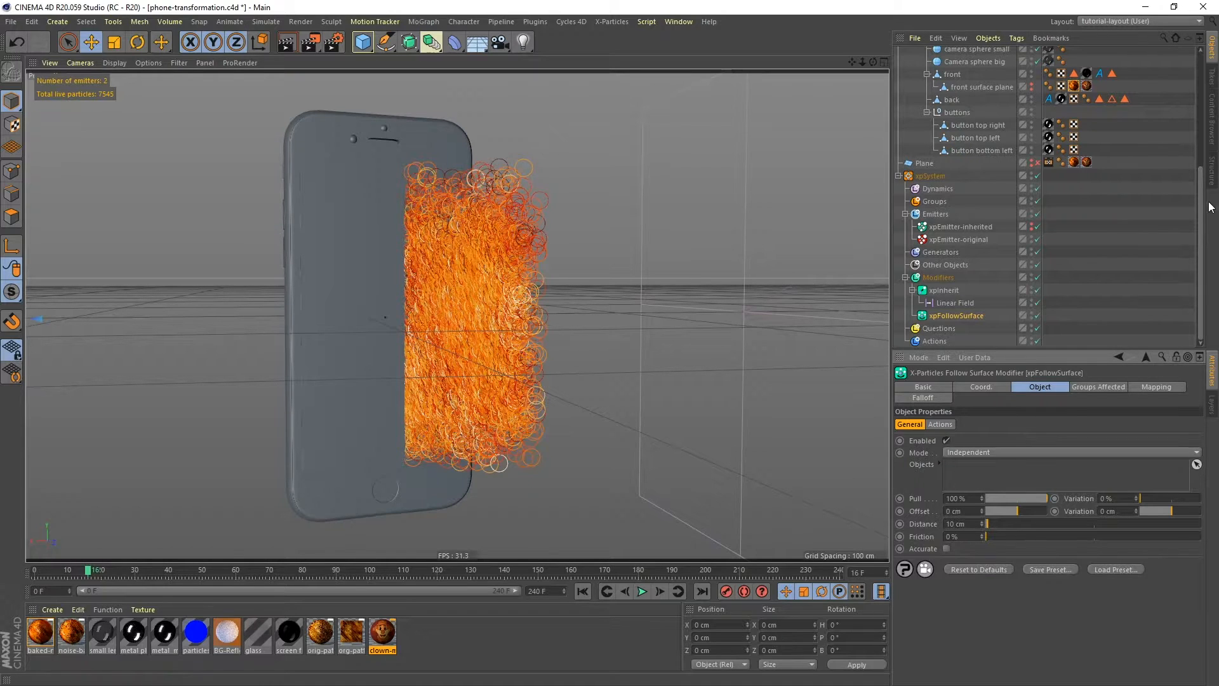
{"action": "left_click_drag", "start_coordinate": [980, 86], "coordinate": [974, 464]}
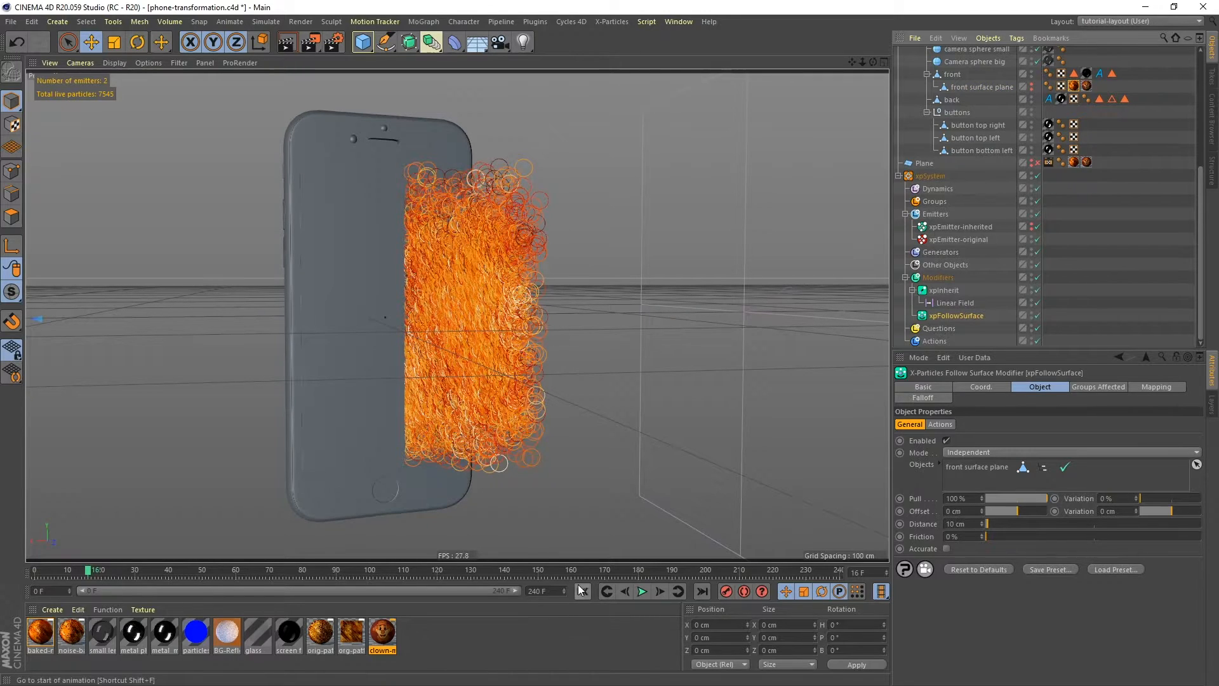
{"action": "left_click", "coordinate": [582, 591]}
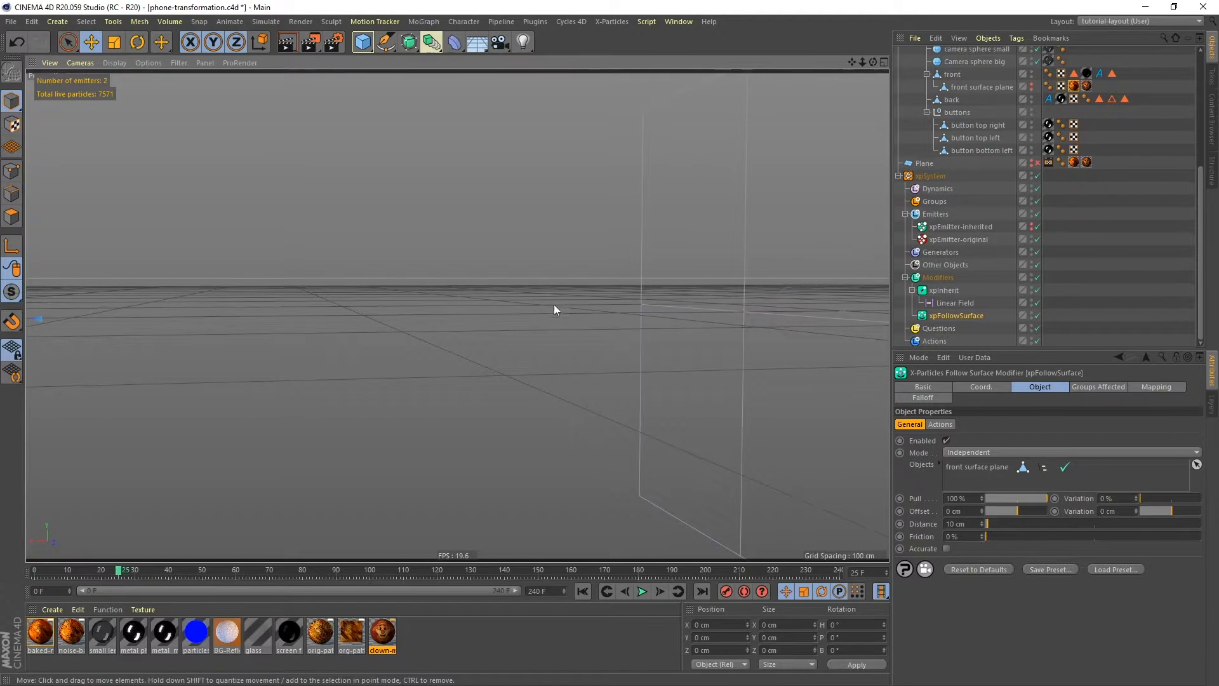
- Play the simulation from the start several times and examine how the particles behave on the phone's front surface
{"action": "right_click_drag", "start_coordinate": [554, 301], "coordinate": [376, 306], "text": "alt"}
{"action": "left_click_drag", "start_coordinate": [264, 290], "coordinate": [540, 457], "text": "alt"}
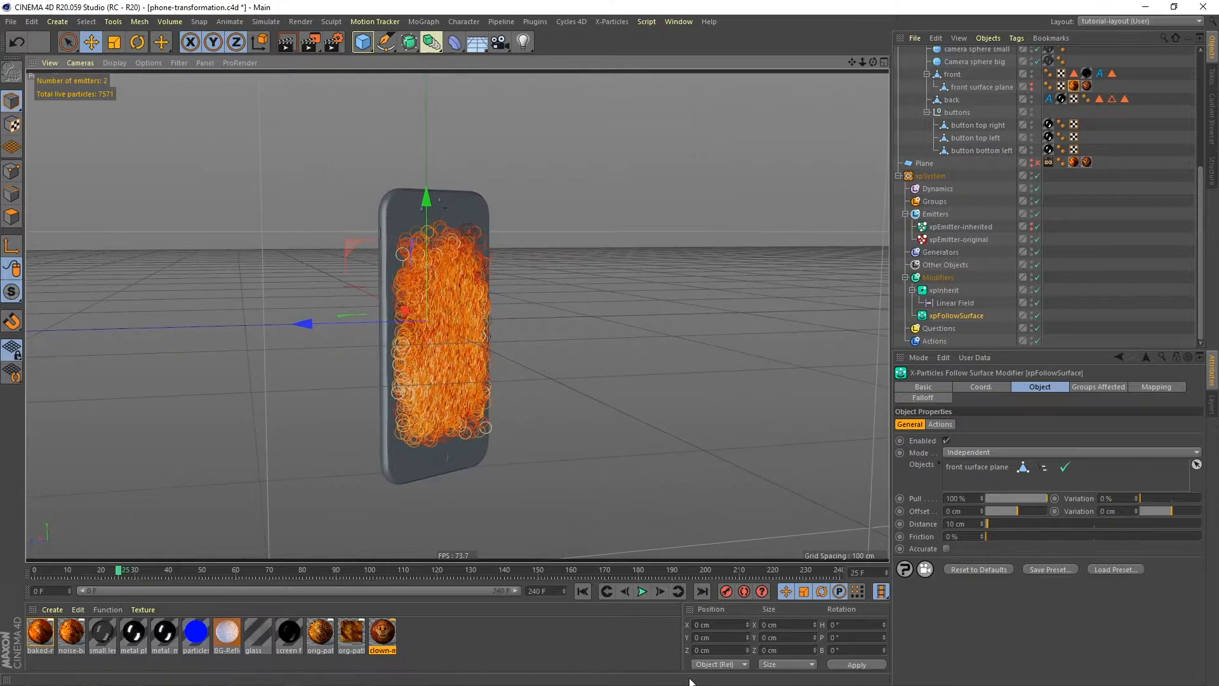
{"action": "left_click", "coordinate": [642, 591]}
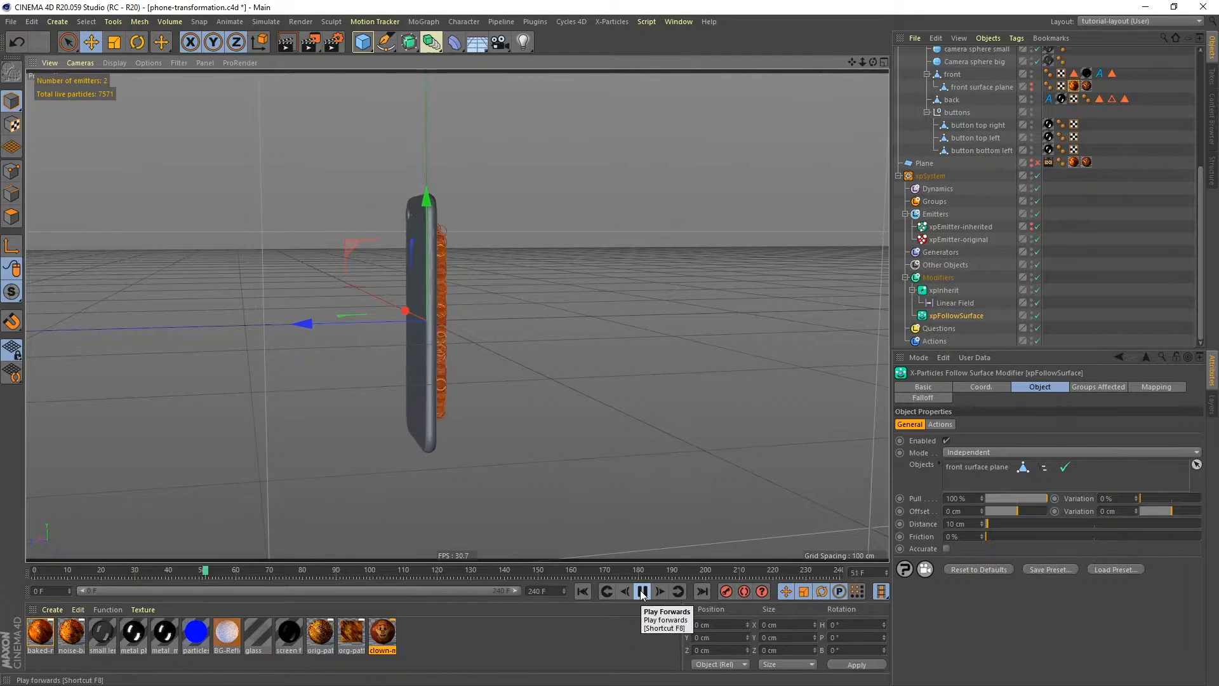
{"action": "left_click", "coordinate": [642, 591]}
{"action": "left_click_drag", "start_coordinate": [433, 313], "coordinate": [477, 329], "text": "alt"}
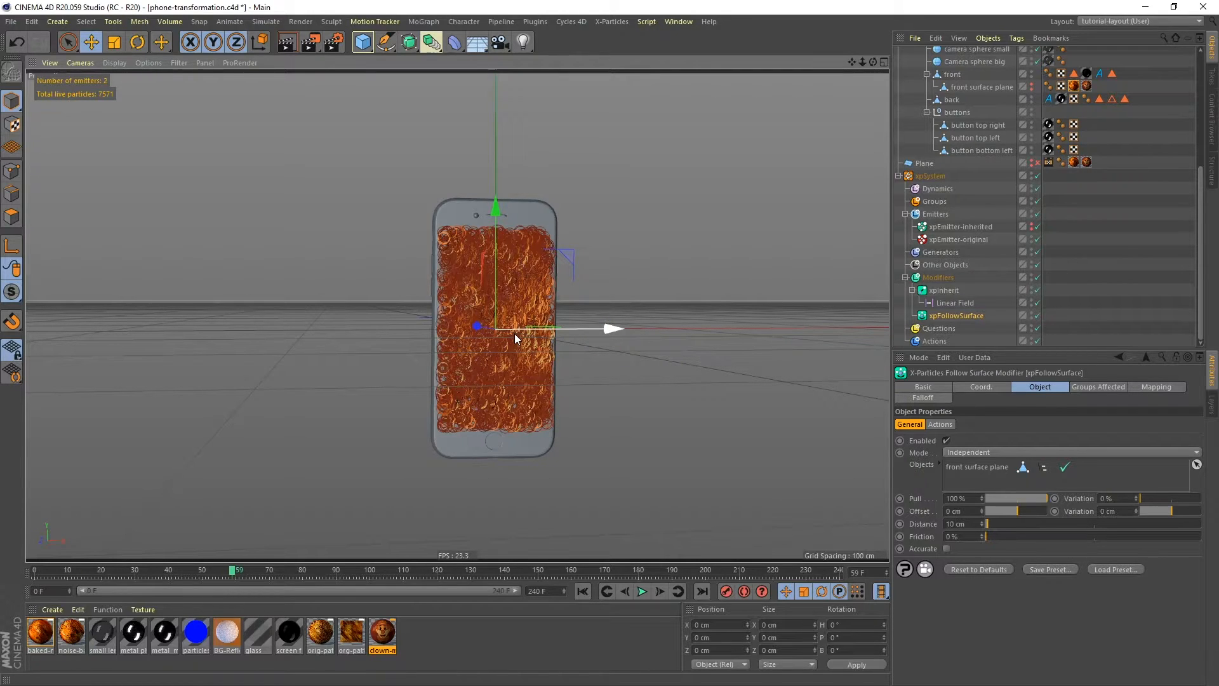
{"action": "left_click", "coordinate": [581, 591]}
{"action": "left_click", "coordinate": [641, 592]}
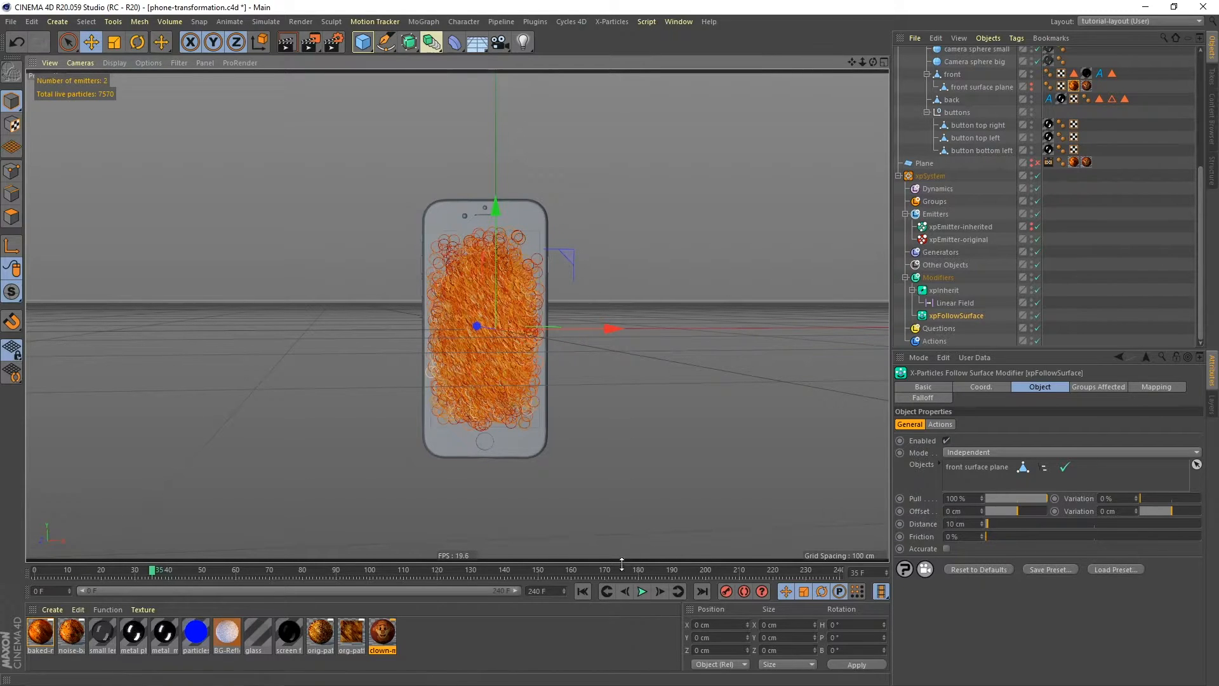
{"action": "left_click", "coordinate": [582, 591]}
{"action": "left_click", "coordinate": [642, 591]}
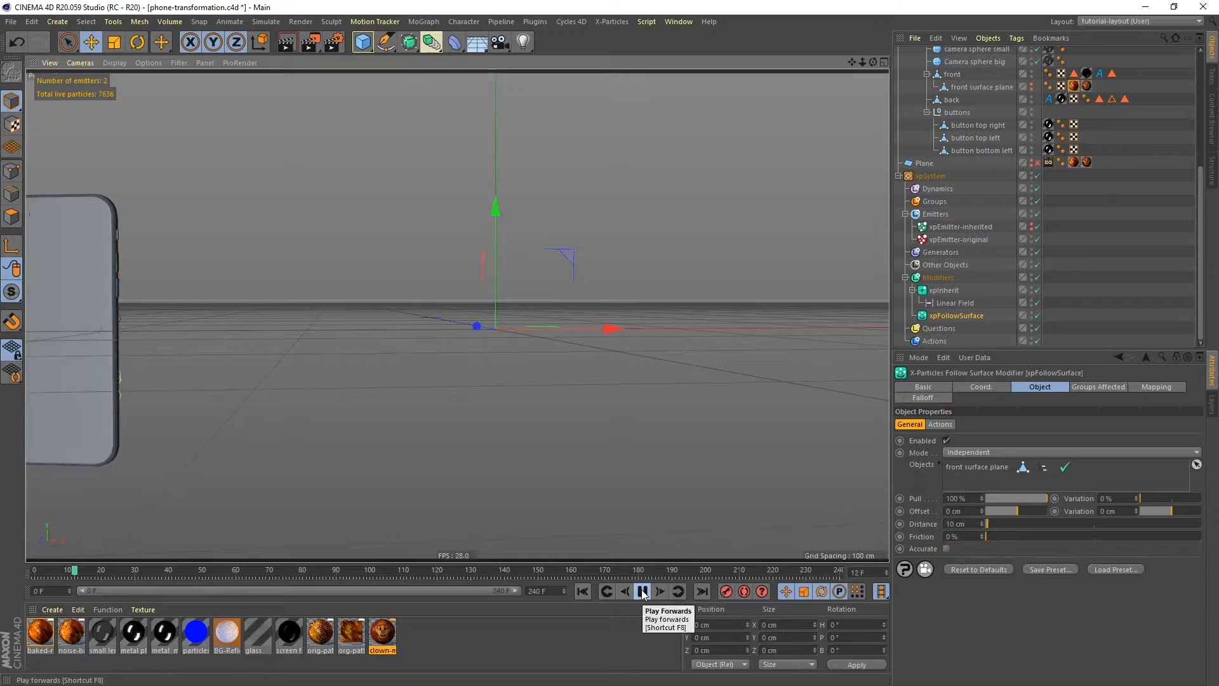
{"action": "left_click", "coordinate": [642, 591]}
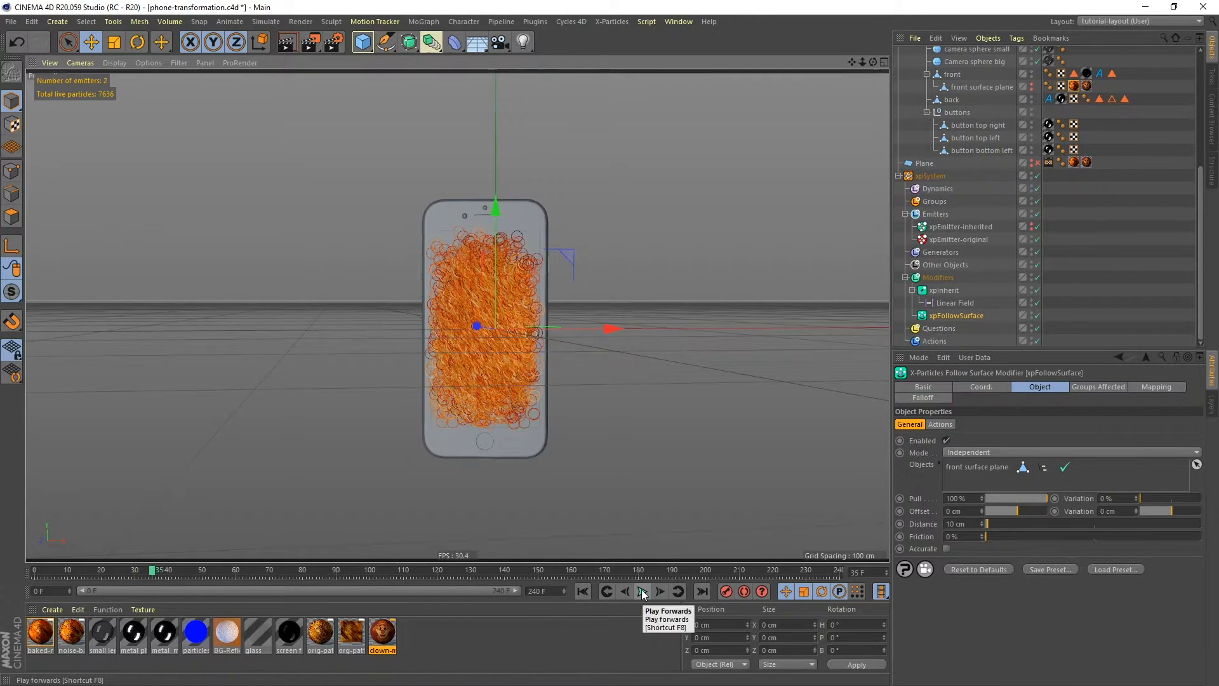
{"action": "left_click", "coordinate": [642, 591]}
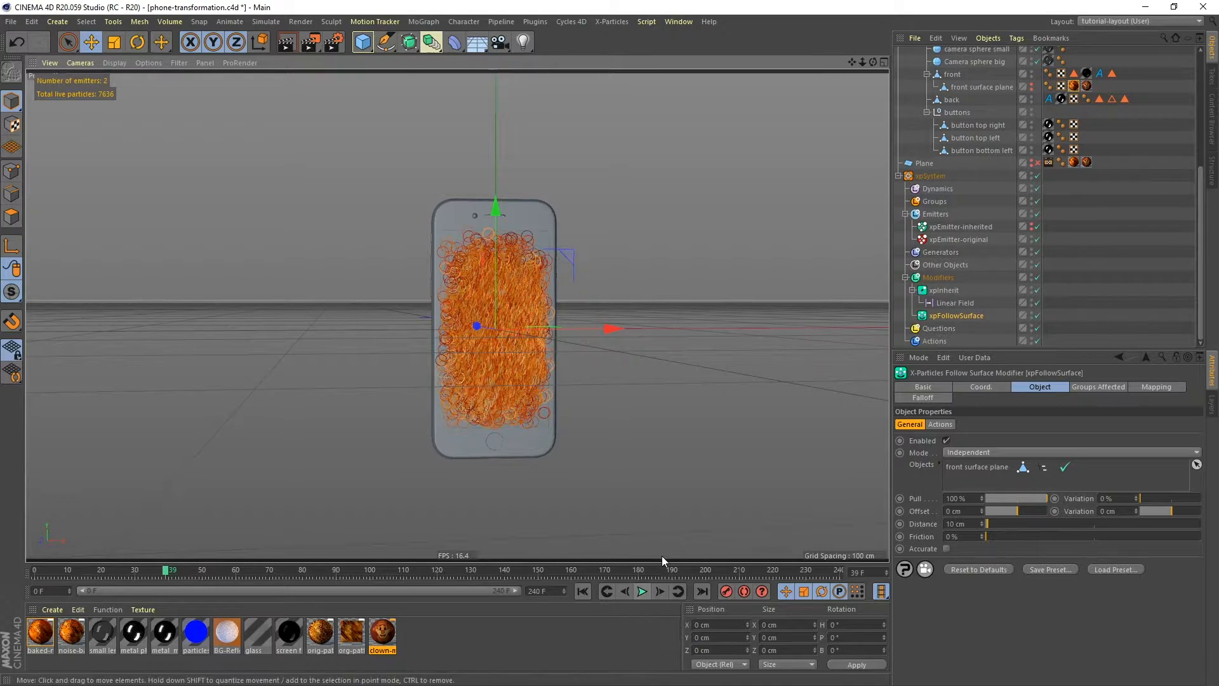
- Move xpInherit's Linear Field along X to about -13 cm, around the phone, and set its direction to Y+
{"action": "left_click", "coordinate": [947, 303]}
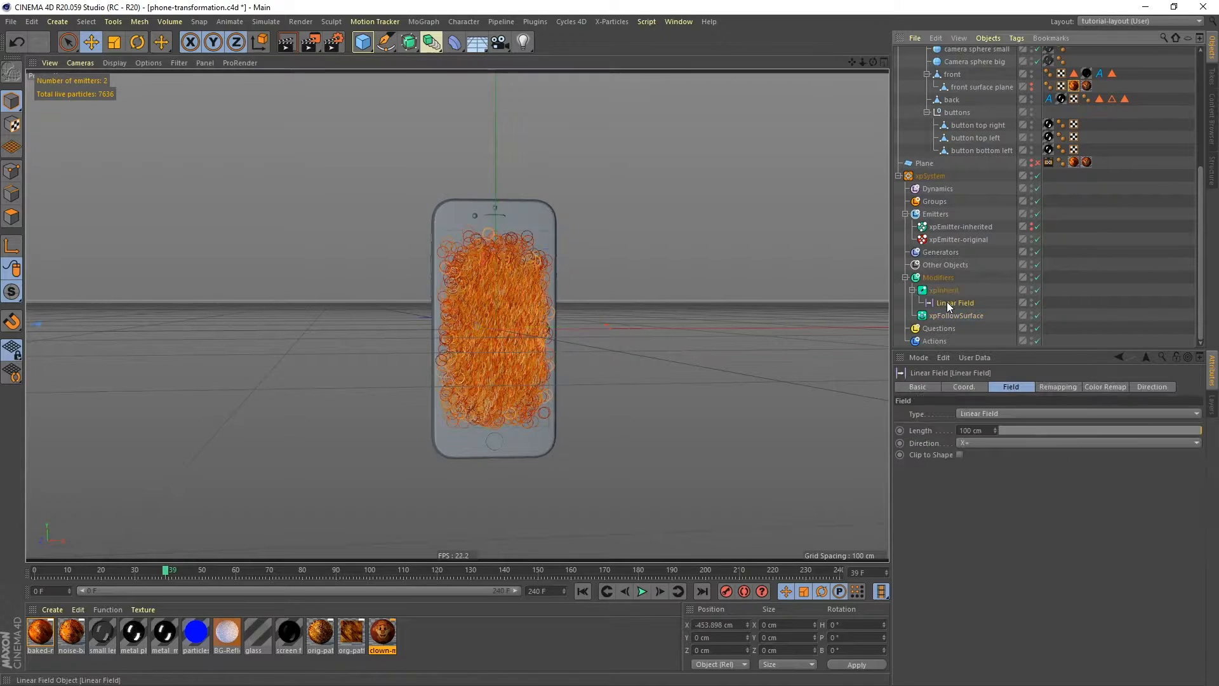
{"action": "scroll", "coordinate": [653, 290], "scroll_direction": "down", "scroll_amount": 5}
{"action": "right_click_drag", "start_coordinate": [632, 382], "coordinate": [625, 380], "text": "alt"}
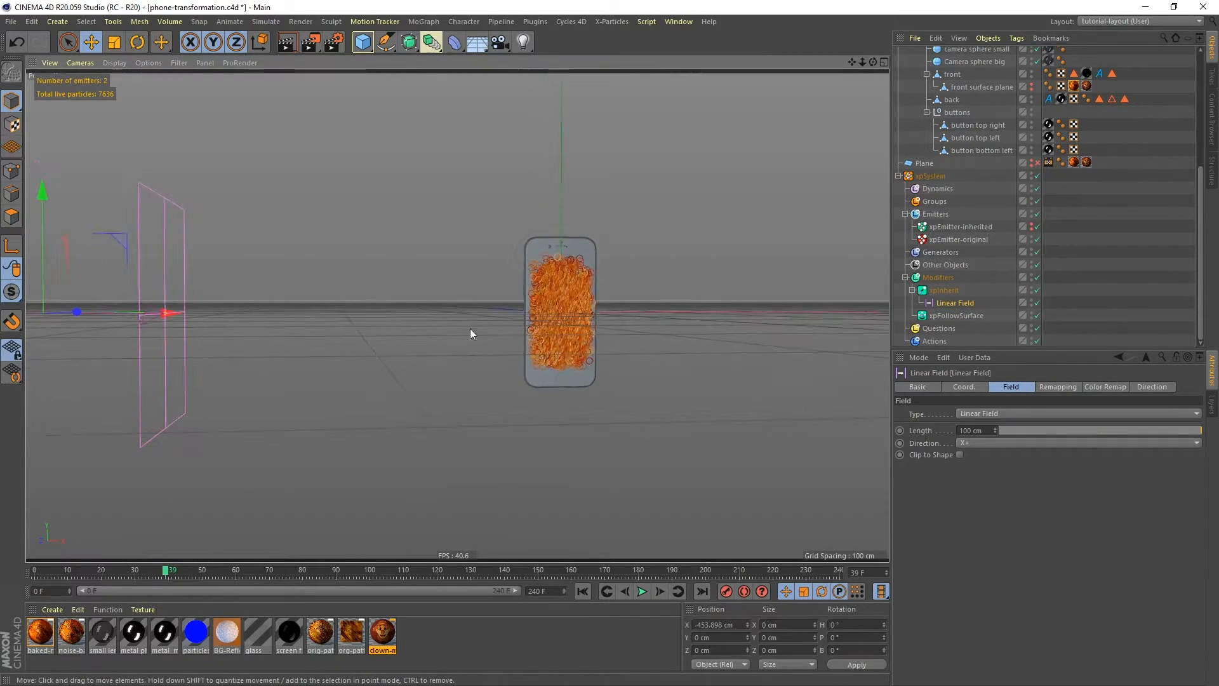
{"action": "left_click_drag", "start_coordinate": [166, 313], "coordinate": [670, 311]}
{"action": "key", "text": "ctrl+z"}
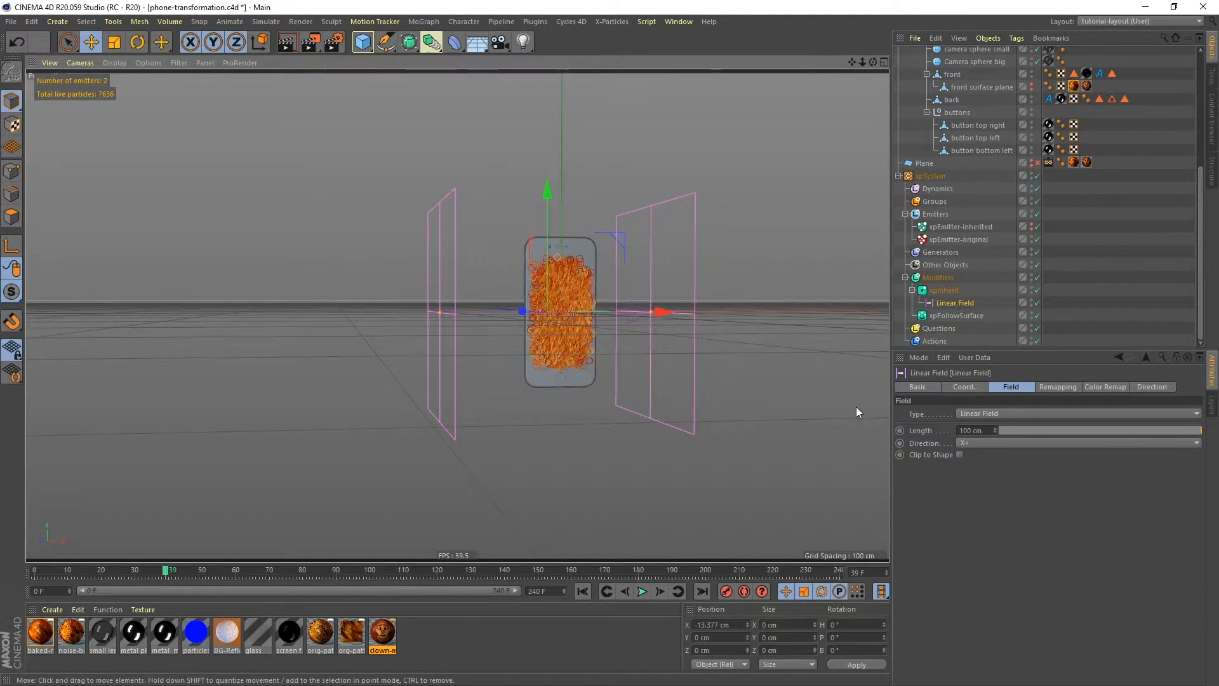
{"action": "left_click", "coordinate": [978, 444]}
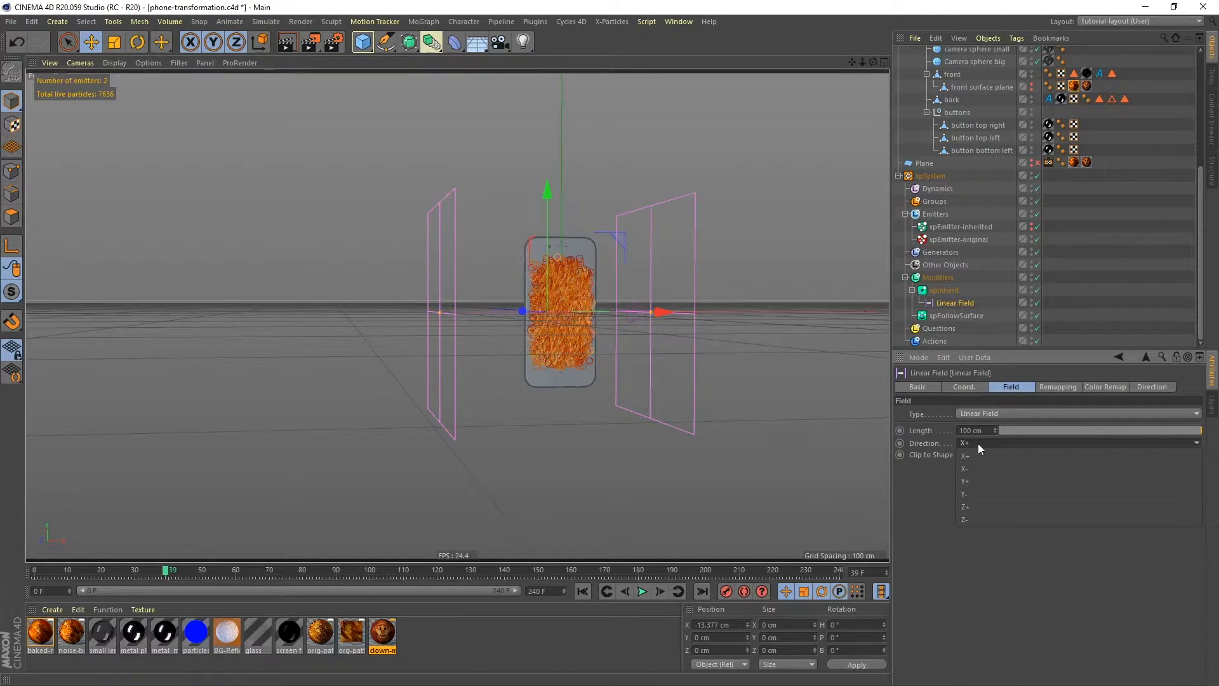
{"action": "left_click", "coordinate": [974, 482]}
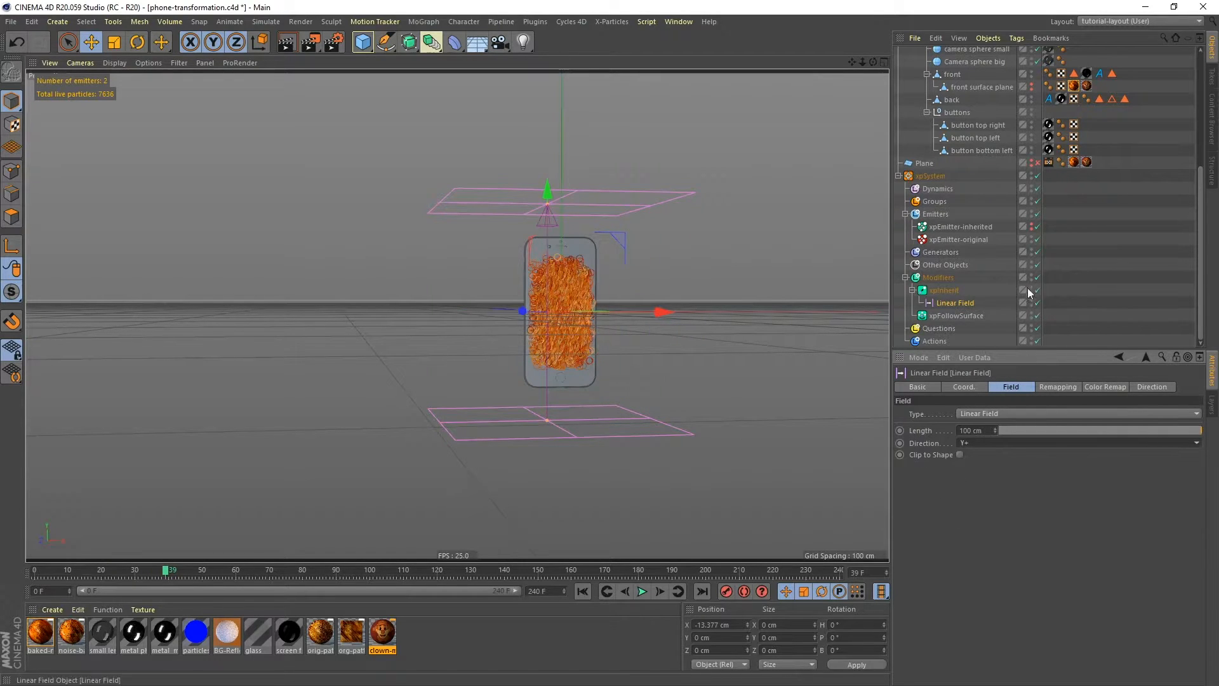
- Raise the Linear Field above the phone to about 181 cm in Y, testing the particles during playback
{"action": "right_click_drag", "start_coordinate": [625, 260], "coordinate": [623, 300], "text": "alt"}
{"action": "middle_click_drag", "start_coordinate": [659, 286], "coordinate": [612, 417], "text": "alt"}
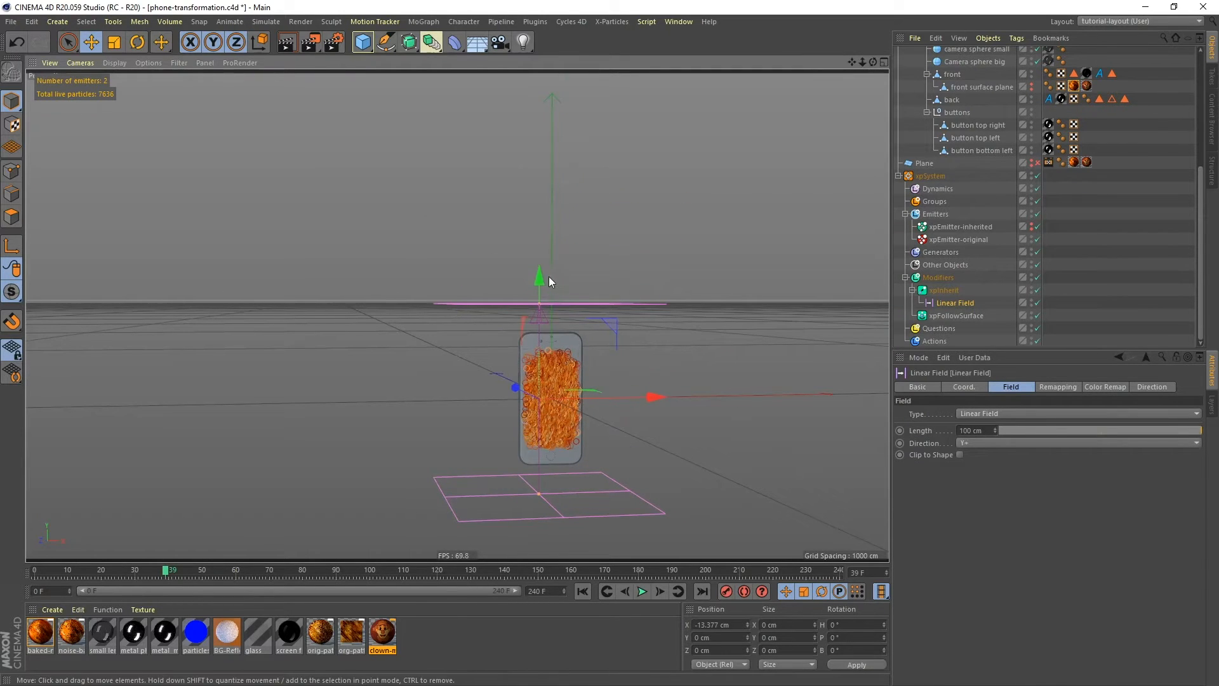
{"action": "left_click_drag", "start_coordinate": [543, 278], "coordinate": [561, 92]}
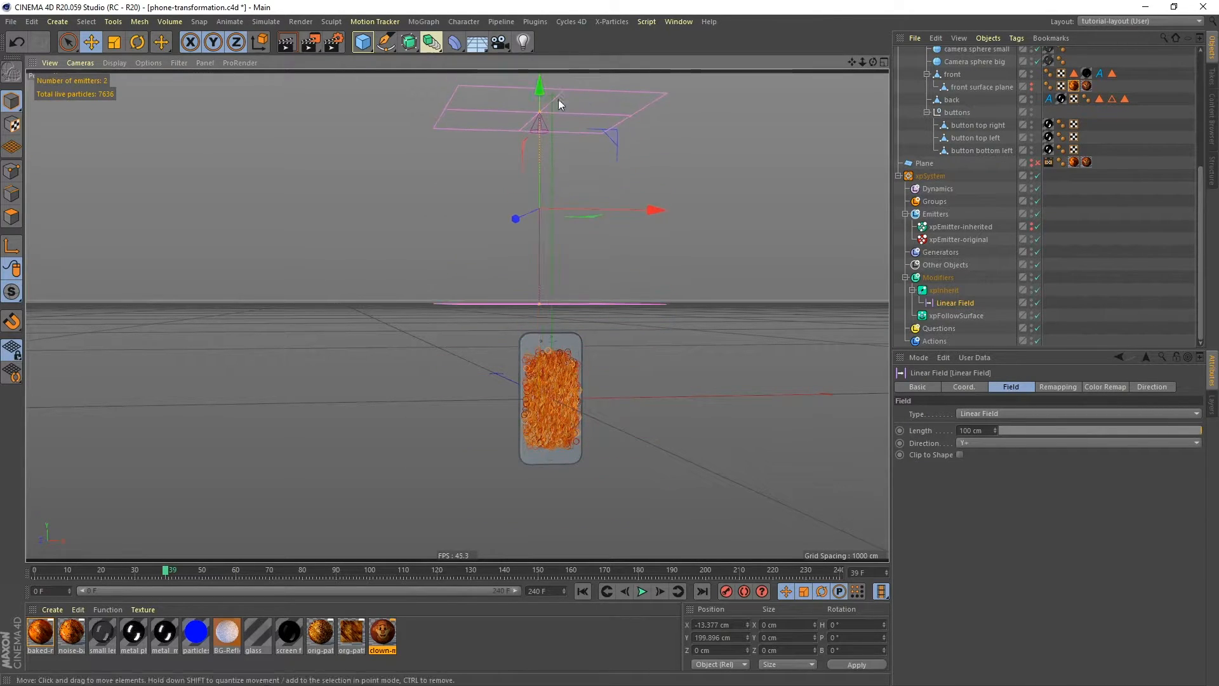
{"action": "left_click", "coordinate": [582, 591]}
{"action": "left_click", "coordinate": [642, 591]}
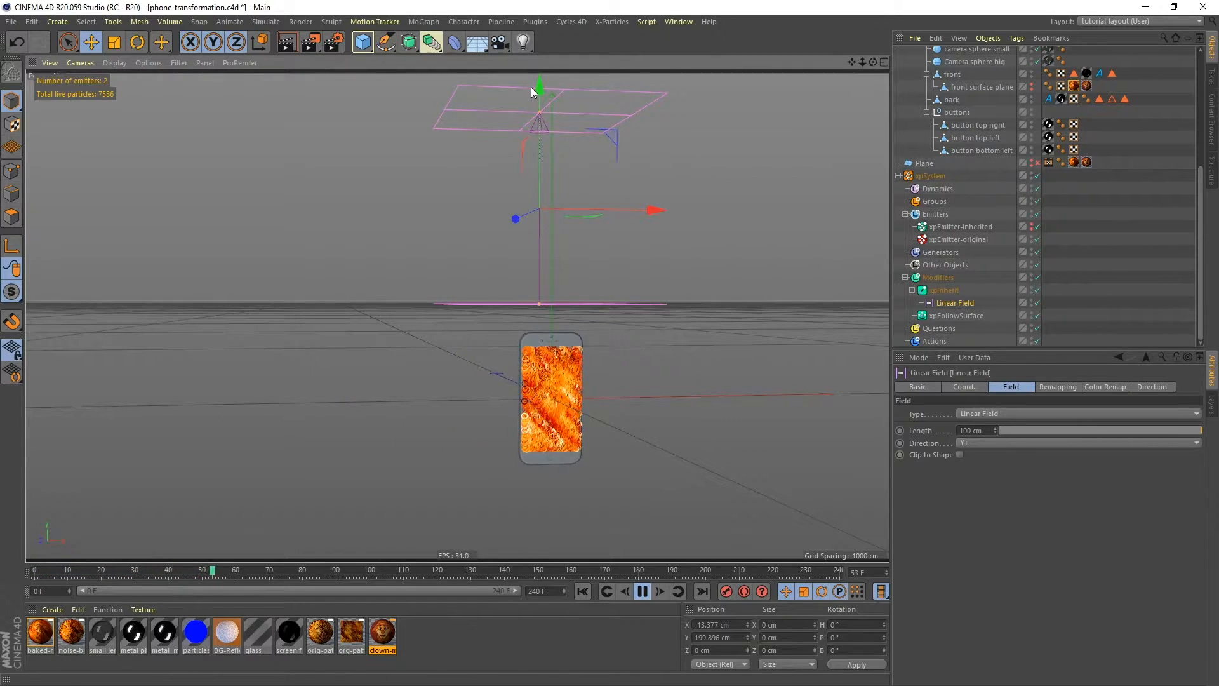
{"action": "left_click_drag", "start_coordinate": [539, 83], "coordinate": [567, 101]}
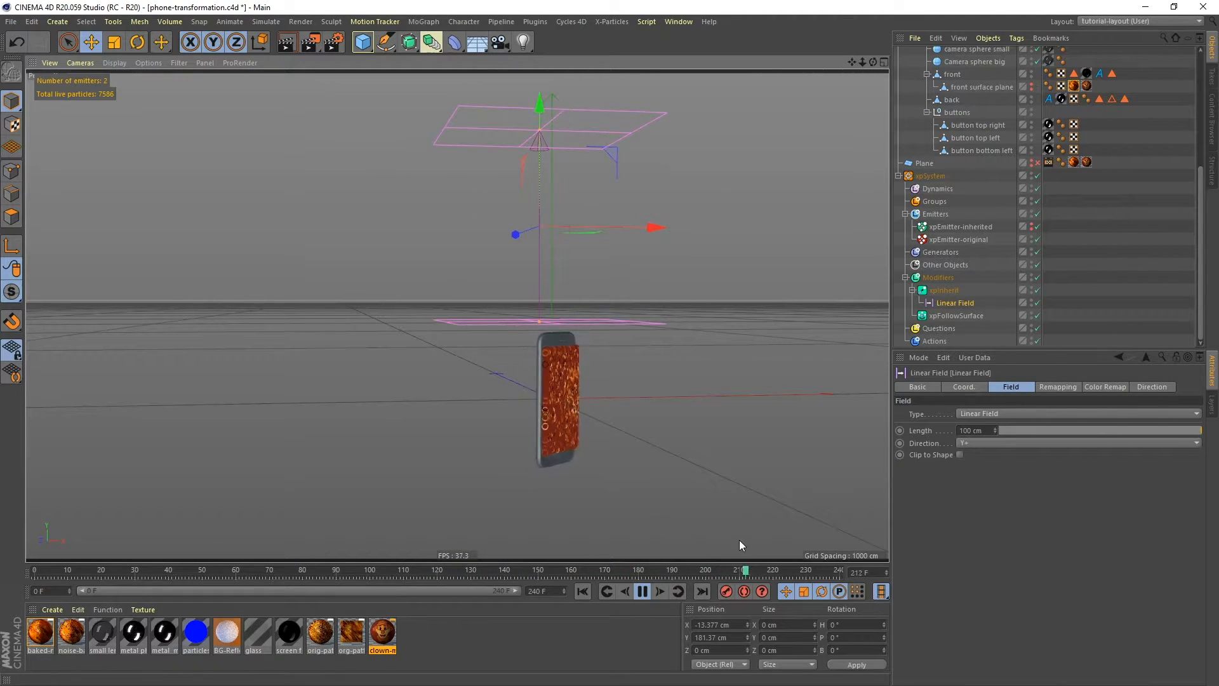
{"action": "left_click", "coordinate": [642, 590]}
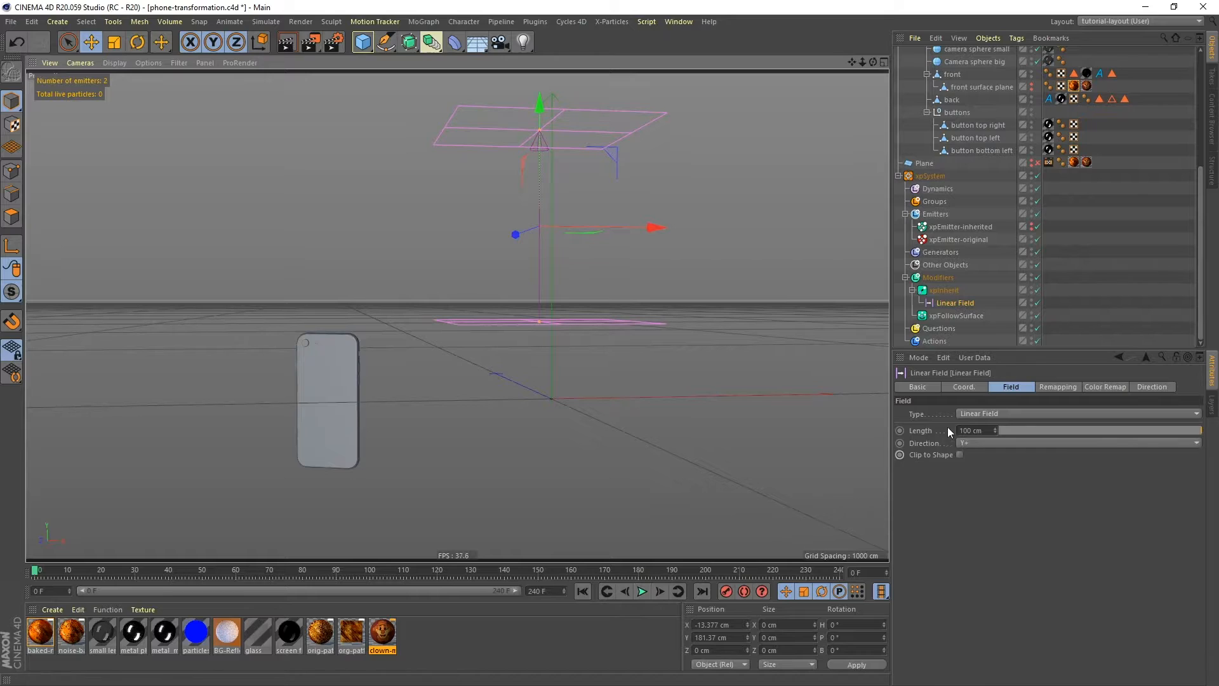
- Set the Linear Field's length to 5 cm
{"action": "left_click_drag", "start_coordinate": [985, 431], "coordinate": [942, 430]}
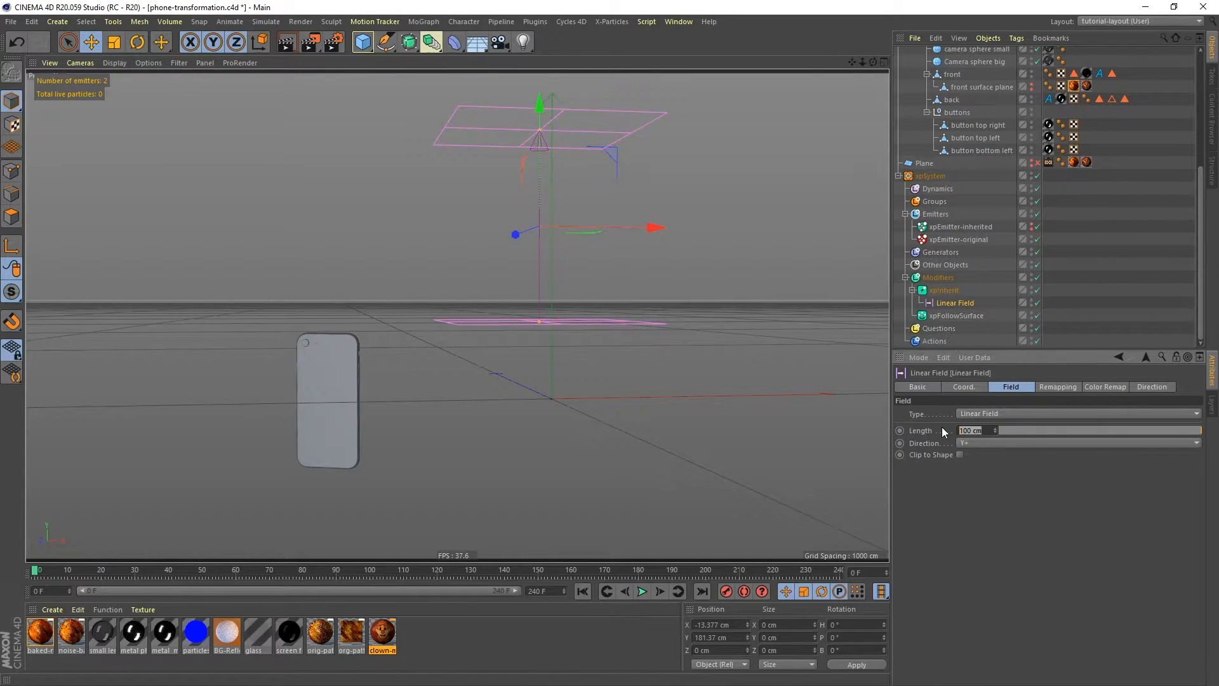
{"action": "type", "text": "5"}
{"action": "key", "text": "Return"}
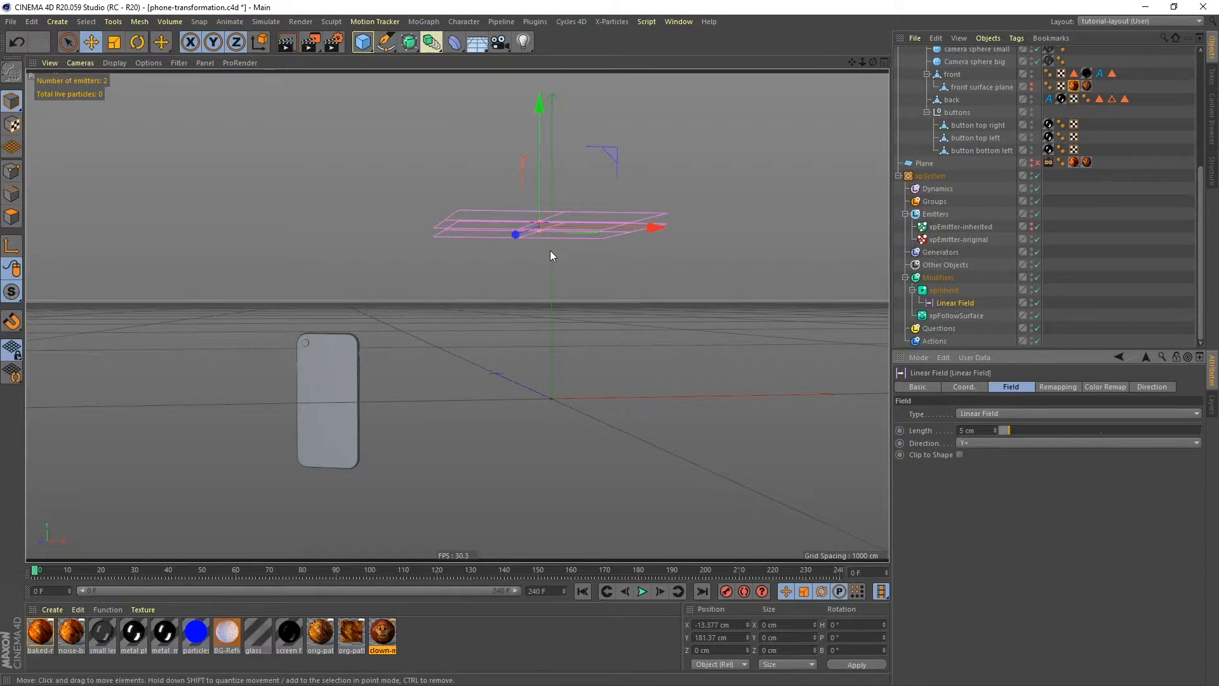
- During playback, sweep the Linear Field down through the phone to about -131 cm in Y to test the texture change
{"action": "left_click", "coordinate": [641, 591]}
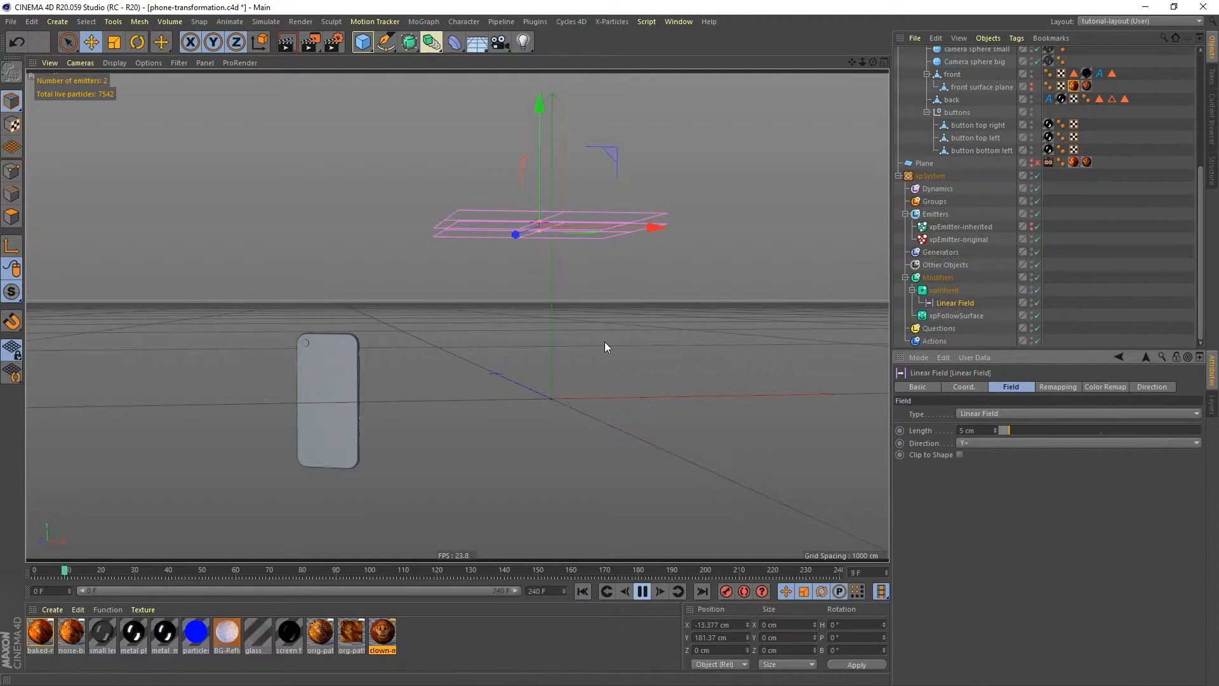
{"action": "left_click_drag", "start_coordinate": [538, 107], "coordinate": [547, 402]}
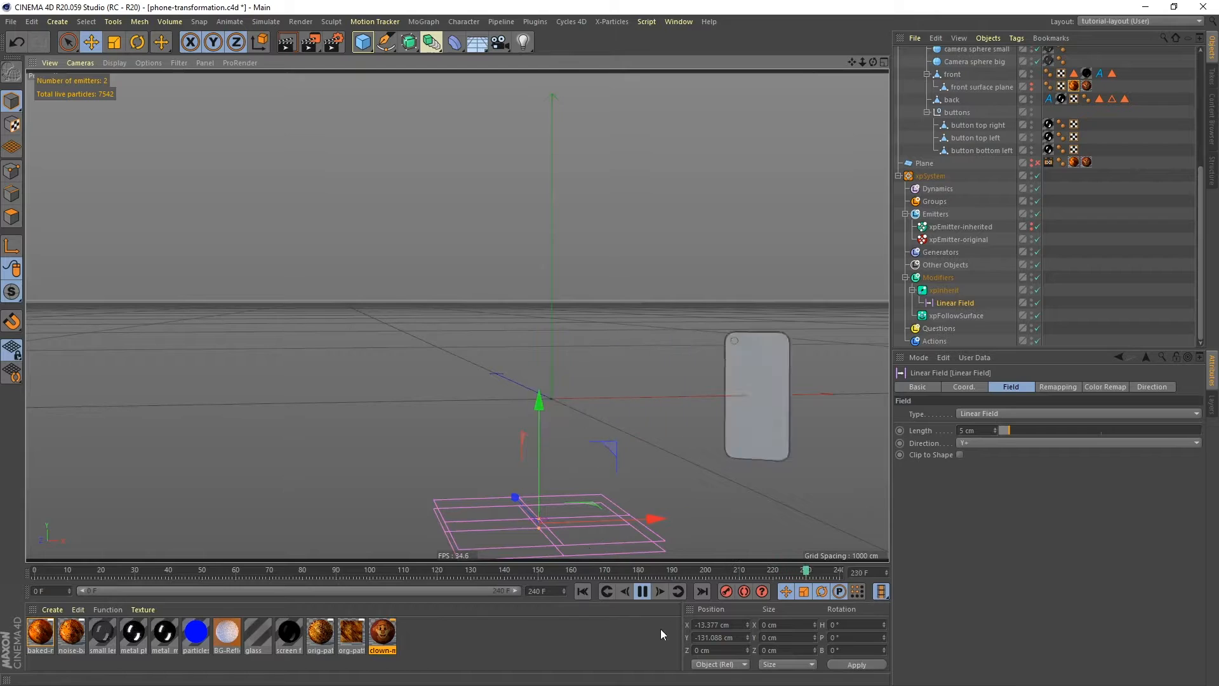
{"action": "left_click", "coordinate": [641, 592]}
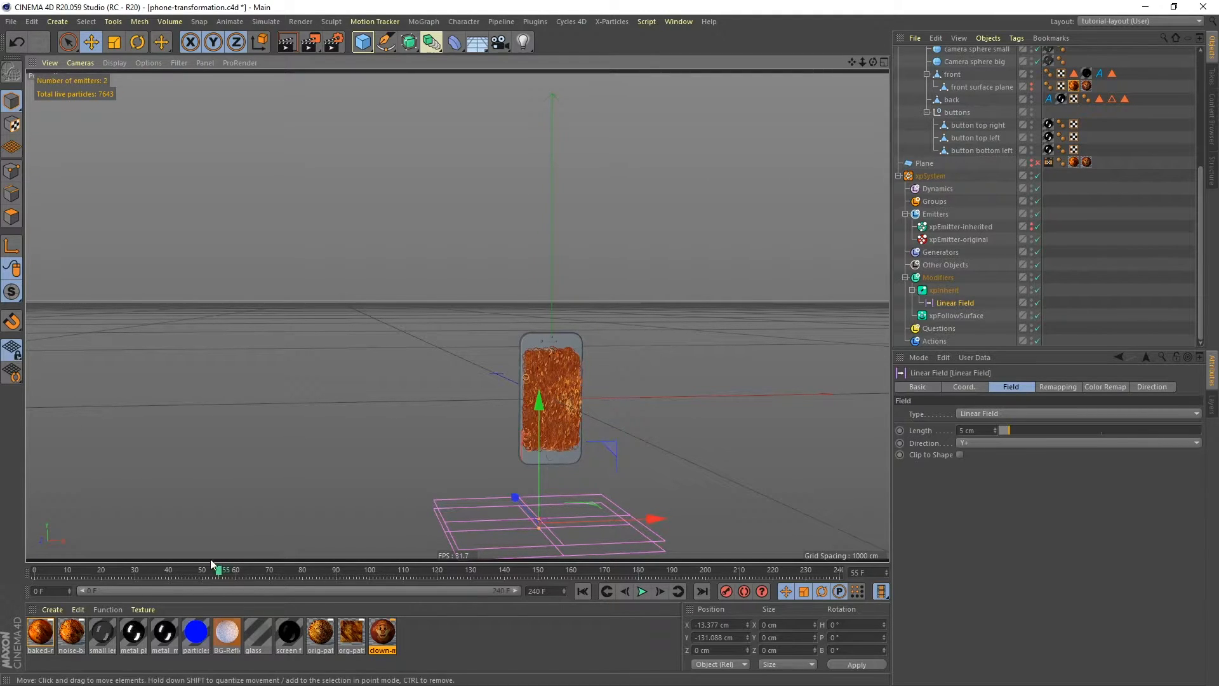
- At frame 30, place the Linear Field at the phone's upper edge, about 67 cm in Y, and keyframe its Y position
{"action": "left_click_drag", "start_coordinate": [217, 573], "coordinate": [136, 572]}
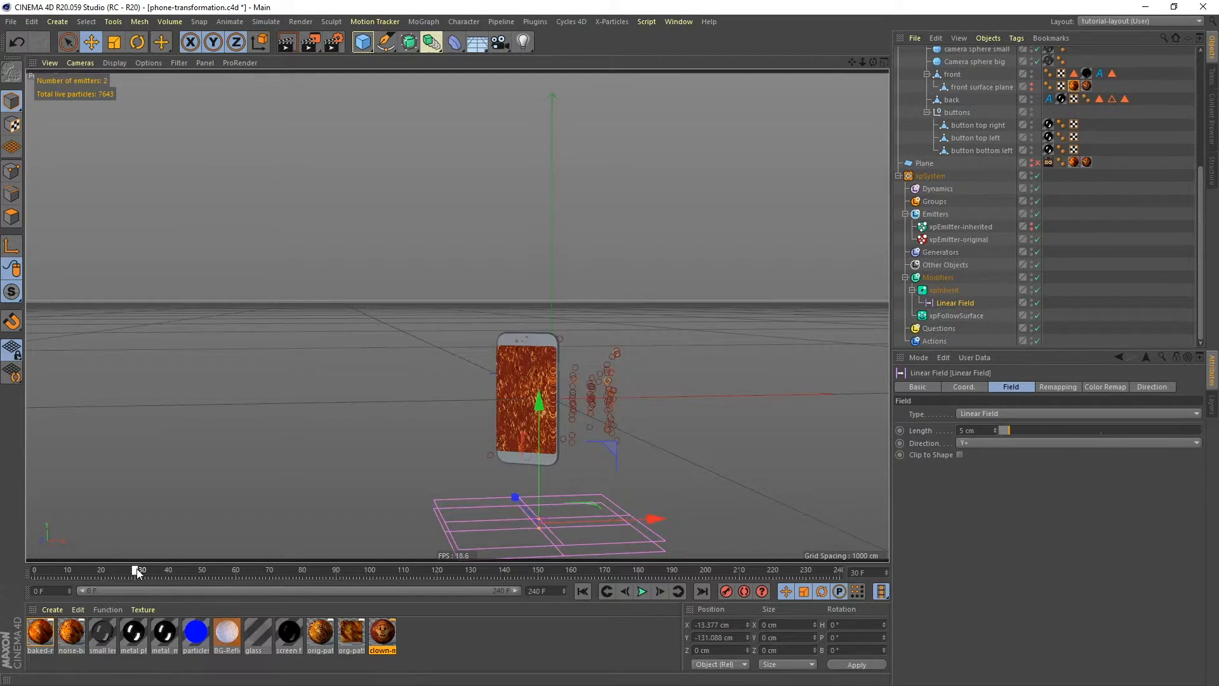
{"action": "left_click_drag", "start_coordinate": [539, 400], "coordinate": [531, 360]}
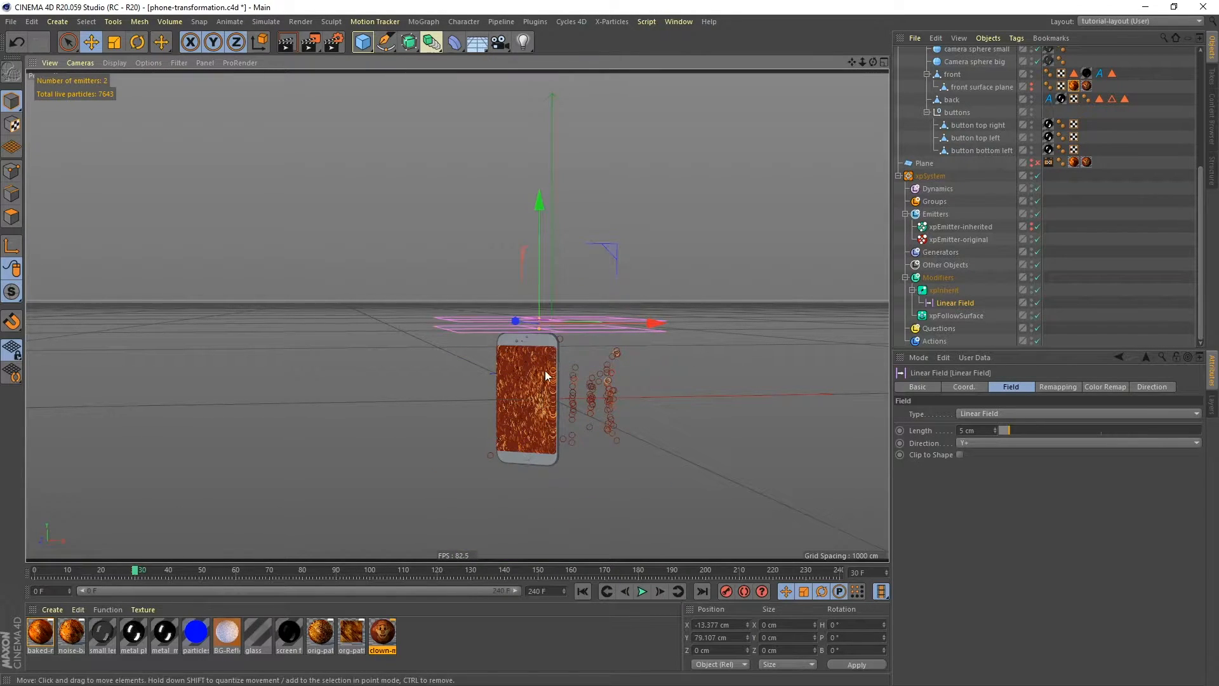
{"action": "scroll", "coordinate": [544, 376], "scroll_direction": "up", "scroll_amount": 4}
{"action": "left_click_drag", "start_coordinate": [538, 153], "coordinate": [536, 175]}
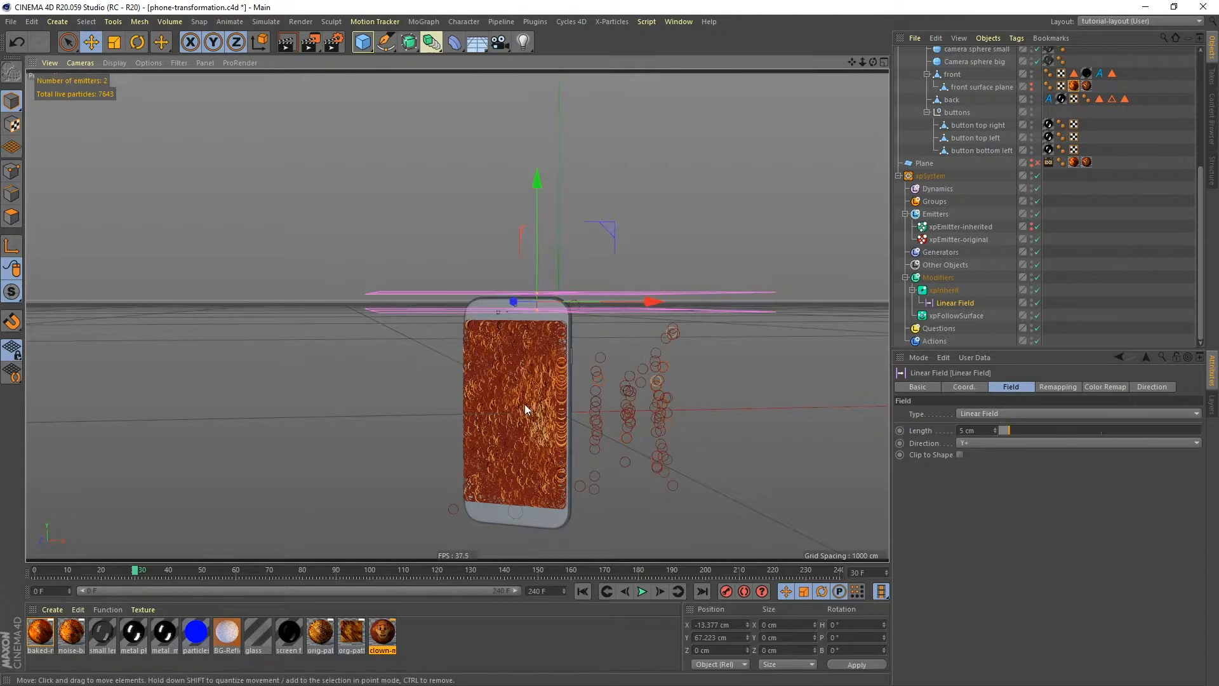
{"action": "mouse_move", "coordinate": [518, 375]}
{"action": "left_mouse_down", "text": "alt"}
{"action": "mouse_move", "coordinate": [518, 356]}
{"action": "mouse_move", "coordinate": [530, 375]}
{"action": "left_mouse_up", "text": "alt"}
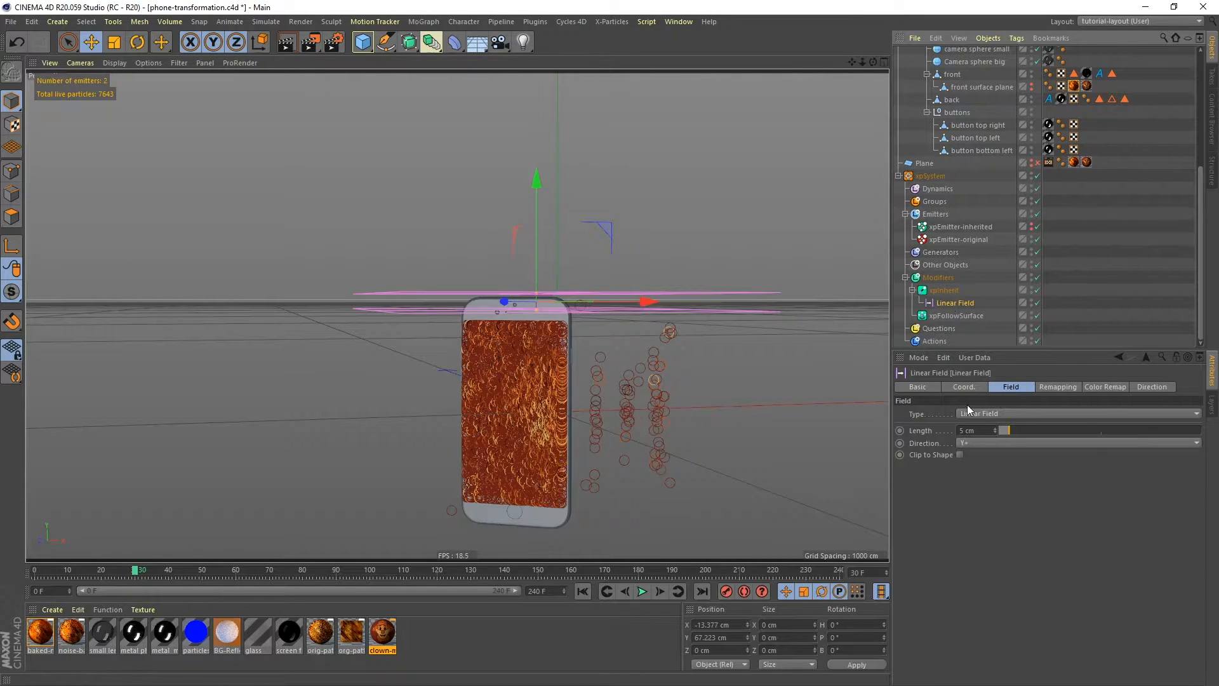
{"action": "left_click", "coordinate": [964, 386]}
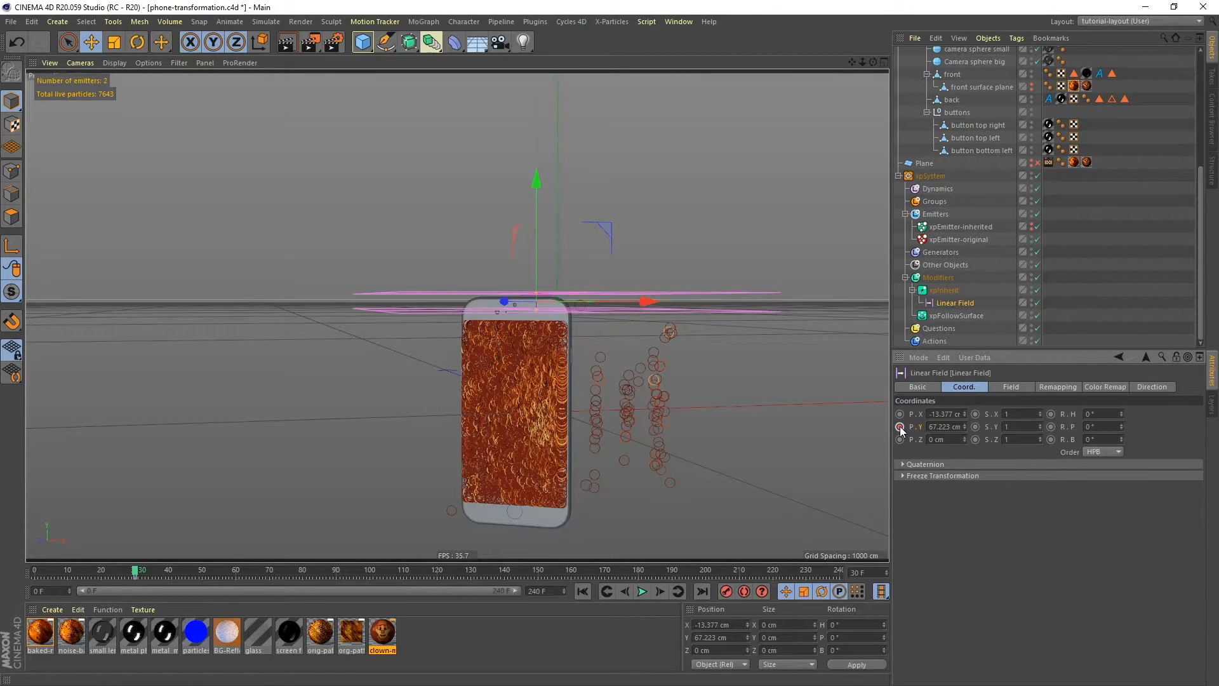
- At frame 90, lower the Linear Field below the phone to about -75 cm in Y and keyframe its Y position
{"action": "left_click_drag", "start_coordinate": [137, 571], "coordinate": [336, 573]}
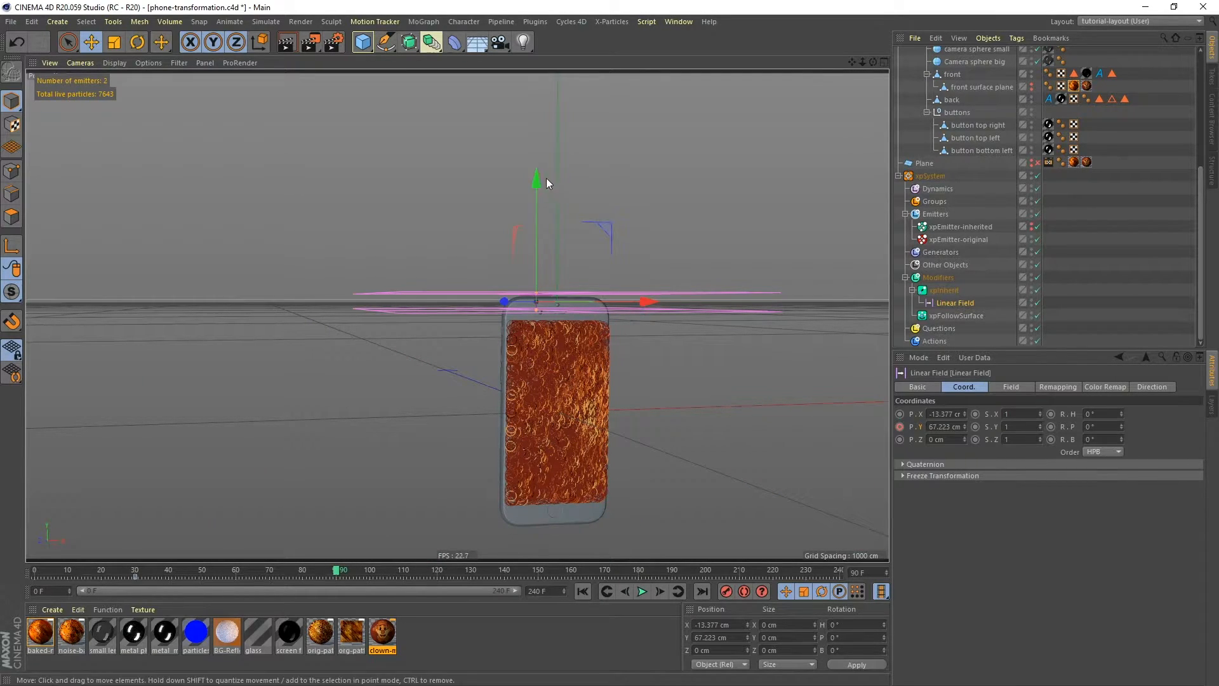
{"action": "left_click_drag", "start_coordinate": [535, 178], "coordinate": [561, 407]}
{"action": "left_click_drag", "start_coordinate": [607, 441], "coordinate": [497, 363], "text": "alt"}
{"action": "left_click_drag", "start_coordinate": [524, 296], "coordinate": [525, 295]}
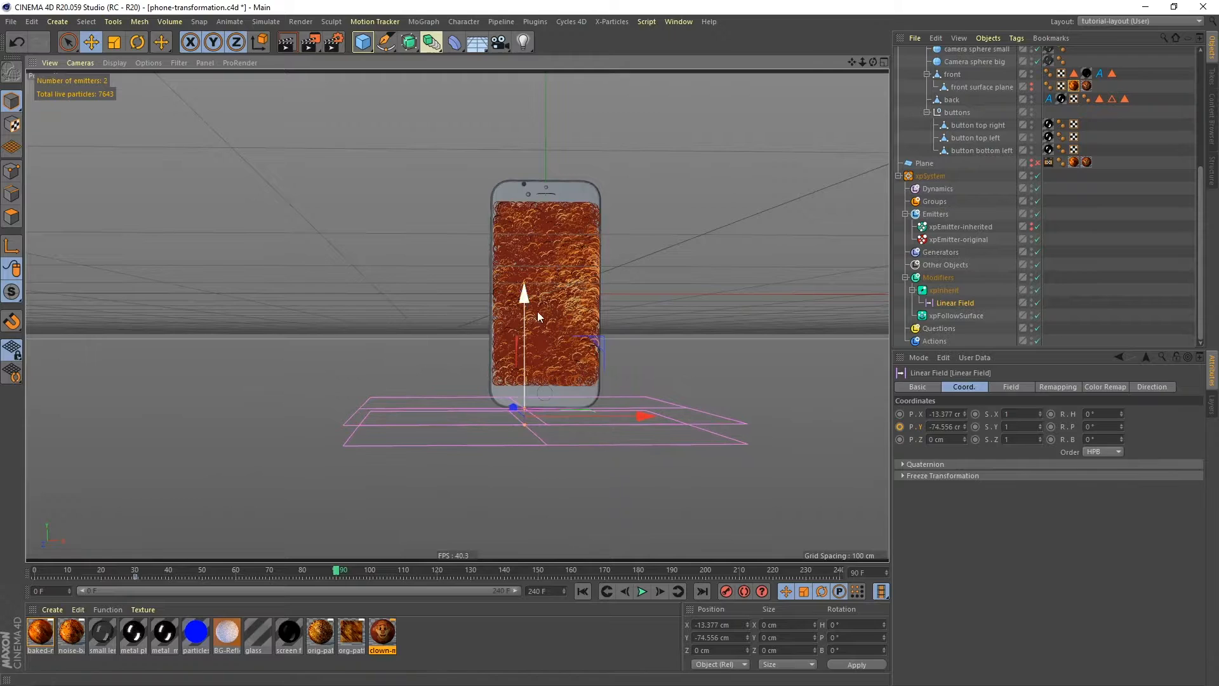
{"action": "left_click", "coordinate": [900, 427]}
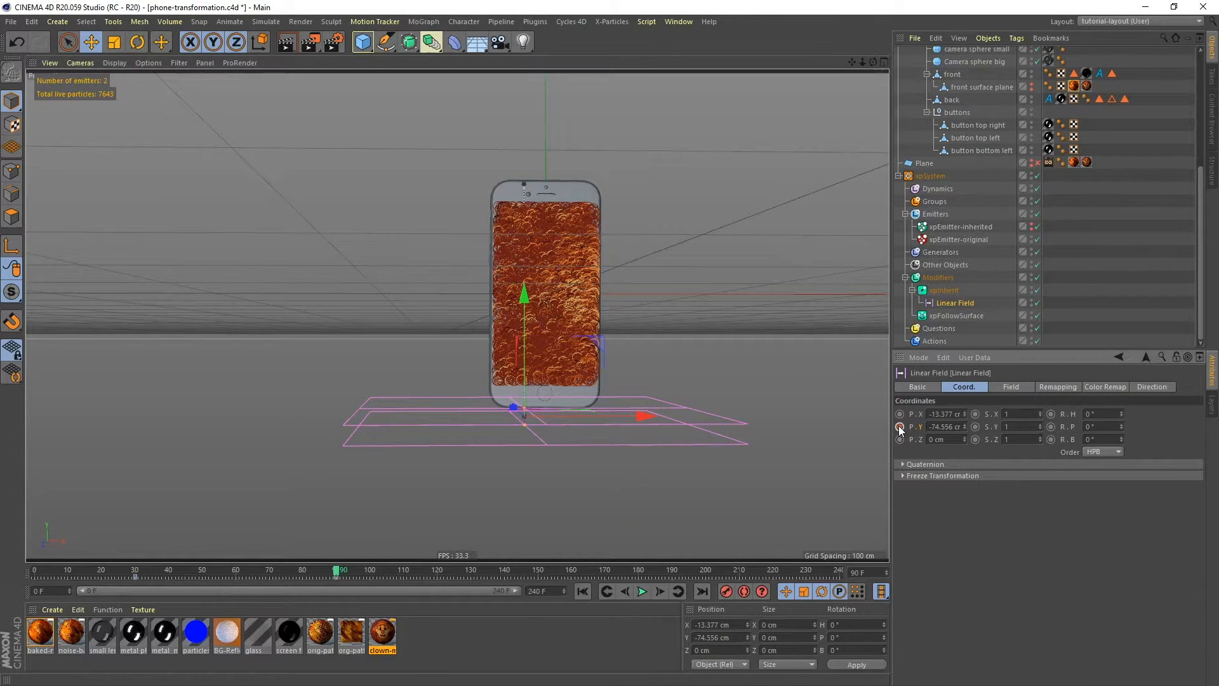
- Play back the animated field and examine closely how the particles change texture across the phone's front surface
{"action": "left_click", "coordinate": [581, 592]}
{"action": "left_click", "coordinate": [641, 591]}
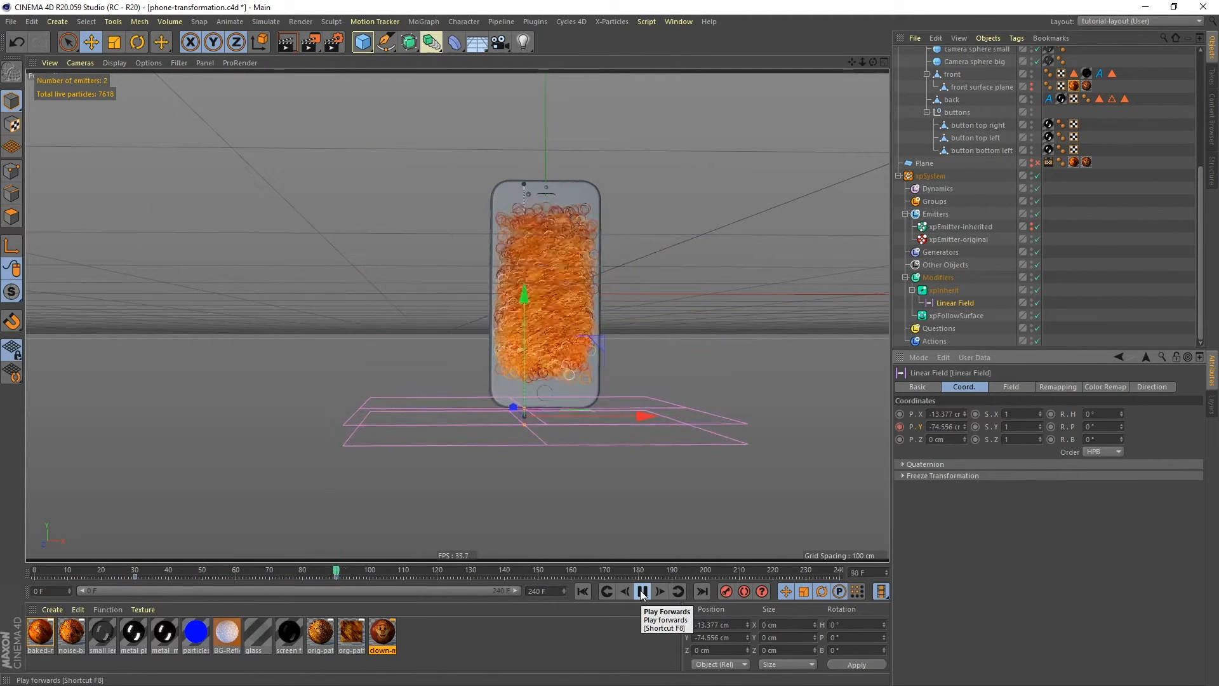
{"action": "left_click", "coordinate": [642, 591]}
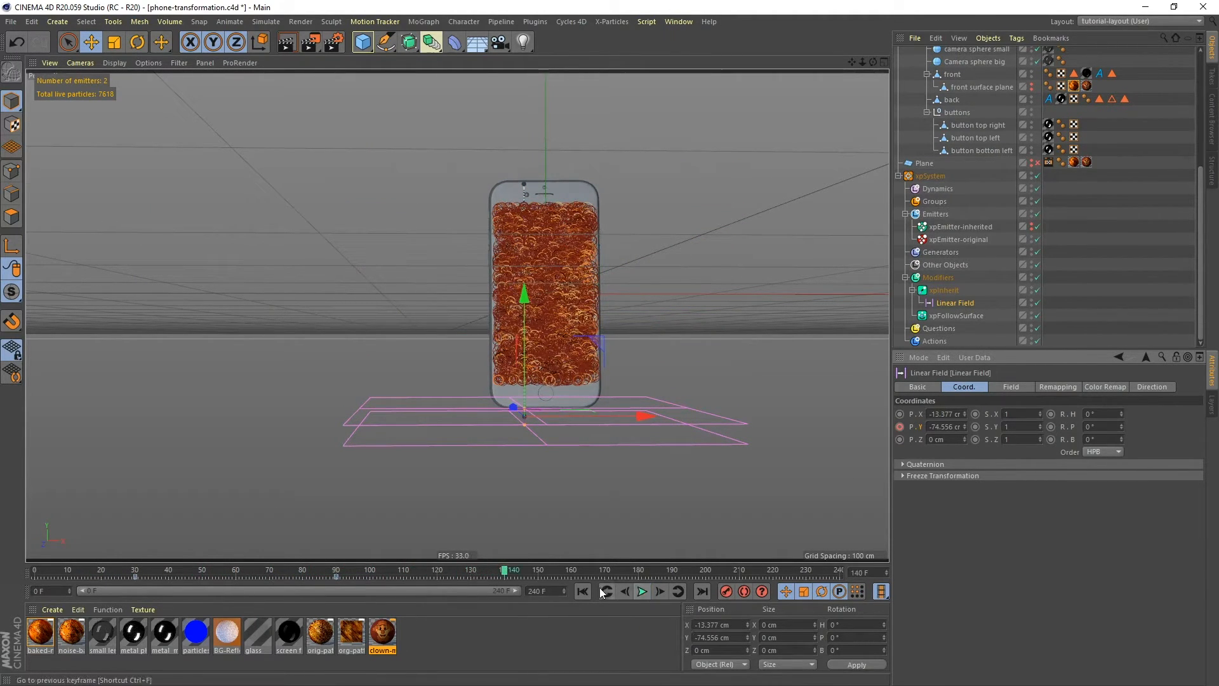
{"action": "left_click", "coordinate": [605, 591]}
{"action": "left_click", "coordinate": [642, 593]}
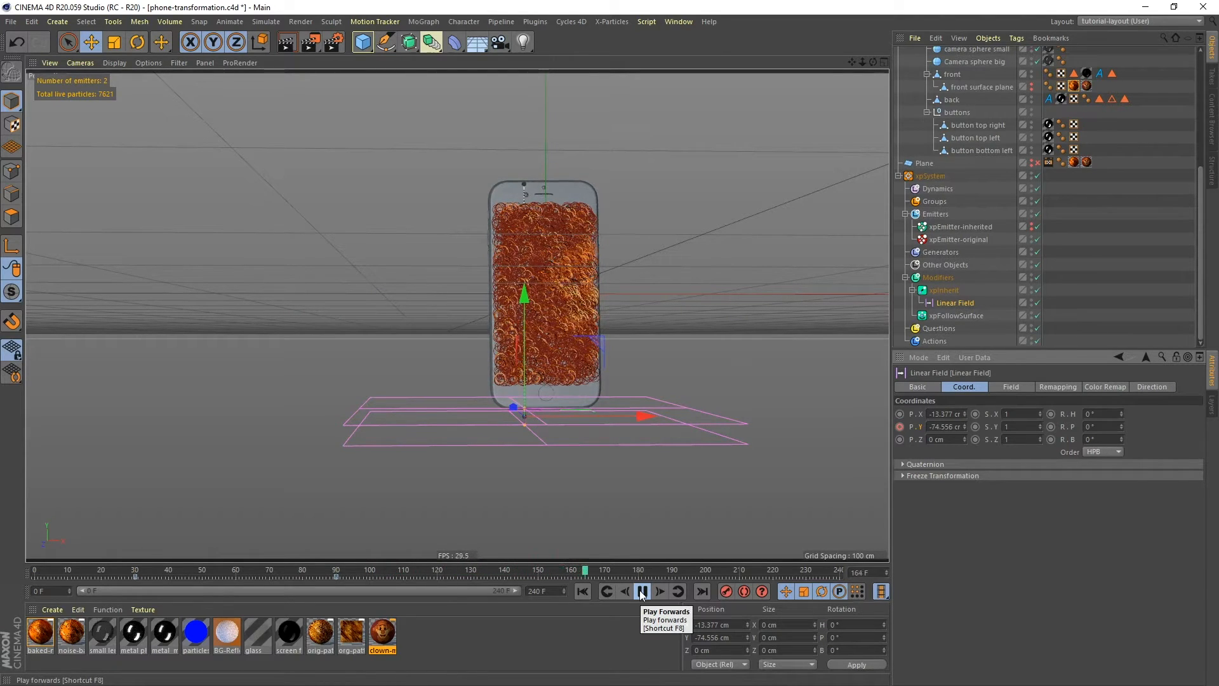
{"action": "left_click", "coordinate": [641, 592]}
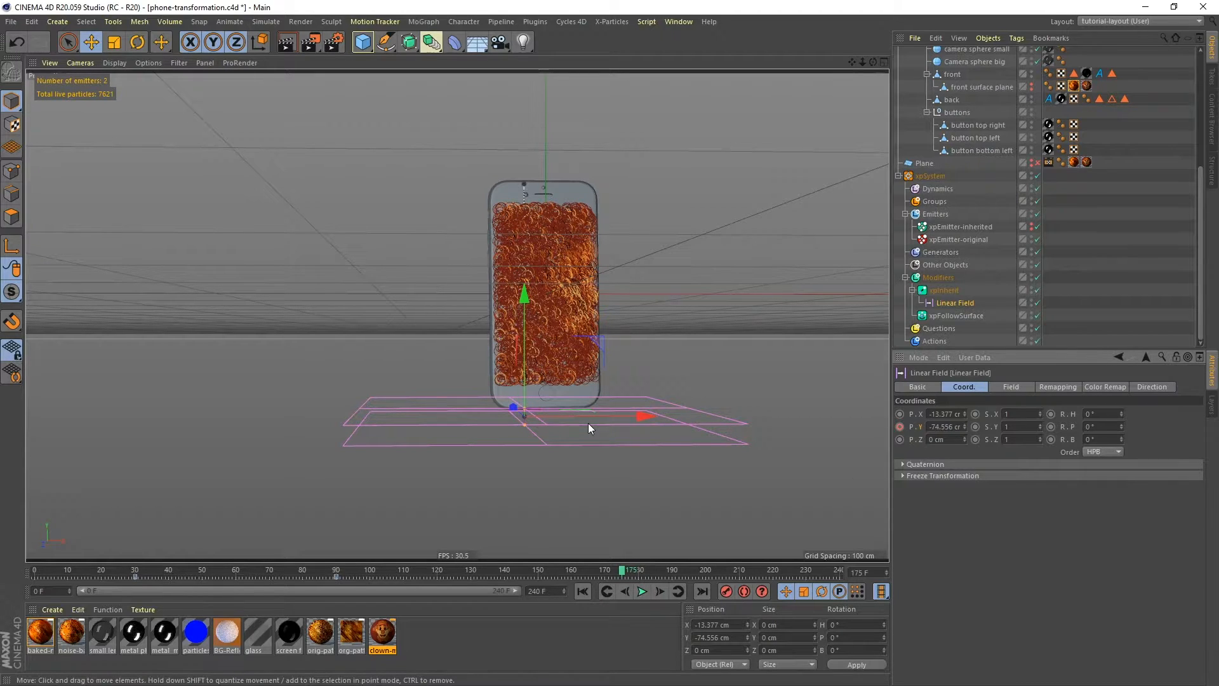
{"action": "right_click_drag", "start_coordinate": [535, 296], "coordinate": [557, 264], "text": "alt"}
{"action": "middle_click_drag", "start_coordinate": [589, 285], "coordinate": [546, 310], "text": "alt"}
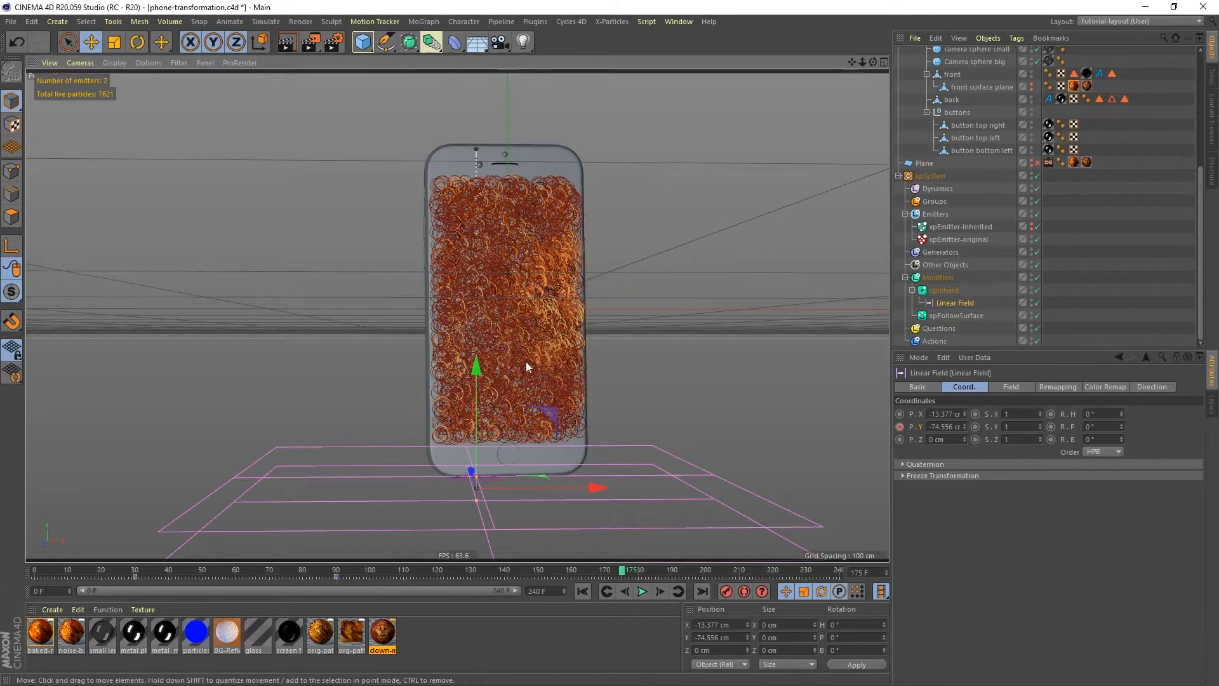
- Set the Offset Origin of both xpEmitter-inherited and xpEmitter-original to 0.5 cm so particles sit nearer the phone's front surface
{"action": "mouse_move", "coordinate": [517, 406]}
{"action": "left_mouse_down", "text": "alt"}
{"action": "mouse_move", "coordinate": [525, 292]}
{"action": "mouse_move", "coordinate": [521, 399]}
{"action": "left_mouse_up", "text": "alt"}
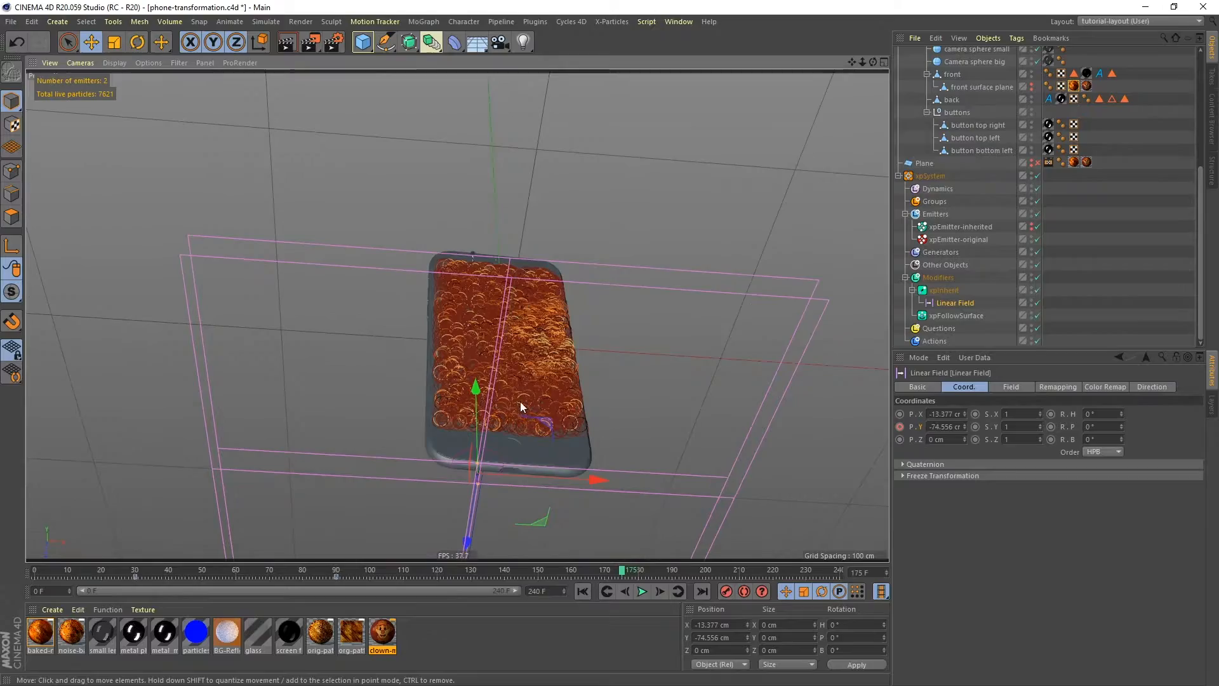
{"action": "right_click_drag", "start_coordinate": [521, 440], "coordinate": [550, 289], "text": "alt"}
{"action": "left_click_drag", "start_coordinate": [520, 342], "coordinate": [513, 300], "text": "alt"}
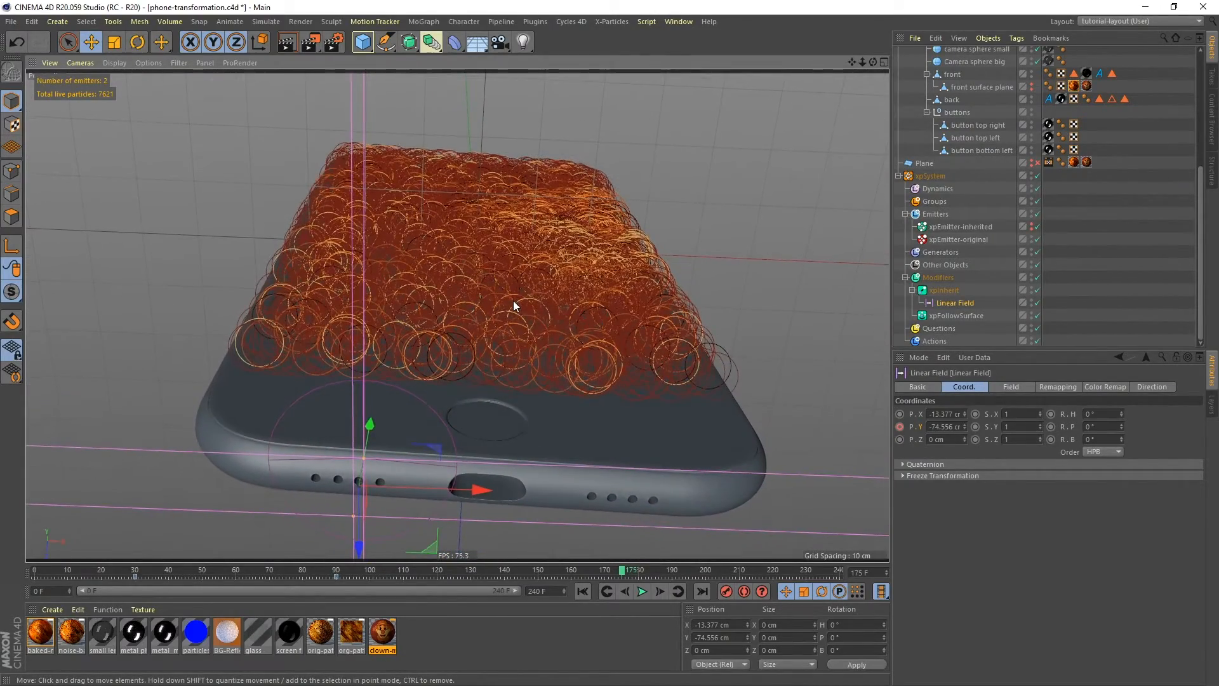
{"action": "left_click", "coordinate": [960, 226]}
{"action": "left_click", "coordinate": [945, 241], "text": "ctrl"}
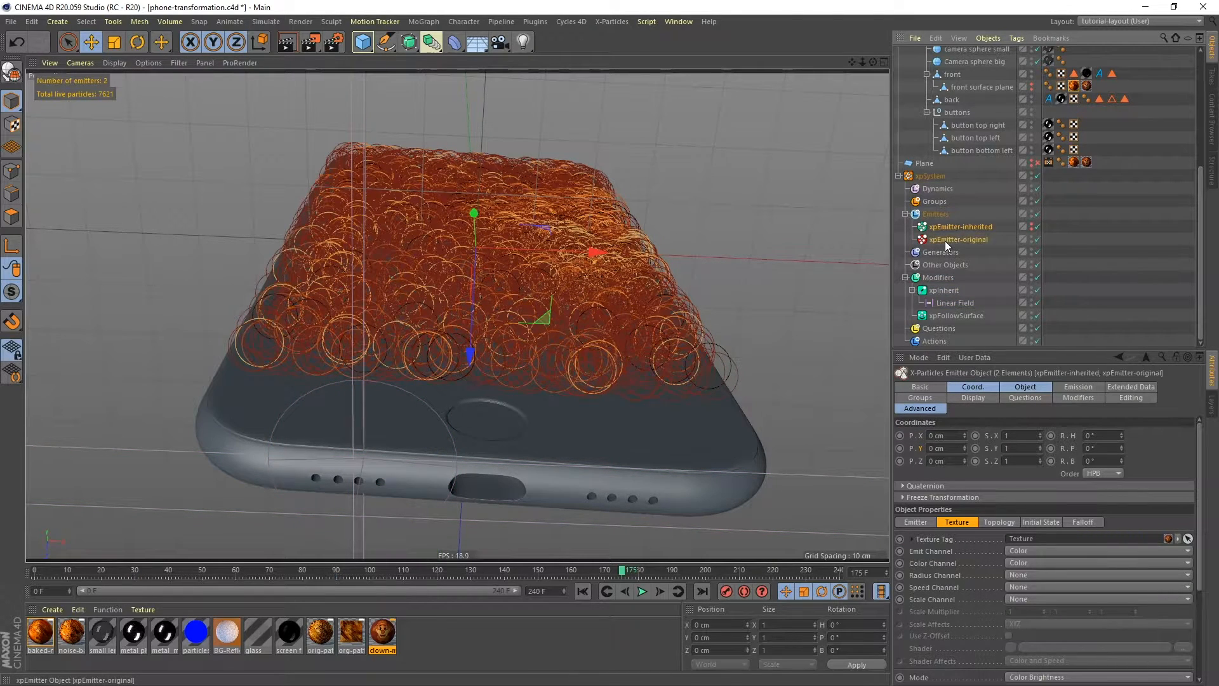
{"action": "left_click", "coordinate": [1023, 387]}
{"action": "left_click", "coordinate": [1091, 387]}
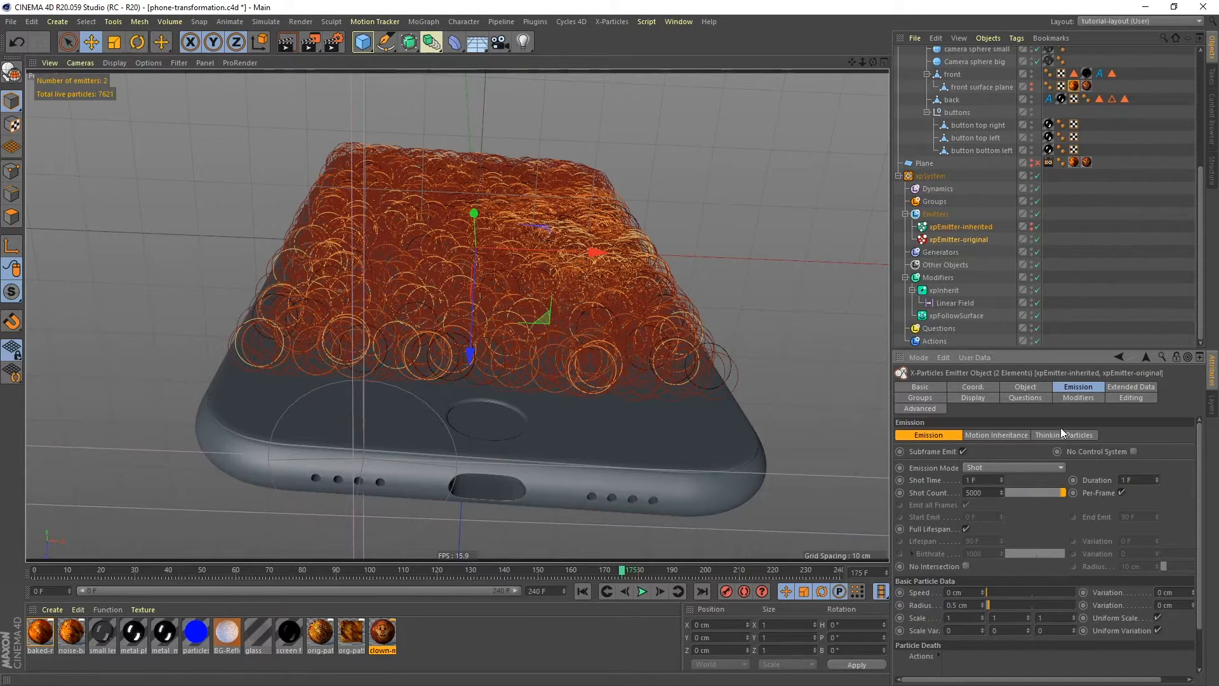
{"action": "left_click", "coordinate": [1028, 387]}
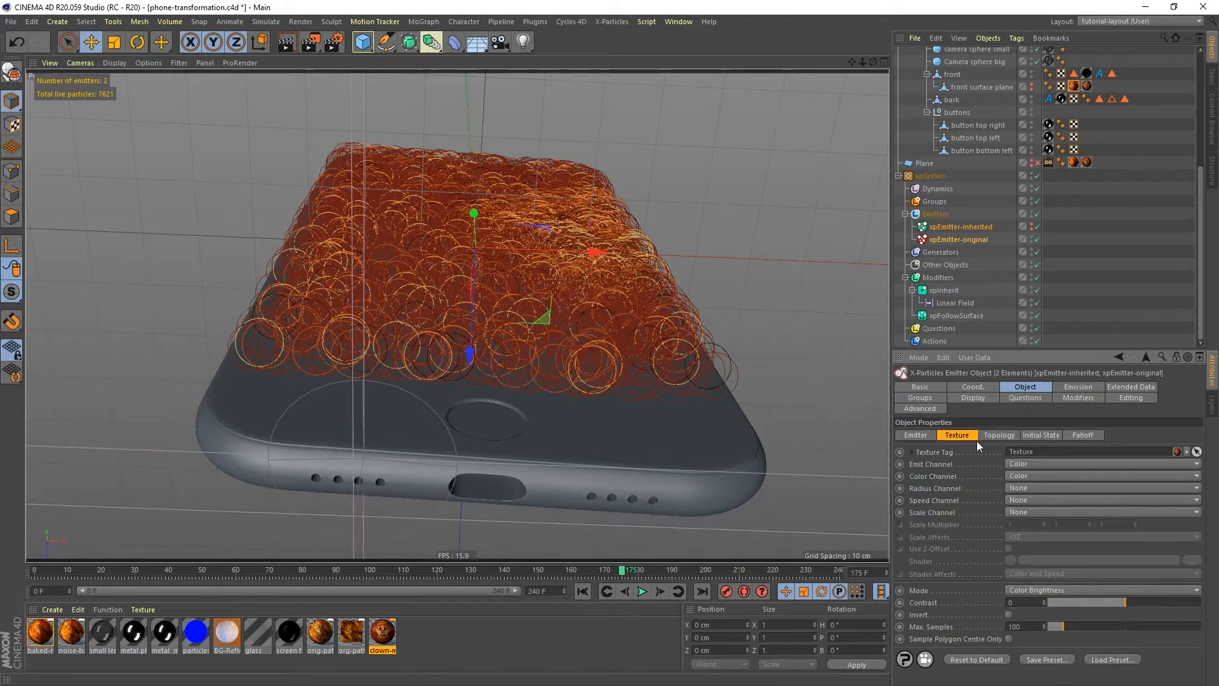
{"action": "left_click", "coordinate": [918, 434]}
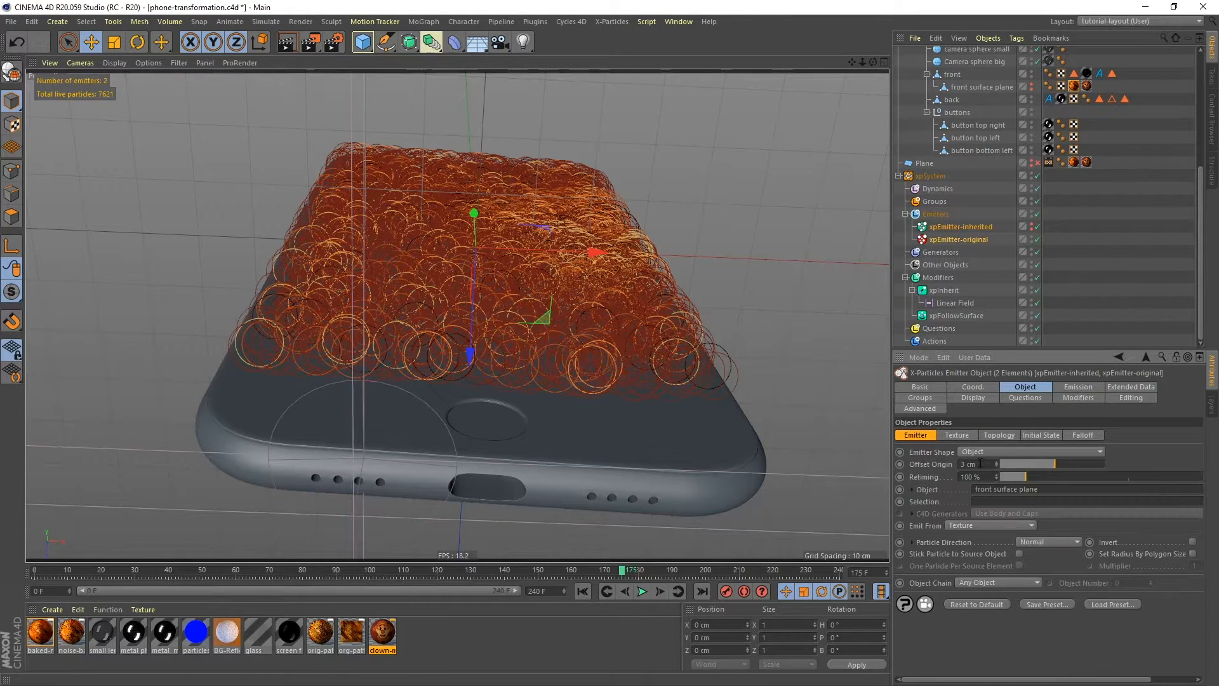
{"action": "type", "text": "0.5"}
{"action": "key", "text": "Return"}
- Play the animation from the start to check the particles' distance from the phone's front surface
{"action": "left_click", "coordinate": [580, 591]}
{"action": "left_click", "coordinate": [642, 591]}
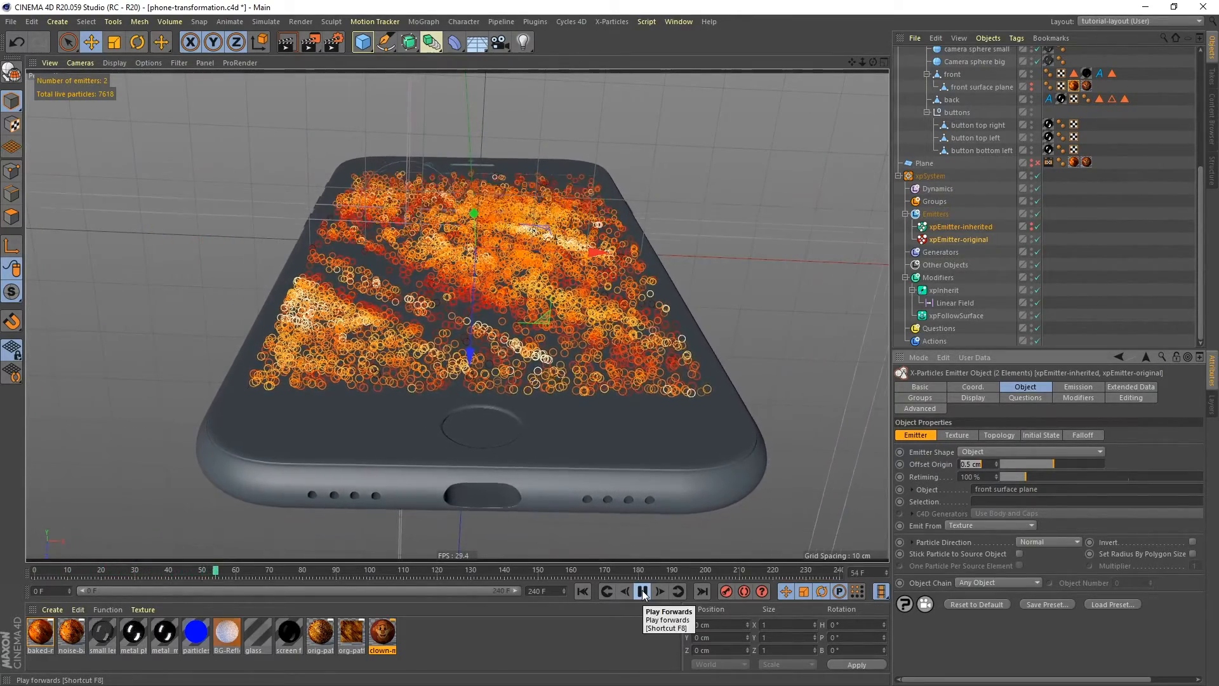
{"action": "left_click", "coordinate": [642, 591]}
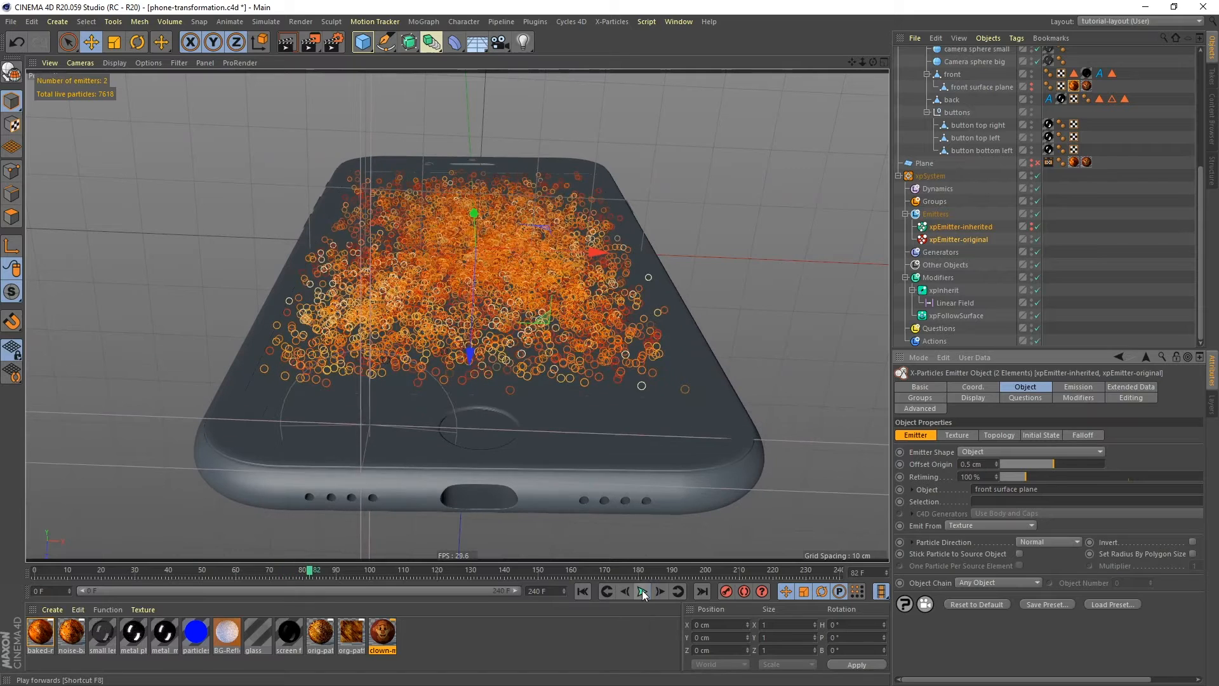
- Set both emitters' particle radius to 0.1 cm and their Offset Origin to 0.1 cm
{"action": "left_click", "coordinate": [1076, 387]}
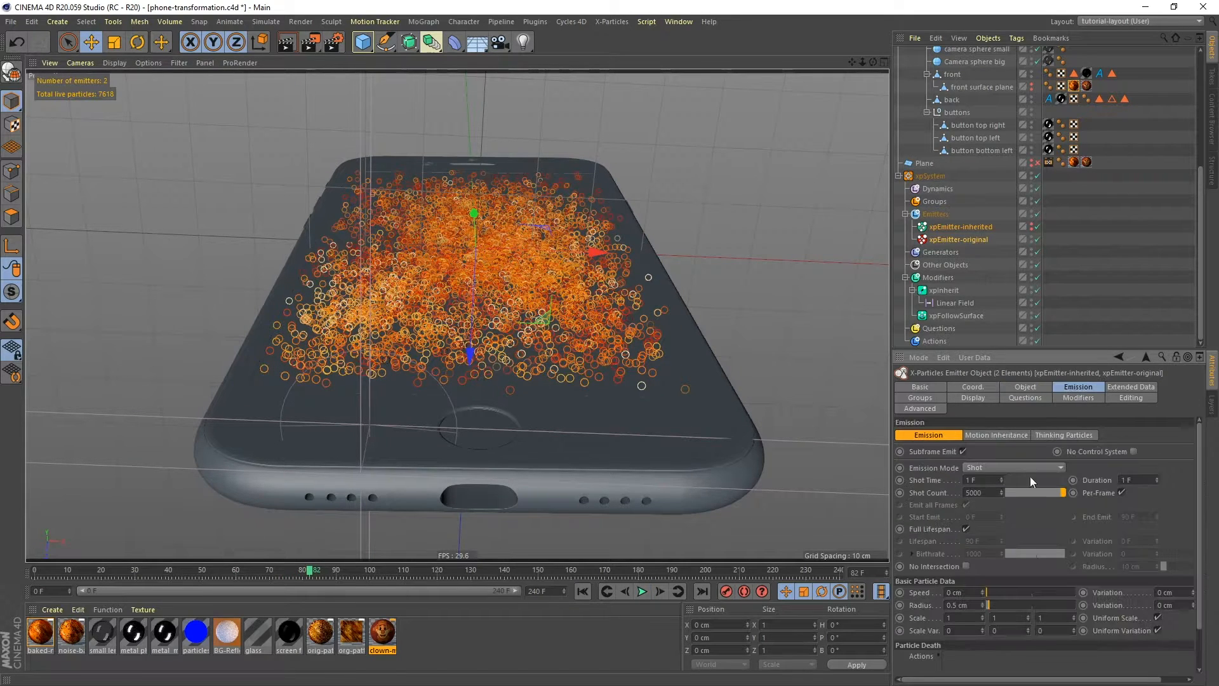
{"action": "left_click_drag", "start_coordinate": [969, 605], "coordinate": [925, 603]}
{"action": "key", "text": "Return"}
{"action": "left_click", "coordinate": [1024, 387]}
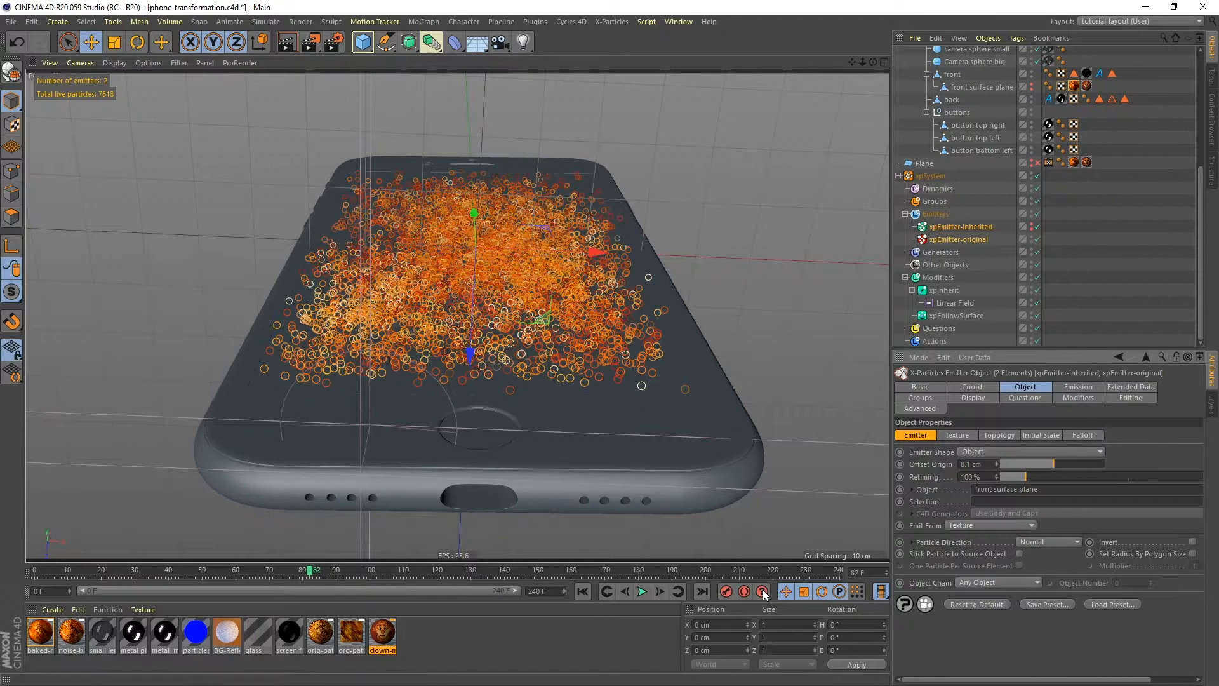
- Replay the animation and inspect the smaller particles on the phone's front surface from close up and from the front
{"action": "left_click", "coordinate": [582, 591]}
{"action": "left_click", "coordinate": [642, 591]}
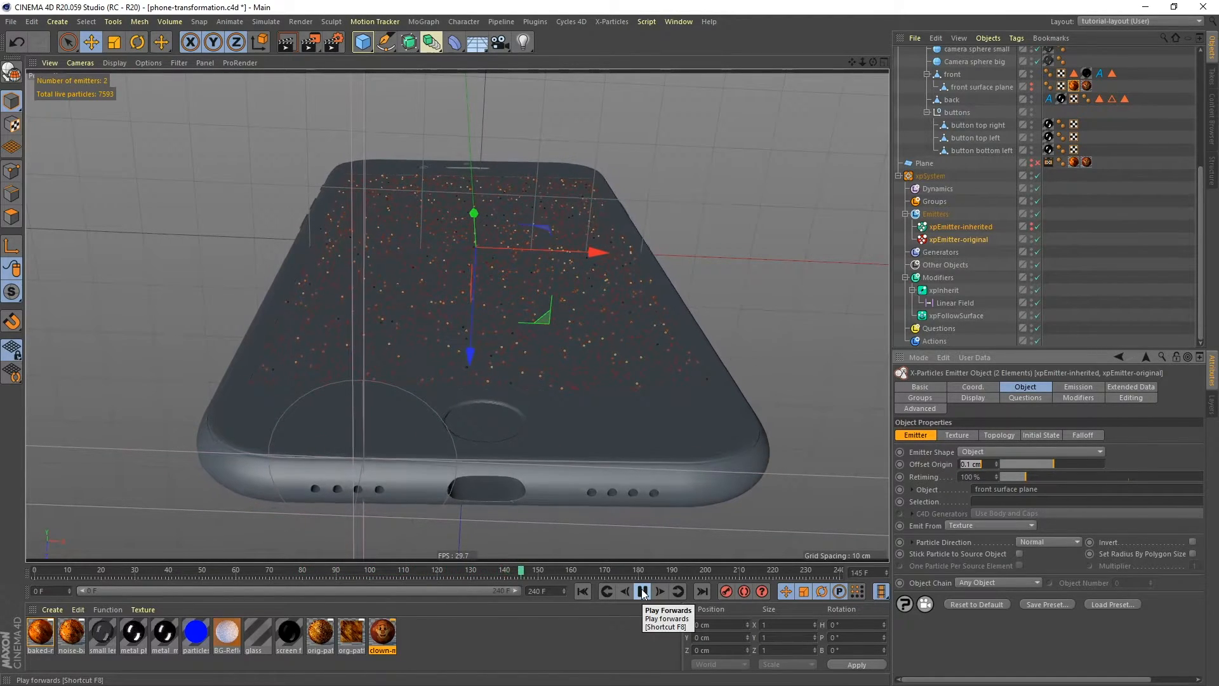
{"action": "left_click", "coordinate": [643, 592]}
{"action": "right_click_drag", "start_coordinate": [606, 227], "coordinate": [612, 333], "text": "alt"}
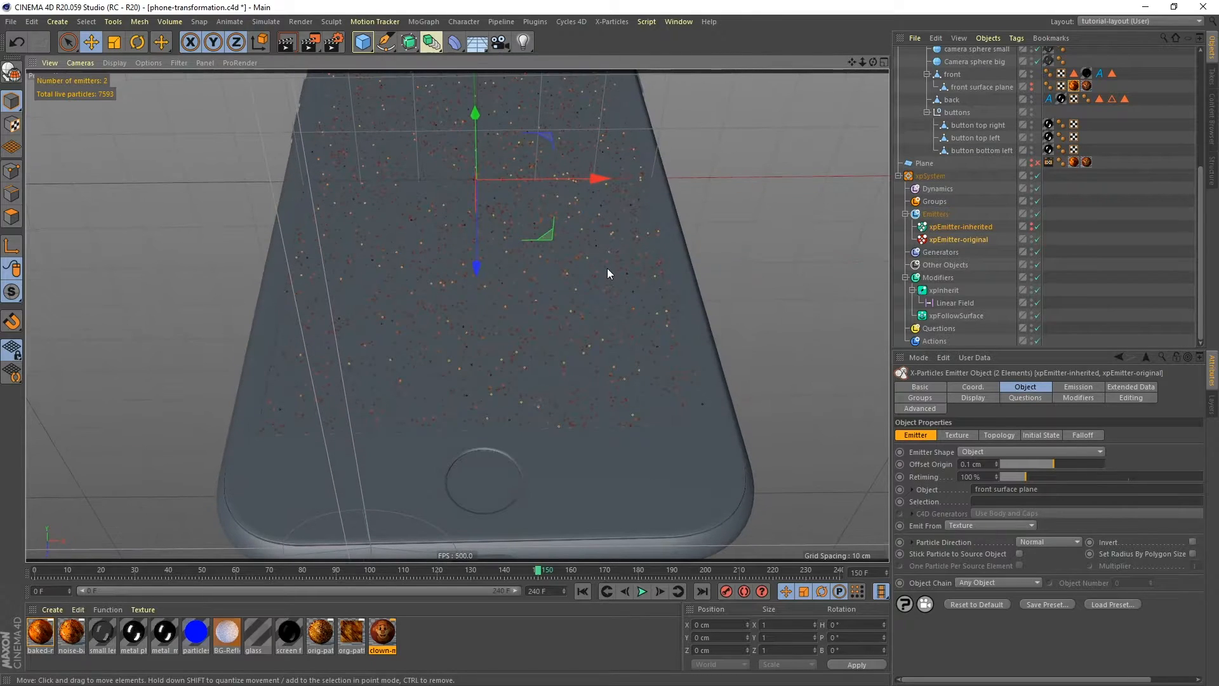
{"action": "left_click_drag", "start_coordinate": [622, 215], "coordinate": [600, 305], "text": "alt"}
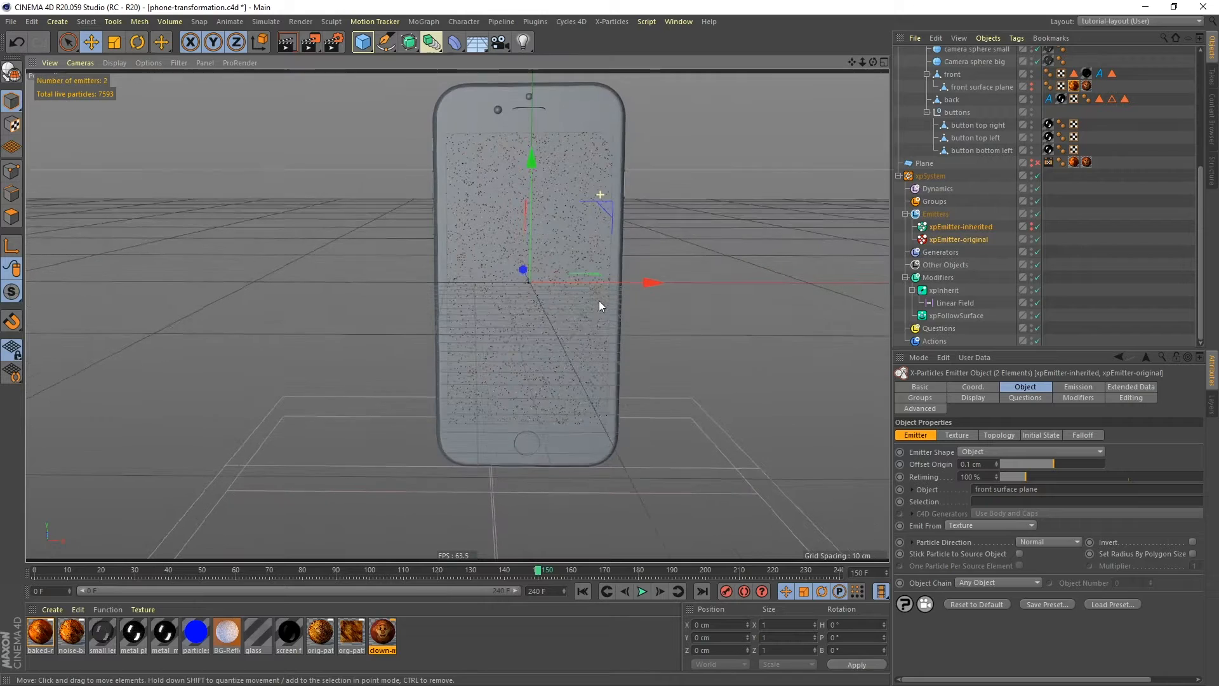
- Look through Camera 1 and play the animation from the start to review the particles in the final framing
{"action": "scroll", "coordinate": [1016, 127], "scroll_direction": "up", "scroll_amount": 5}
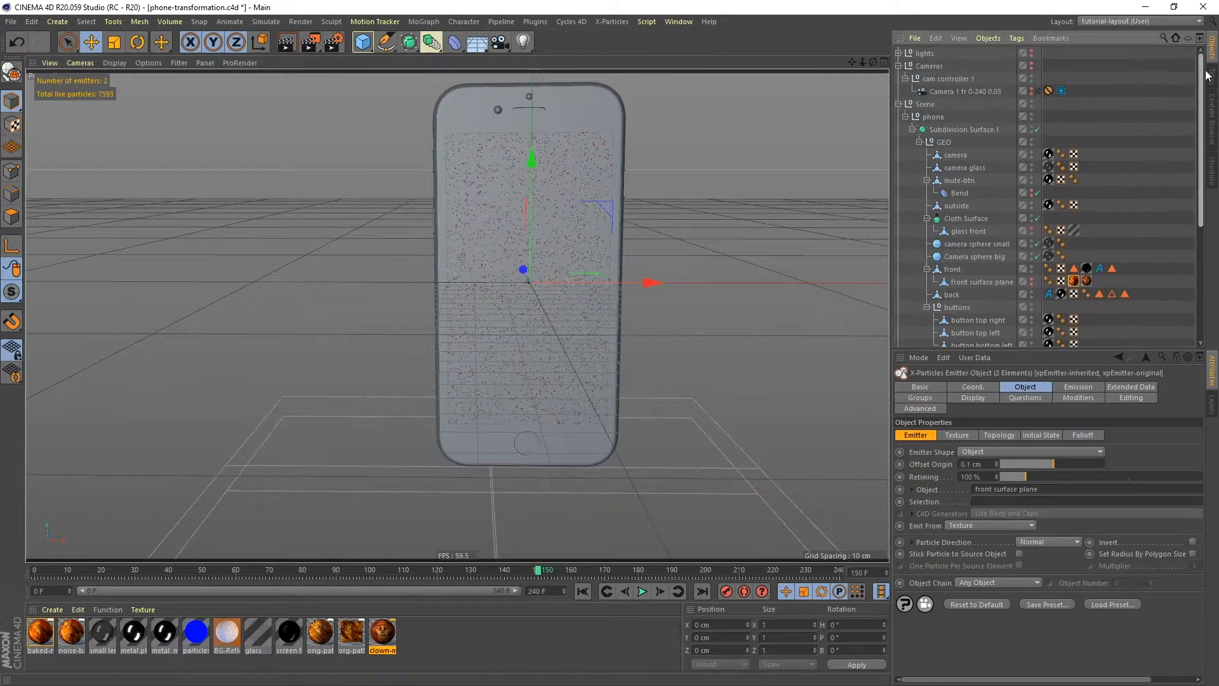
{"action": "left_click", "coordinate": [1037, 92]}
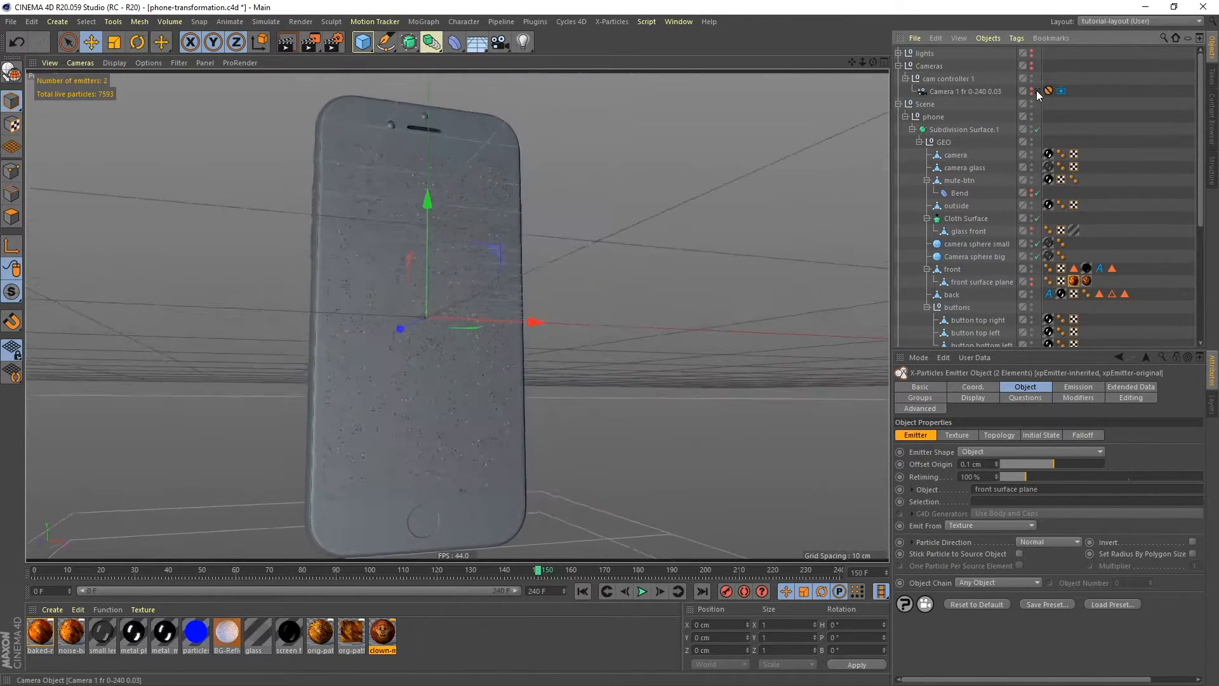
{"action": "left_click", "coordinate": [579, 592]}
{"action": "left_click", "coordinate": [642, 592]}
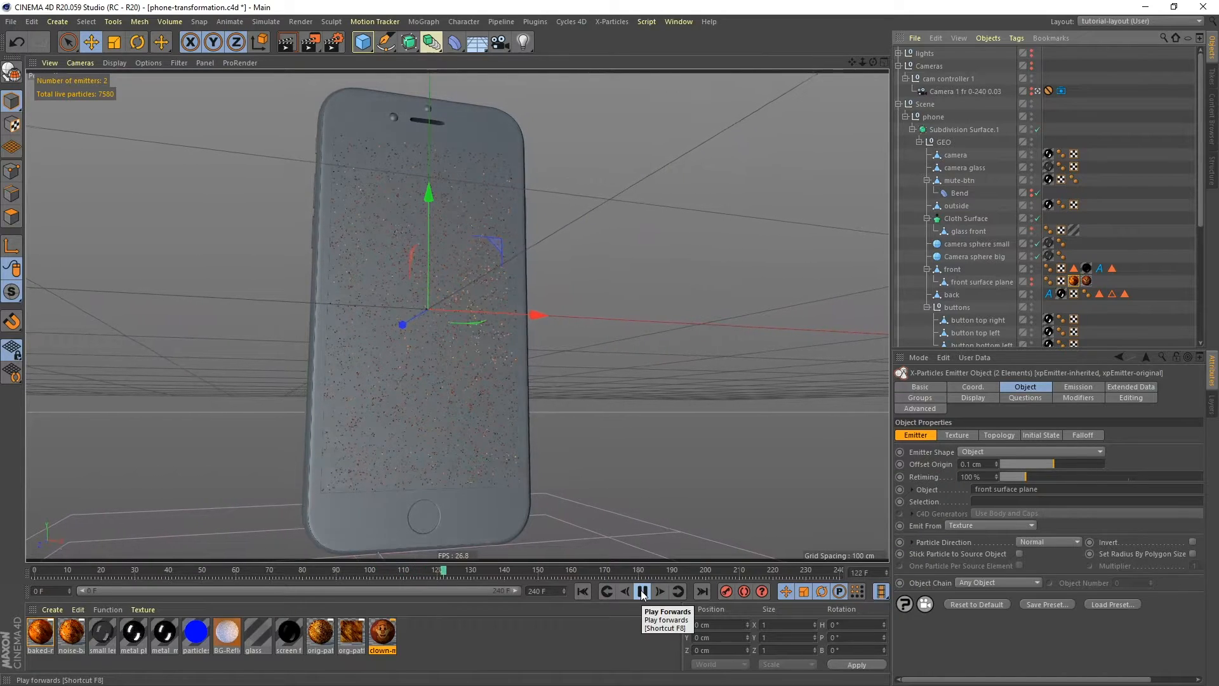
{"action": "left_click", "coordinate": [642, 591]}
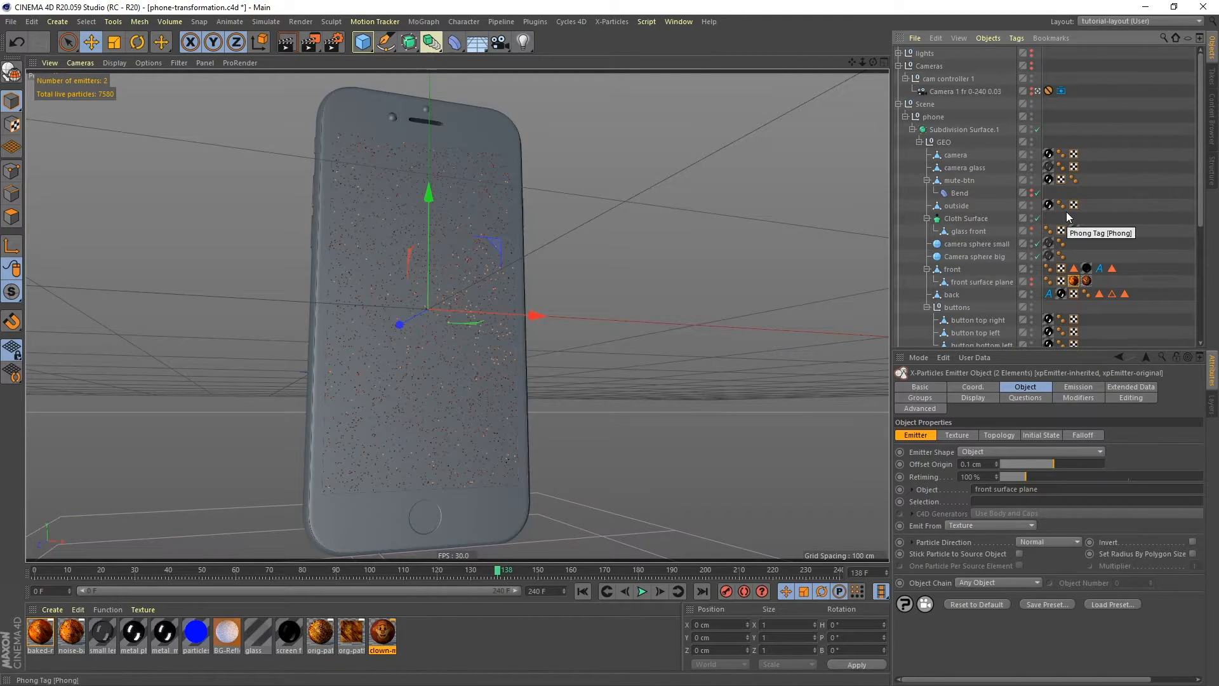
- Review the xpInherit modifier's general inheritance settings and replay the animation through Camera 1
{"action": "scroll", "coordinate": [1201, 159], "scroll_direction": "down", "scroll_amount": 5}
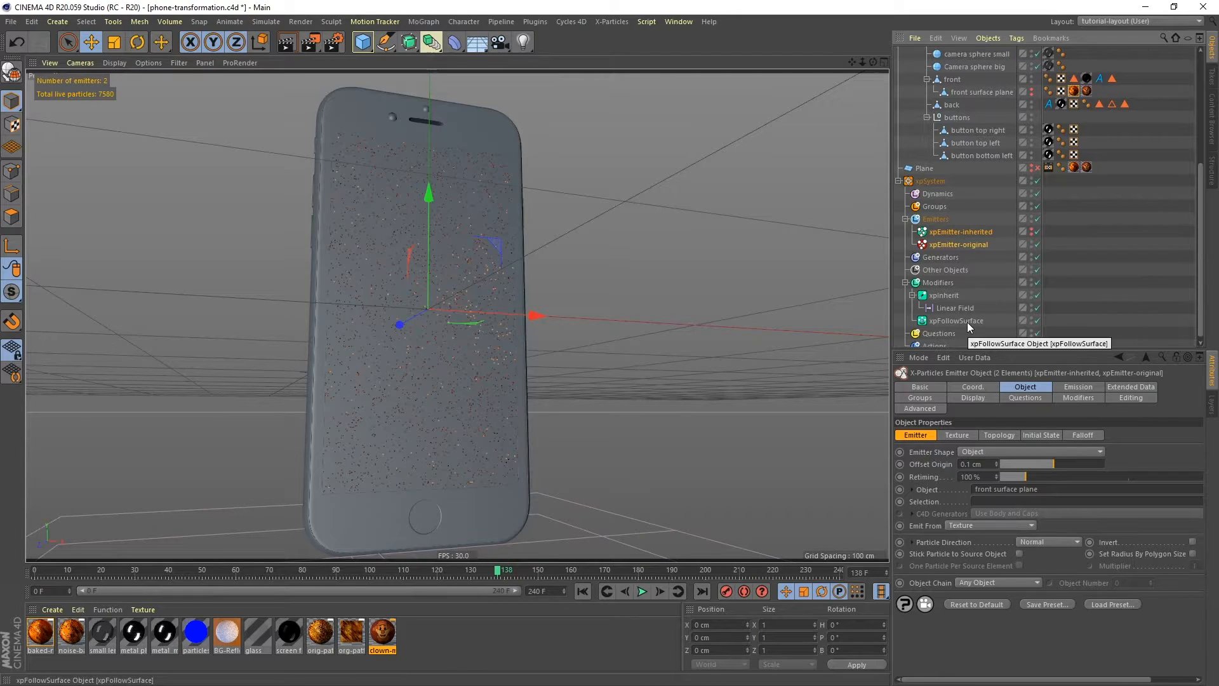
{"action": "left_click", "coordinate": [941, 297]}
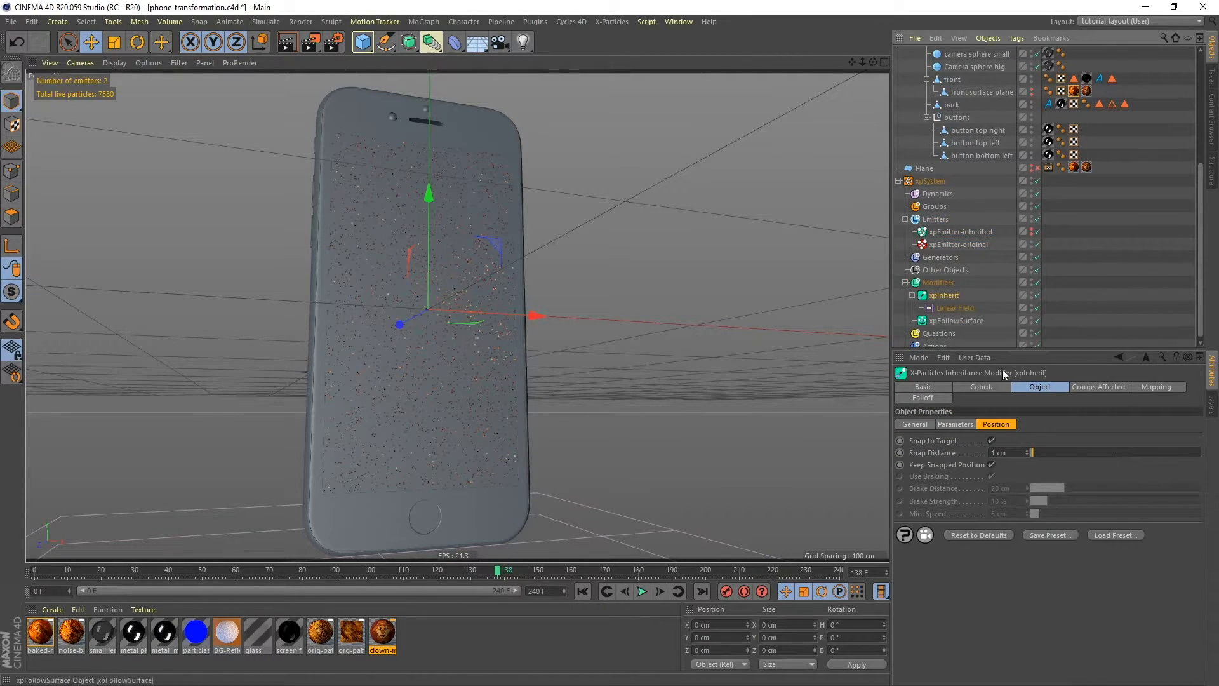
{"action": "left_click", "coordinate": [915, 424]}
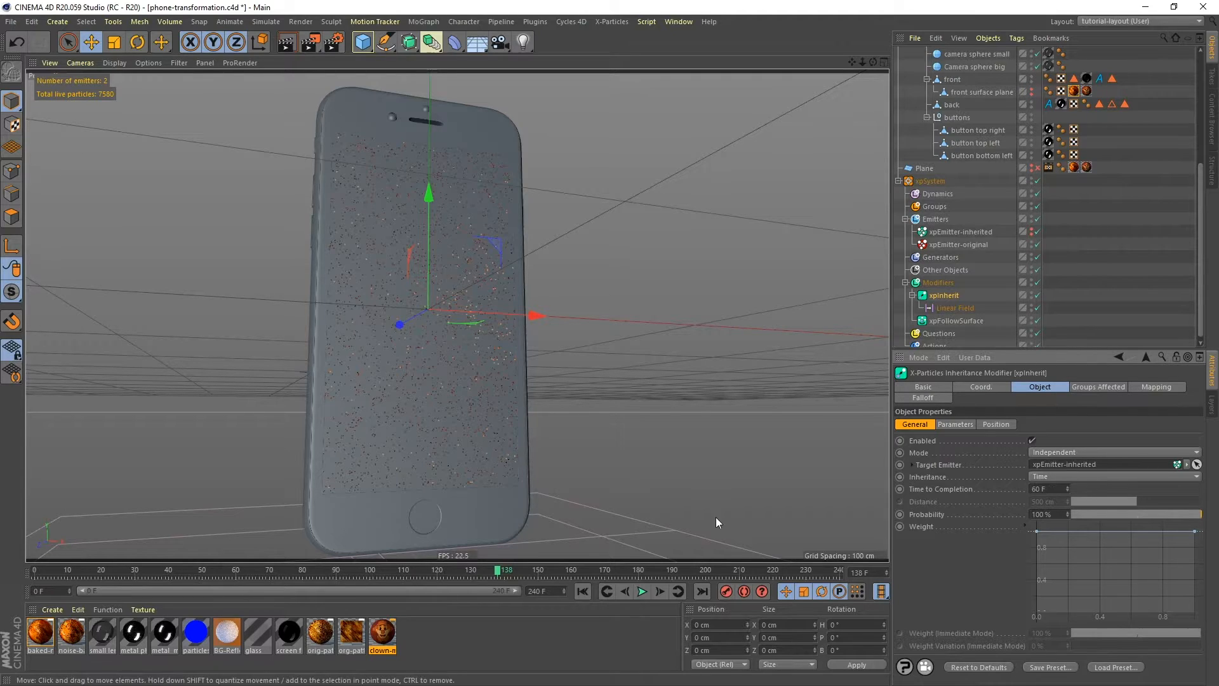
{"action": "left_click", "coordinate": [582, 591]}
{"action": "left_click", "coordinate": [642, 592]}
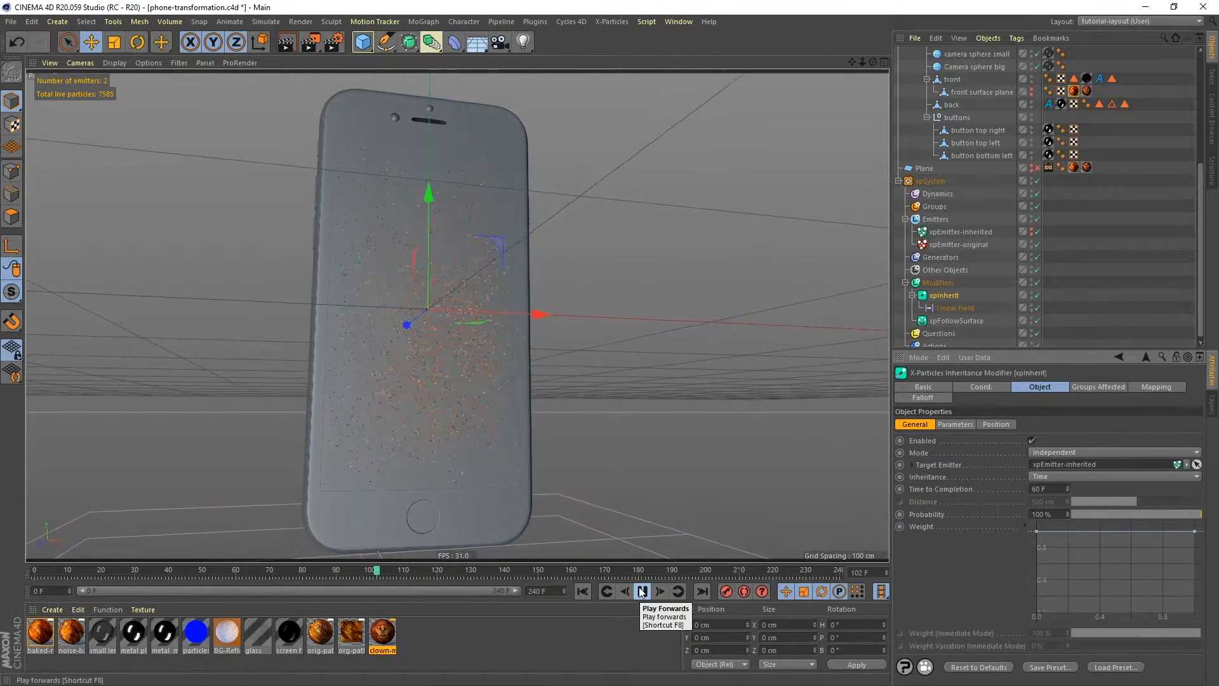
{"action": "left_click", "coordinate": [641, 591]}
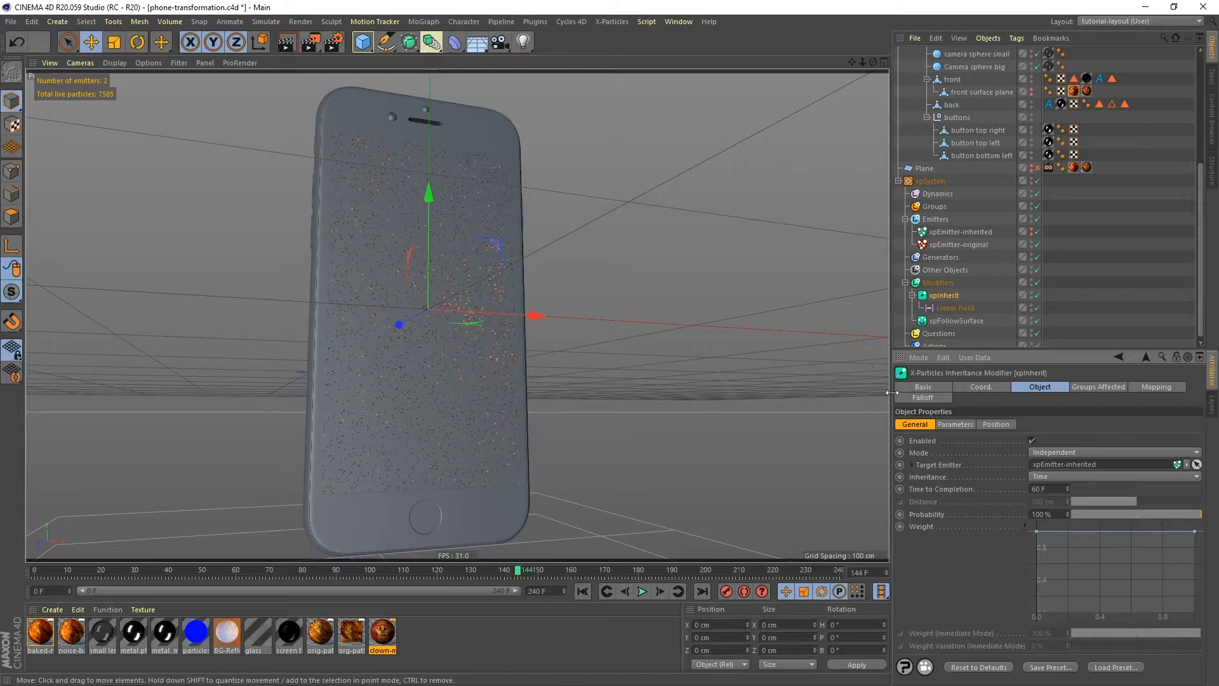
- Raise the Shot Count of both emitters to 20000 and play the animation from the start
{"action": "left_click", "coordinate": [945, 233]}
{"action": "left_click", "coordinate": [939, 246], "text": "ctrl"}
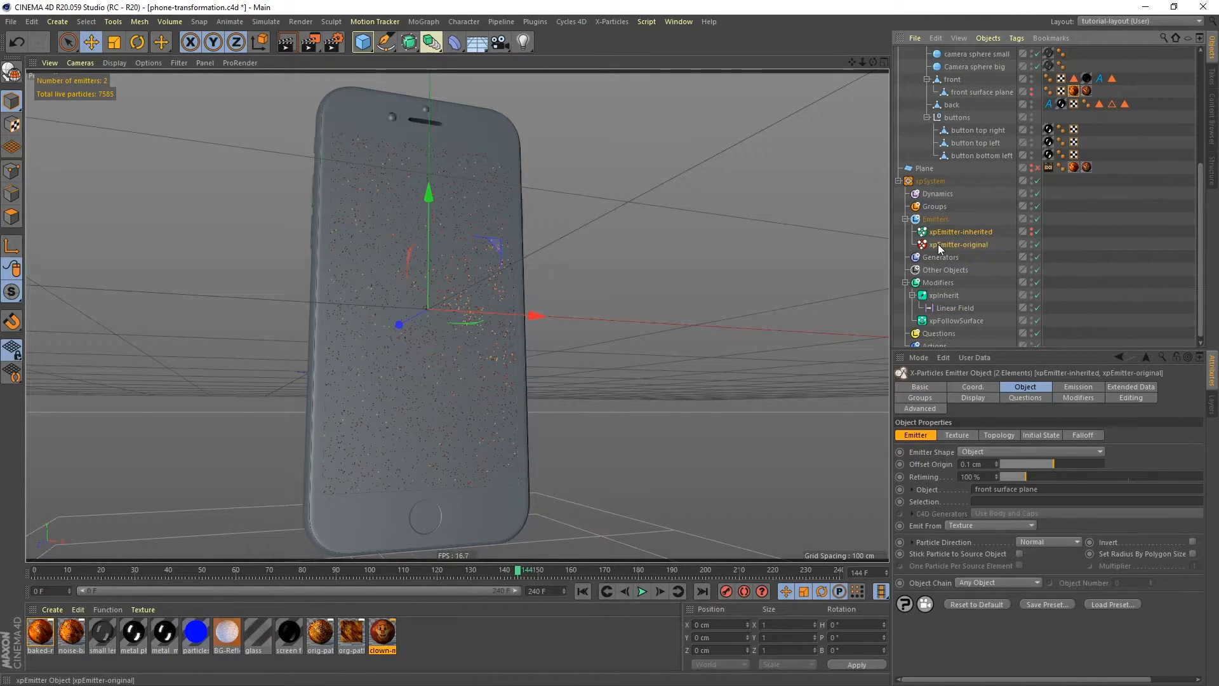
{"action": "left_click", "coordinate": [1073, 388]}
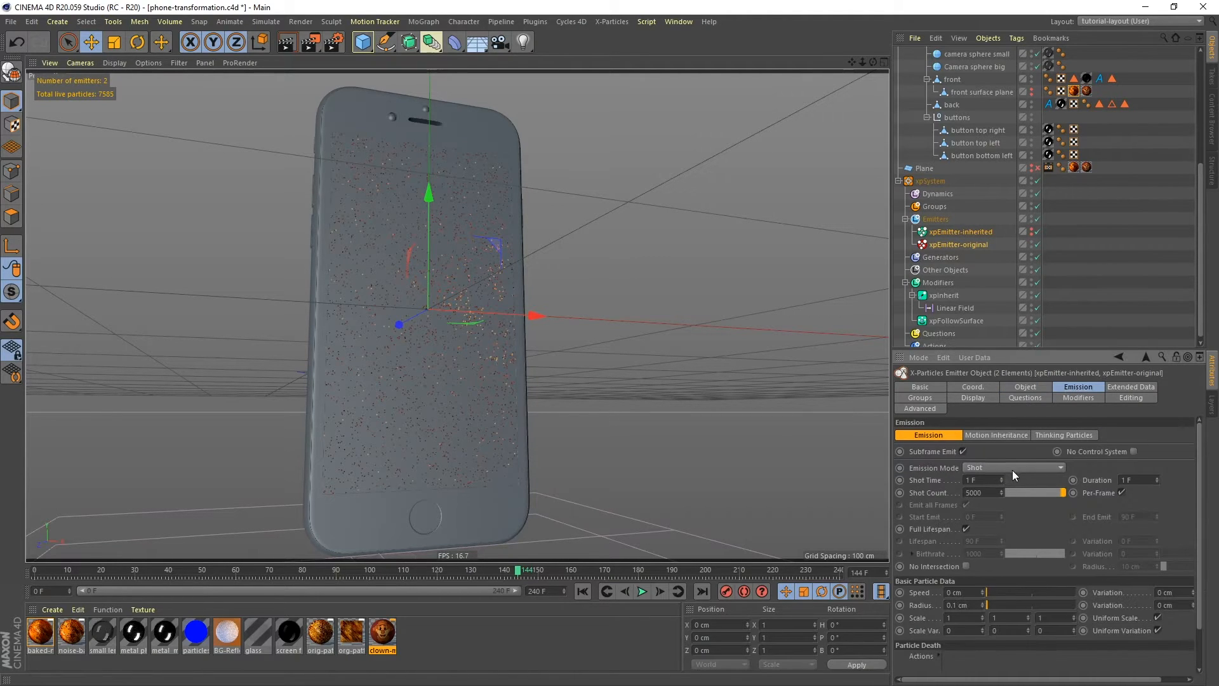
{"action": "double_click", "coordinate": [987, 492]}
{"action": "left_click", "coordinate": [582, 591]}
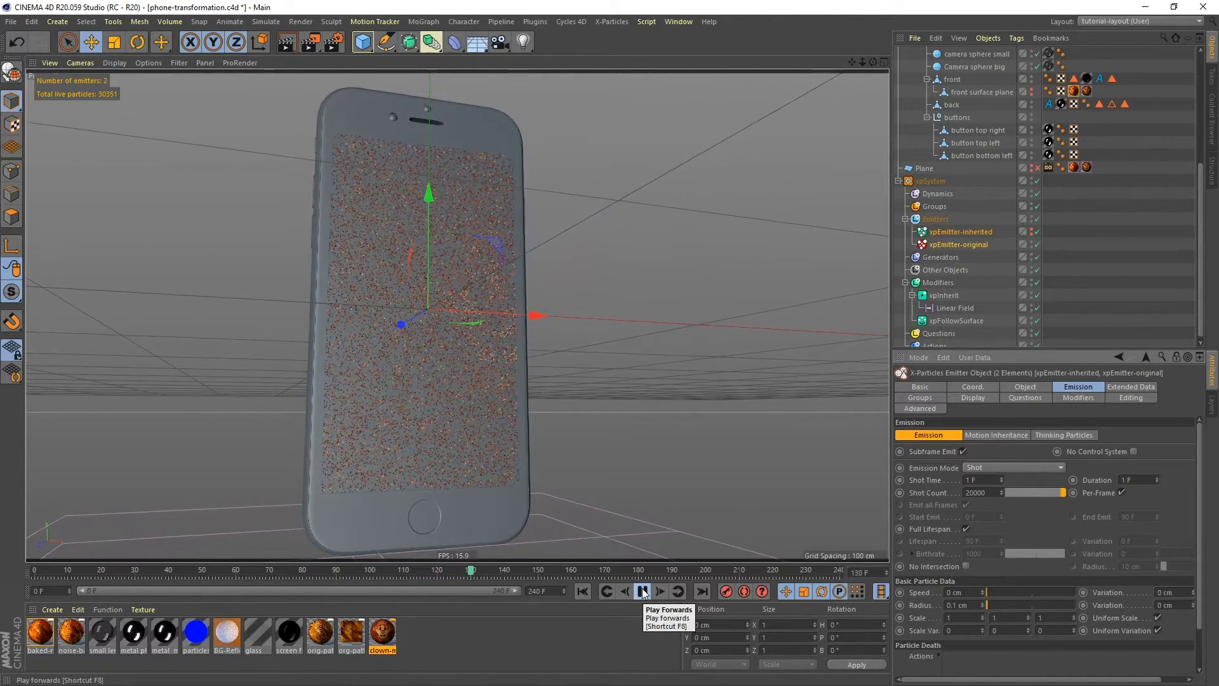
{"action": "left_click", "coordinate": [643, 592]}
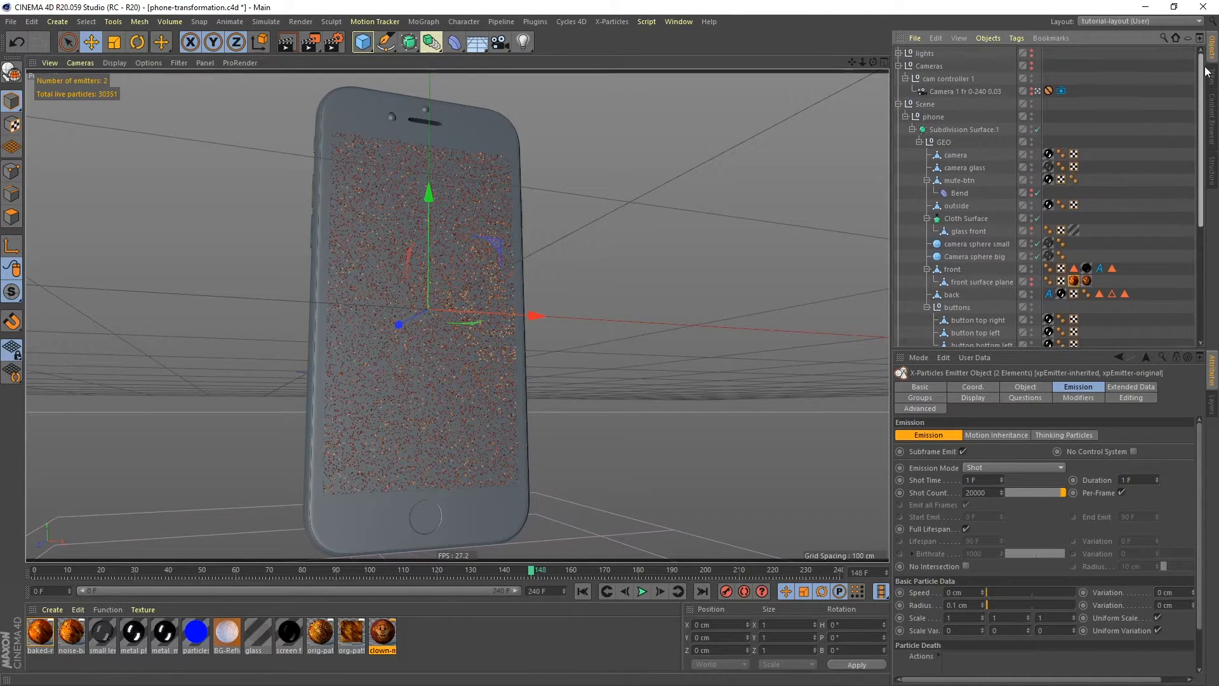
- Leave the Camera 1 view and examine the denser particles on the phone's front surface up close
{"action": "left_click", "coordinate": [1037, 91]}
{"action": "left_click_drag", "start_coordinate": [529, 291], "coordinate": [572, 242], "text": "alt"}
{"action": "right_click_drag", "start_coordinate": [551, 230], "coordinate": [567, 186], "text": "alt"}
{"action": "mouse_move", "coordinate": [572, 193]}
{"action": "left_mouse_down", "text": "alt"}
{"action": "mouse_move", "coordinate": [565, 207]}
{"action": "mouse_move", "coordinate": [568, 174]}
{"action": "left_mouse_up", "text": "alt"}
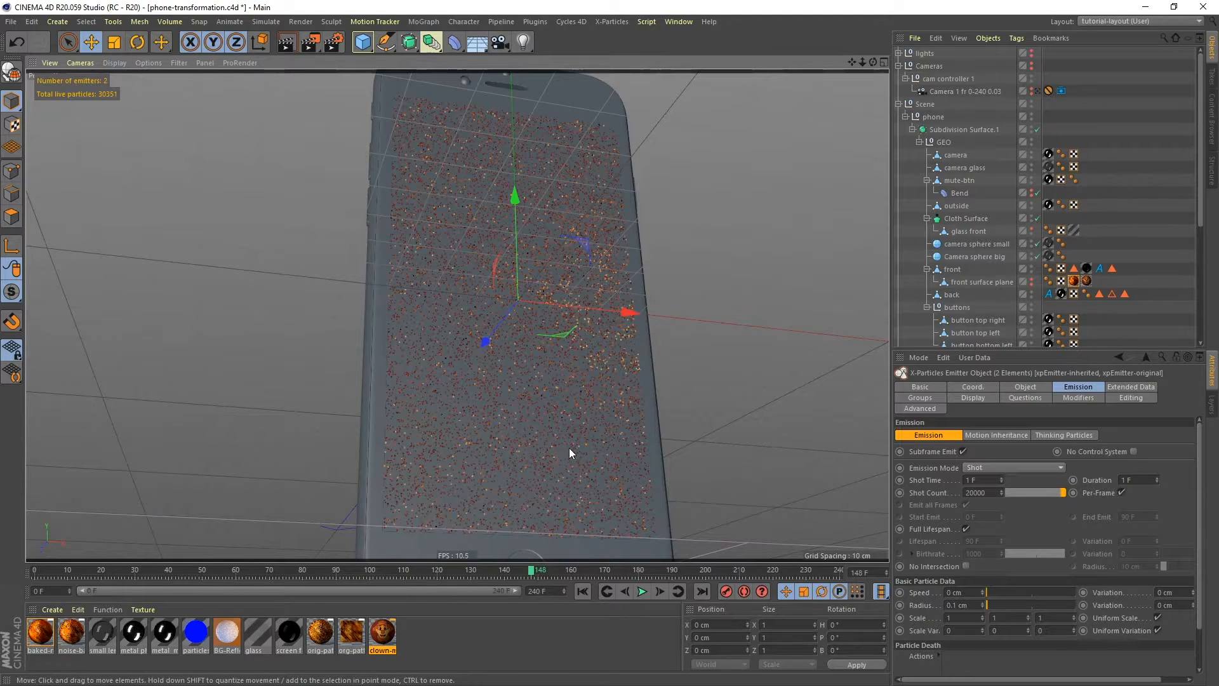
- Enable the Transform effect in the Layer shader of clown-mat's Color channel to shift the clown image
{"action": "left_click", "coordinate": [383, 633]}
{"action": "left_click_drag", "start_coordinate": [1218, 163], "coordinate": [826, 118]}
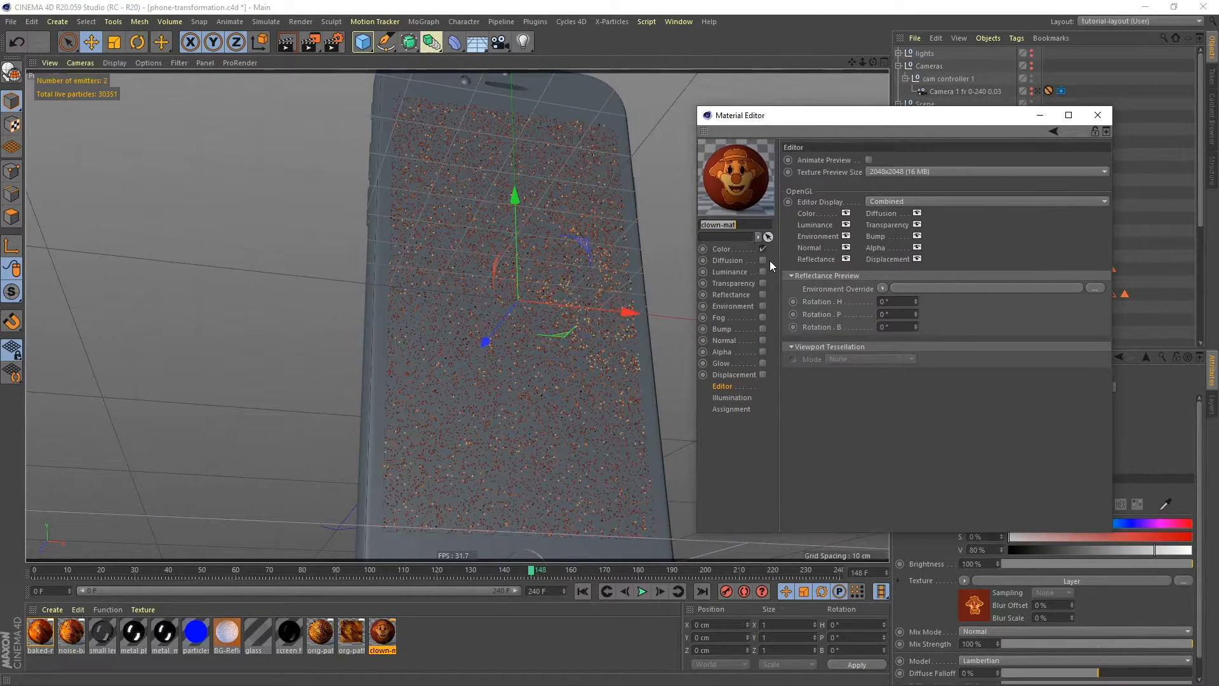
{"action": "left_click", "coordinate": [726, 250]}
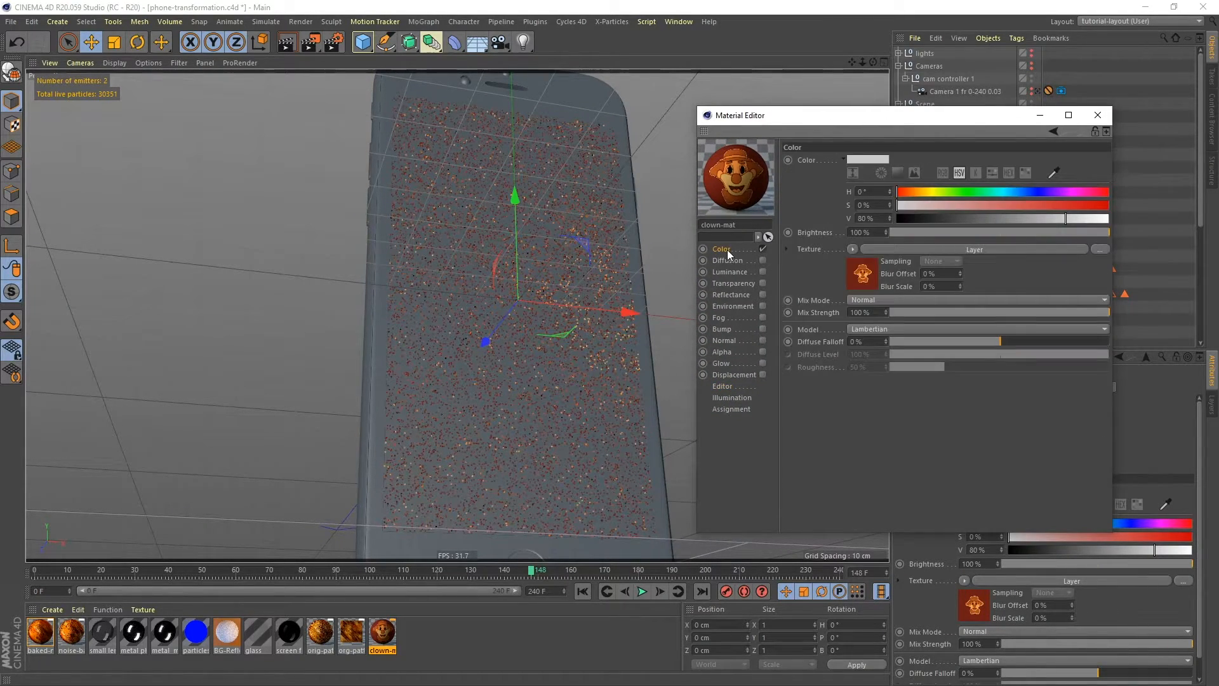
{"action": "left_click", "coordinate": [953, 249]}
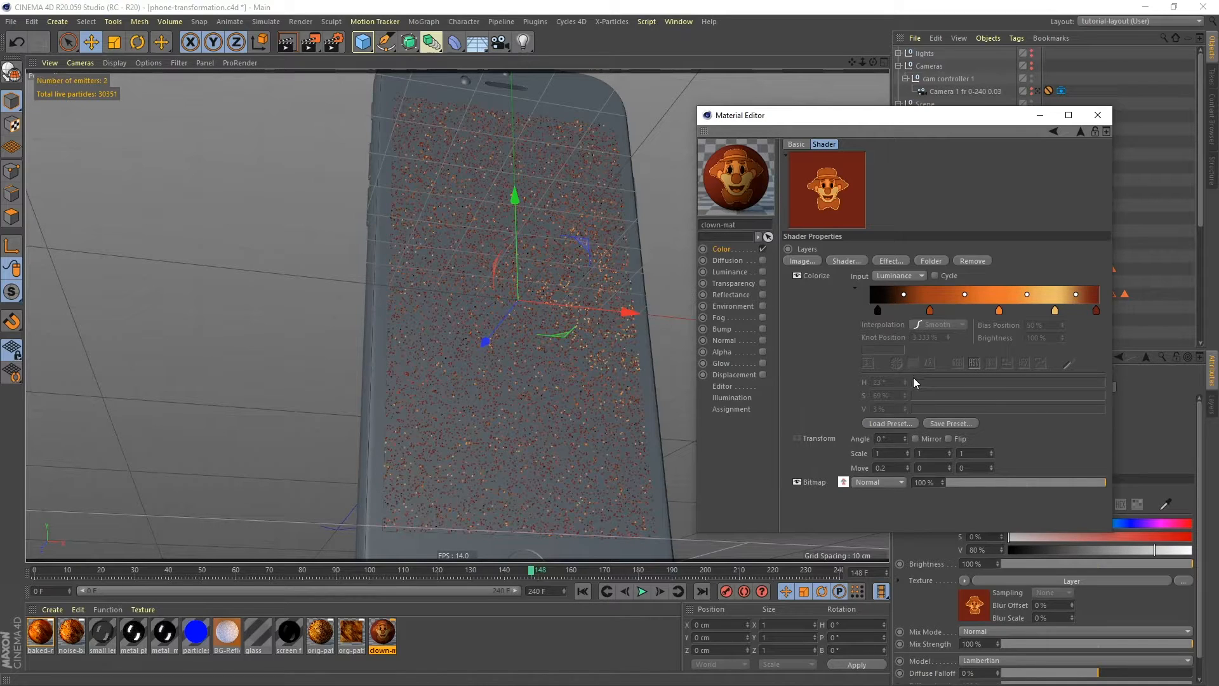
{"action": "left_click", "coordinate": [797, 438]}
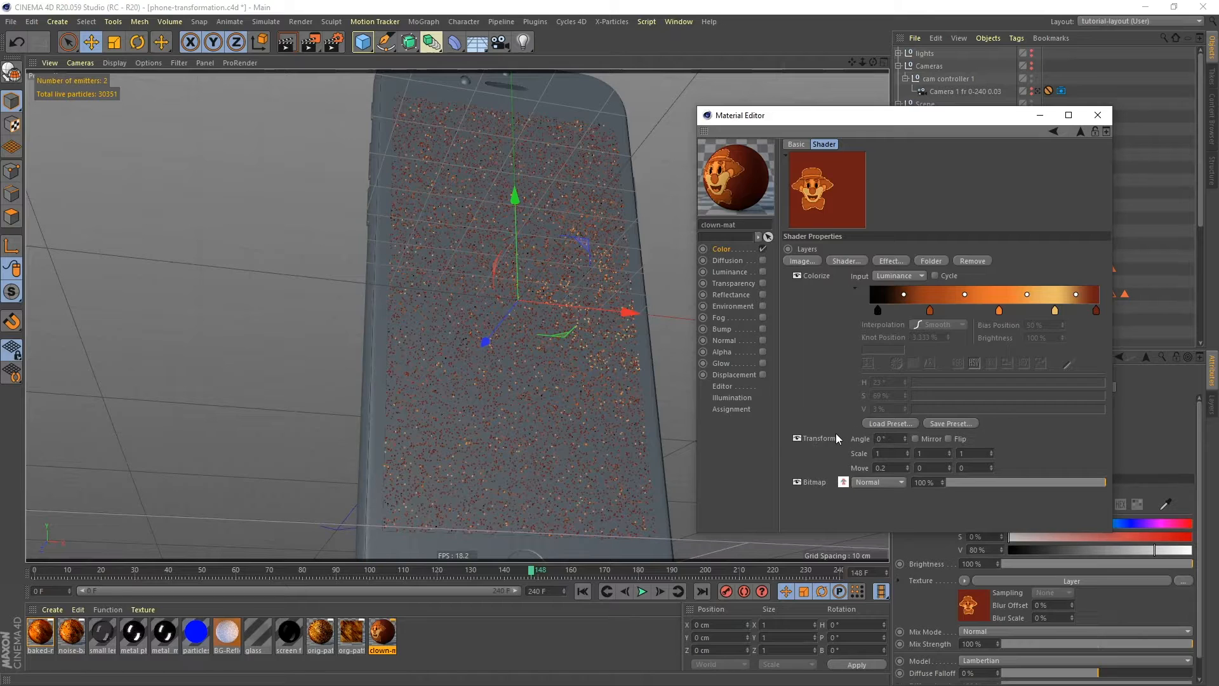
{"action": "left_click", "coordinate": [1097, 115]}
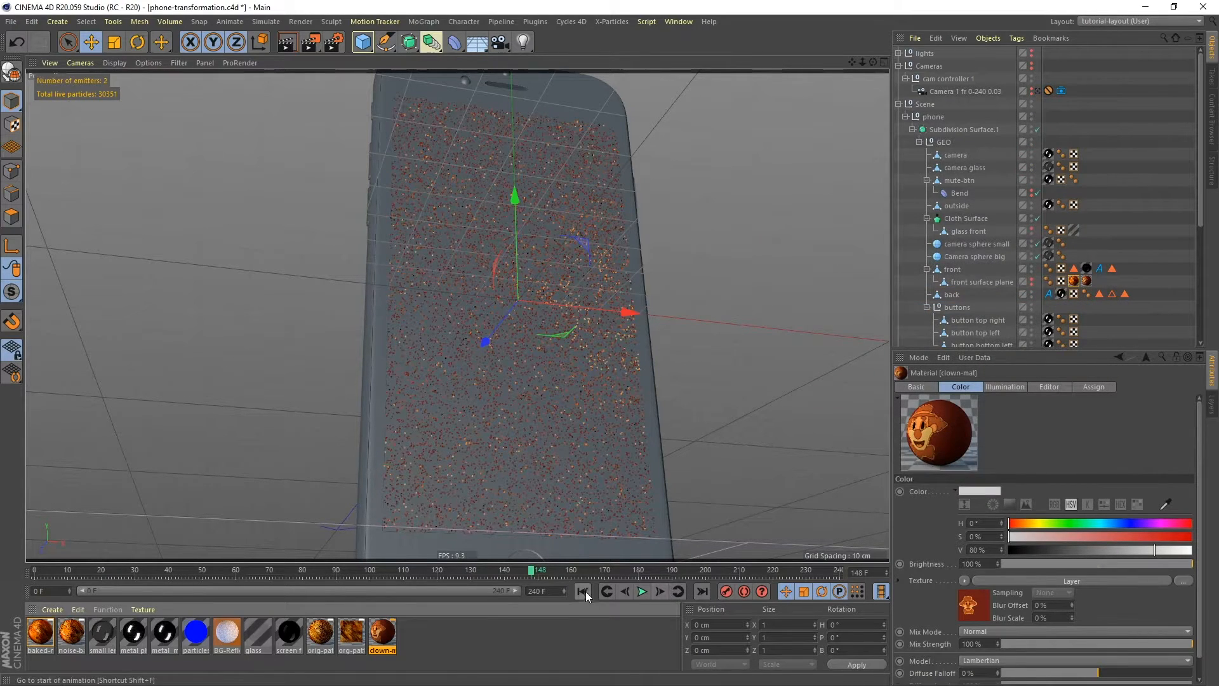
- Play the animation from the start and inspect where the clown texture lands on the phone's front surface
{"action": "left_click", "coordinate": [582, 591]}
{"action": "left_click", "coordinate": [642, 592]}
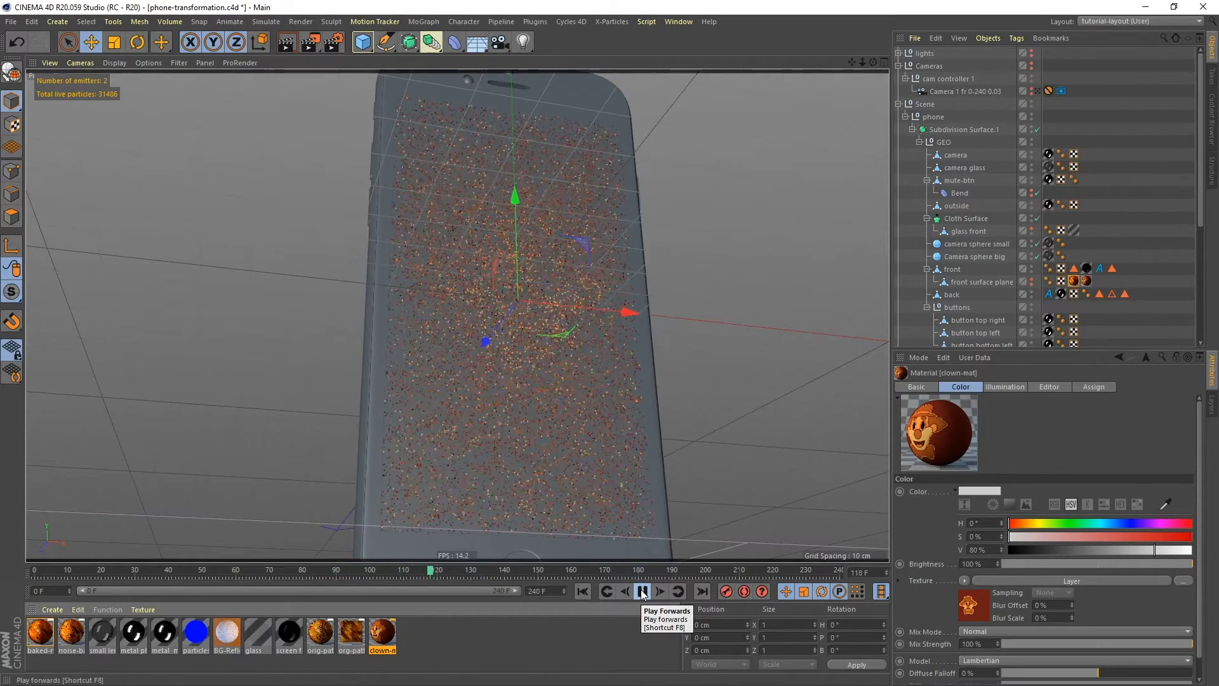
{"action": "left_click", "coordinate": [643, 592]}
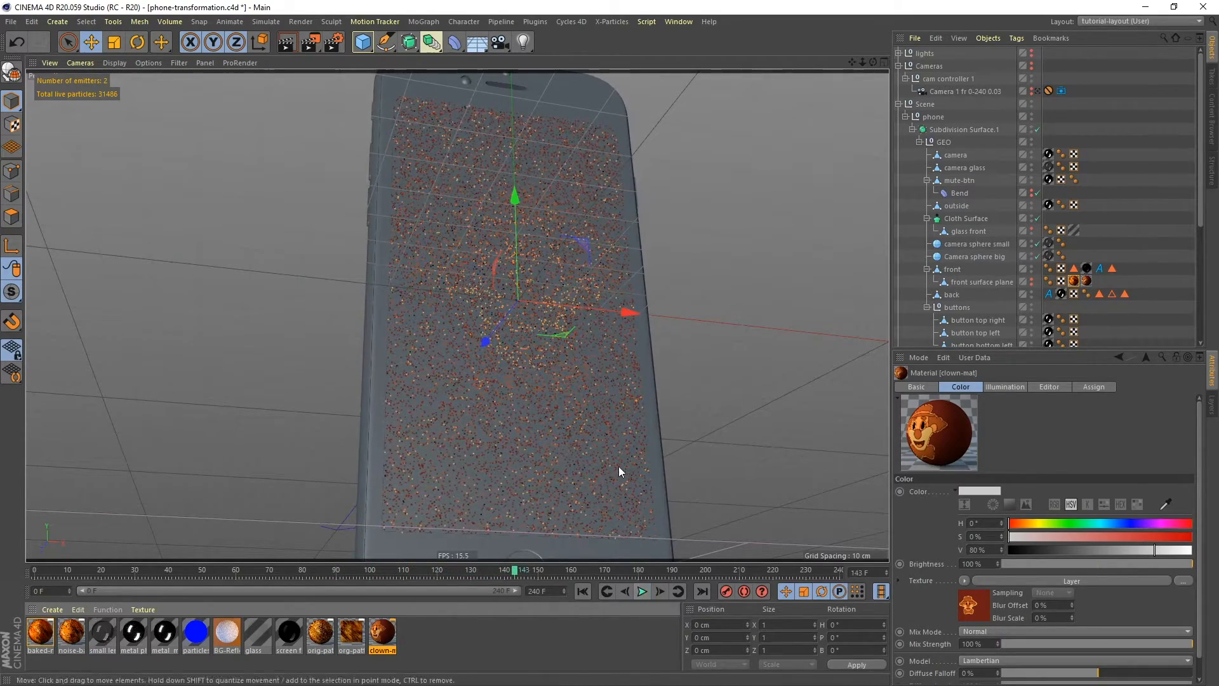
{"action": "left_click_drag", "start_coordinate": [507, 314], "coordinate": [478, 335], "text": "alt"}
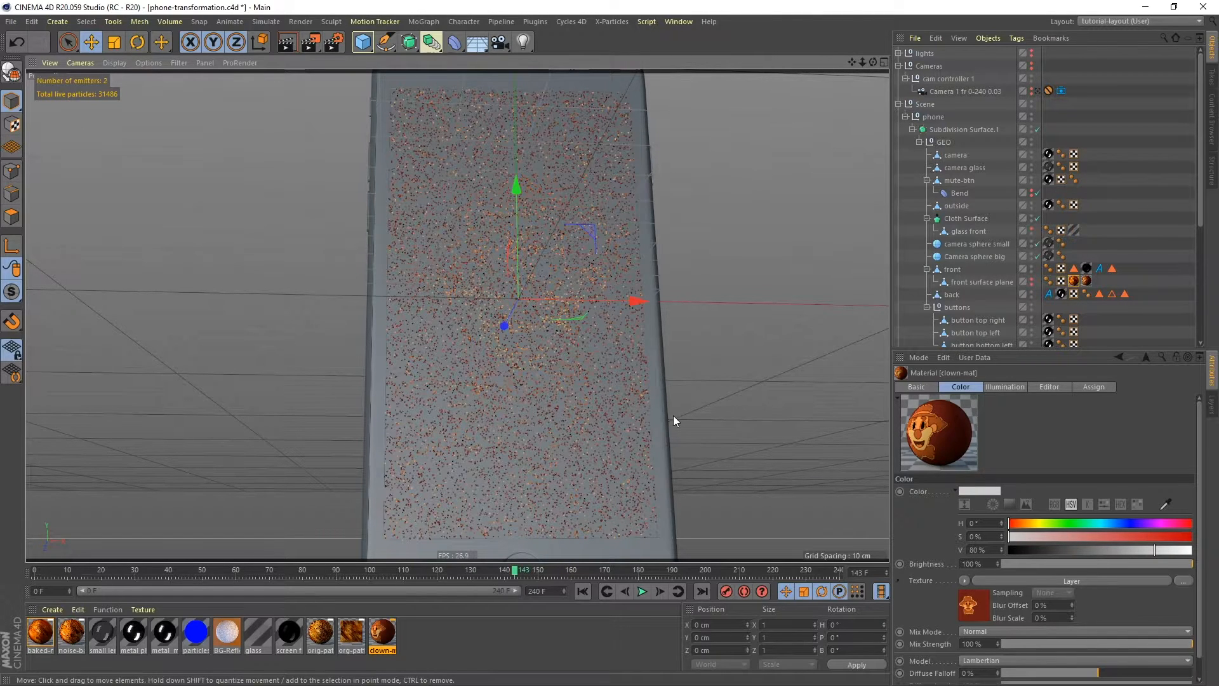
- Replay the animation from the start to about frame 33 and inspect the particle distribution across the phone's whole front
{"action": "left_click", "coordinate": [579, 592]}
{"action": "left_click", "coordinate": [642, 591]}
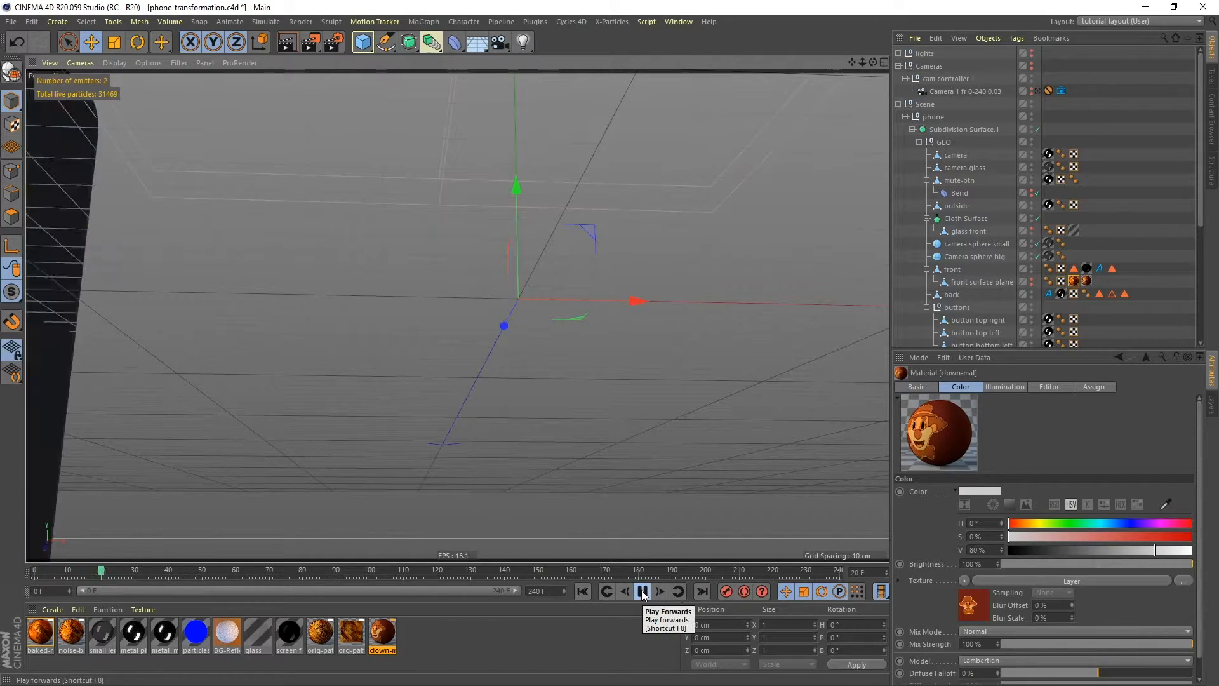
{"action": "left_click", "coordinate": [642, 591]}
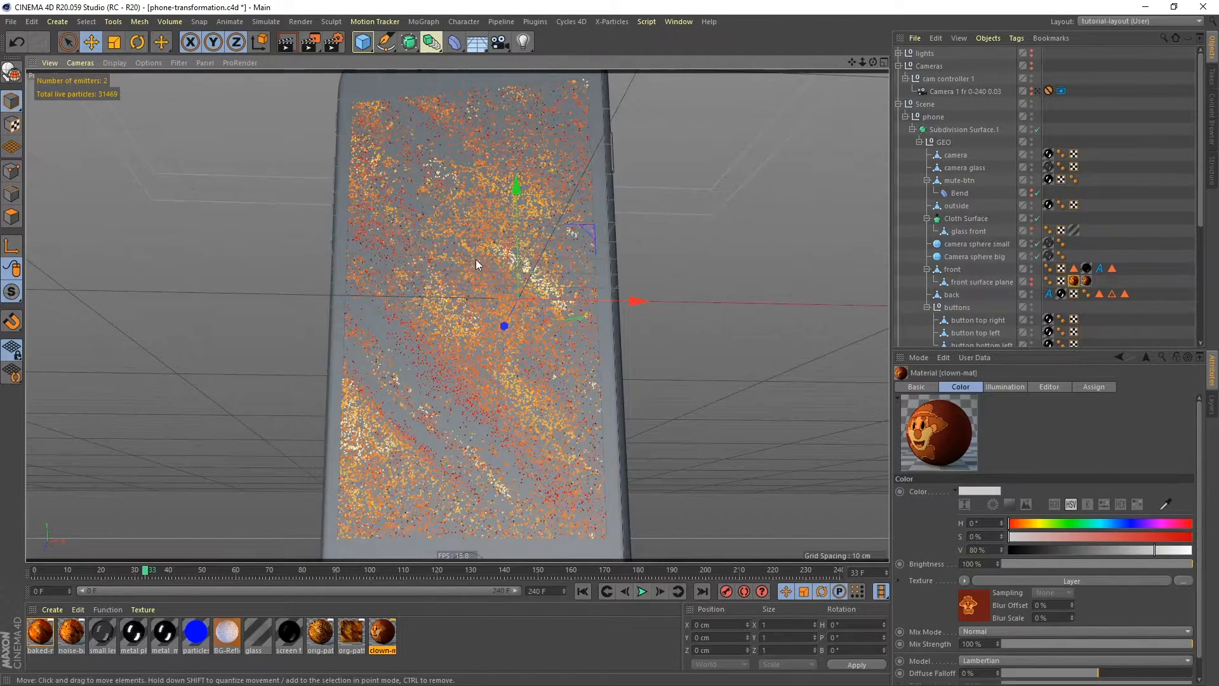
{"action": "left_click_drag", "start_coordinate": [481, 277], "coordinate": [534, 289], "text": "alt"}
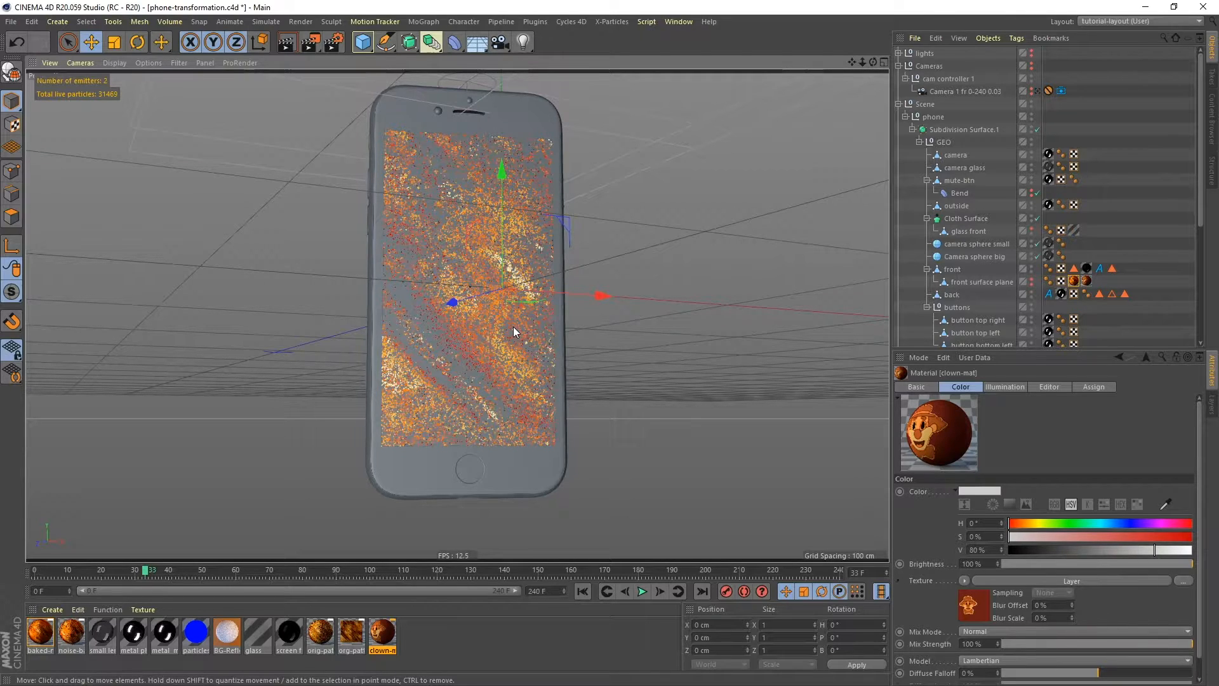
- Load alpha-mat-01.png as the texture of the baked-noise material's Alpha channel
{"action": "left_click", "coordinate": [39, 631]}
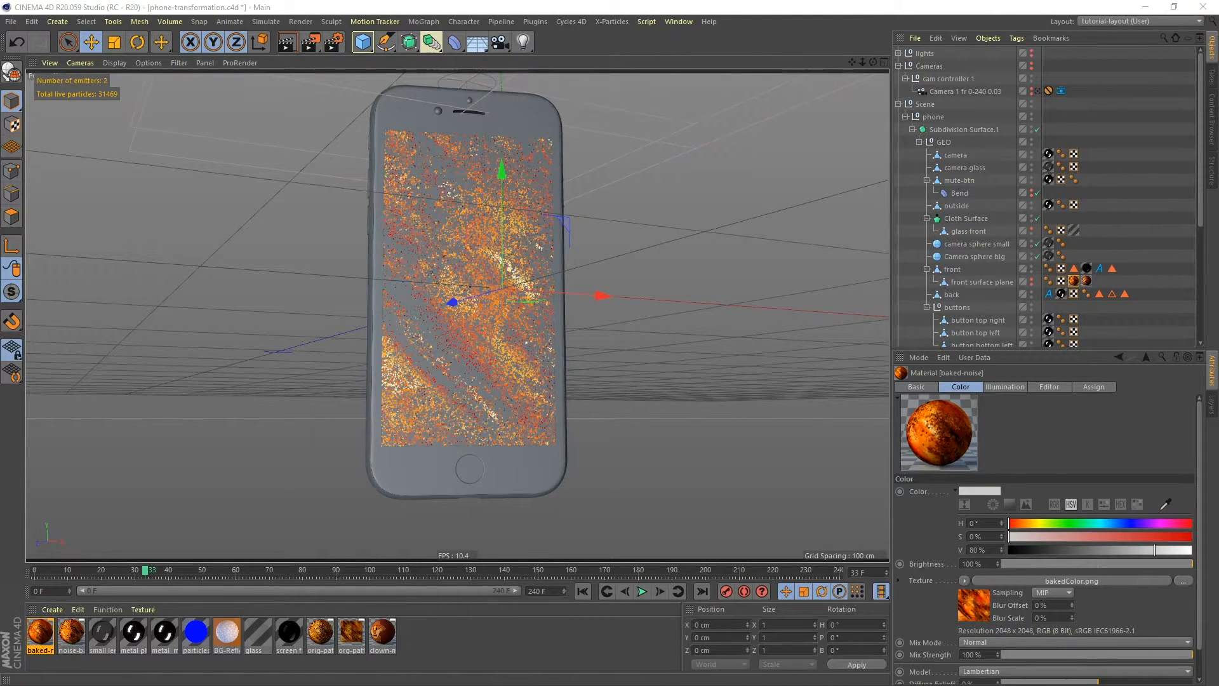
{"action": "key", "text": "shift+F2"}
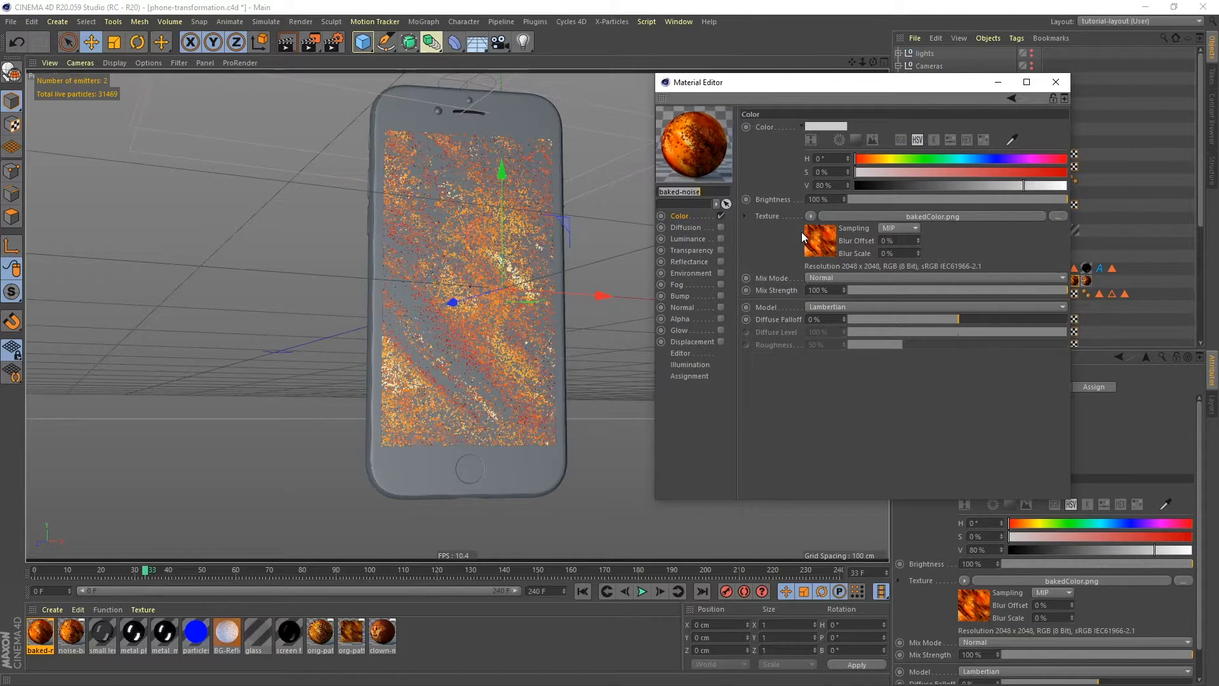
{"action": "left_click", "coordinate": [680, 319]}
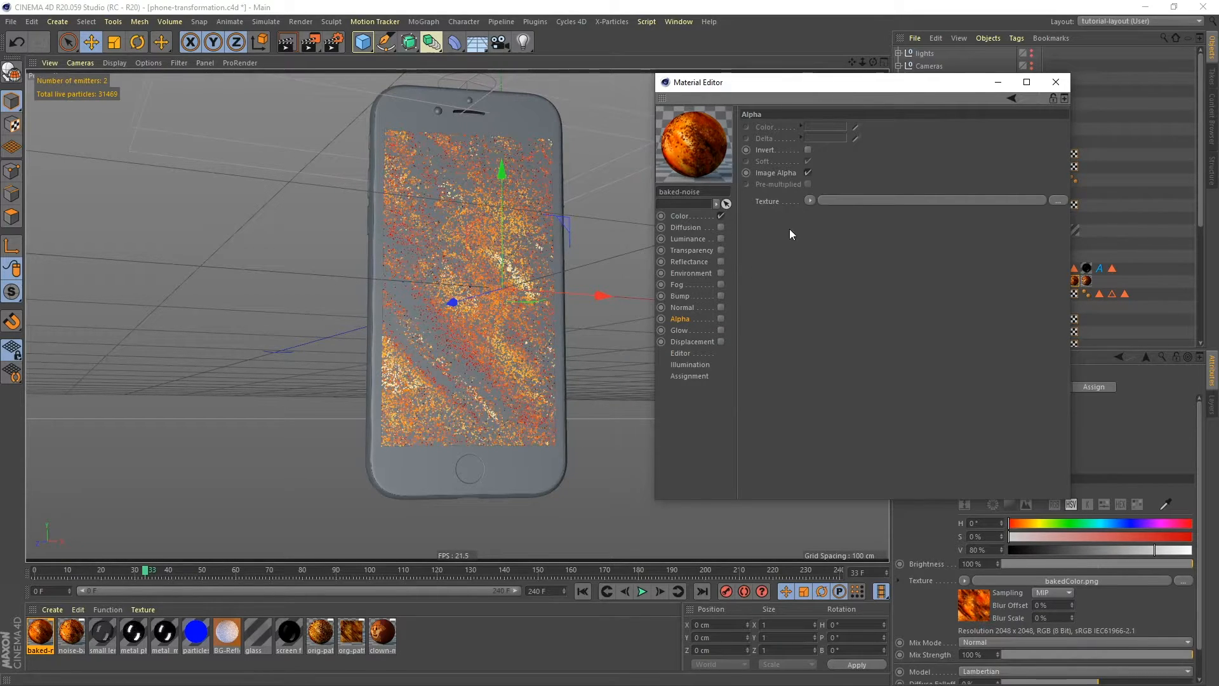
{"action": "left_click", "coordinate": [810, 198]}
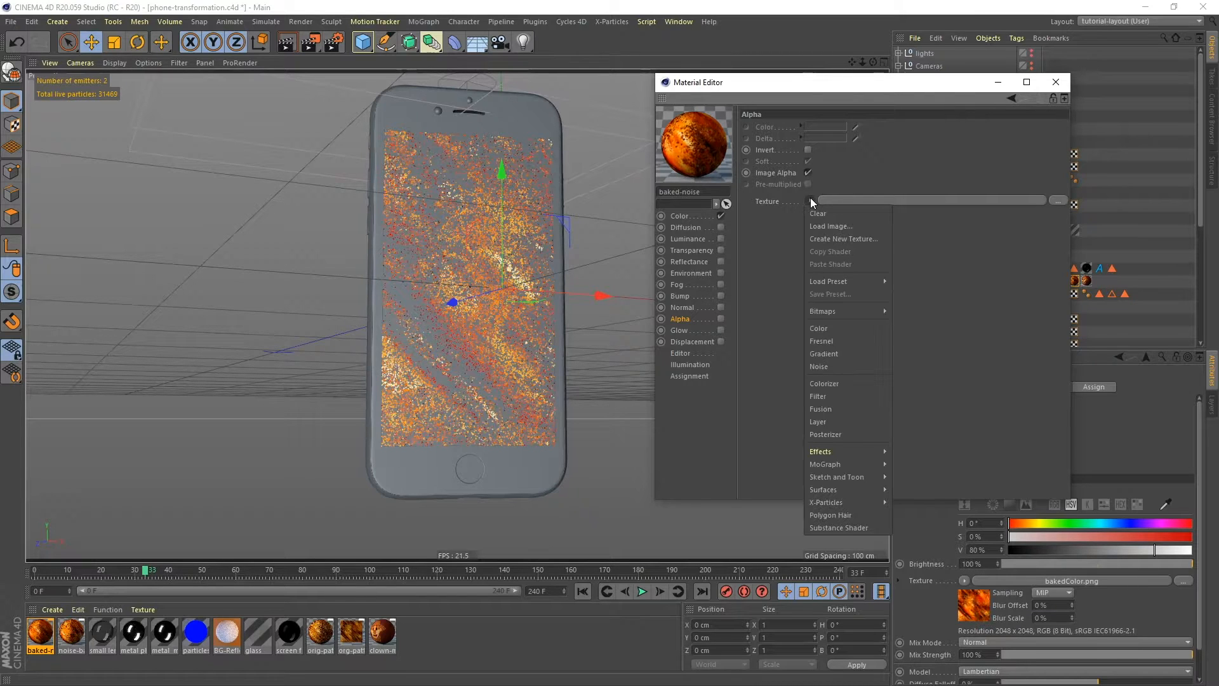
{"action": "left_click", "coordinate": [831, 227]}
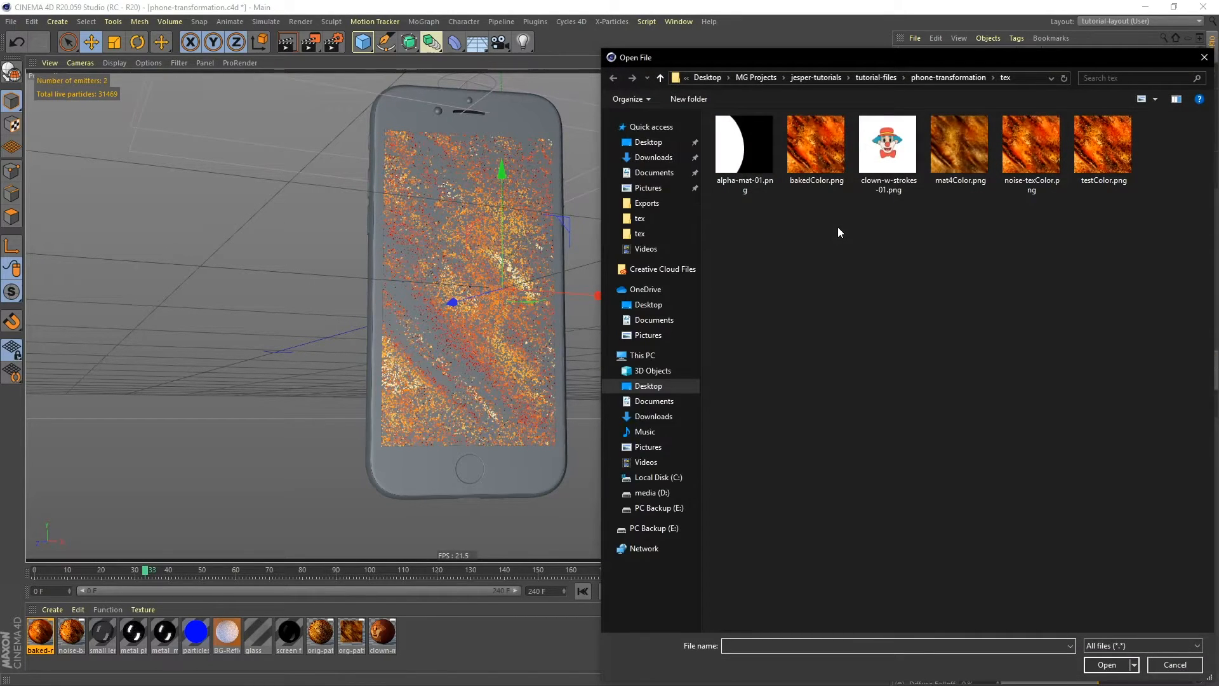
{"action": "left_click", "coordinate": [737, 141]}
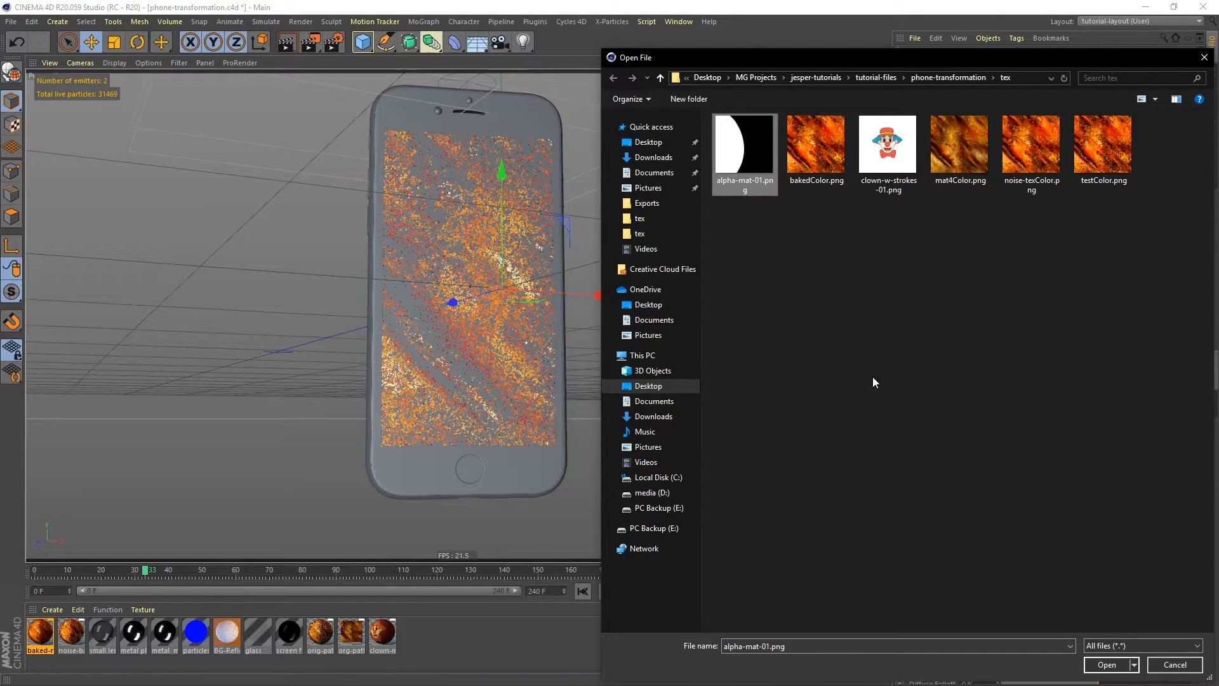
{"action": "left_click", "coordinate": [1108, 664]}
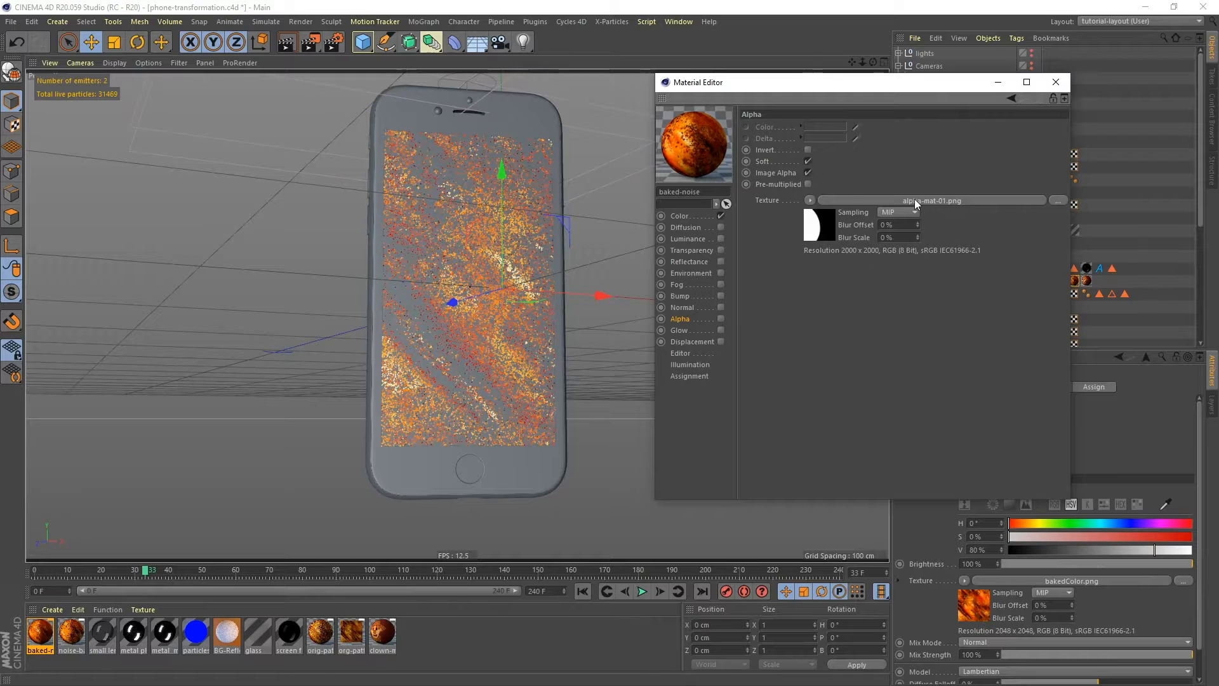
{"action": "left_click", "coordinate": [1055, 82]}
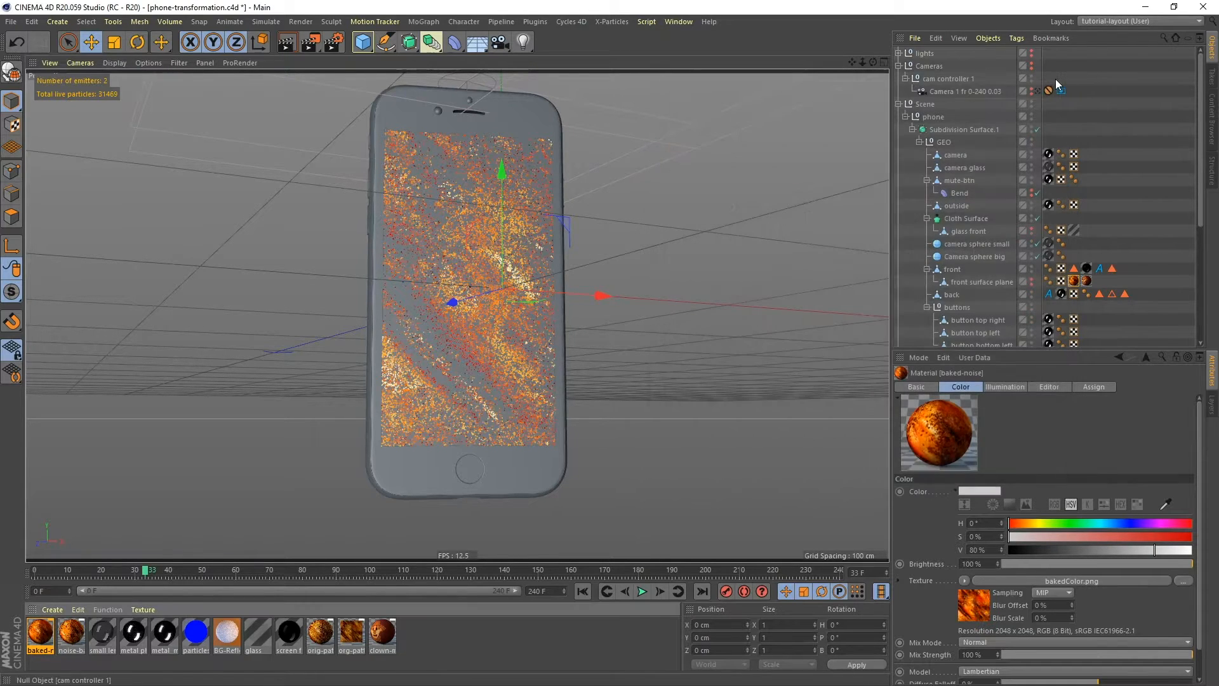
- Set the Emit Channel of xpEmitter-original's texture emission to Alpha
{"action": "left_click_drag", "start_coordinate": [1202, 188], "coordinate": [1202, 305]}
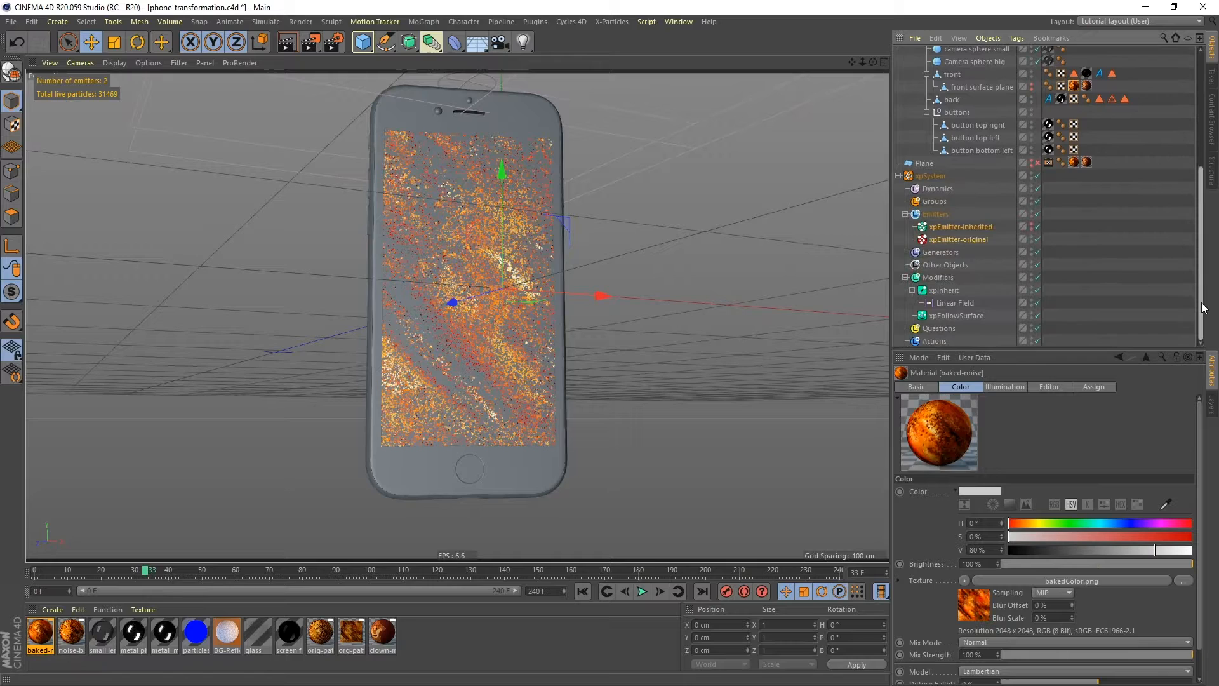
{"action": "left_click", "coordinate": [955, 239]}
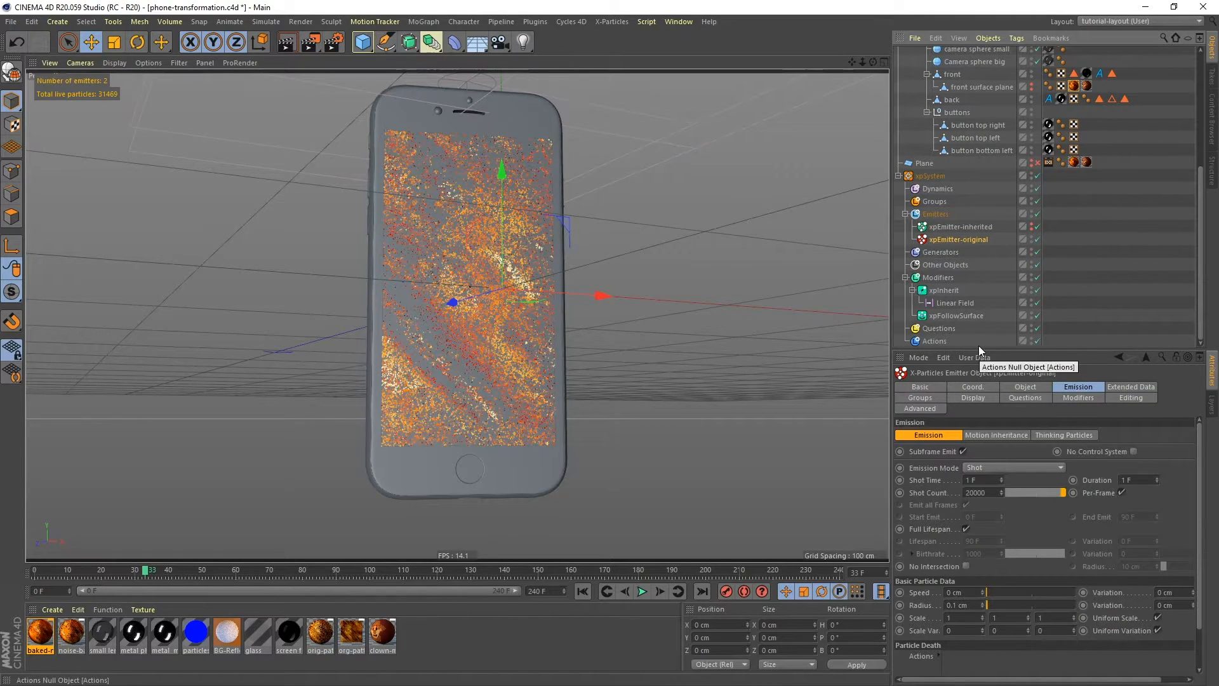
{"action": "left_click", "coordinate": [1030, 386]}
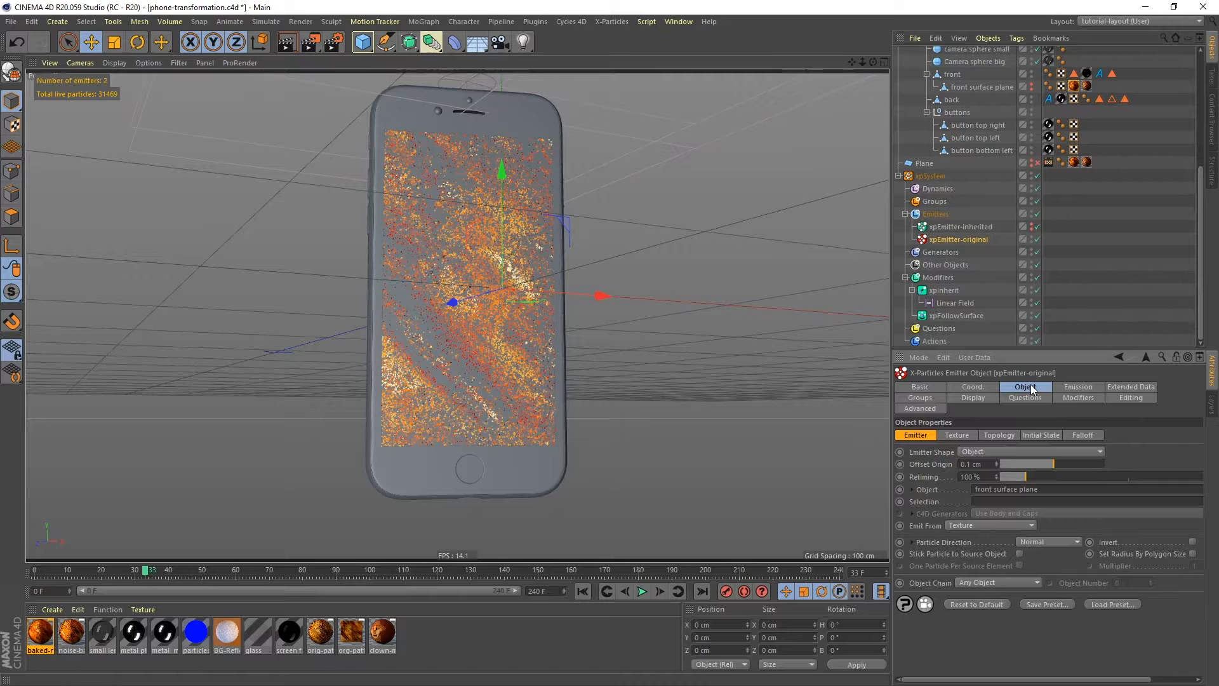
{"action": "left_click", "coordinate": [958, 436]}
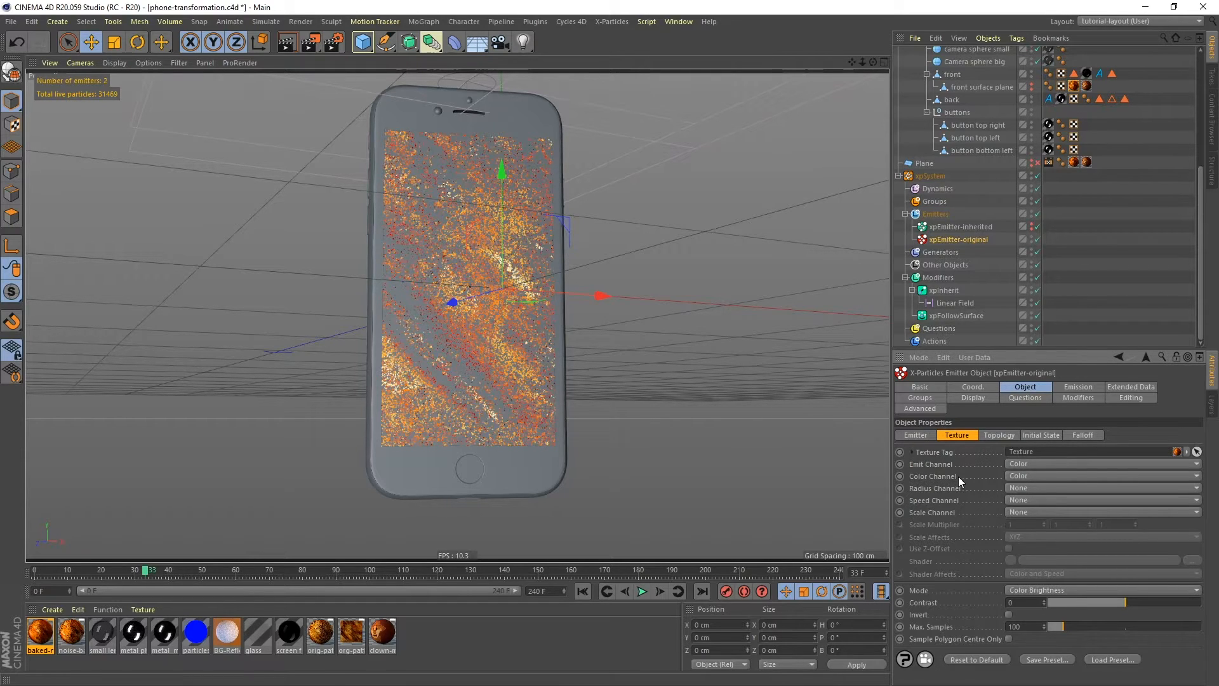
{"action": "left_click", "coordinate": [1031, 463]}
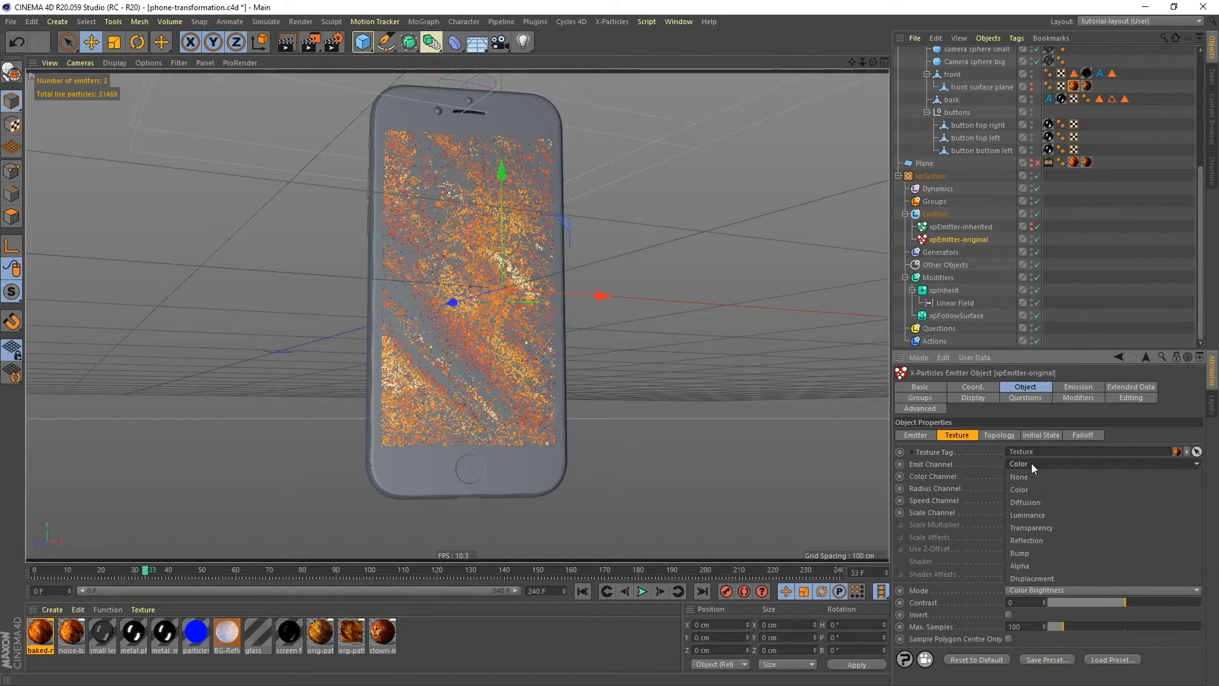
{"action": "left_click", "coordinate": [1034, 562]}
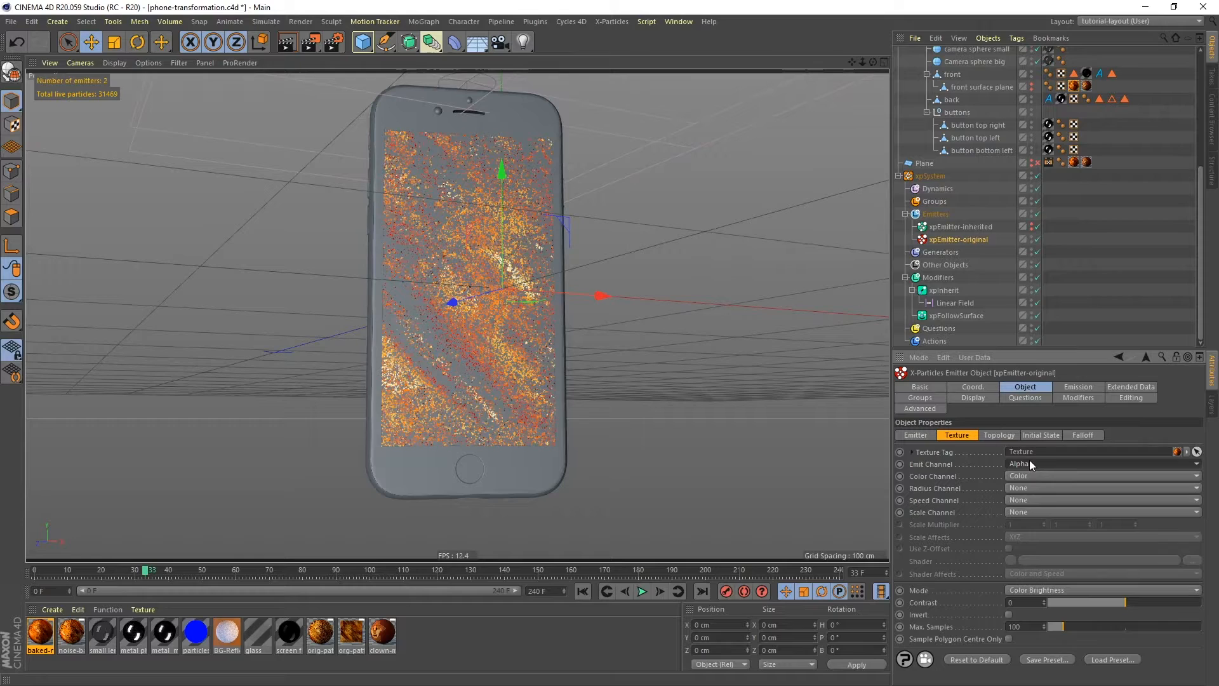
- Play the animation from the start to check the alpha-based emission on the phone's front surface
{"action": "left_click", "coordinate": [583, 591]}
{"action": "left_click", "coordinate": [642, 591]}
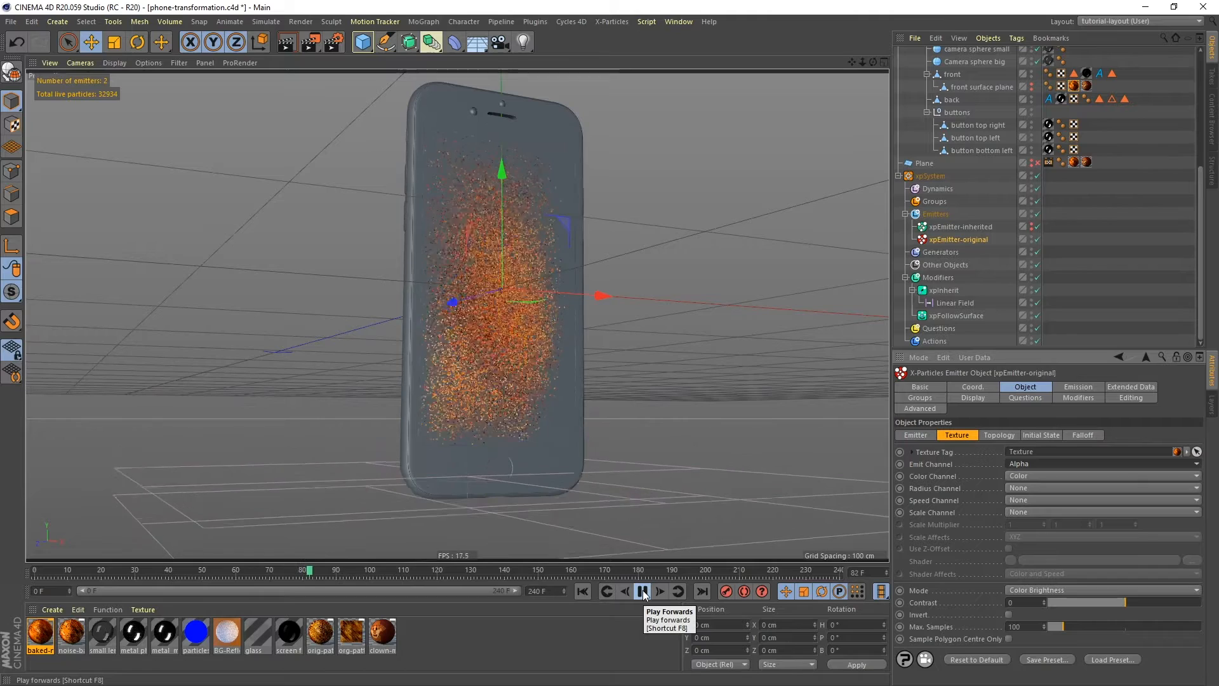
{"action": "left_click", "coordinate": [642, 591]}
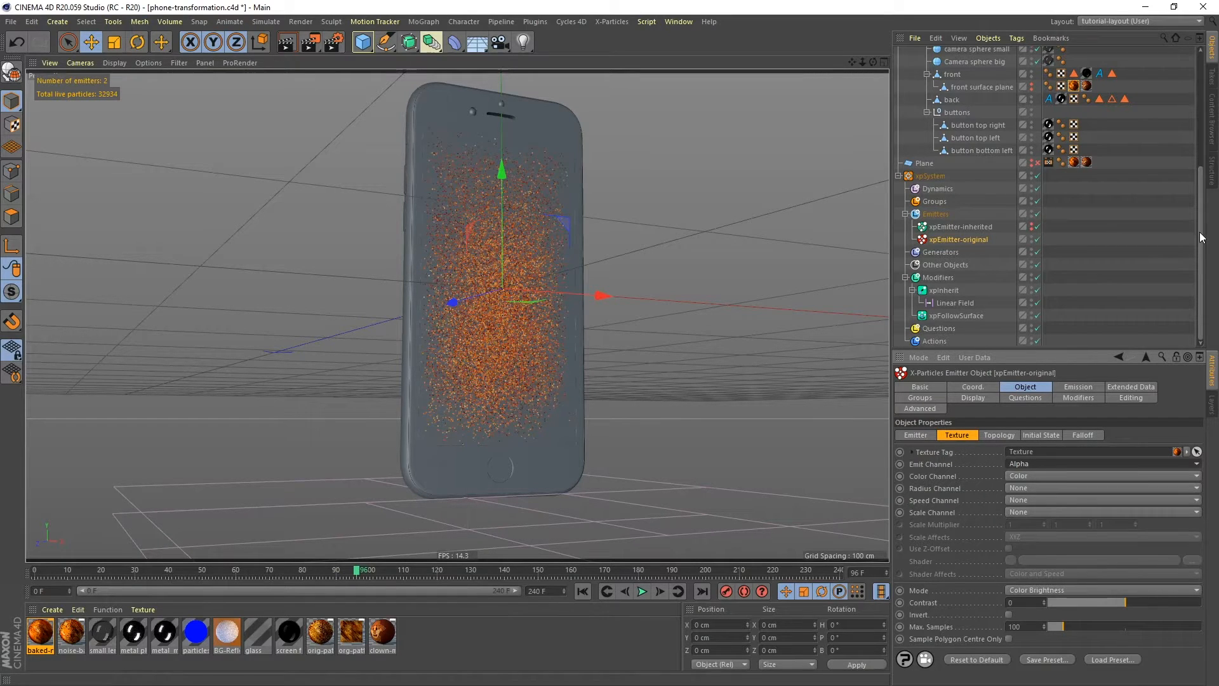
- Make the Plane visible in a top view, then hide the phone and collapse its hierarchy
{"action": "left_click_drag", "start_coordinate": [1199, 230], "coordinate": [1201, 108]}
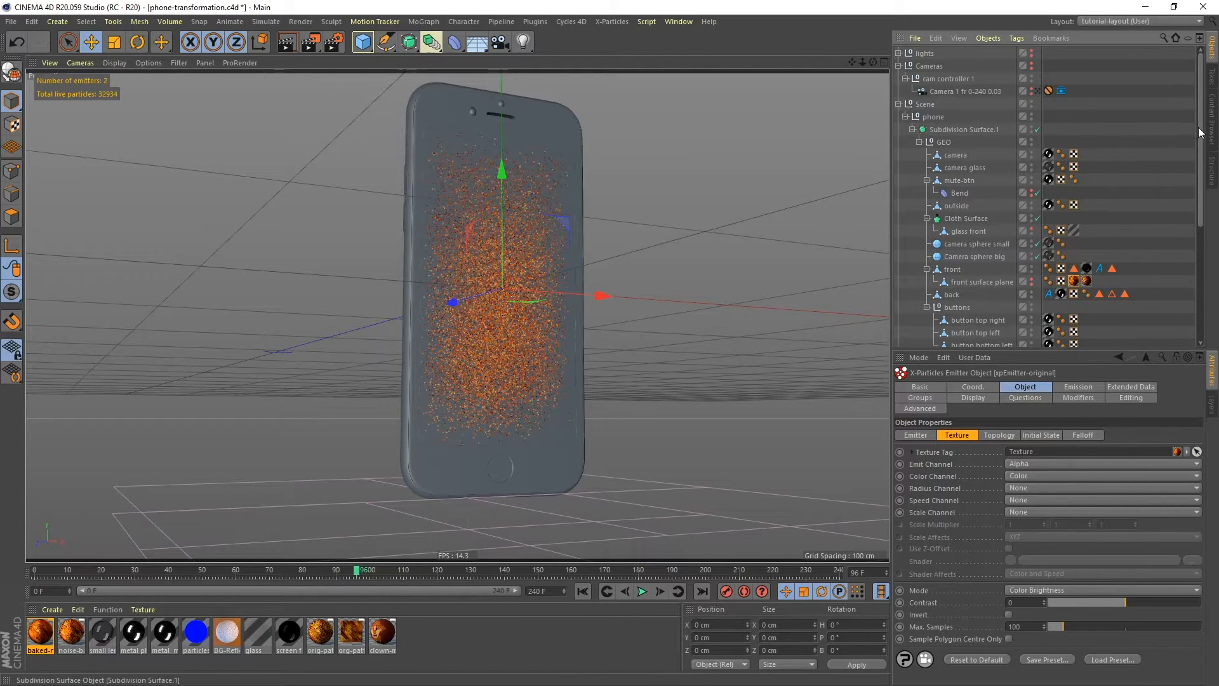
{"action": "left_click_drag", "start_coordinate": [1199, 133], "coordinate": [1200, 254]}
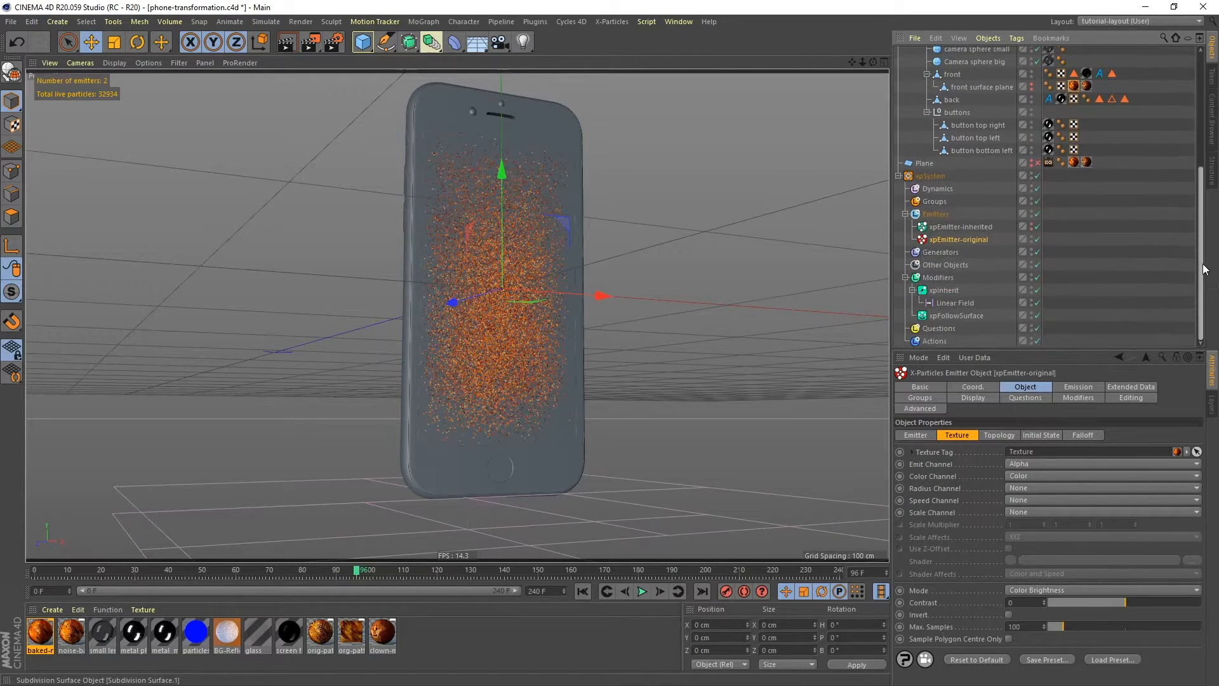
{"action": "left_click", "coordinate": [1031, 159]}
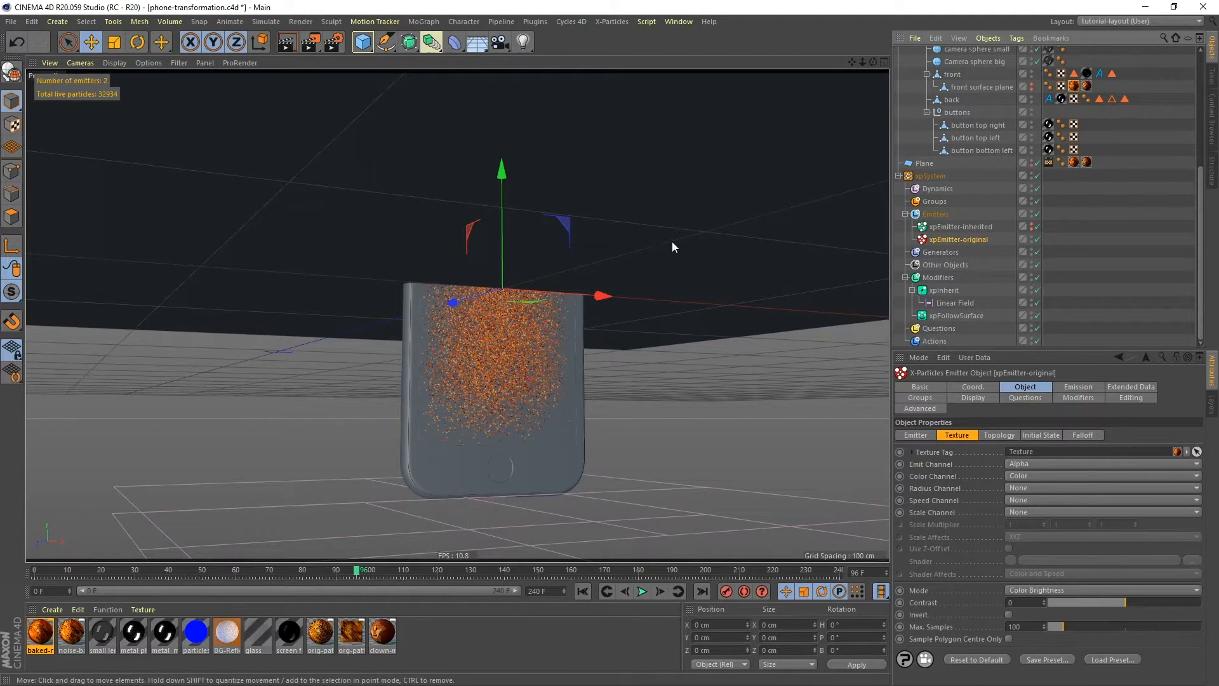
{"action": "key", "text": "F2"}
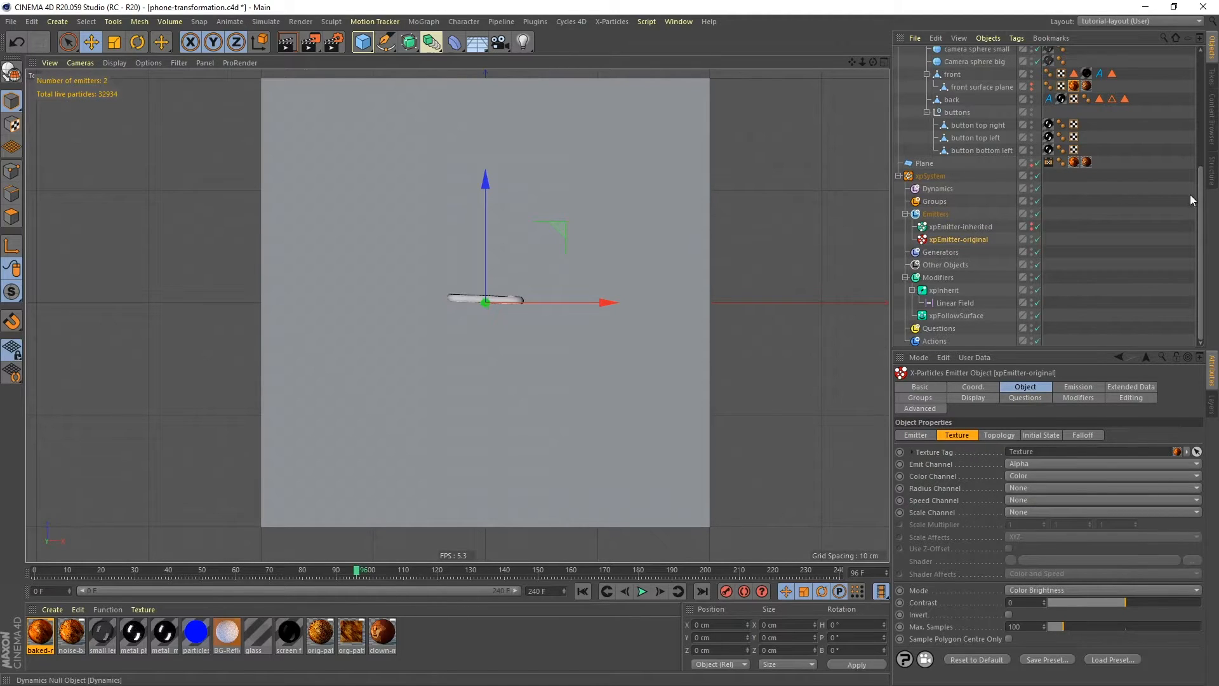
{"action": "left_click_drag", "start_coordinate": [1200, 203], "coordinate": [1182, 71]}
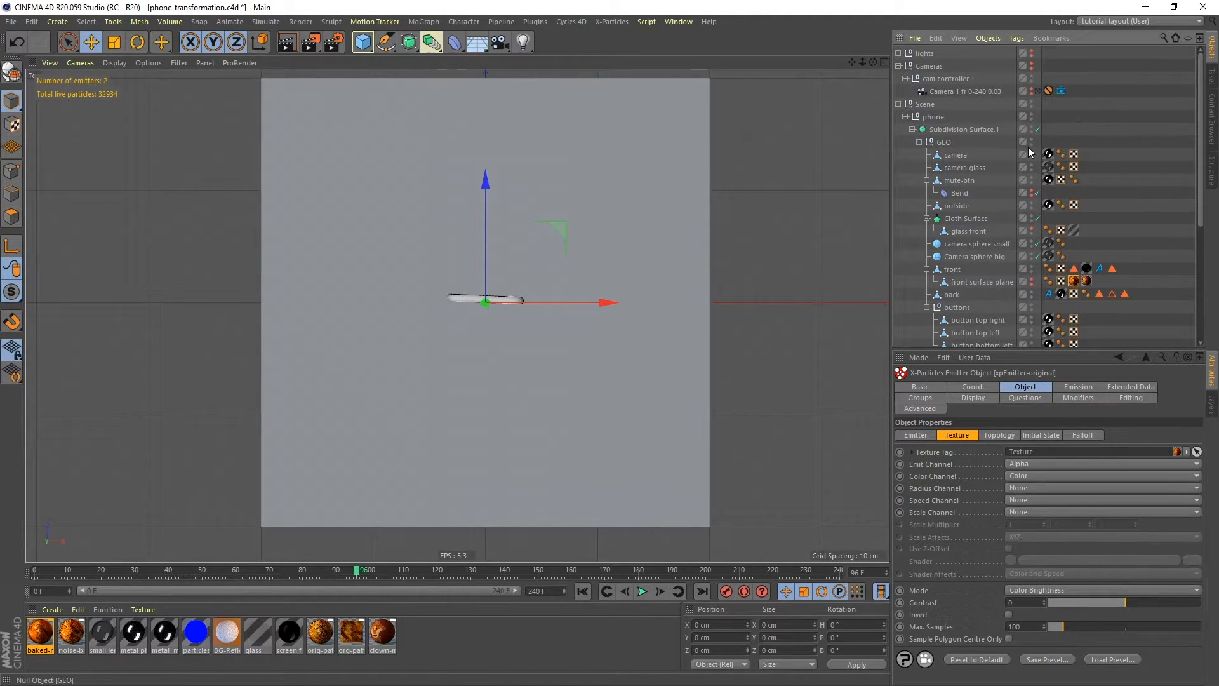
{"action": "left_click", "coordinate": [1031, 115]}
{"action": "left_click", "coordinate": [904, 118]}
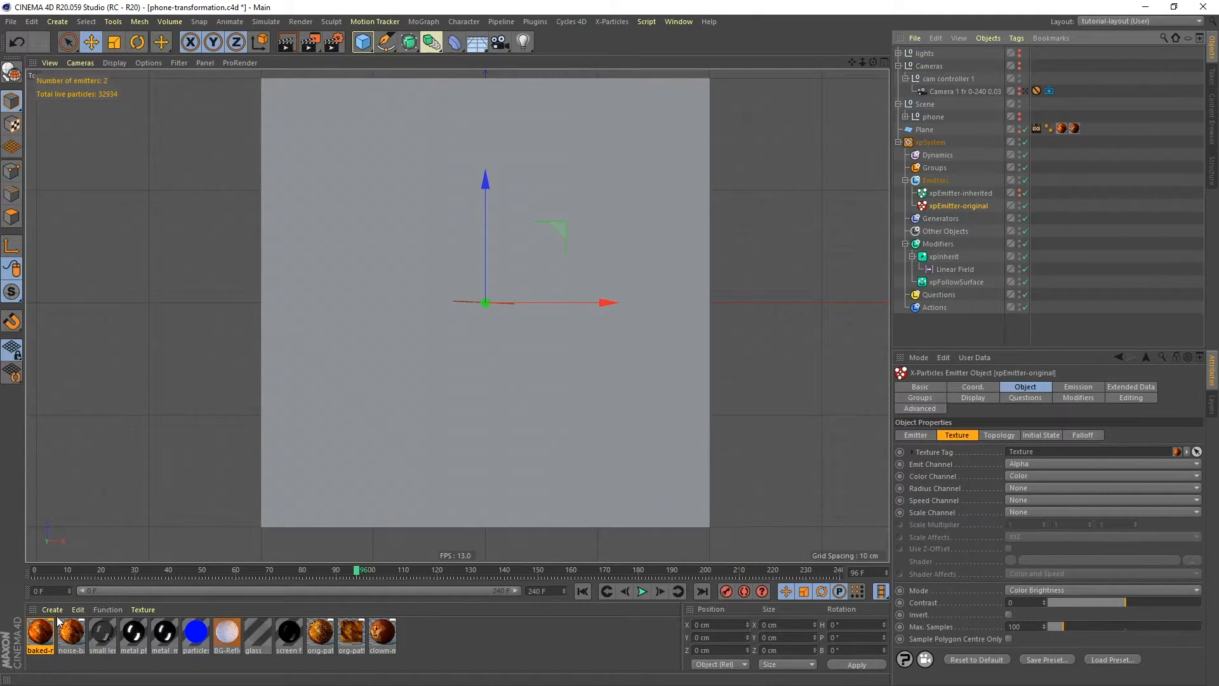
- Apply the noise-bae material to the Plane, disabling its Color channel and enabling Luminance
{"action": "left_click_drag", "start_coordinate": [71, 633], "coordinate": [925, 131]}
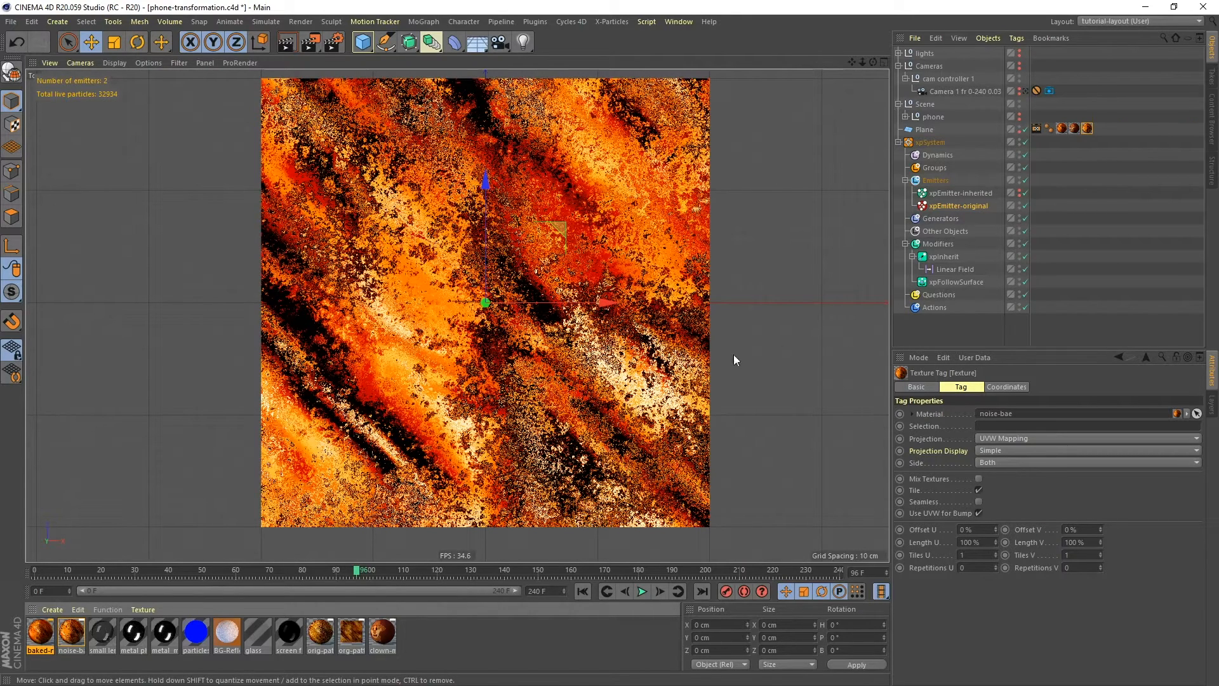
{"action": "left_click", "coordinate": [71, 632]}
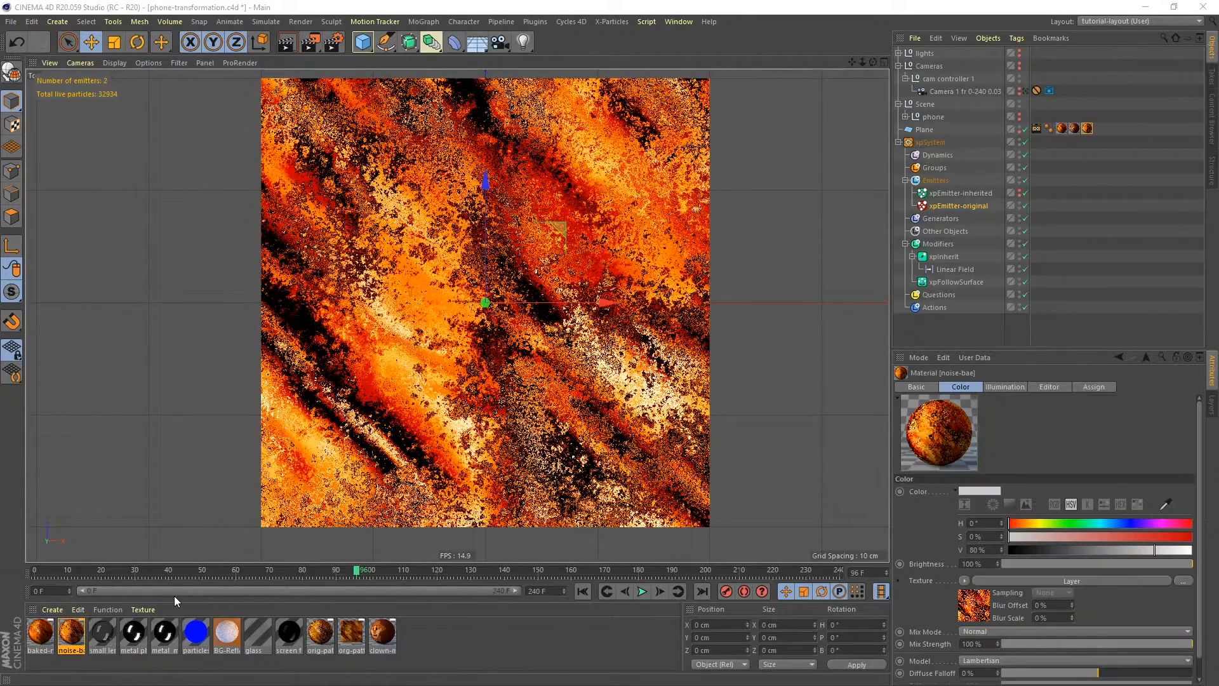
{"action": "mouse_move", "coordinate": [914, 160]}
{"action": "left_mouse_down"}
{"action": "mouse_move", "coordinate": [864, 109]}
{"action": "mouse_move", "coordinate": [874, 138]}
{"action": "mouse_move", "coordinate": [917, 159]}
{"action": "left_mouse_up"}
{"action": "left_click", "coordinate": [831, 285]}
{"action": "left_click", "coordinate": [806, 309]}
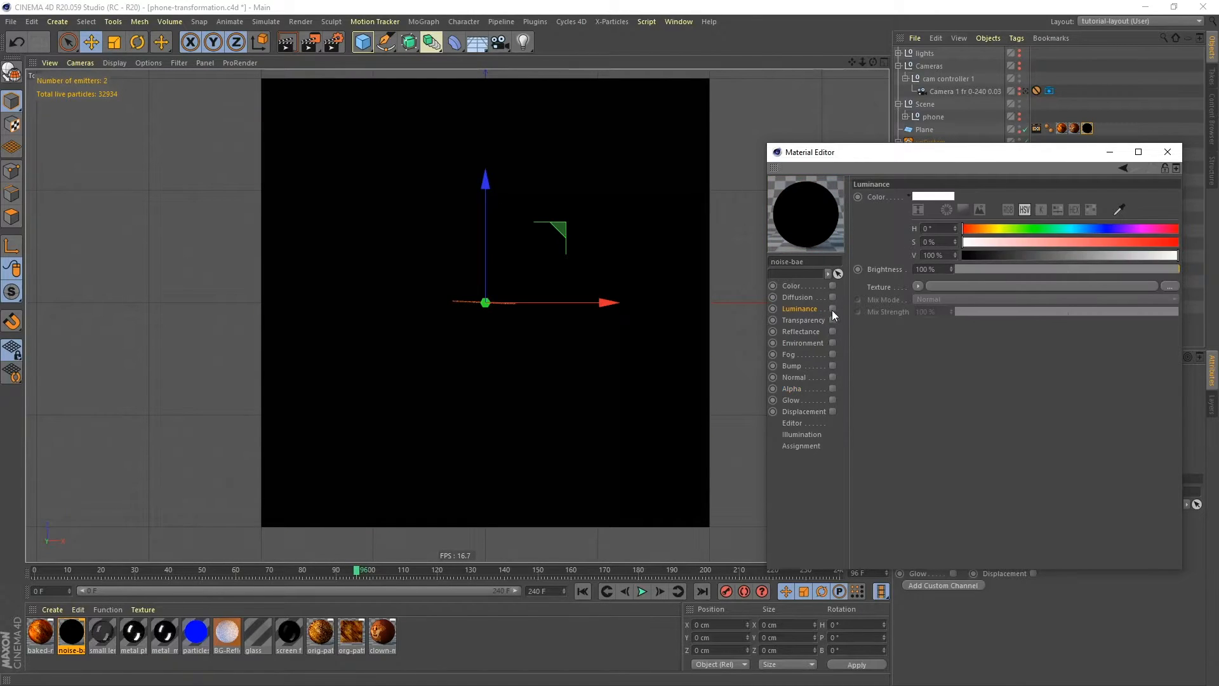
{"action": "left_click", "coordinate": [832, 309]}
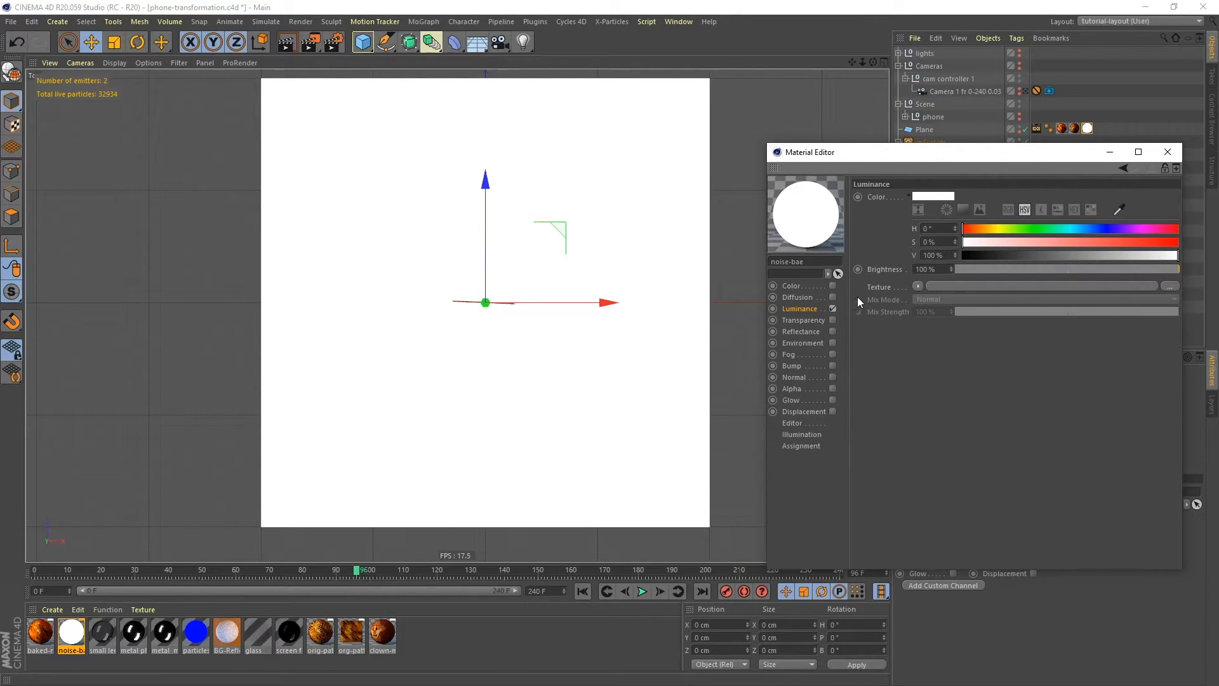
- Add a Gradient shader to noise-bae's Luminance texture, with type 3D - Spherical and Cycle turned off
{"action": "left_click", "coordinate": [917, 287]}
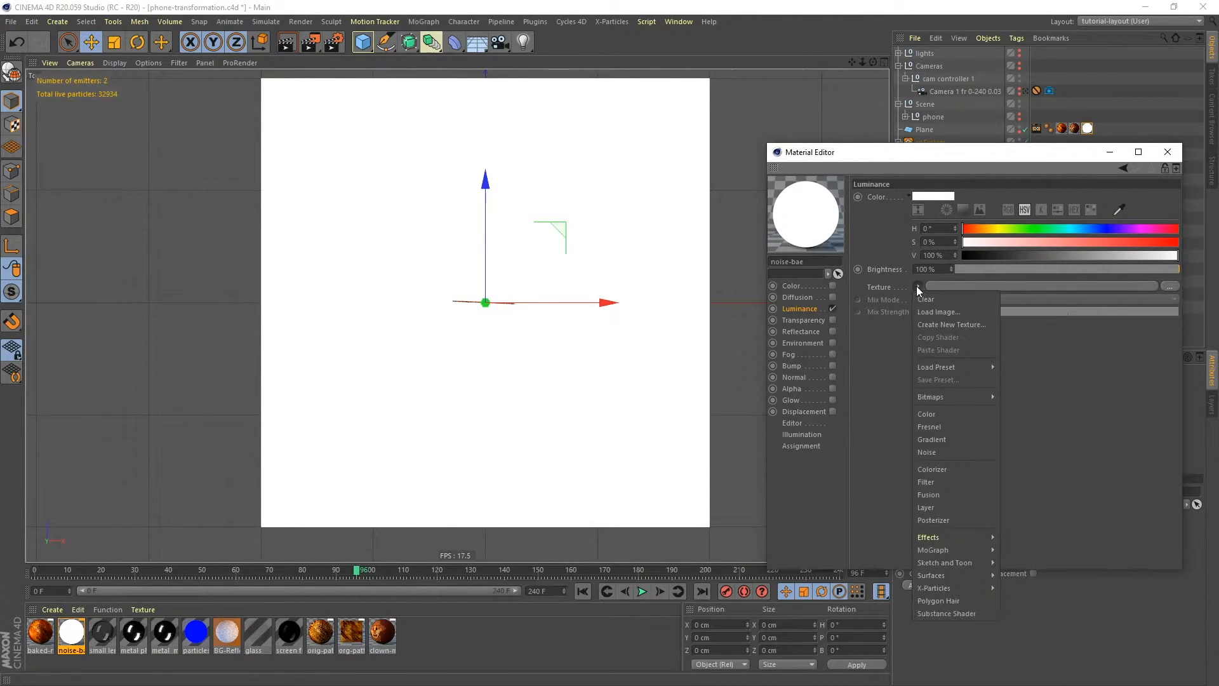
{"action": "left_click", "coordinate": [945, 441]}
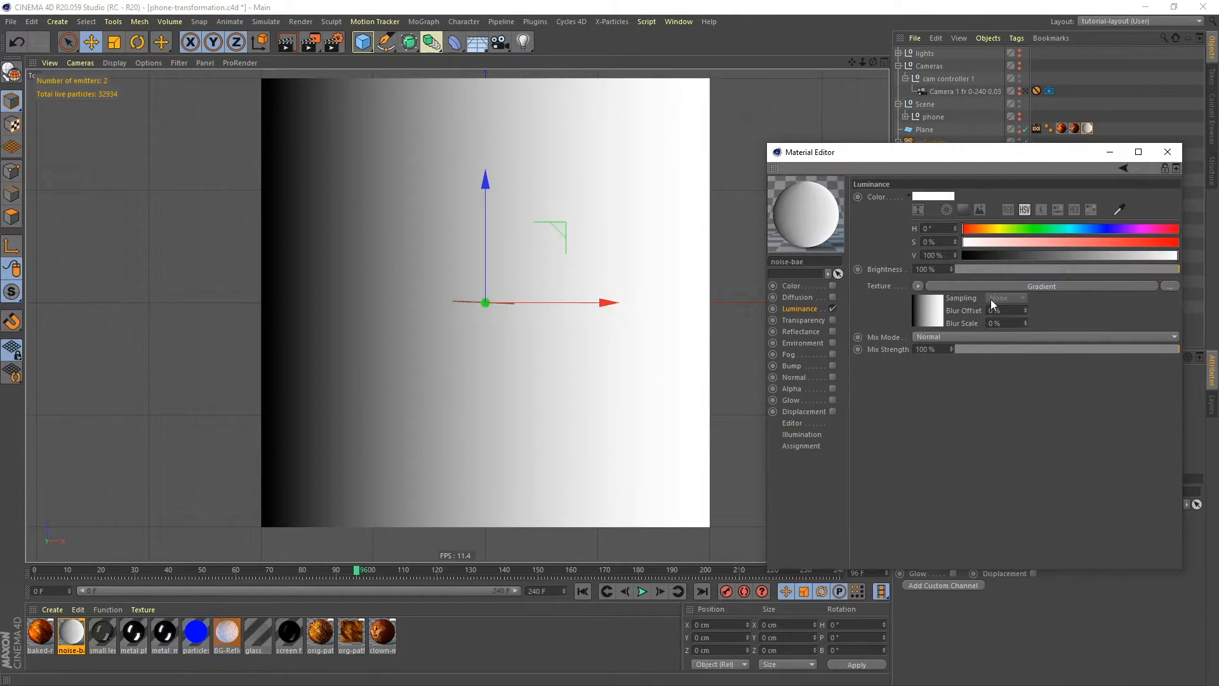
{"action": "left_click", "coordinate": [984, 287]}
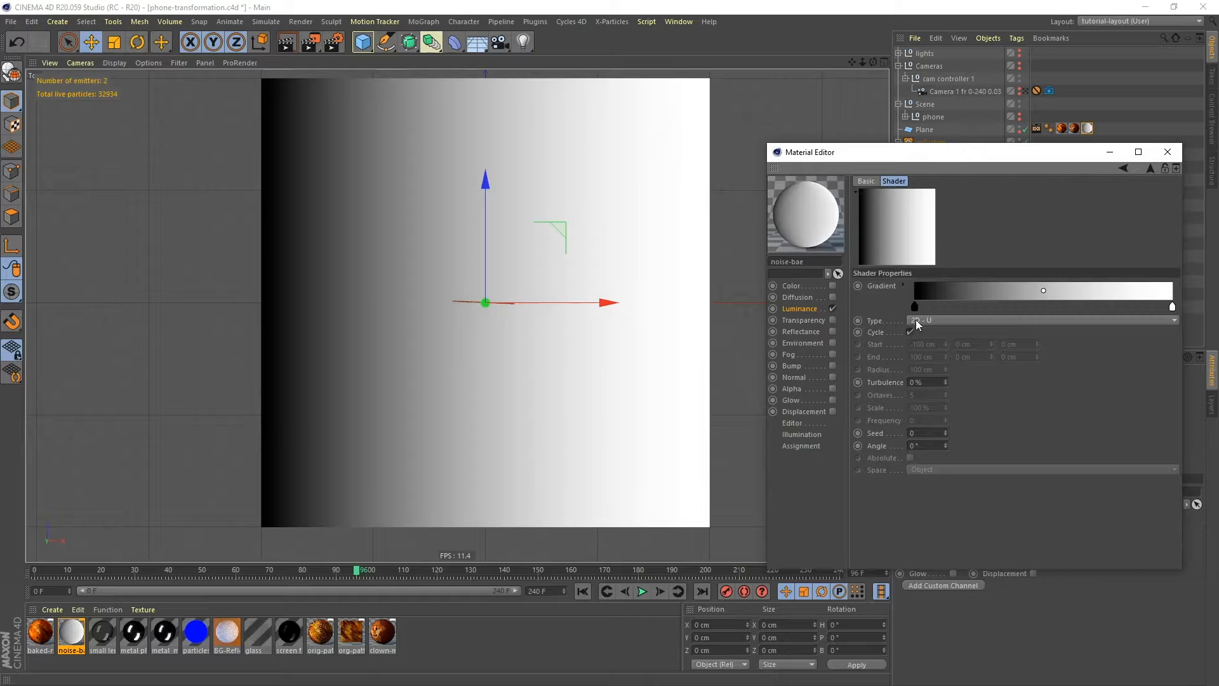
{"action": "left_click", "coordinate": [977, 322]}
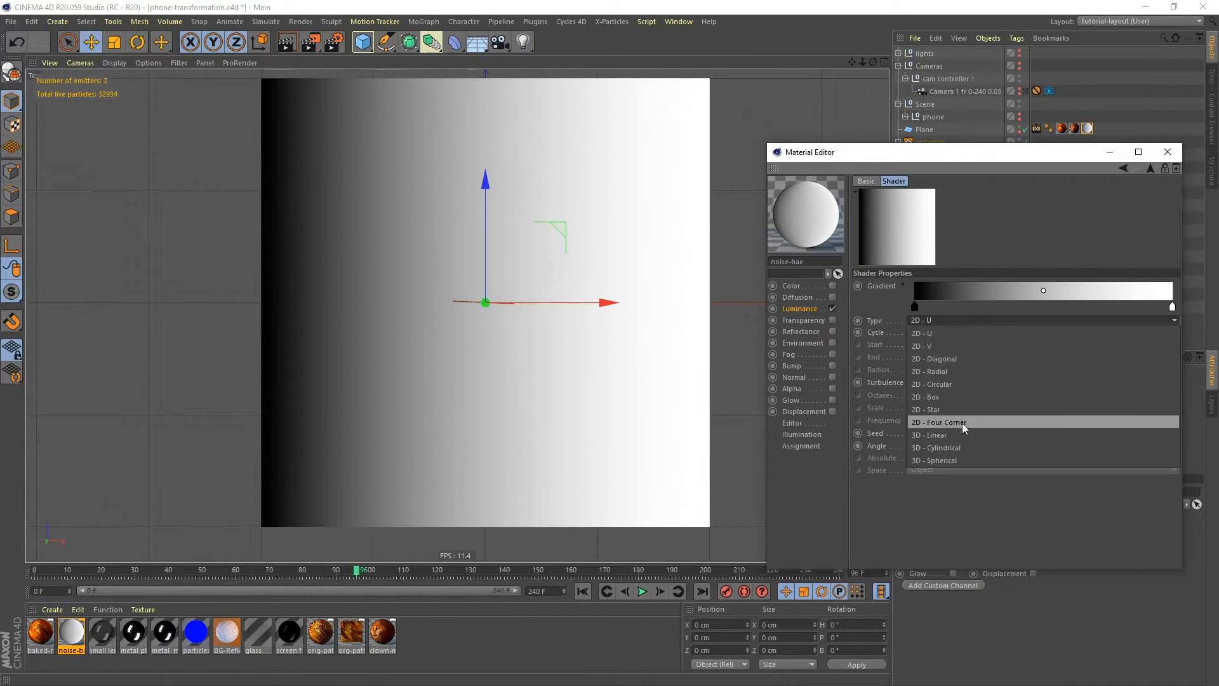
{"action": "left_click", "coordinate": [923, 459]}
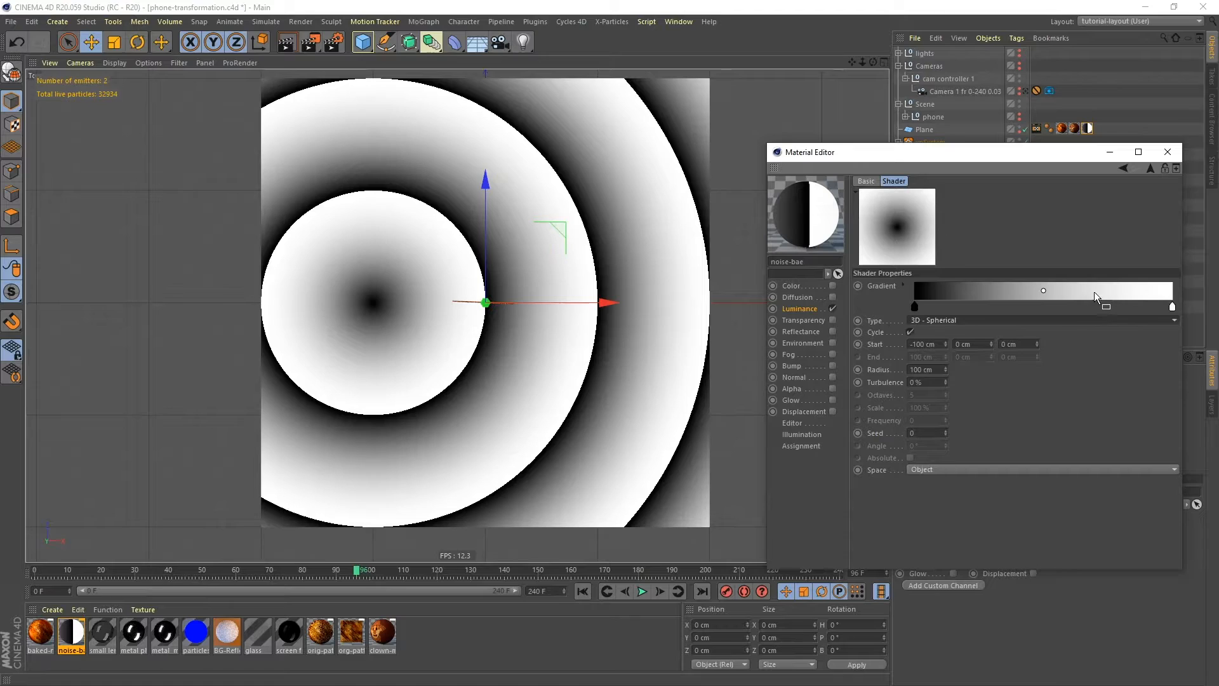
{"action": "left_click", "coordinate": [909, 332]}
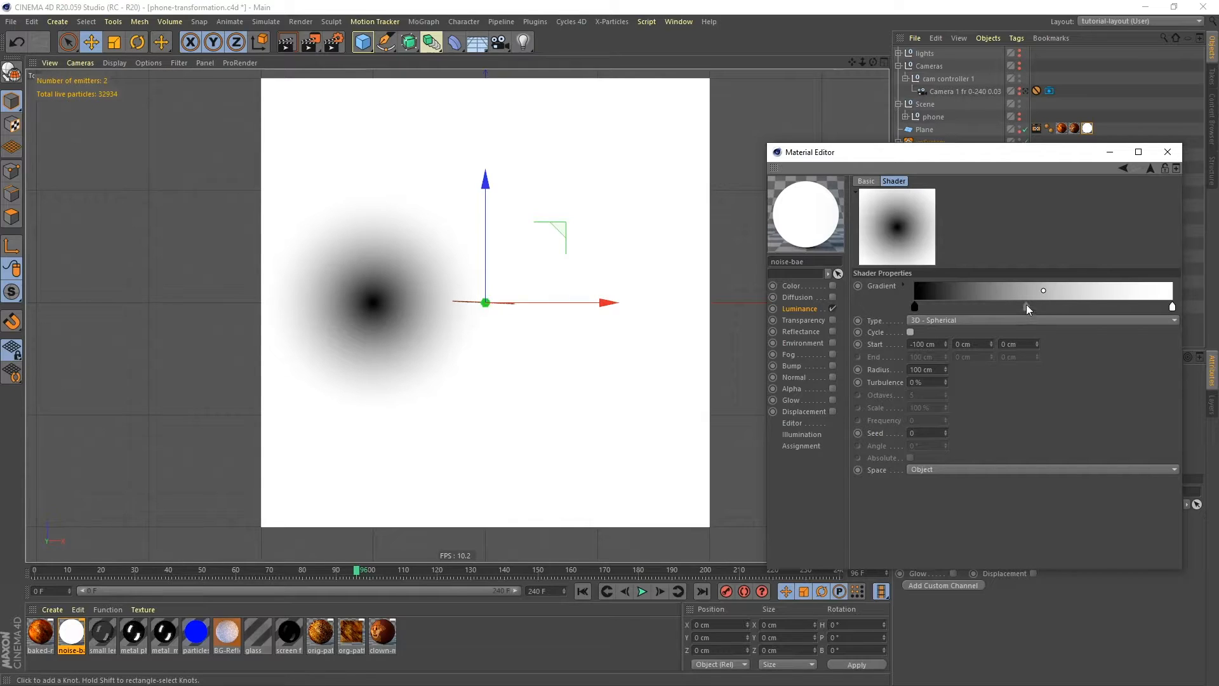
- Set the gradient's knots to Step interpolation, move the white knot to about 72%, and increase the Radius to 234 cm
{"action": "right_click", "coordinate": [1034, 306]}
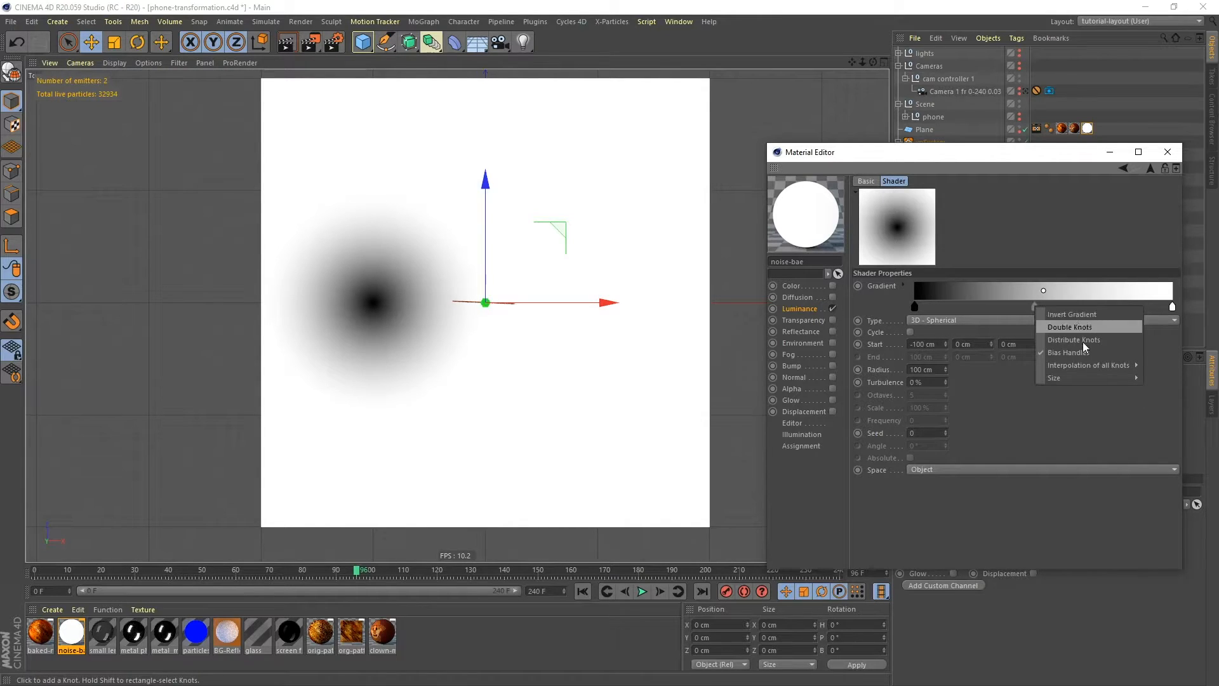
{"action": "mouse_move", "coordinate": [1095, 367]}
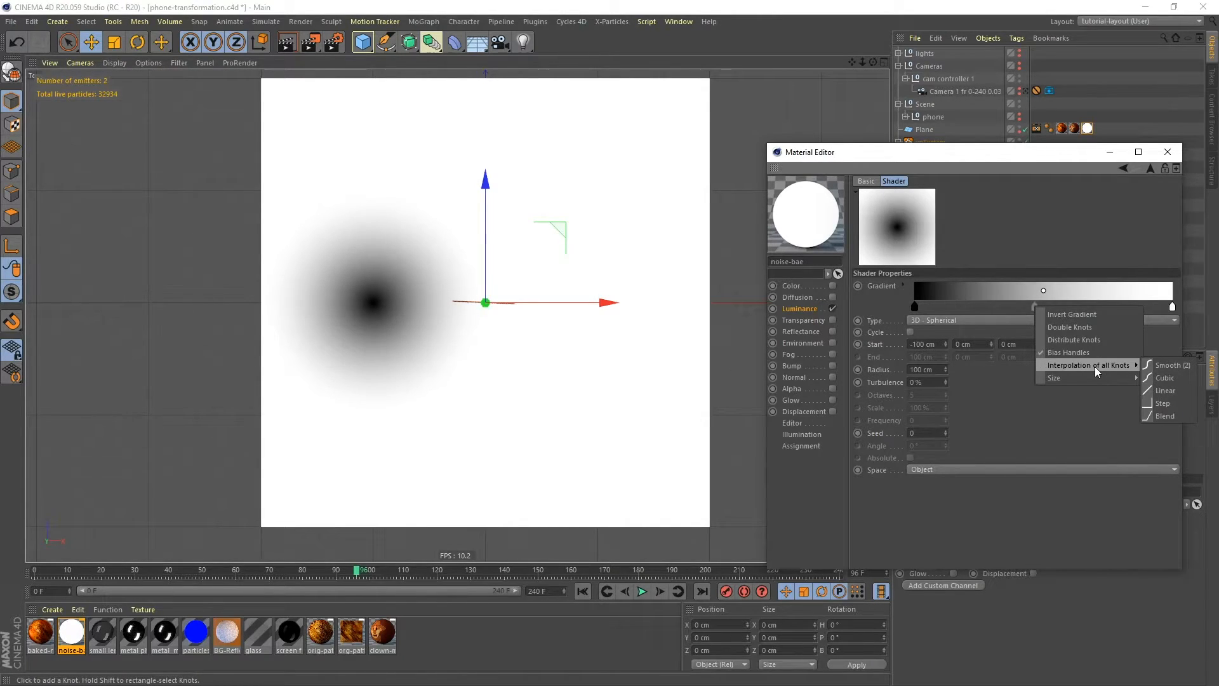
{"action": "left_click", "coordinate": [1159, 403]}
{"action": "left_click_drag", "start_coordinate": [1171, 306], "coordinate": [1101, 306]}
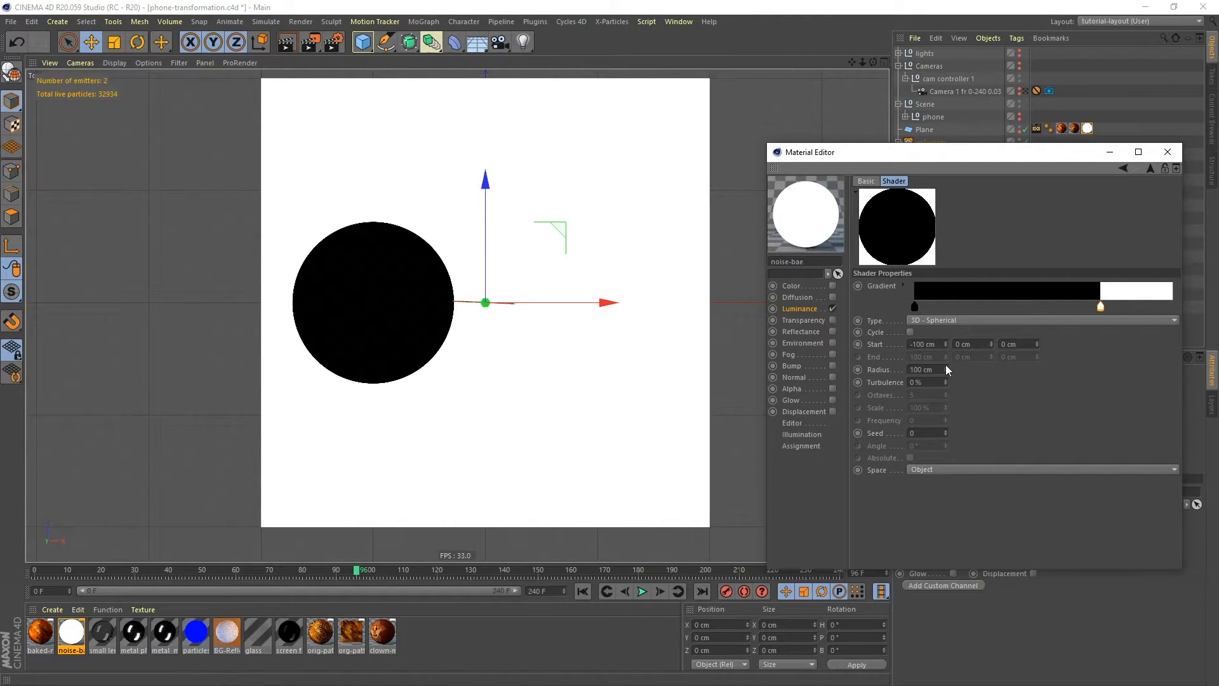
{"action": "left_click_drag", "start_coordinate": [946, 370], "coordinate": [1033, 369]}
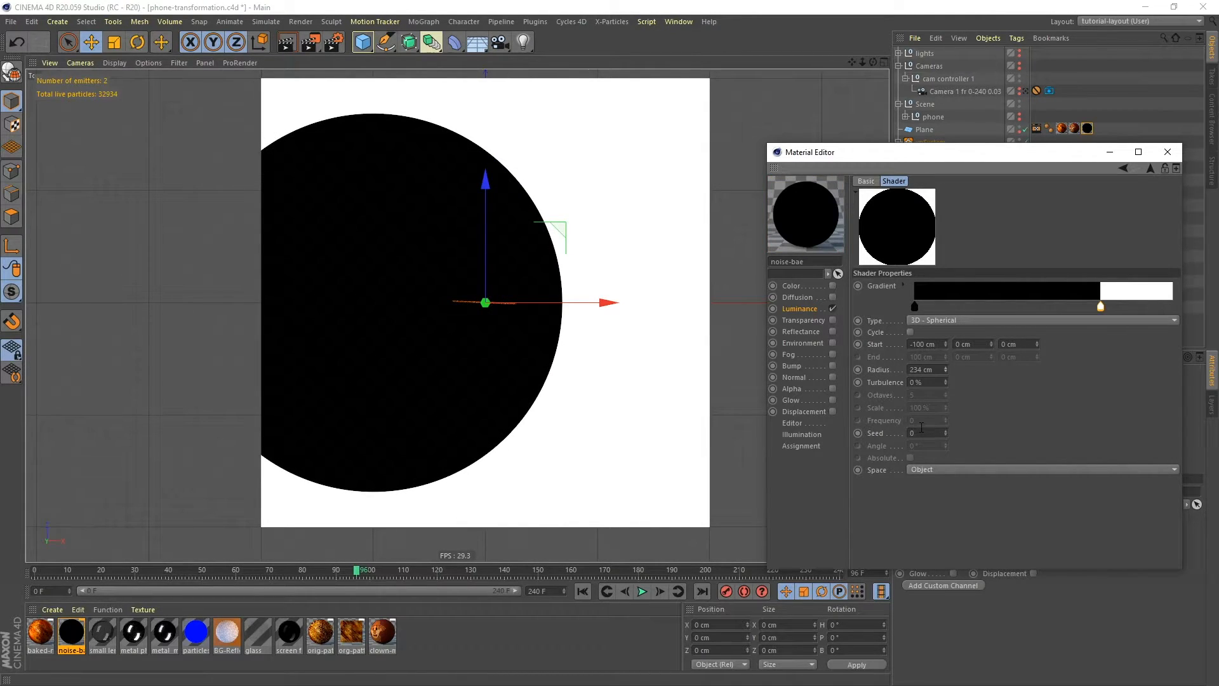
- Invert the gradient and move its black knot to about 82% to enlarge the white circle
{"action": "right_click", "coordinate": [972, 306]}
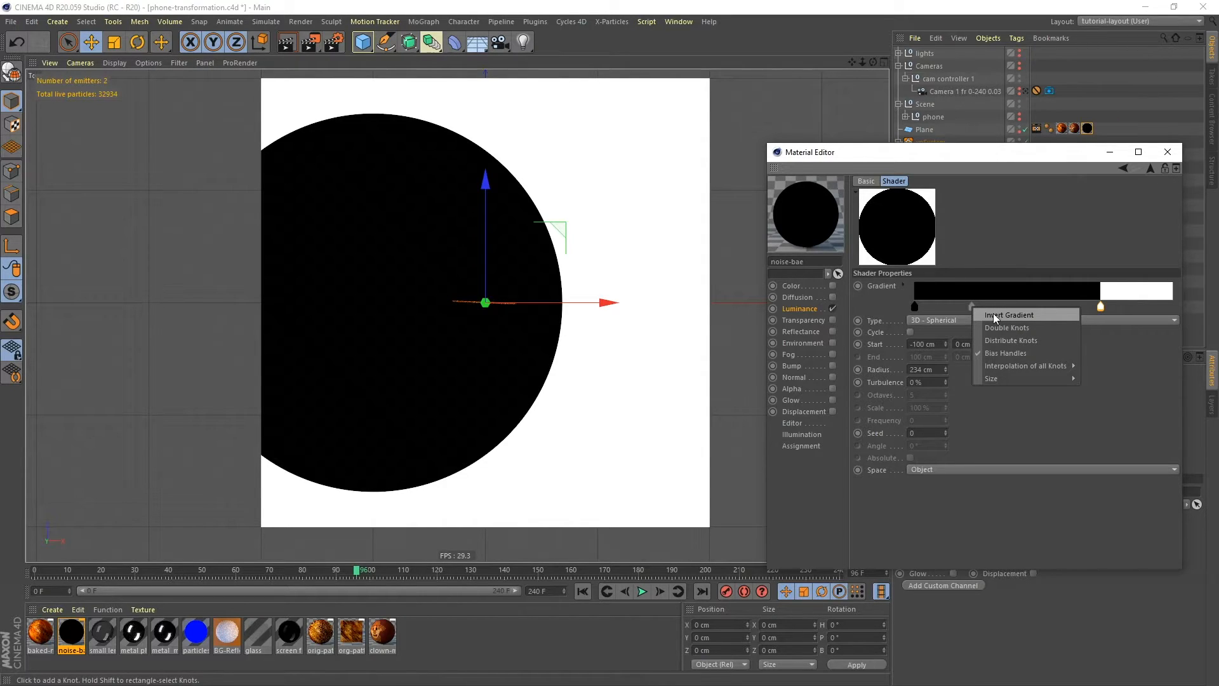
{"action": "left_click", "coordinate": [997, 314]}
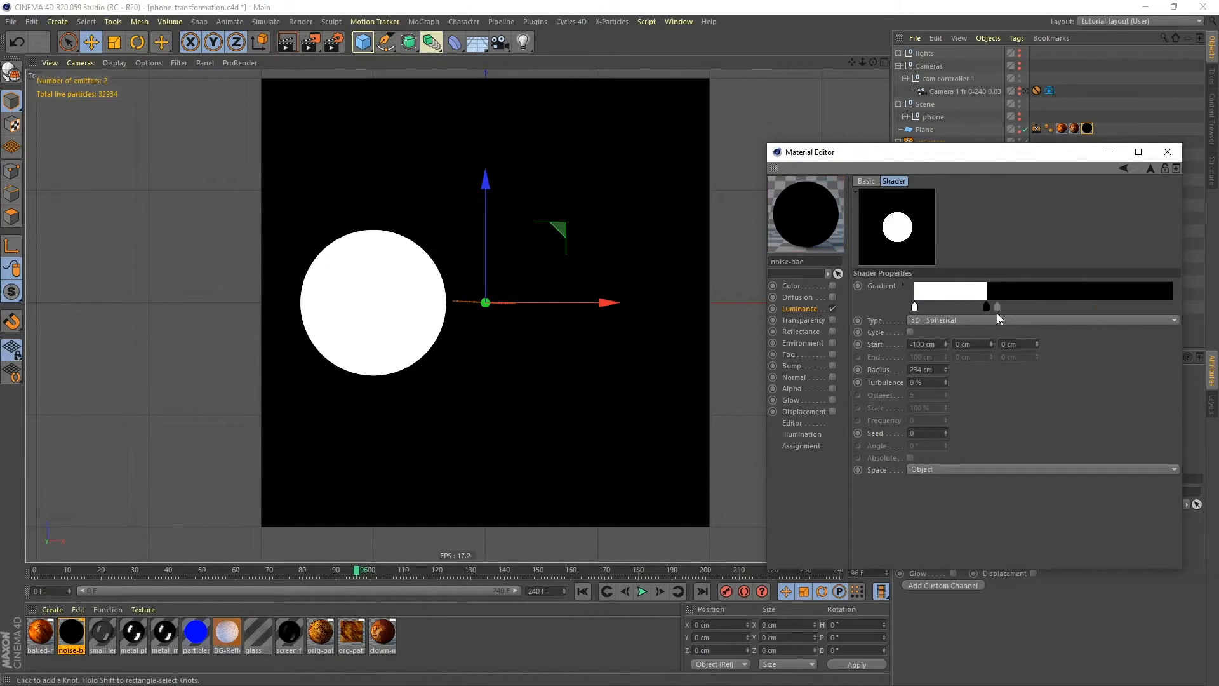
{"action": "left_click_drag", "start_coordinate": [986, 307], "coordinate": [1125, 308]}
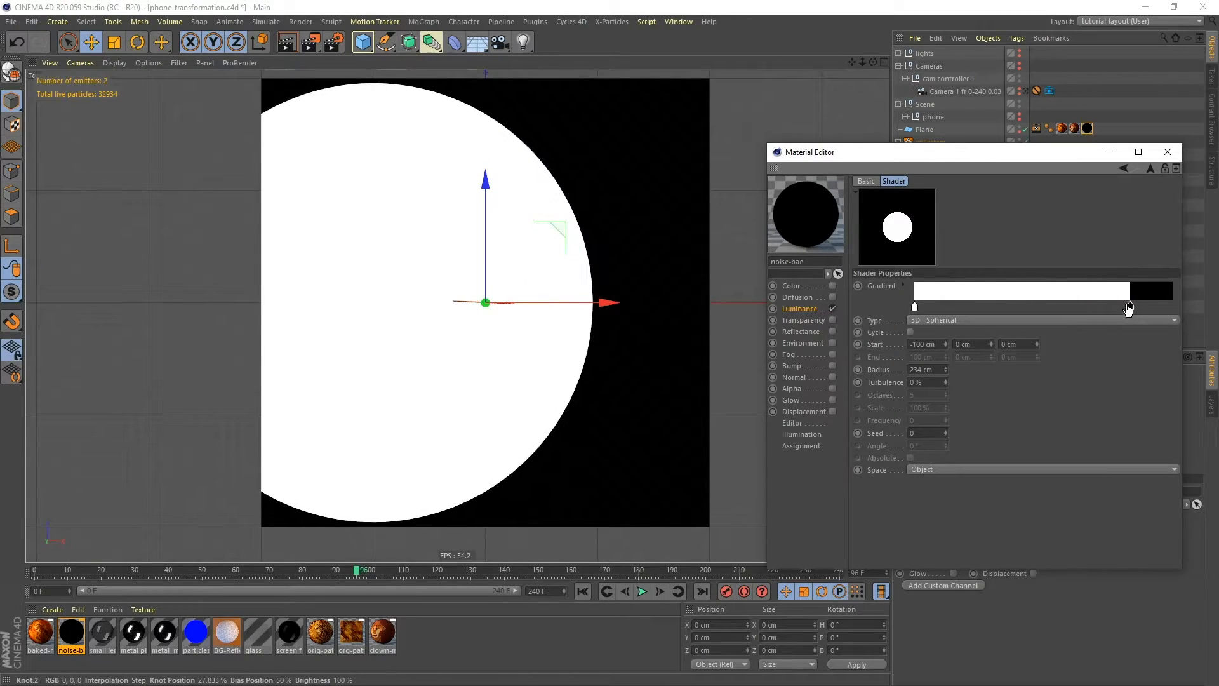
- Set the gradient's Radius to 303 cm and Start X to -235 cm, fine-tuning the black knot at about 82%
{"action": "left_click_drag", "start_coordinate": [945, 370], "coordinate": [948, 334]}
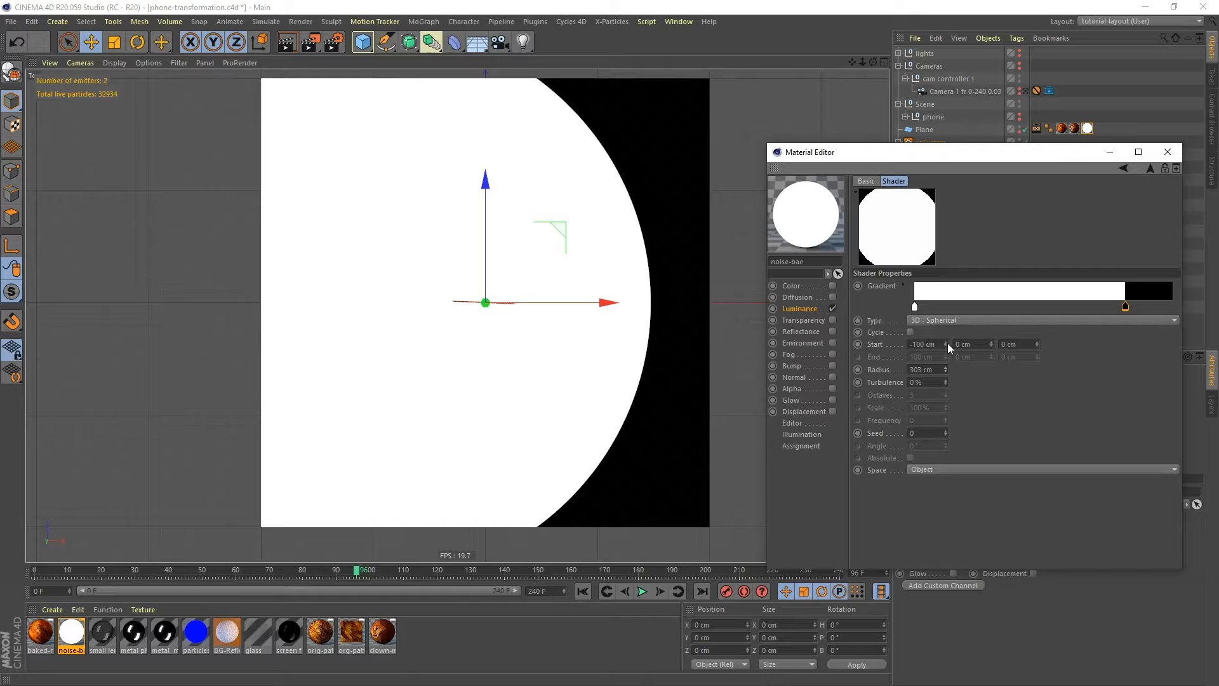
{"action": "left_click_drag", "start_coordinate": [946, 343], "coordinate": [945, 362]}
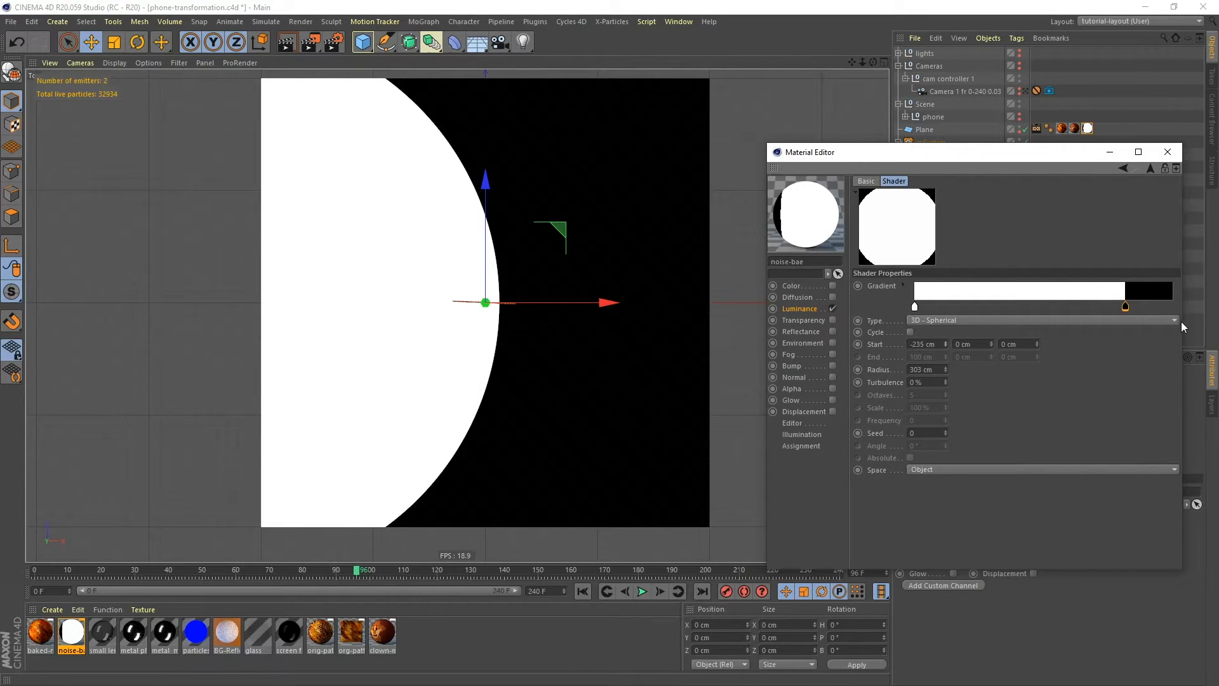
{"action": "mouse_move", "coordinate": [1125, 308]}
{"action": "left_mouse_down"}
{"action": "mouse_move", "coordinate": [1076, 316]}
{"action": "mouse_move", "coordinate": [1126, 311]}
{"action": "left_mouse_up"}
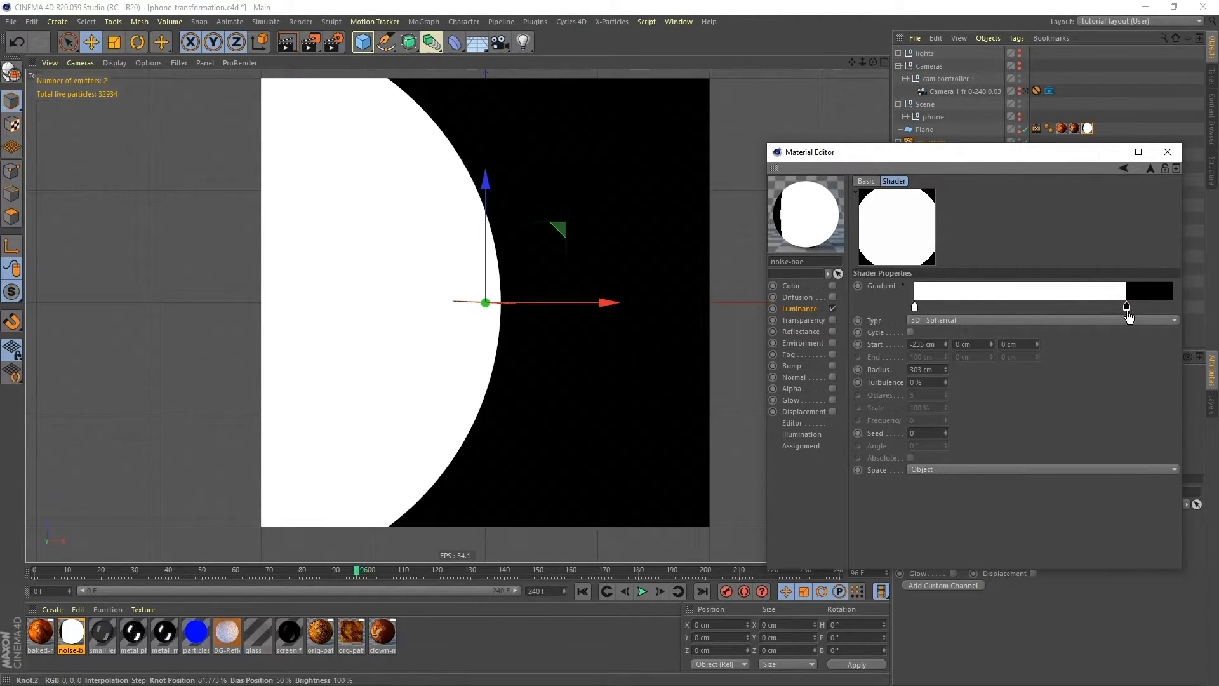
- Try the gradient with Cycle enabled, Start X at -286 cm and the black knot at about 74%, and disable Cycle again
{"action": "left_click", "coordinate": [910, 332]}
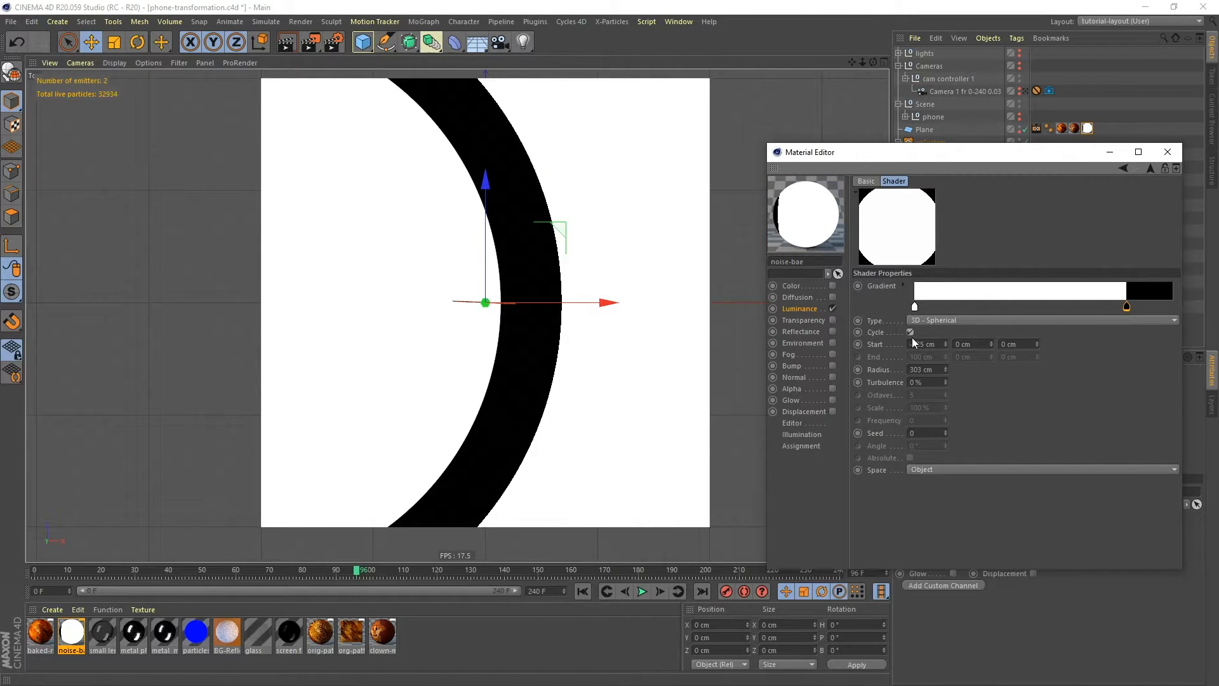
{"action": "left_click_drag", "start_coordinate": [946, 344], "coordinate": [946, 377]}
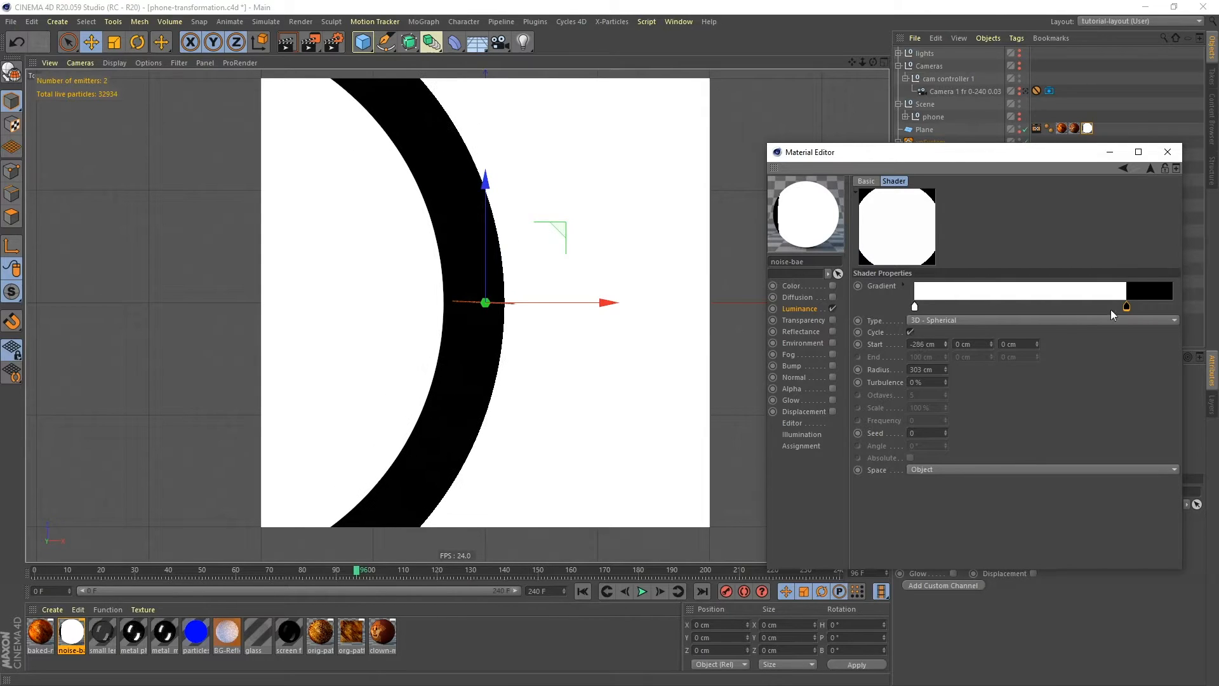
{"action": "mouse_move", "coordinate": [1127, 307]}
{"action": "left_mouse_down"}
{"action": "mouse_move", "coordinate": [992, 311]}
{"action": "mouse_move", "coordinate": [1125, 314]}
{"action": "mouse_move", "coordinate": [1105, 316]}
{"action": "left_mouse_up"}
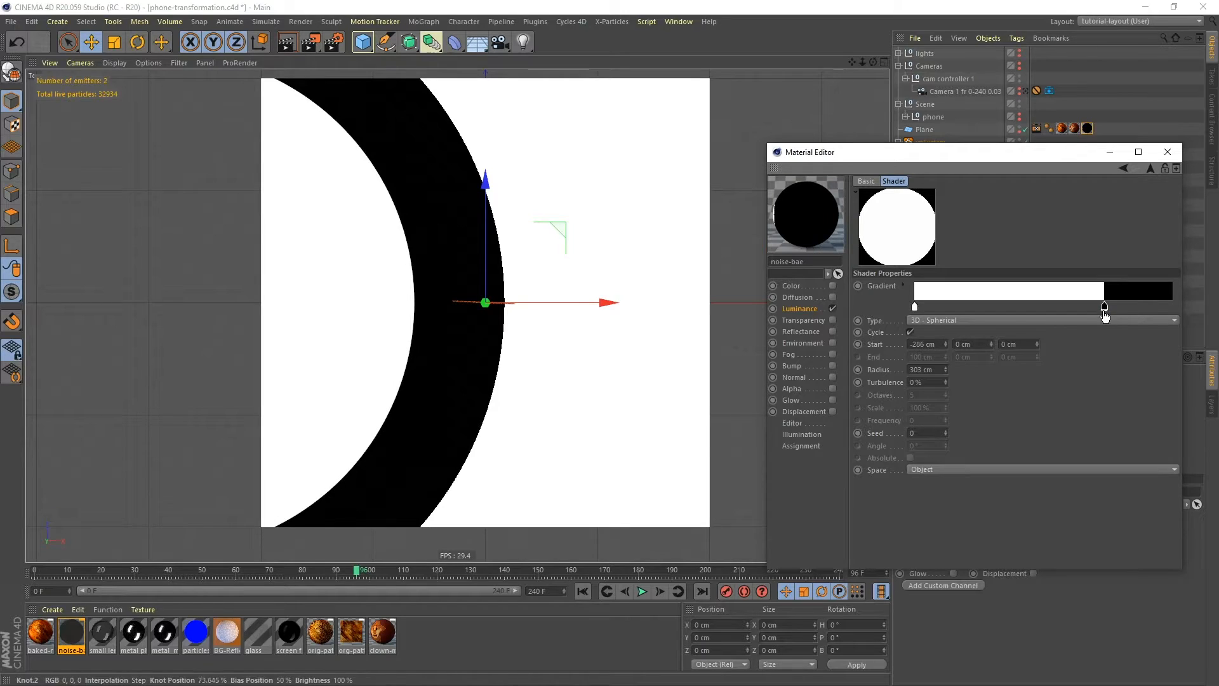
{"action": "left_click", "coordinate": [911, 331]}
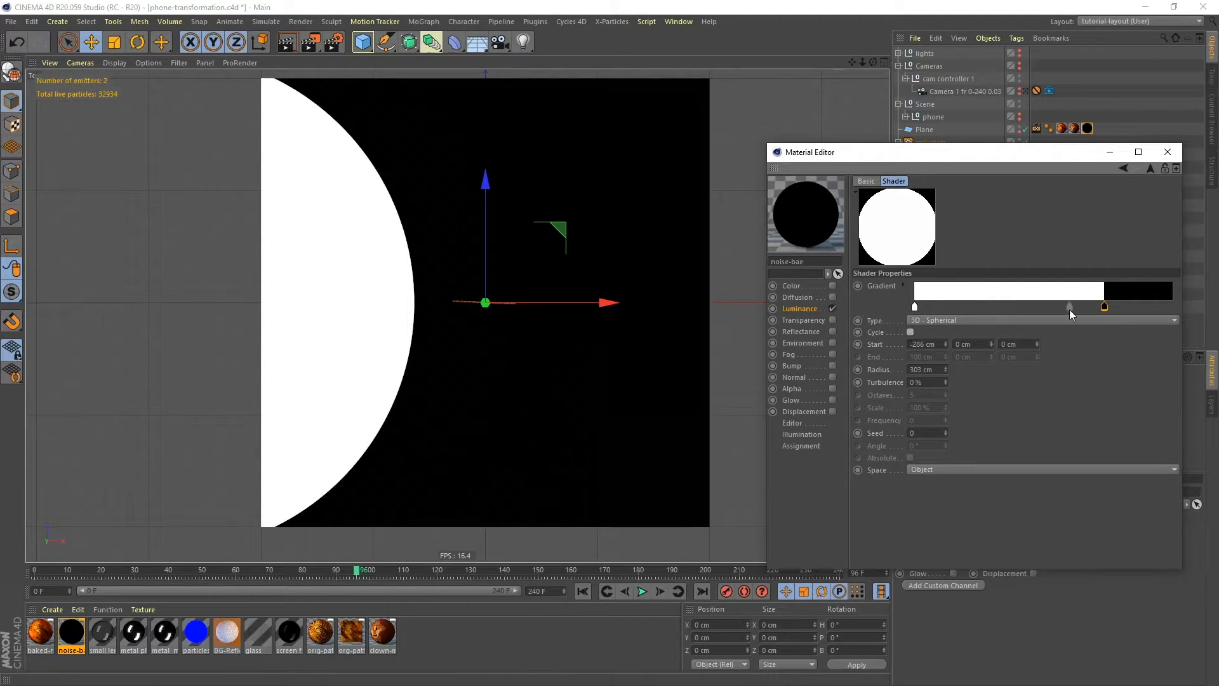
- Move the black knot to about 79%, set the gradient's Start X to -231 cm, and close the material editor
{"action": "left_click_drag", "start_coordinate": [1105, 308], "coordinate": [1118, 309]}
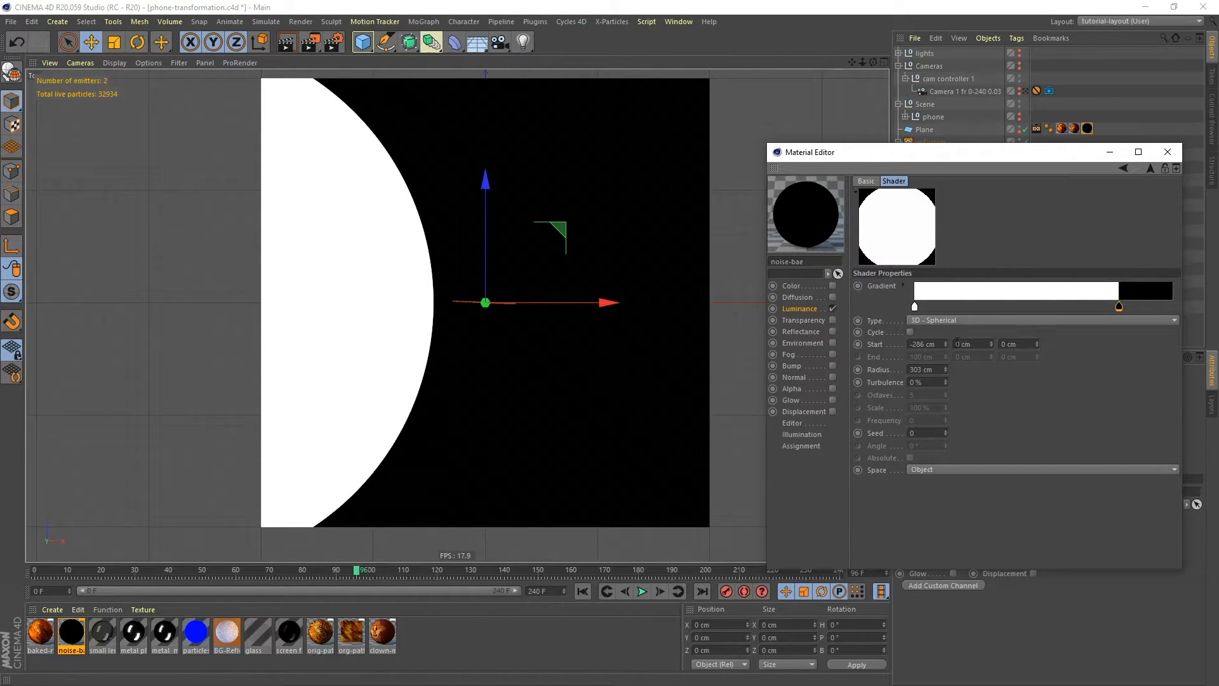
{"action": "mouse_move", "coordinate": [947, 344]}
{"action": "left_mouse_down"}
{"action": "mouse_move", "coordinate": [950, 325]}
{"action": "mouse_move", "coordinate": [947, 346]}
{"action": "left_mouse_up"}
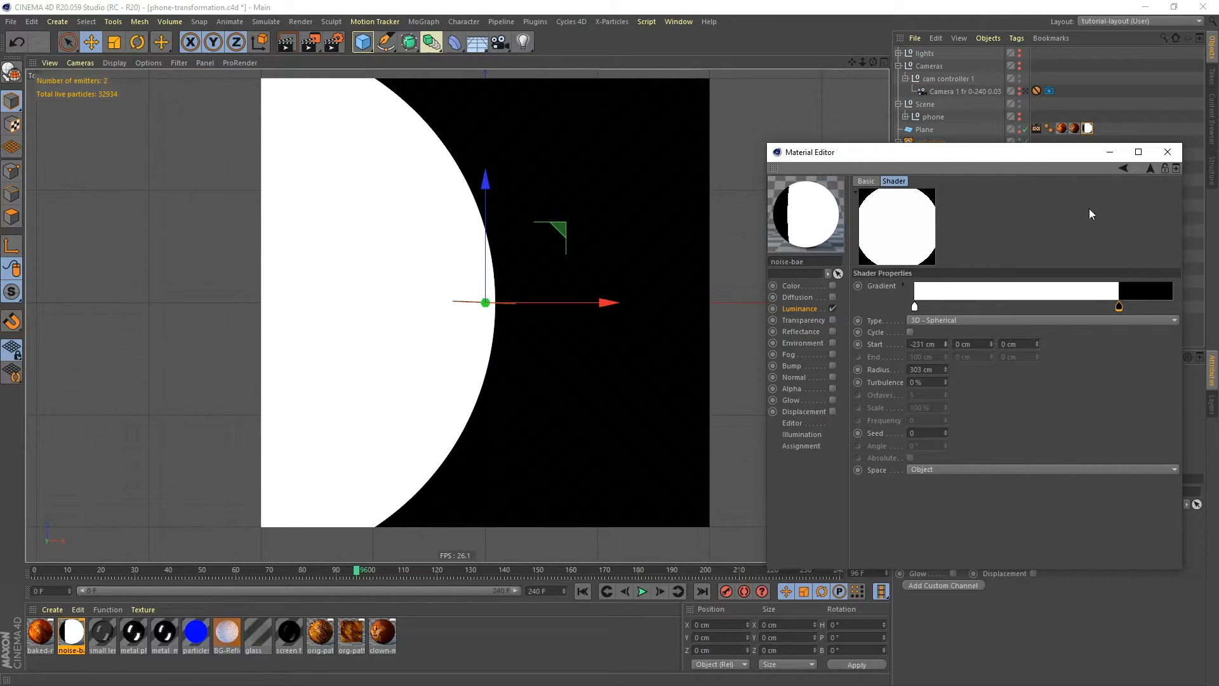
{"action": "left_click", "coordinate": [1168, 154]}
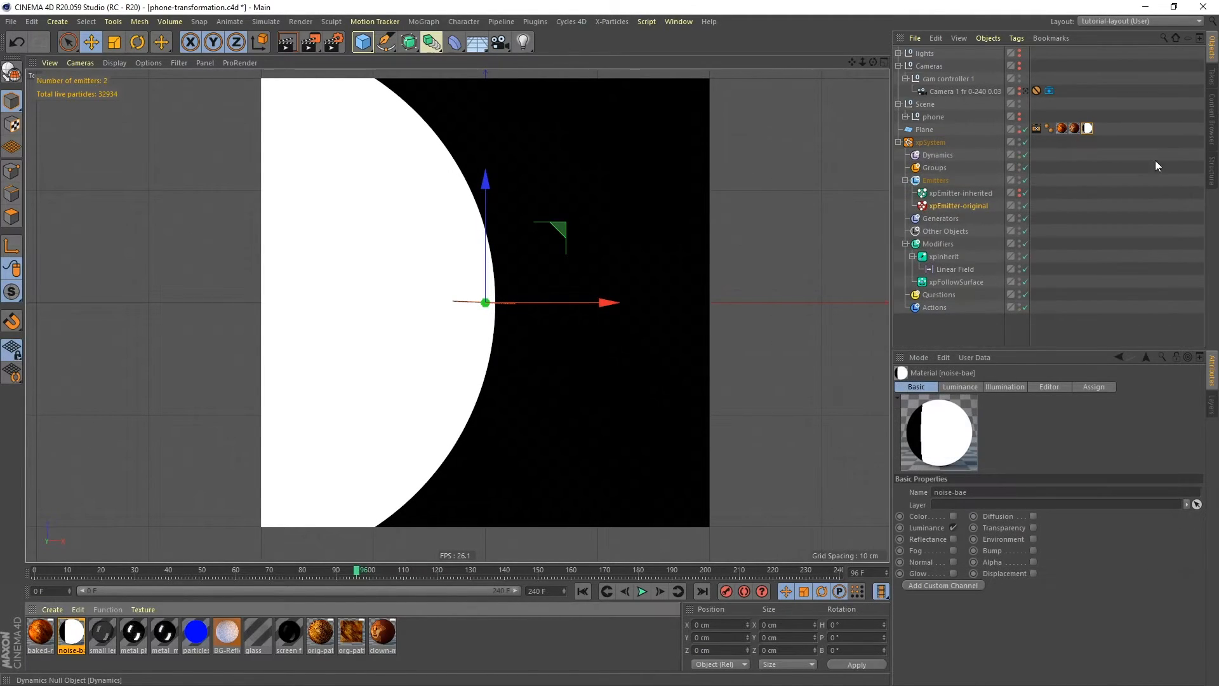
- Set the Plane's Bake Texture output file to alpha in the tex folder
{"action": "left_click", "coordinate": [1036, 129]}
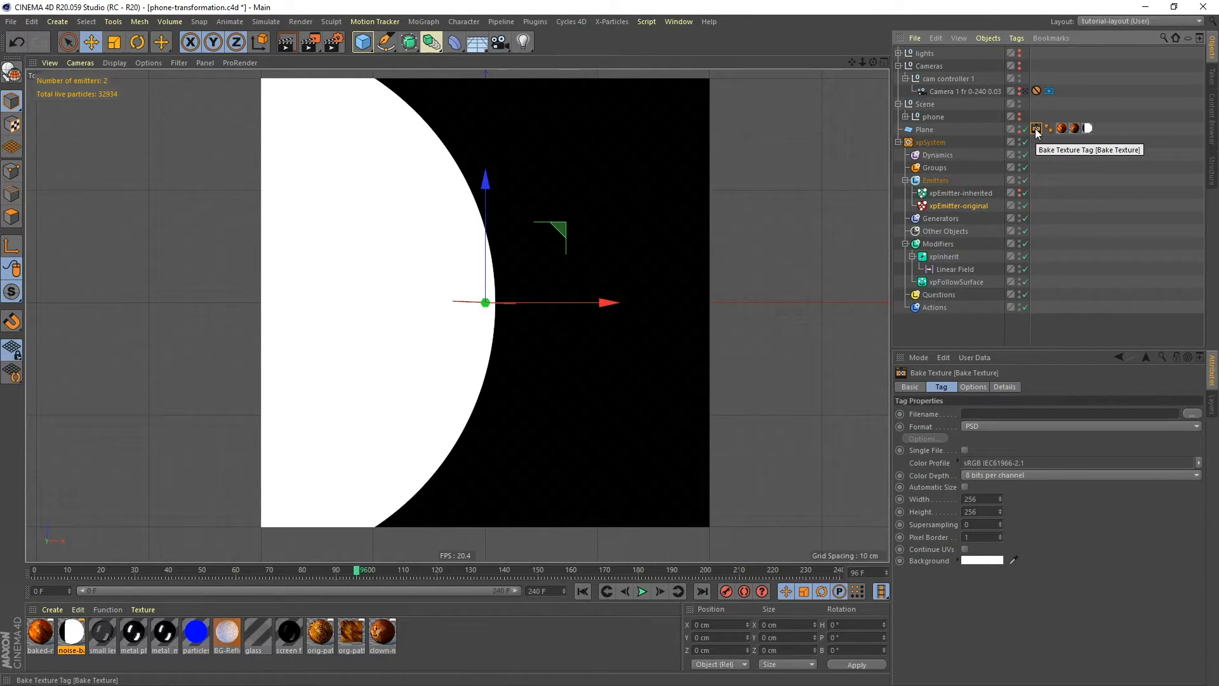
{"action": "left_click", "coordinate": [1191, 413]}
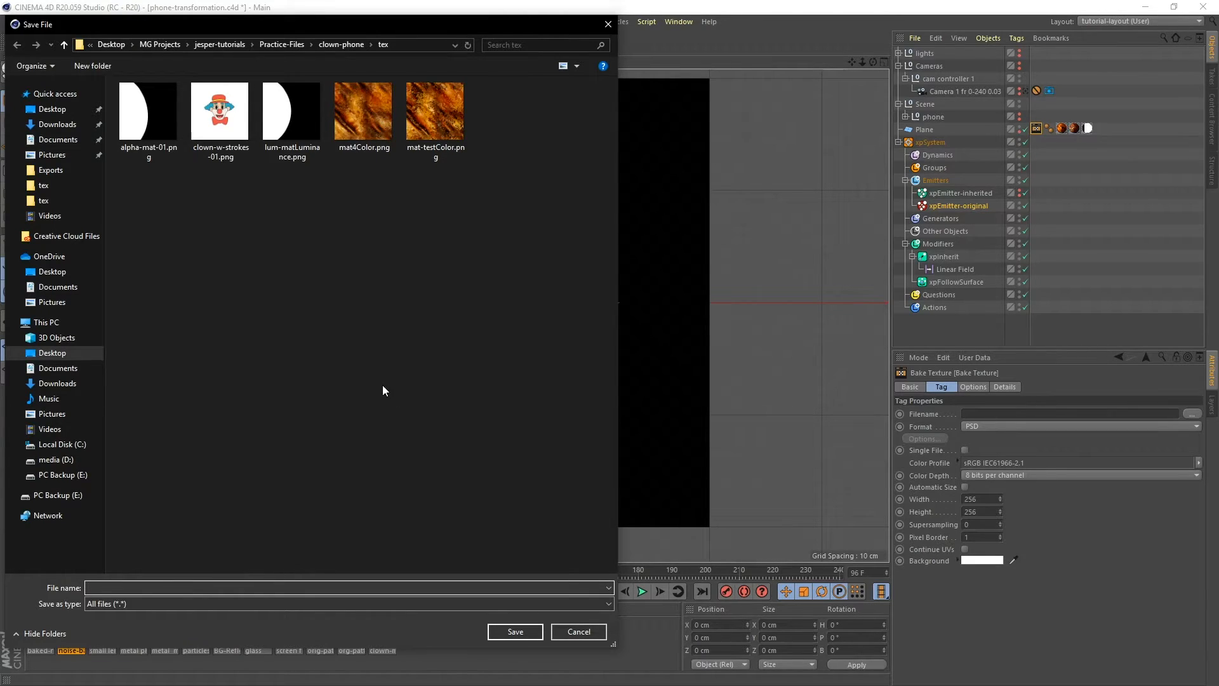
{"action": "type", "text": "a"}
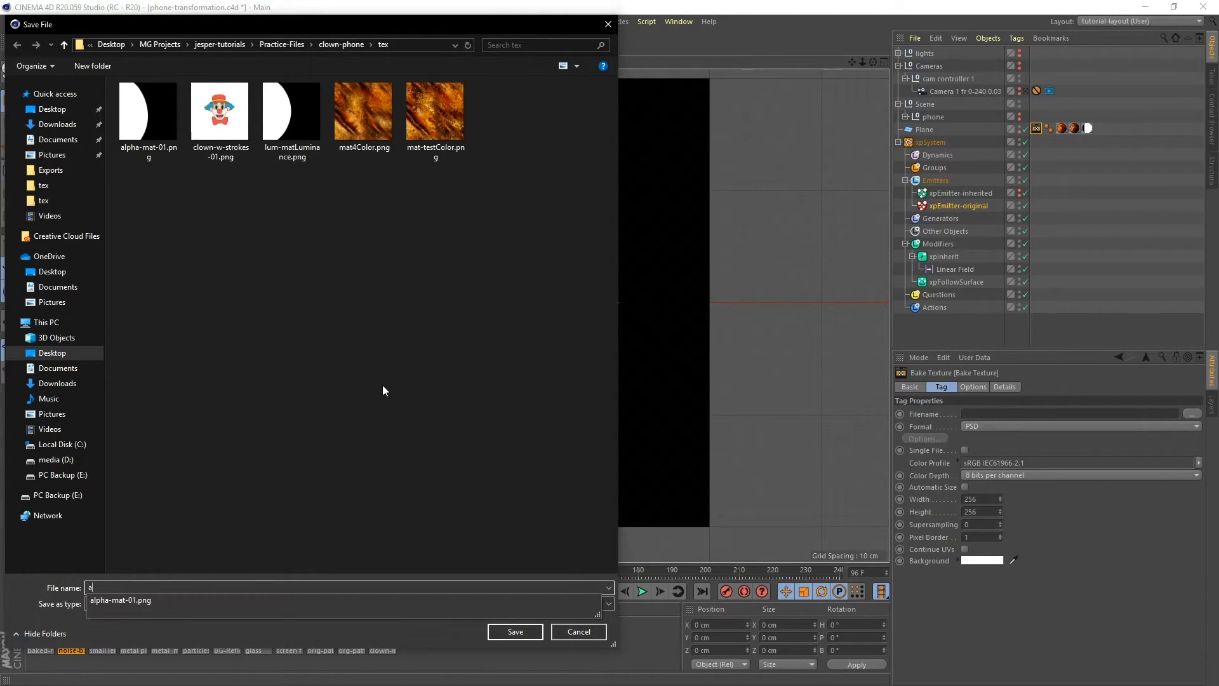
{"action": "type", "text": "lpha"}
{"action": "left_click", "coordinate": [517, 630]}
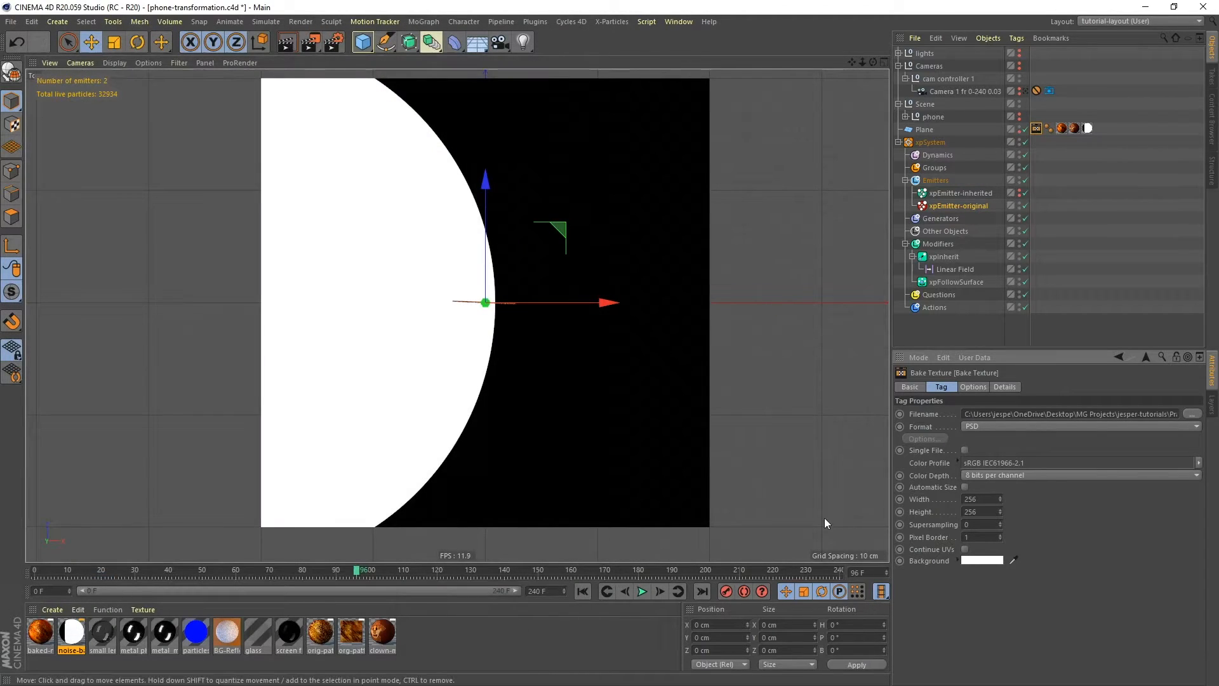
- Set the baked texture's format to PNG and its size to 2048 by 2048
{"action": "left_click", "coordinate": [1057, 427]}
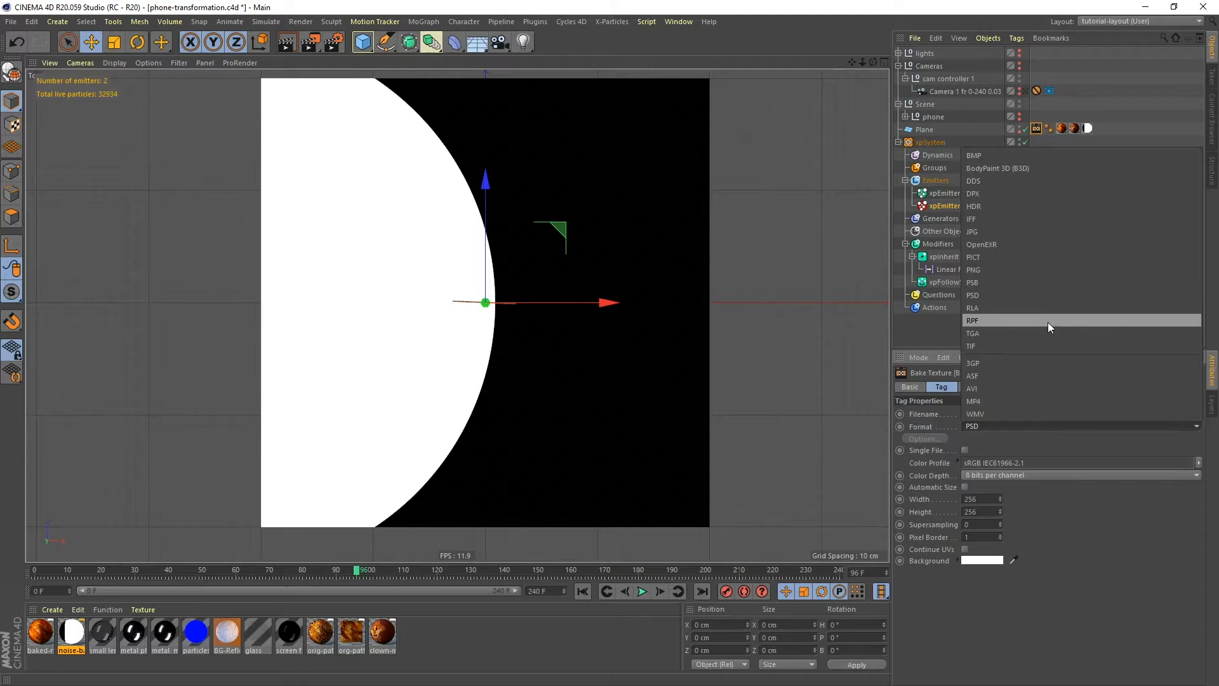
{"action": "left_click", "coordinate": [989, 269]}
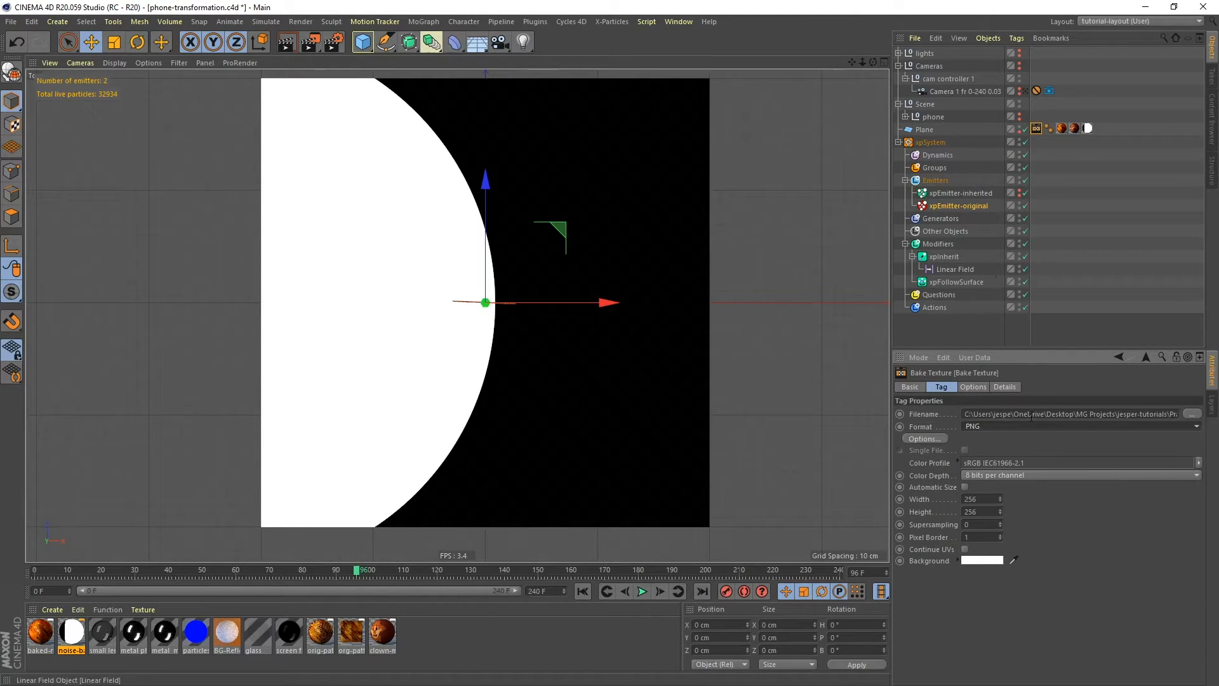
{"action": "left_click", "coordinate": [971, 499]}
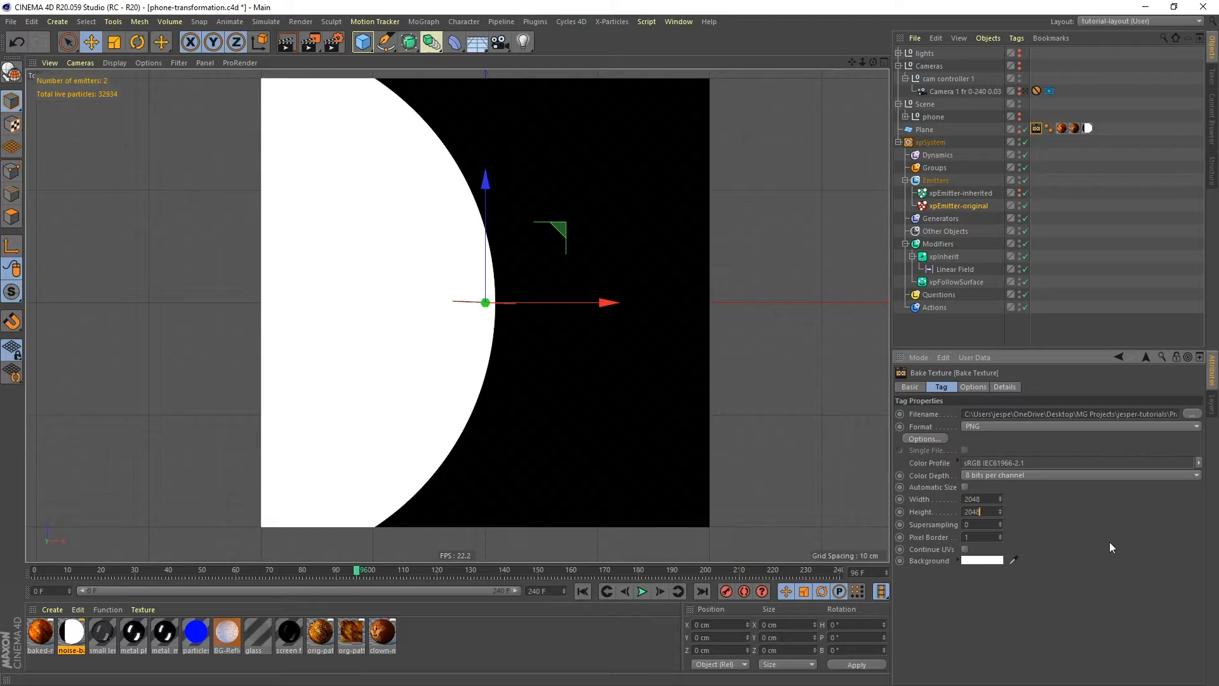
- Enable only Luminance in the bake options and bake the Plane's texture
{"action": "left_click", "coordinate": [975, 387]}
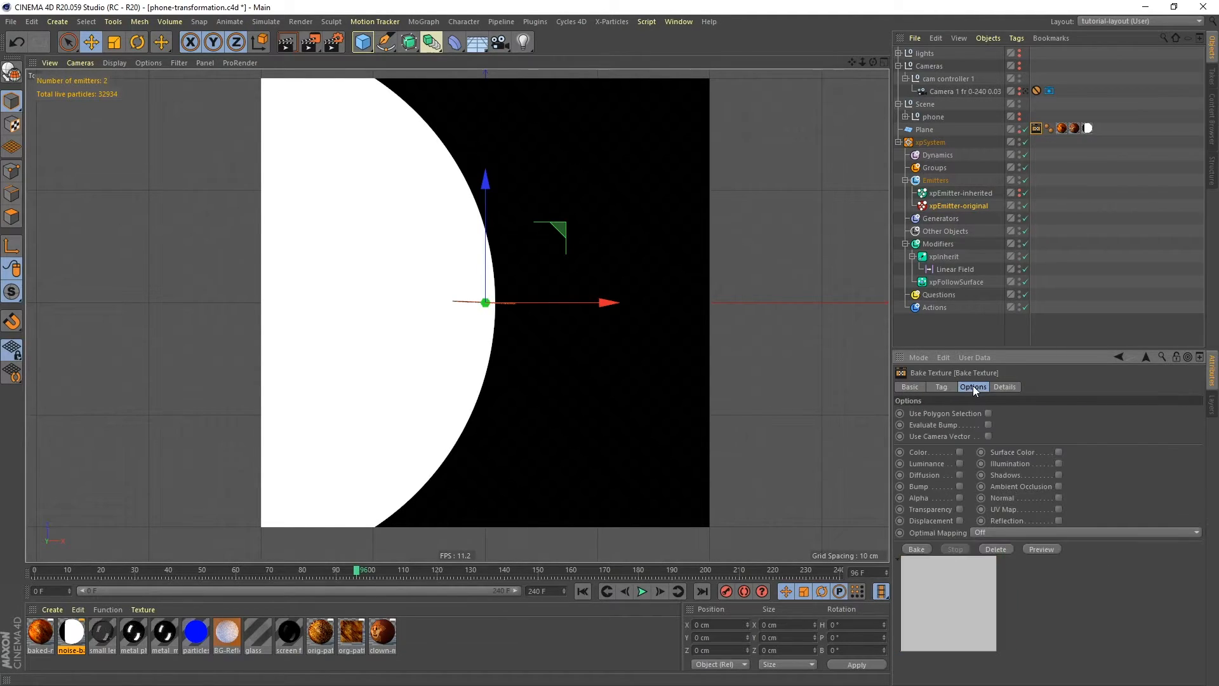
{"action": "left_click", "coordinate": [961, 462]}
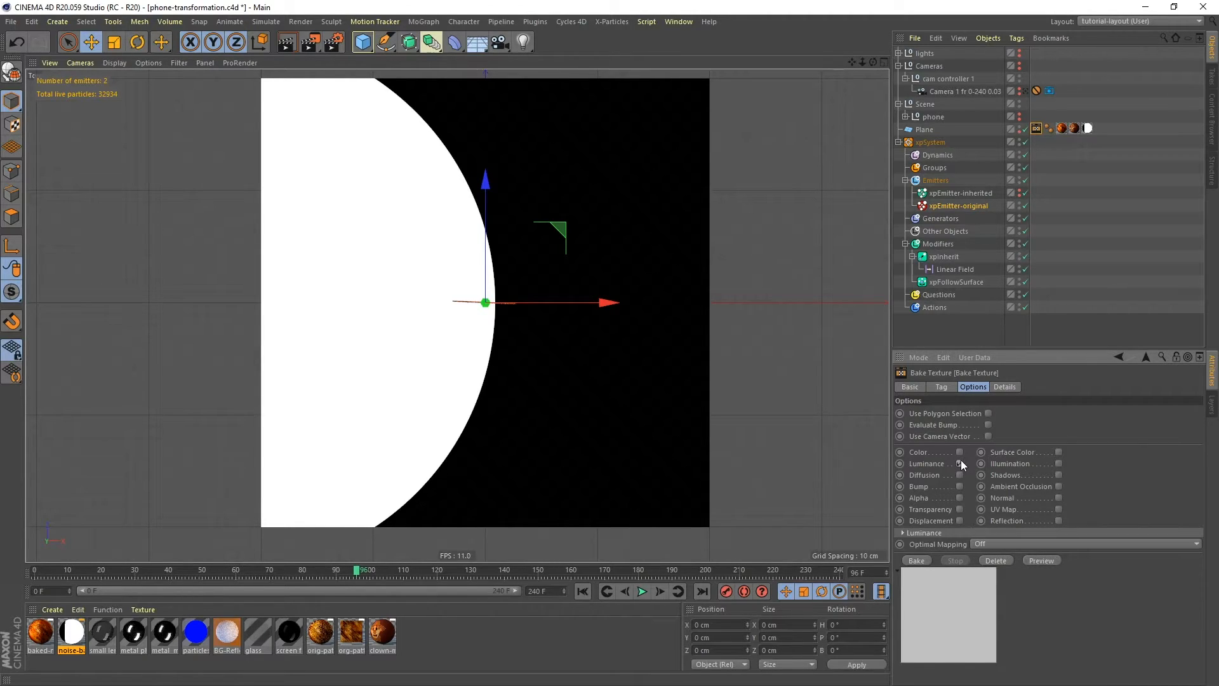
{"action": "left_click", "coordinate": [913, 559]}
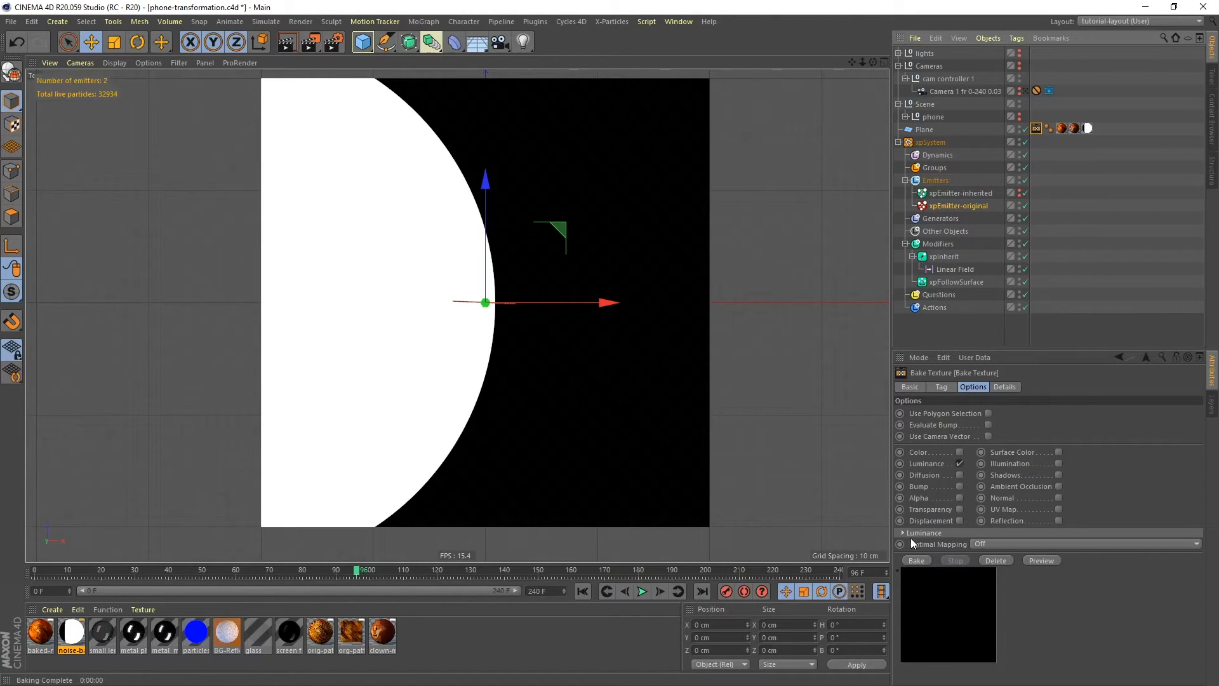
{"action": "left_click", "coordinate": [916, 560]}
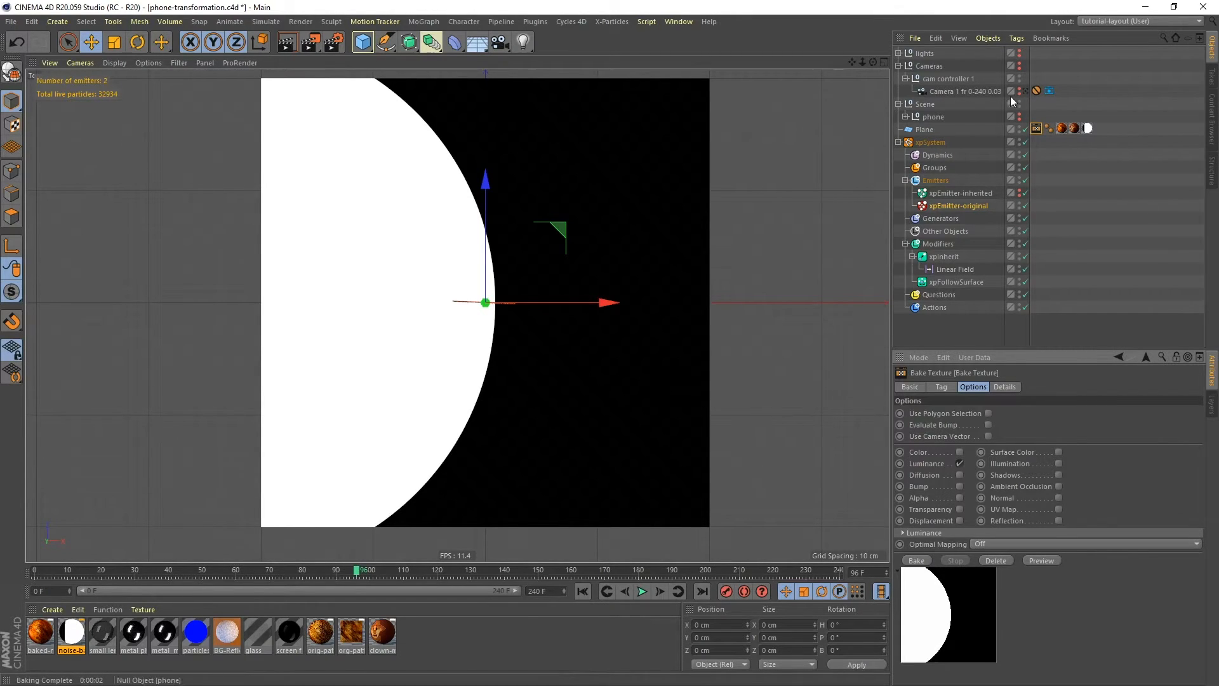
- Hide the Plane, make the phone visible, and look through Camera 1
{"action": "left_click", "coordinate": [1020, 127]}
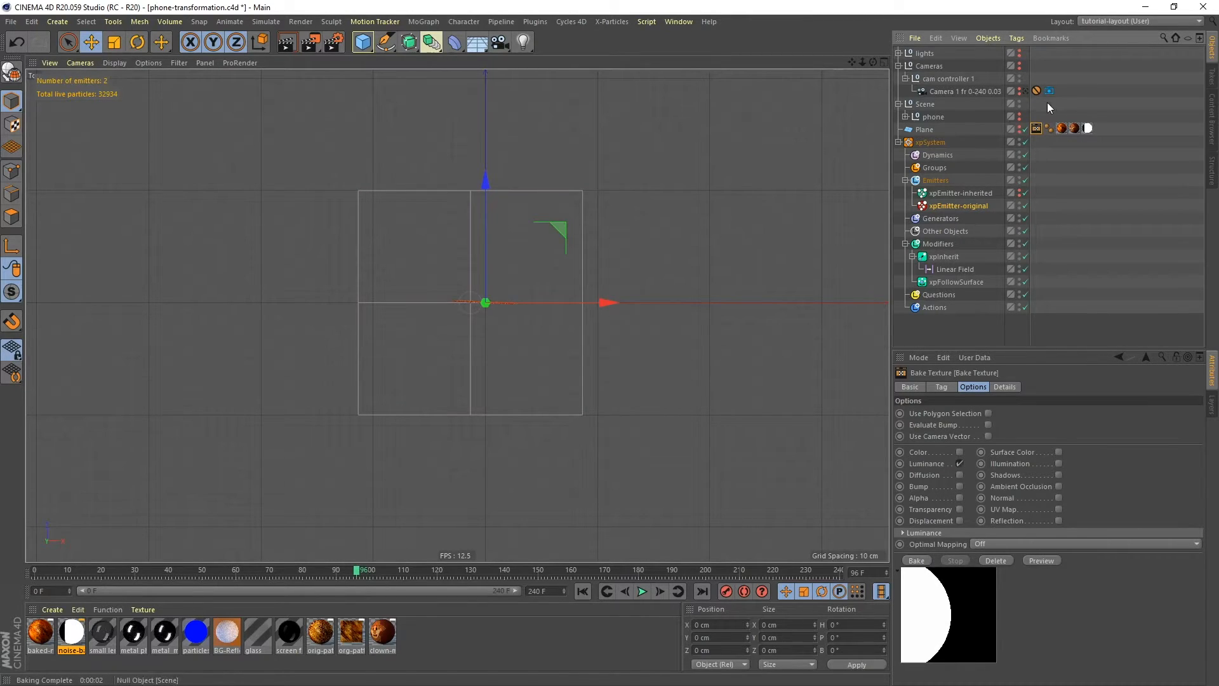
{"action": "left_click", "coordinate": [1020, 115]}
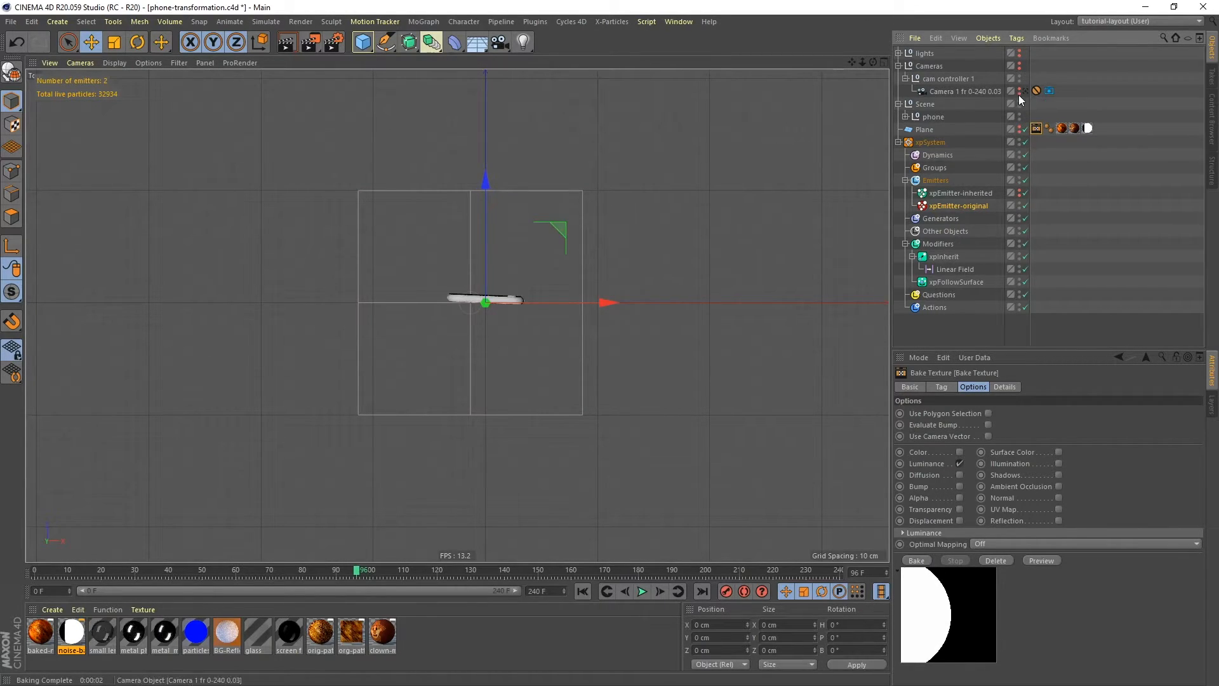
{"action": "left_click", "coordinate": [1024, 91]}
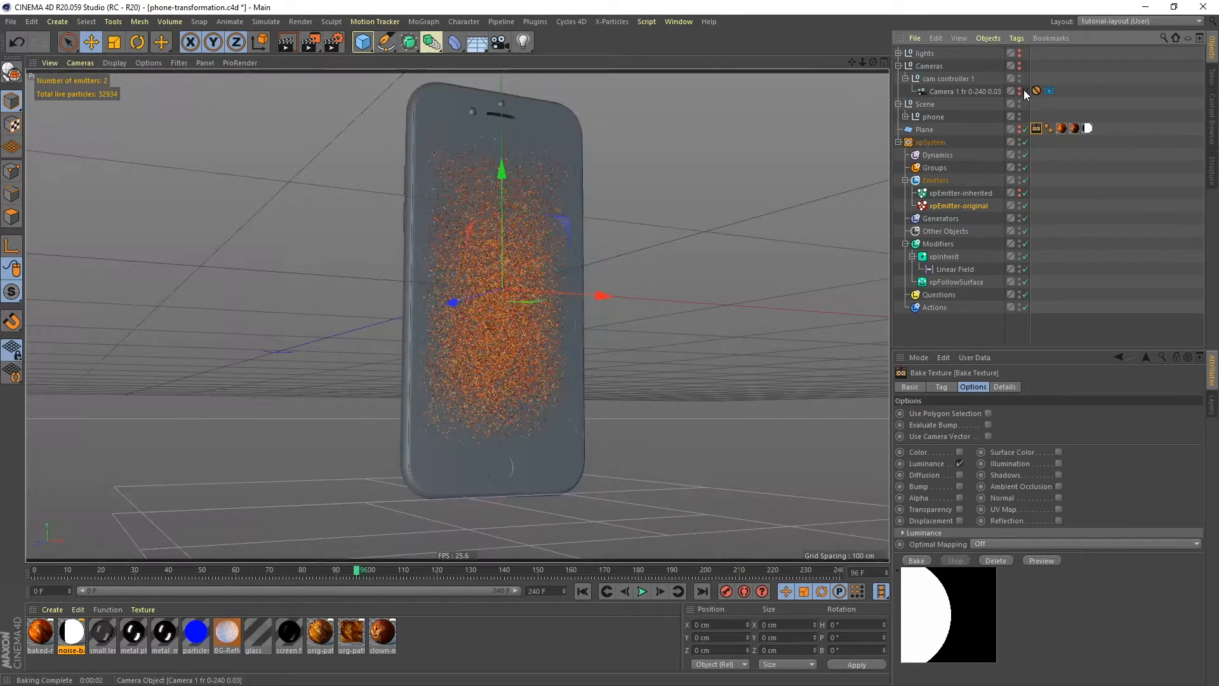
{"action": "left_click", "coordinate": [1024, 92]}
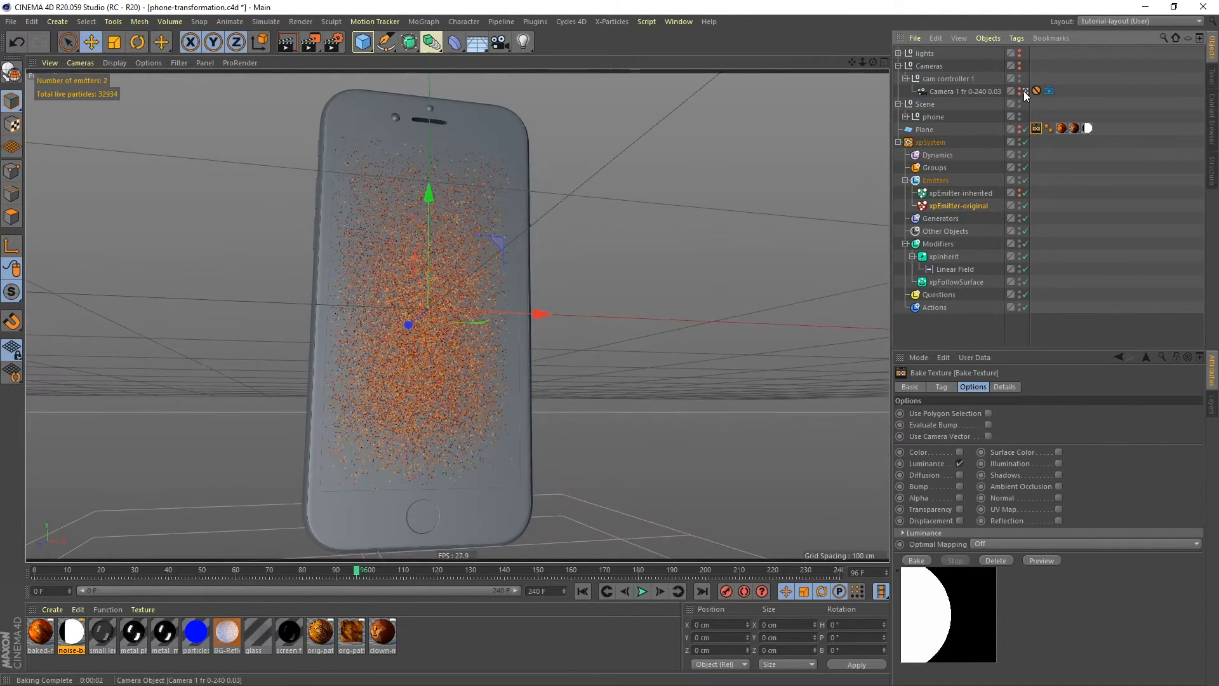
- Play the animation from the start to check the particles on the phone, stopping around frame 141
{"action": "left_click", "coordinate": [581, 591]}
{"action": "left_click", "coordinate": [641, 591]}
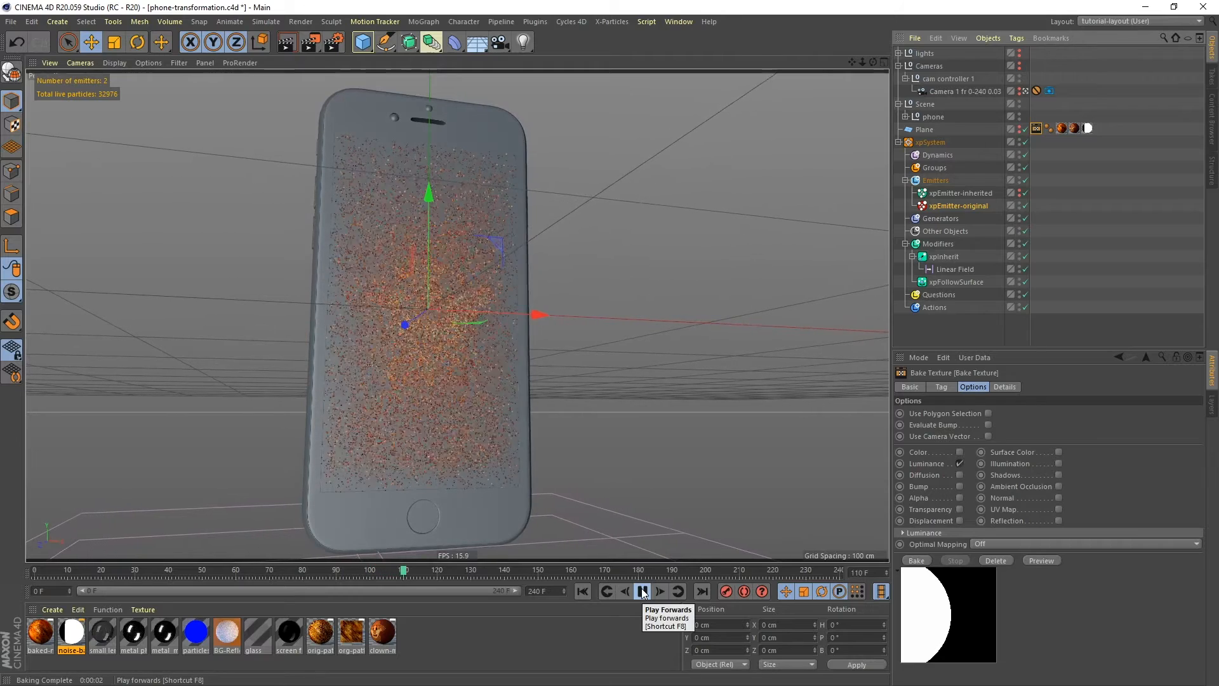
{"action": "left_click", "coordinate": [643, 591]}
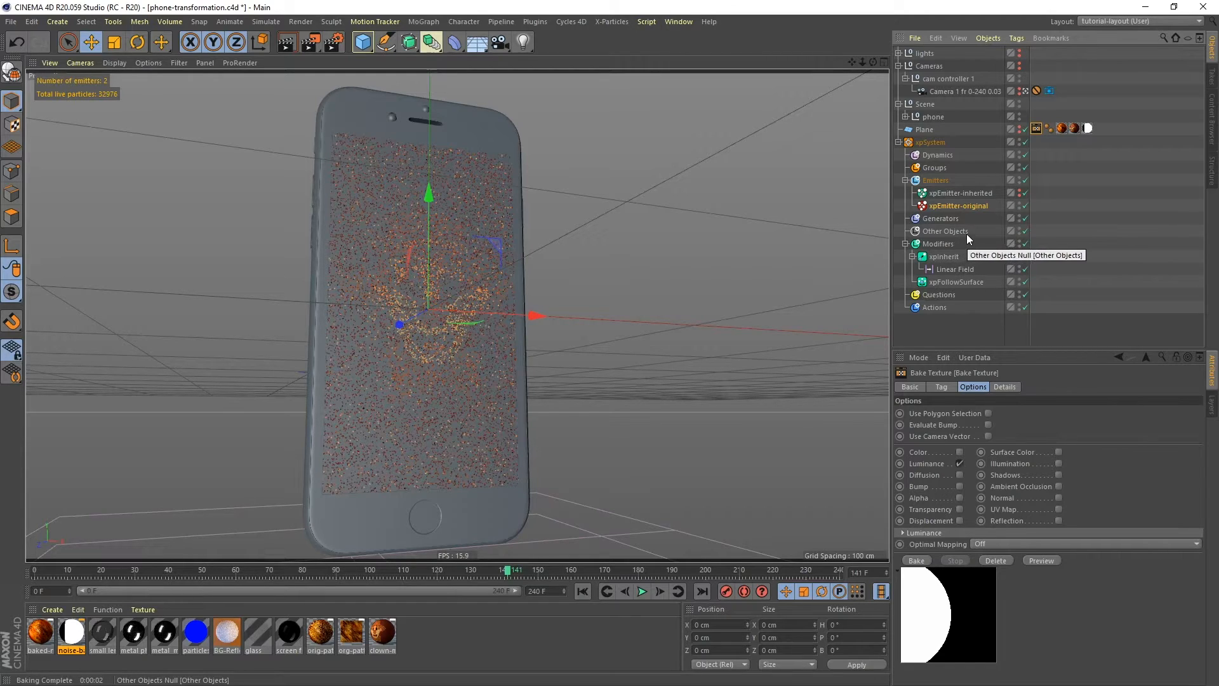
- Add an xpCache object under the particle system's Other Objects and return the timeline to frame 0
{"action": "left_click", "coordinate": [940, 232]}
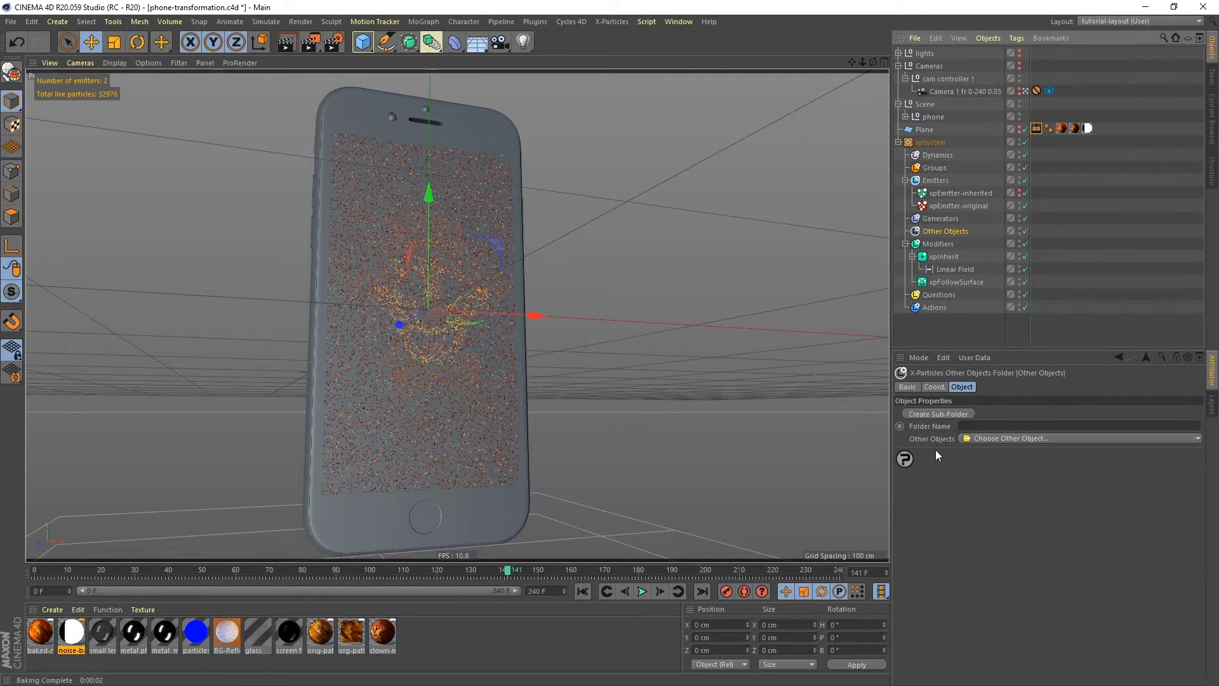
{"action": "left_click", "coordinate": [996, 437]}
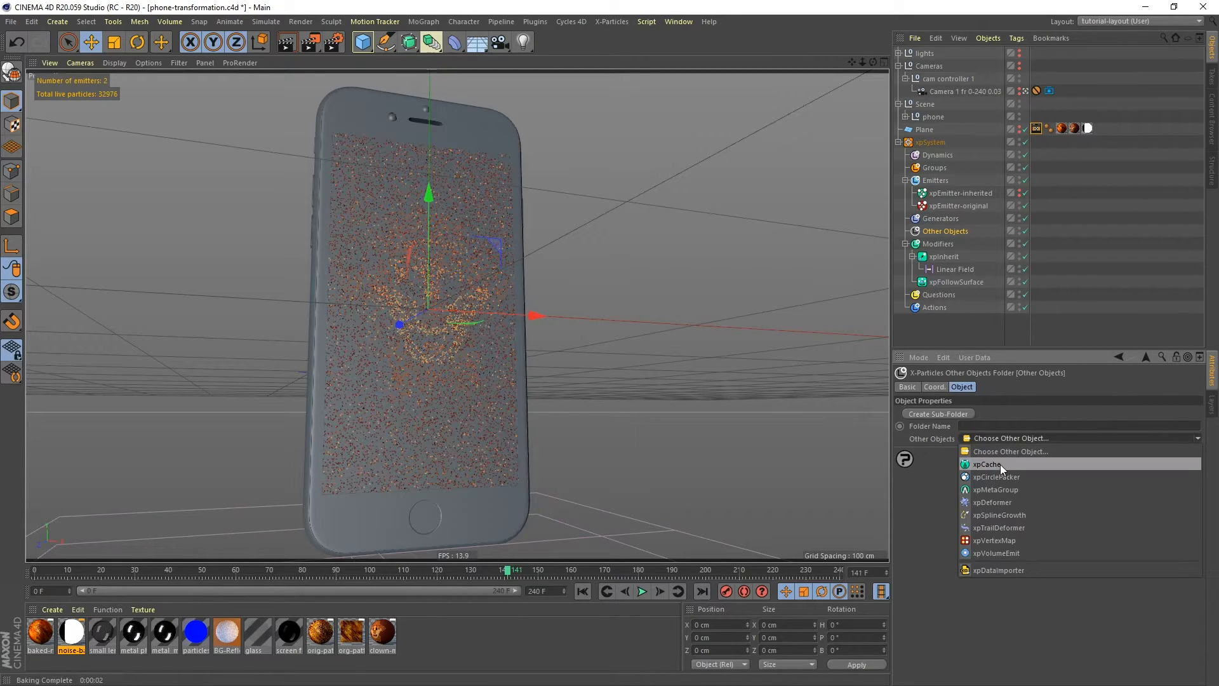
{"action": "left_click", "coordinate": [1000, 463]}
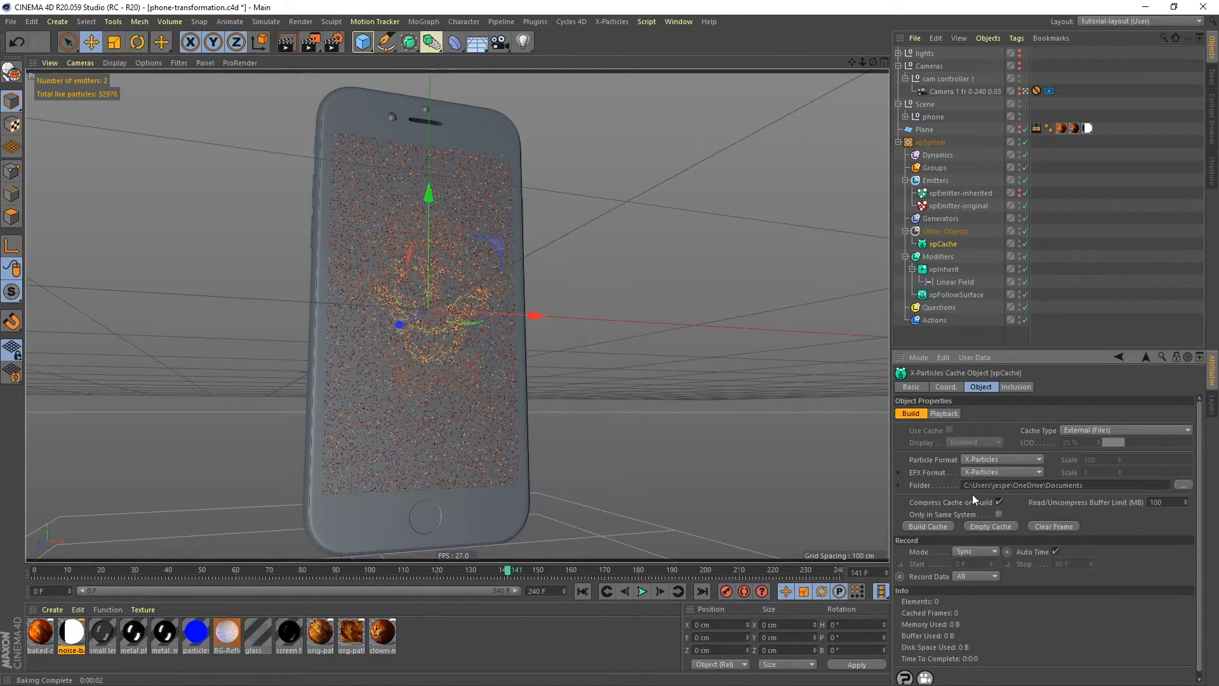
{"action": "left_click", "coordinate": [583, 591]}
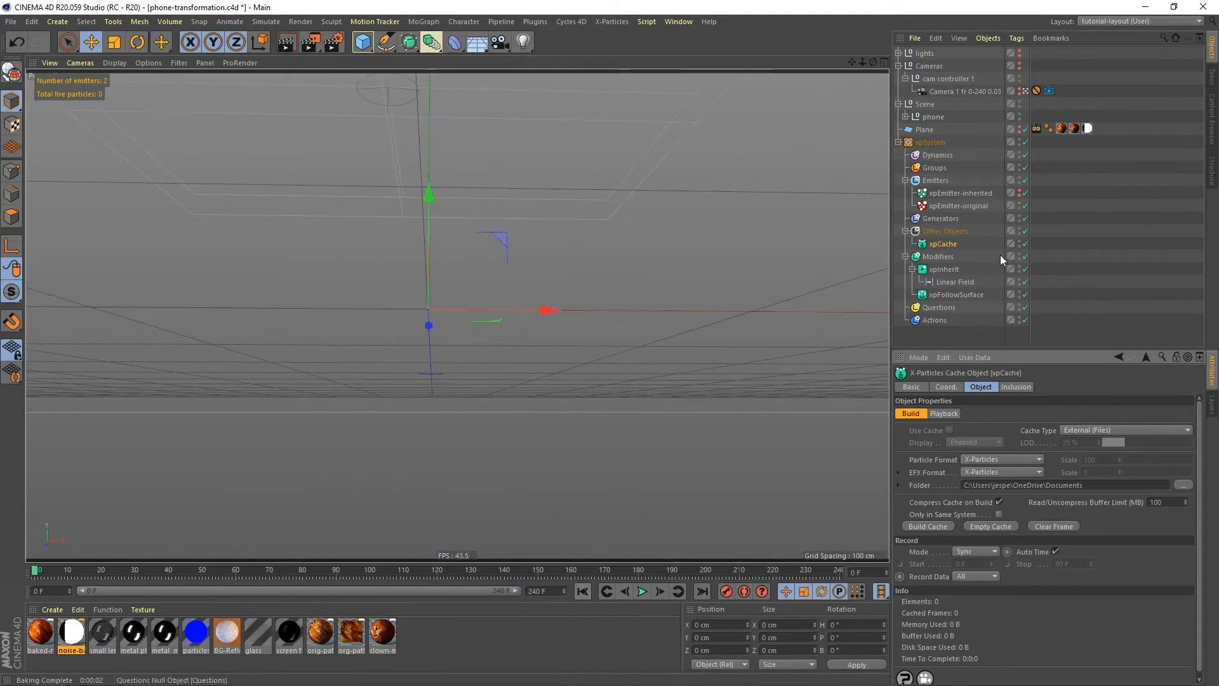
- Set the Shot Count of both xpEmitter-inherited and xpEmitter-original to 160000 and check each emitter's emission settings
{"action": "left_click", "coordinate": [951, 192]}
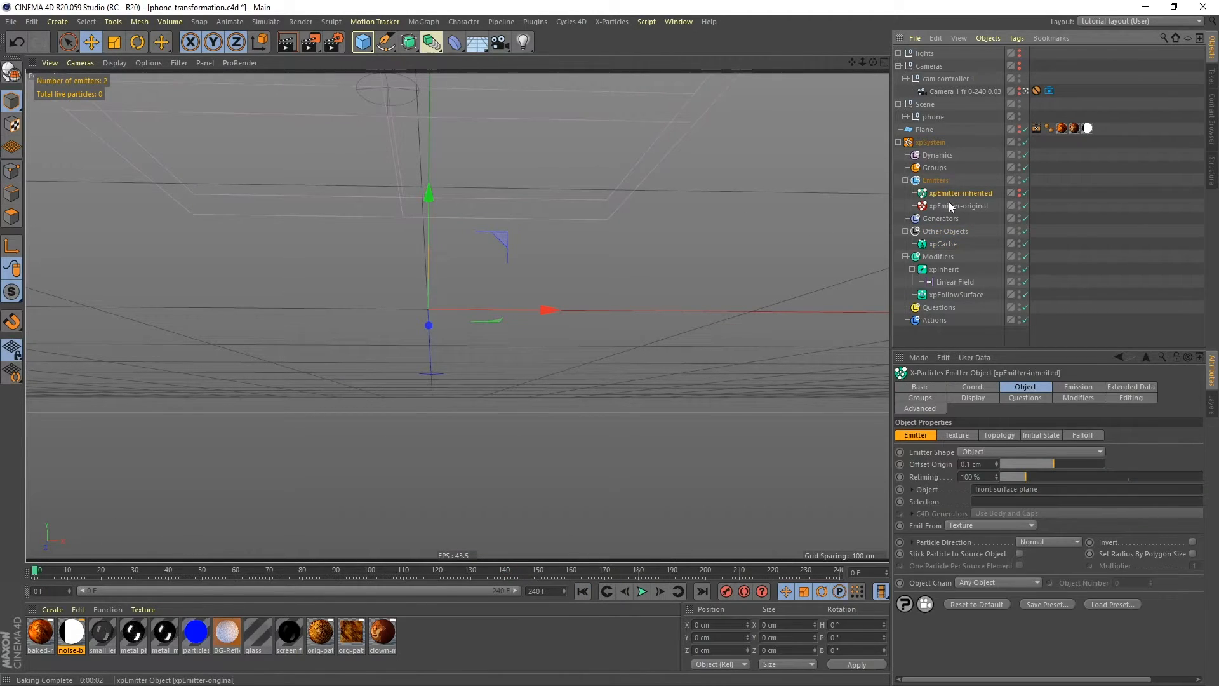
{"action": "left_click", "coordinate": [948, 202], "text": "ctrl"}
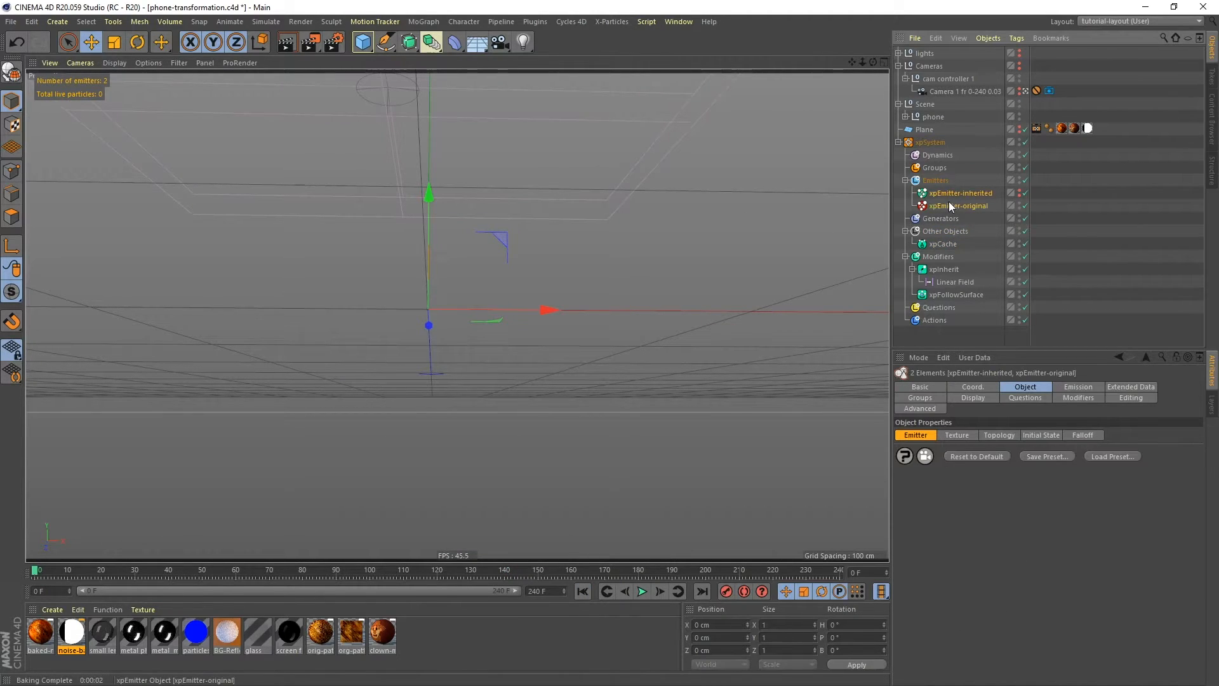
{"action": "left_click", "coordinate": [1066, 386]}
{"action": "left_click_drag", "start_coordinate": [989, 492], "coordinate": [952, 494]}
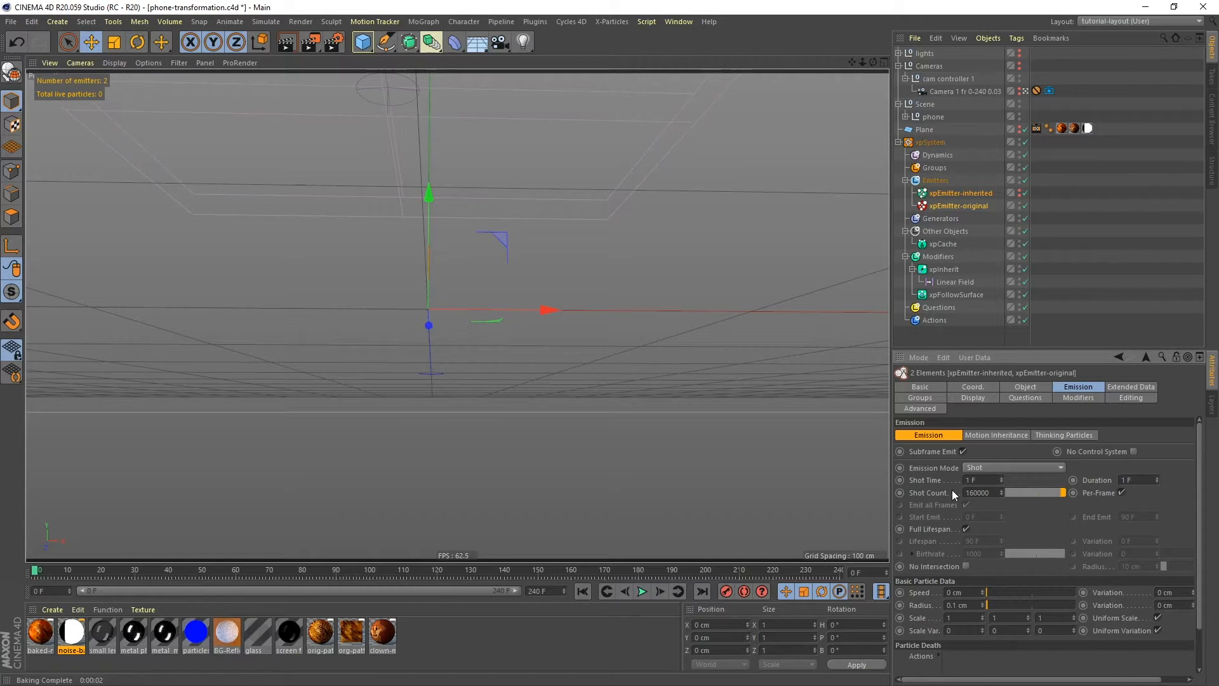
{"action": "left_click", "coordinate": [945, 193]}
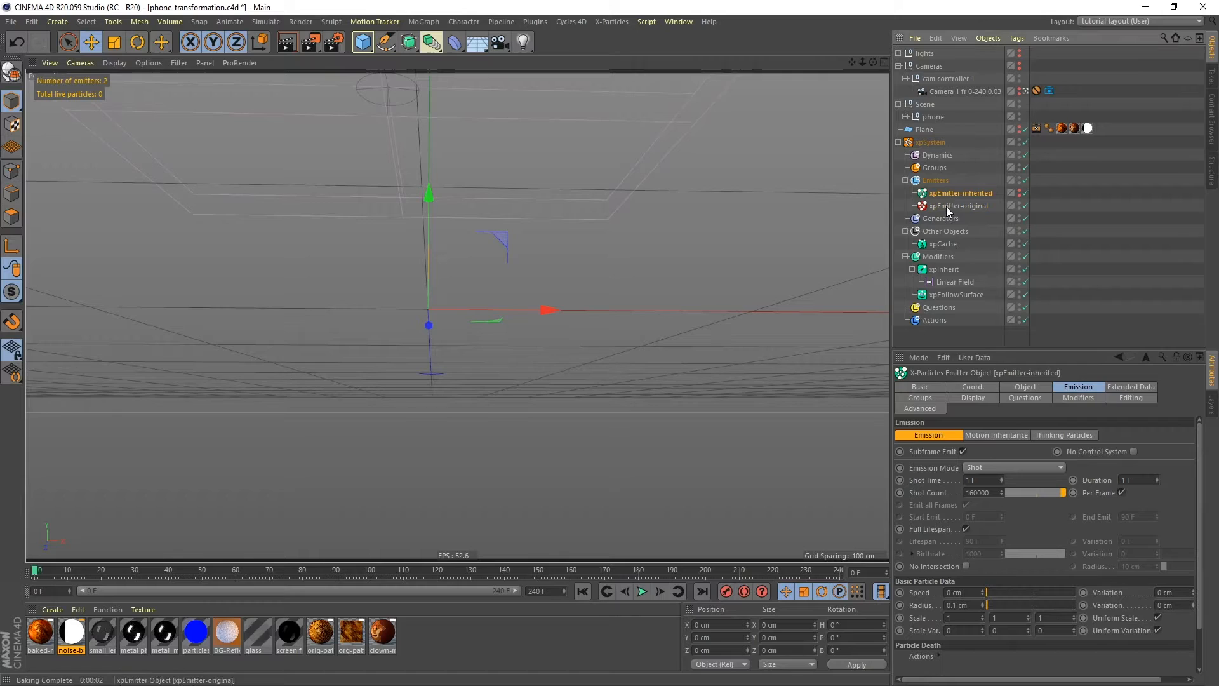
{"action": "left_click", "coordinate": [948, 207]}
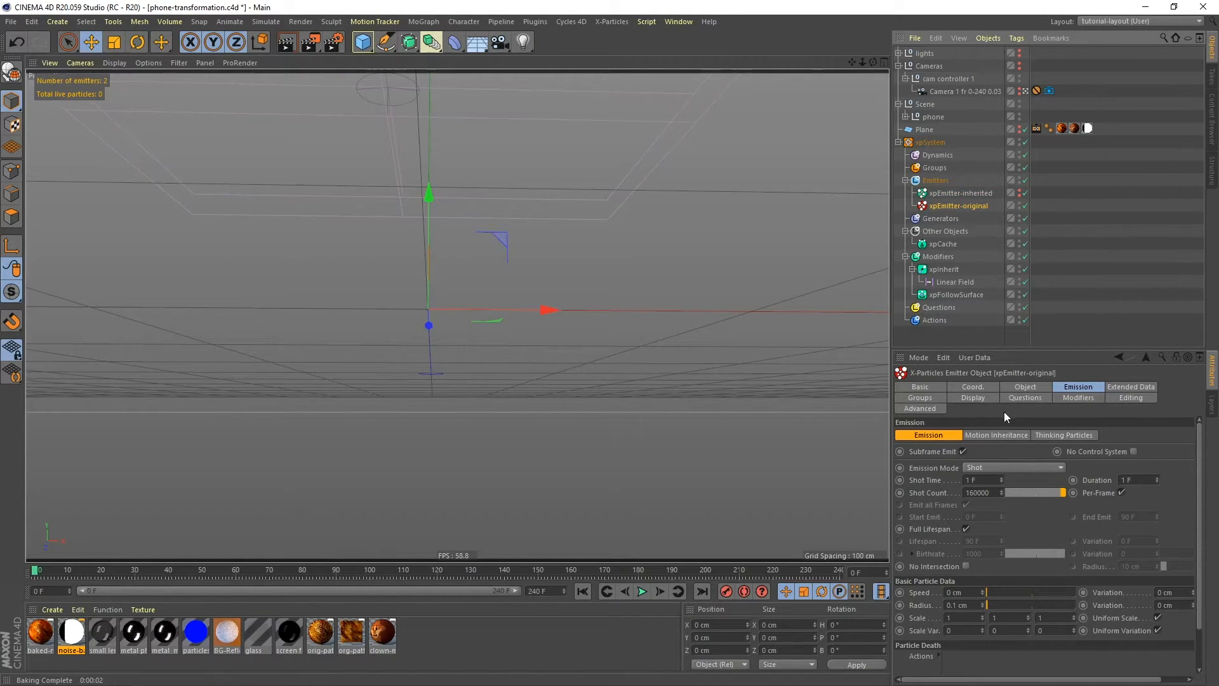
- Build the particle cache with xpCache and check the cached animation, ending at frame 74
{"action": "left_click", "coordinate": [950, 244]}
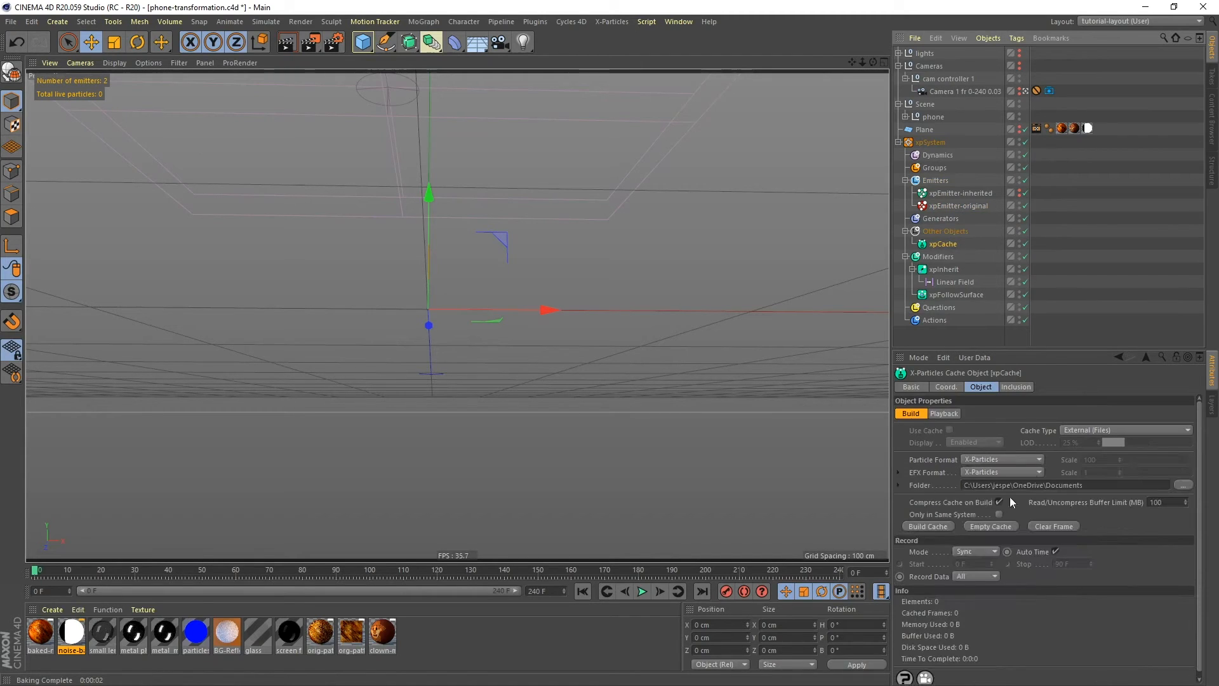
{"action": "left_click", "coordinate": [931, 526]}
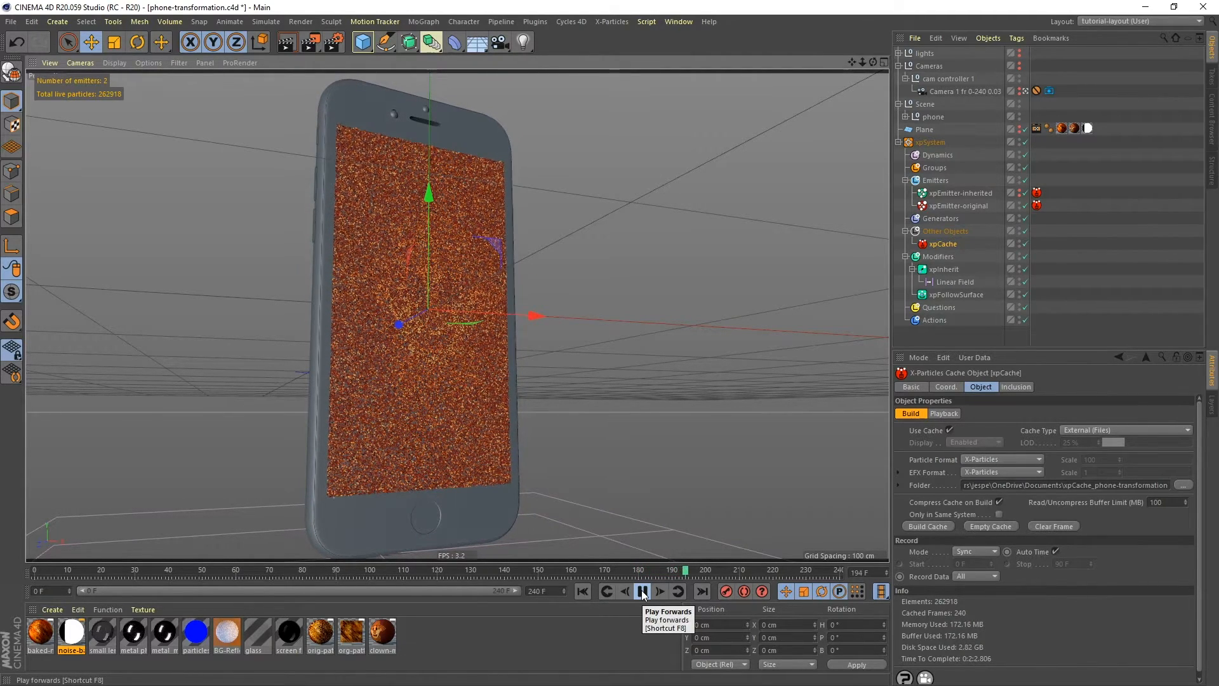
{"action": "left_click", "coordinate": [642, 592]}
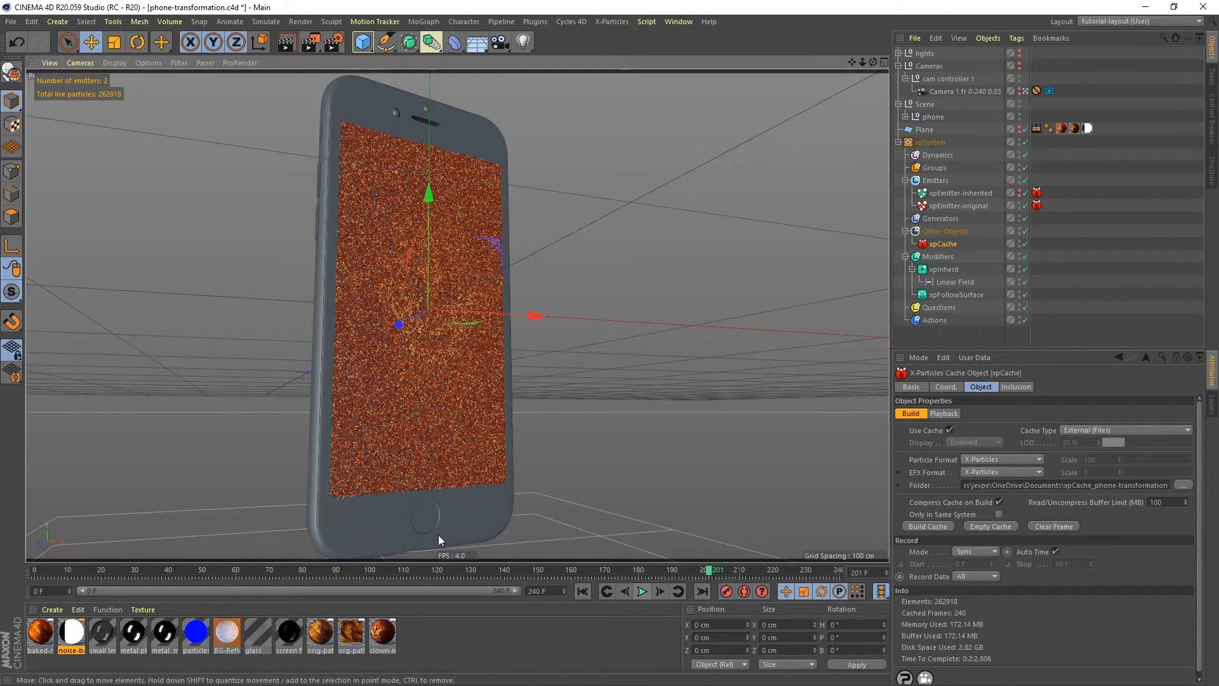
{"action": "left_click", "coordinate": [310, 569]}
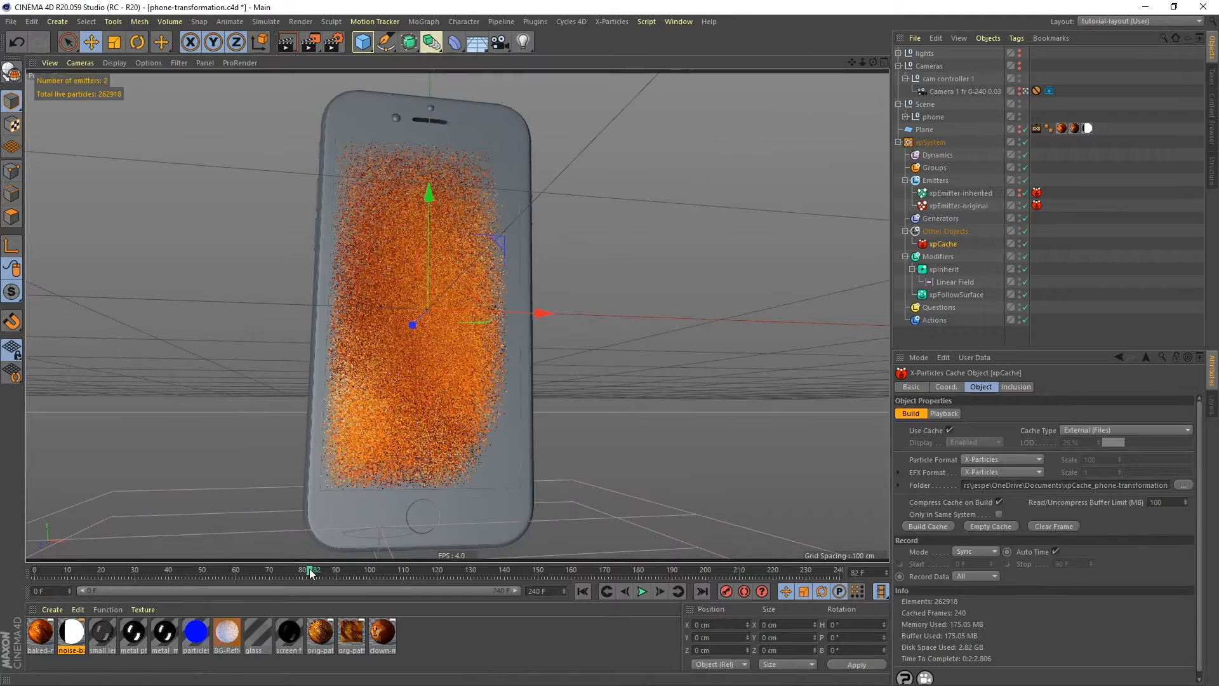
{"action": "left_click_drag", "start_coordinate": [329, 569], "coordinate": [282, 570]}
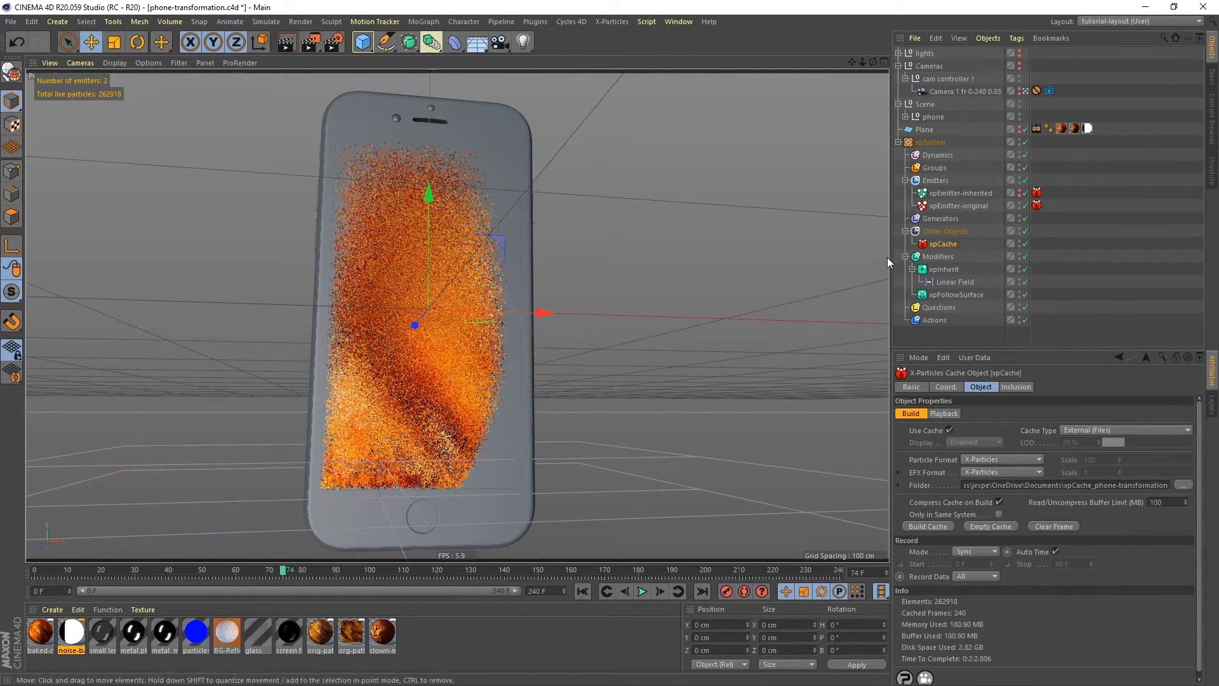
- Switch to the tutorial-cycles layout, start the Cycles 4D Real-Time Preview, and widen the viewport and preview areas
{"action": "left_click", "coordinate": [1174, 23]}
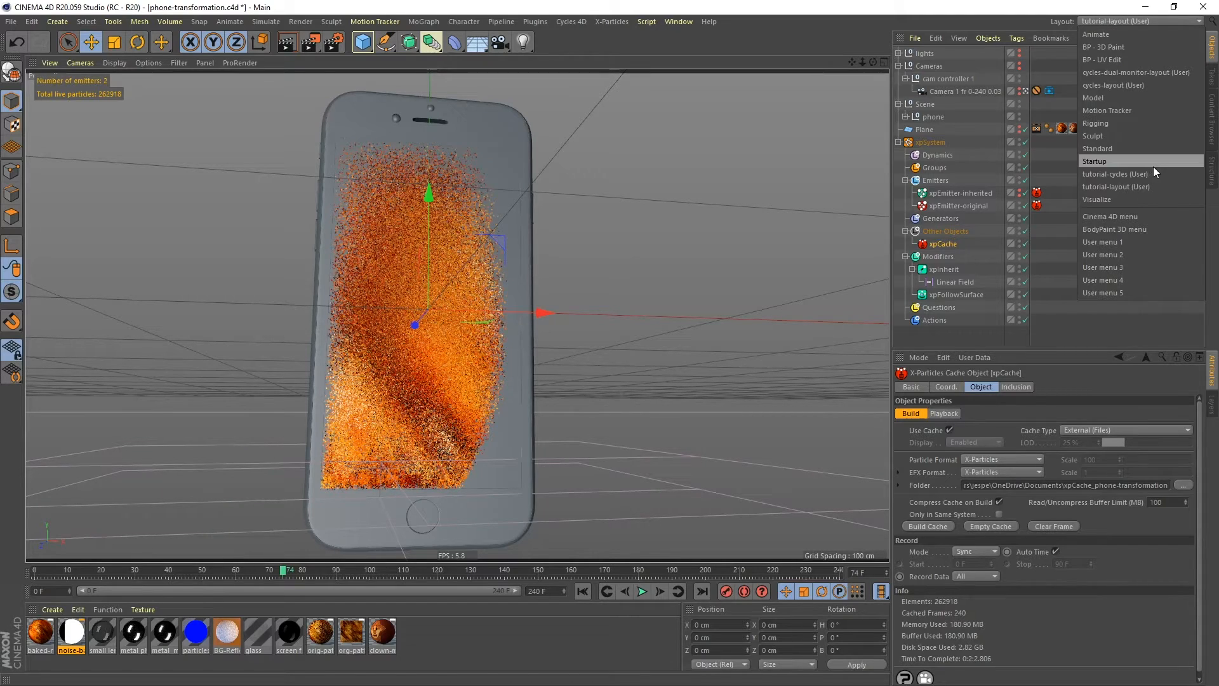
{"action": "left_click", "coordinate": [1120, 174]}
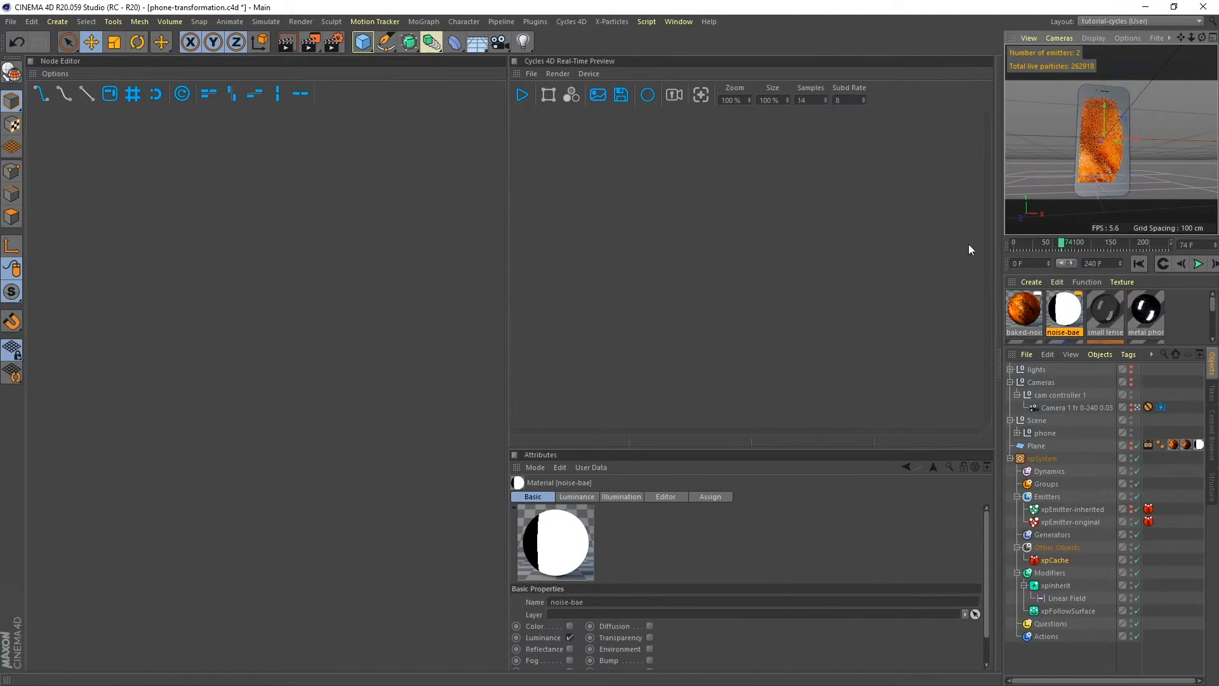
{"action": "left_click_drag", "start_coordinate": [1001, 216], "coordinate": [922, 216]}
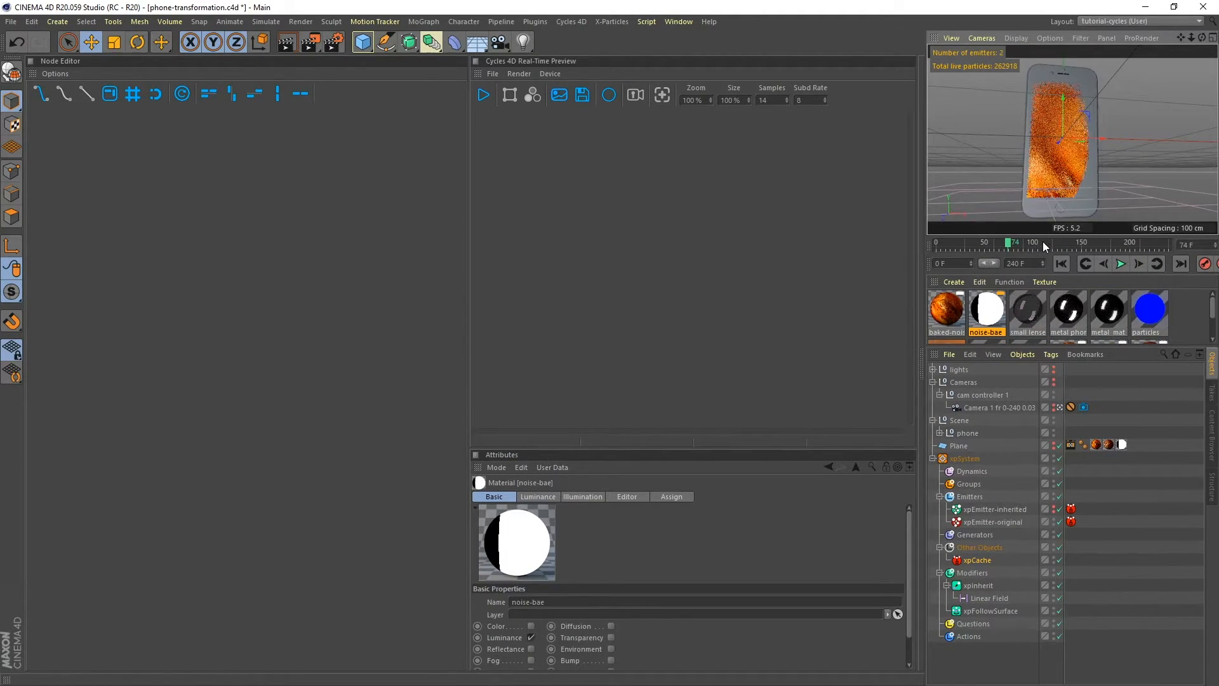
{"action": "left_click", "coordinate": [486, 95]}
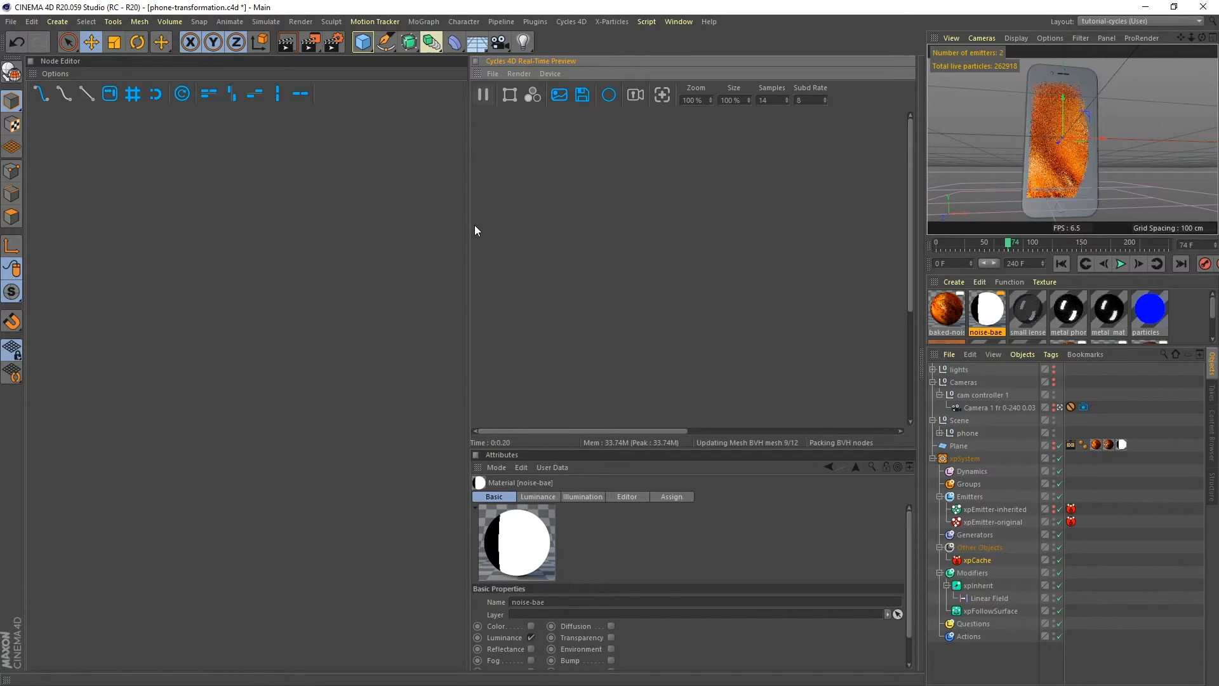
{"action": "left_click_drag", "start_coordinate": [470, 225], "coordinate": [337, 222]}
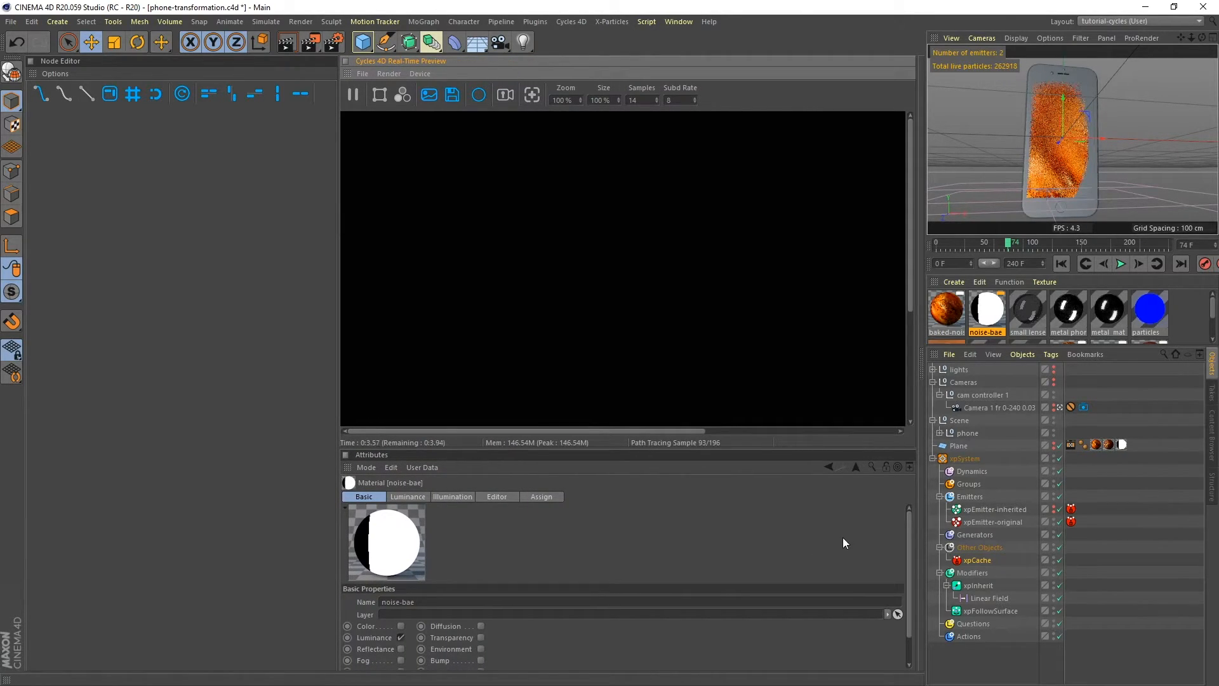
- Make the lights group visible and enlarge the Real-Time Preview to show the lit phone
{"action": "left_click", "coordinate": [934, 369]}
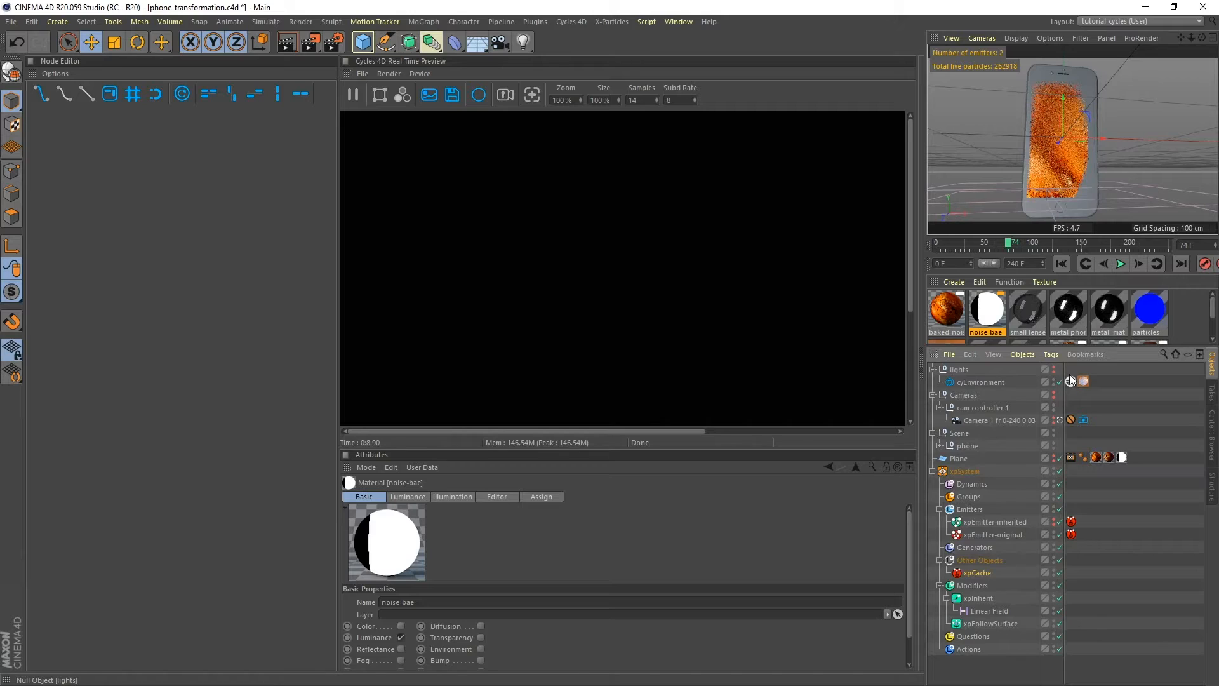
{"action": "left_click", "coordinate": [1053, 369]}
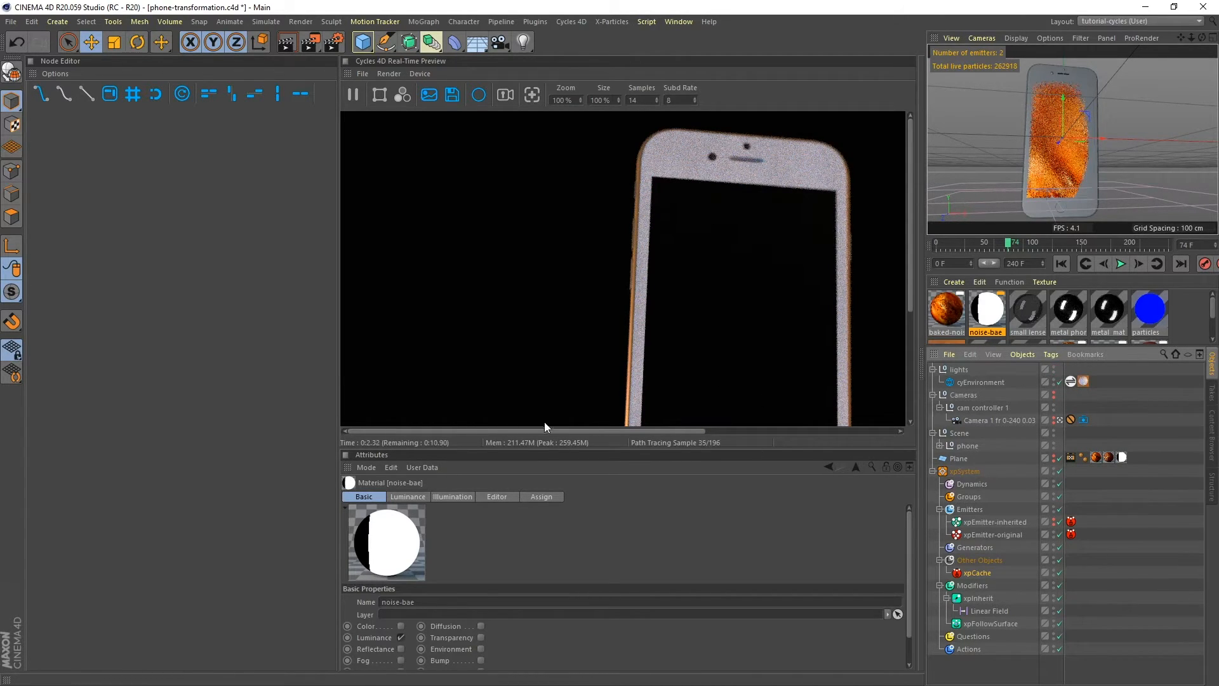
{"action": "left_click_drag", "start_coordinate": [764, 447], "coordinate": [752, 563]}
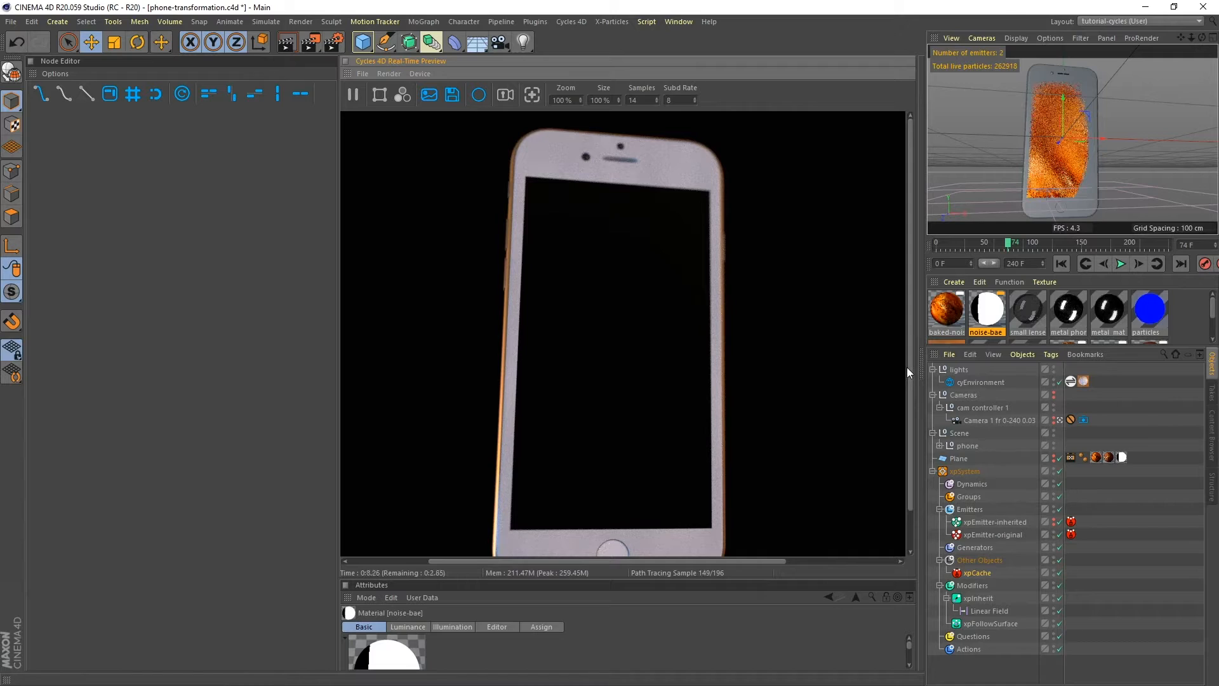
{"action": "left_click_drag", "start_coordinate": [906, 367], "coordinate": [903, 421]}
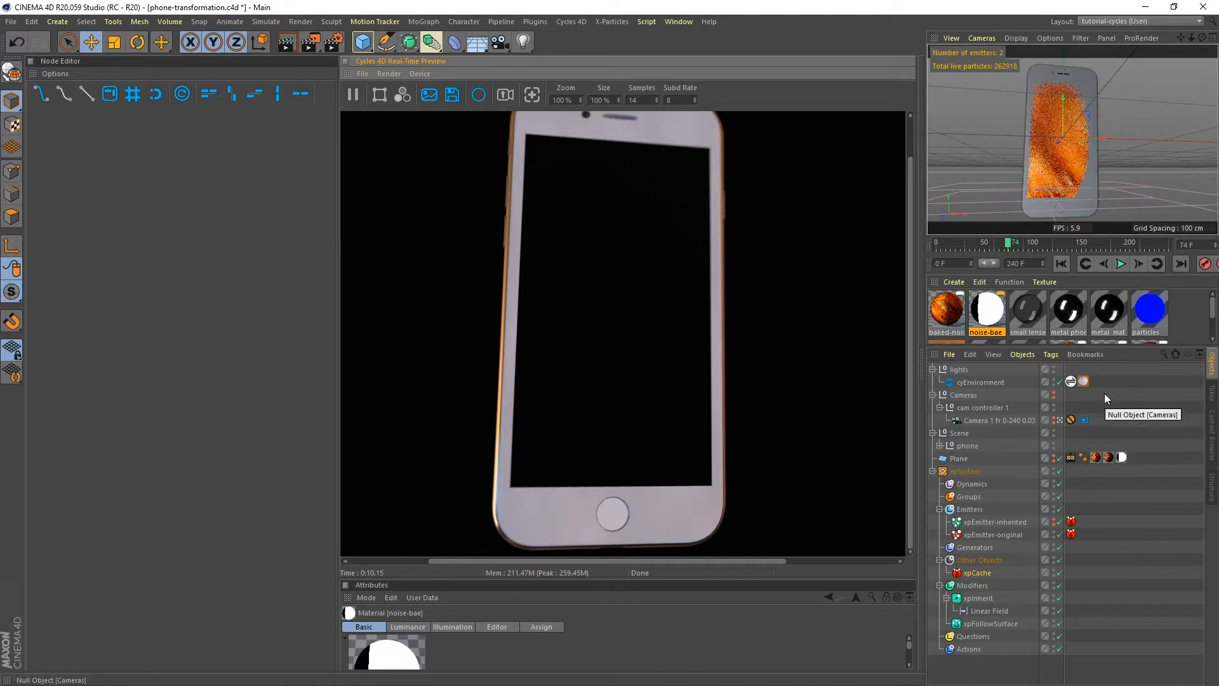
- Examine the particles material's node setup, from Particle Info color through Emission to Output
{"action": "left_click", "coordinate": [1150, 309]}
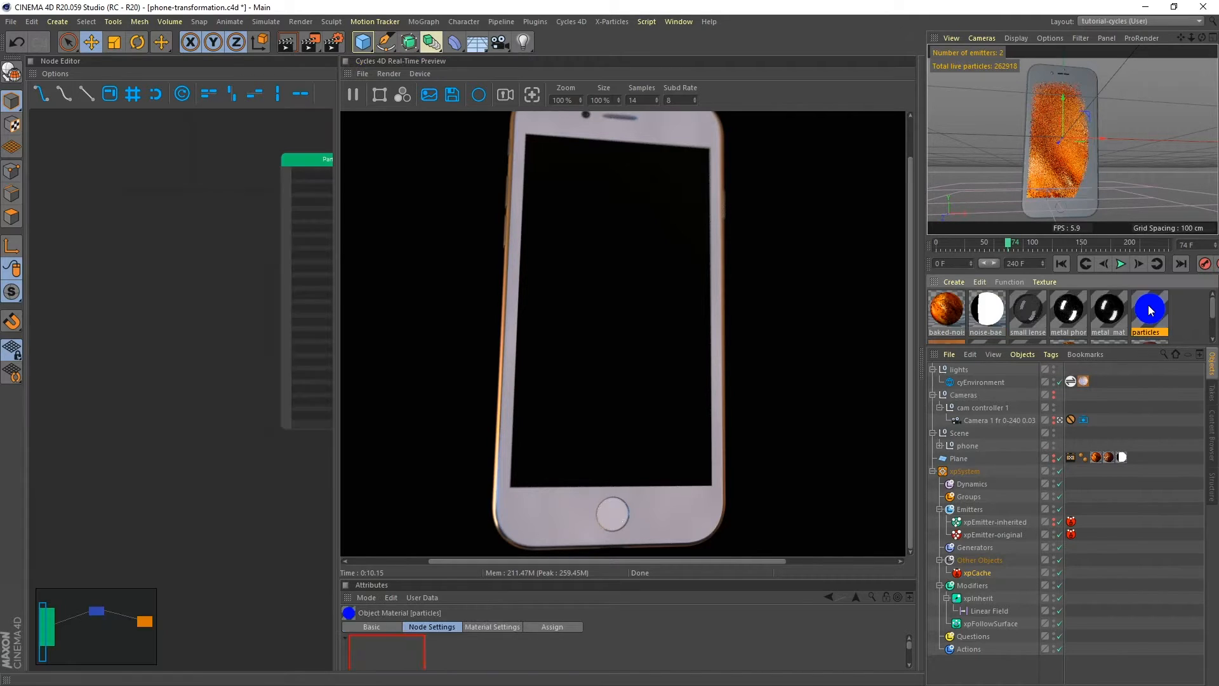
{"action": "middle_click_drag", "start_coordinate": [266, 335], "coordinate": [136, 354]}
{"action": "scroll", "coordinate": [287, 352], "scroll_direction": "down", "scroll_amount": 2}
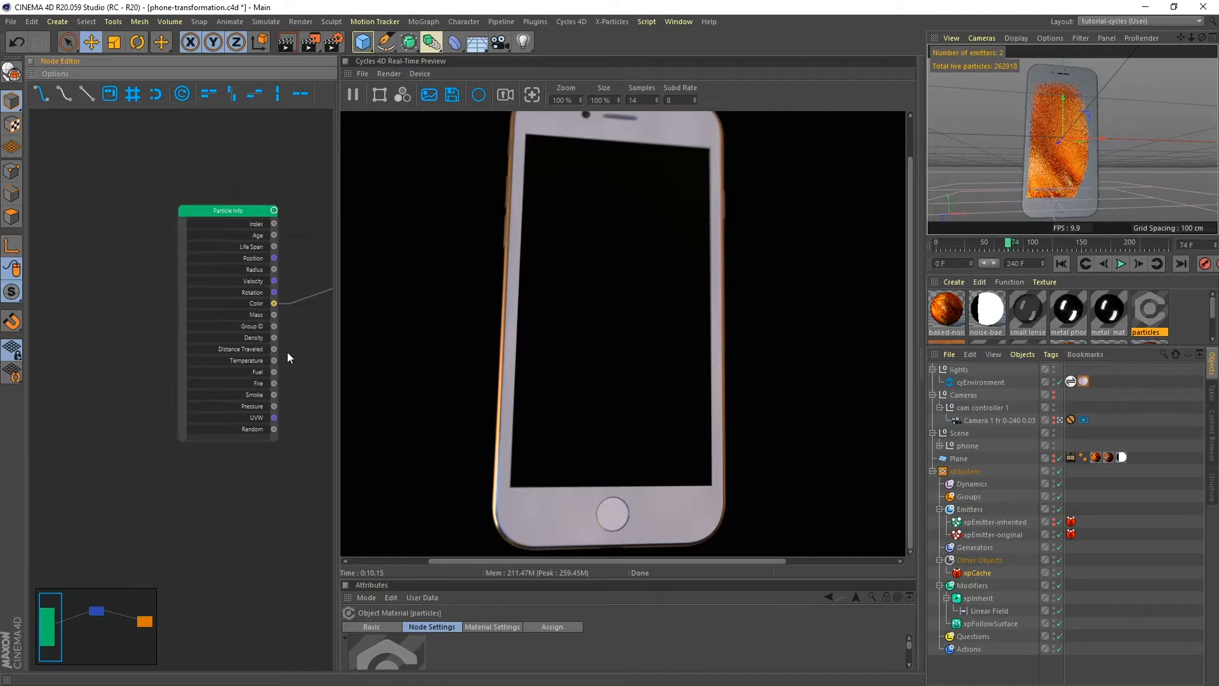
{"action": "middle_click_drag", "start_coordinate": [288, 349], "coordinate": [205, 363]}
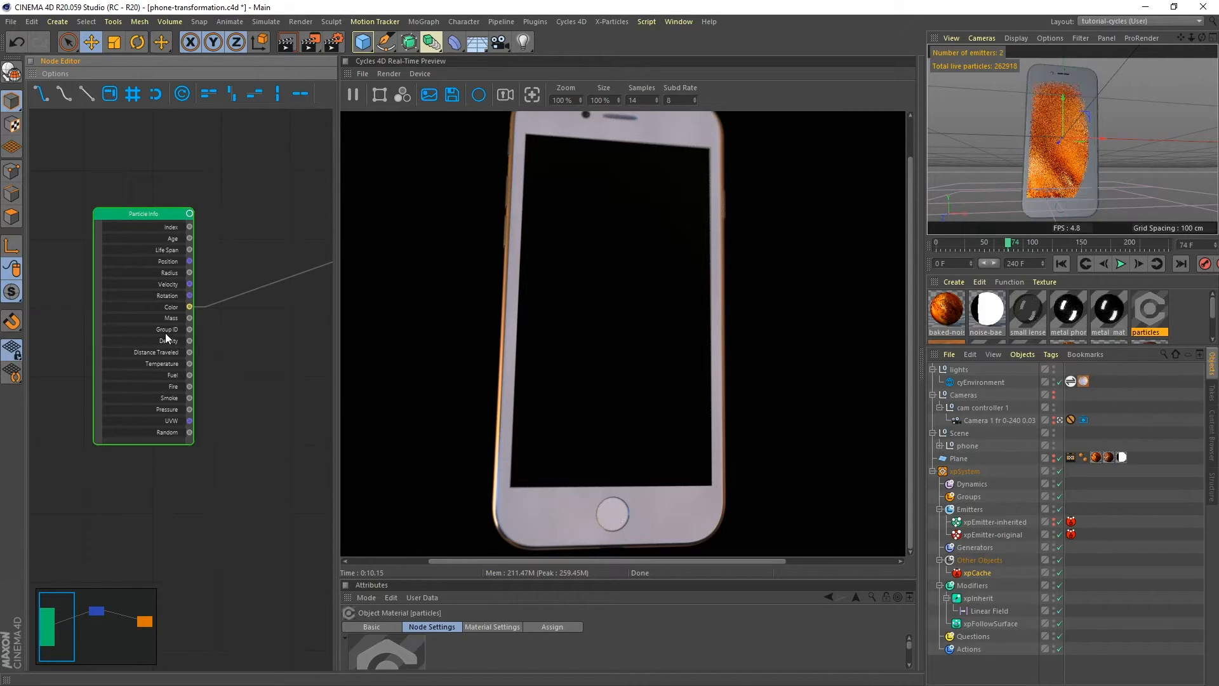
{"action": "middle_click_drag", "start_coordinate": [265, 259], "coordinate": [177, 271]}
{"action": "scroll", "coordinate": [254, 250], "scroll_direction": "down", "scroll_amount": 2}
{"action": "middle_click_drag", "start_coordinate": [270, 275], "coordinate": [87, 340]}
{"action": "scroll", "coordinate": [170, 270], "scroll_direction": "up", "scroll_amount": 2}
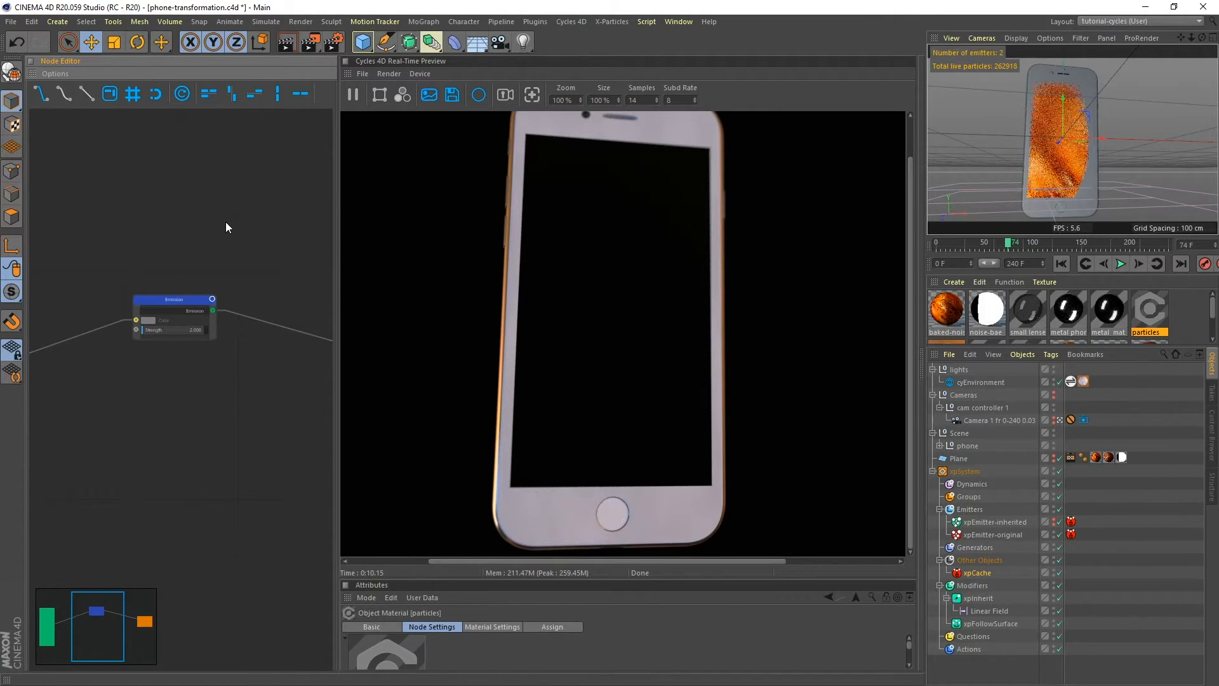
{"action": "left_click", "coordinate": [147, 300]}
{"action": "middle_click_drag", "start_coordinate": [281, 276], "coordinate": [153, 272]}
{"action": "middle_click_drag", "start_coordinate": [261, 281], "coordinate": [224, 257]}
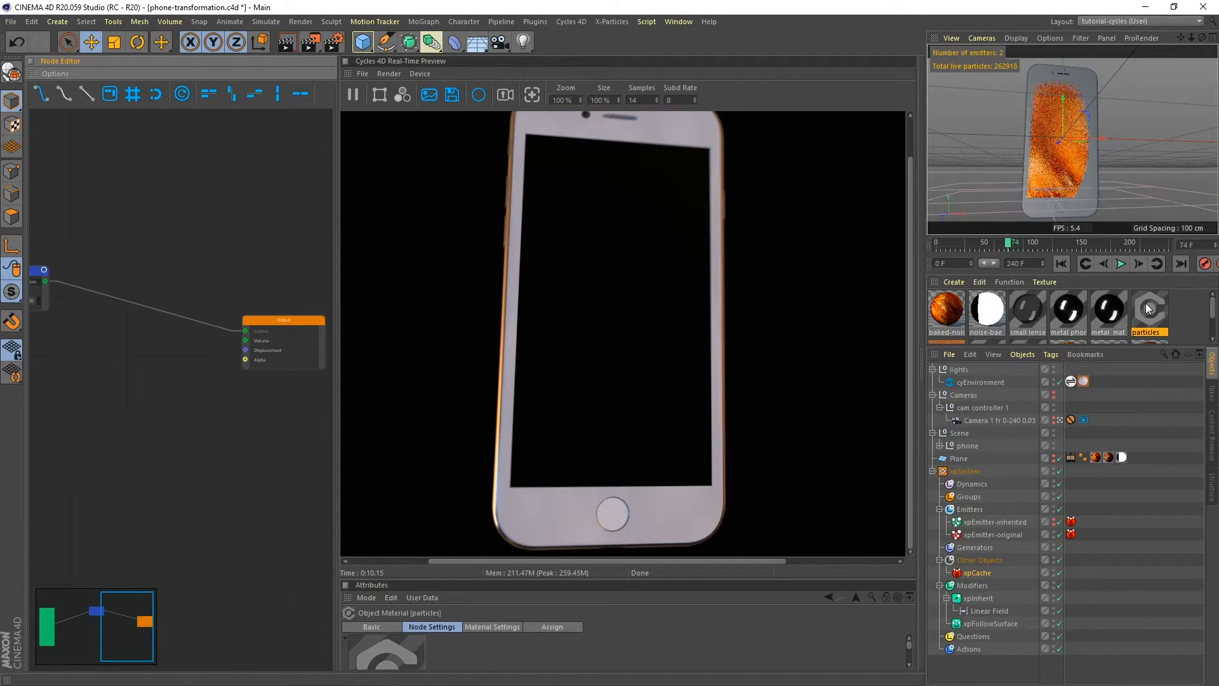
- Apply the particles material to both xpEmitter-inherited and xpEmitter-original
{"action": "left_click_drag", "start_coordinate": [1145, 303], "coordinate": [1047, 471]}
{"action": "left_click_drag", "start_coordinate": [1000, 524], "coordinate": [1000, 520]}
{"action": "left_click_drag", "start_coordinate": [1150, 310], "coordinate": [1002, 535]}
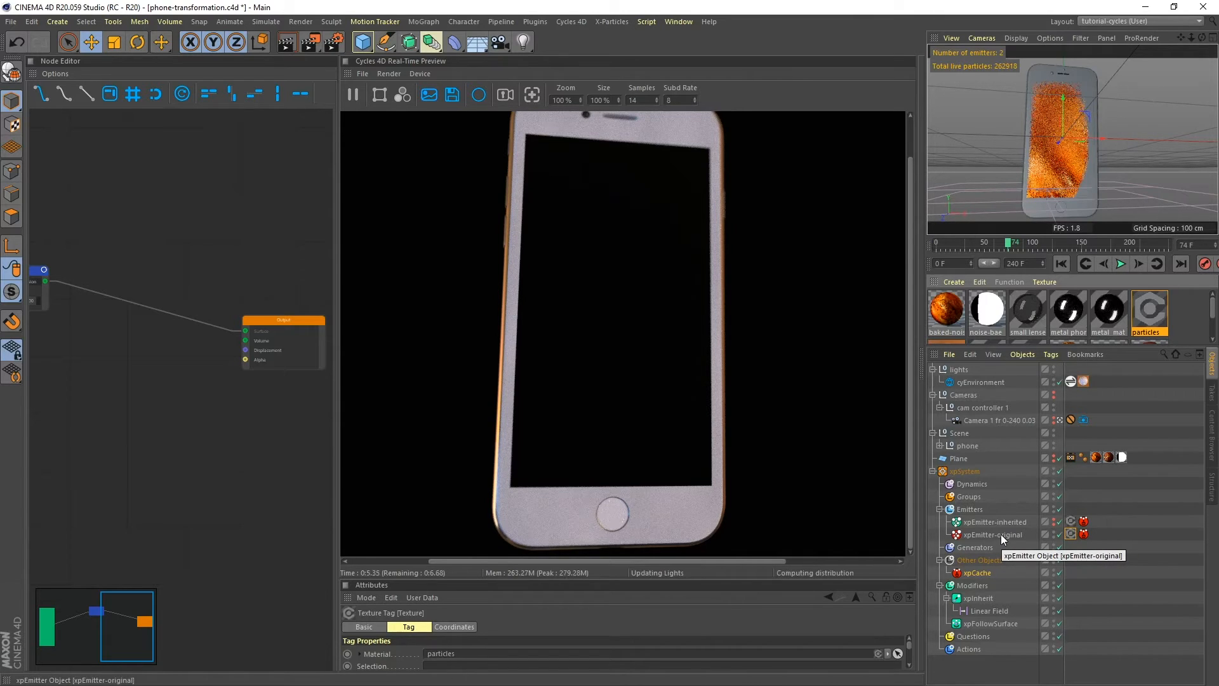
- Add a cyInstance tag to xpEmitter-inherited, copy it to xpEmitter-original, and enlarge the area showing its settings
{"action": "left_click", "coordinate": [984, 521]}
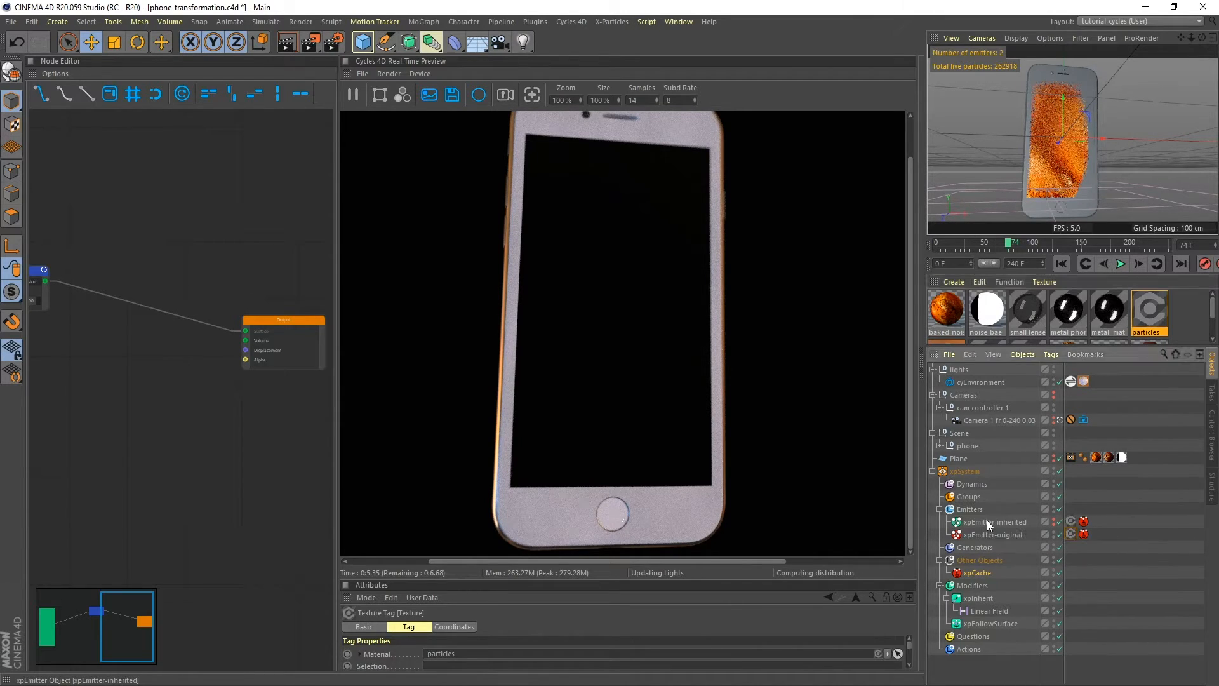
{"action": "right_click", "coordinate": [987, 522]}
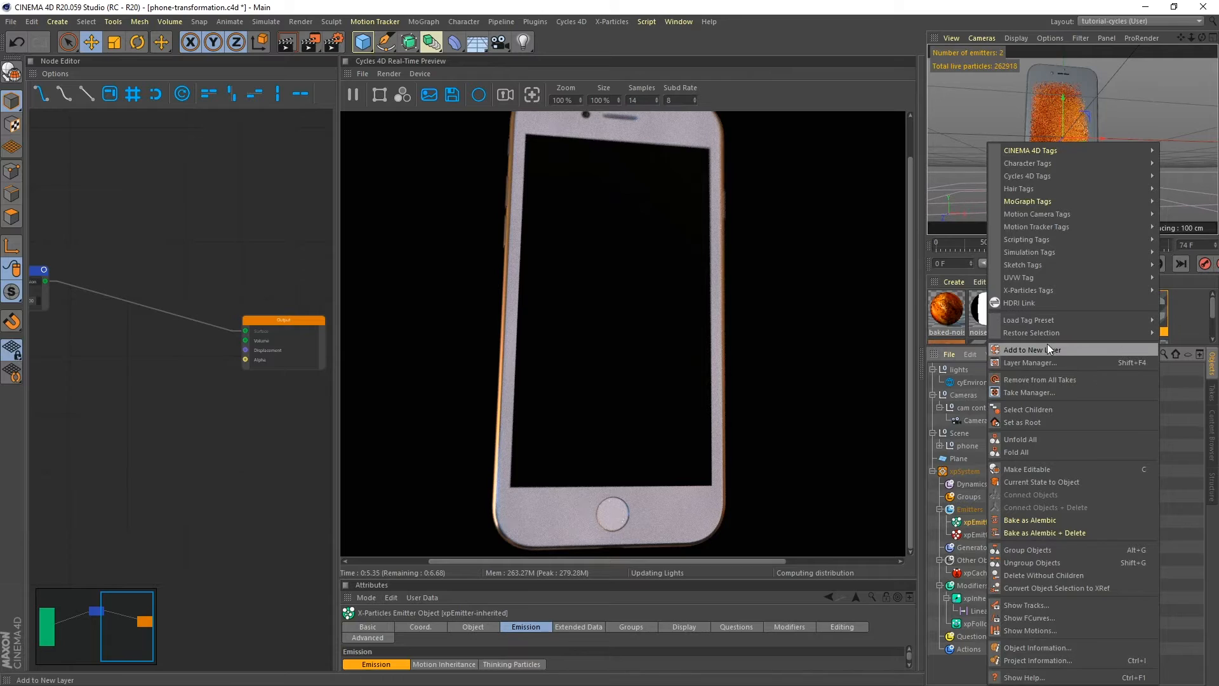
{"action": "mouse_move", "coordinate": [1053, 175]}
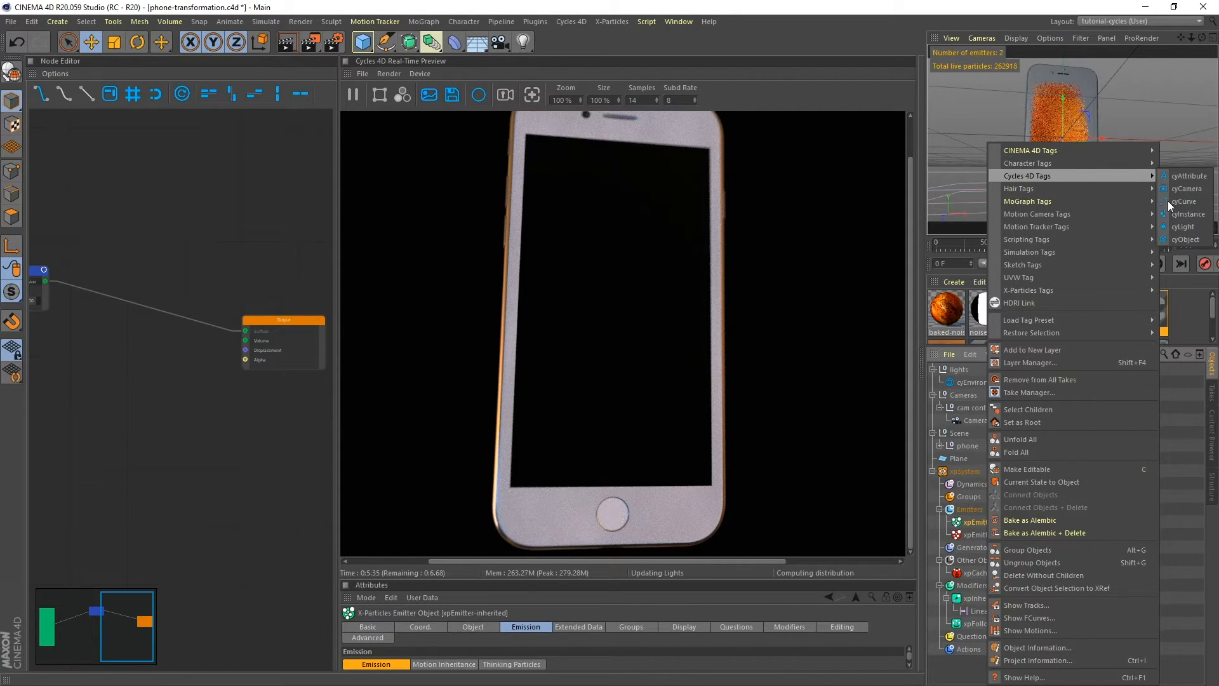
{"action": "left_click", "coordinate": [1189, 215]}
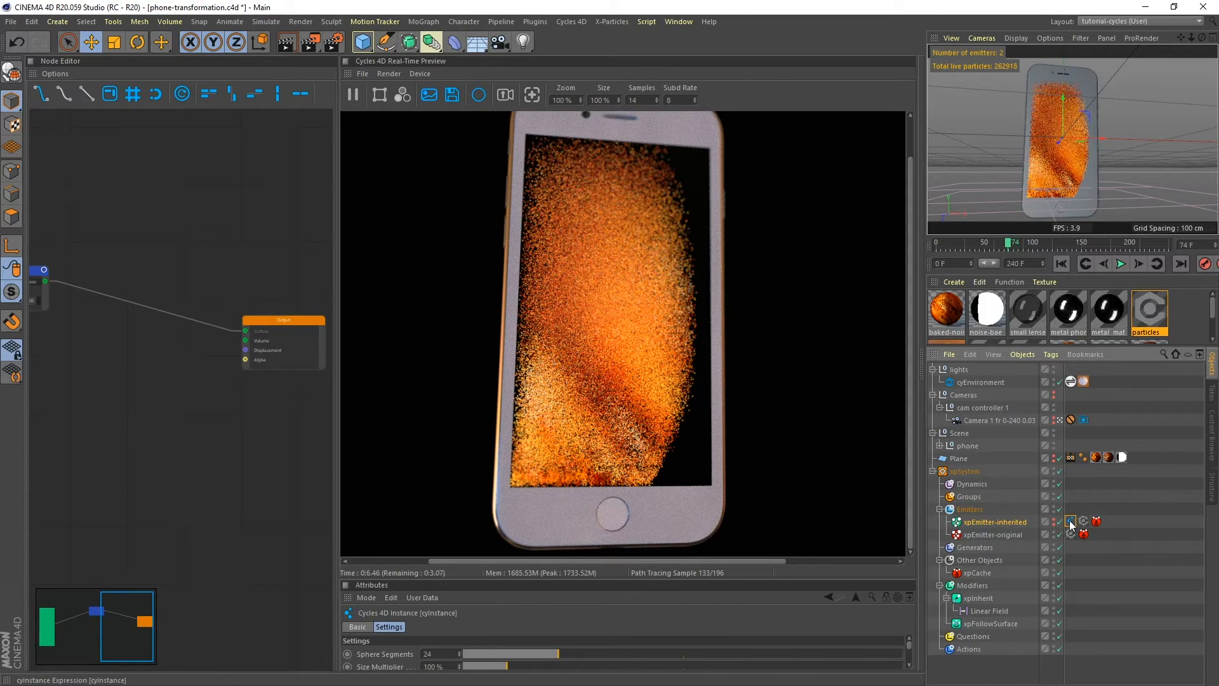
{"action": "left_click_drag", "start_coordinate": [1070, 525], "coordinate": [1096, 535], "text": "ctrl"}
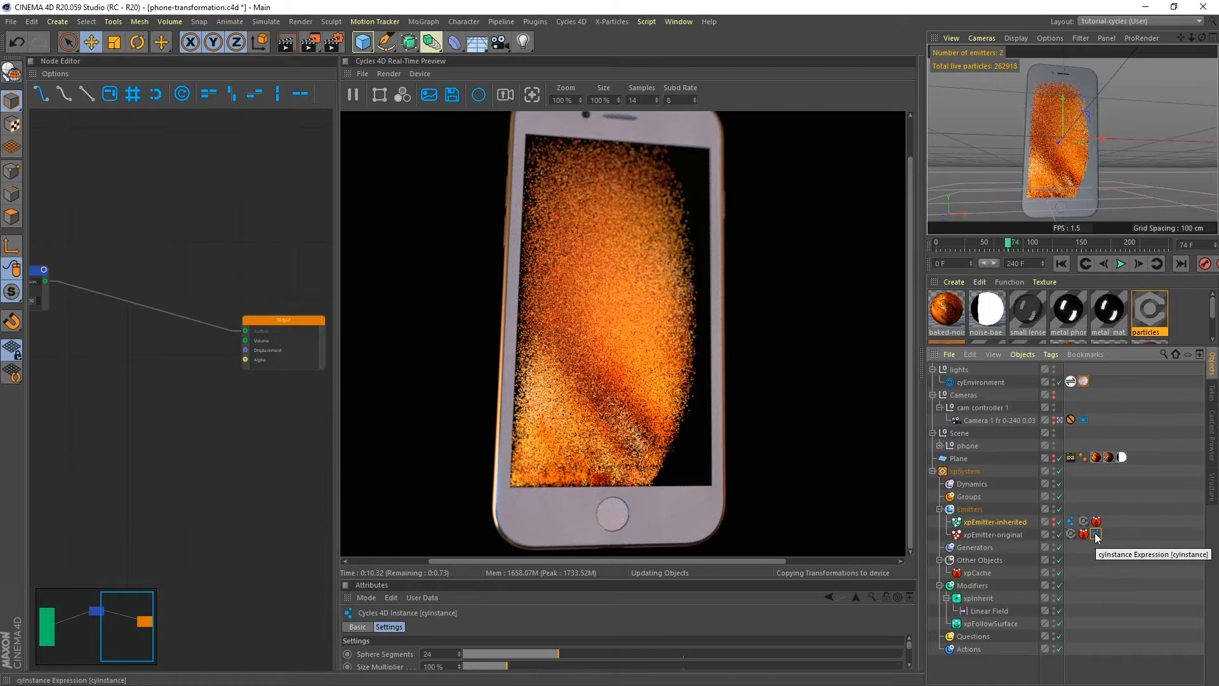
{"action": "left_click_drag", "start_coordinate": [735, 580], "coordinate": [735, 481]}
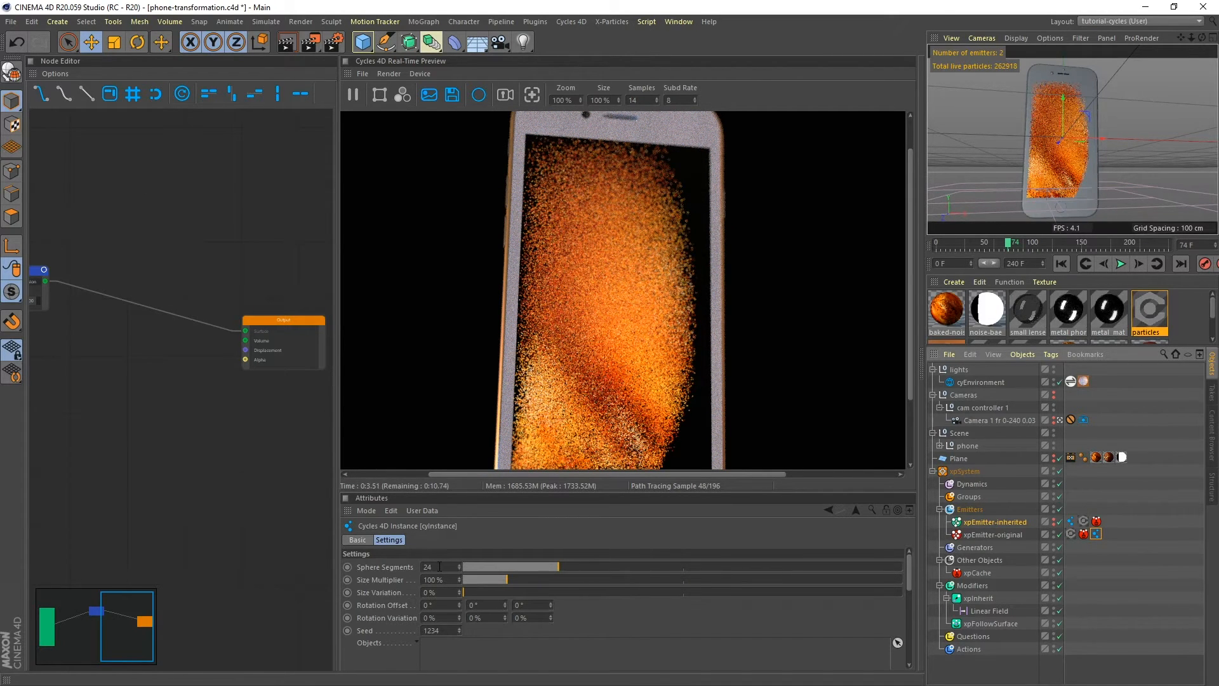
- Set Sphere Segments to 12 on the cyInstance tags of both xpEmitter-original and xpEmitter-inherited
{"action": "double_click", "coordinate": [438, 567]}
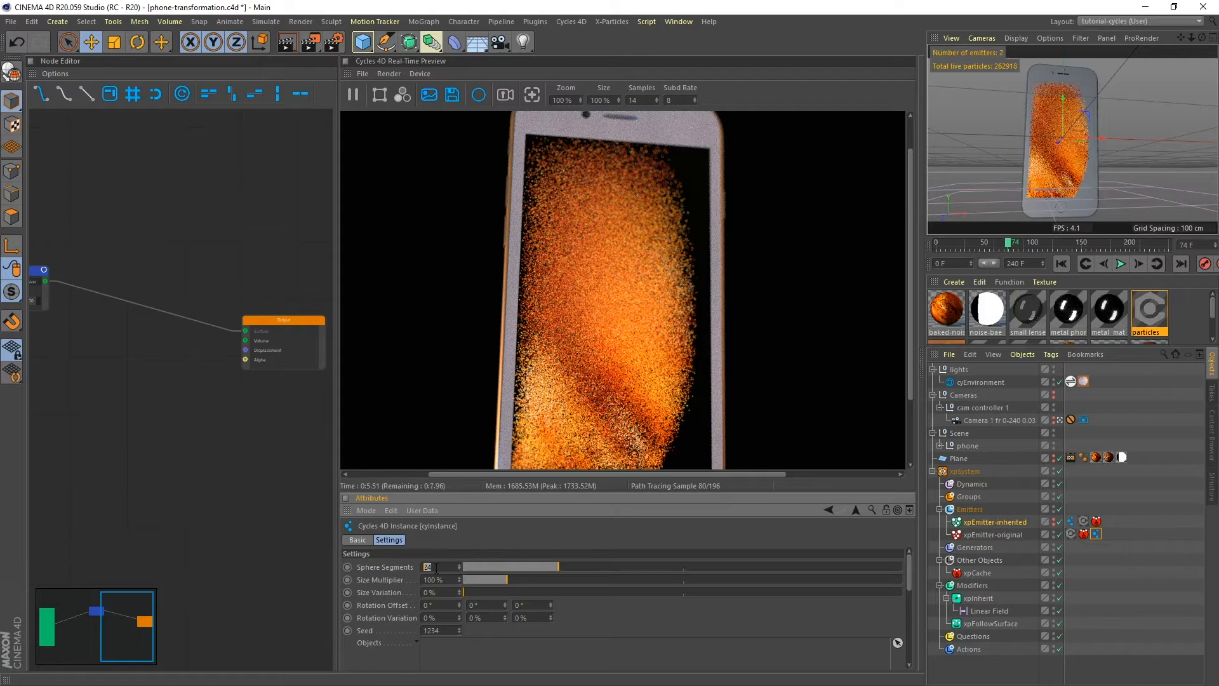
{"action": "type", "text": "12"}
{"action": "key", "text": "Return"}
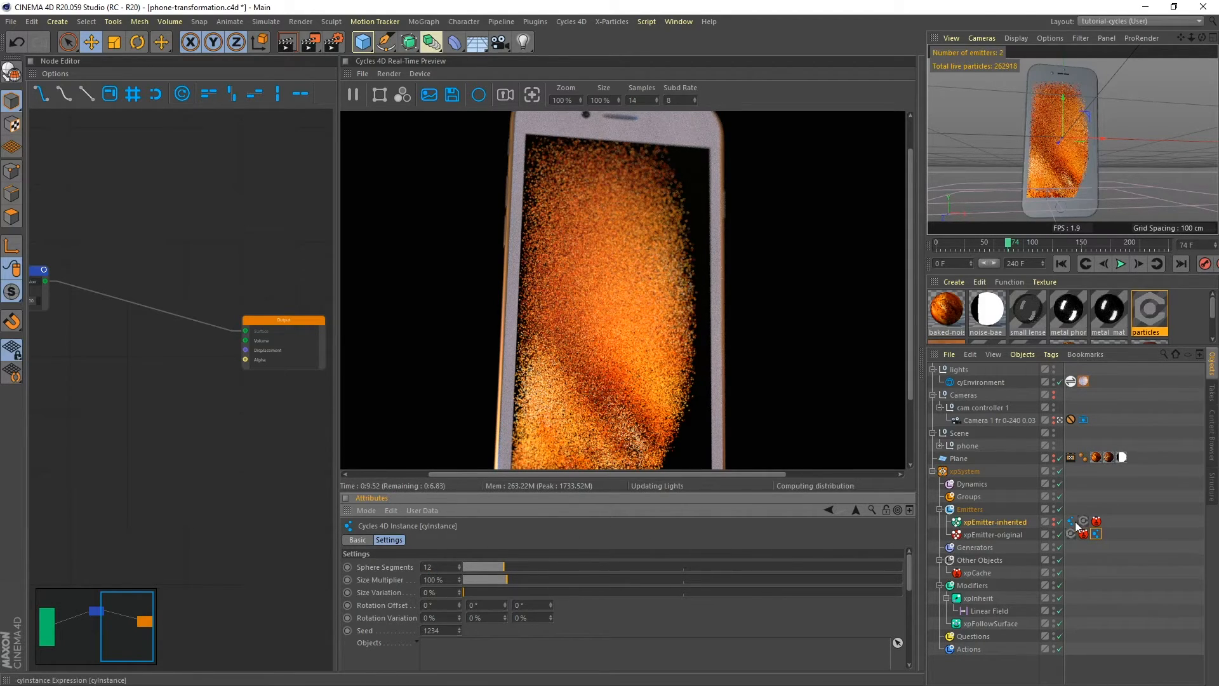
{"action": "key", "text": "ctrl+z"}
{"action": "double_click", "coordinate": [437, 567]}
{"action": "type", "text": "12"}
{"action": "key", "text": "Return"}
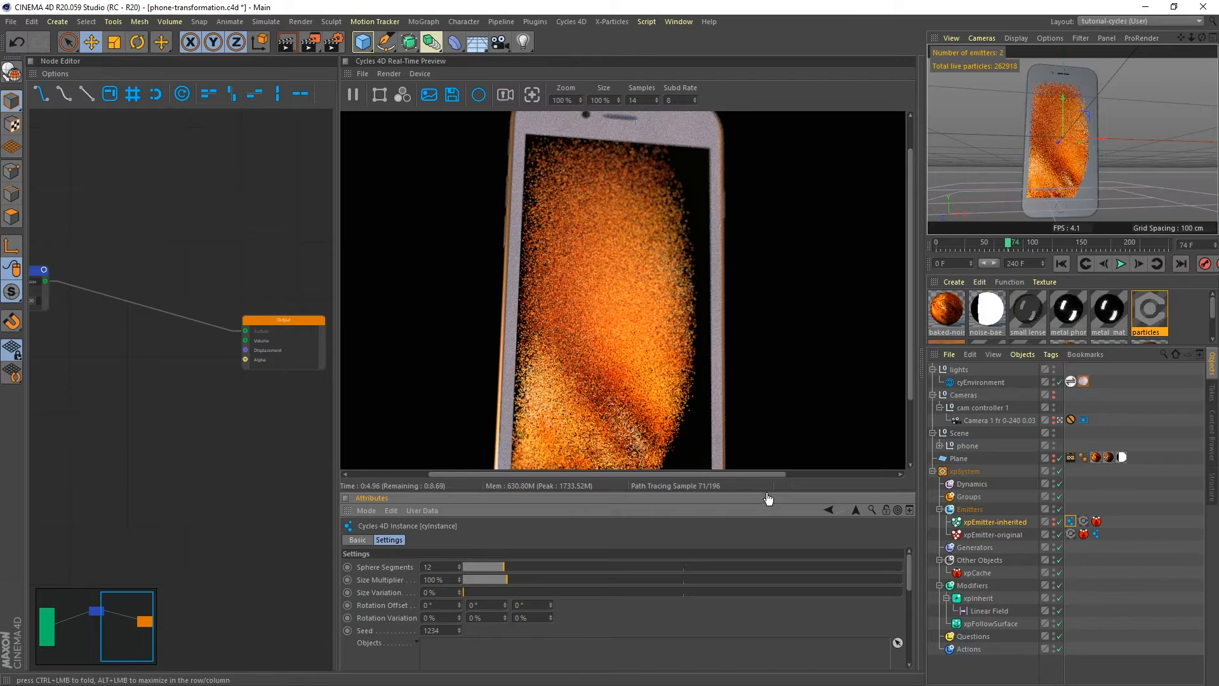
- Enlarge the Real-Time Preview to show the whole phone and check the render at frames 126, 164 and about 185
{"action": "left_click_drag", "start_coordinate": [768, 493], "coordinate": [771, 572]}
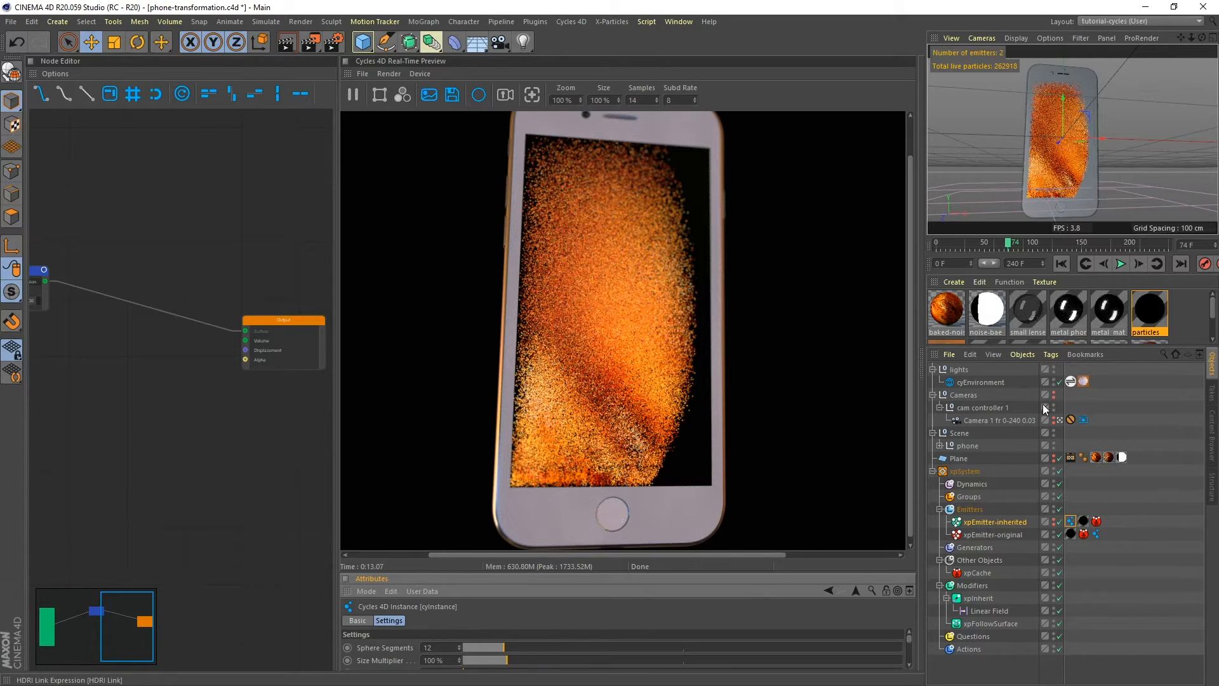
{"action": "left_click", "coordinate": [1057, 241]}
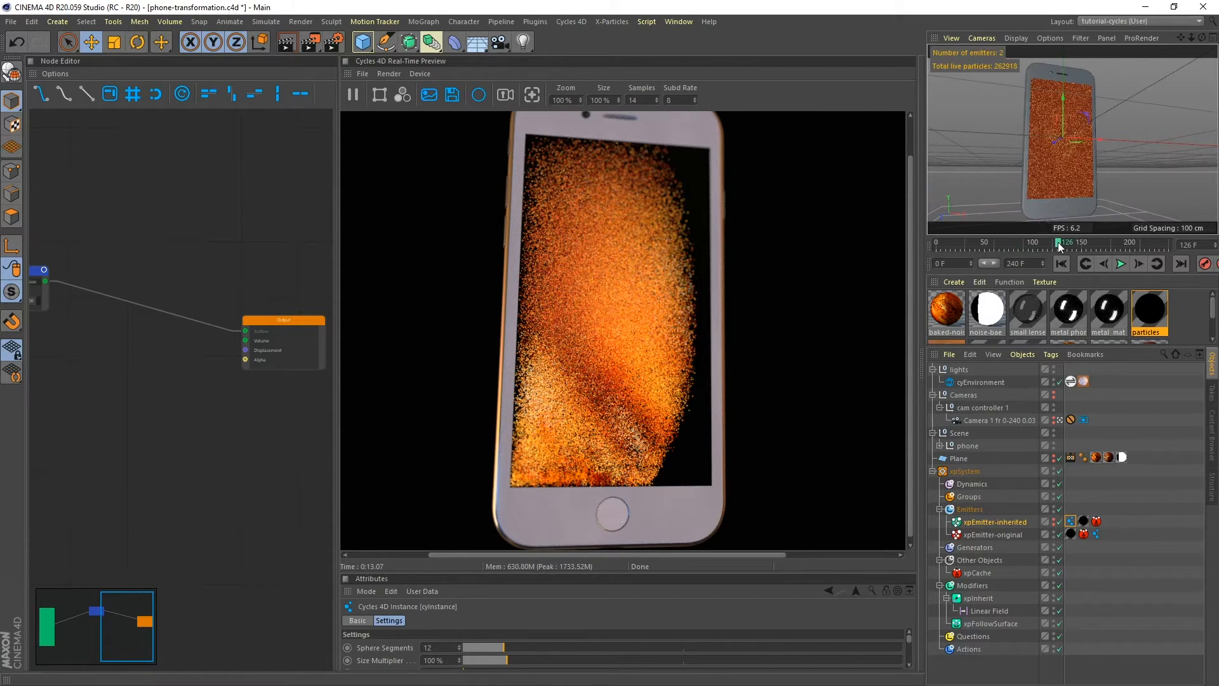
{"action": "left_click", "coordinate": [1095, 242]}
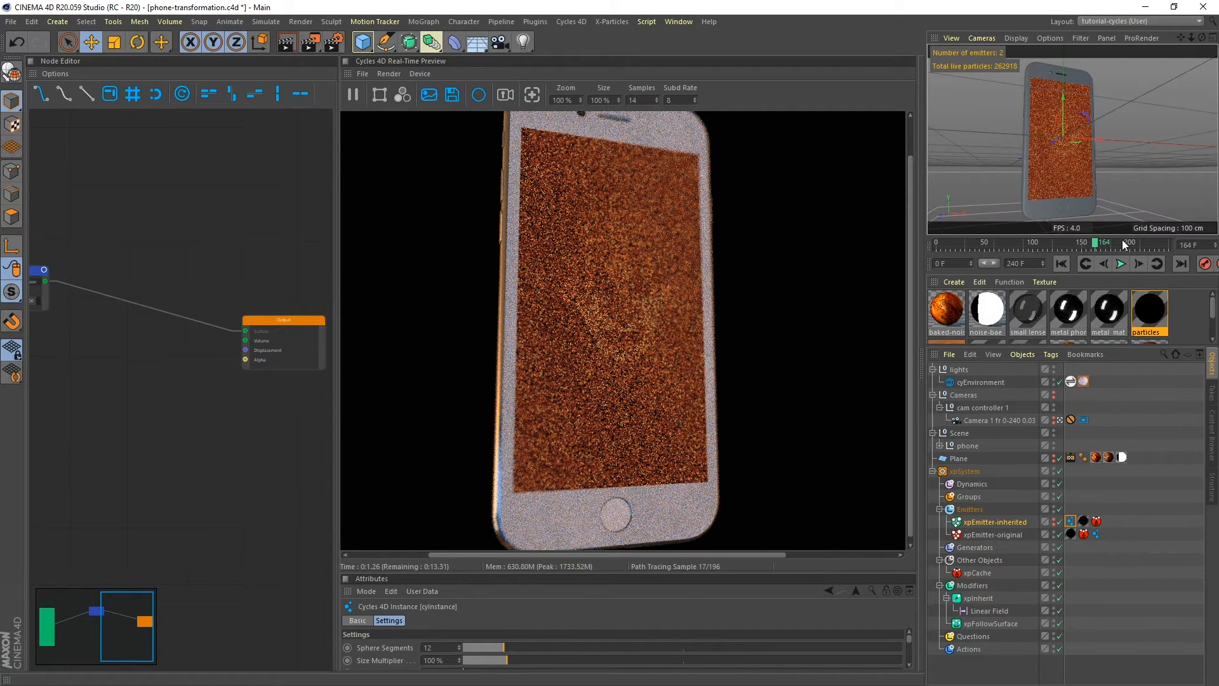
{"action": "left_click", "coordinate": [1117, 246]}
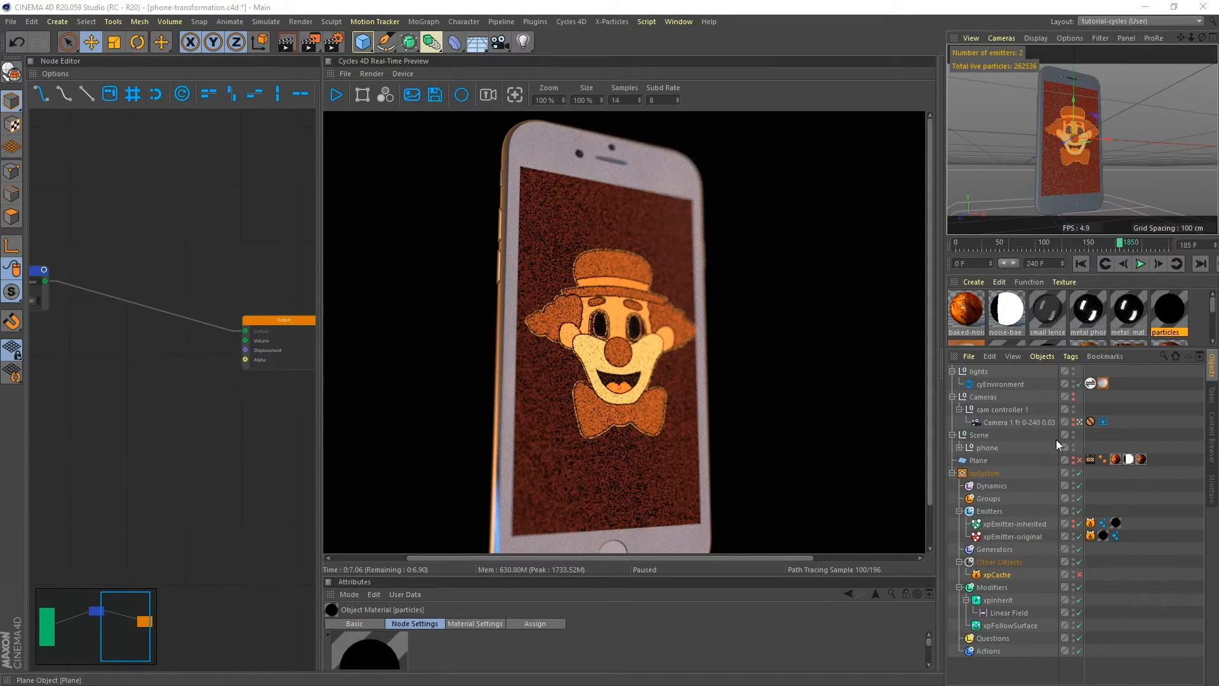
- Open the clown-mat material and examine the Colorize, Transform and Bitmap layers of its Color channel's Layer shader
{"action": "left_click_drag", "start_coordinate": [1213, 307], "coordinate": [1218, 320]}
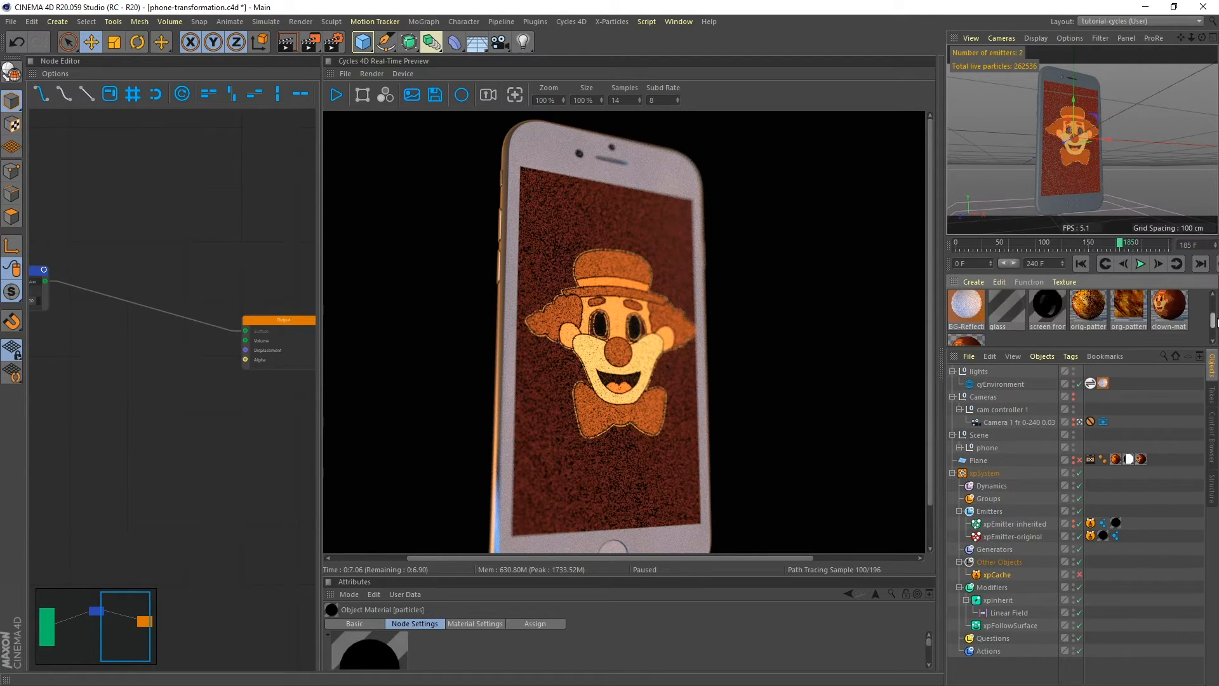
{"action": "left_click", "coordinate": [1172, 305]}
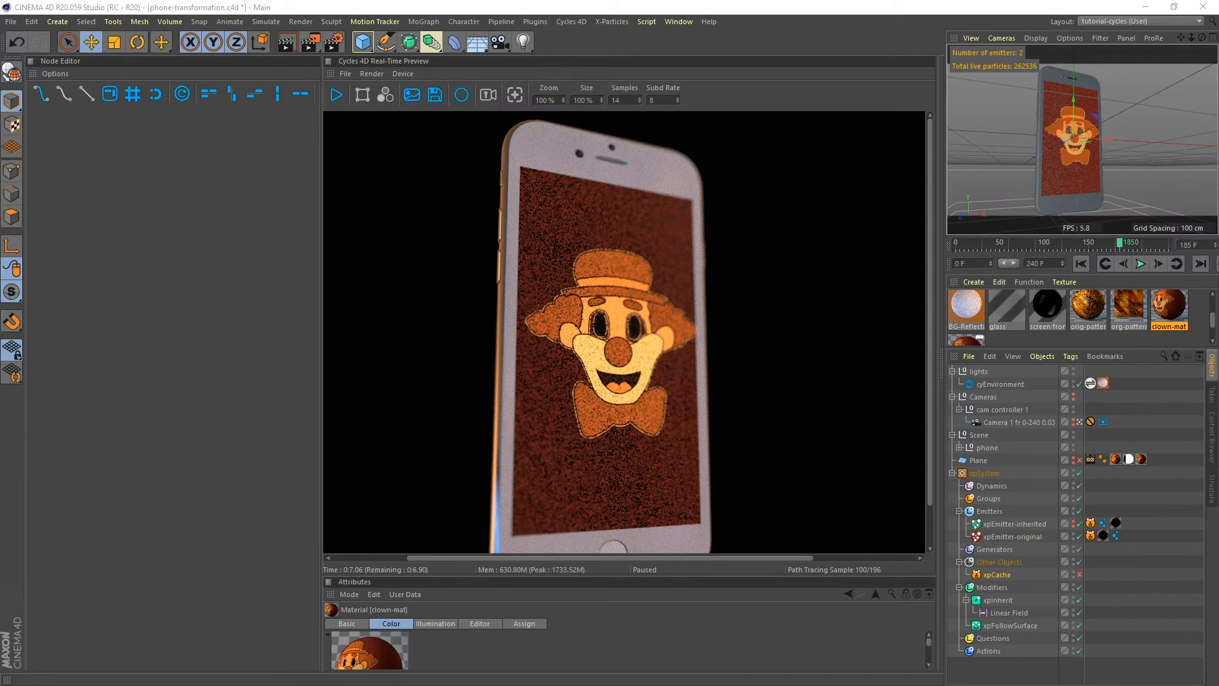
{"action": "double_click", "coordinate": [1172, 305]}
{"action": "left_click_drag", "start_coordinate": [1045, 180], "coordinate": [743, 147]}
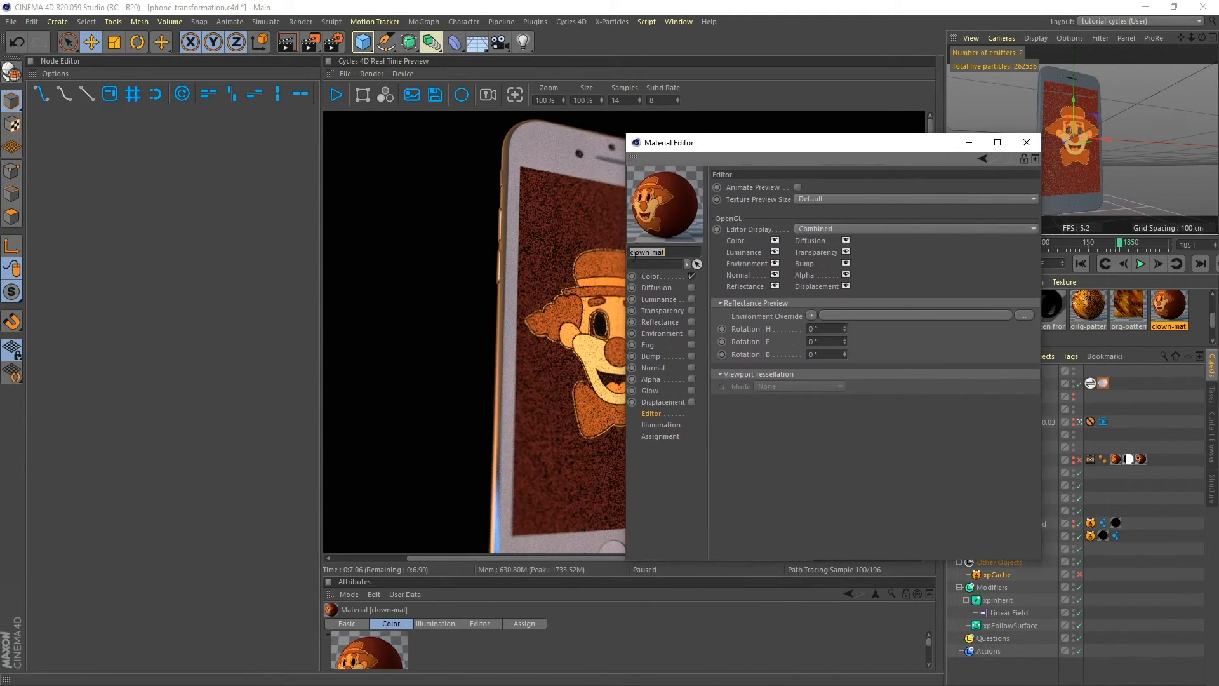
{"action": "left_click", "coordinate": [654, 276]}
{"action": "left_click", "coordinate": [920, 277]}
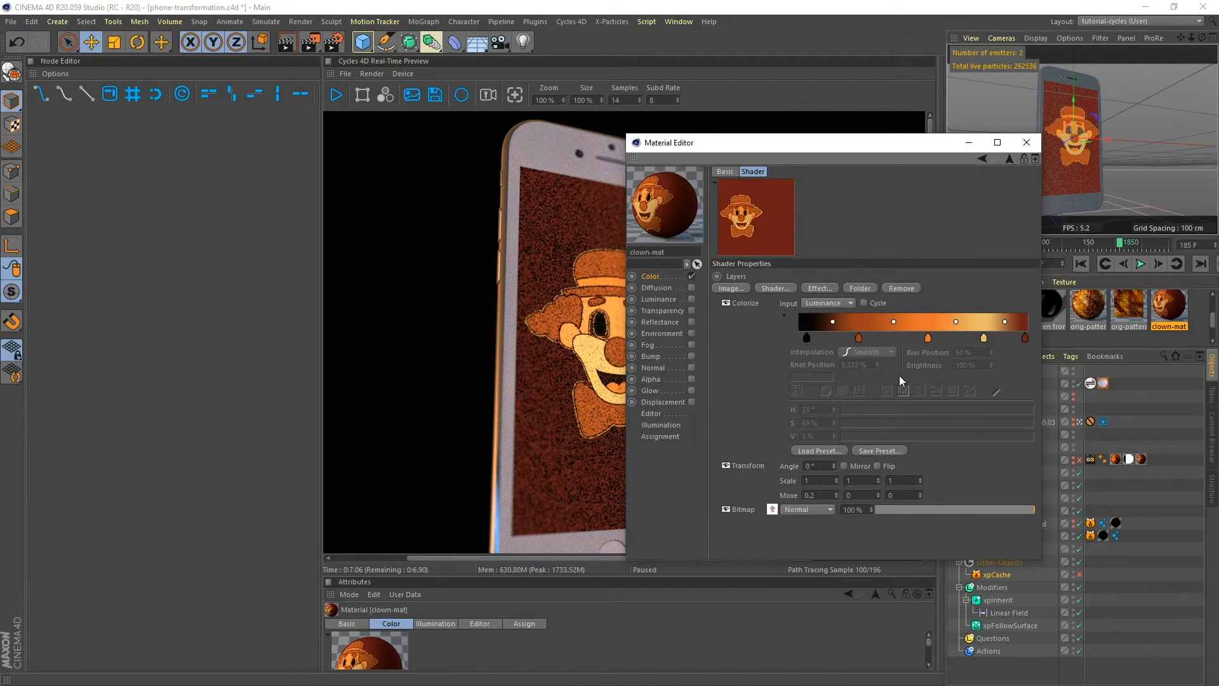
{"action": "left_click_drag", "start_coordinate": [826, 143], "coordinate": [924, 110]}
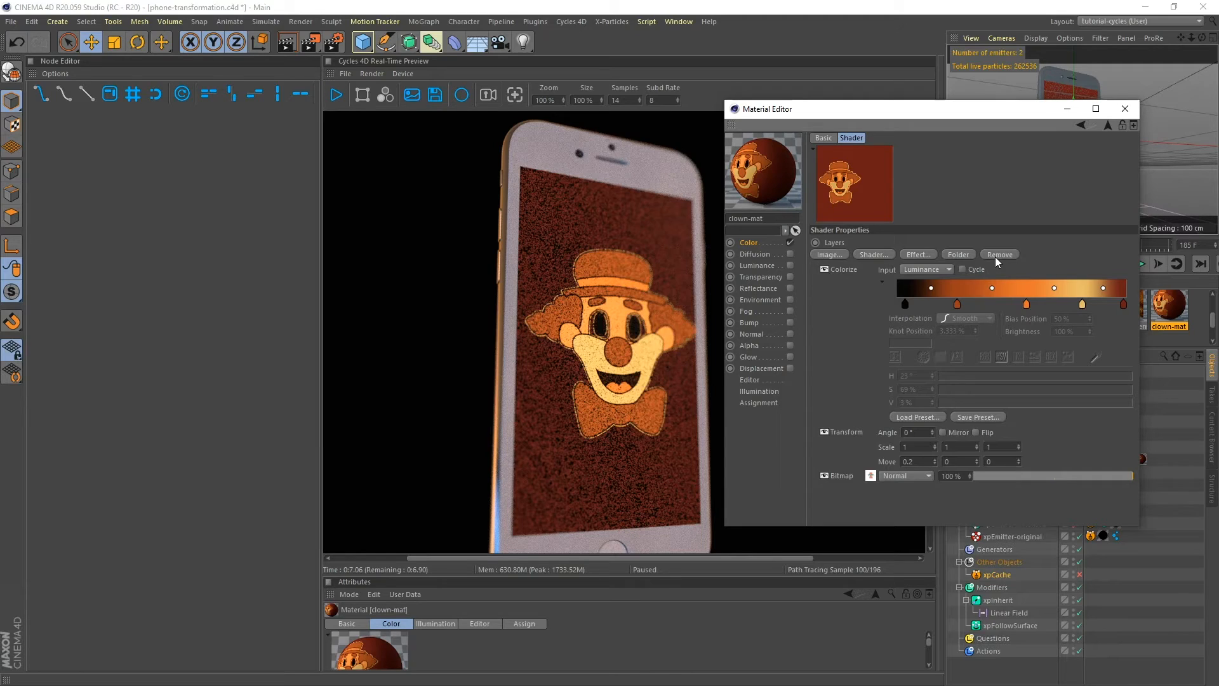
- Review the texture shader choices for clown-mat's Color channel without changing them, and close the Material Editor
{"action": "left_click", "coordinate": [753, 244]}
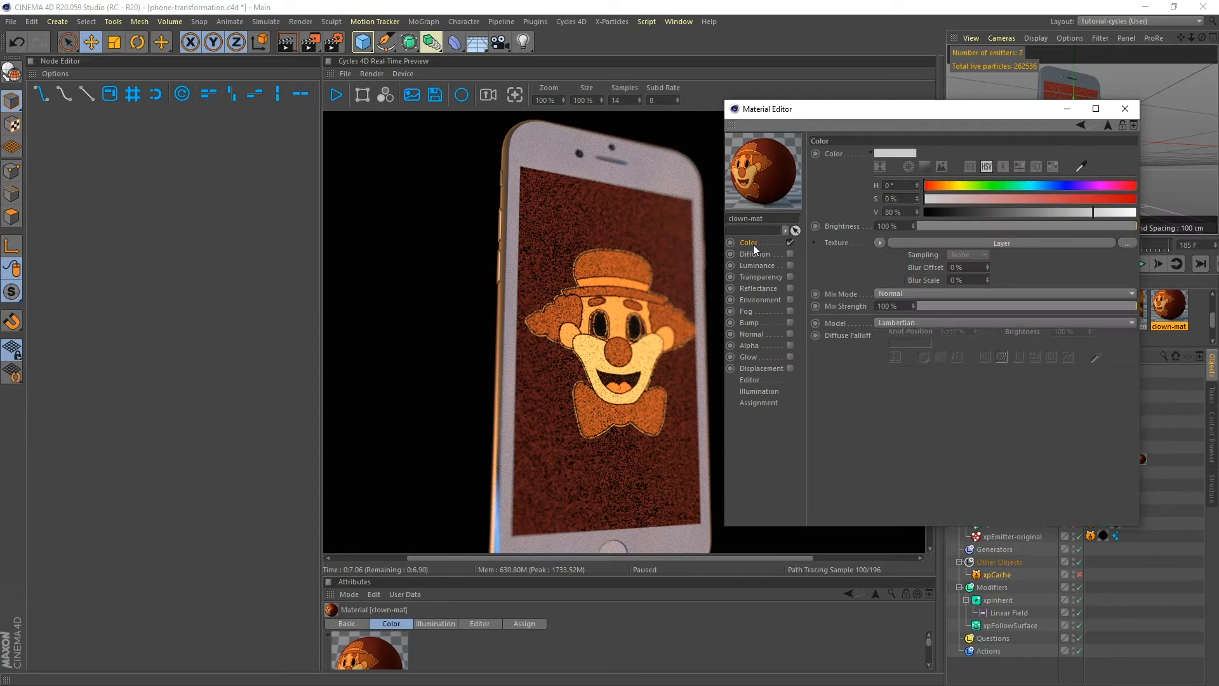
{"action": "left_click", "coordinate": [877, 242]}
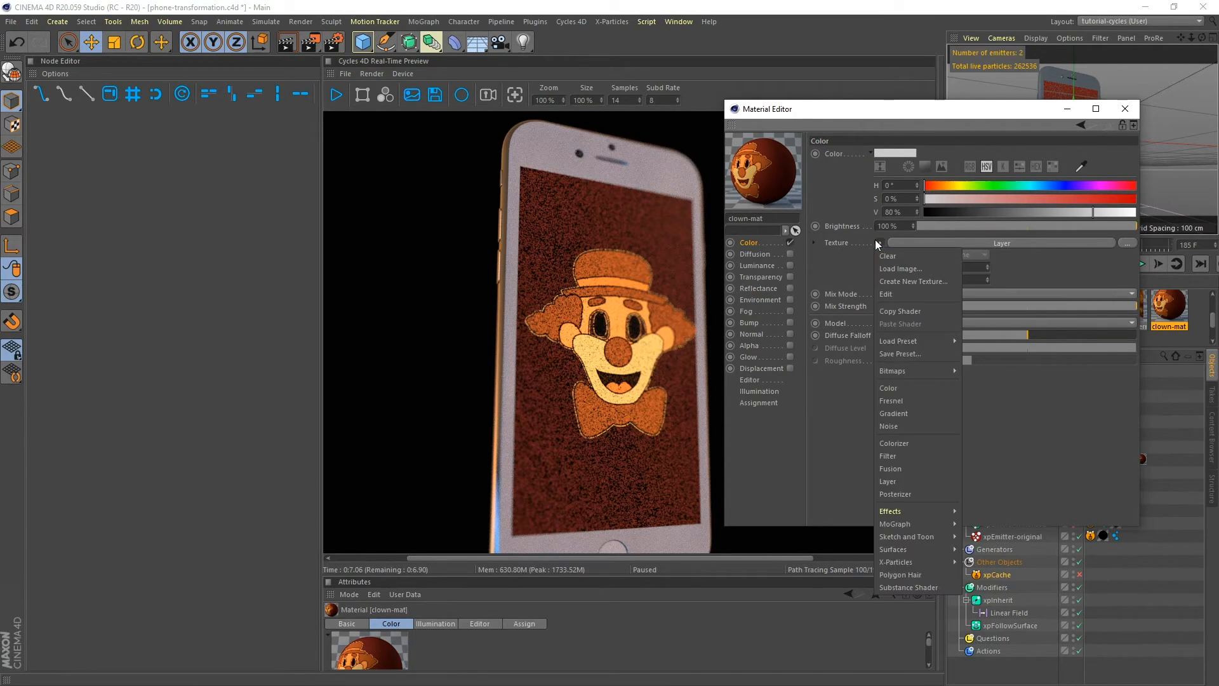
{"action": "left_click", "coordinate": [832, 178]}
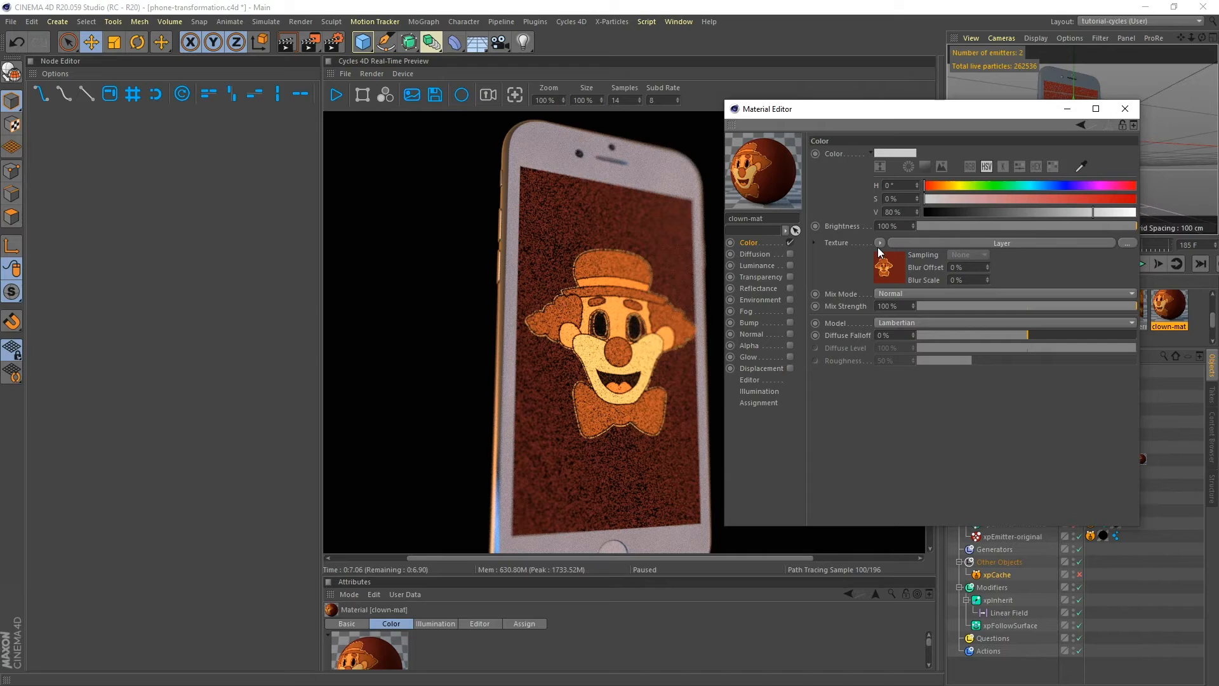
{"action": "left_click_drag", "start_coordinate": [962, 111], "coordinate": [828, 110]}
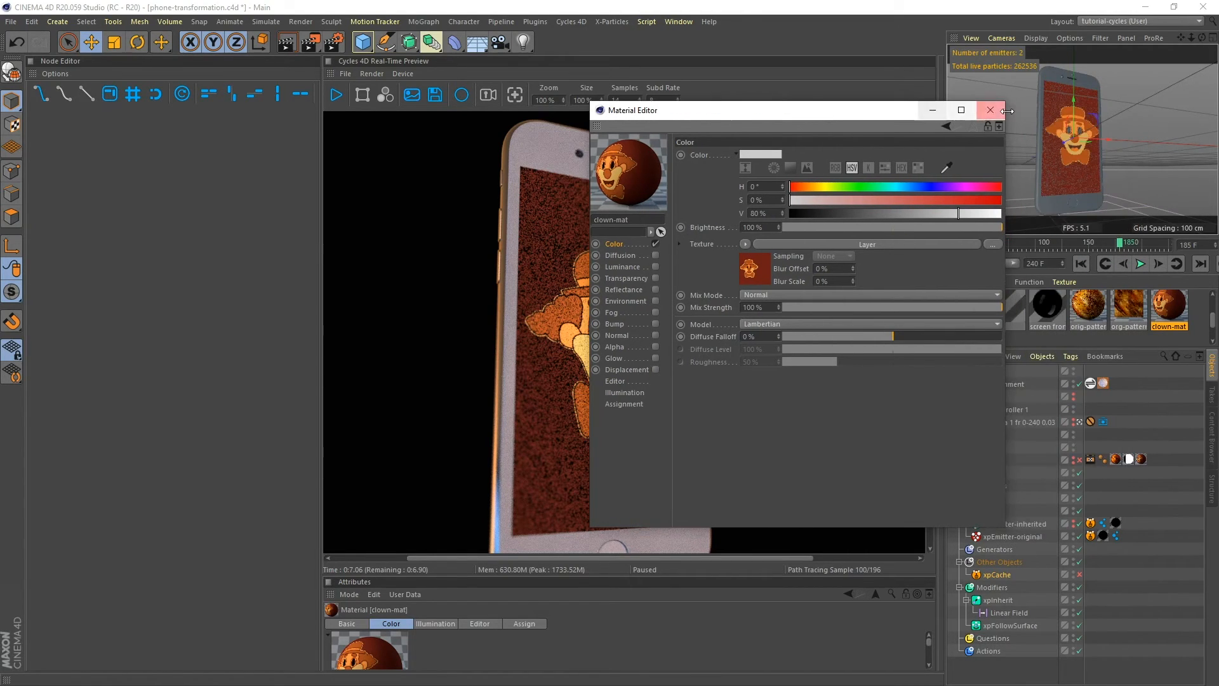
{"action": "left_click", "coordinate": [991, 110]}
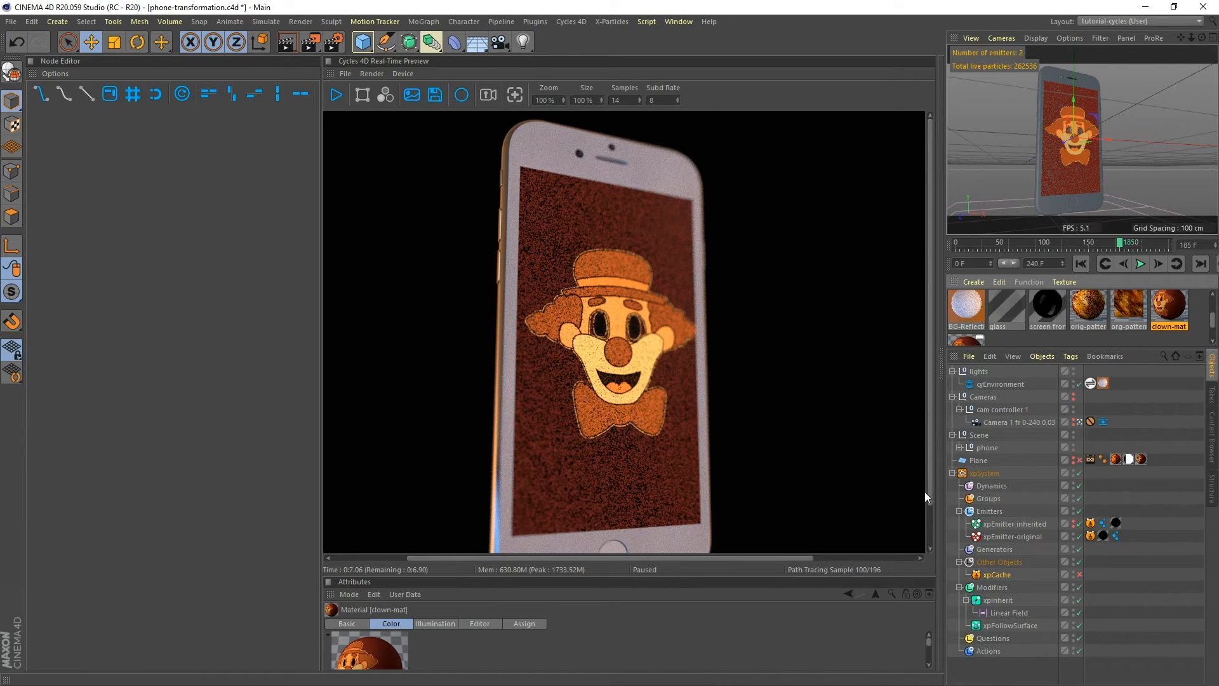
- Re-enable xpCache and restart the Real-Time Preview to render the cached particles at frame 186
{"action": "left_click", "coordinate": [1080, 573]}
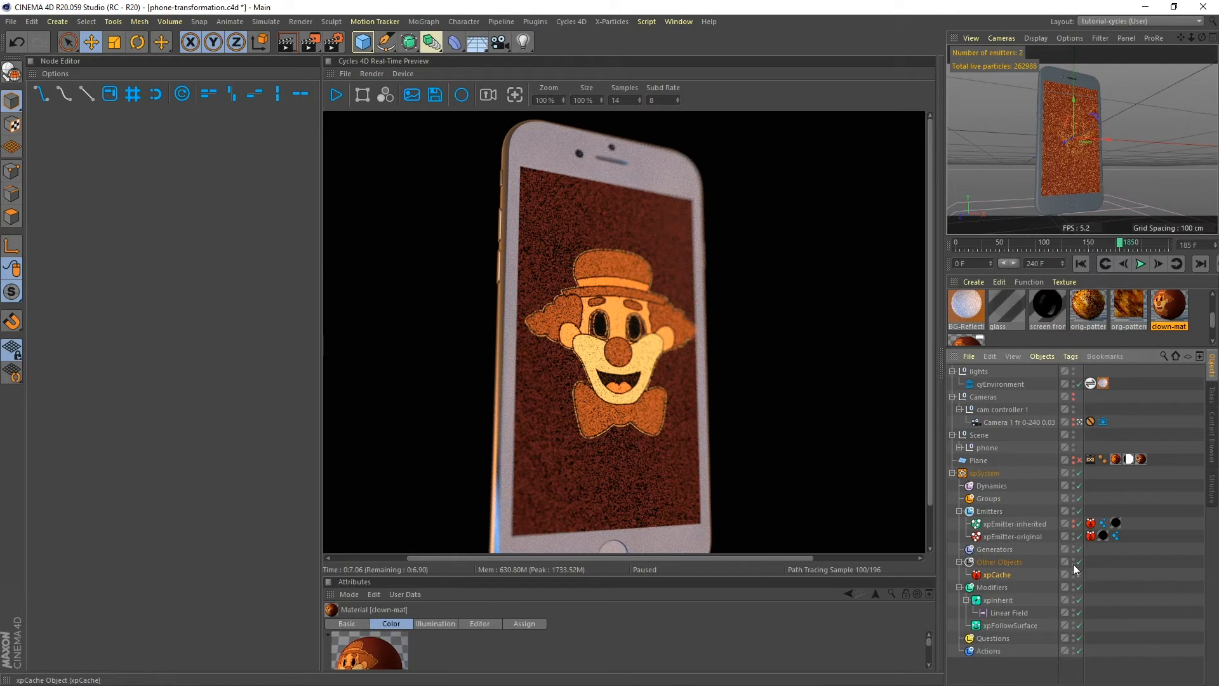
{"action": "left_click", "coordinate": [334, 96]}
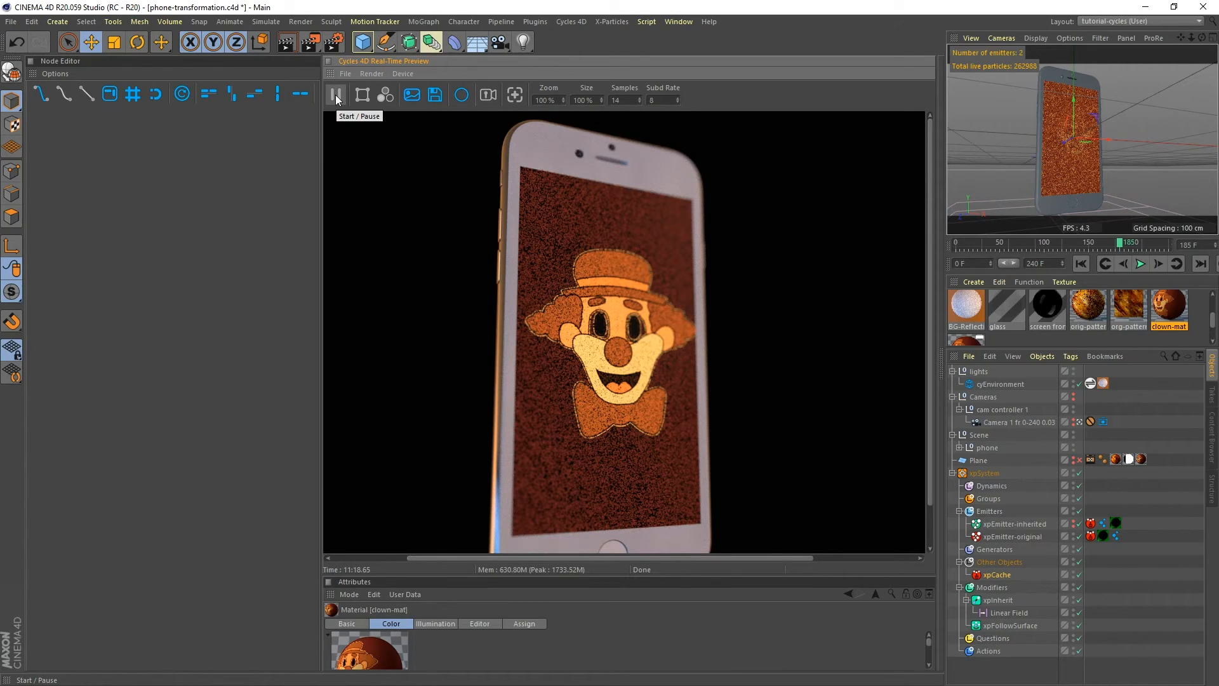
{"action": "left_click", "coordinate": [335, 95]}
{"action": "left_click", "coordinate": [338, 97]}
{"action": "left_click", "coordinate": [335, 95]}
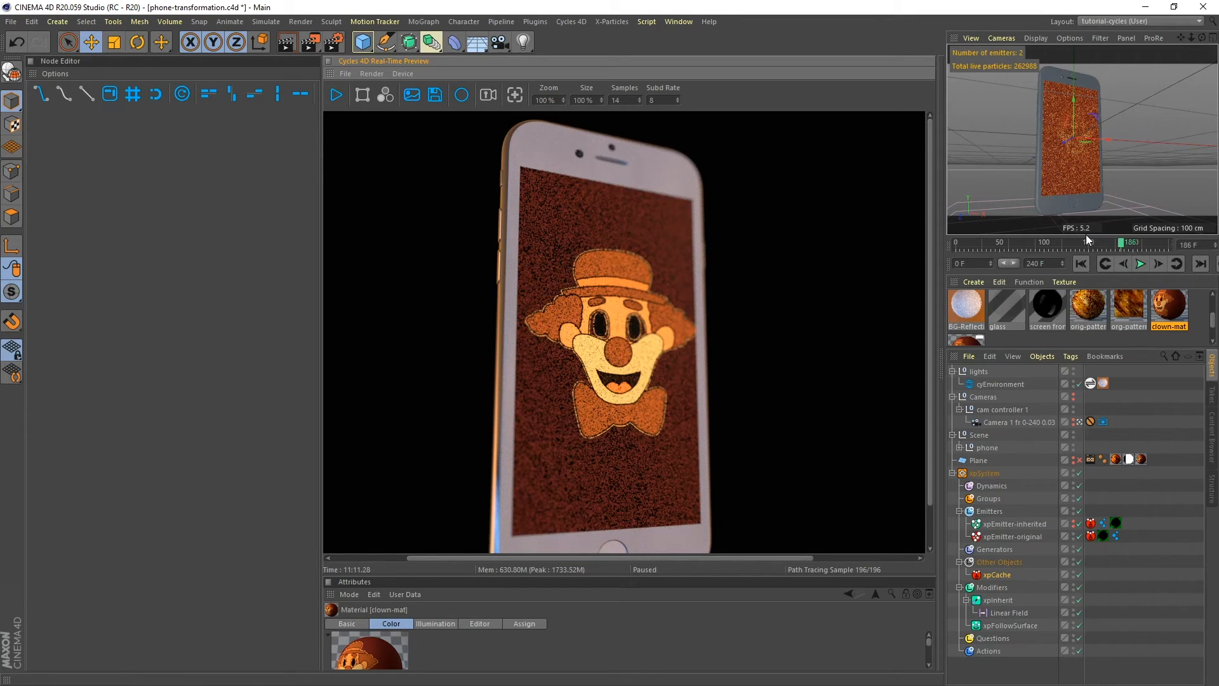
{"action": "left_click", "coordinate": [335, 96]}
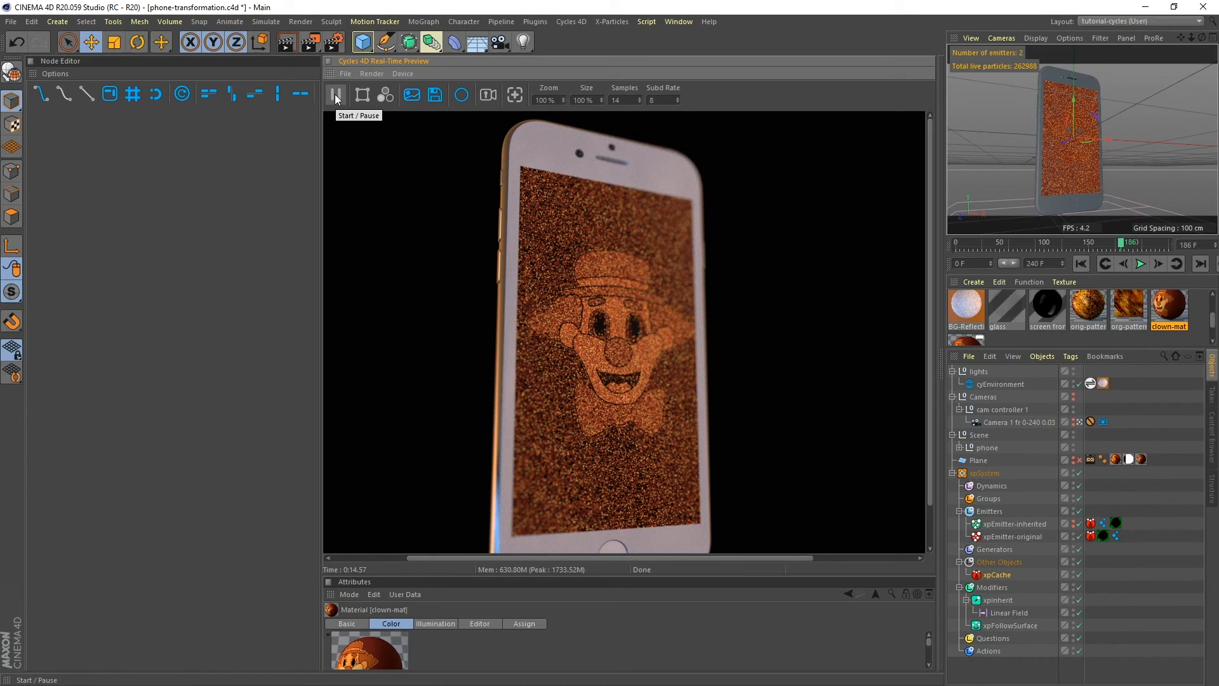
- Return to the start of the animation and check the cached particle transition at frames 54, 102 and 154
{"action": "left_click", "coordinate": [1007, 241]}
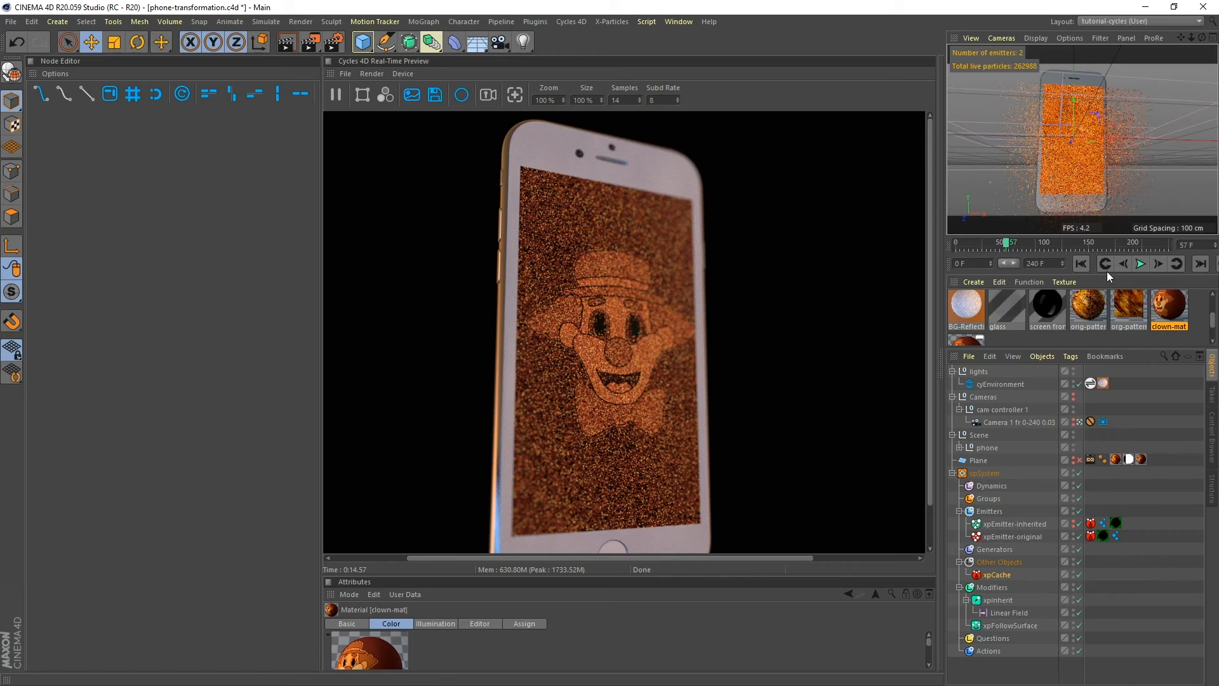
{"action": "left_click", "coordinate": [1081, 263]}
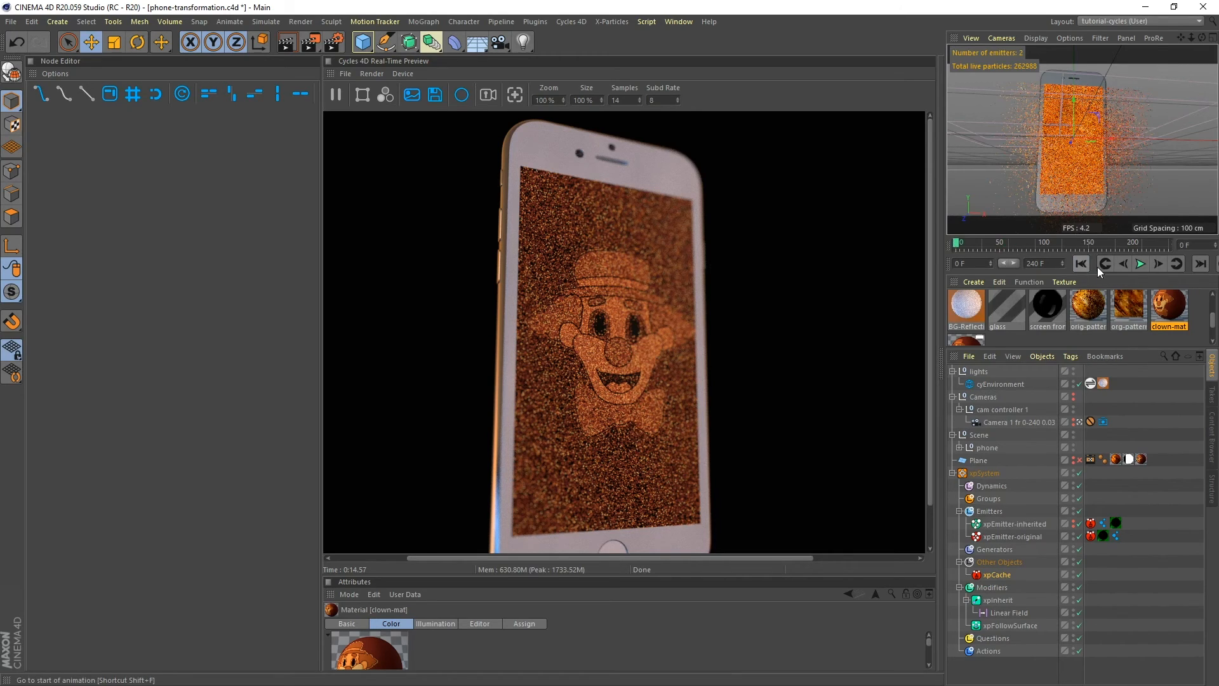
{"action": "left_click", "coordinate": [1003, 243]}
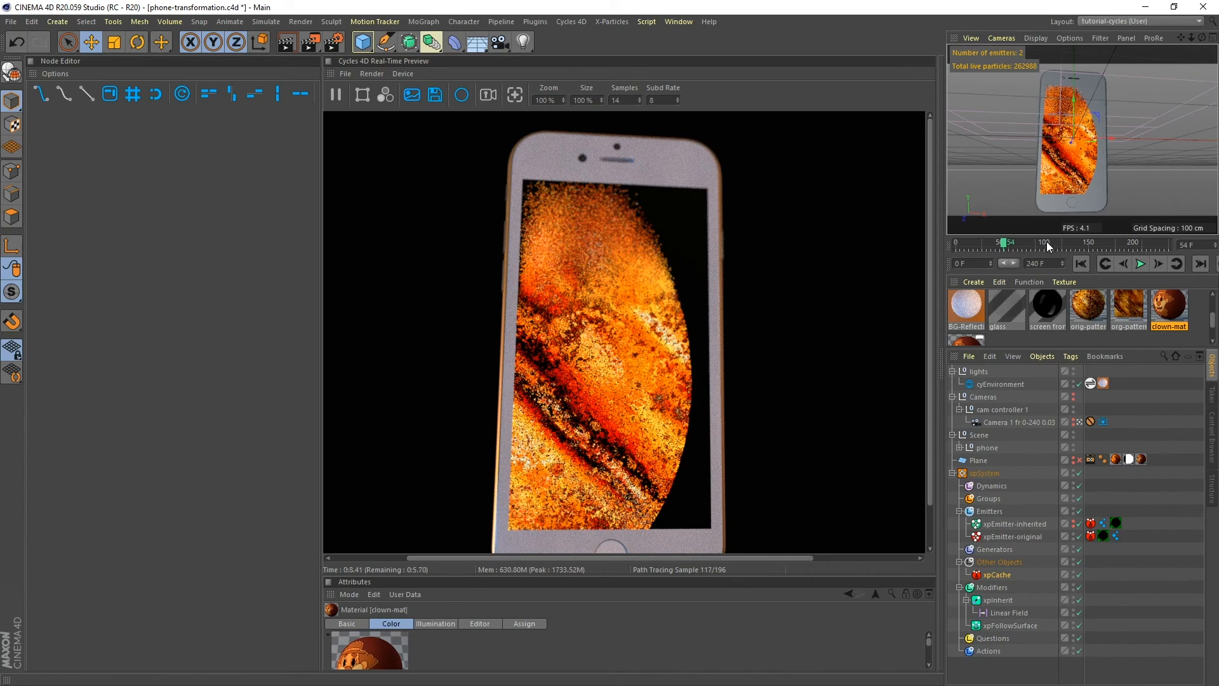
{"action": "left_click", "coordinate": [1047, 241]}
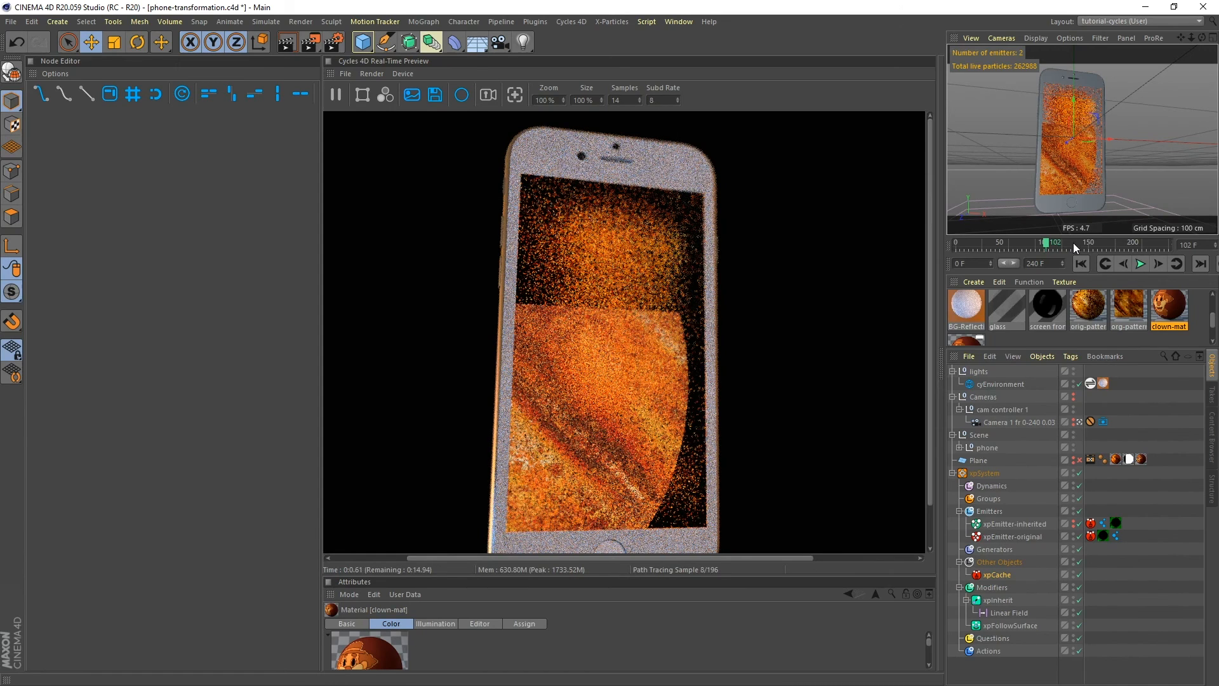
{"action": "left_click", "coordinate": [1092, 243]}
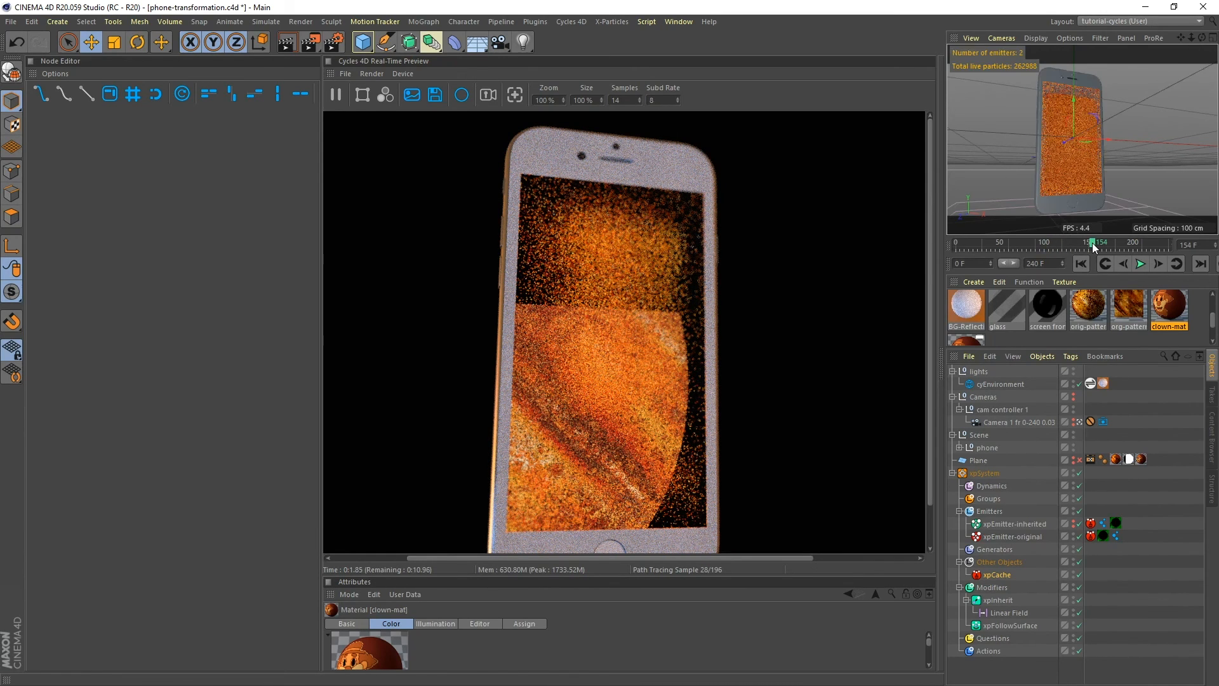